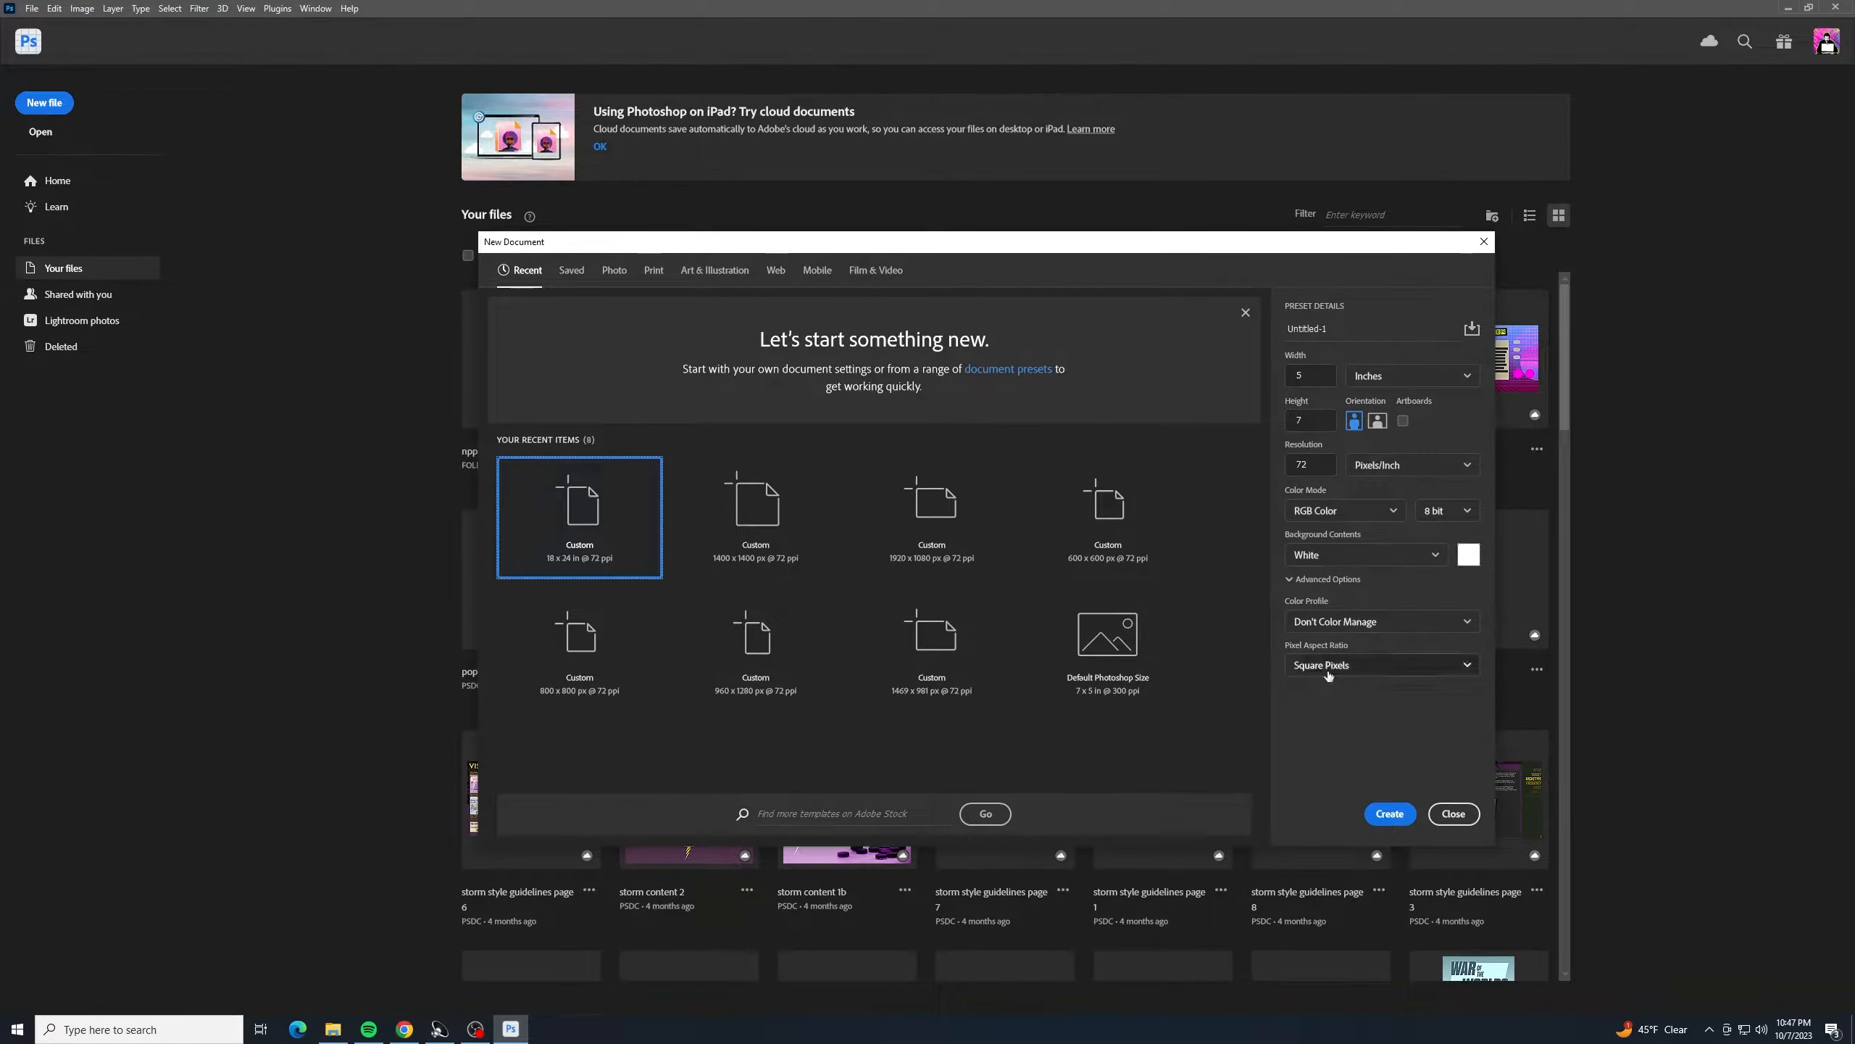
# - Create a new 5 by 7 inch portrait document at 72 pixels/inch in RGB Color with a white background
pyautogui.click(1390, 814)
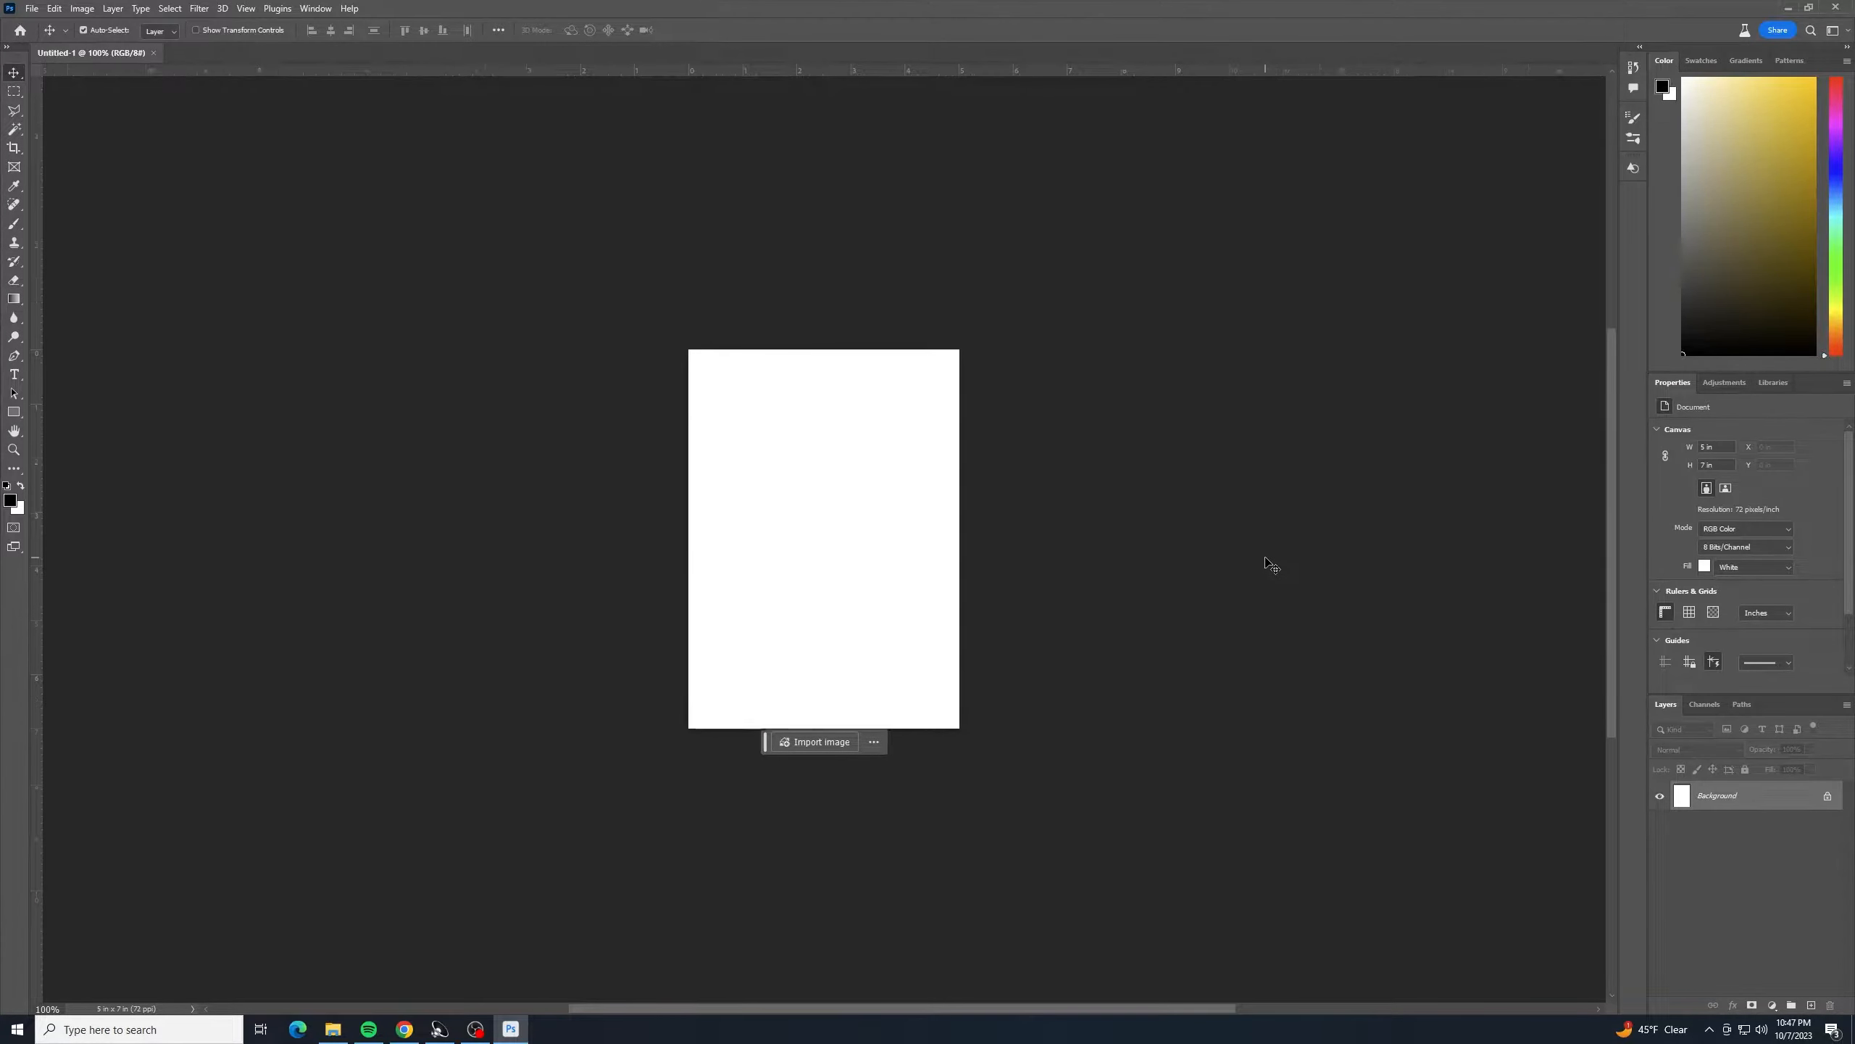
pyautogui.hotkey('ctrl', '+')
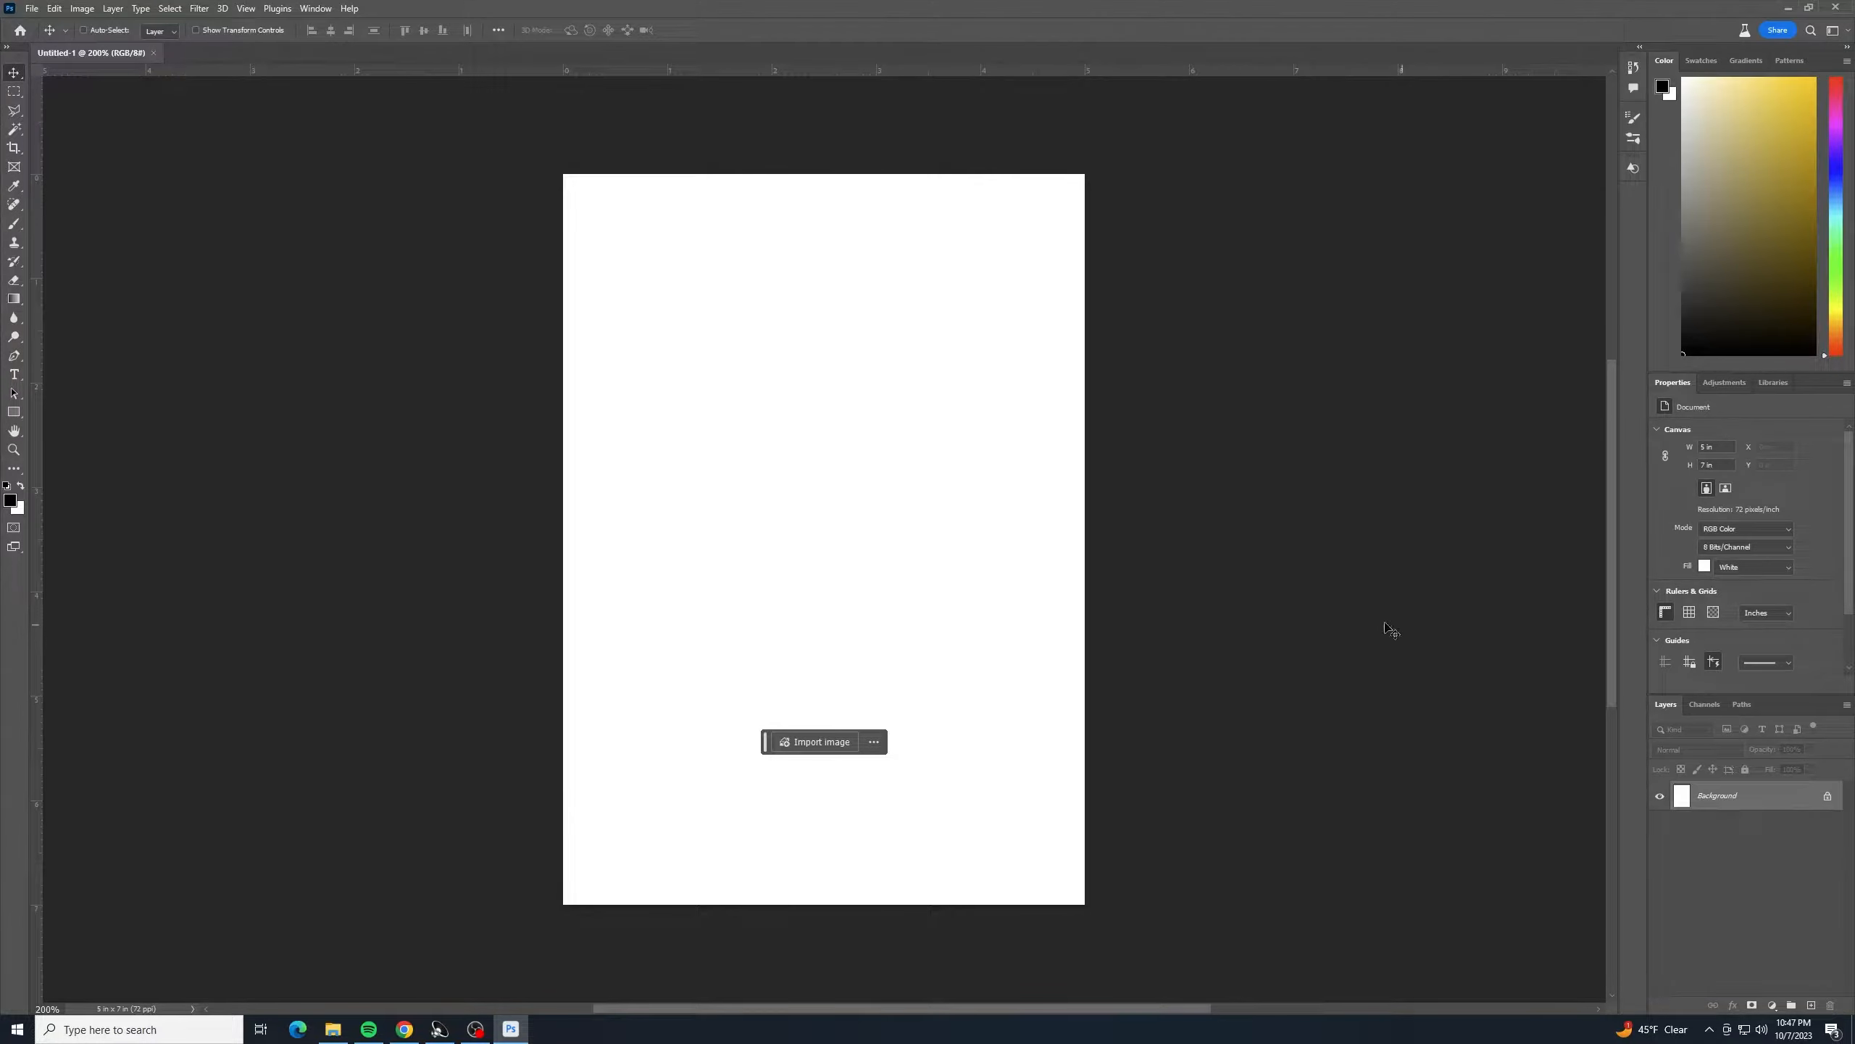
# - Unlock the background layer and rename it Sky
pyautogui.click(1827, 796)
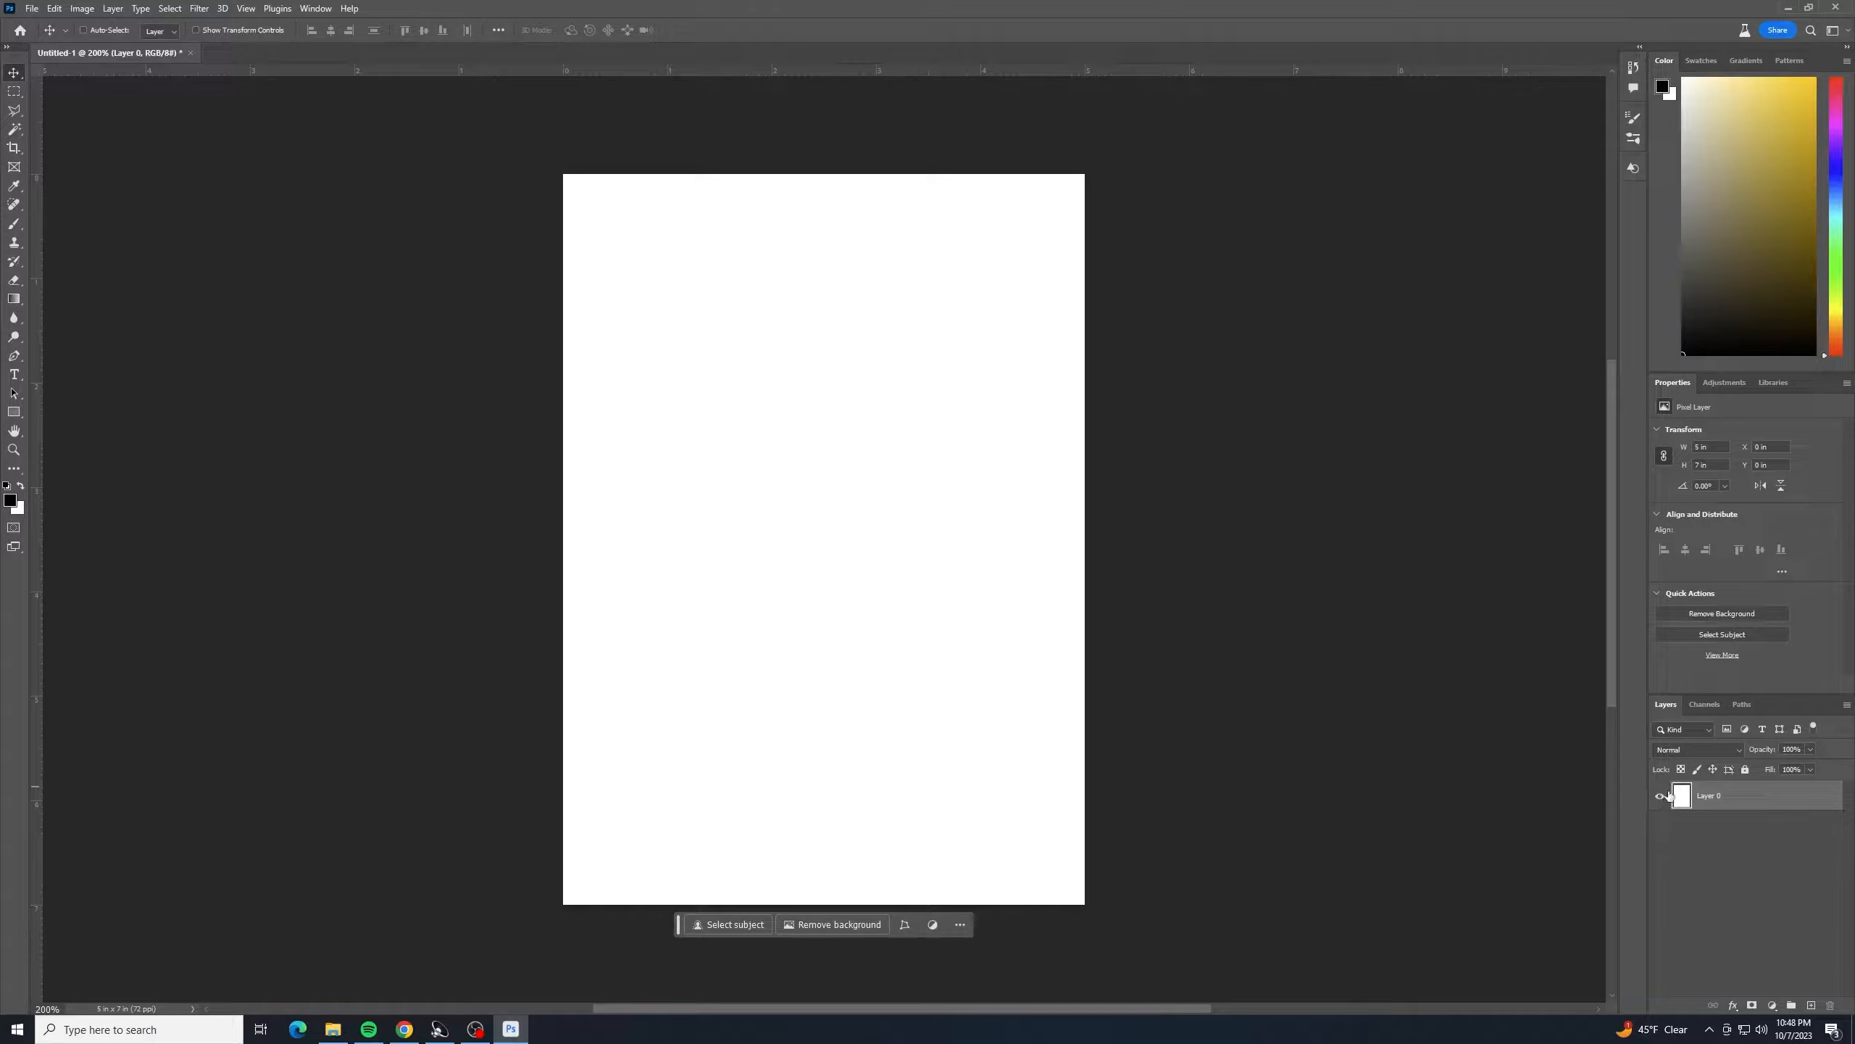
pyautogui.doubleClick(1713, 795)
pyautogui.write('Sky')
pyautogui.click(1786, 847)
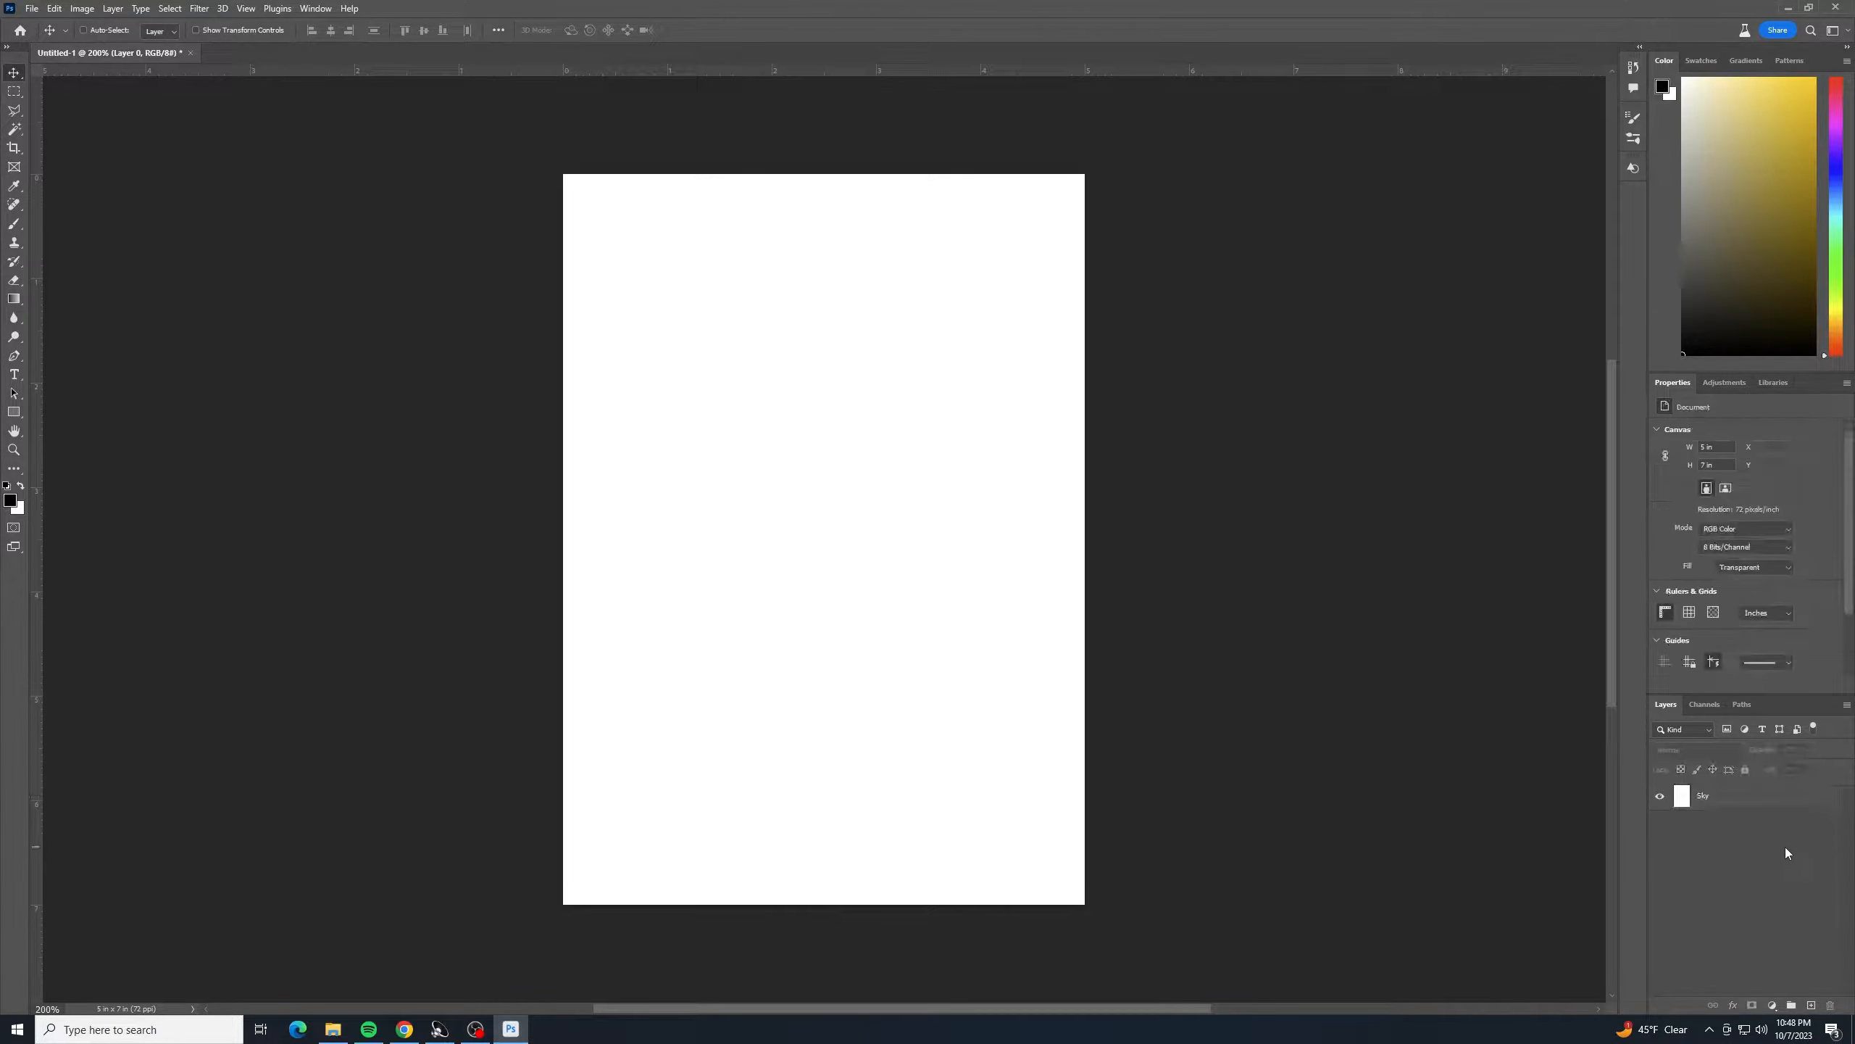
# - Set the foreground color to the dark purple #4a0070
pyautogui.click(12, 501)
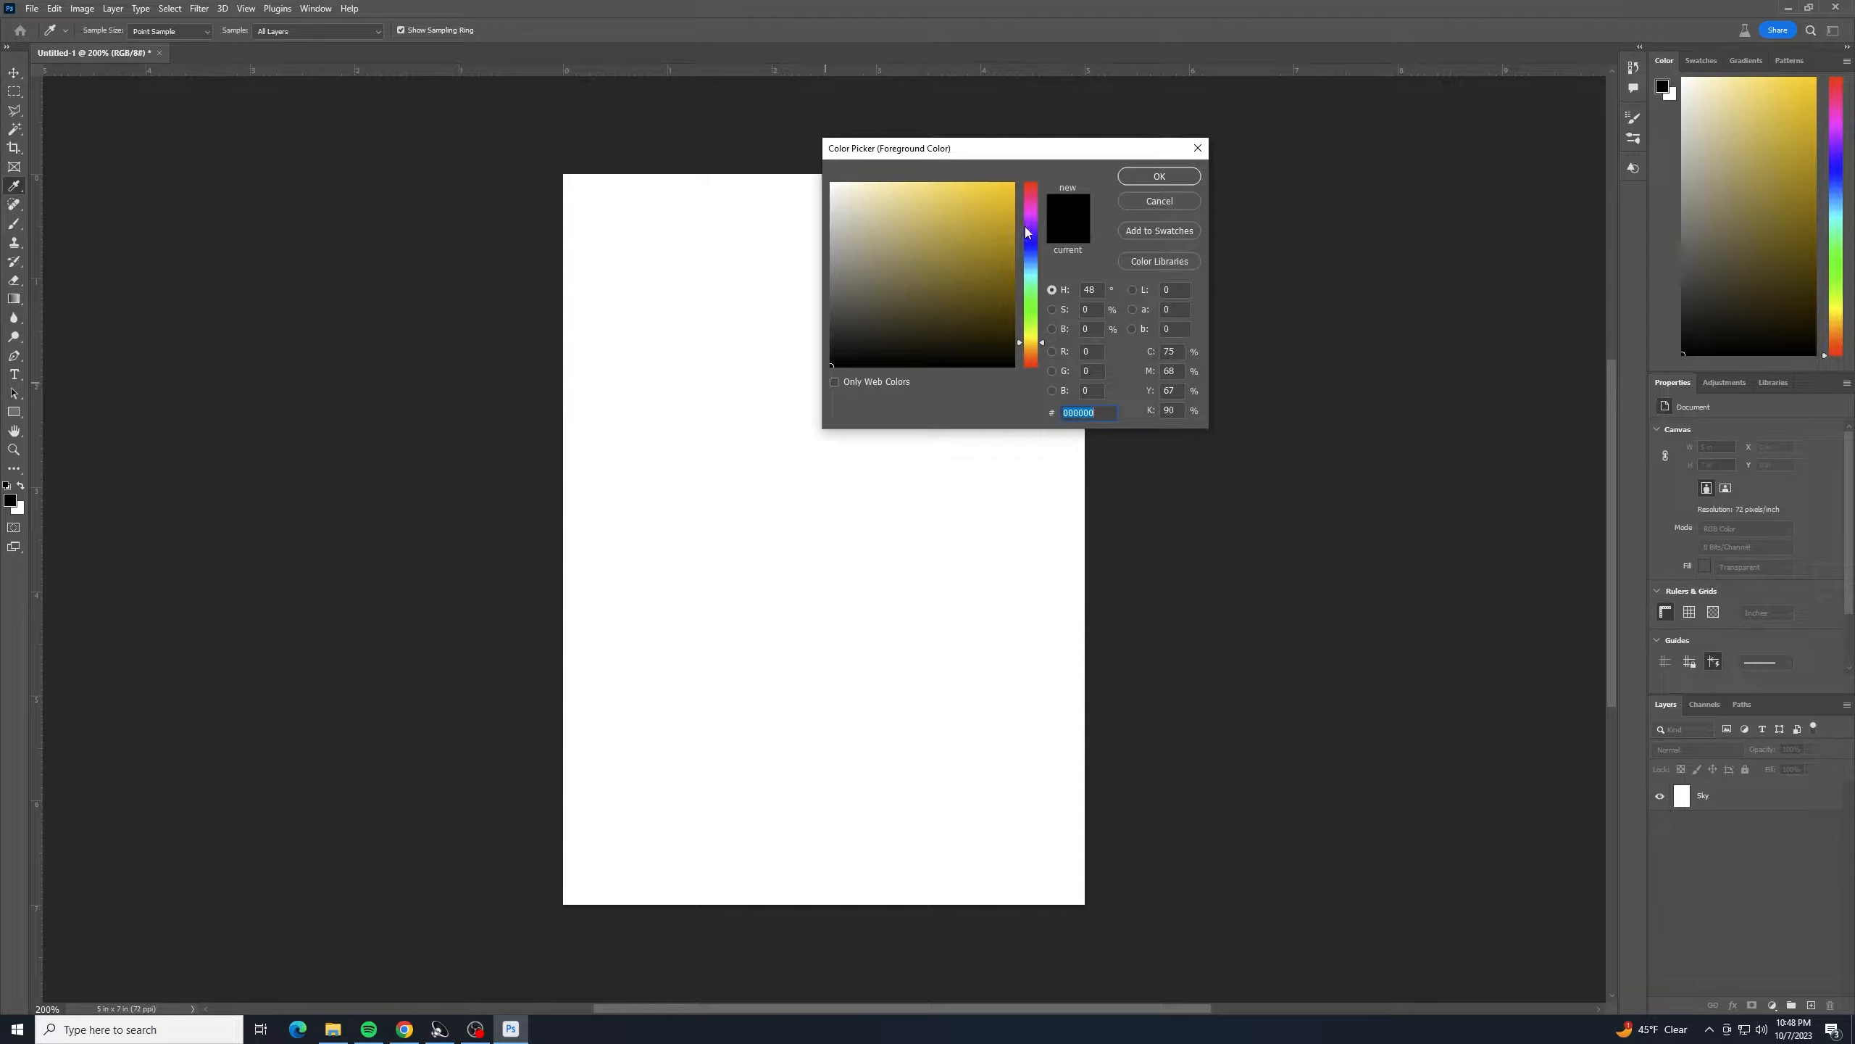
pyautogui.click(1034, 224)
pyautogui.moveTo(999, 225)
pyautogui.mouseDown()
pyautogui.moveTo(1025, 260)
pyautogui.moveTo(1002, 291)
pyautogui.moveTo(1032, 309)
pyautogui.moveTo(1047, 285)
pyautogui.mouseUp()
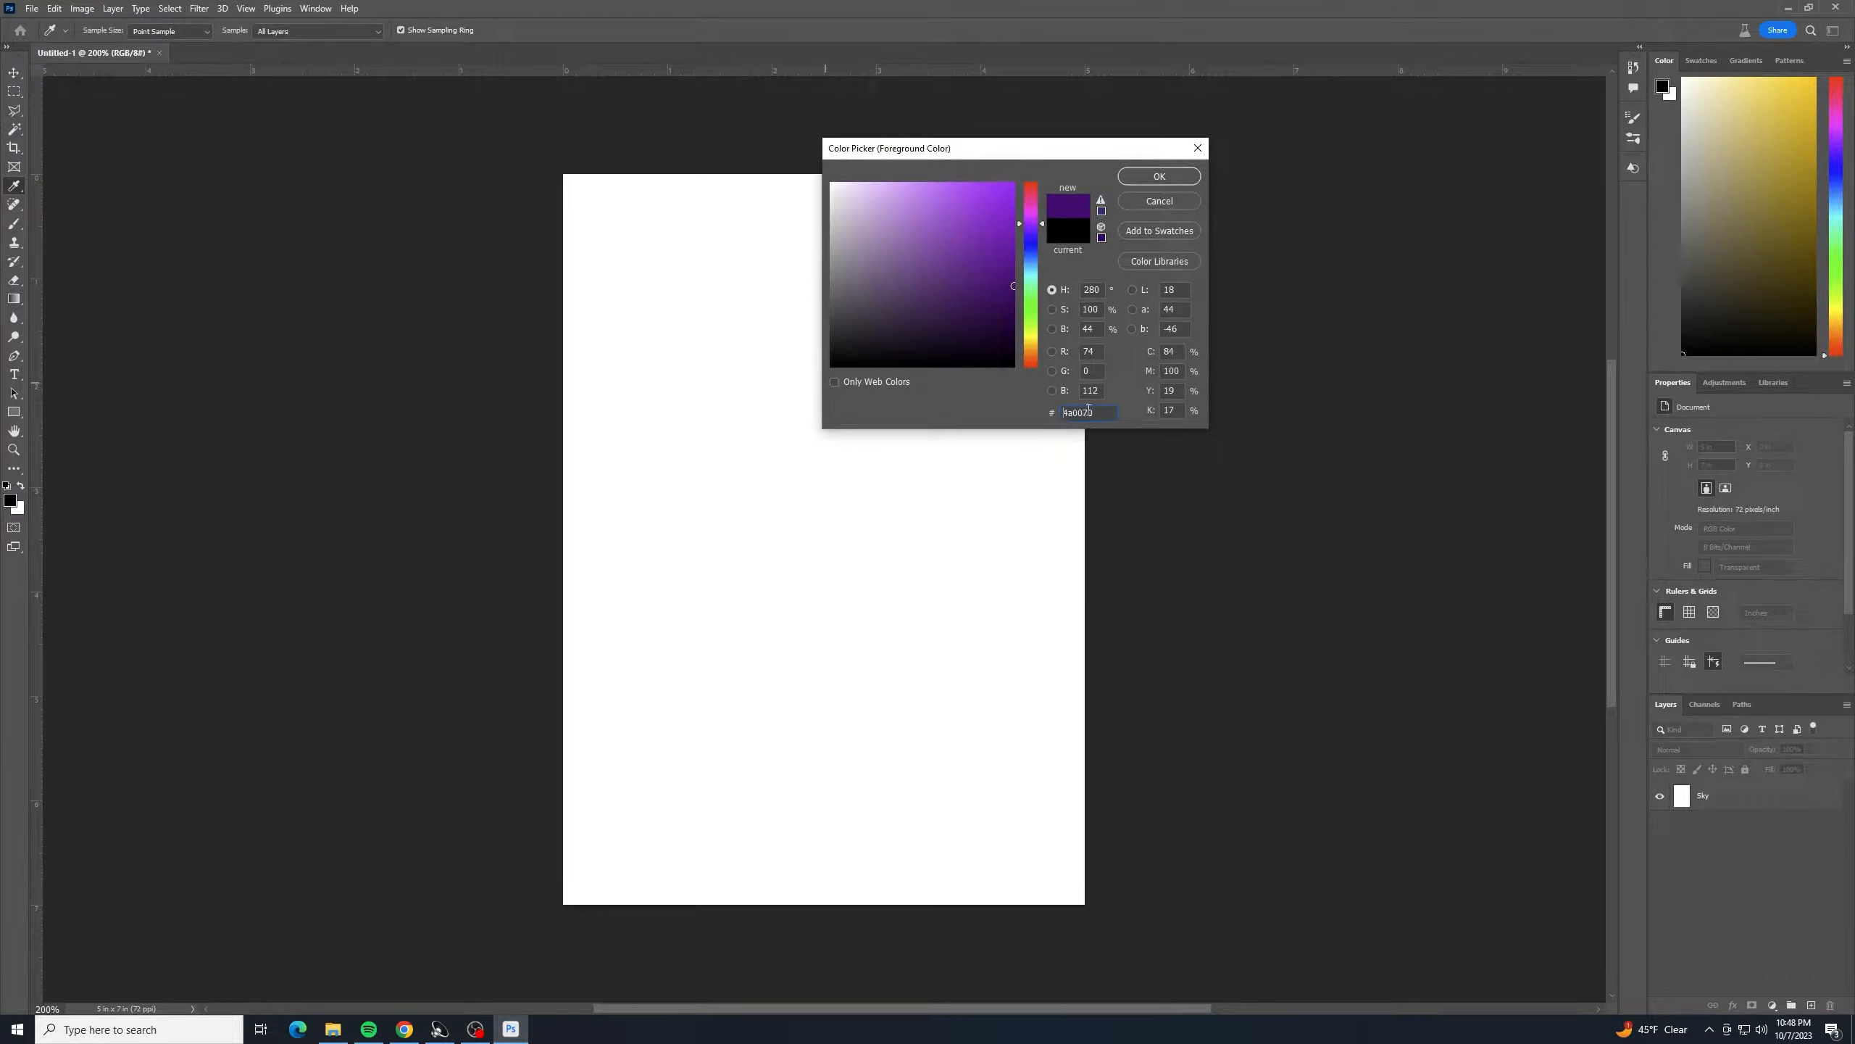
pyautogui.click(1171, 178)
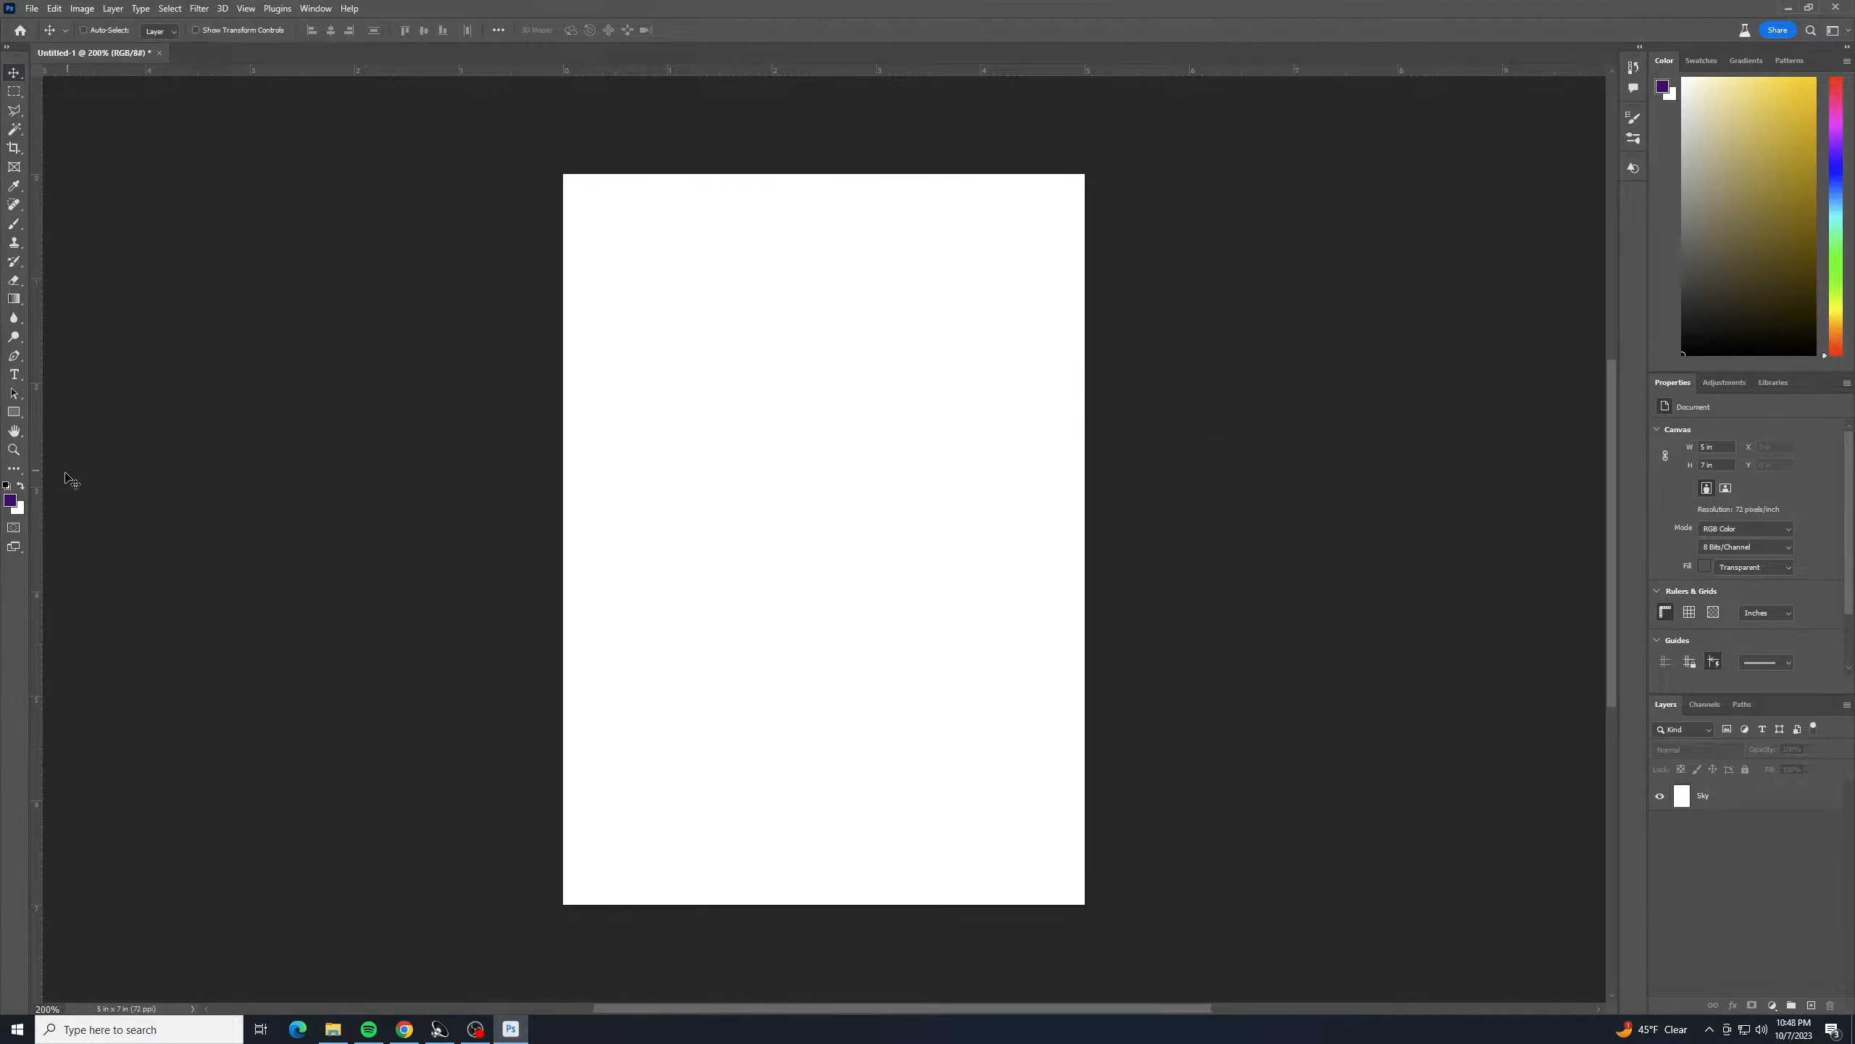
# - Set the background color to the very dark blue-violet #16003f
pyautogui.click(20, 509)
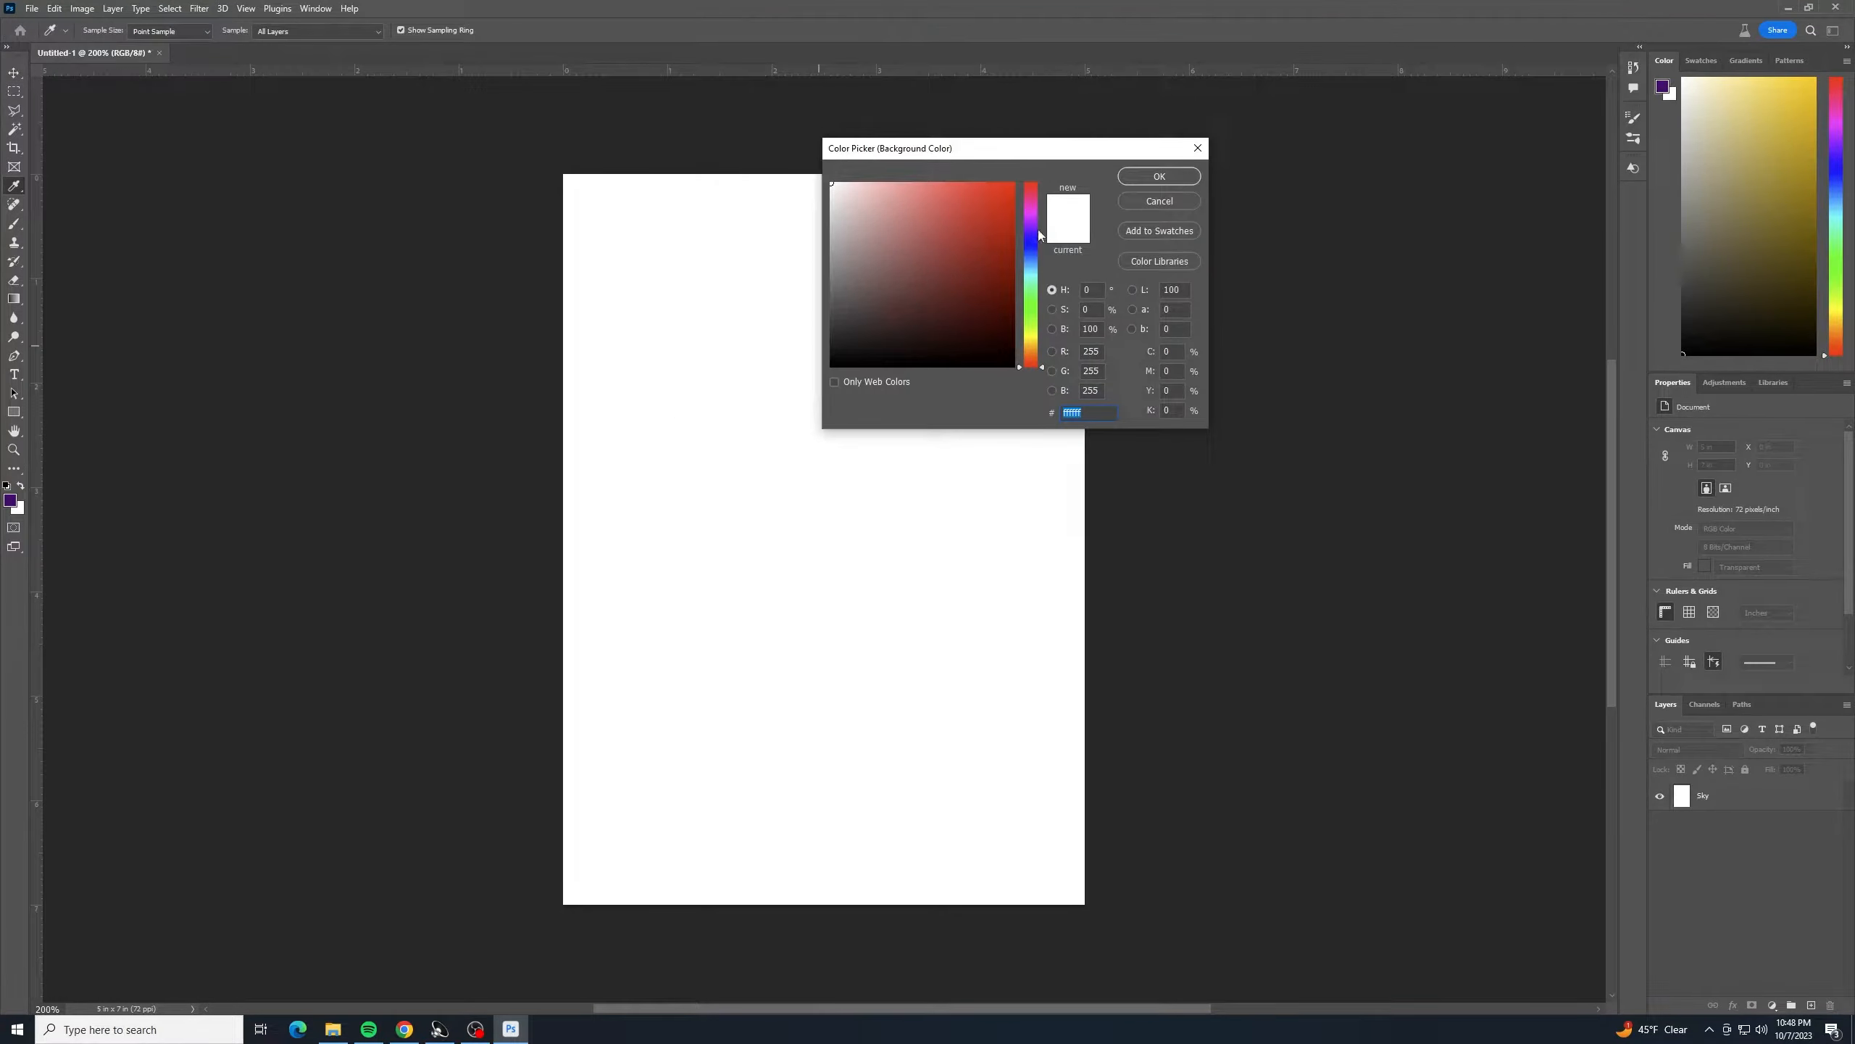
pyautogui.click(1034, 230)
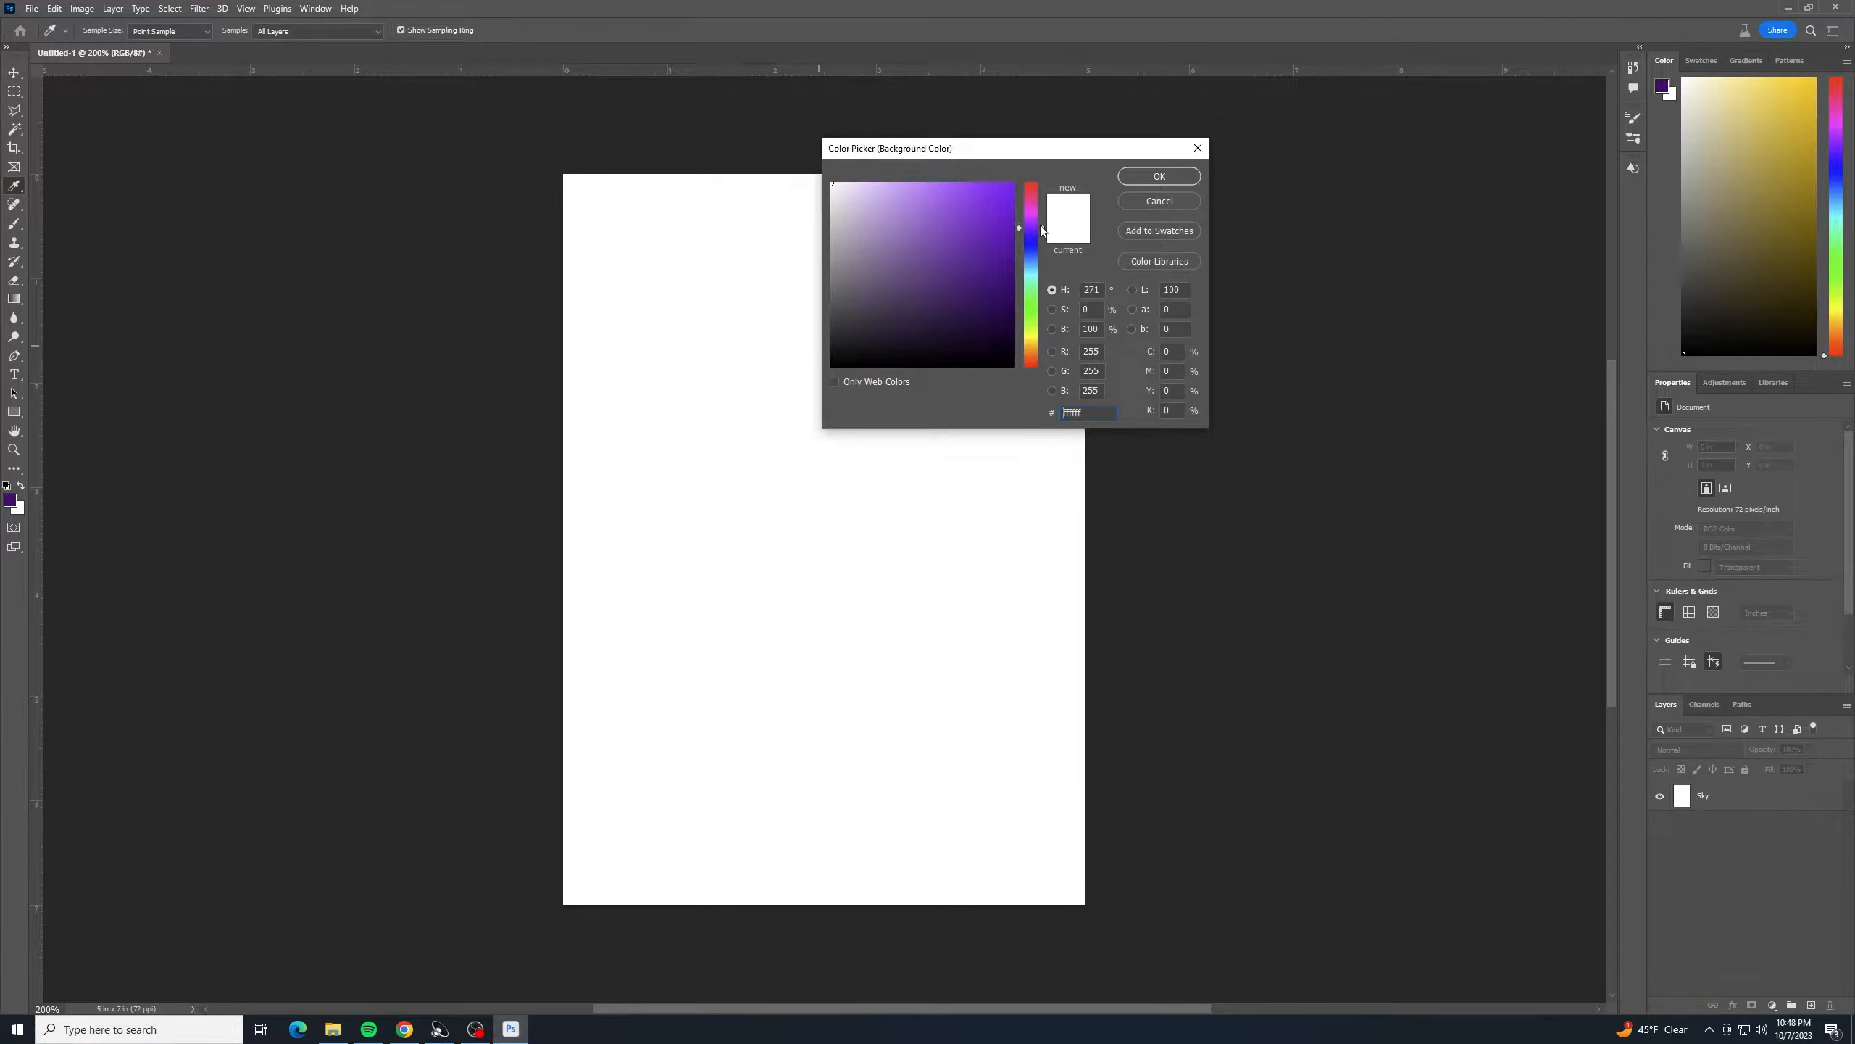
pyautogui.moveTo(1046, 229); pyautogui.dragTo(1046, 234)
pyautogui.moveTo(1017, 300)
pyautogui.mouseDown()
pyautogui.moveTo(1013, 320)
pyautogui.moveTo(1041, 324)
pyautogui.mouseUp()
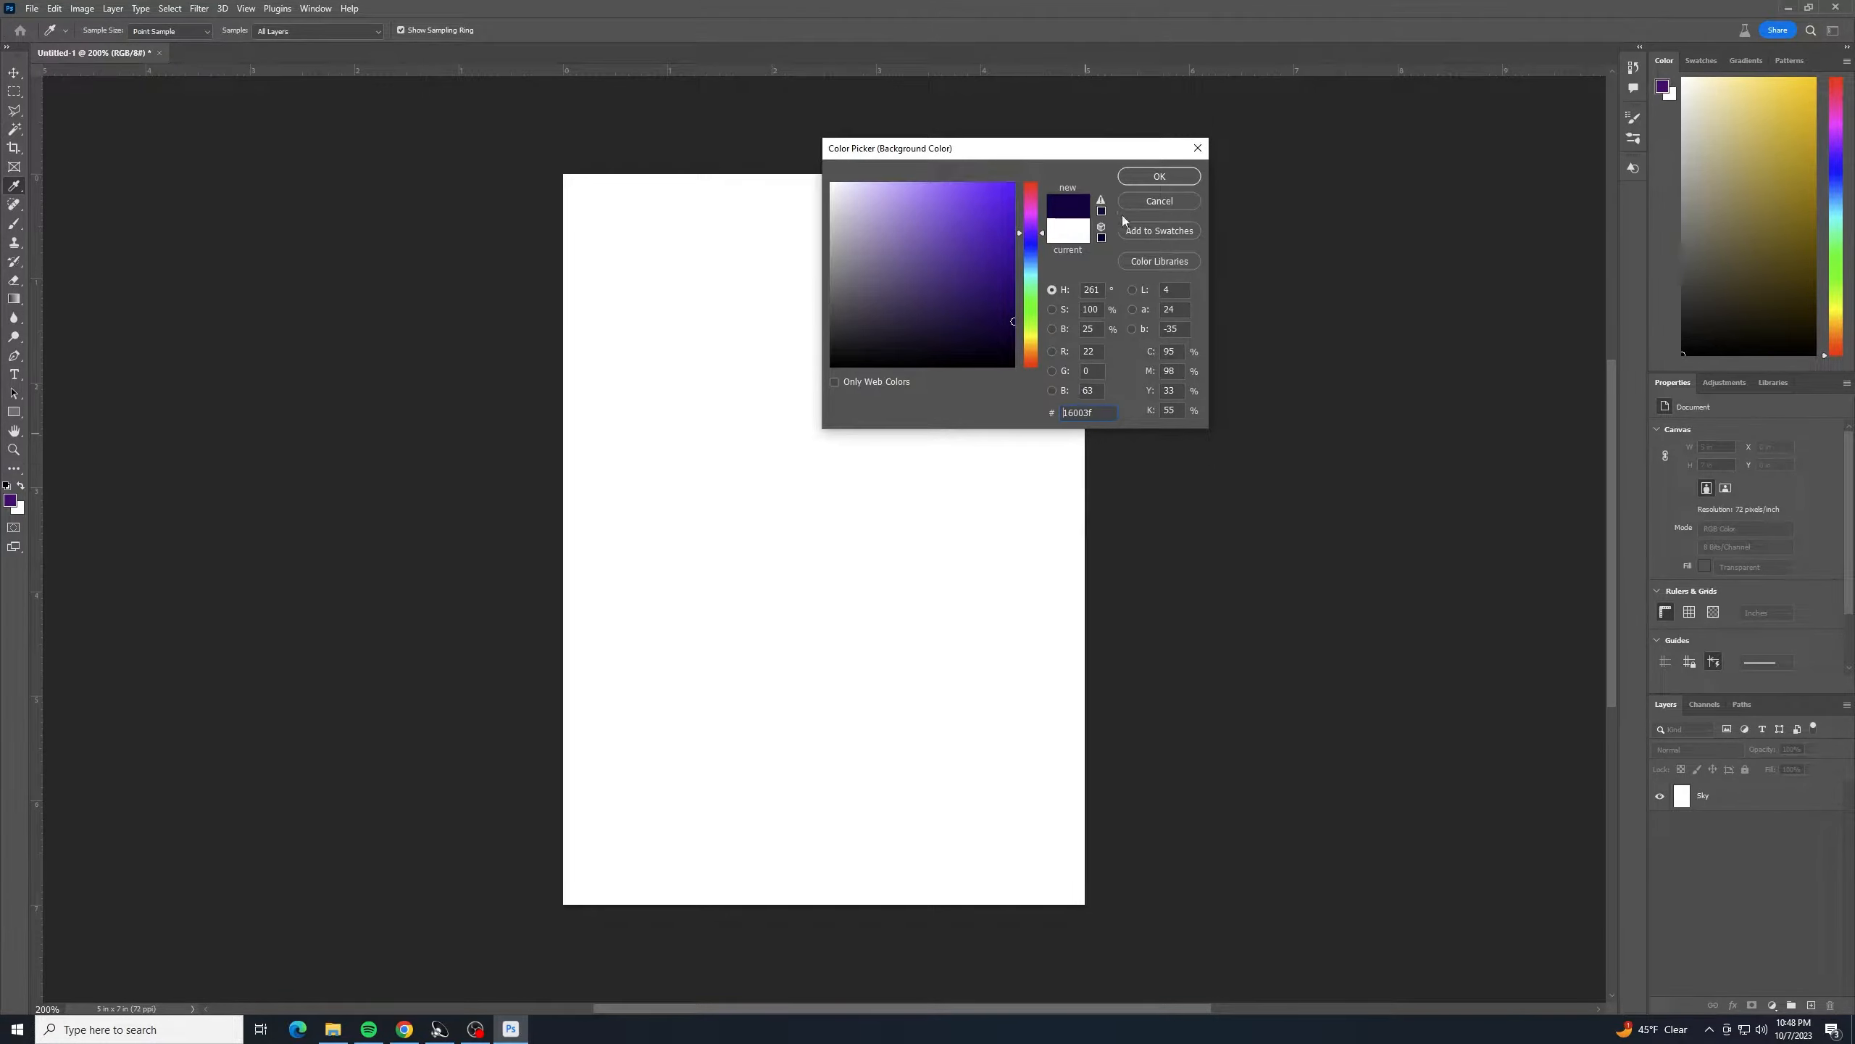
pyautogui.click(1165, 177)
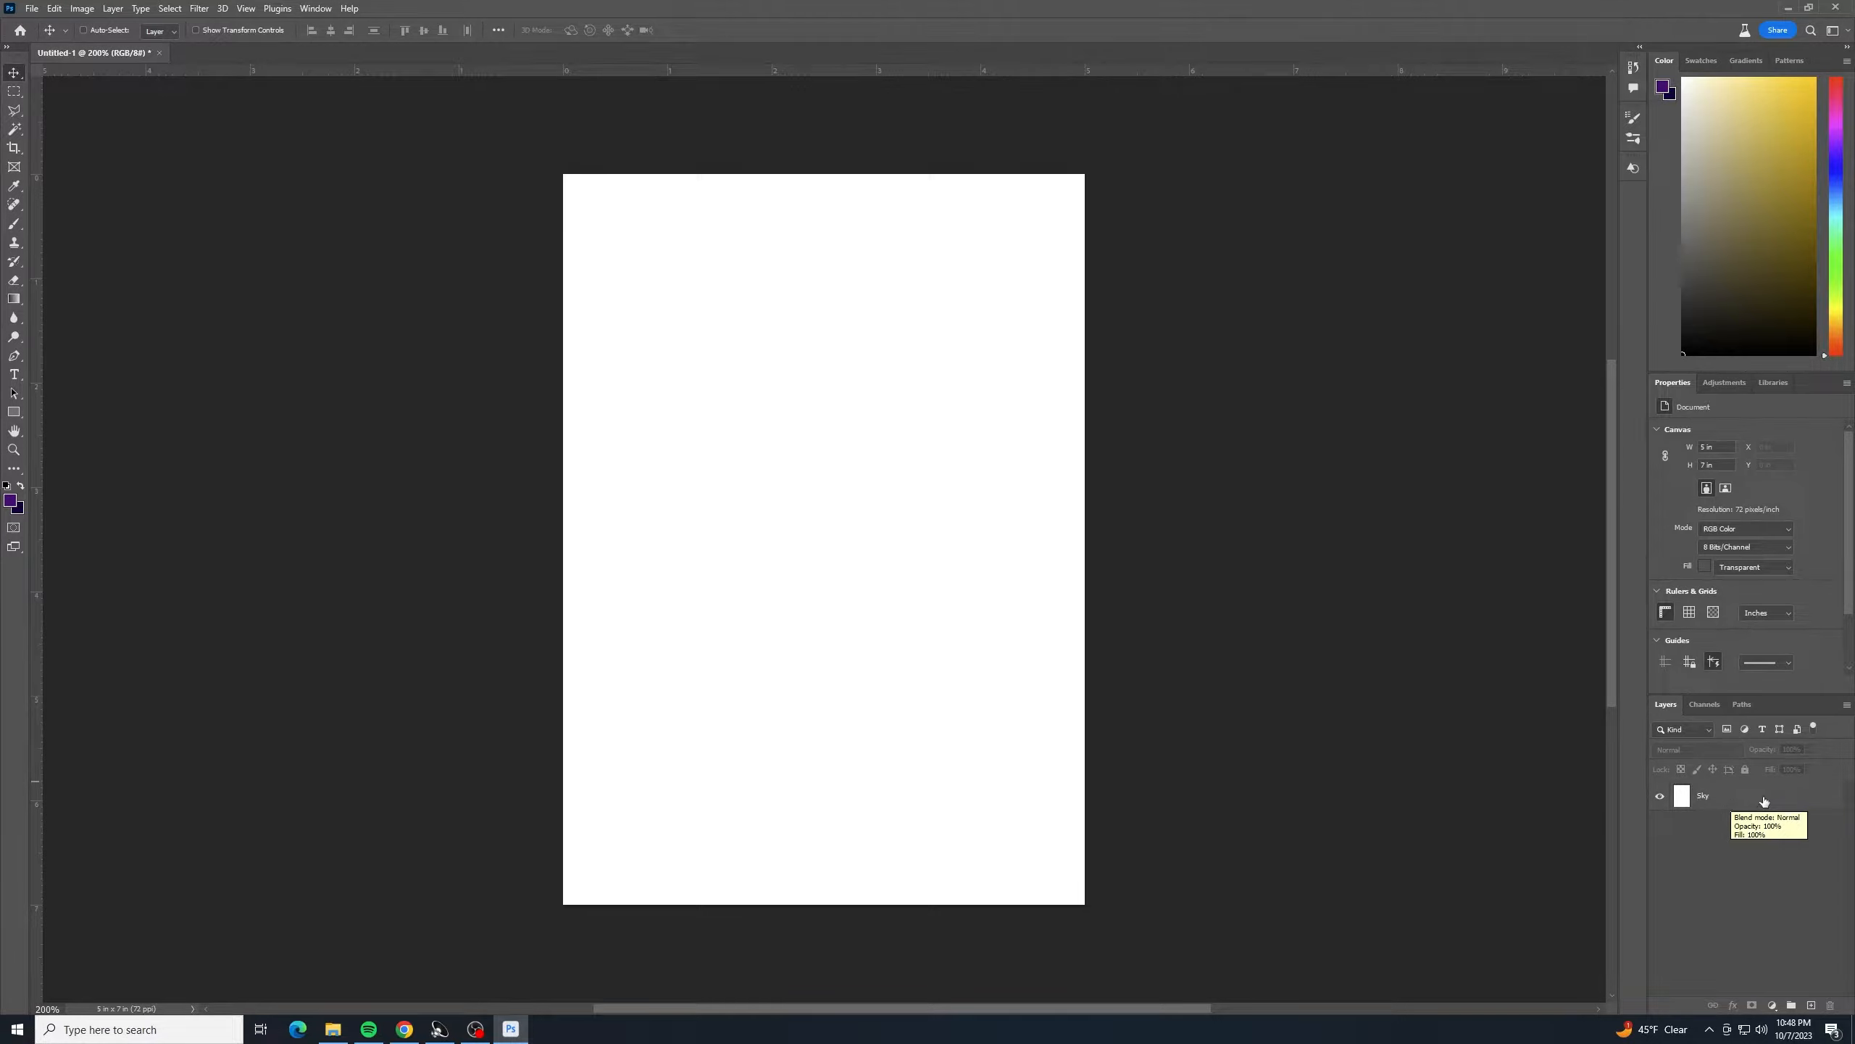
# - Add a Gradient Overlay to the Sky layer using the purple foreground-to-background gradient from the Basics presets
pyautogui.click(1764, 802)
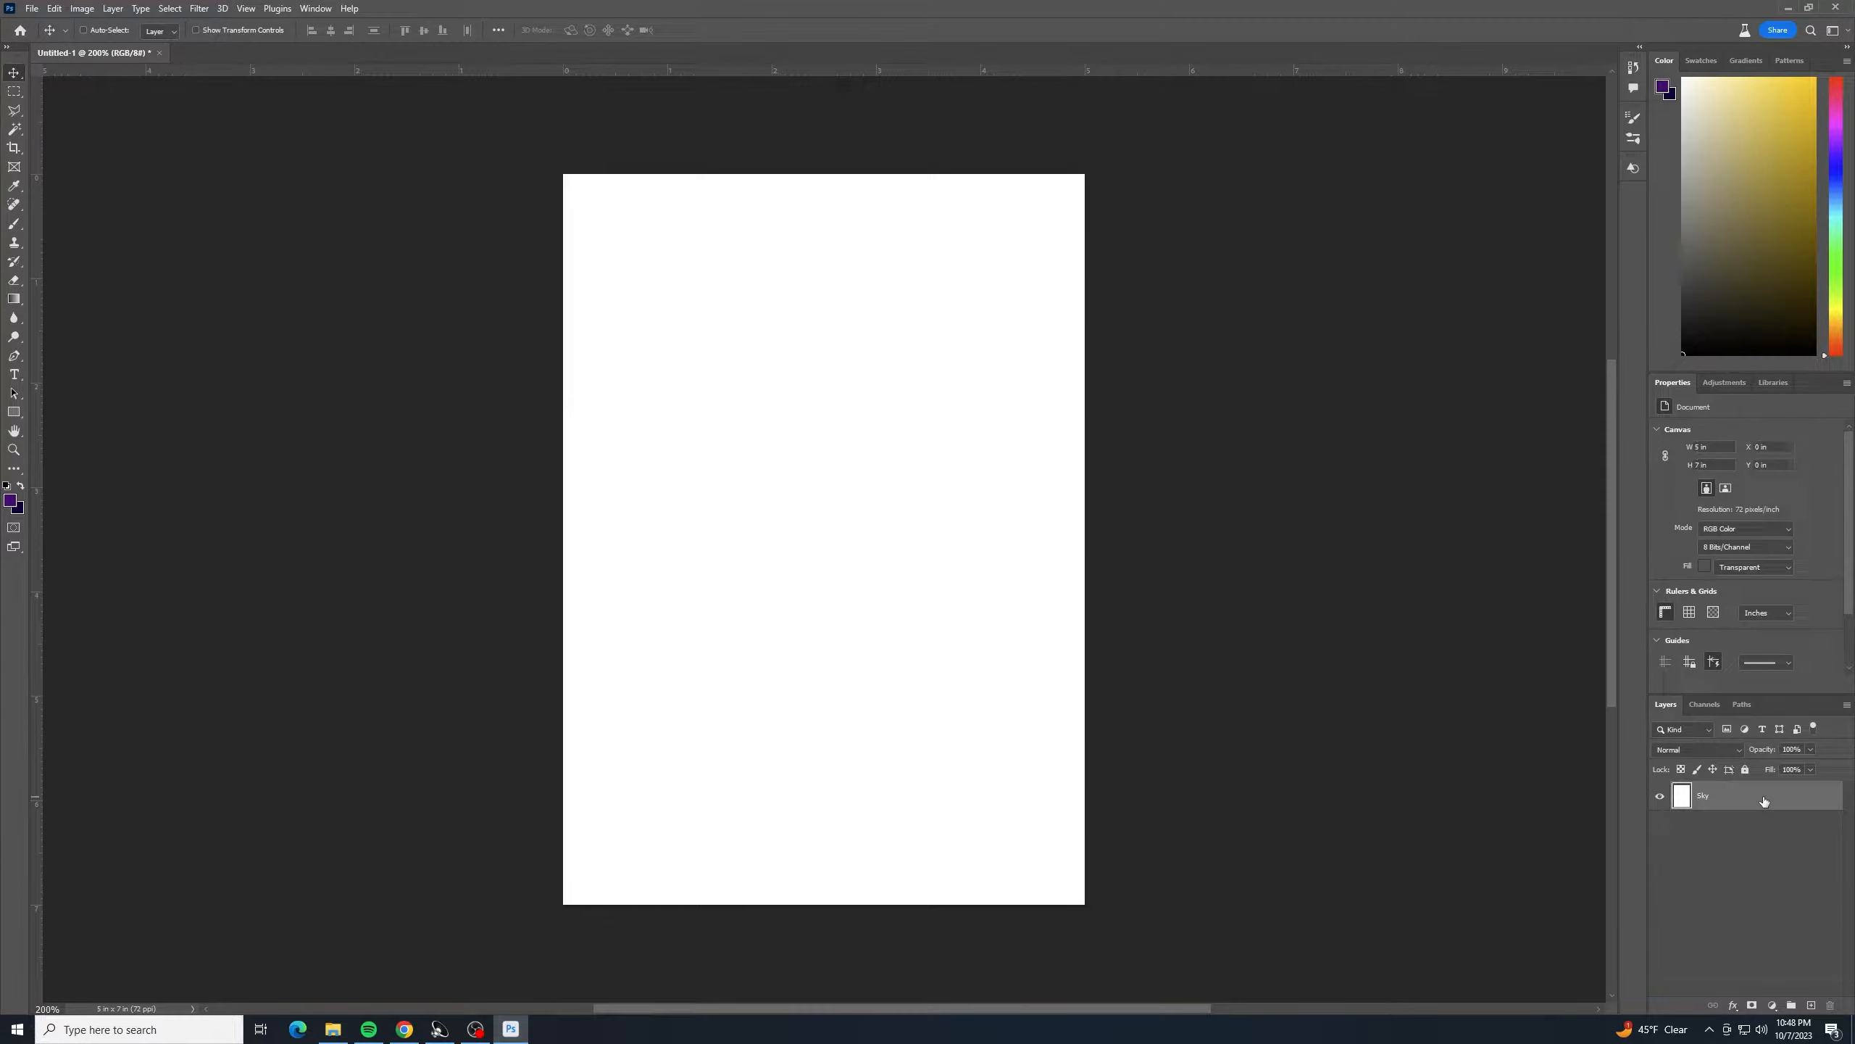
pyautogui.doubleClick(1765, 802)
pyautogui.moveTo(1509, 582); pyautogui.dragTo(1440, 266)
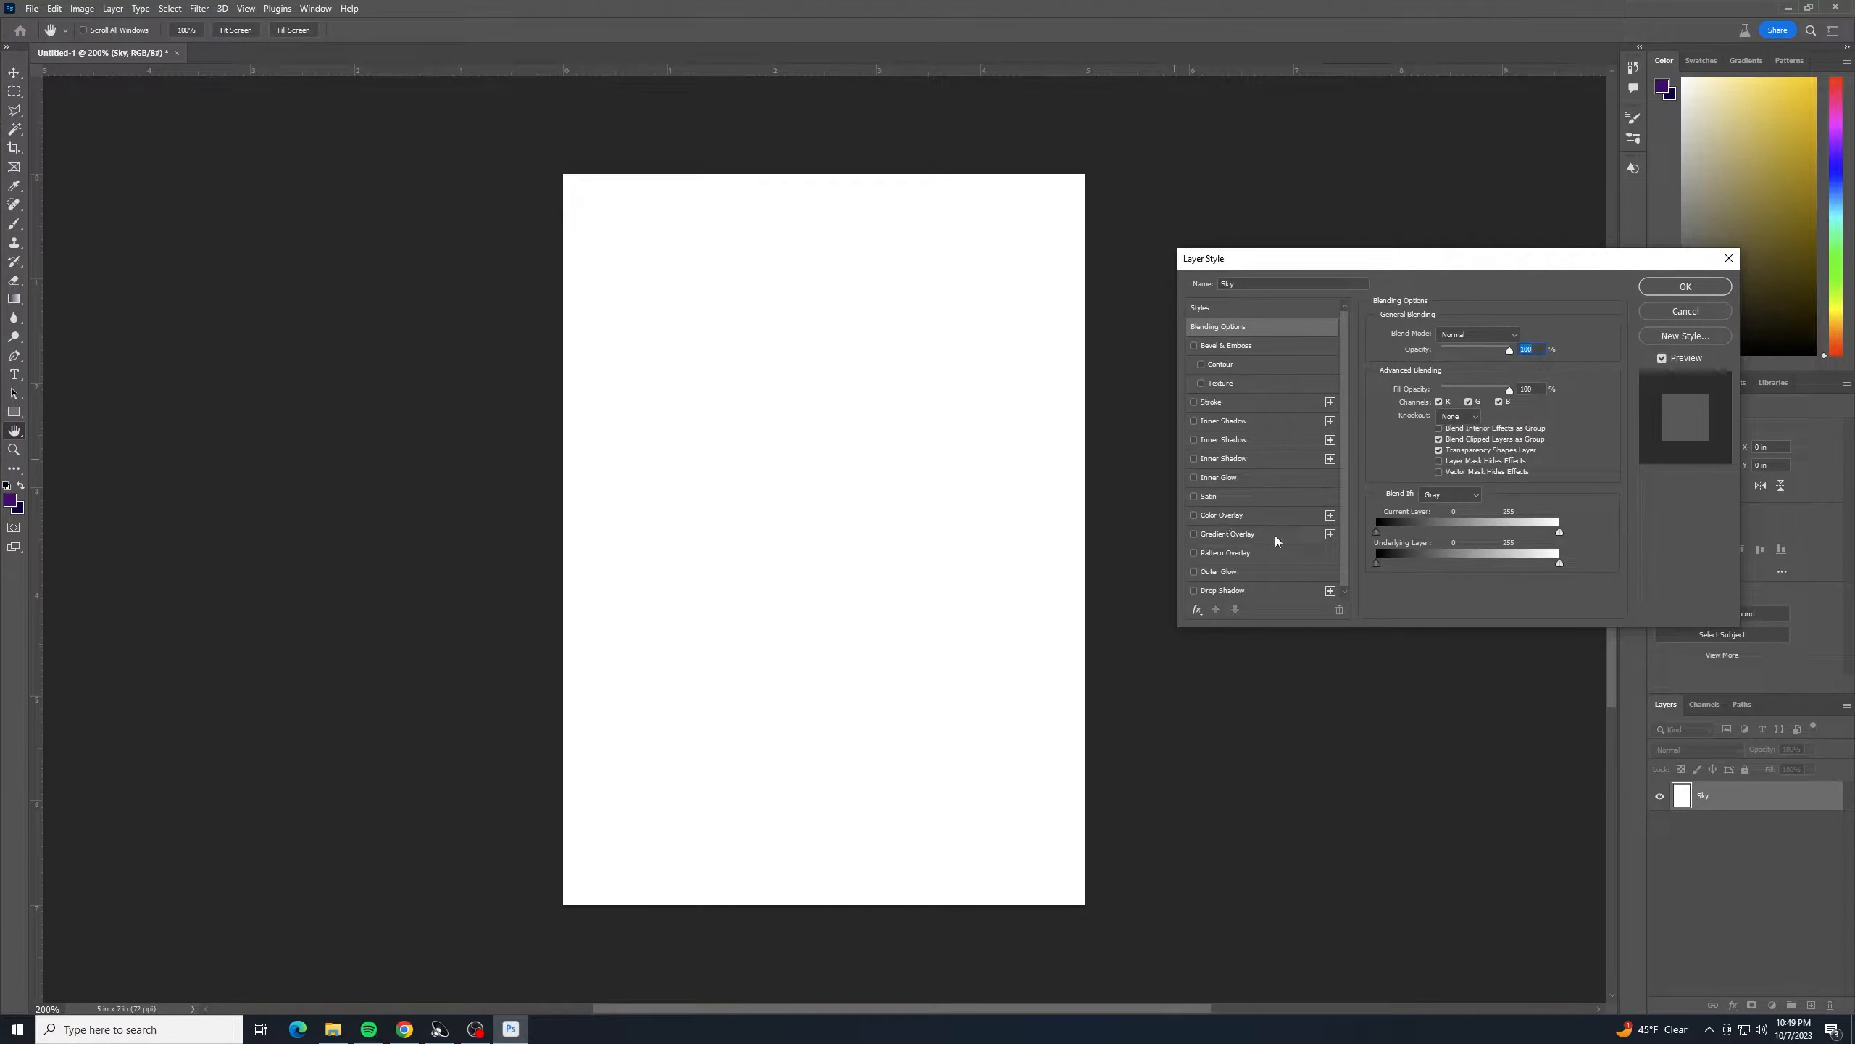
pyautogui.click(1241, 534)
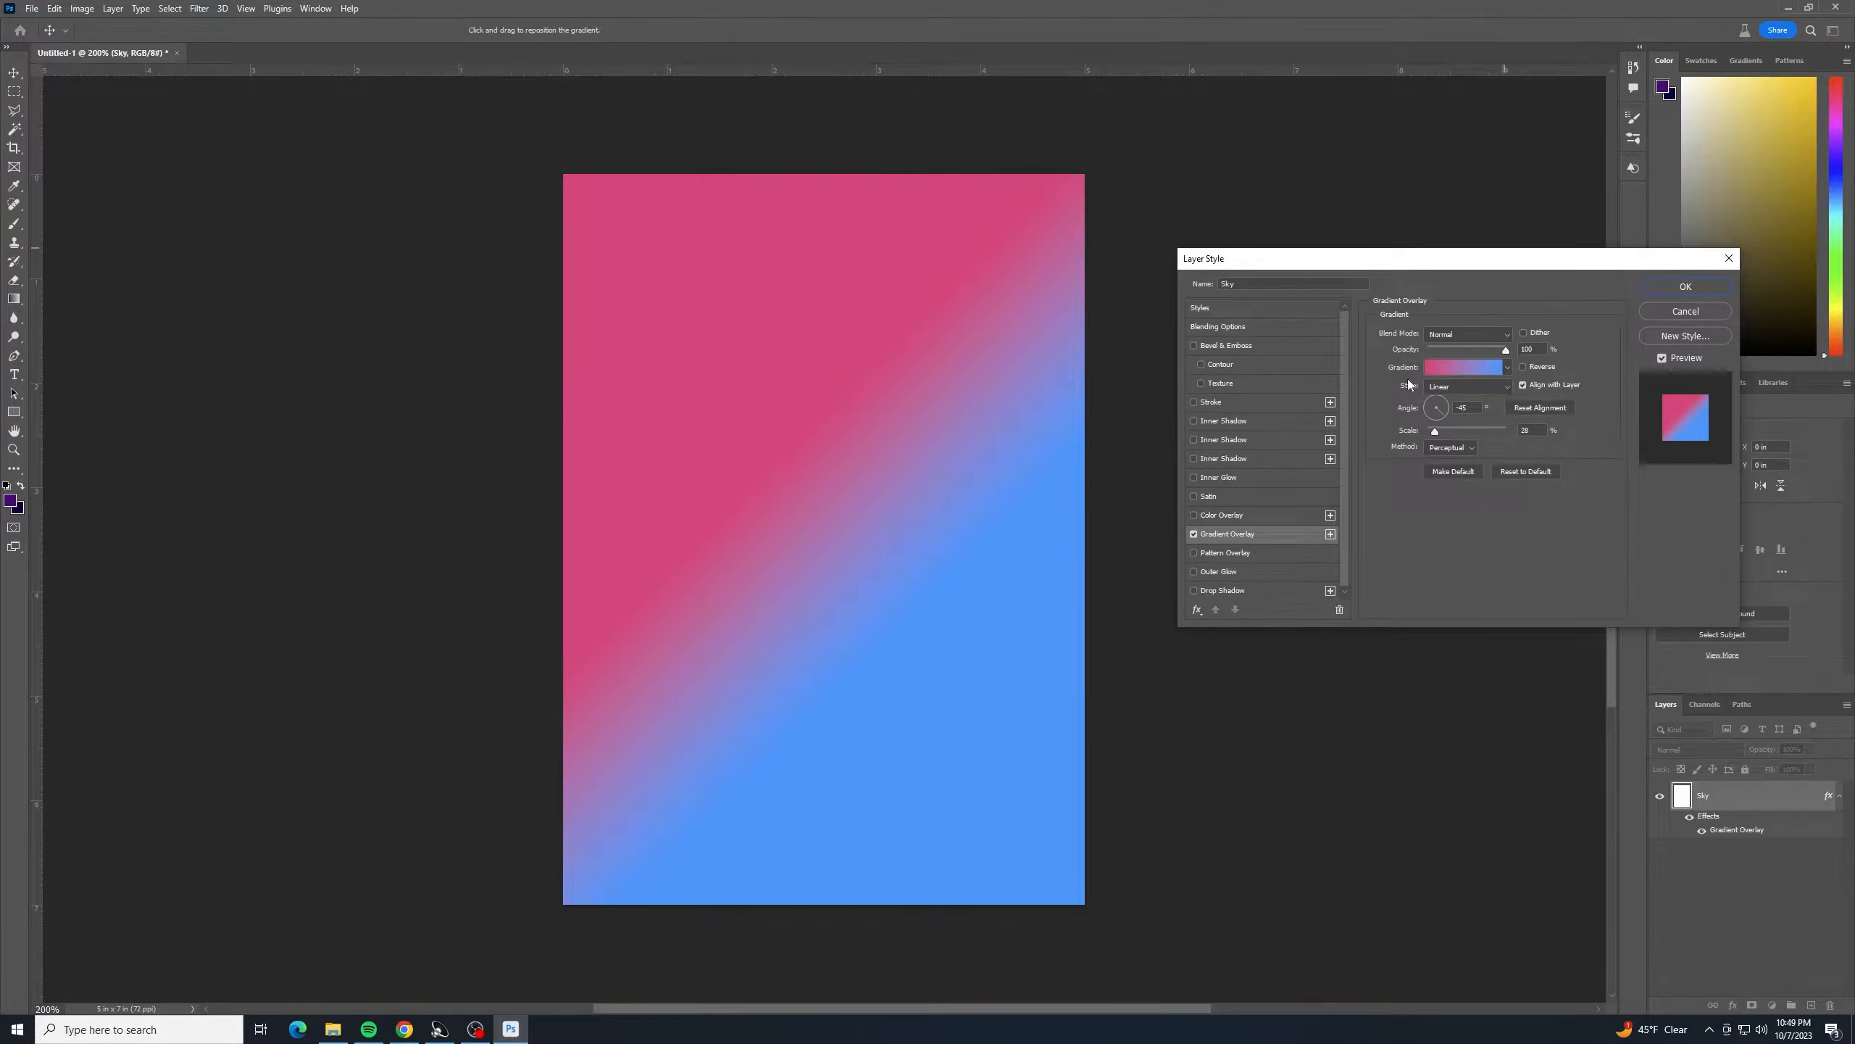
pyautogui.click(1508, 366)
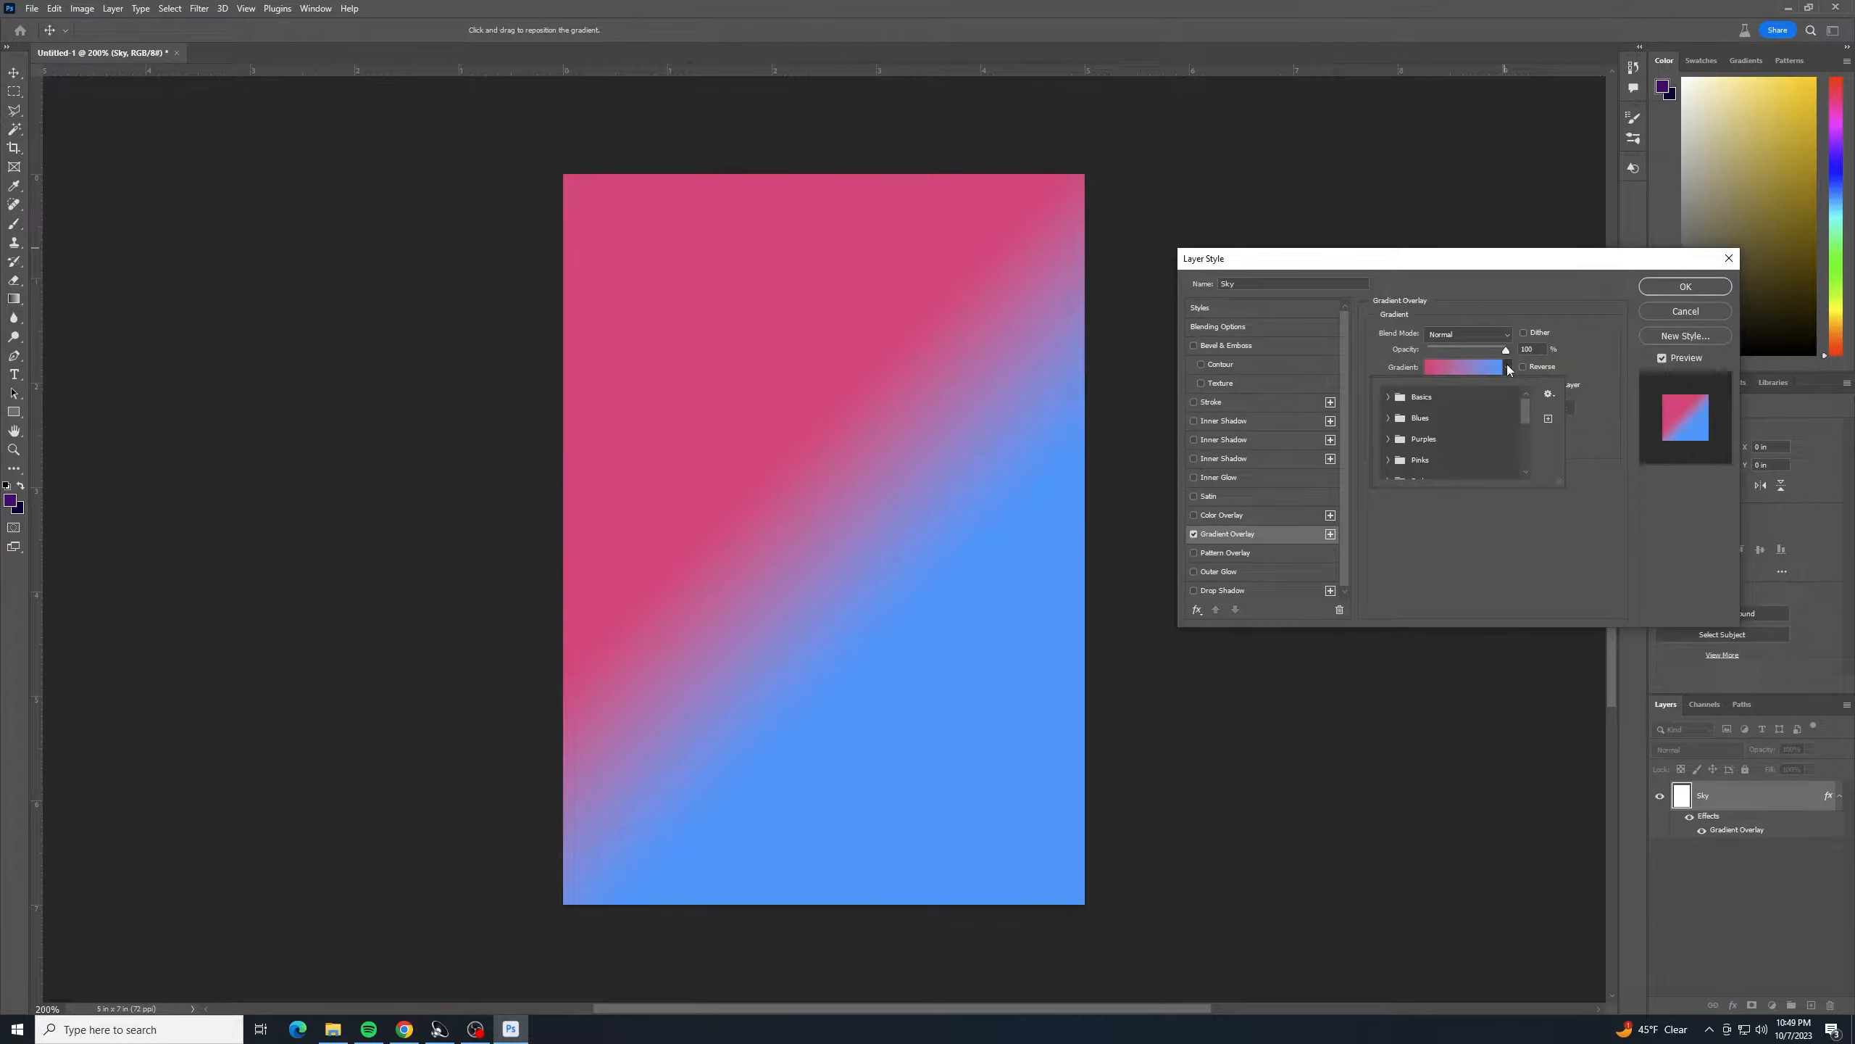
pyautogui.click(1388, 397)
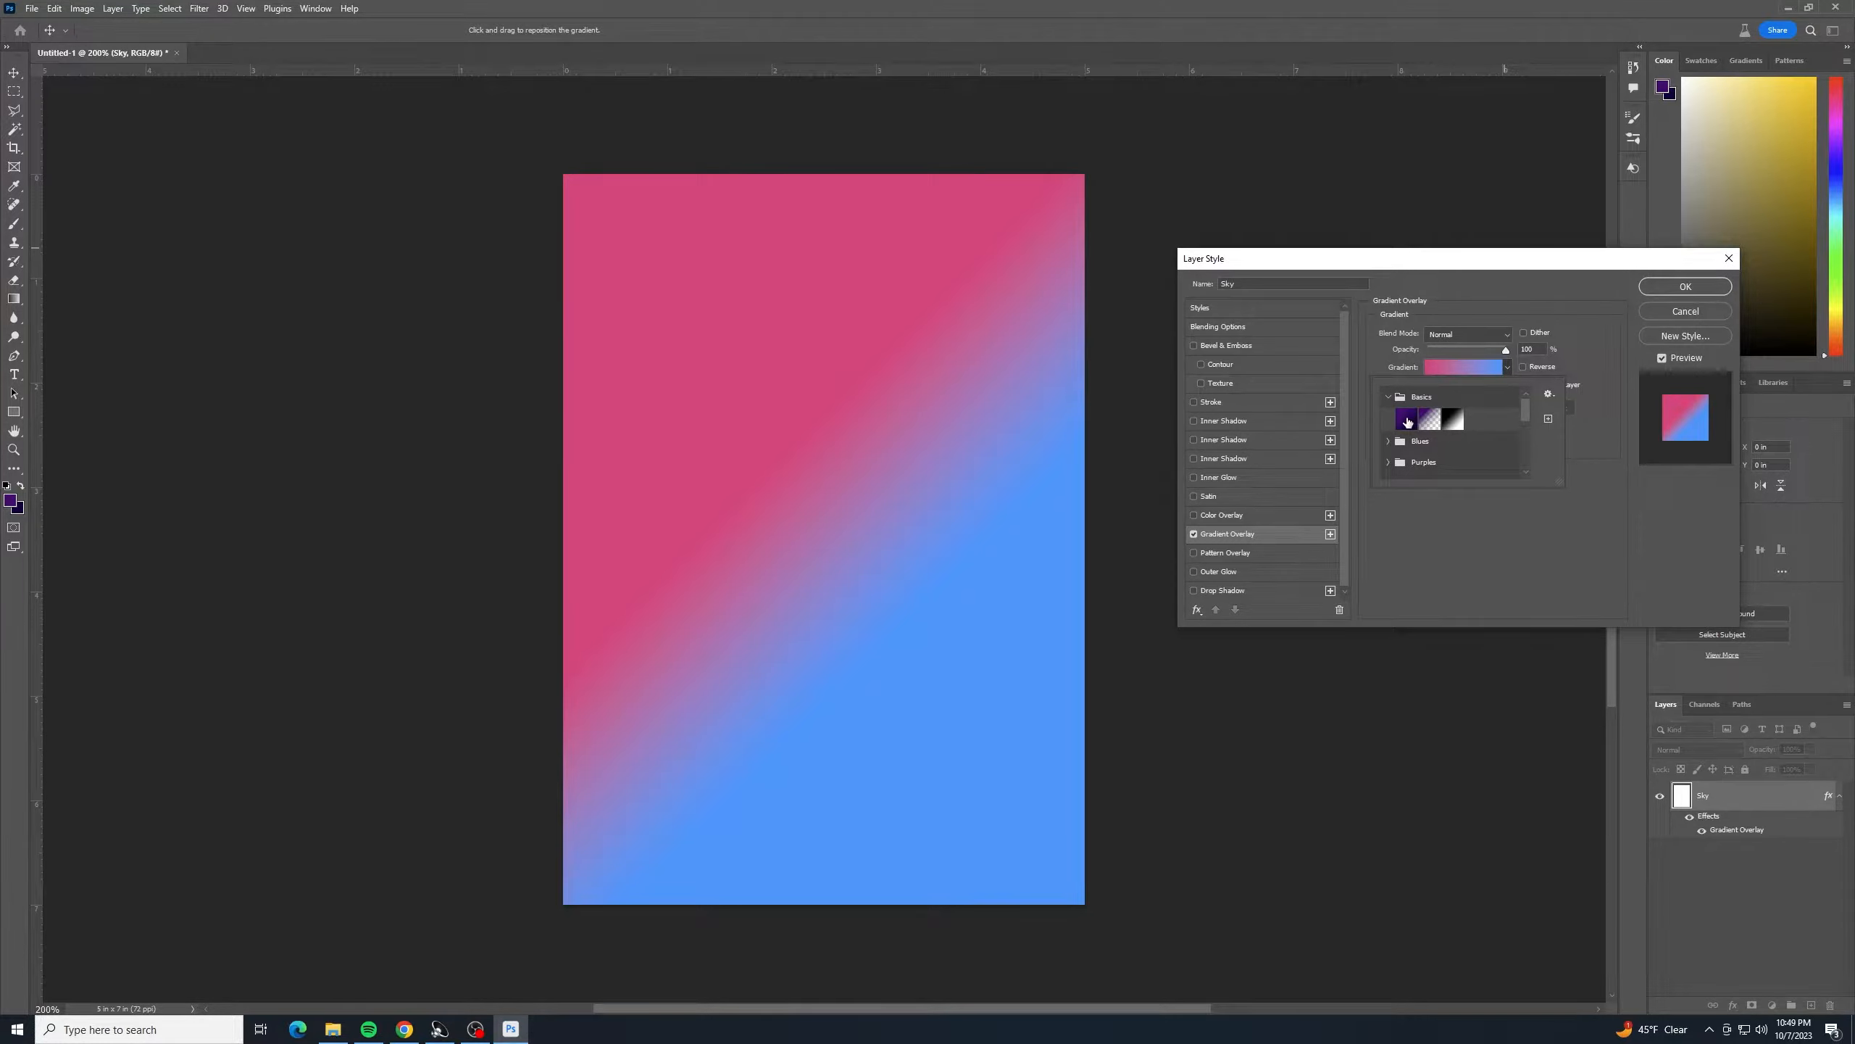
pyautogui.click(1406, 418)
pyautogui.click(1542, 565)
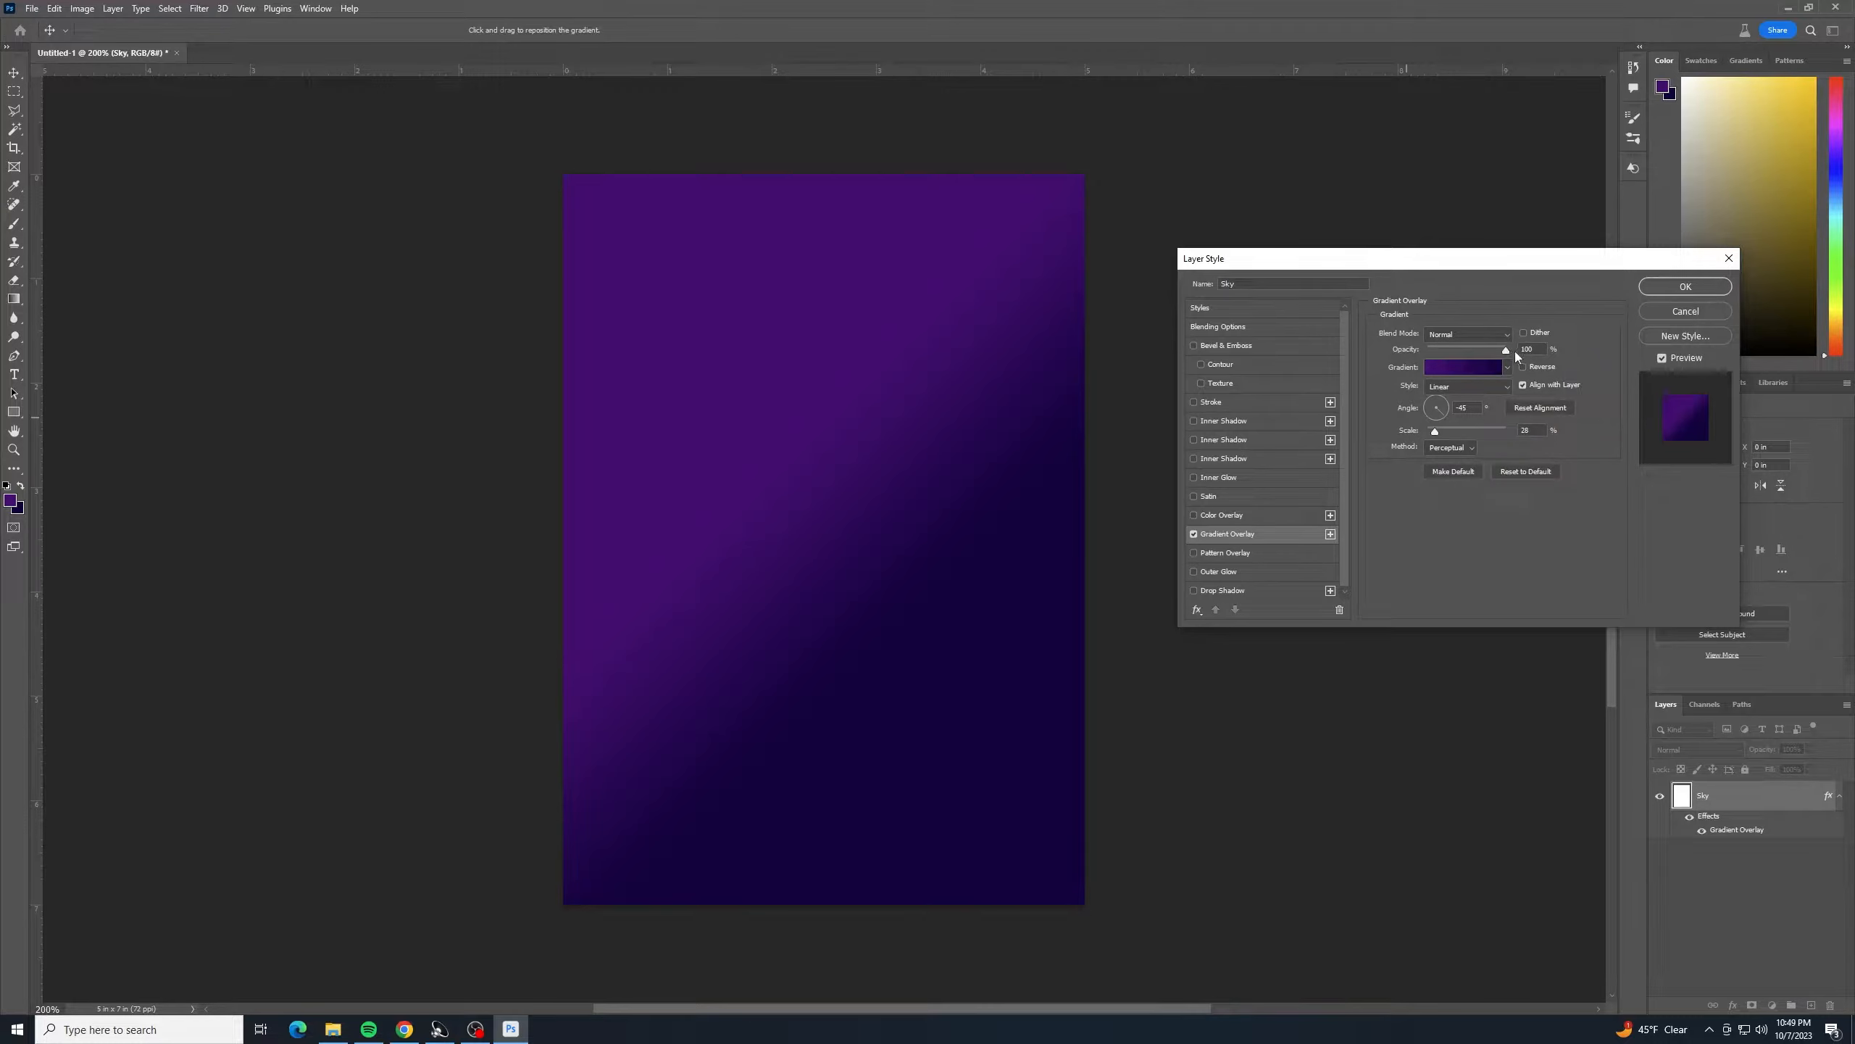
# - Set the Sky layer's gradient overlay to Radial style at 150% scale, not reversed, and apply the layer style
pyautogui.click(1485, 387)
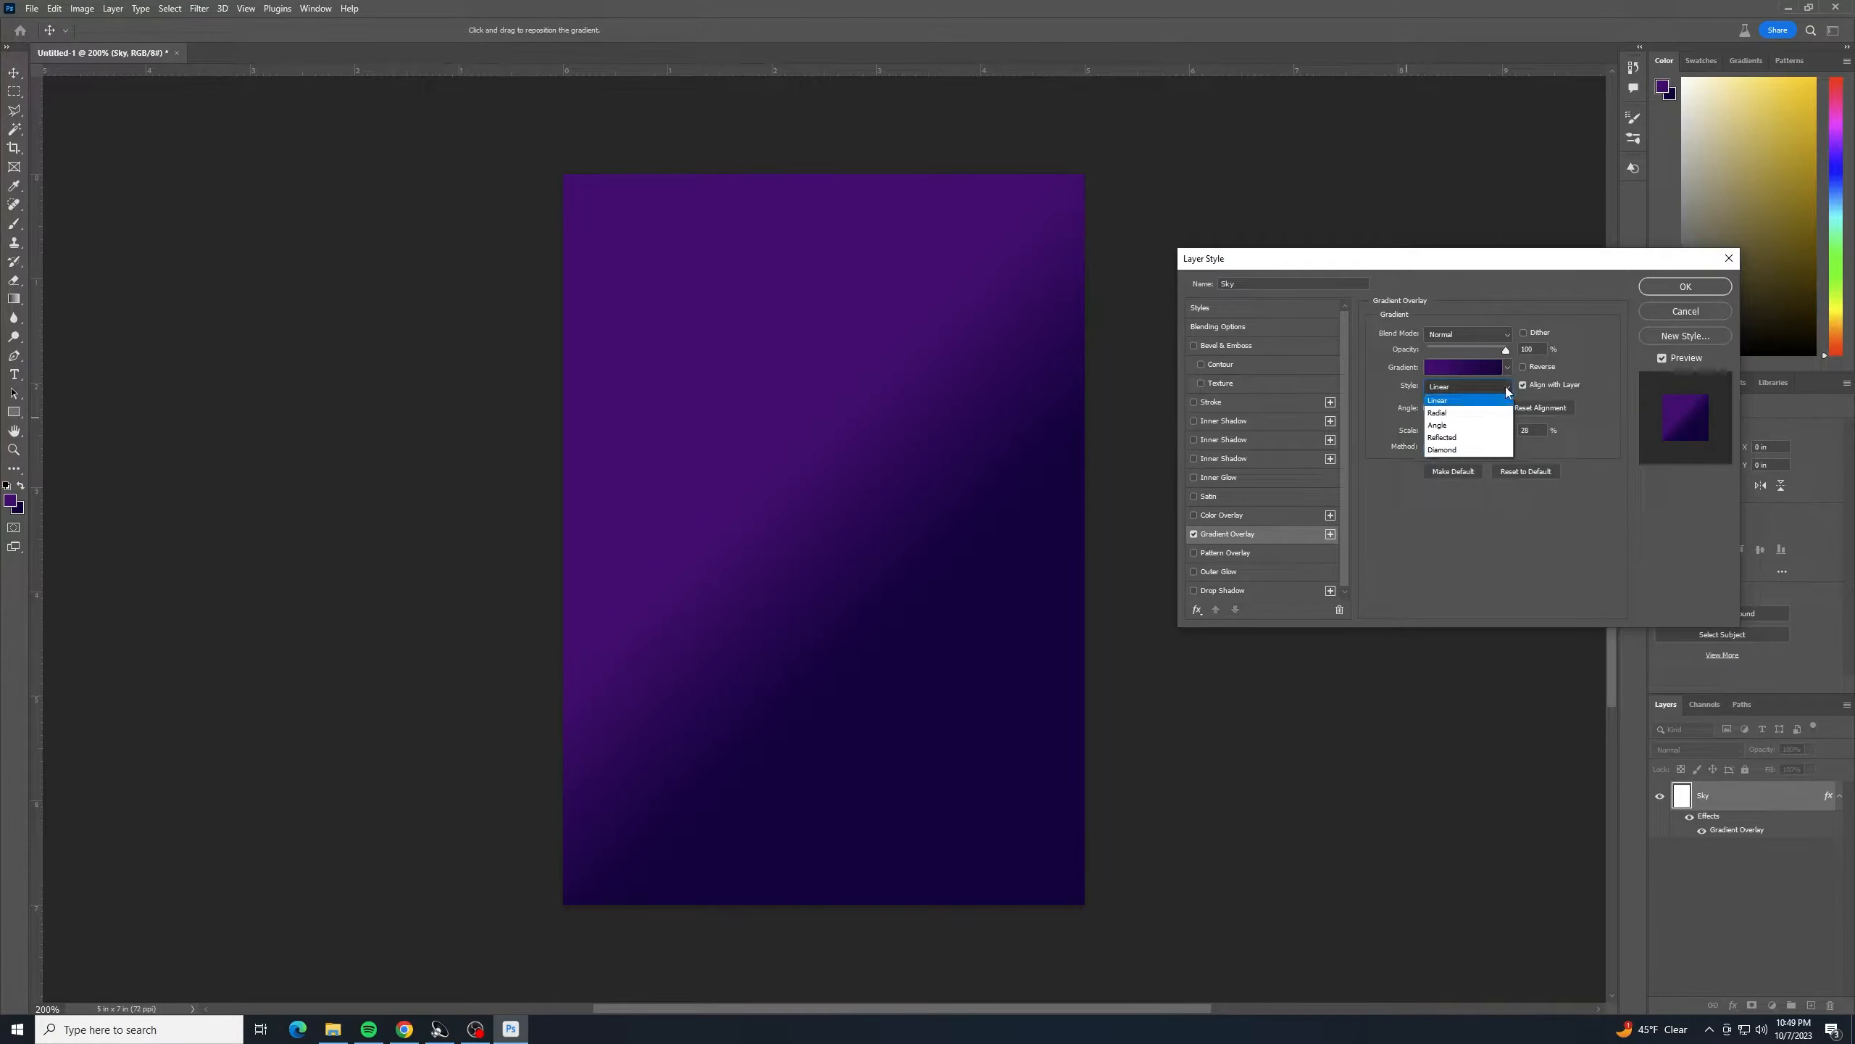
pyautogui.click(1459, 412)
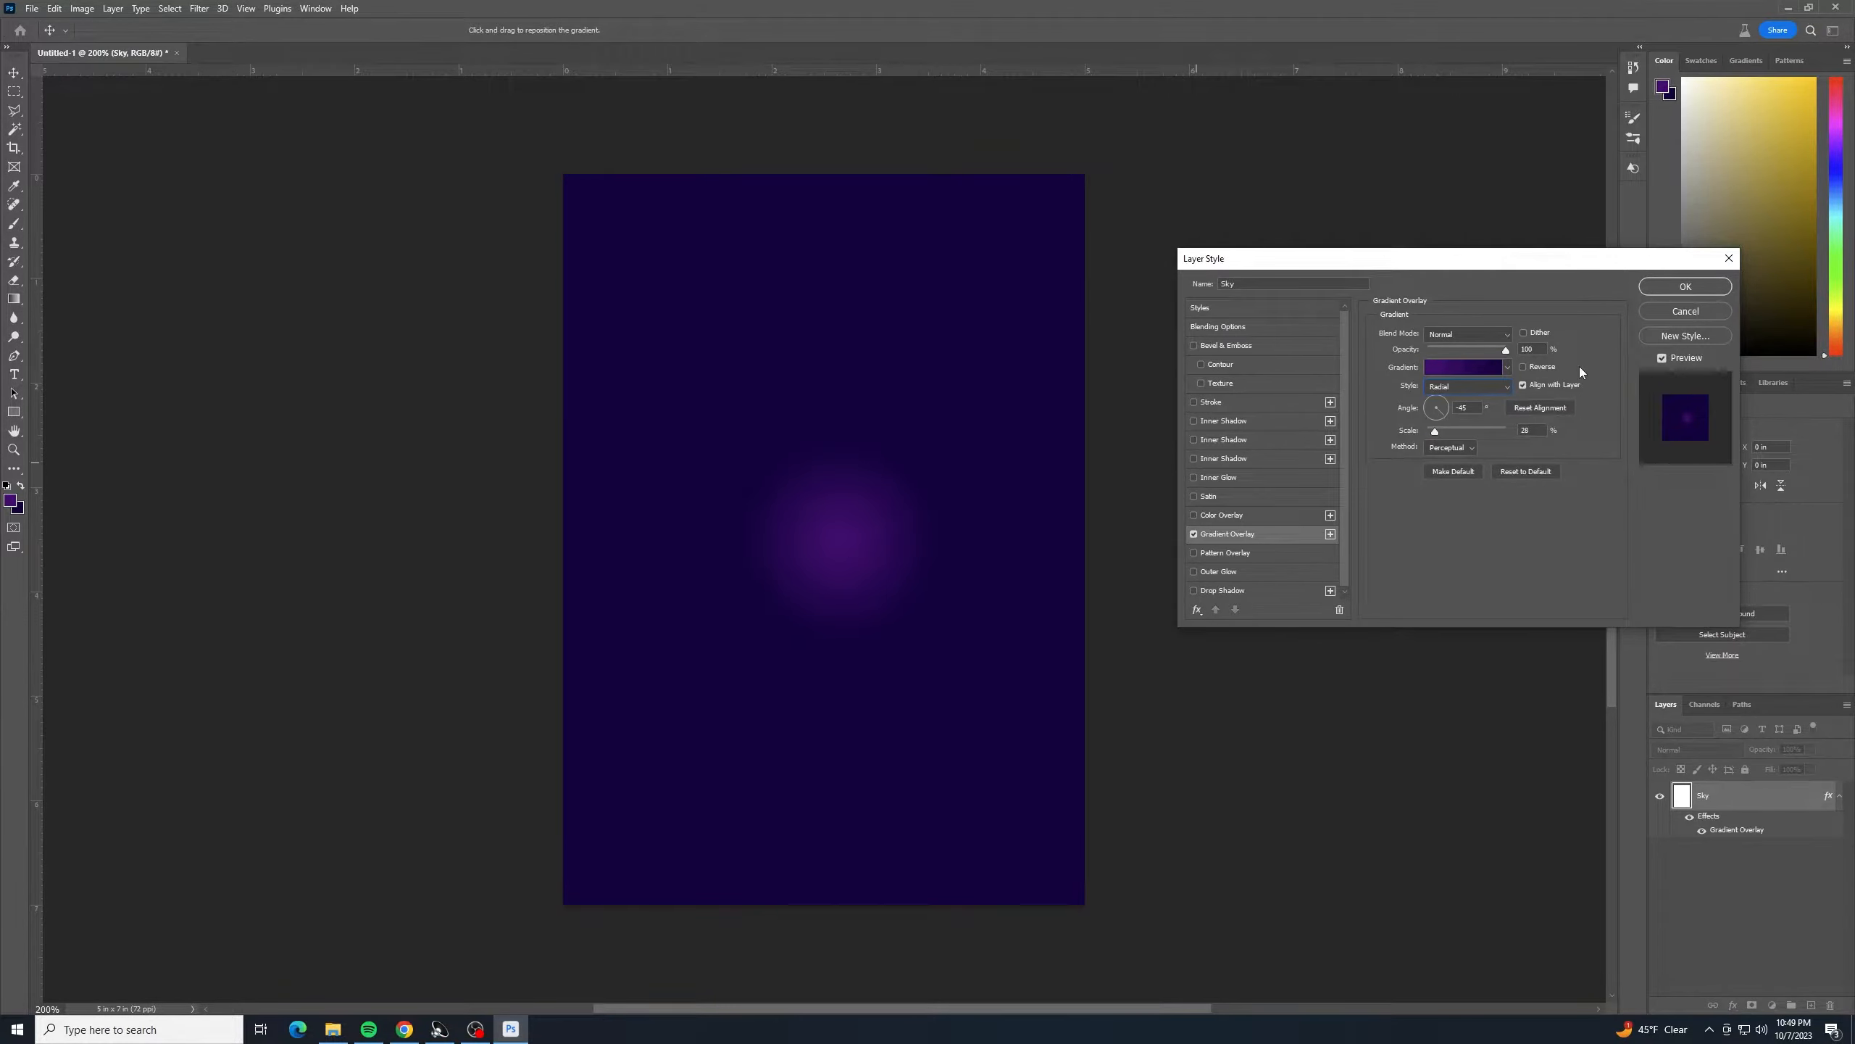
pyautogui.click(1524, 367)
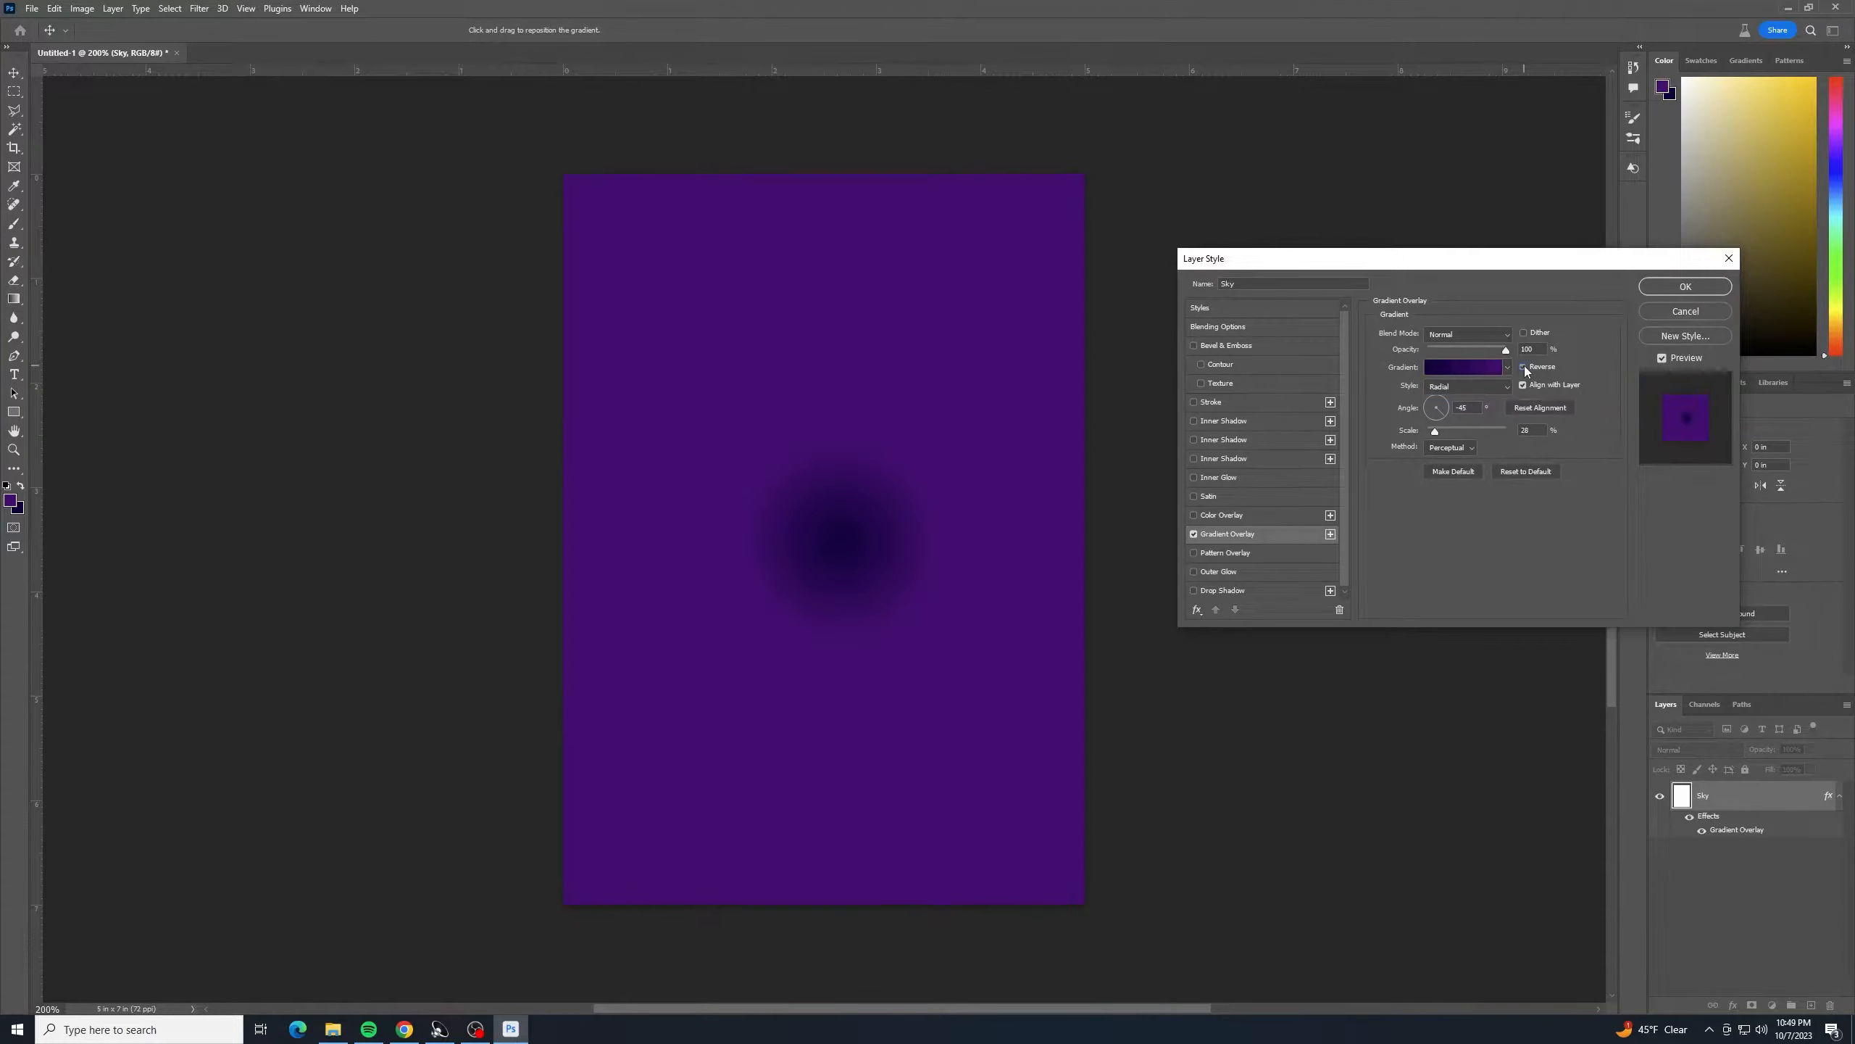
pyautogui.click(1525, 368)
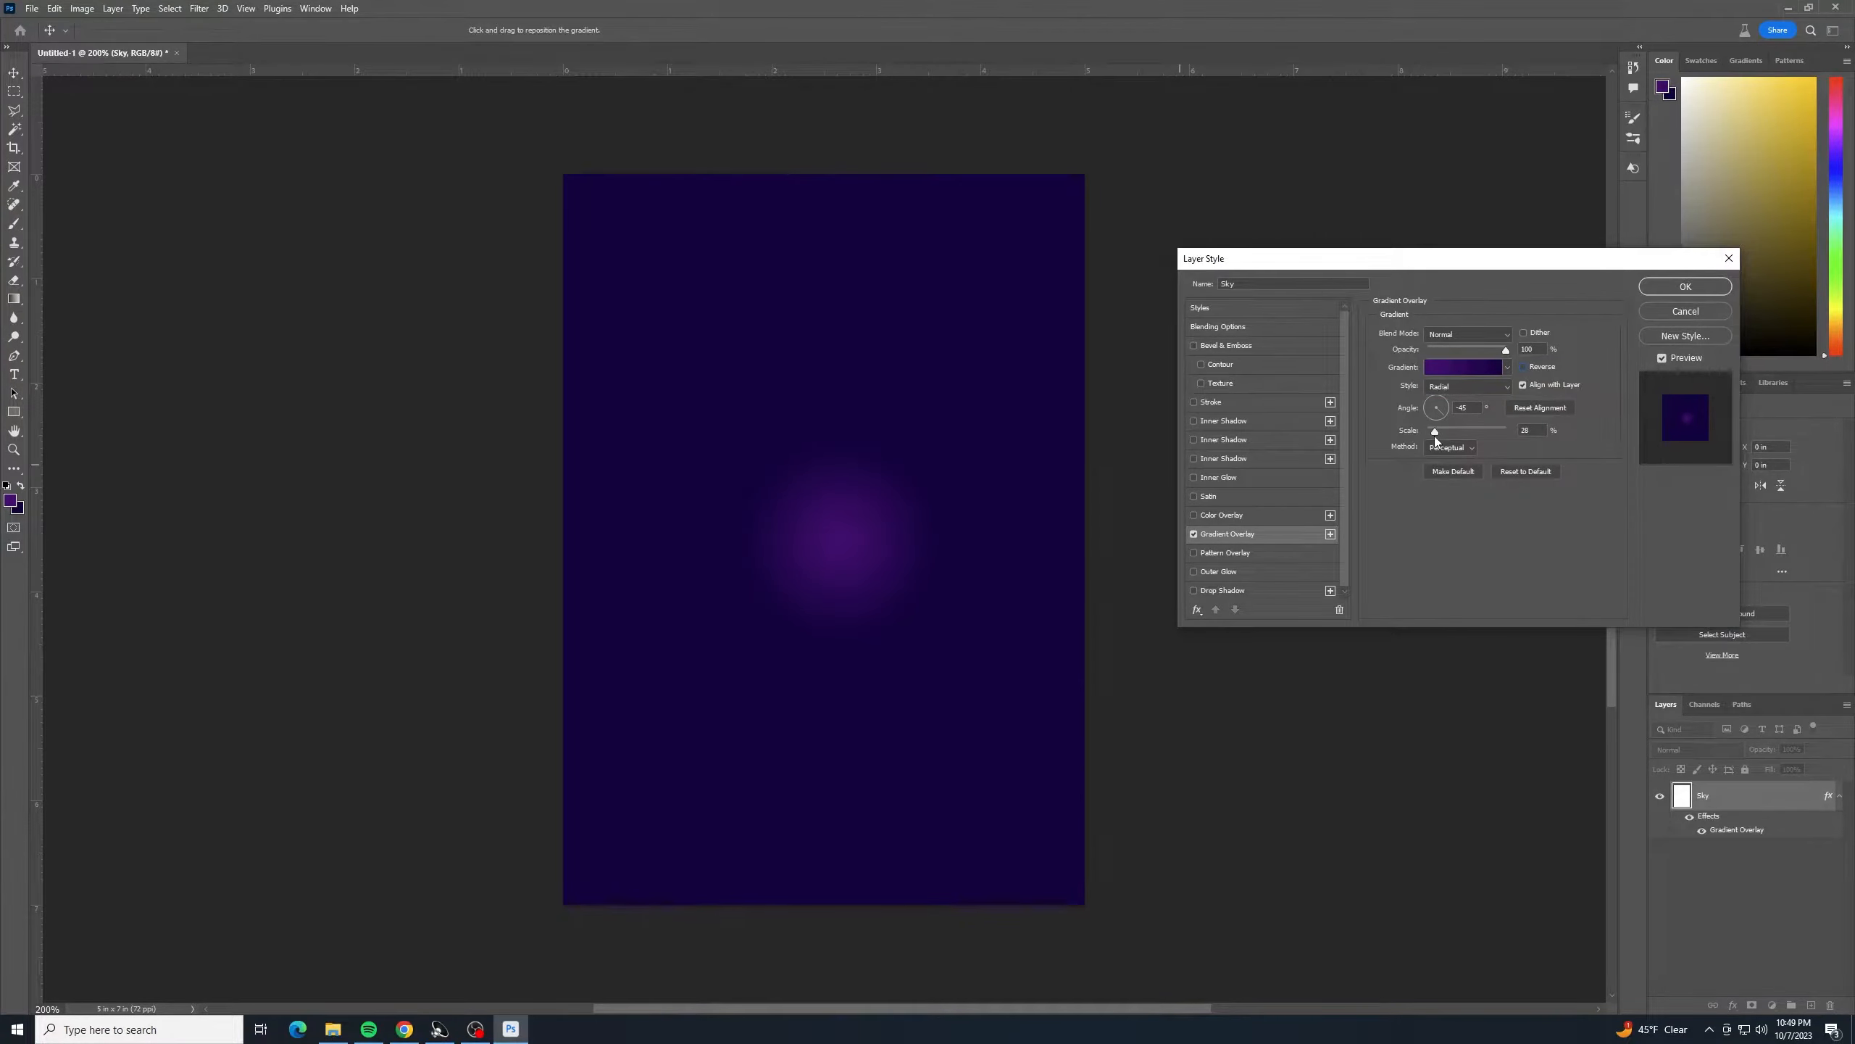
pyautogui.moveTo(1435, 433); pyautogui.dragTo(1571, 403)
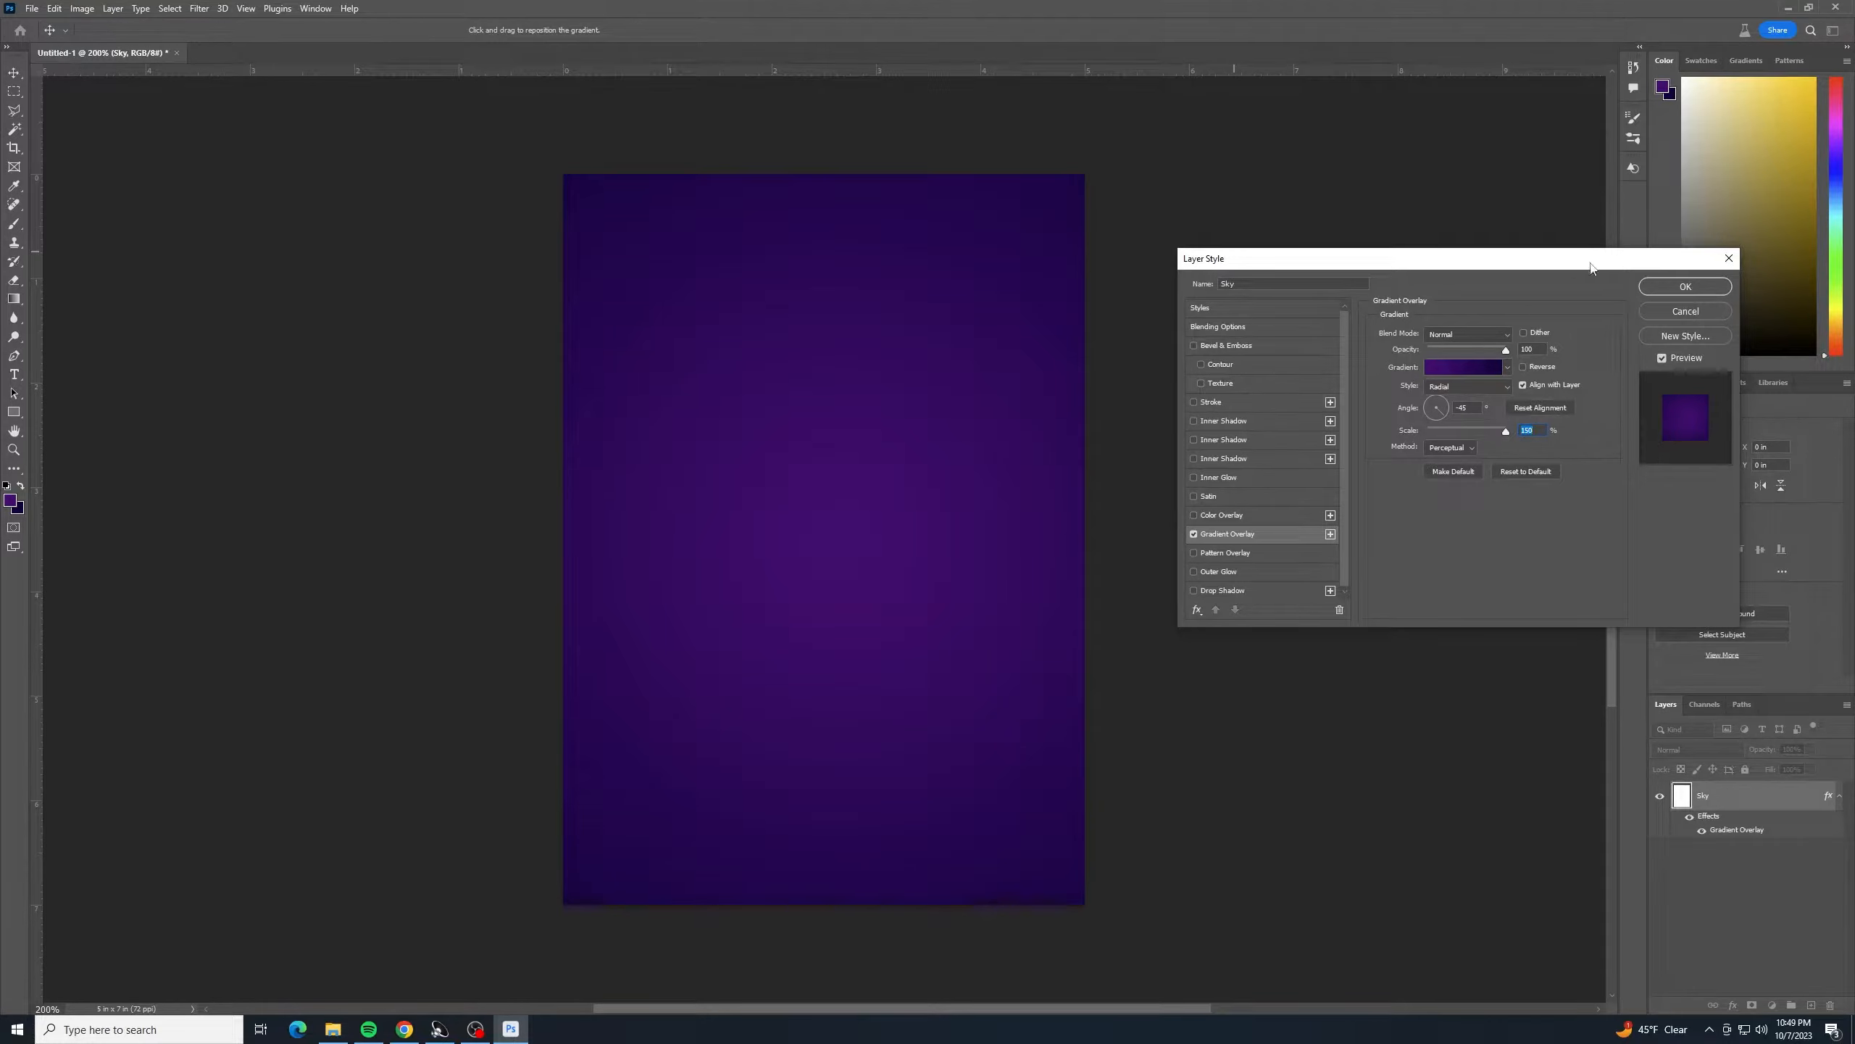
pyautogui.click(1709, 292)
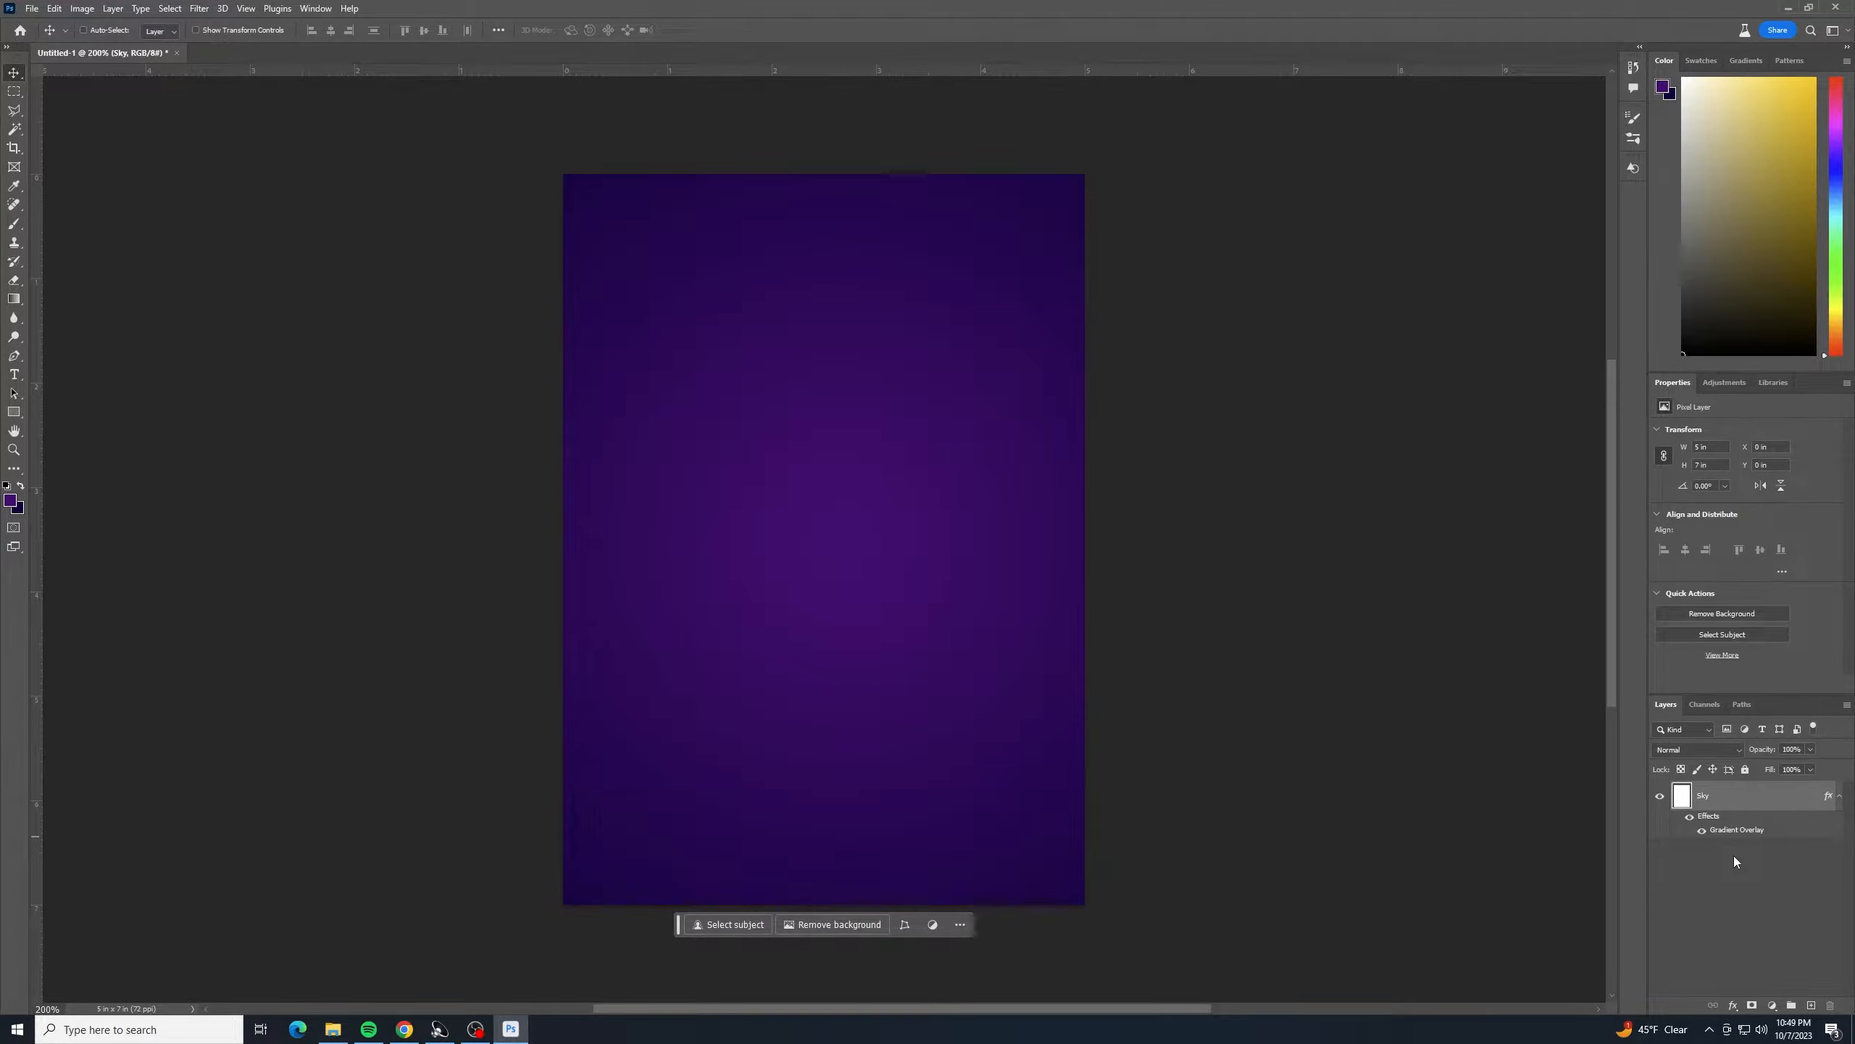
# - Add a new empty layer above the Sky layer
pyautogui.click(1812, 1006)
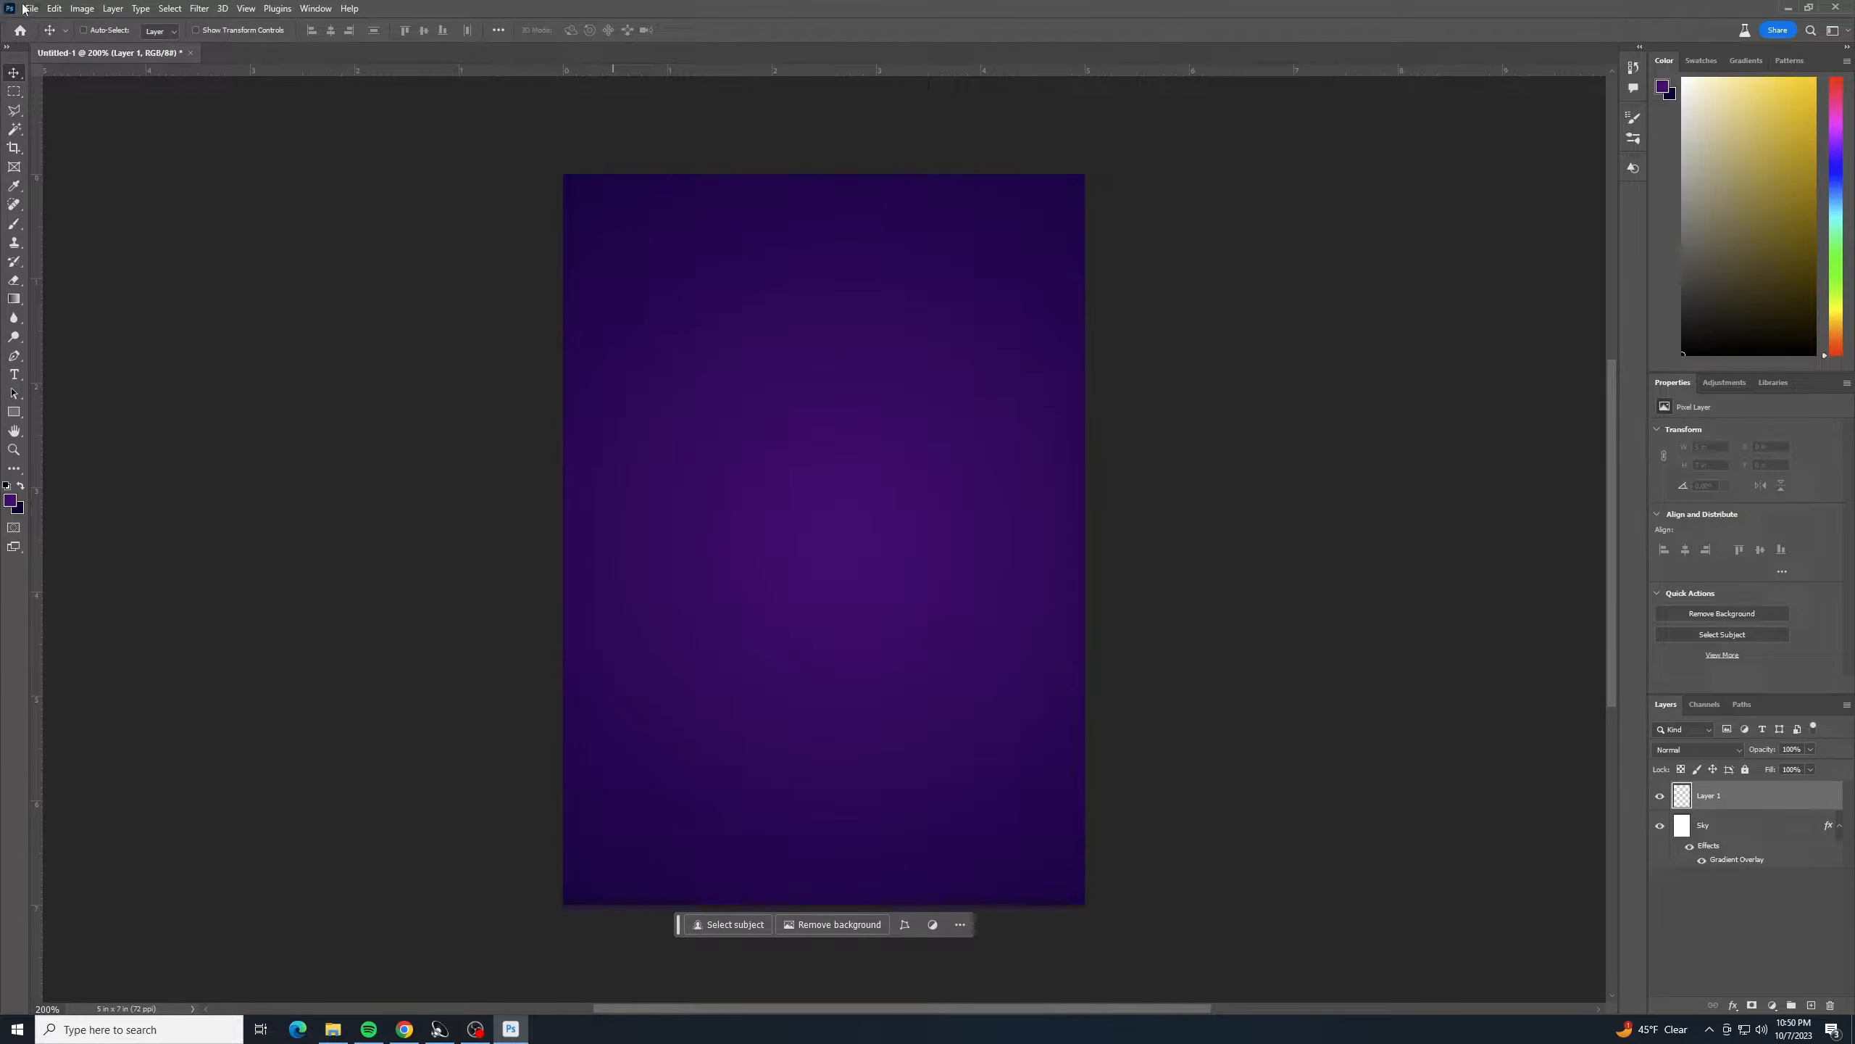
# - Switch to Chrome, view the ghost vector's page on Pixabay, and return to Photoshop
pyautogui.click(410, 1028)
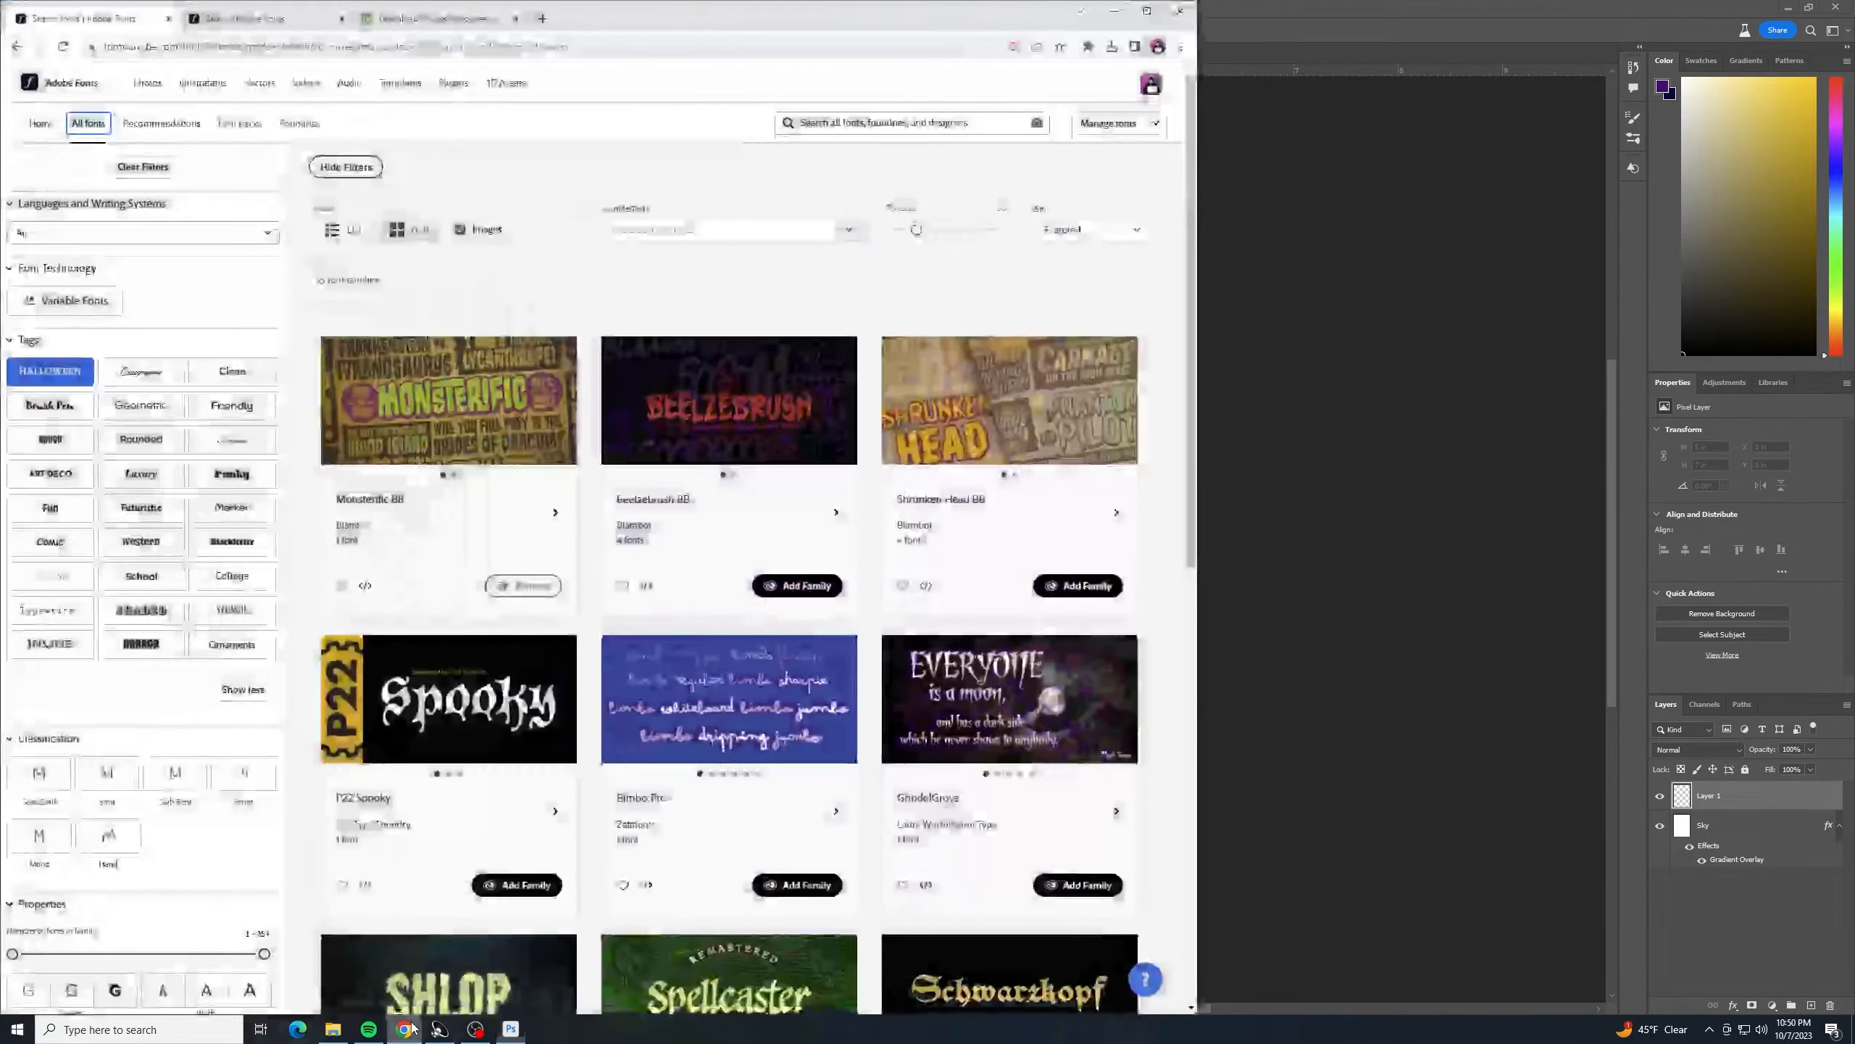
pyautogui.click(407, 18)
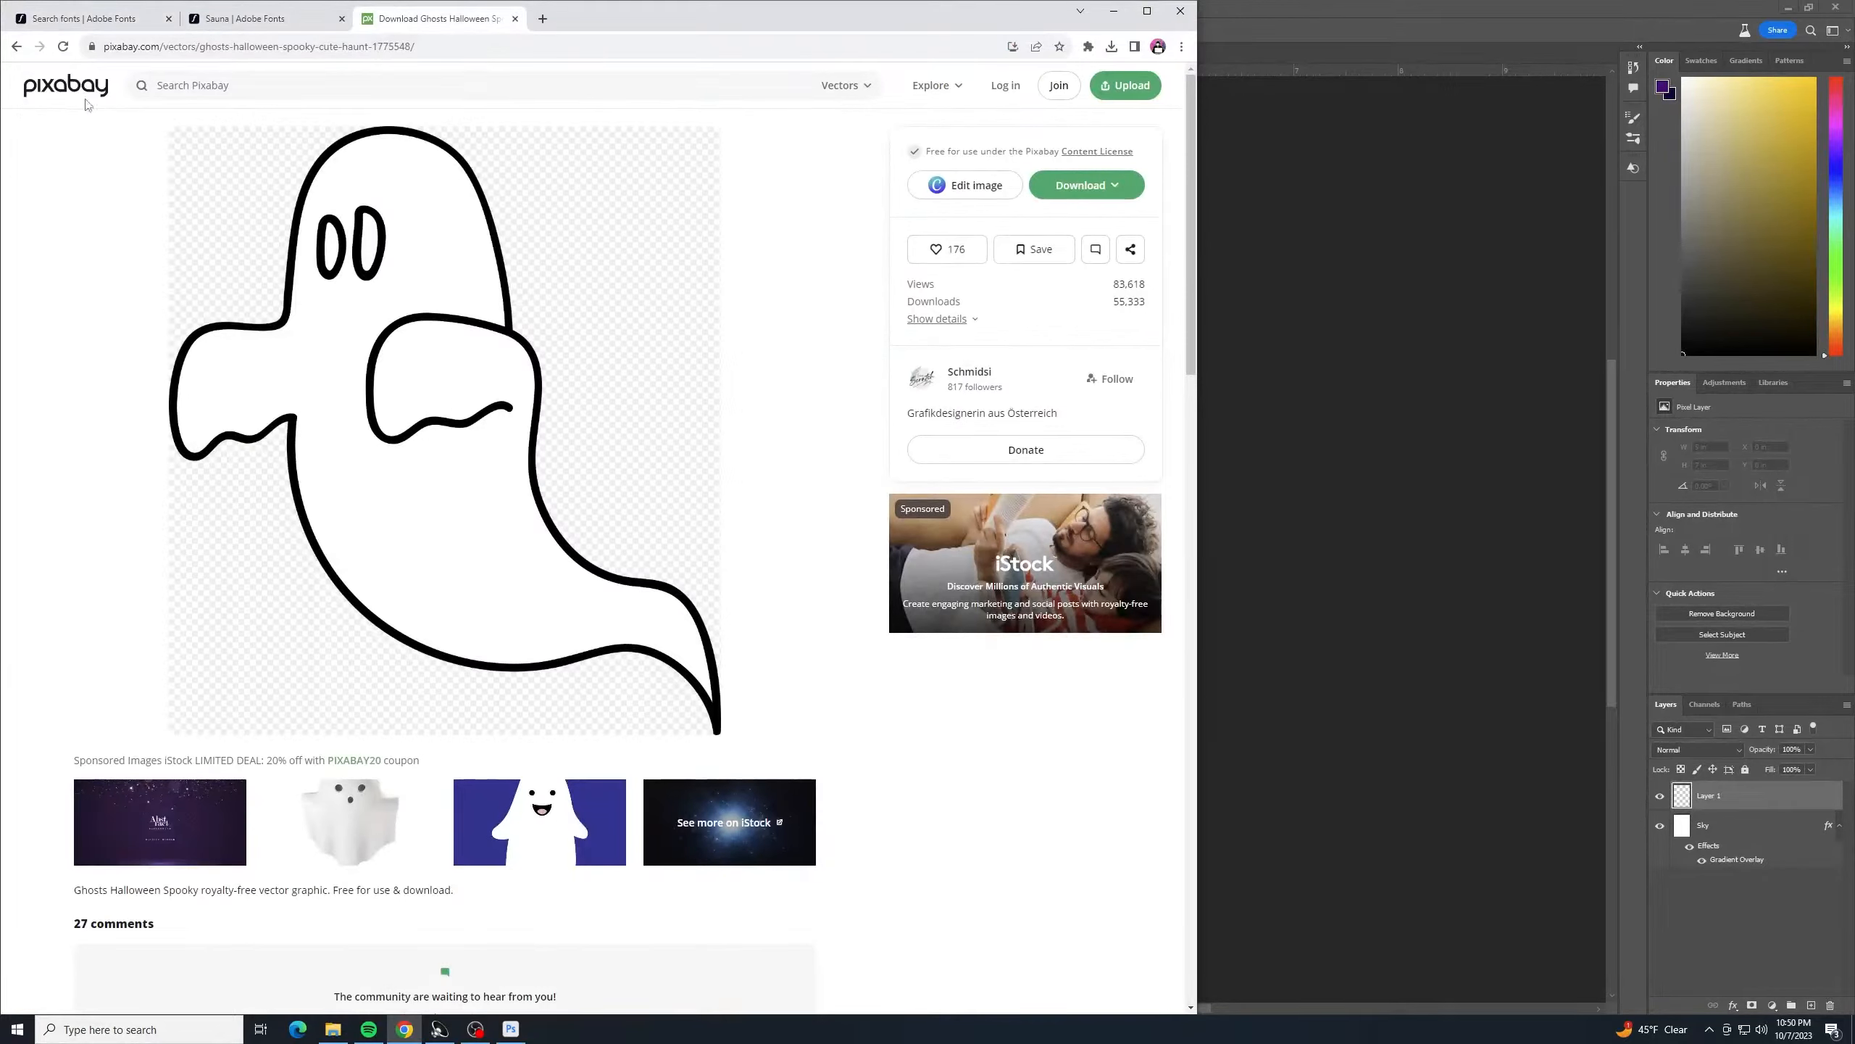
pyautogui.click(1112, 16)
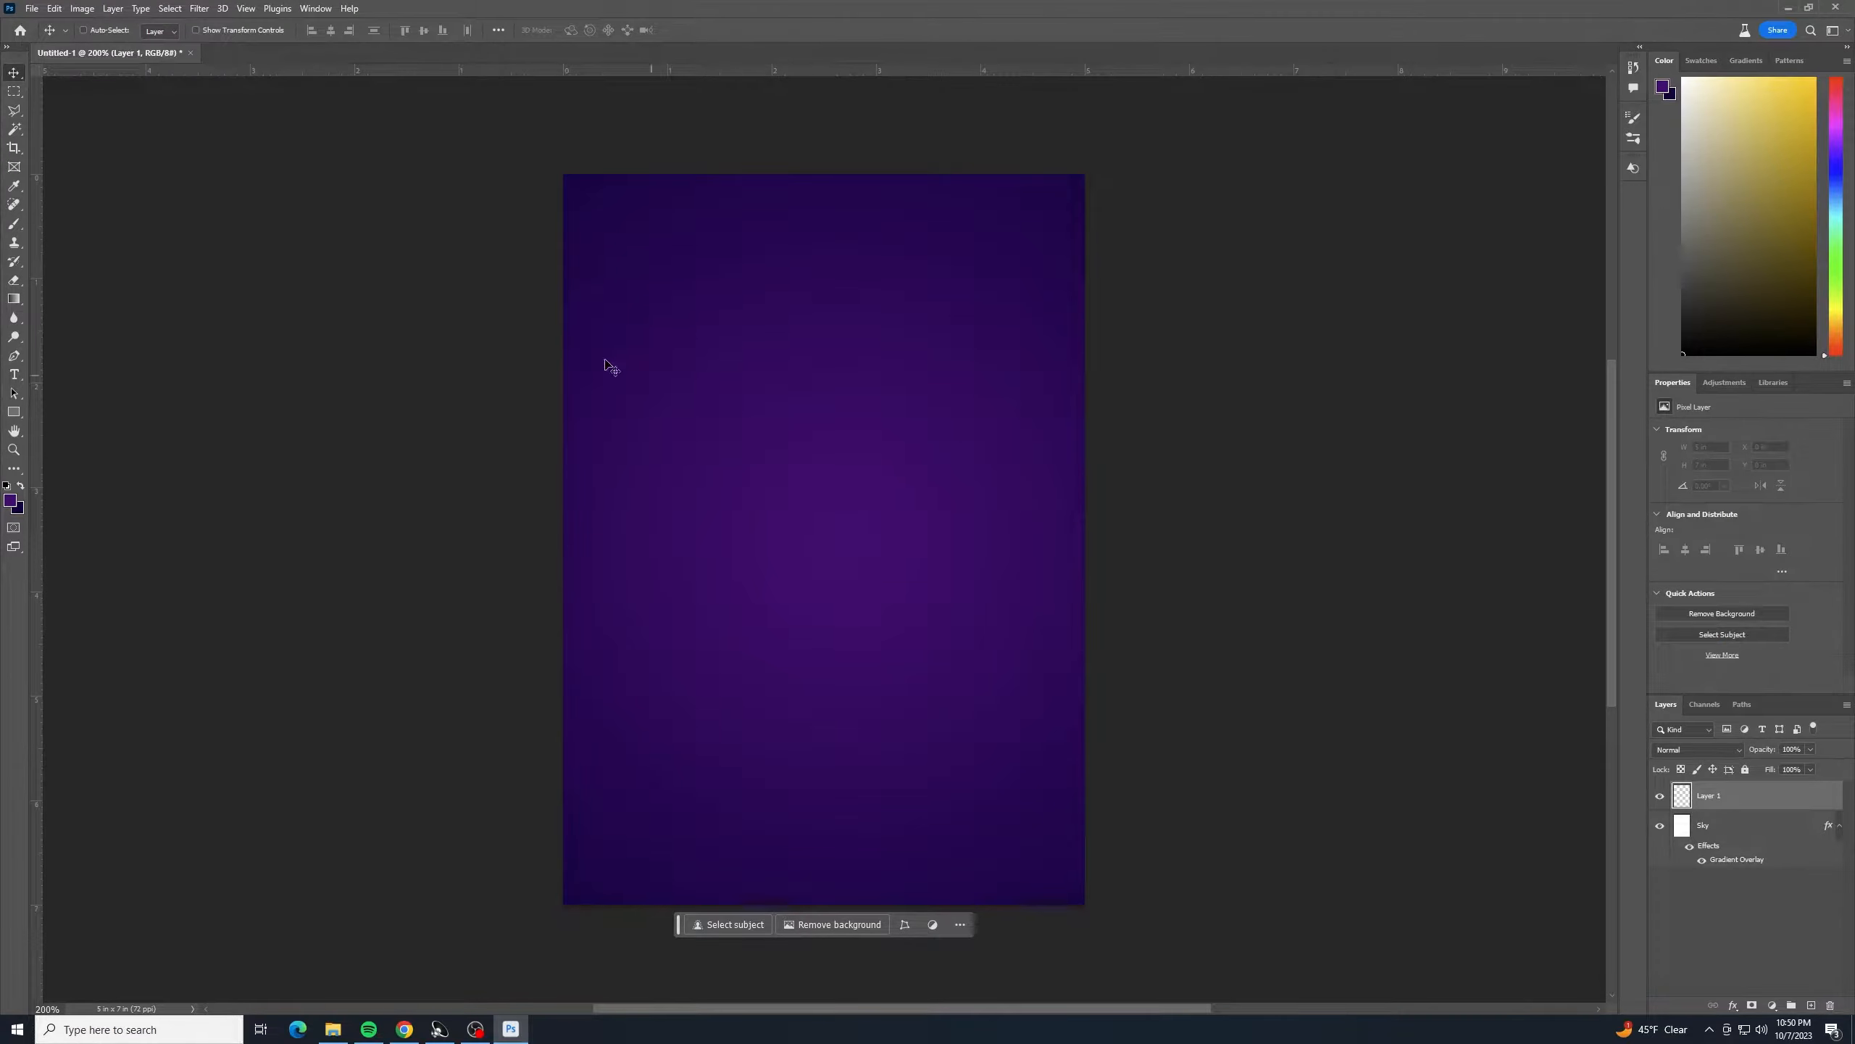
# - Place the downloaded ghosts-1775548_1280 image into the document as an embedded object
pyautogui.click(31, 9)
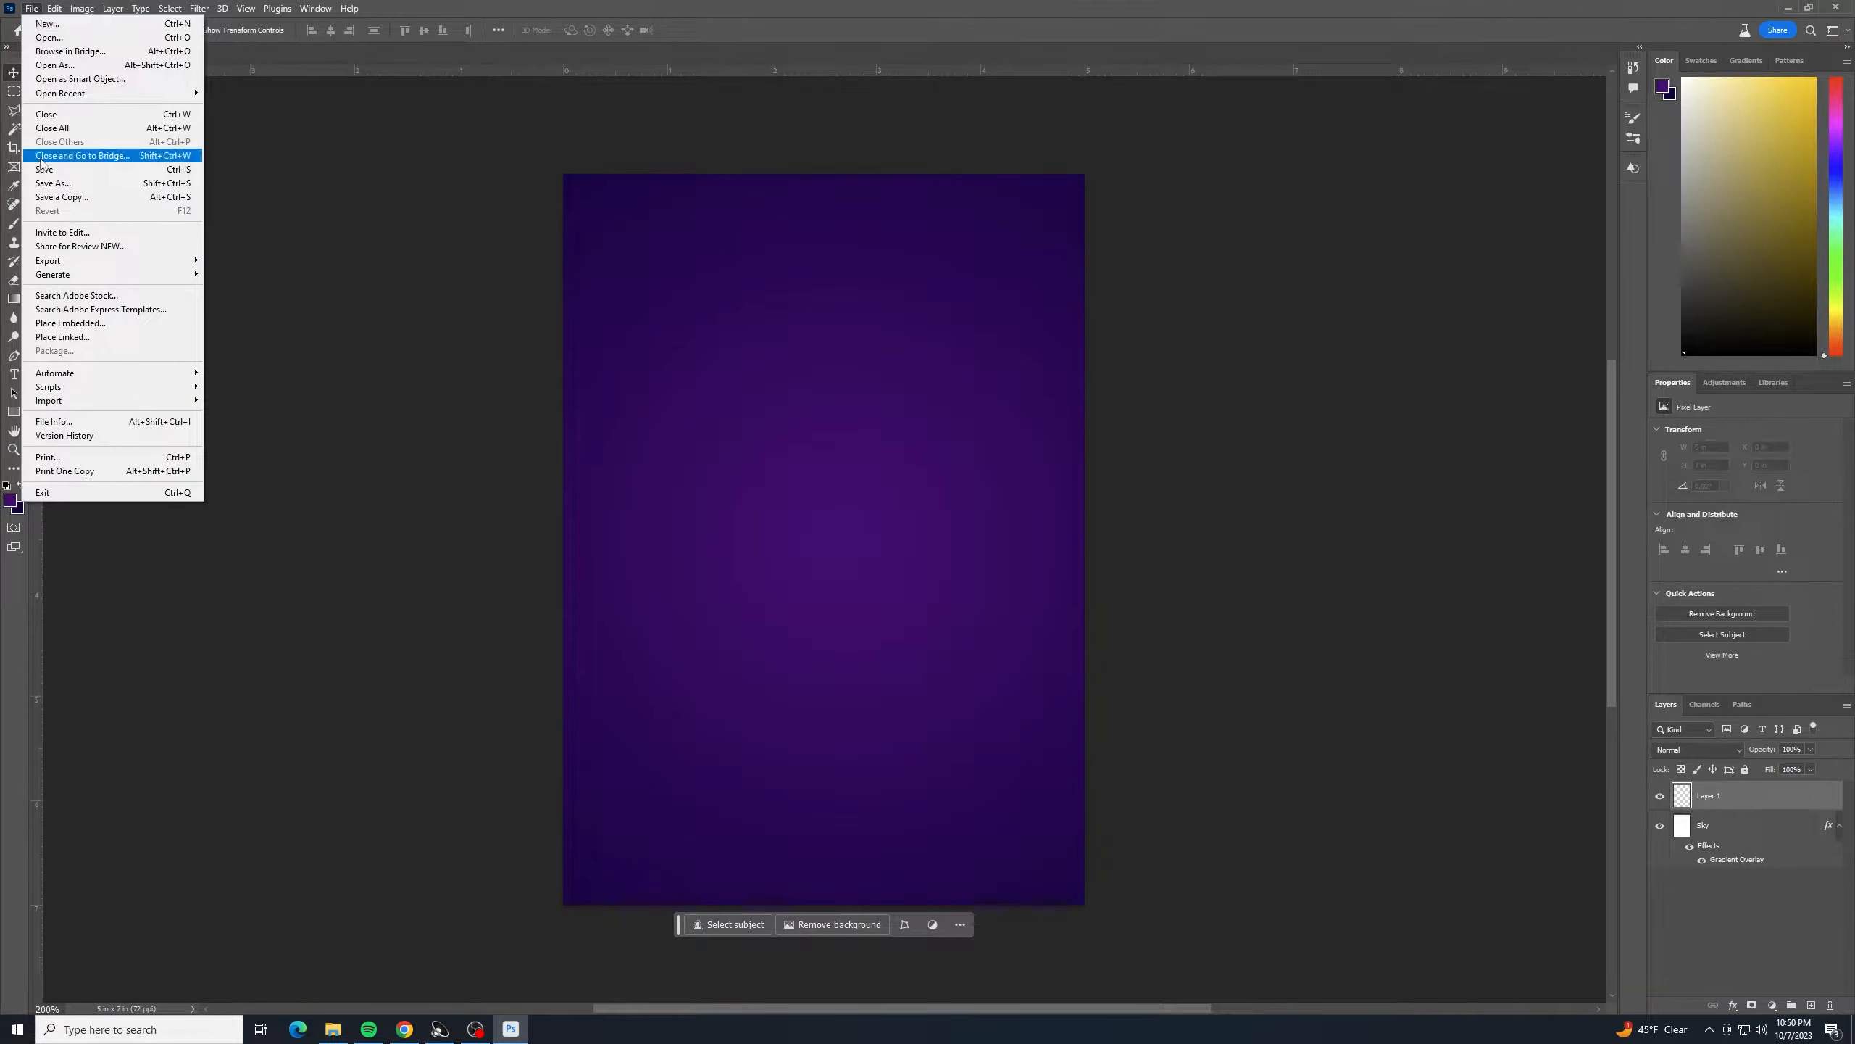
pyautogui.click(171, 322)
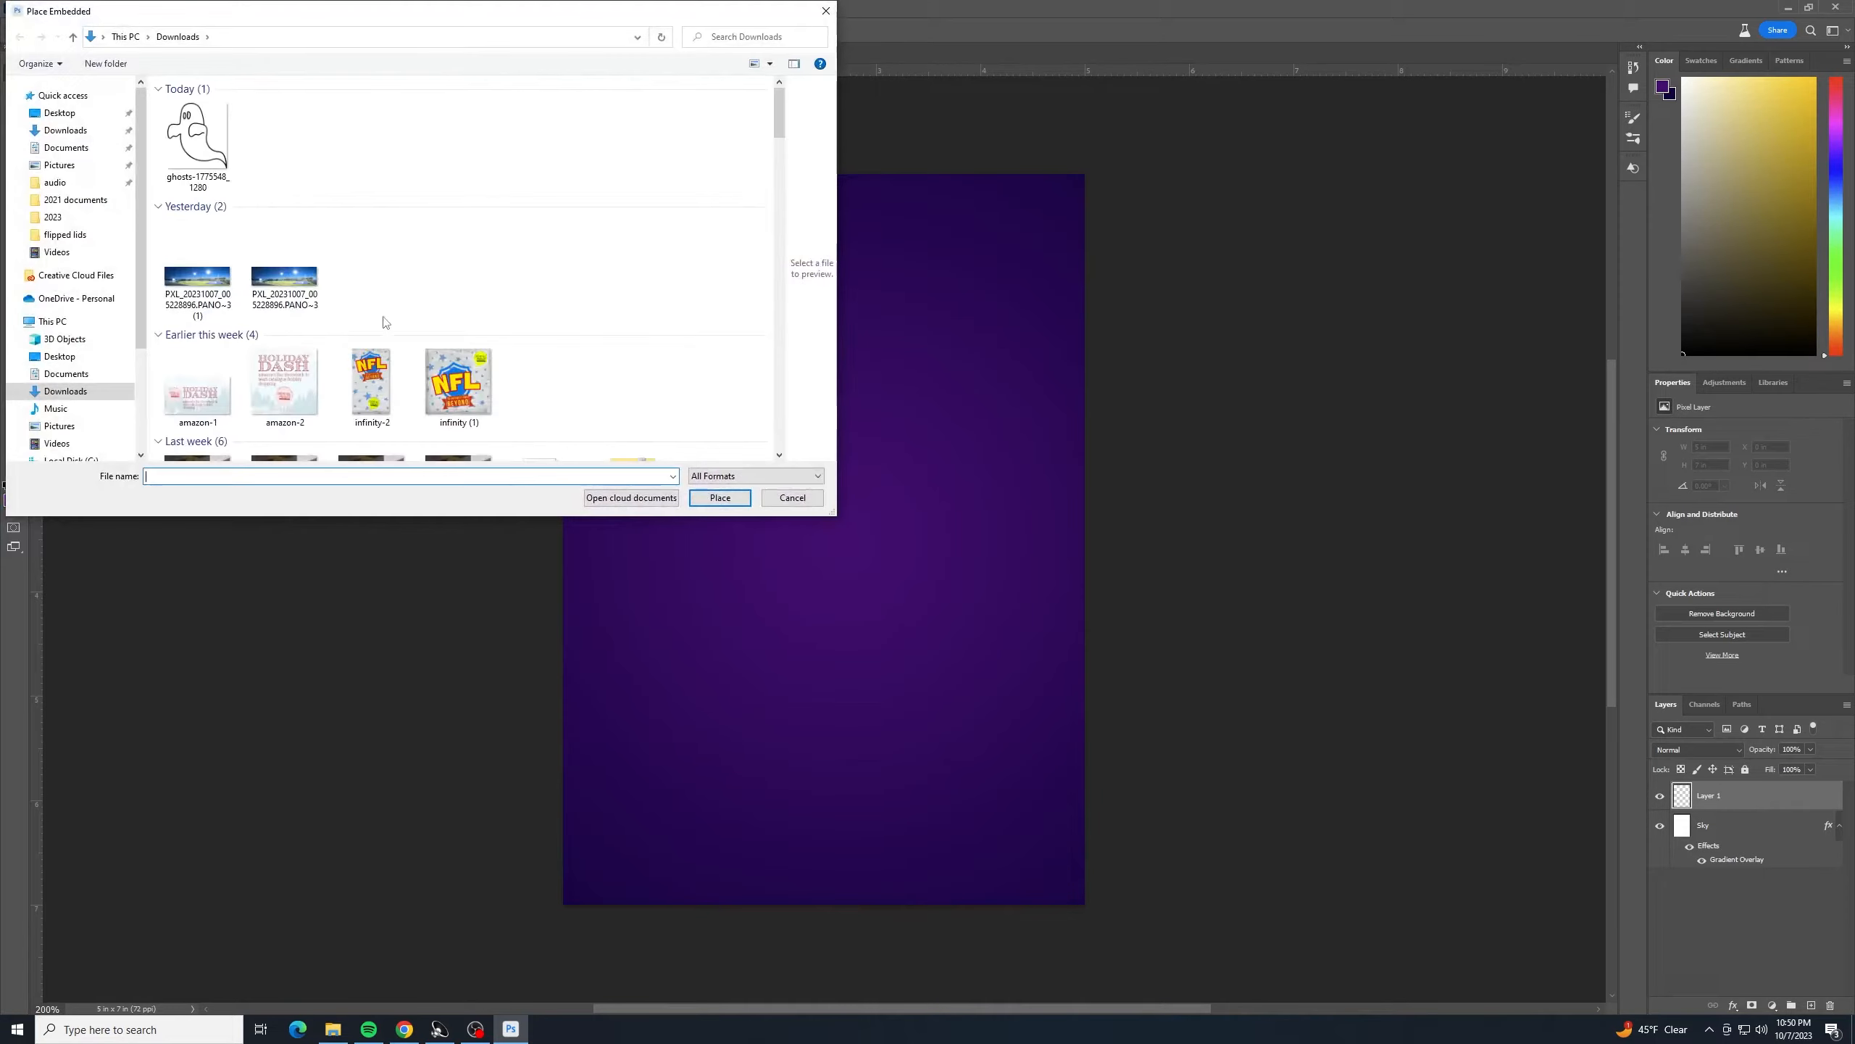
pyautogui.click(207, 175)
pyautogui.doubleClick(207, 175)
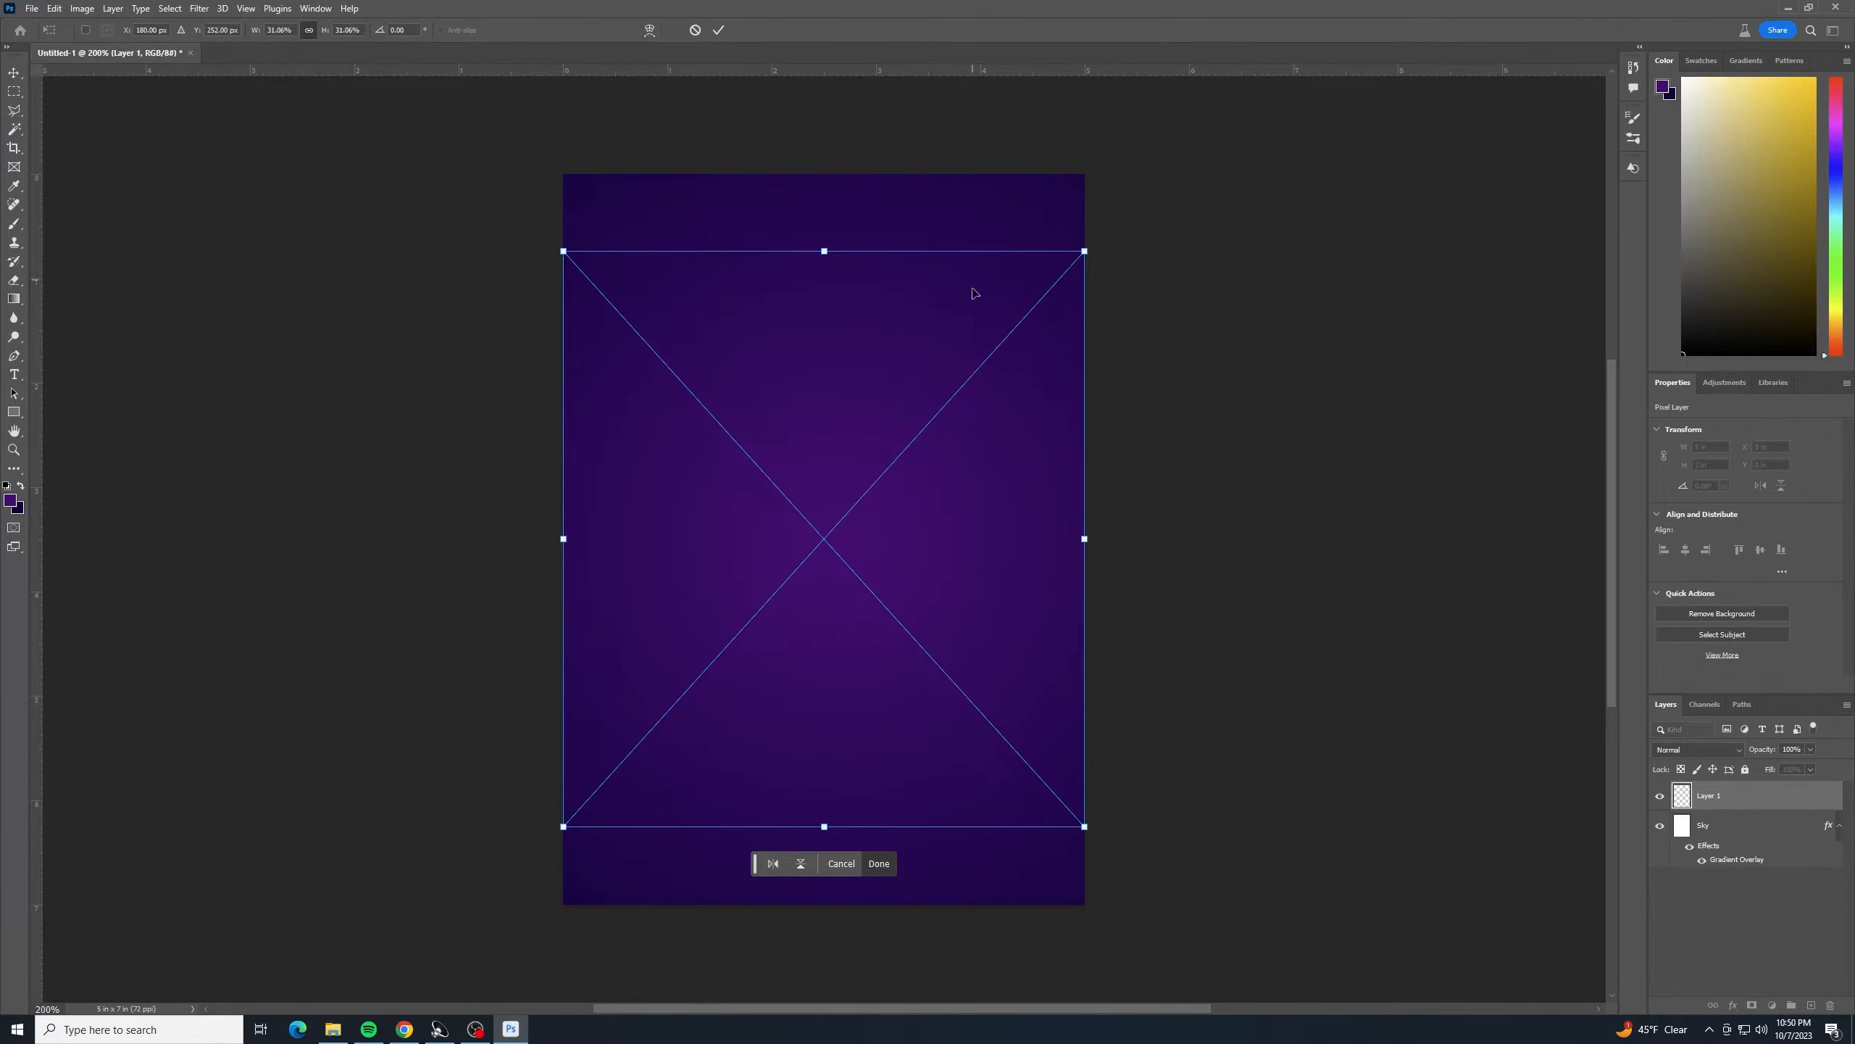
# - Scale the placed ghost down to about 1.57 by 1.74 inches and position it slightly left of the canvas center
pyautogui.moveTo(1086, 253); pyautogui.dragTo(742, 672)
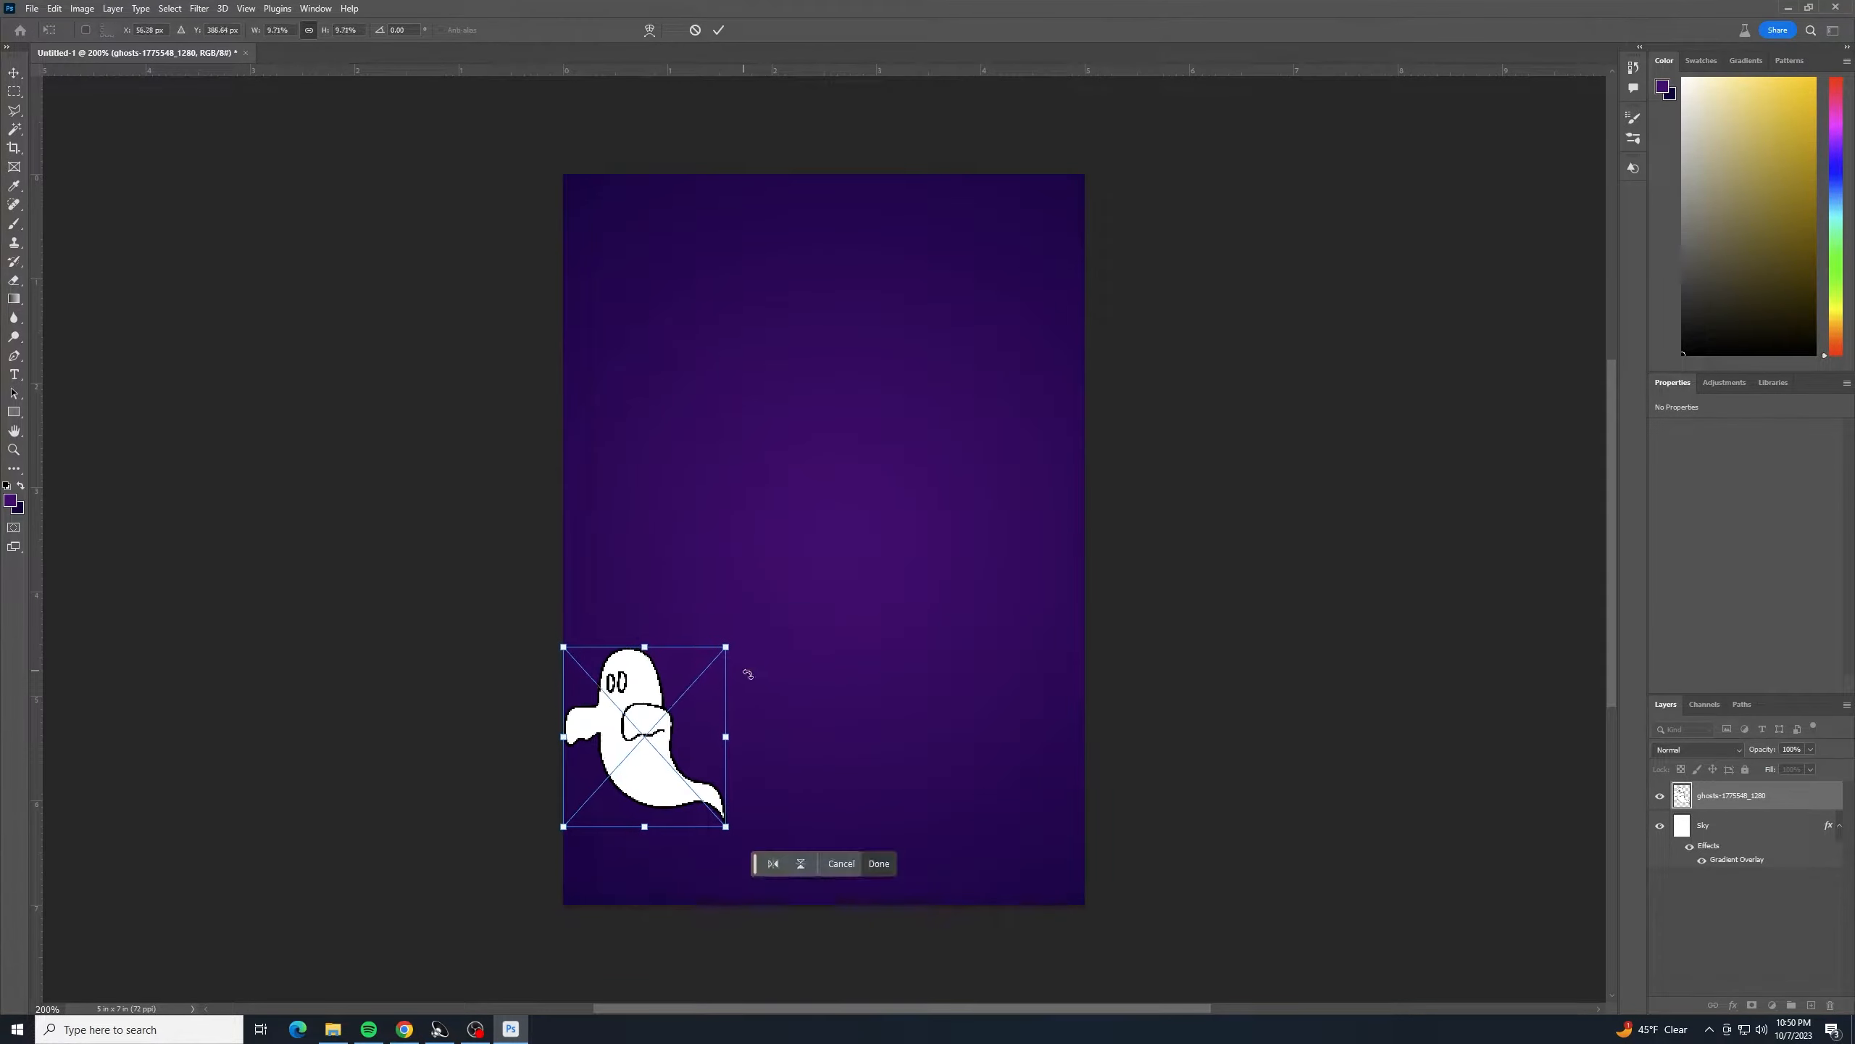
pyautogui.moveTo(691, 730); pyautogui.dragTo(784, 513)
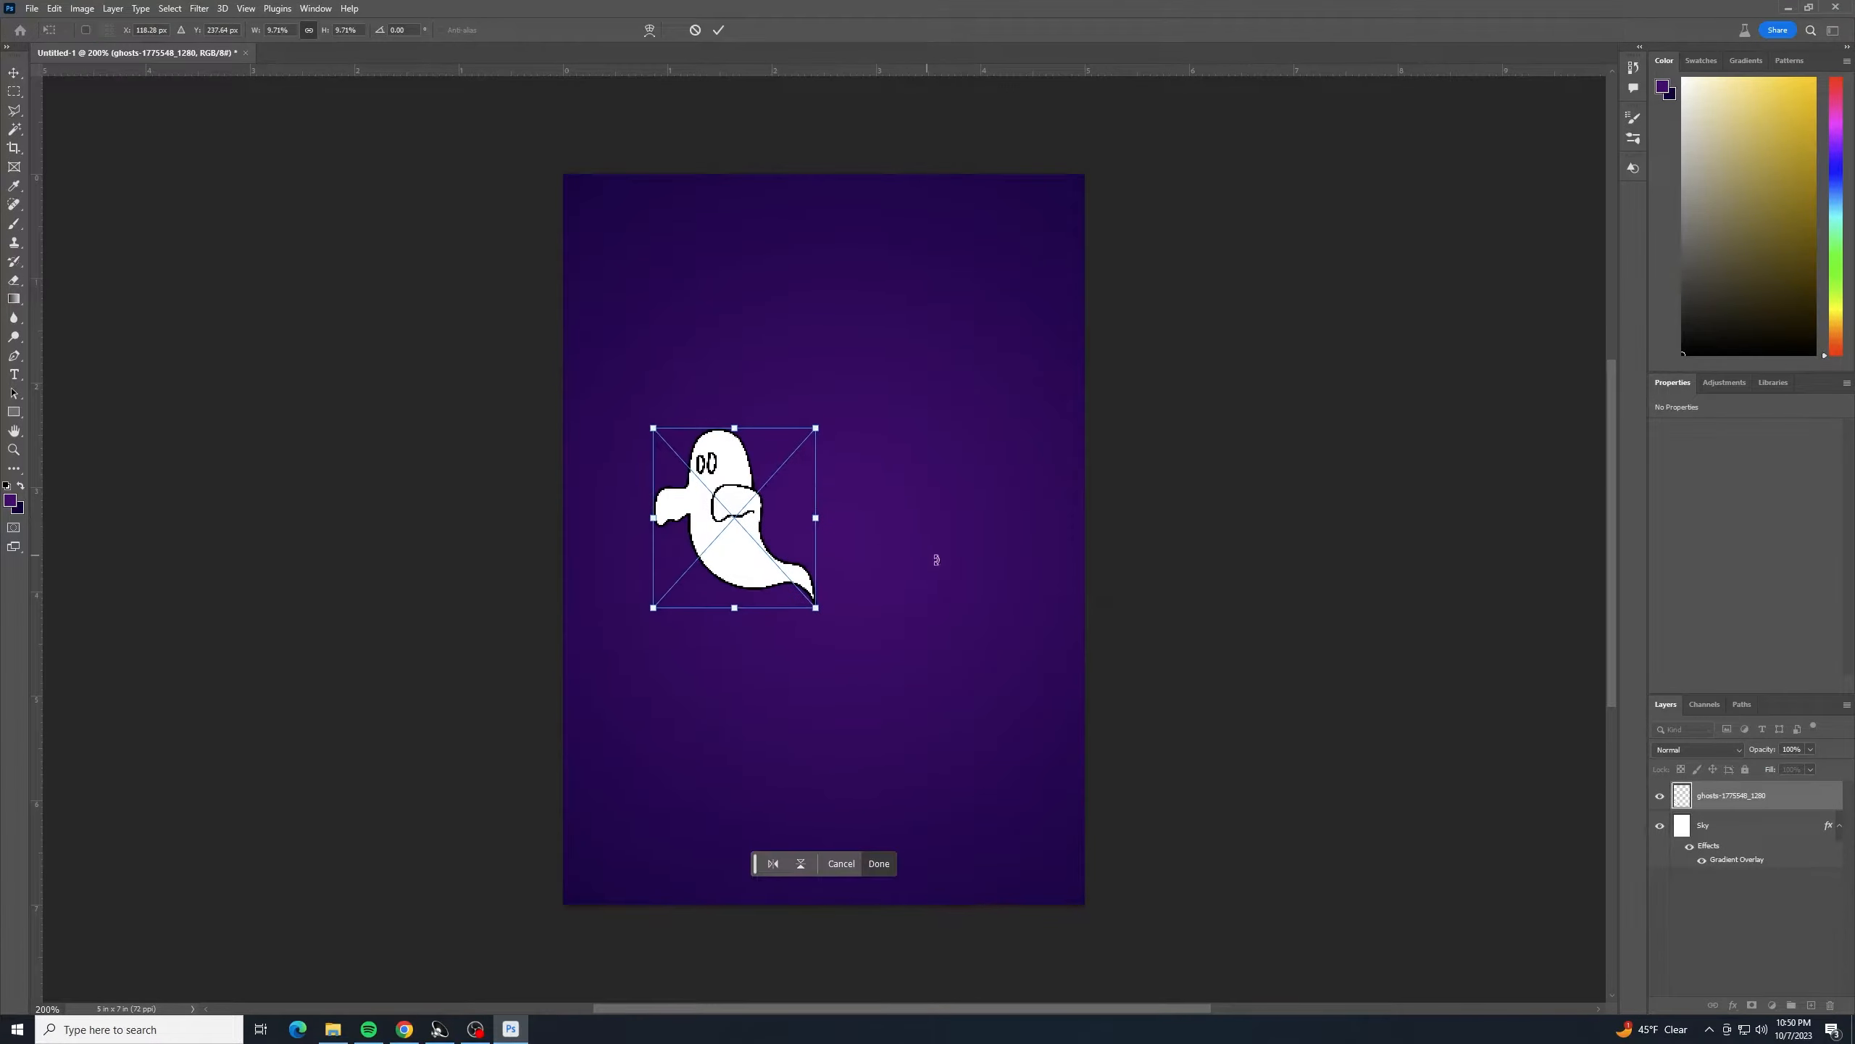
pyautogui.press('Return')
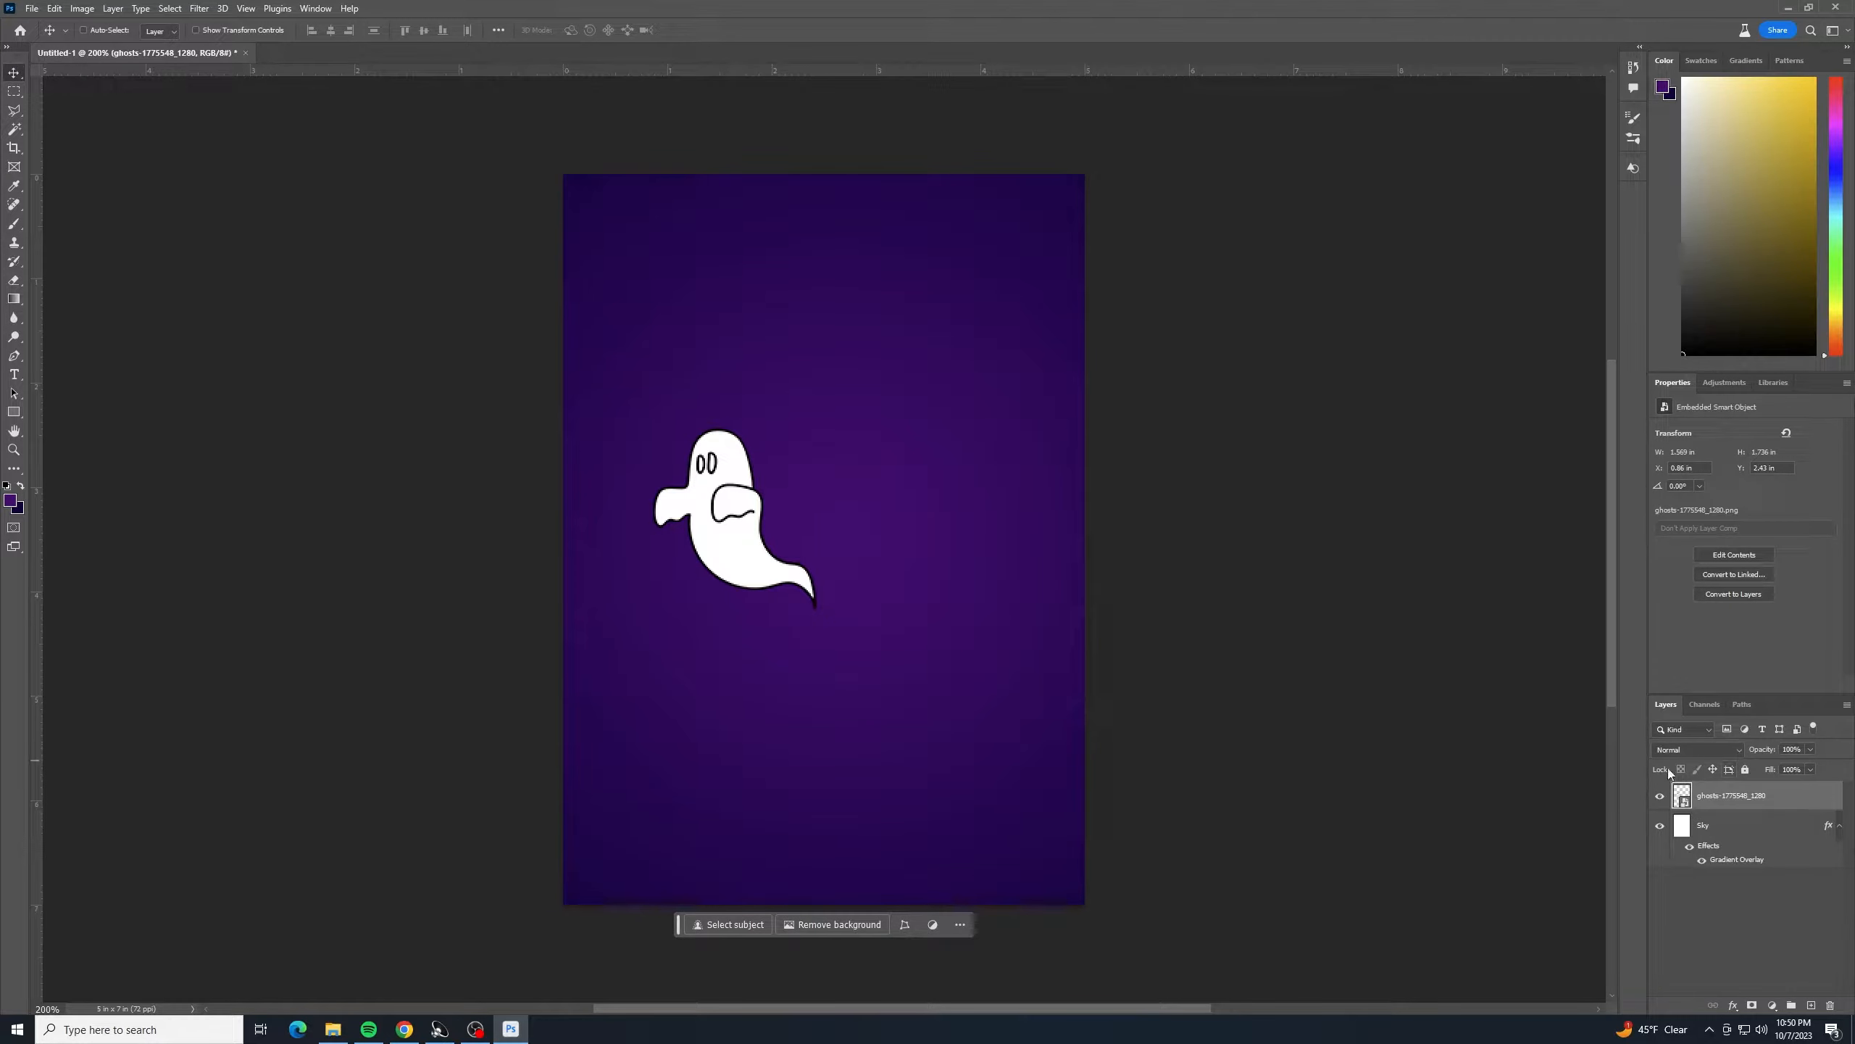
# - Rasterize the ghosts-1775548_1280 layer
pyautogui.rightClick(1788, 808)
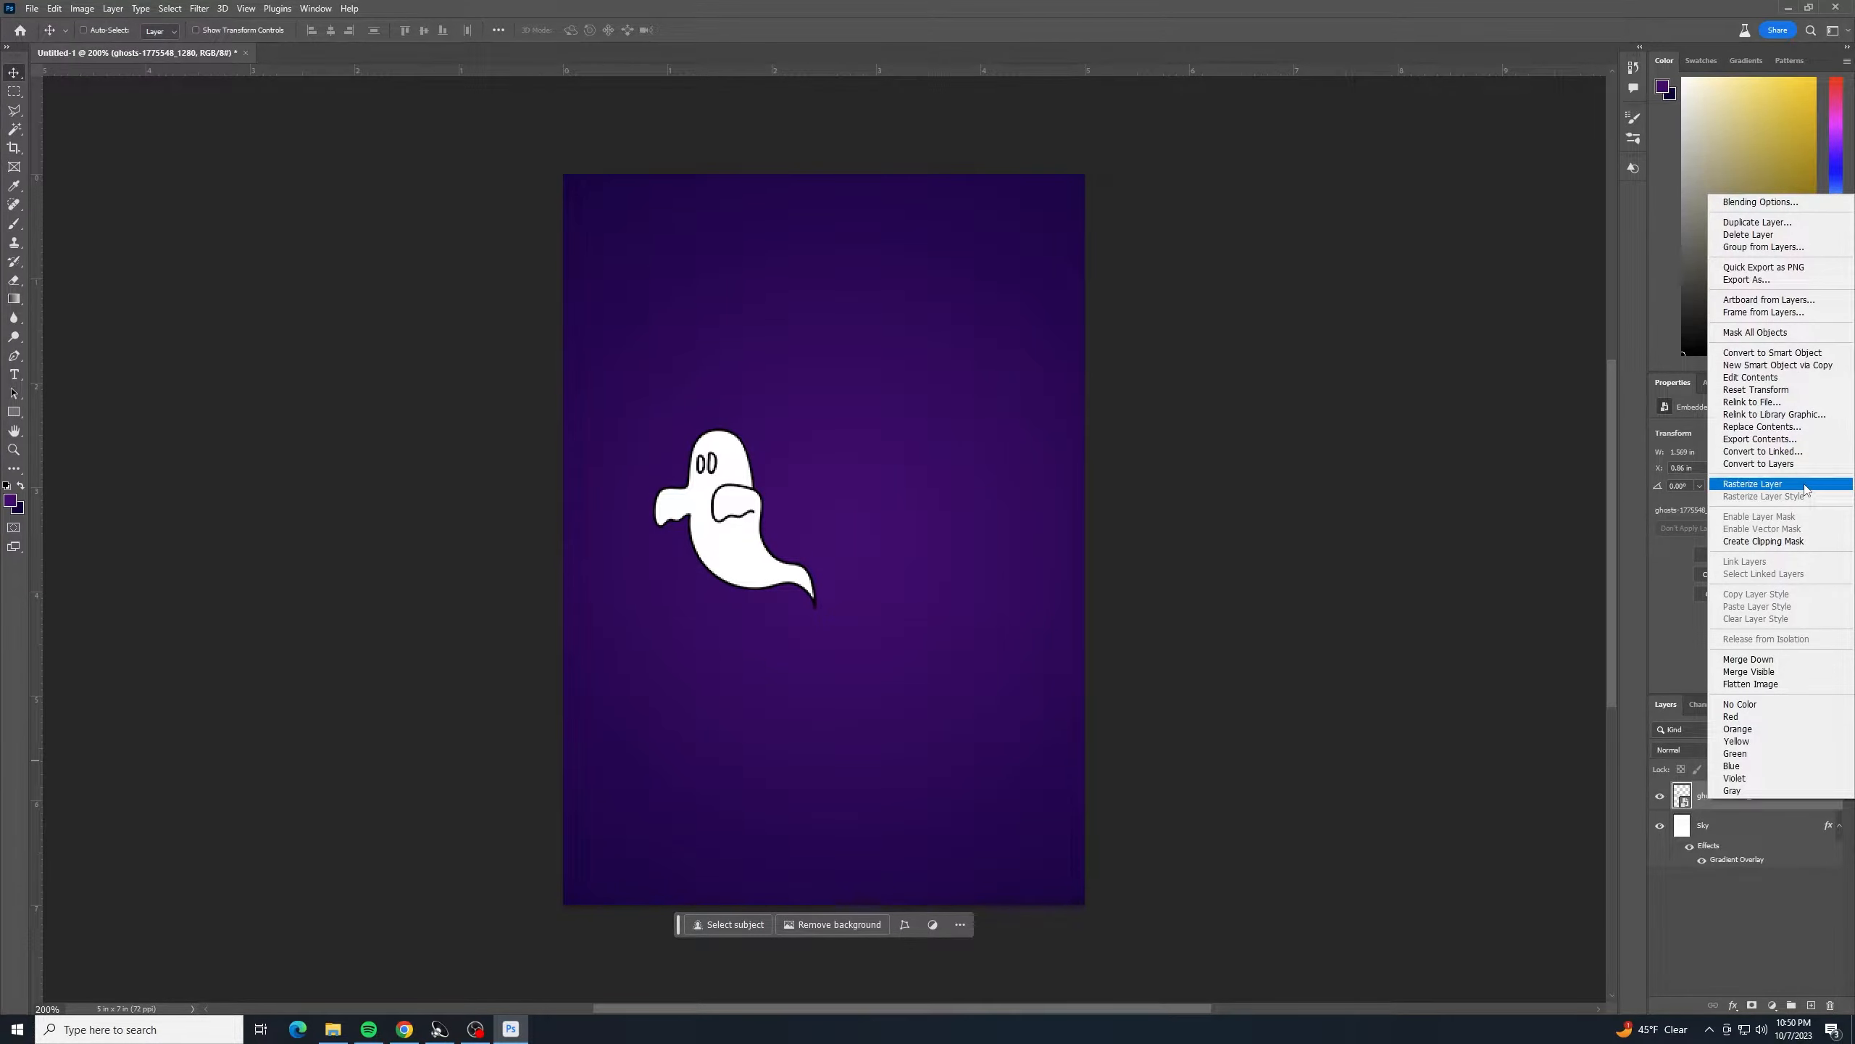
pyautogui.click(1753, 484)
# - Select the white insides of the ghost's two eyes with the Magic Wand, delete them so the sky shows through, and deselect
pyautogui.click(15, 130)
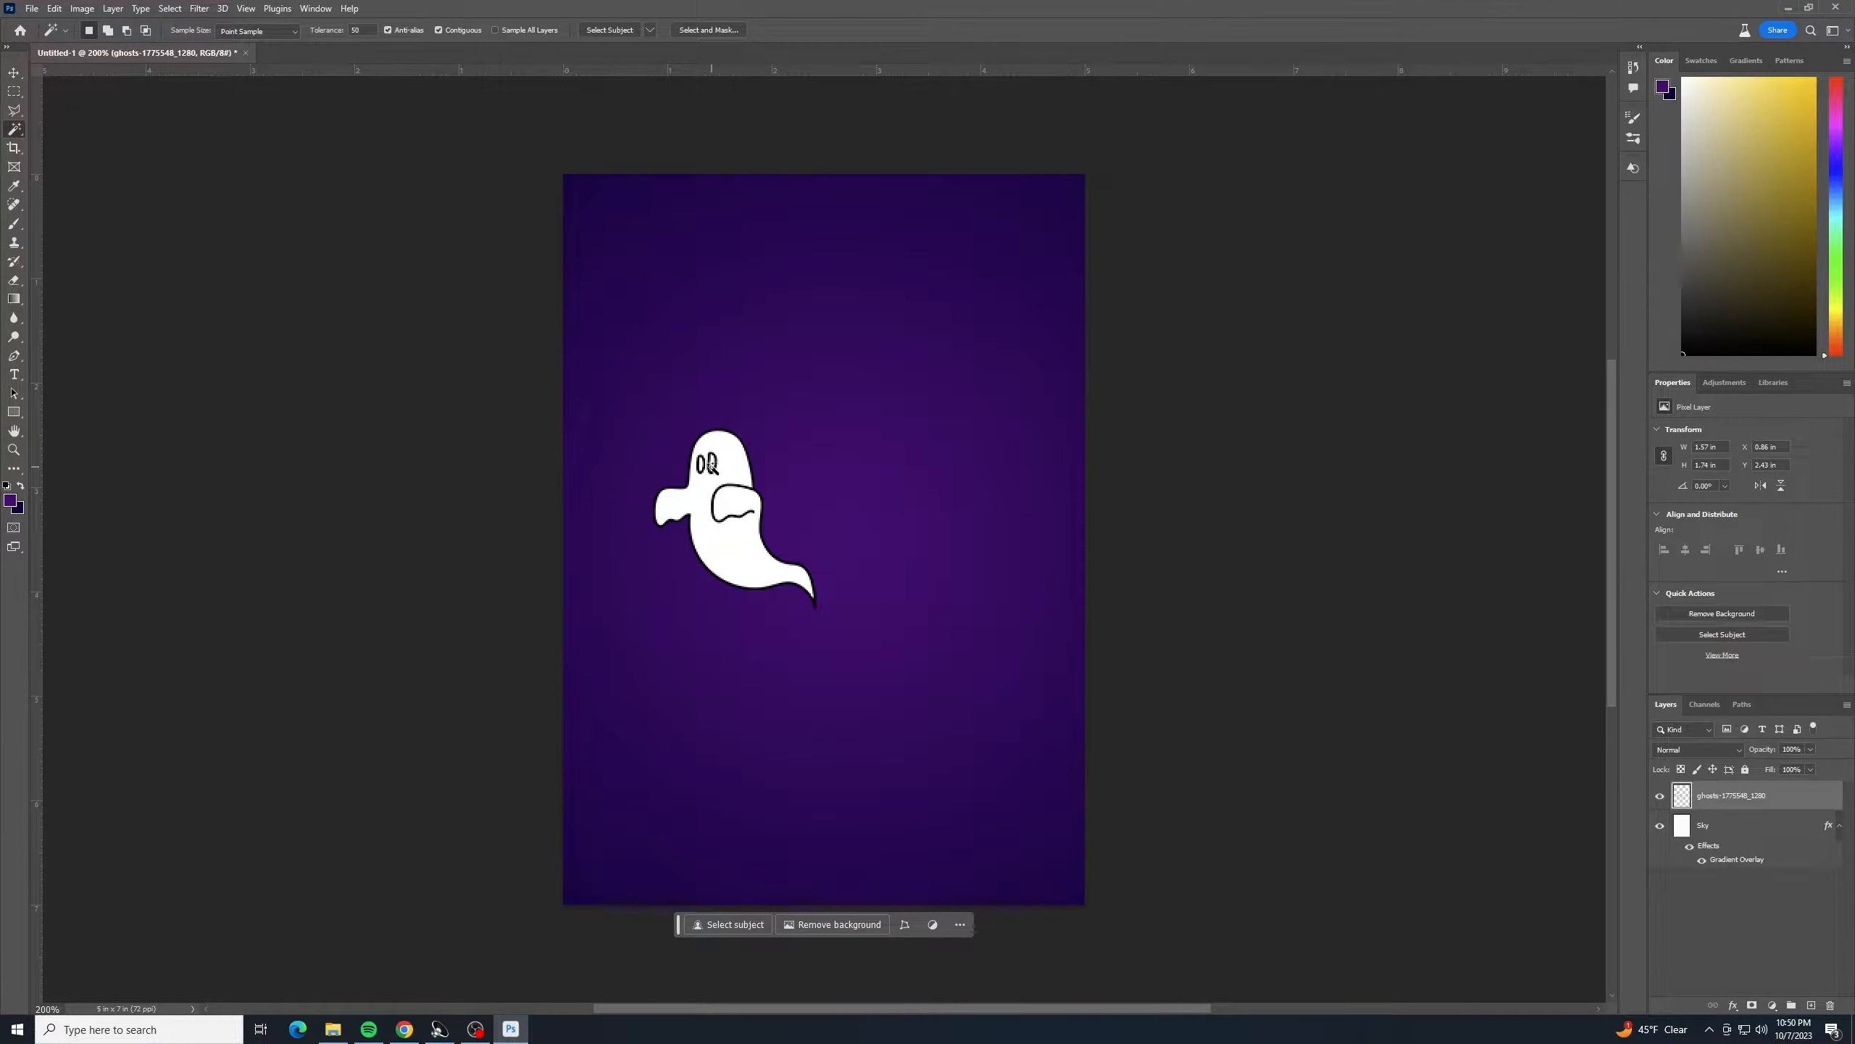
pyautogui.click(705, 463)
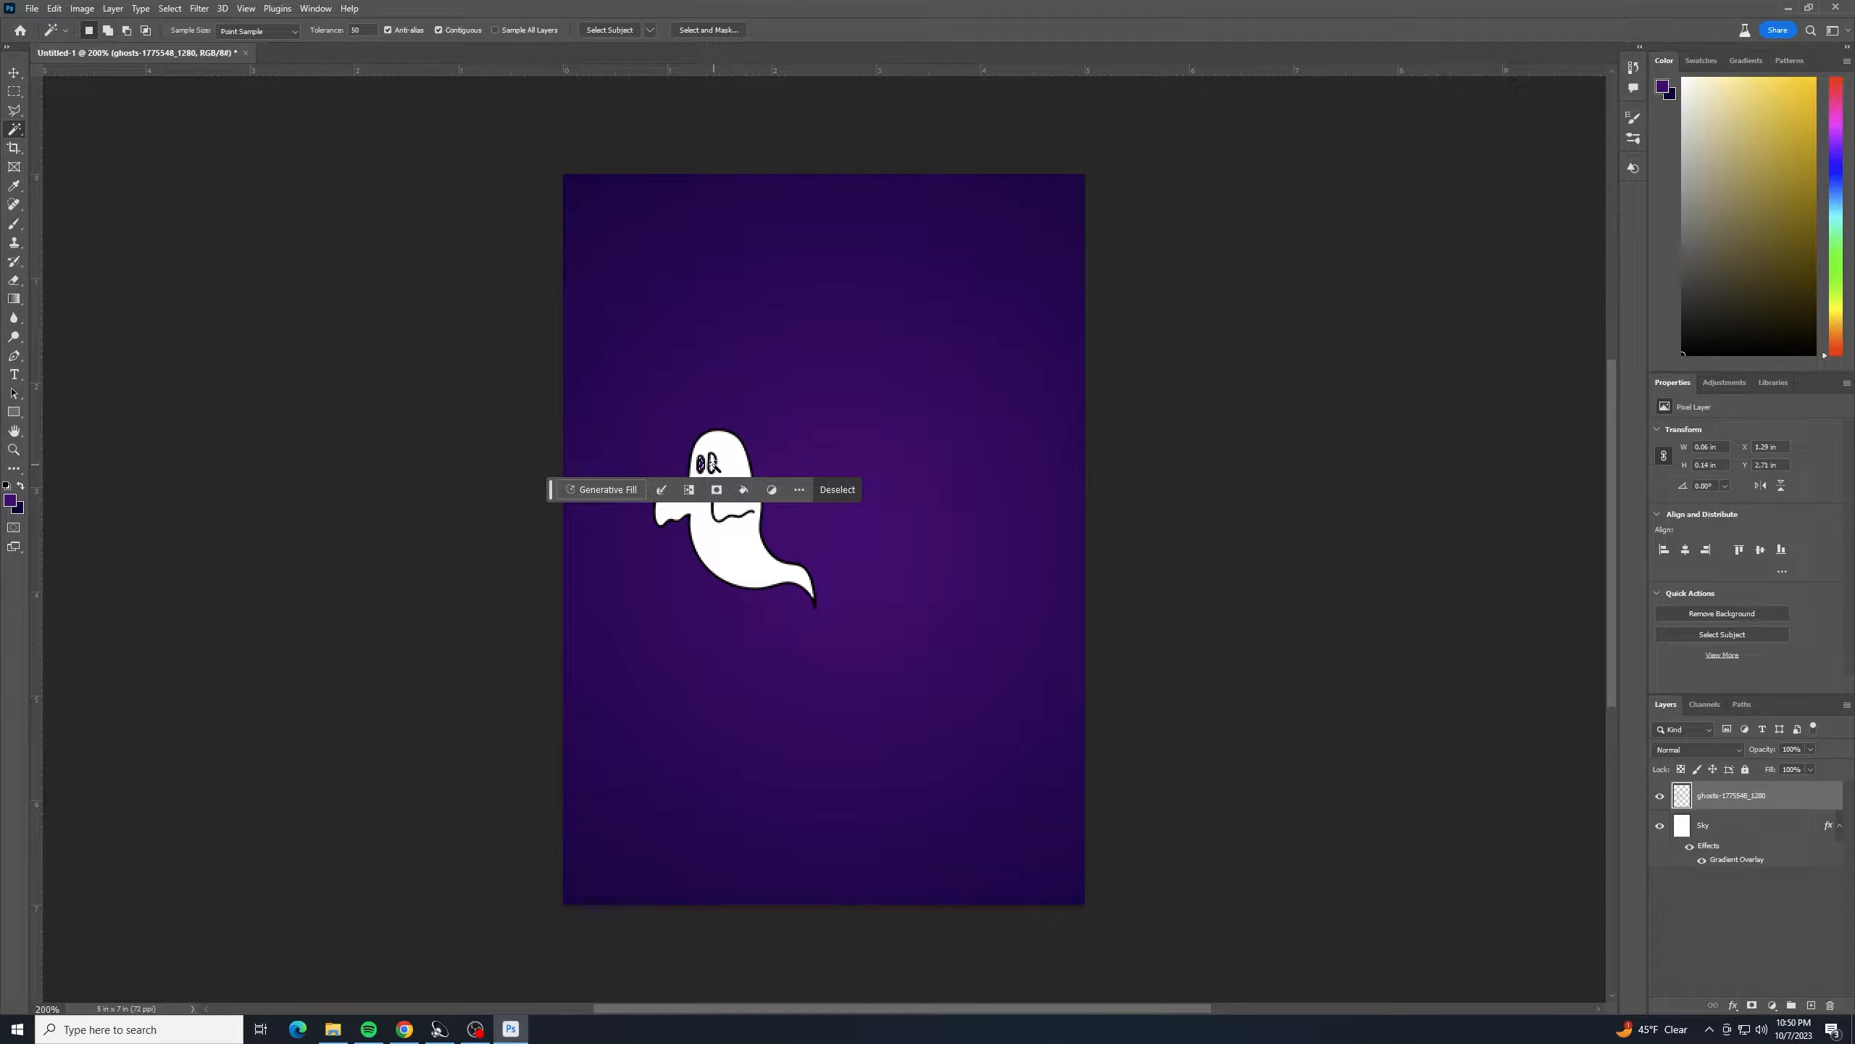
pyautogui.click(711, 463)
pyautogui.click(15, 73)
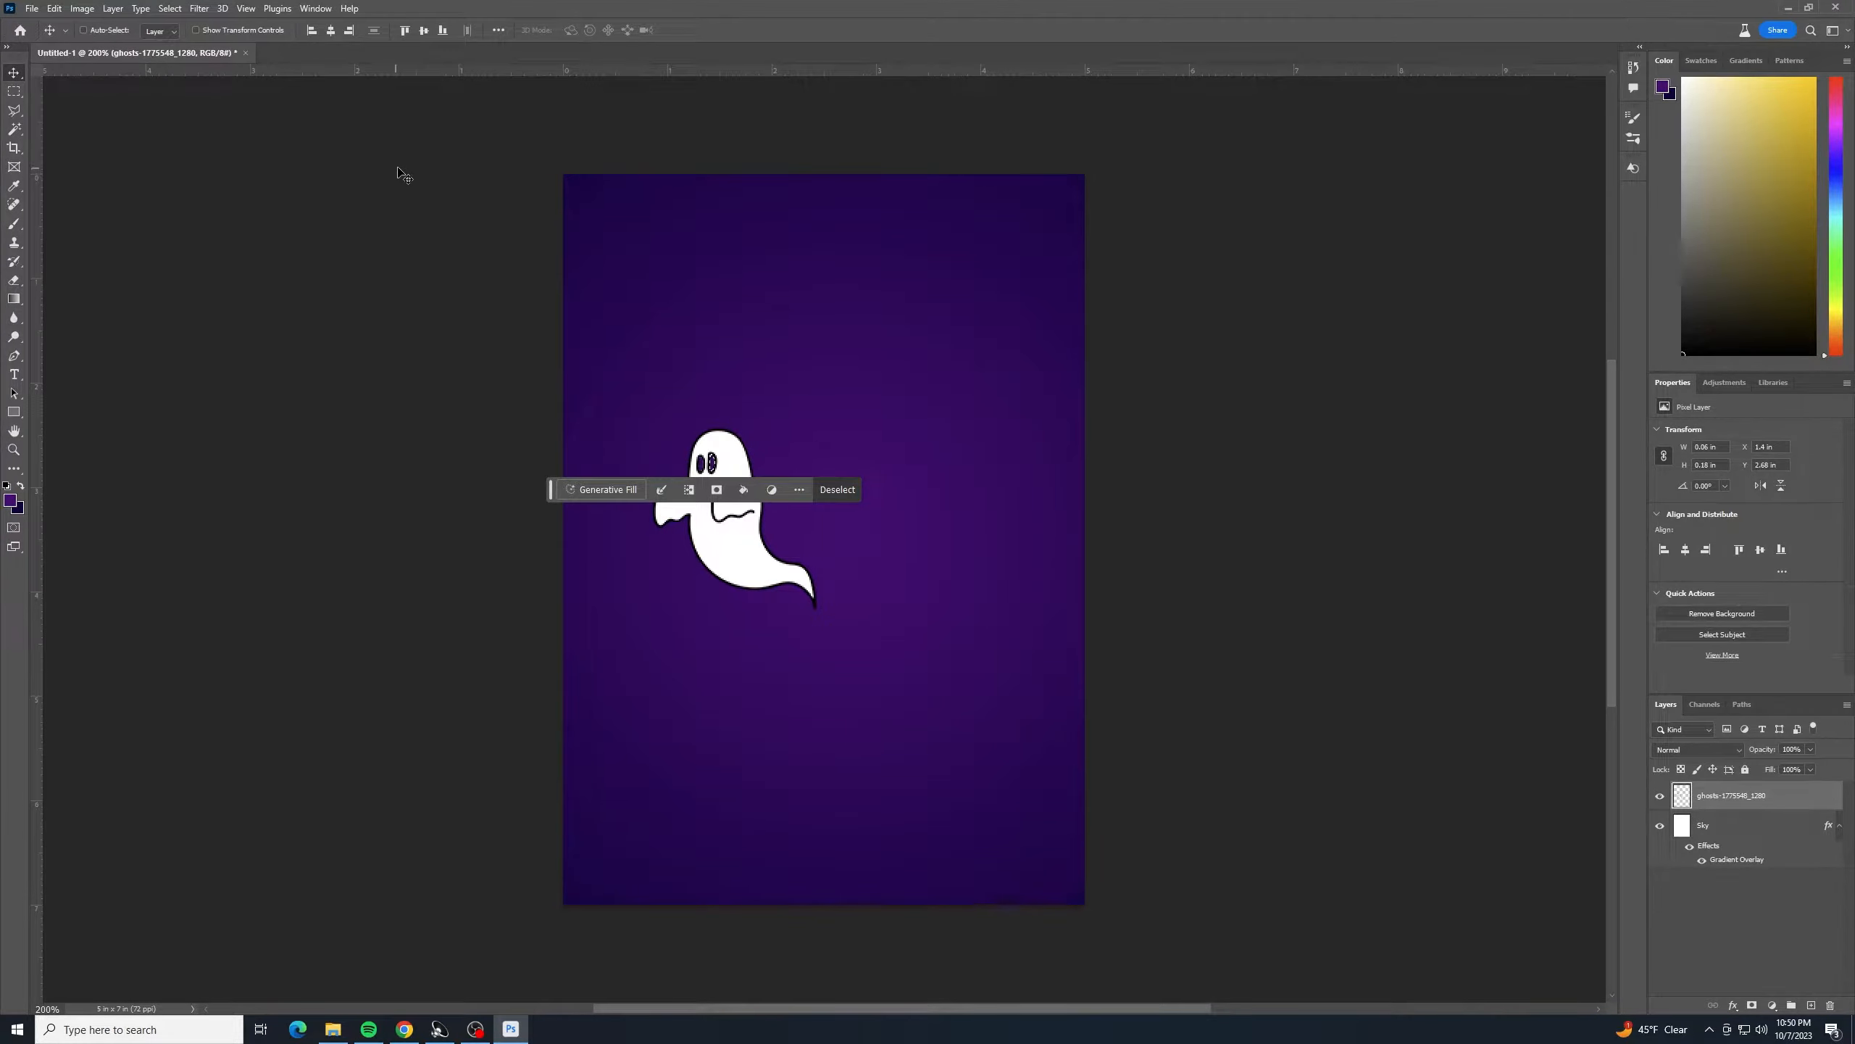
pyautogui.hotkey('ctrl', 'd')
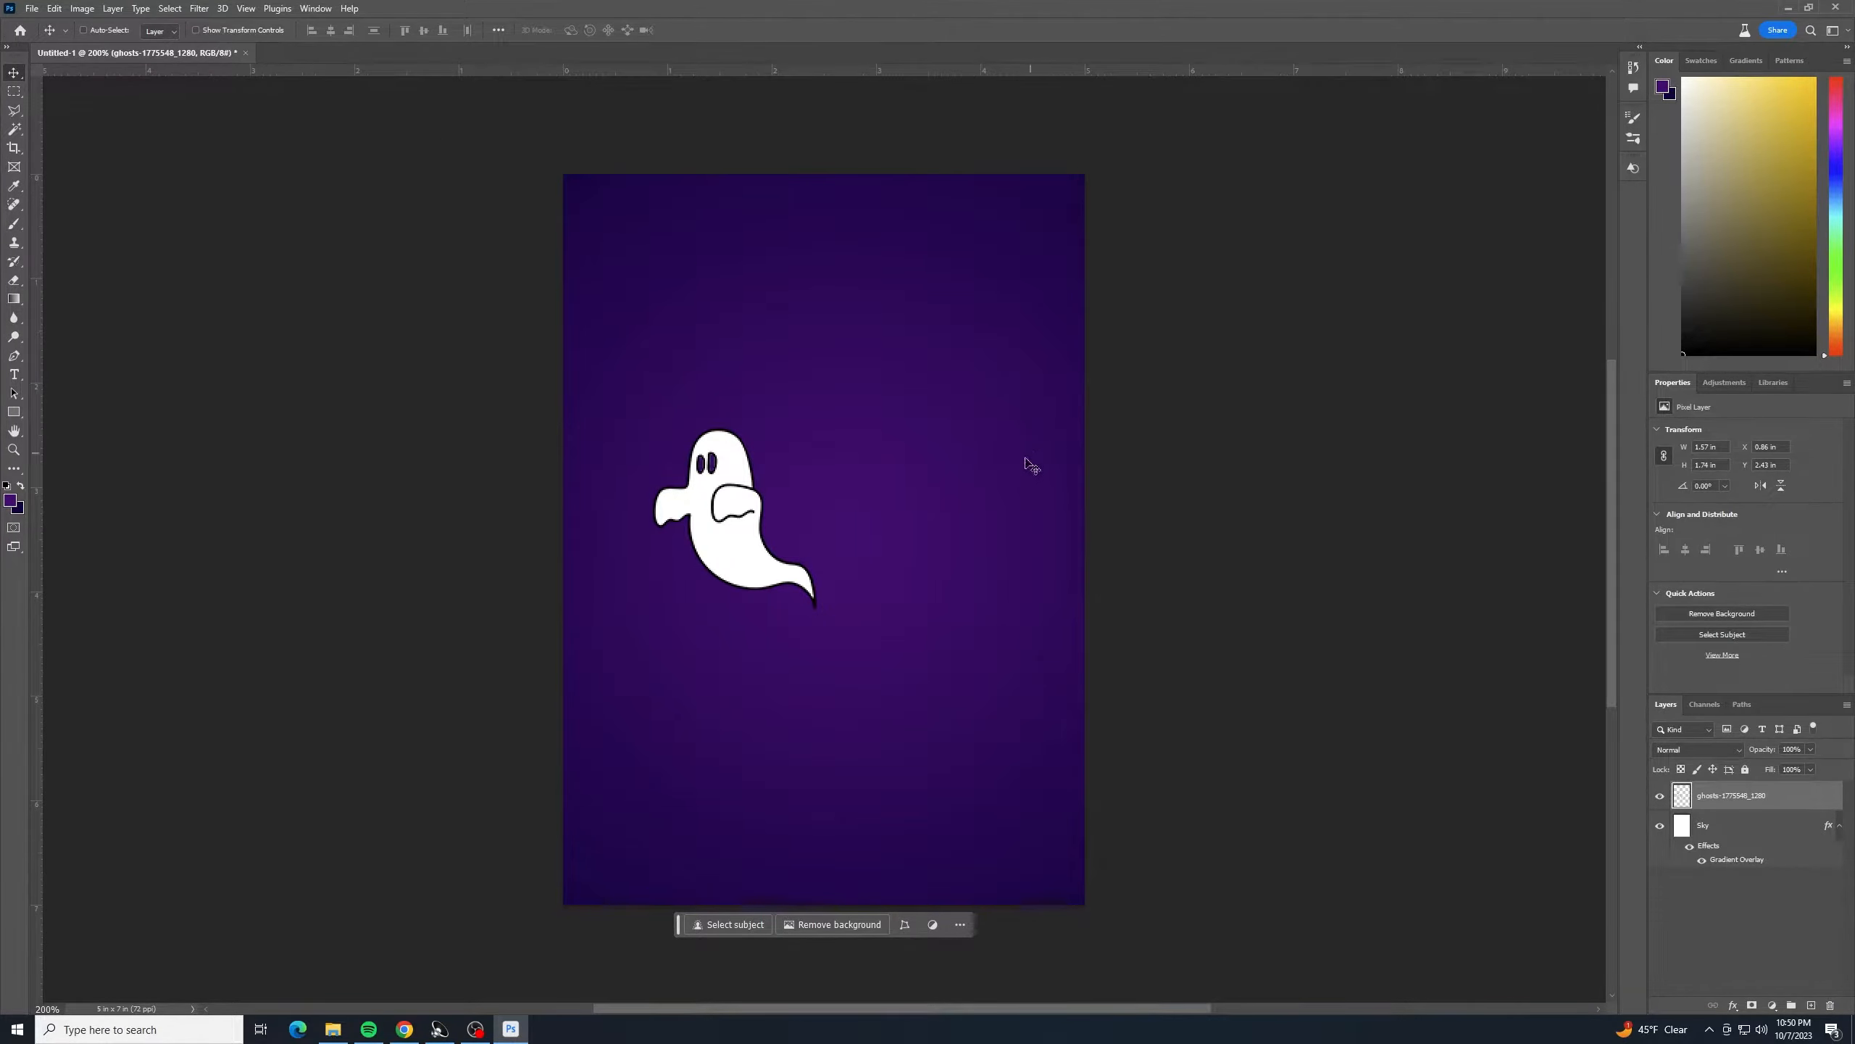
# - Rotate the ghost about 16° clockwise and move it to the canvas's lower-left corner
pyautogui.hotkey('ctrl', 't')
pyautogui.moveTo(876, 570); pyautogui.dragTo(856, 605)
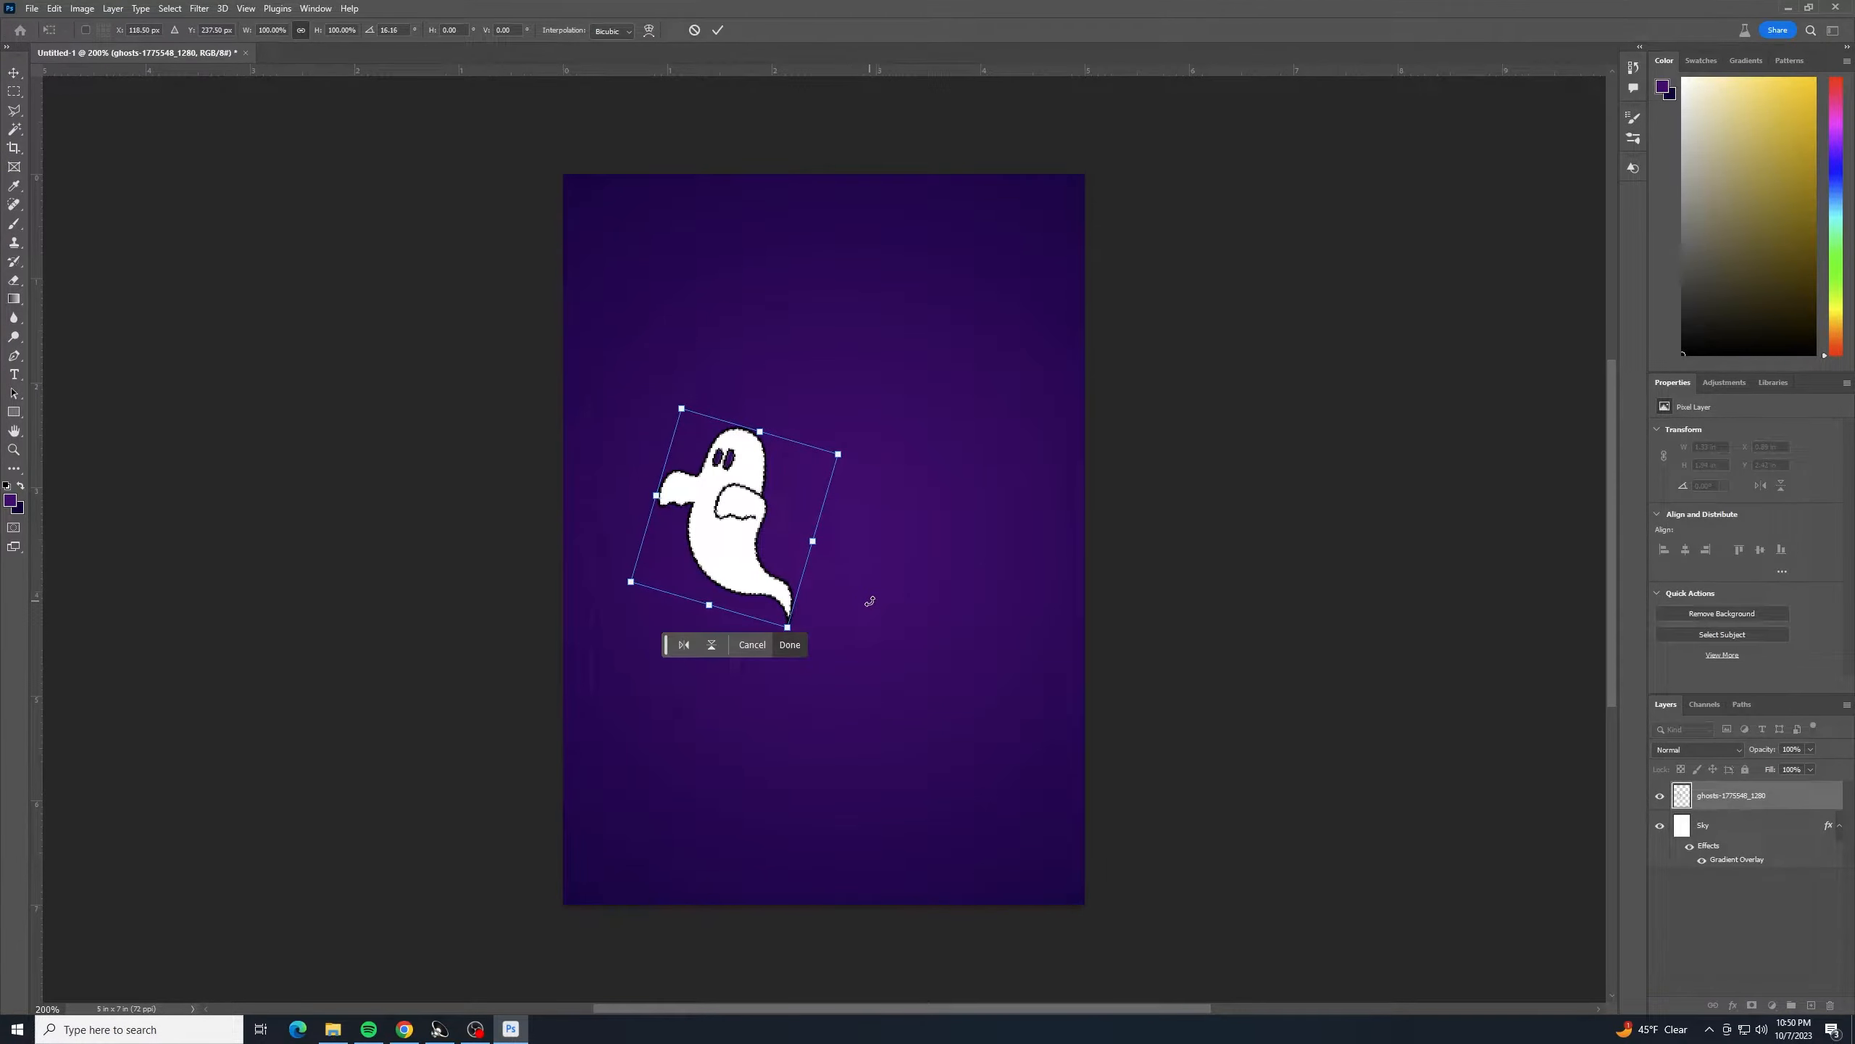
pyautogui.press('Escape')
pyautogui.moveTo(730, 549); pyautogui.dragTo(676, 822)
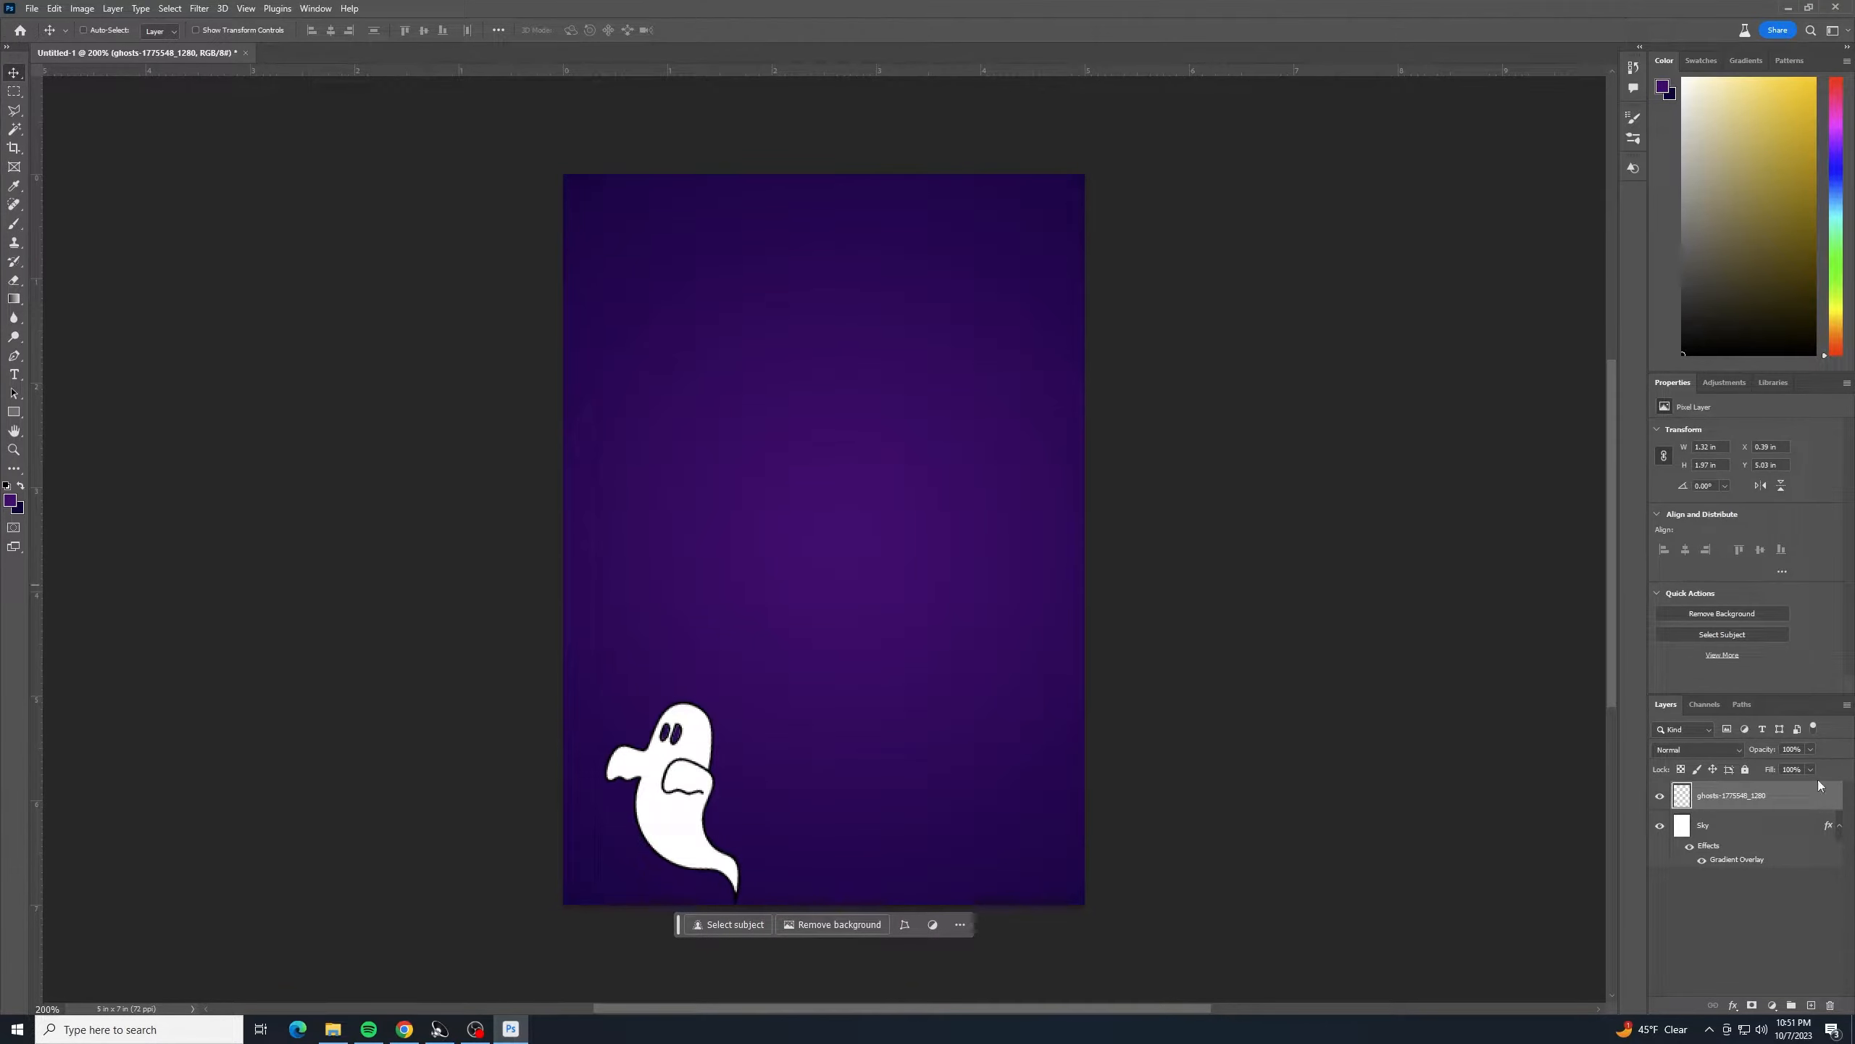
# - Duplicate the ghosts-1775548_1280 layer and move the copy to the upper middle of the canvas
pyautogui.rightClick(1780, 808)
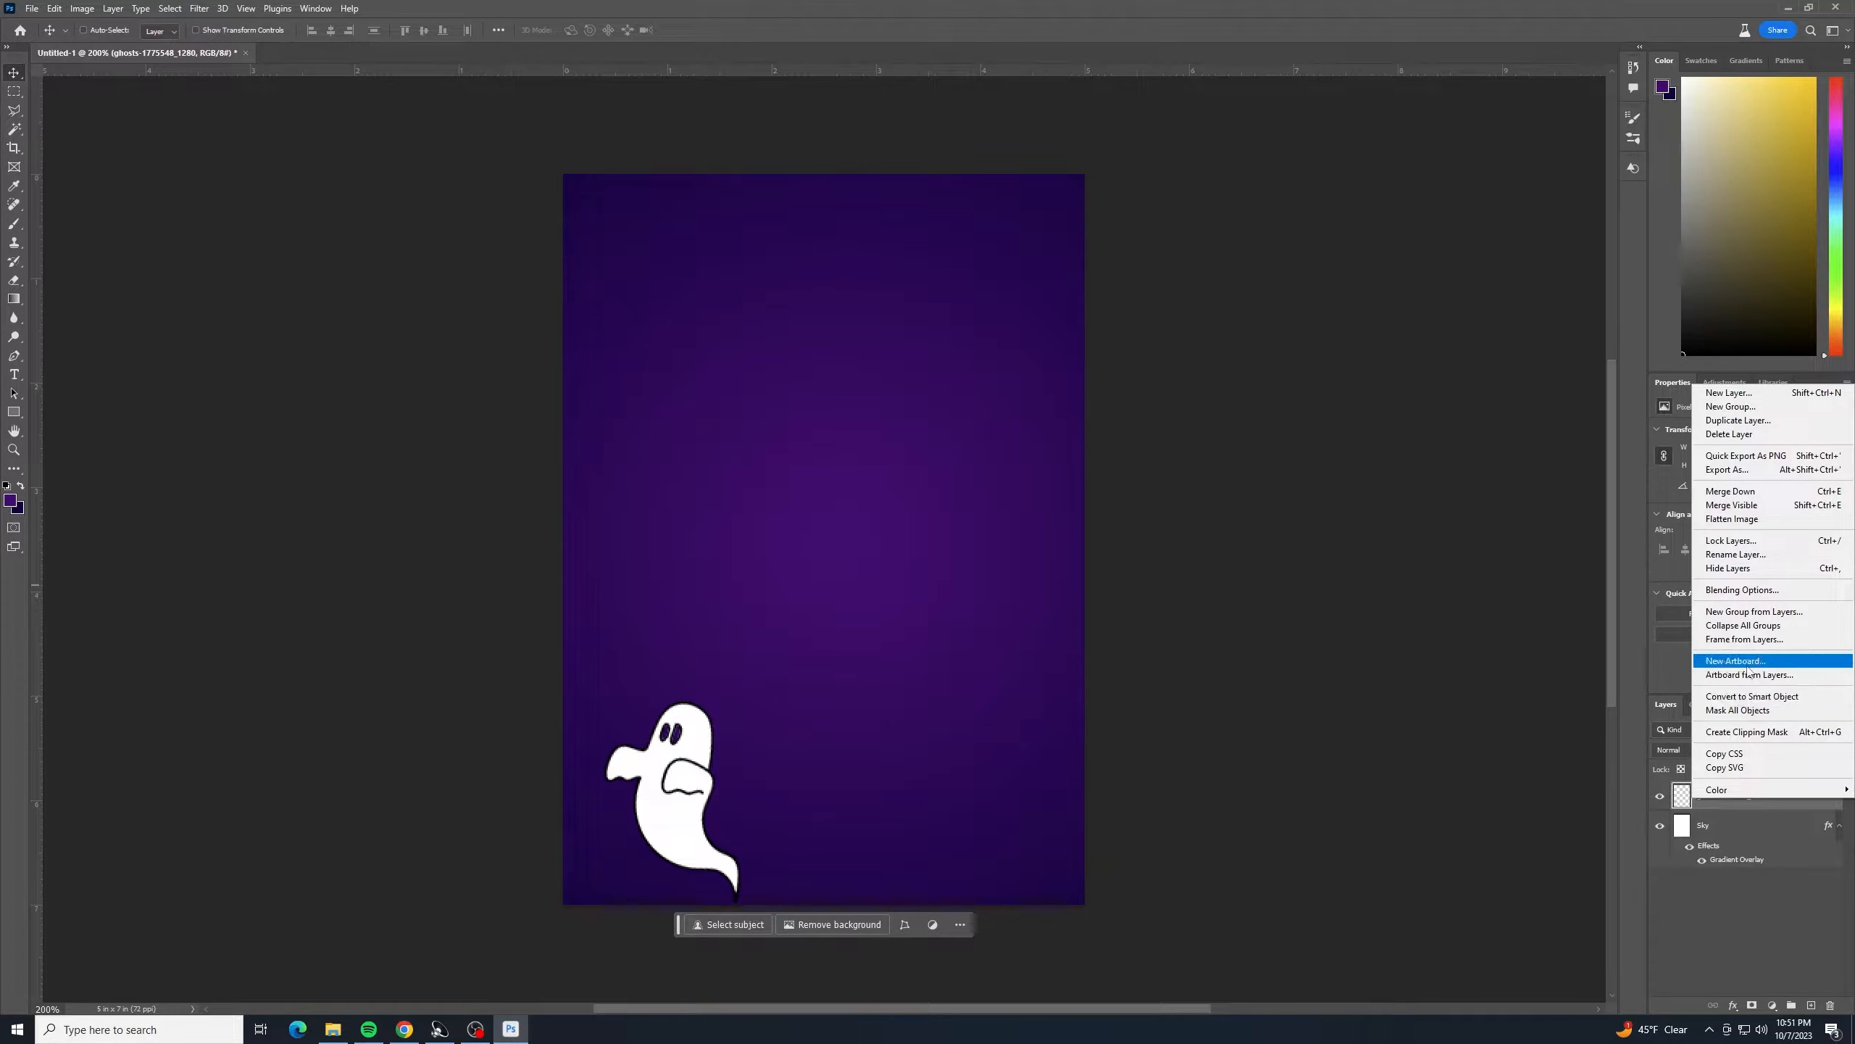
pyautogui.click(1813, 426)
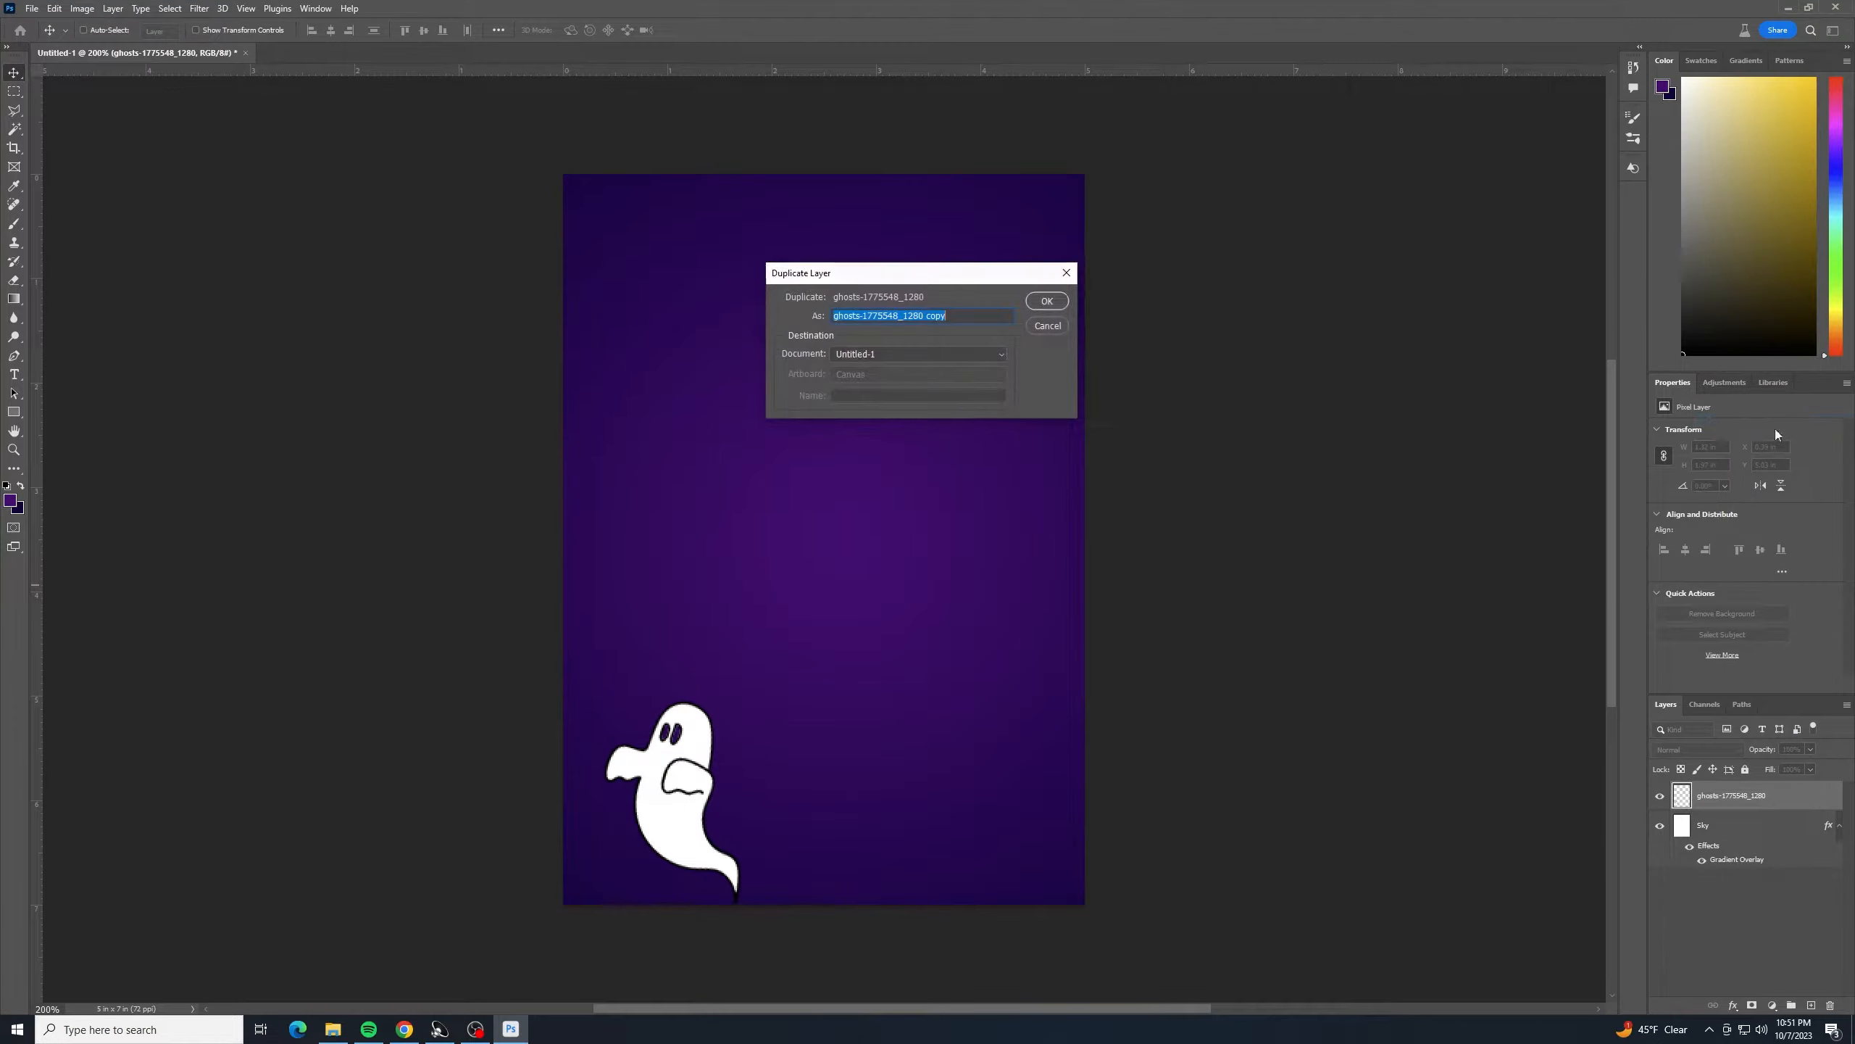
pyautogui.click(1044, 301)
pyautogui.moveTo(702, 738); pyautogui.dragTo(898, 448)
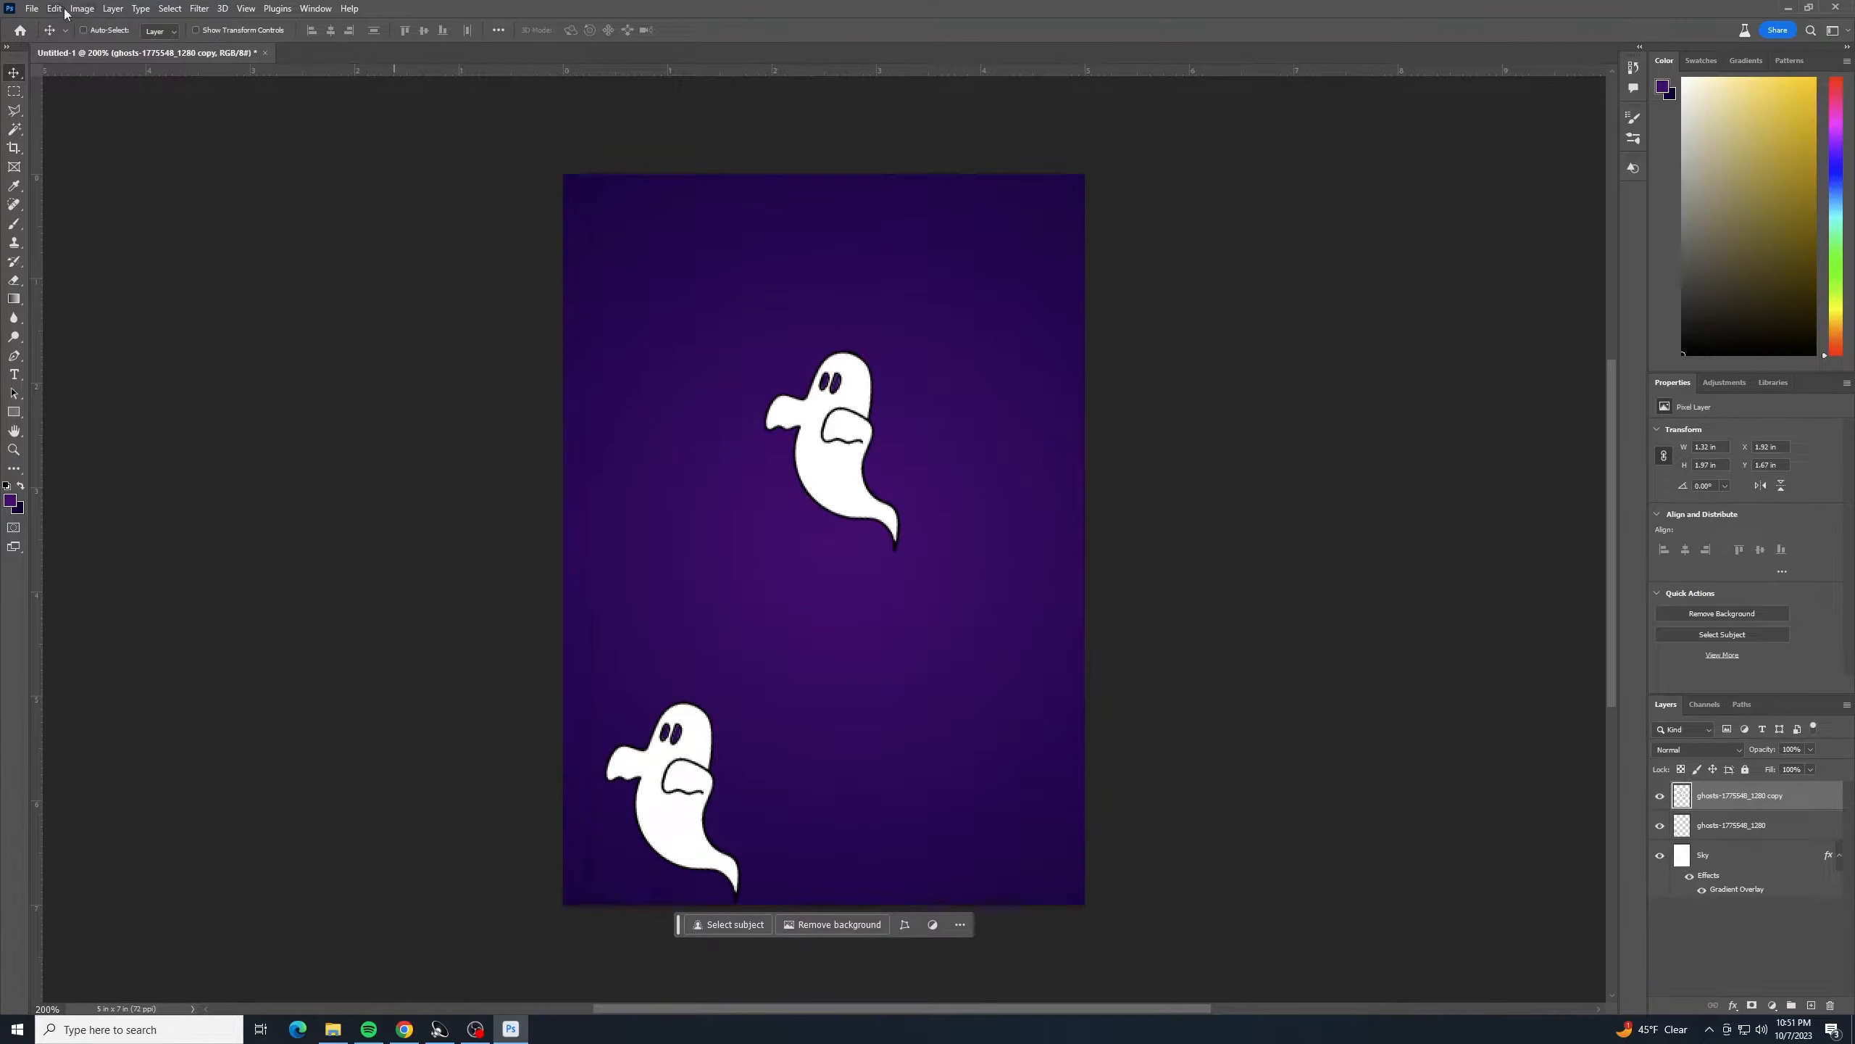
# - Scale the ghost copy to about 89% and position it left of the canvas center, above the lower-left ghost
pyautogui.hotkey('ctrl', 't')
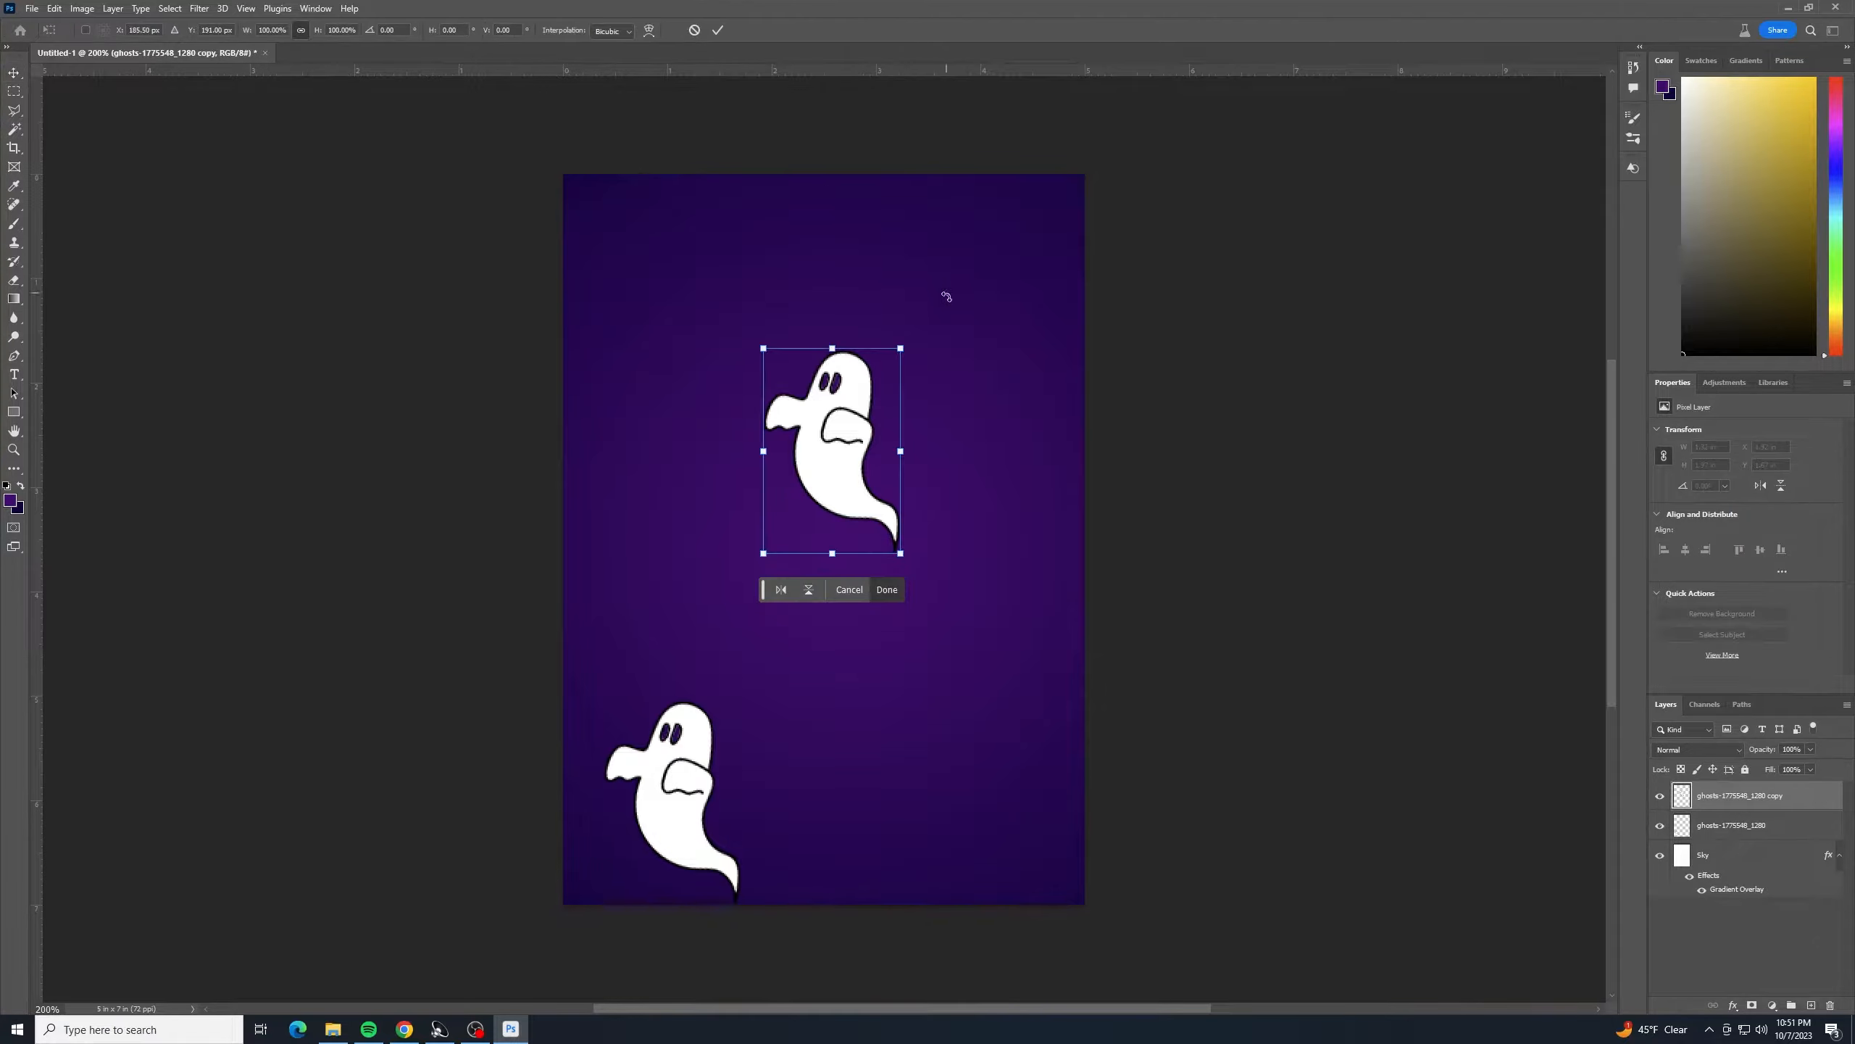
pyautogui.moveTo(900, 345); pyautogui.dragTo(749, 476)
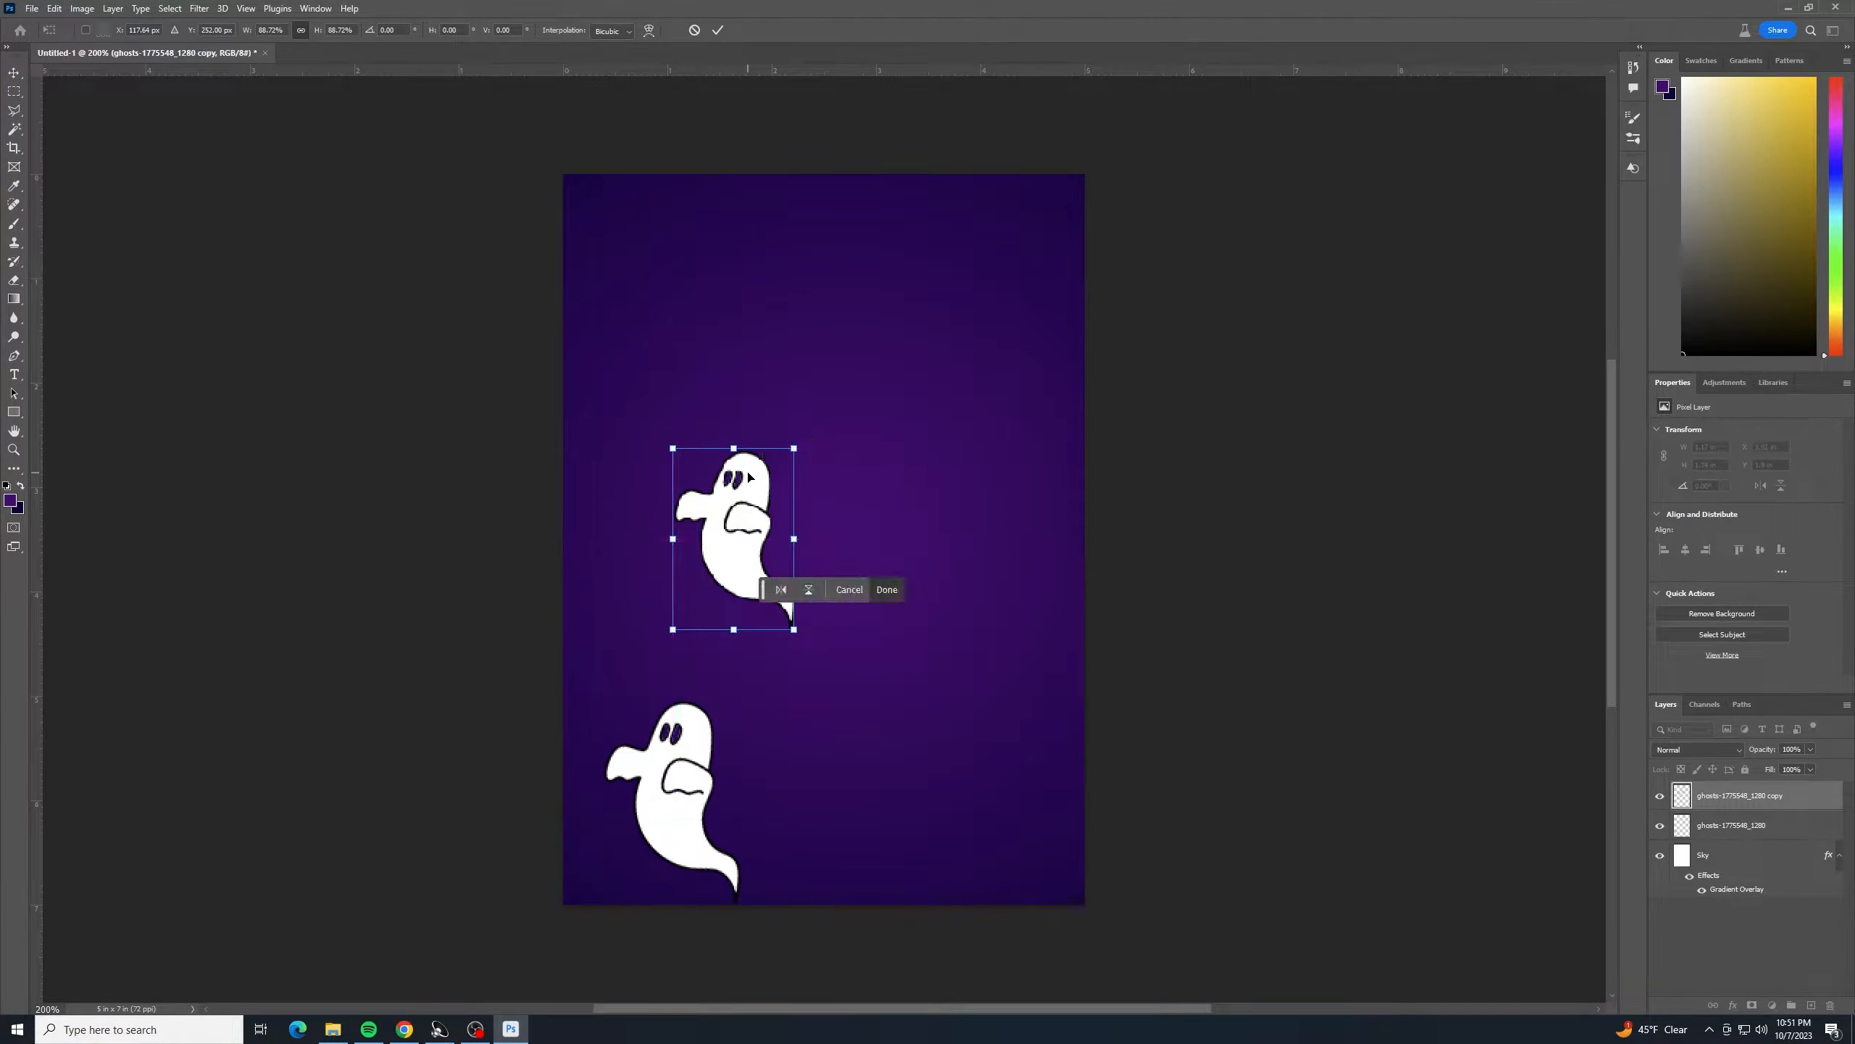
pyautogui.press('Return')
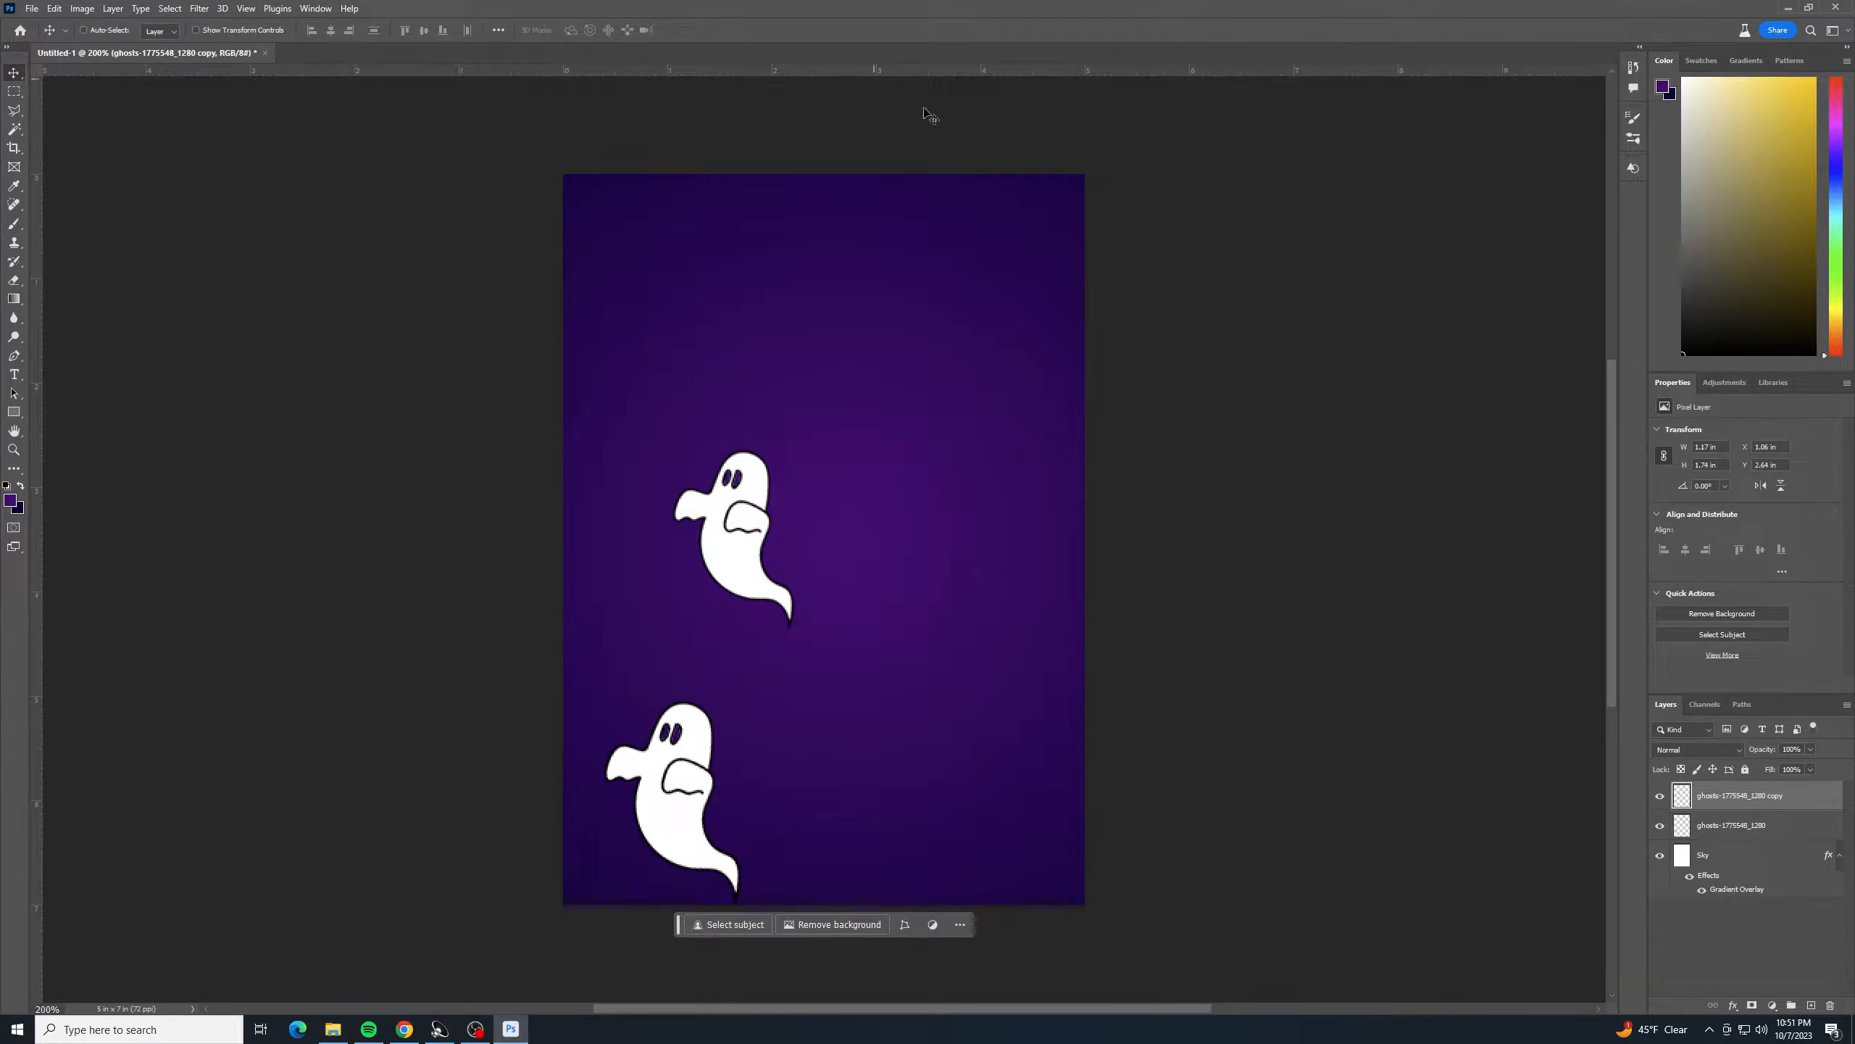
# - Duplicate the ghosts-1775548_1280 copy layer and move the new ghost to the canvas's upper-right area
pyautogui.rightClick(1799, 806)
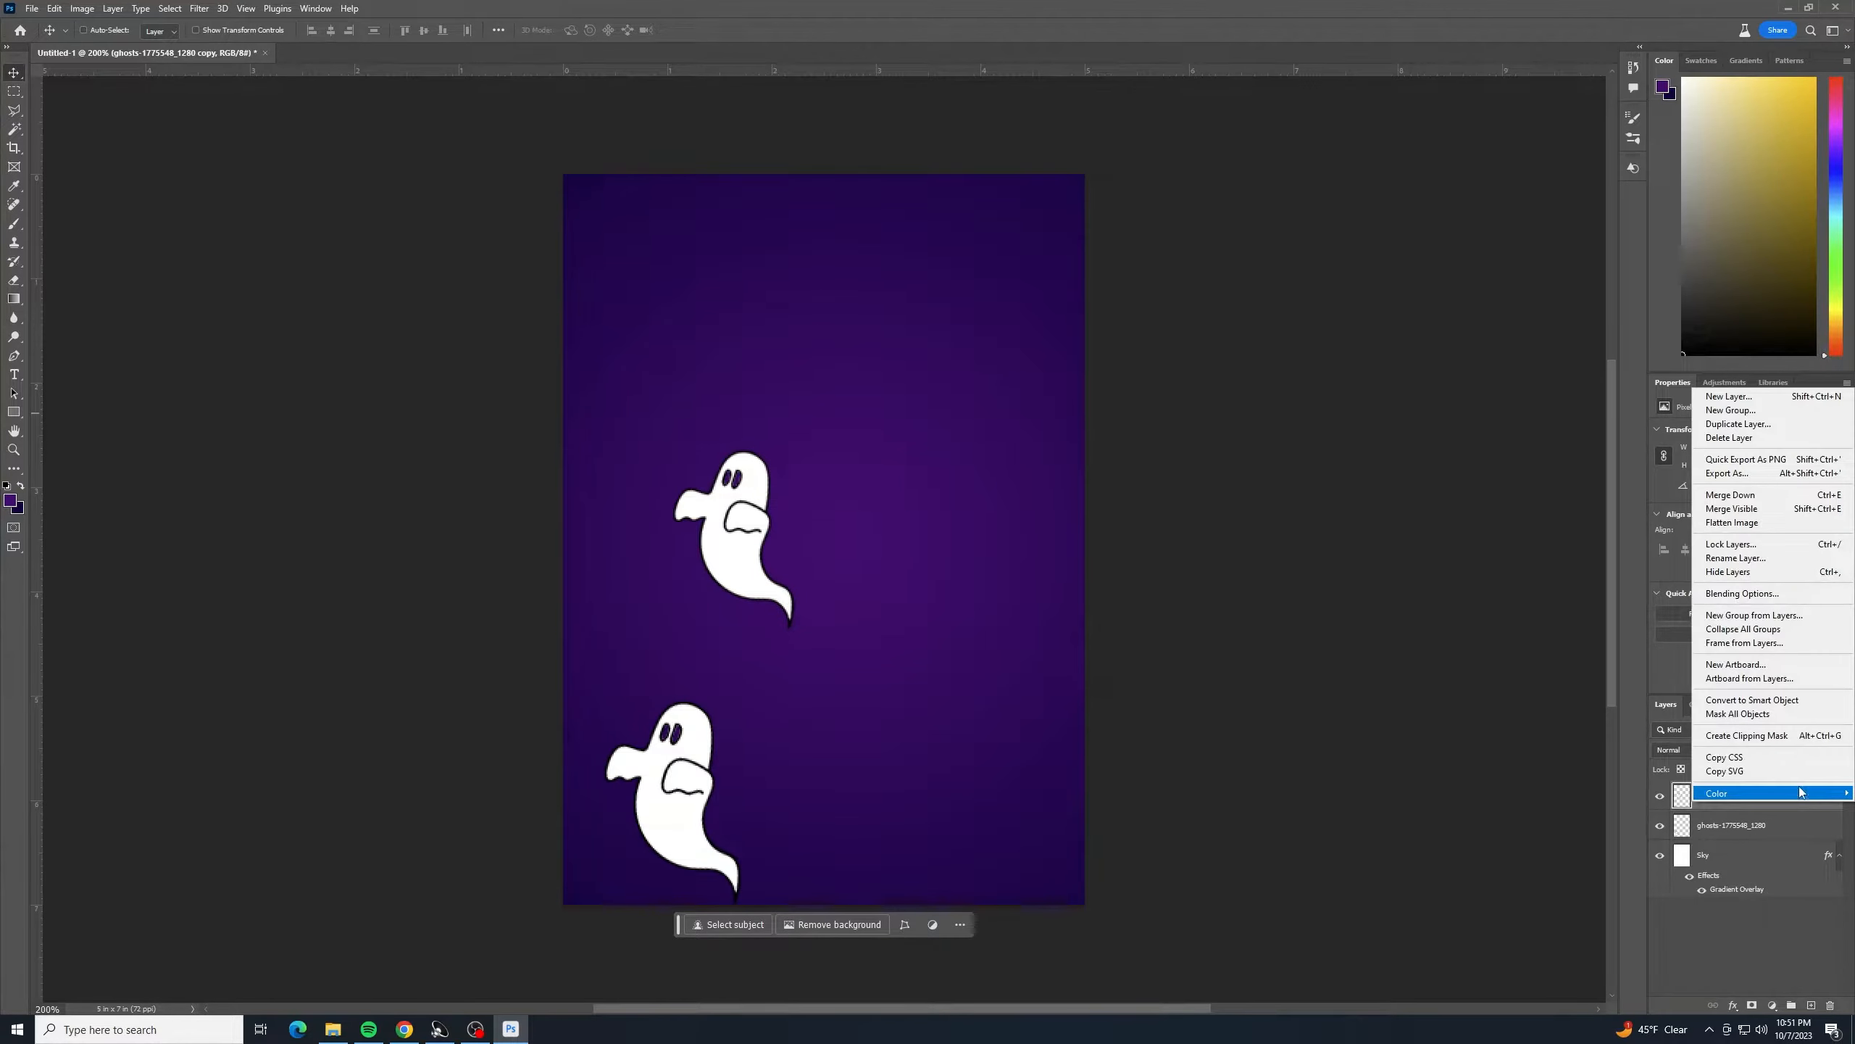
pyautogui.click(1746, 426)
pyautogui.click(1047, 301)
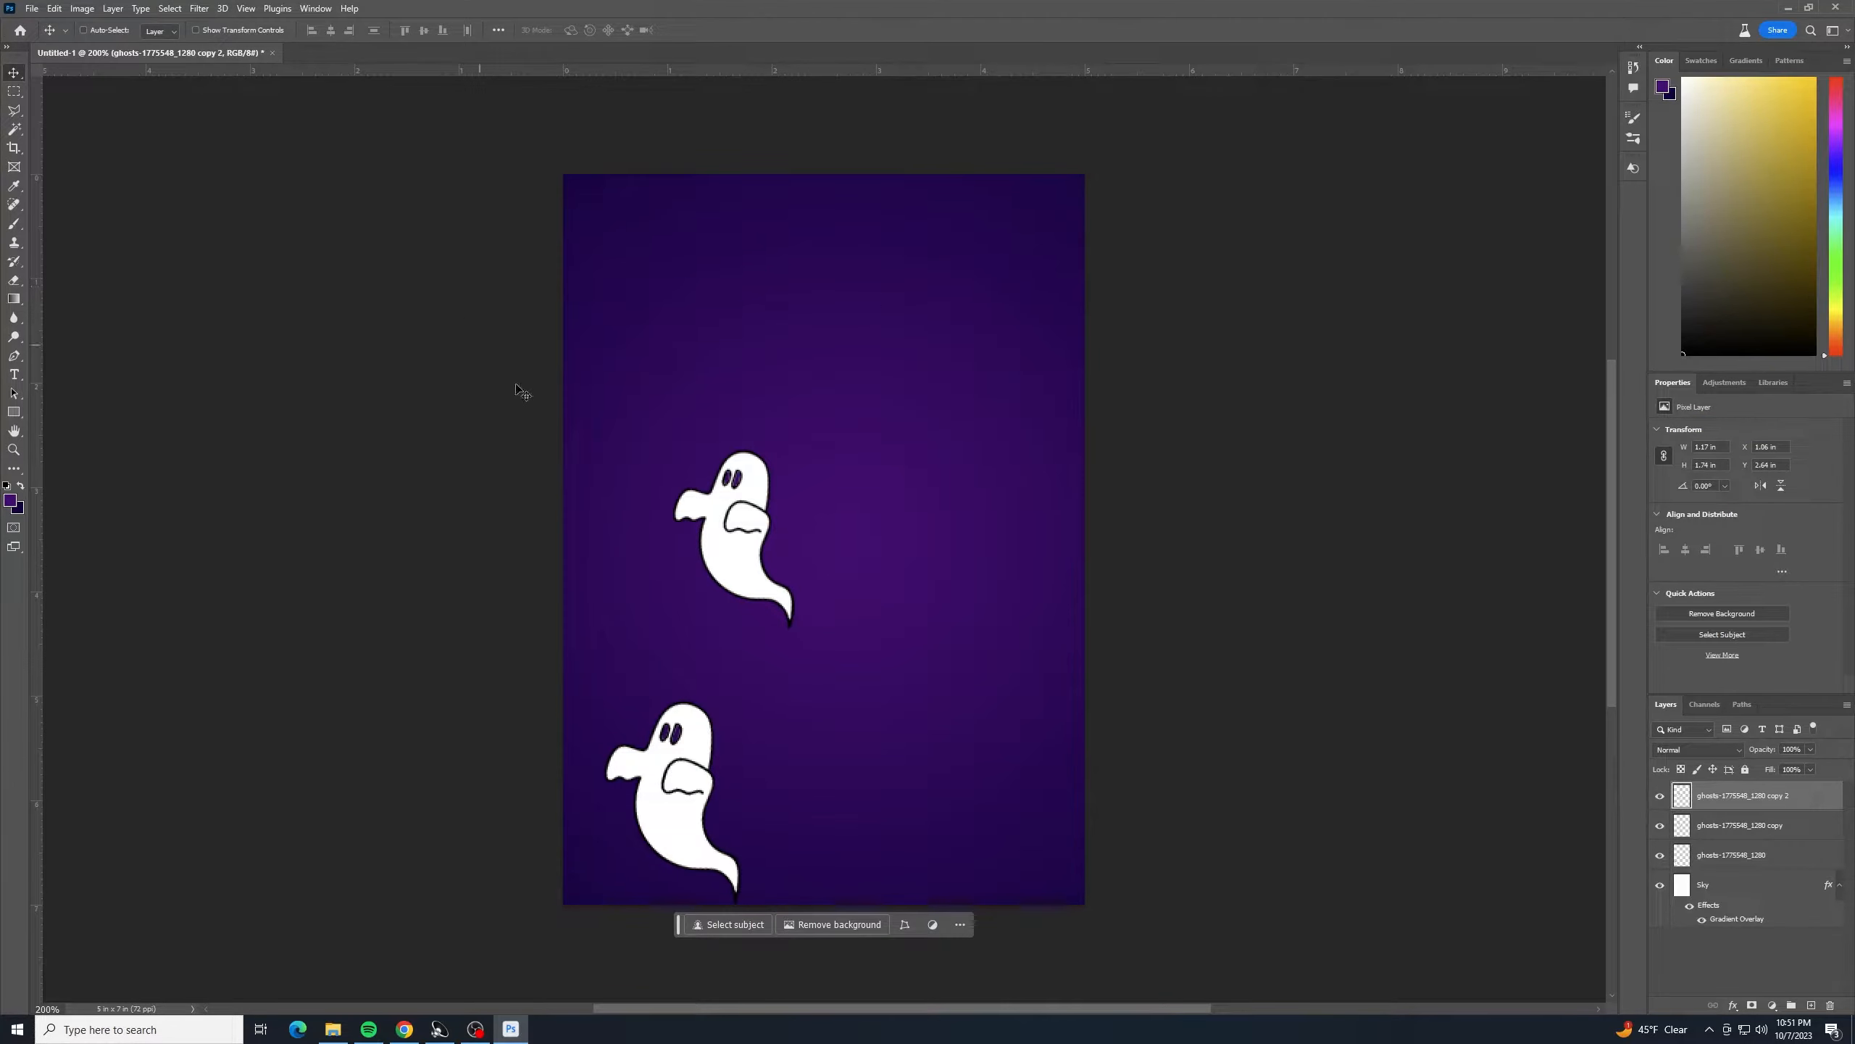
pyautogui.moveTo(747, 548); pyautogui.dragTo(980, 347)
# - Flip the upper-right ghost horizontally
pyautogui.click(54, 8)
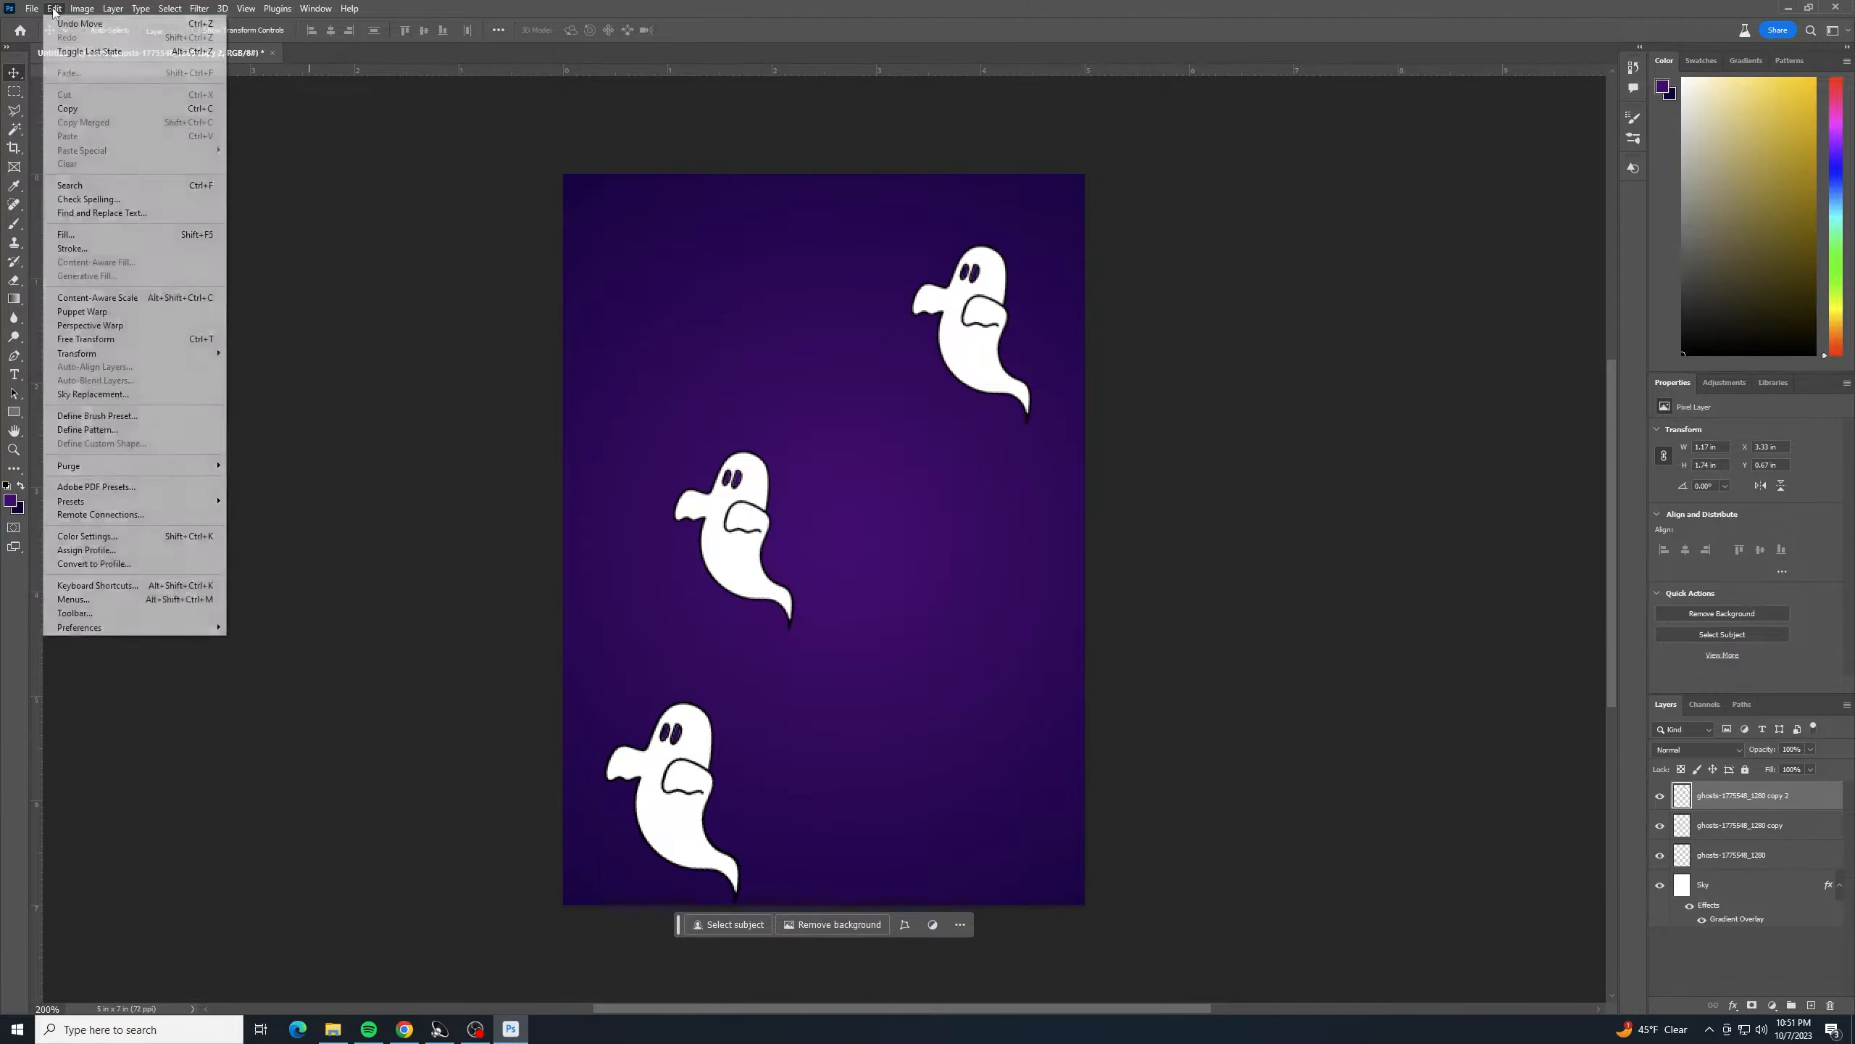
pyautogui.moveTo(171, 354)
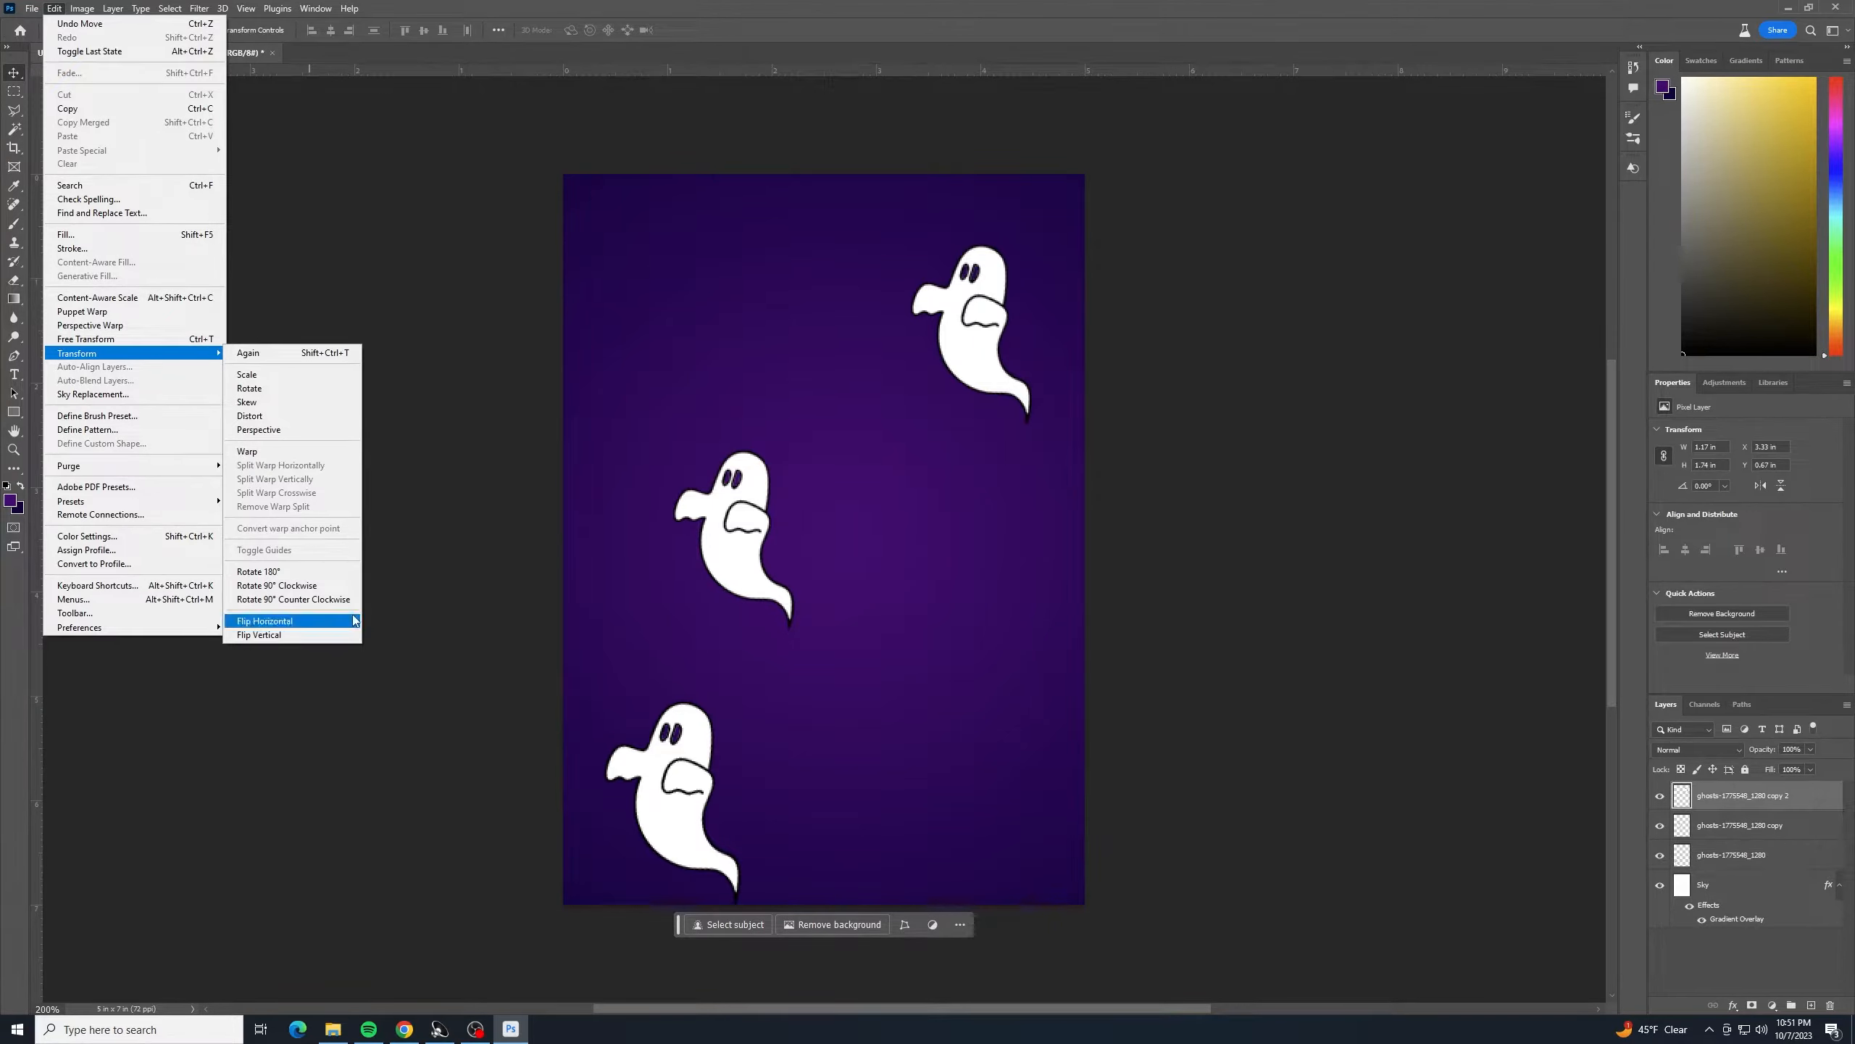
pyautogui.click(312, 619)
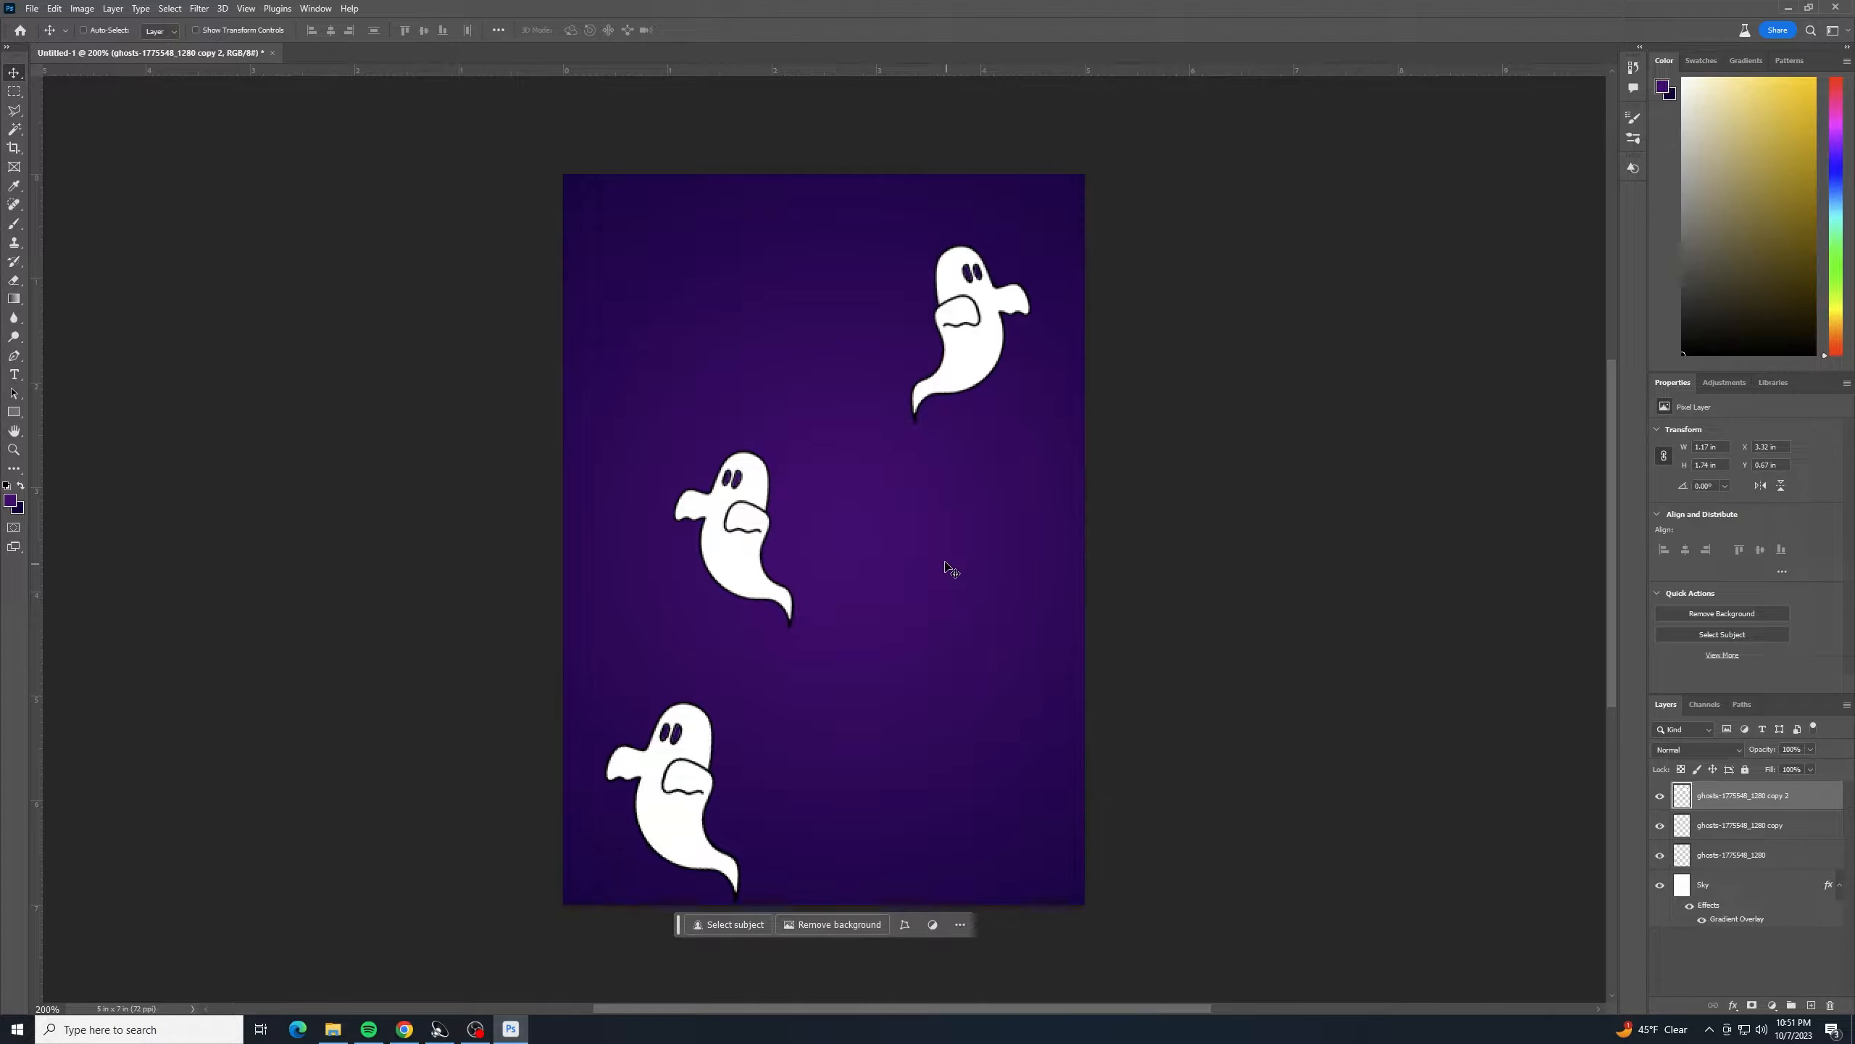
# - Enlarge the upper-right ghost to about 113% and rotate it about 2° counterclockwise
pyautogui.hotkey('ctrl', 't')
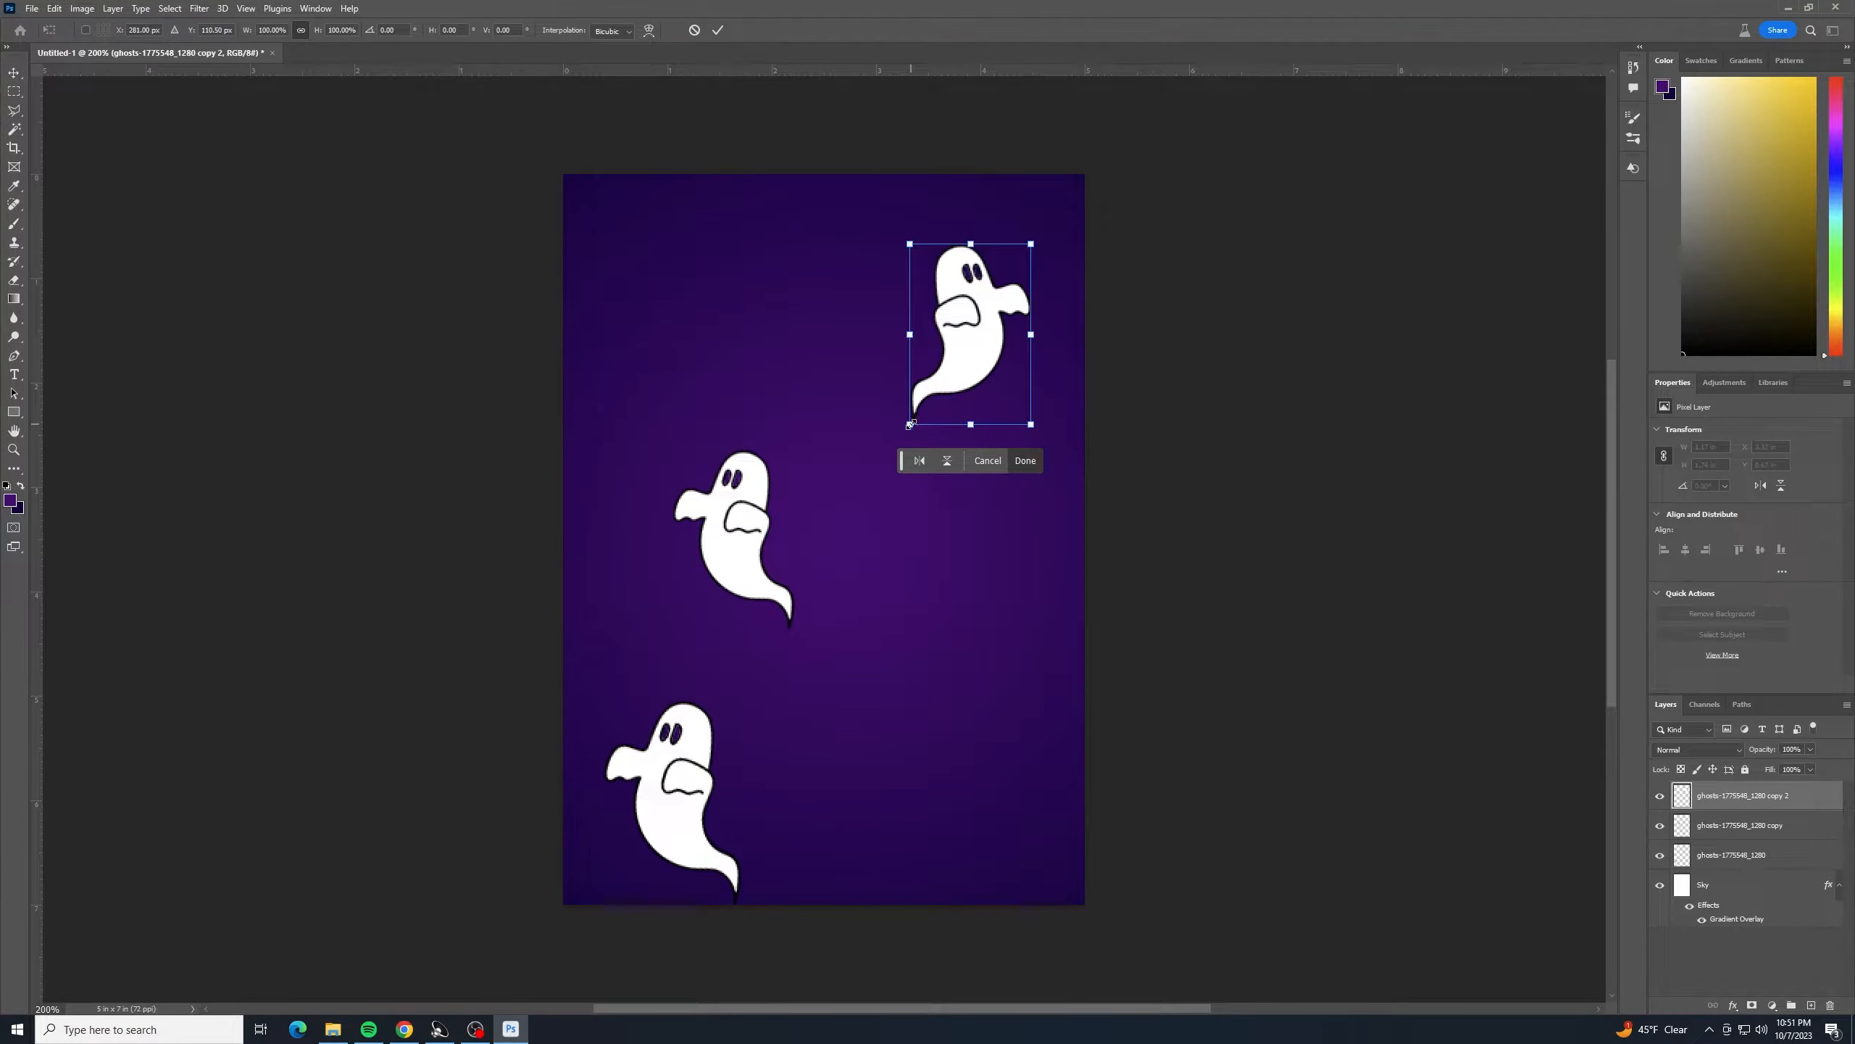
pyautogui.moveTo(911, 424); pyautogui.dragTo(893, 447)
pyautogui.moveTo(1044, 504); pyautogui.dragTo(1049, 502)
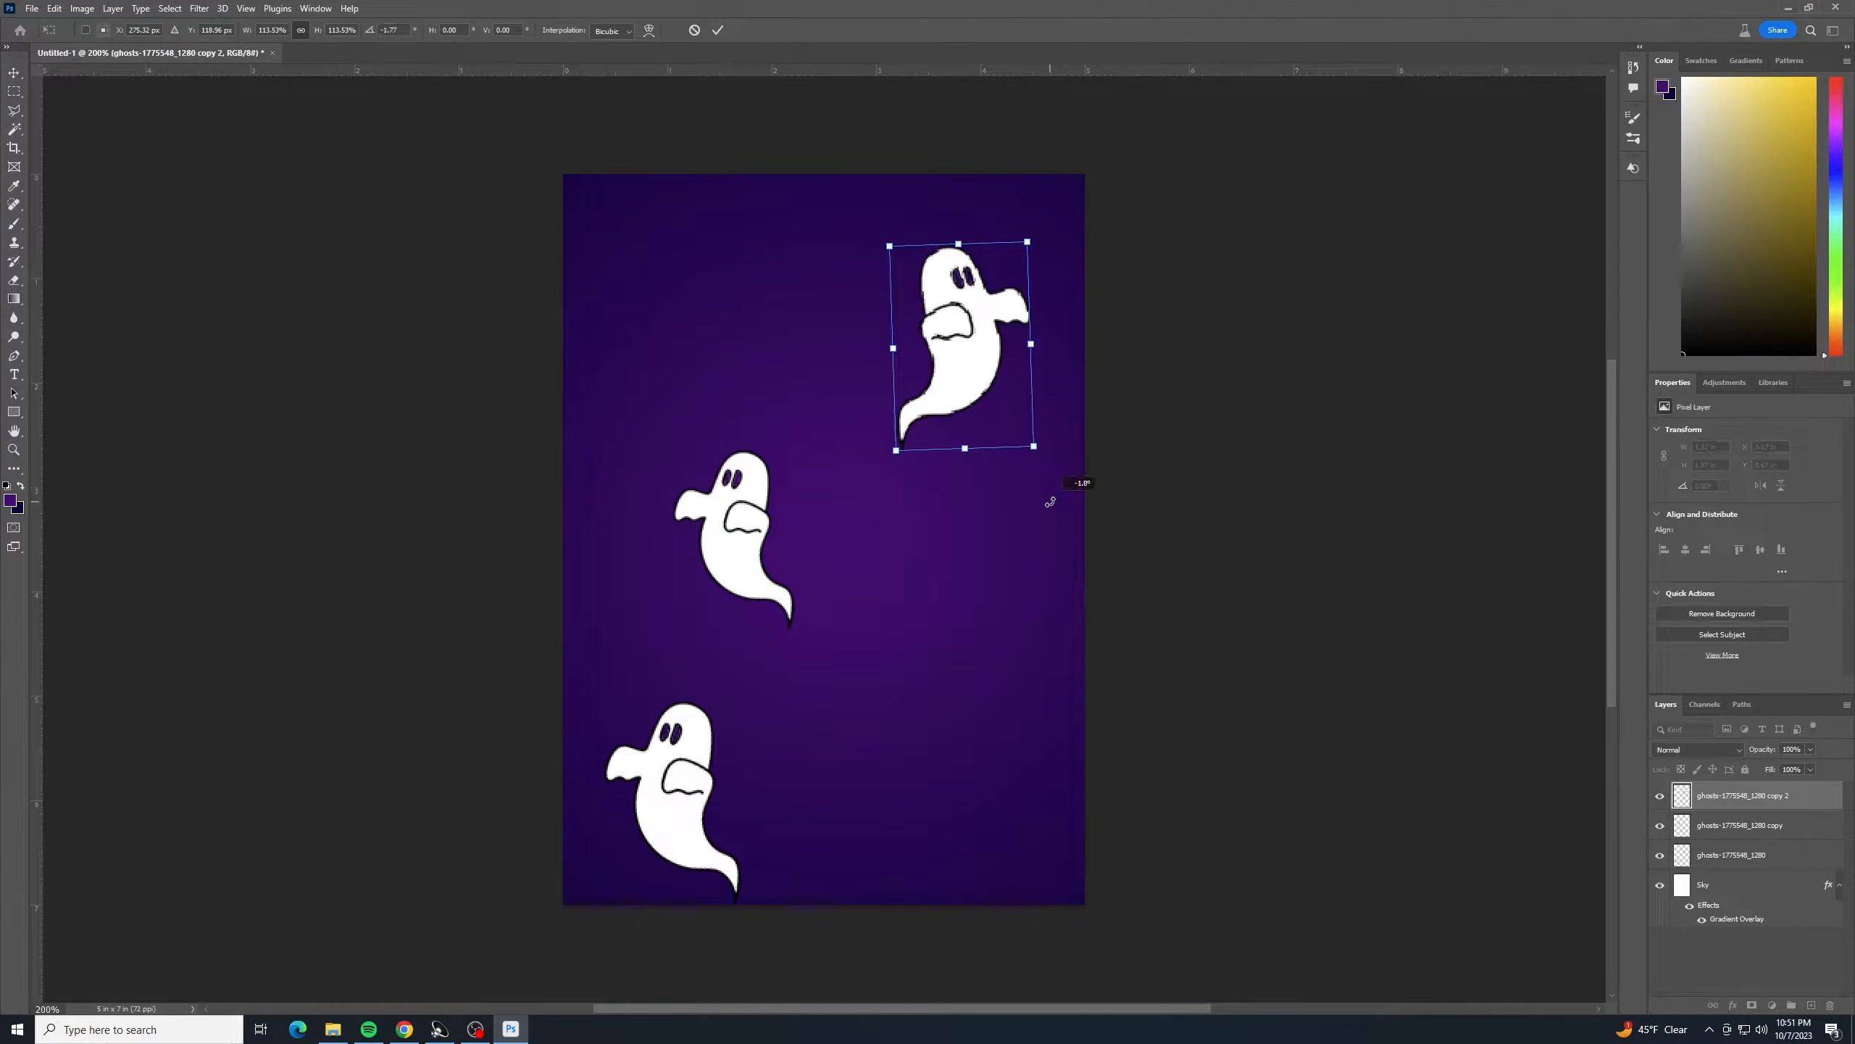
pyautogui.press('Return')
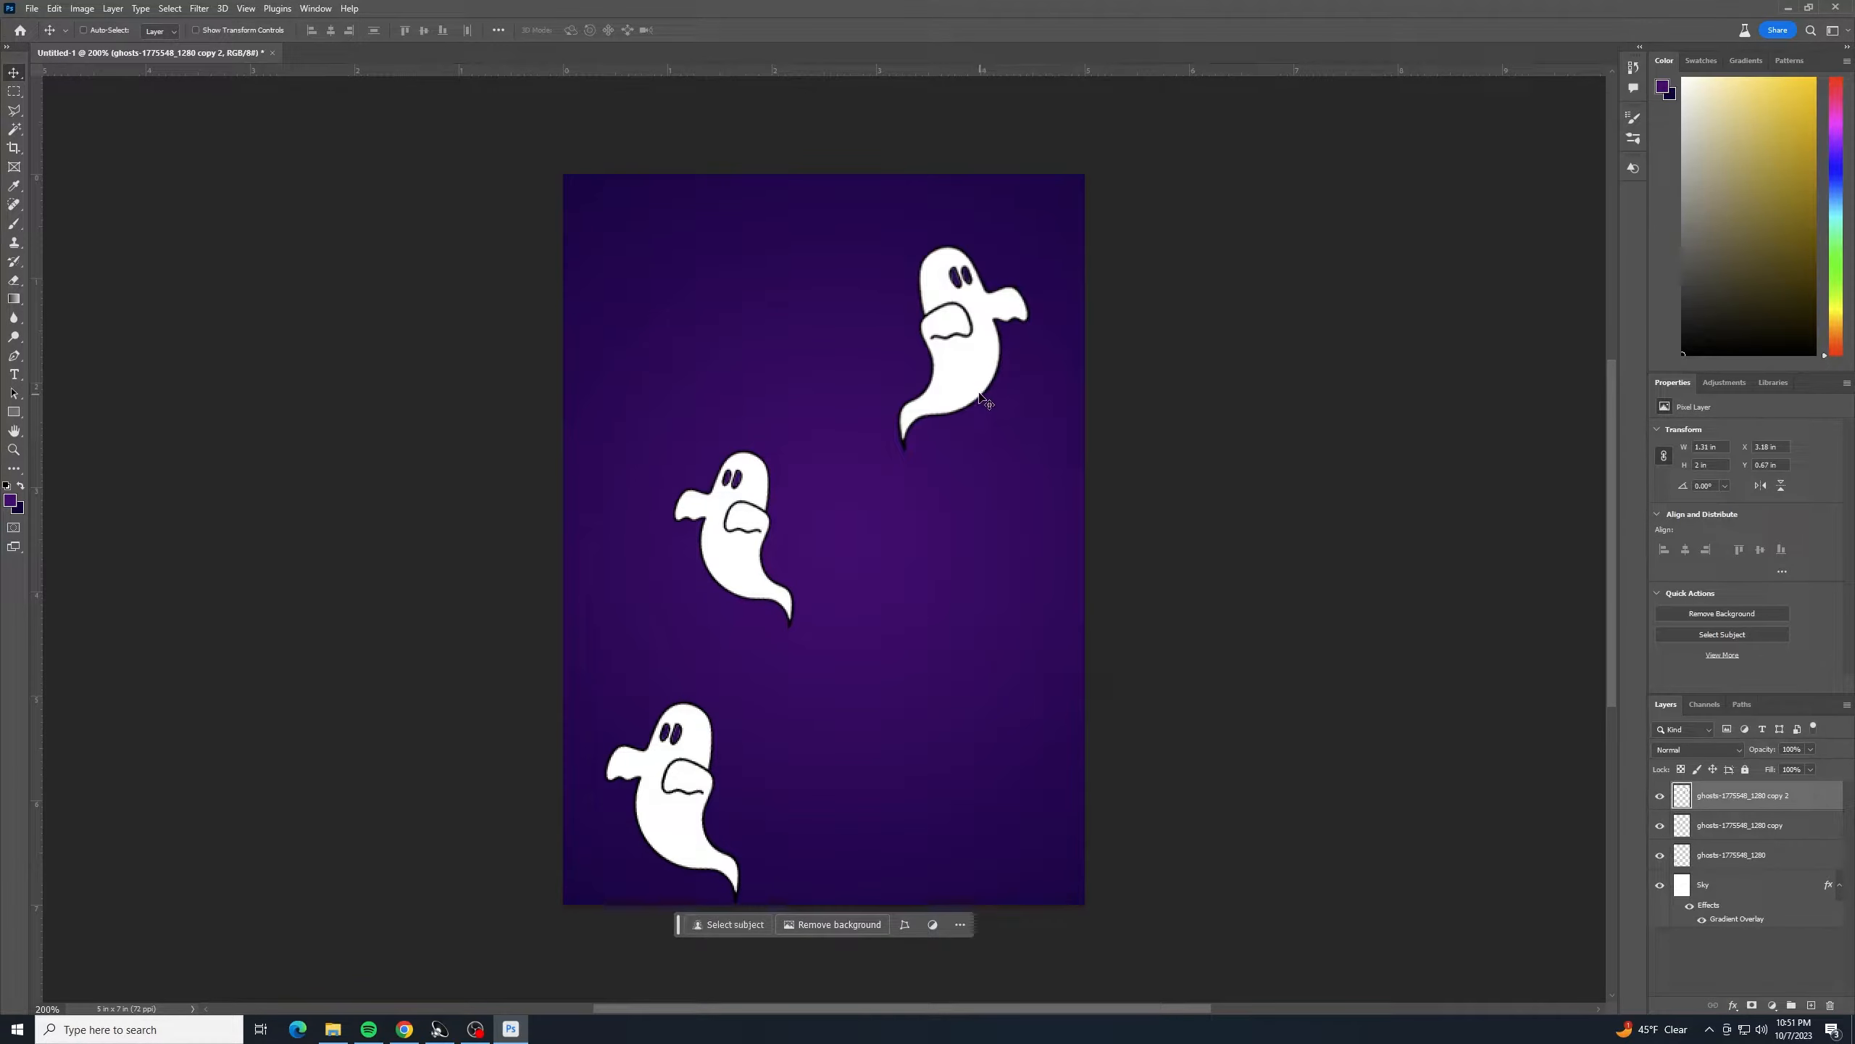
# - Rotate the middle ghost about 3.6° clockwise and move it slightly up and to the left
pyautogui.click(1739, 828)
pyautogui.hotkey('ctrl', 't')
pyautogui.moveTo(861, 630); pyautogui.dragTo(866, 645)
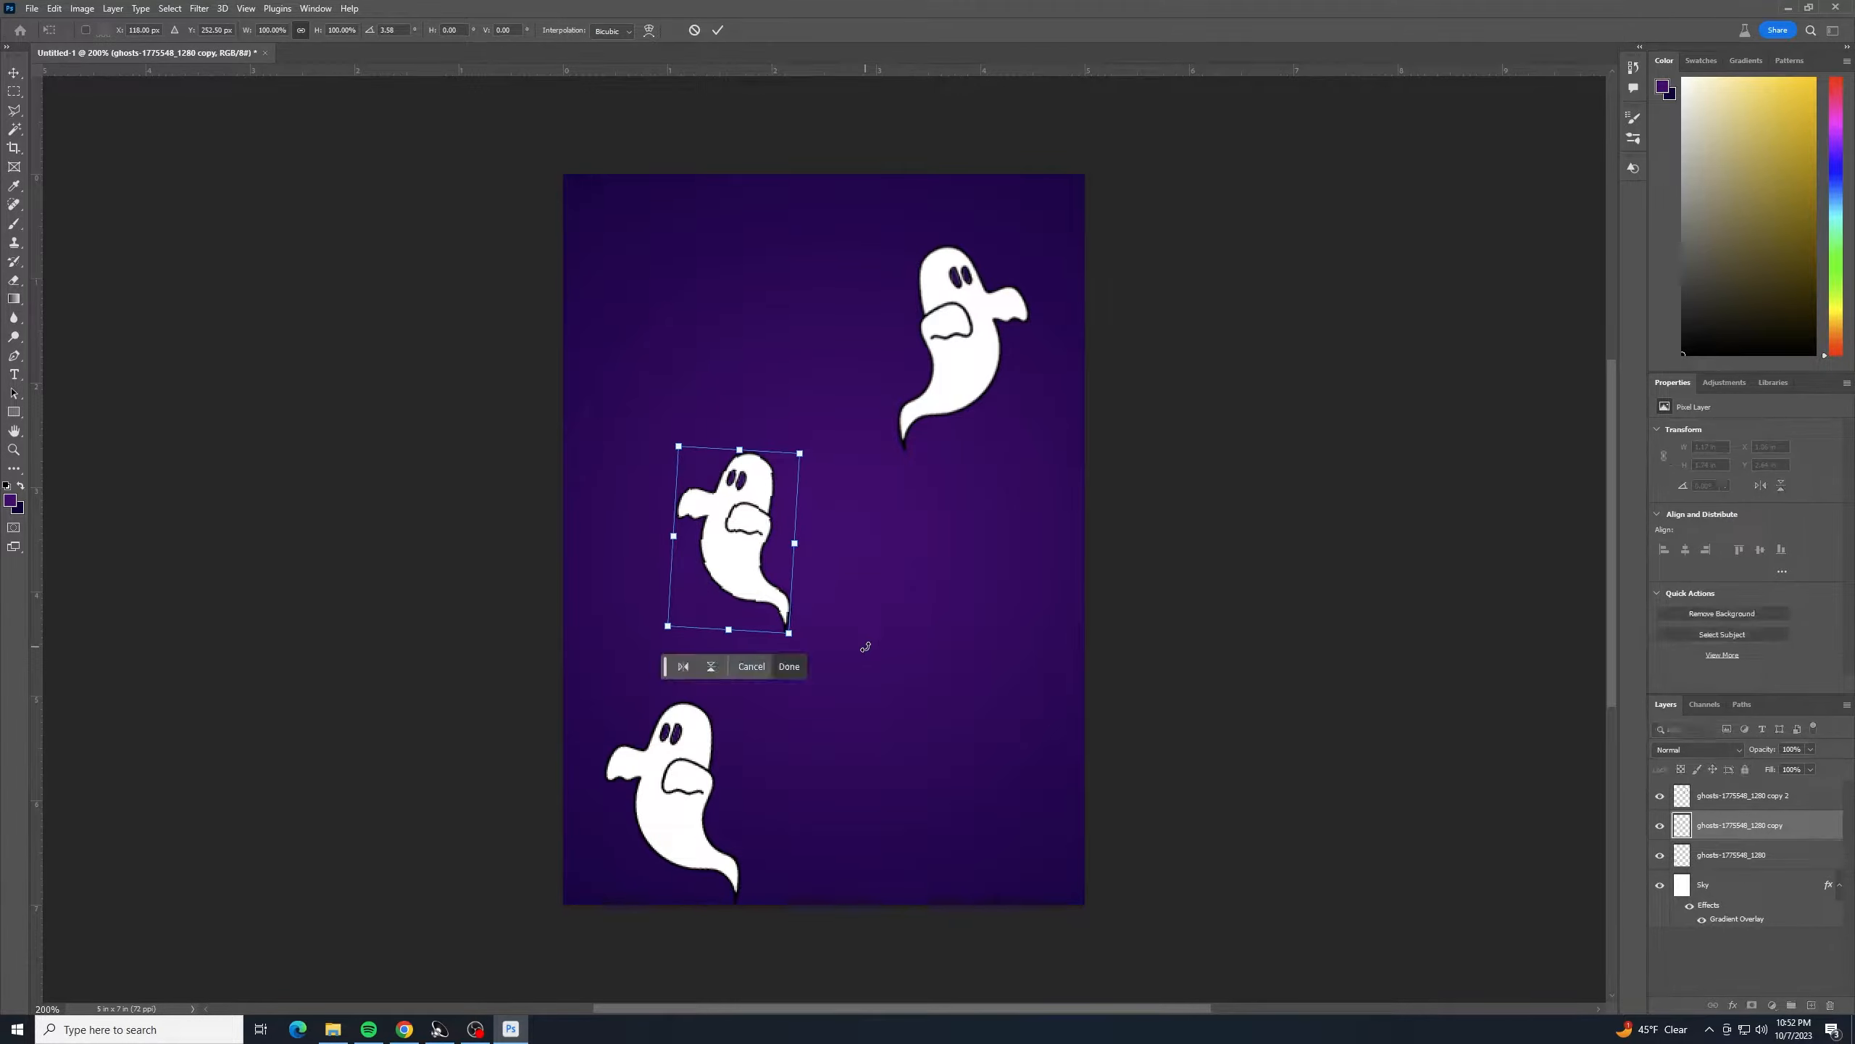
pyautogui.press('Return')
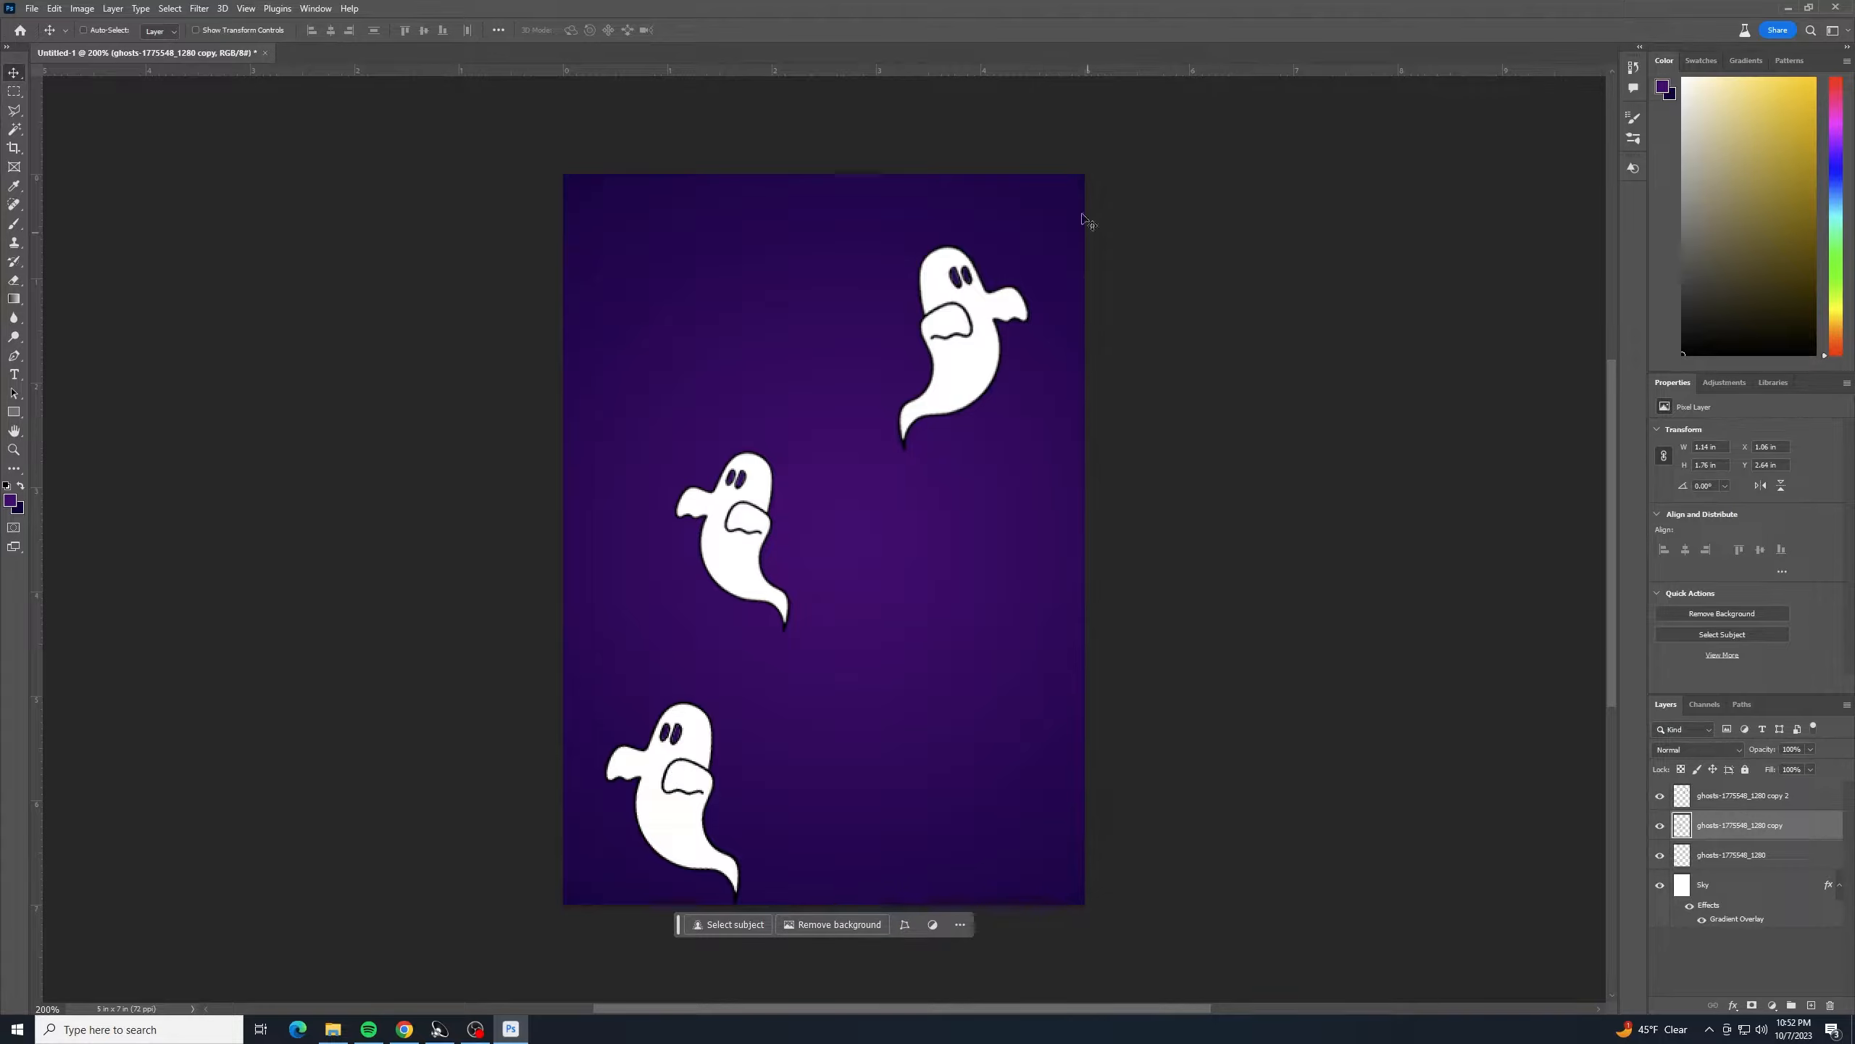
pyautogui.moveTo(739, 573); pyautogui.dragTo(729, 528)
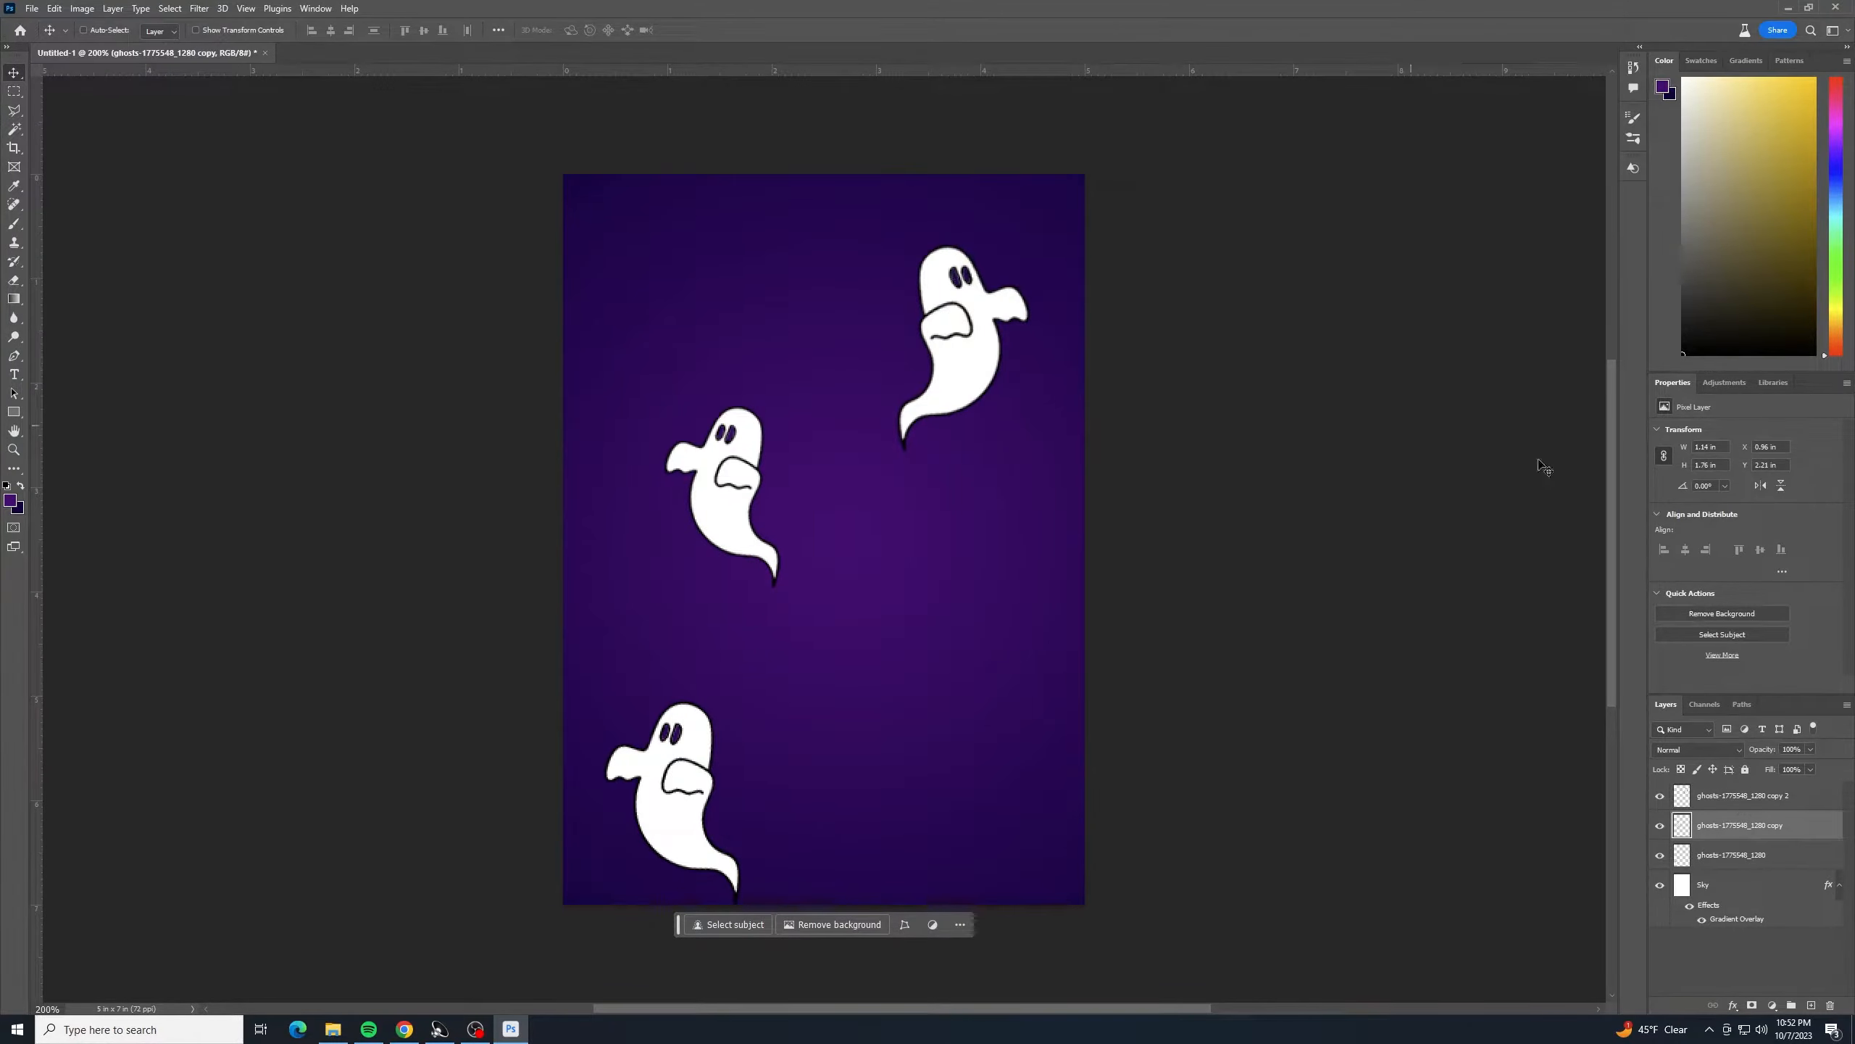
# - Merge the three ghost layers into one and rename the merged layer "Ghosts front"
pyautogui.click(1758, 805)
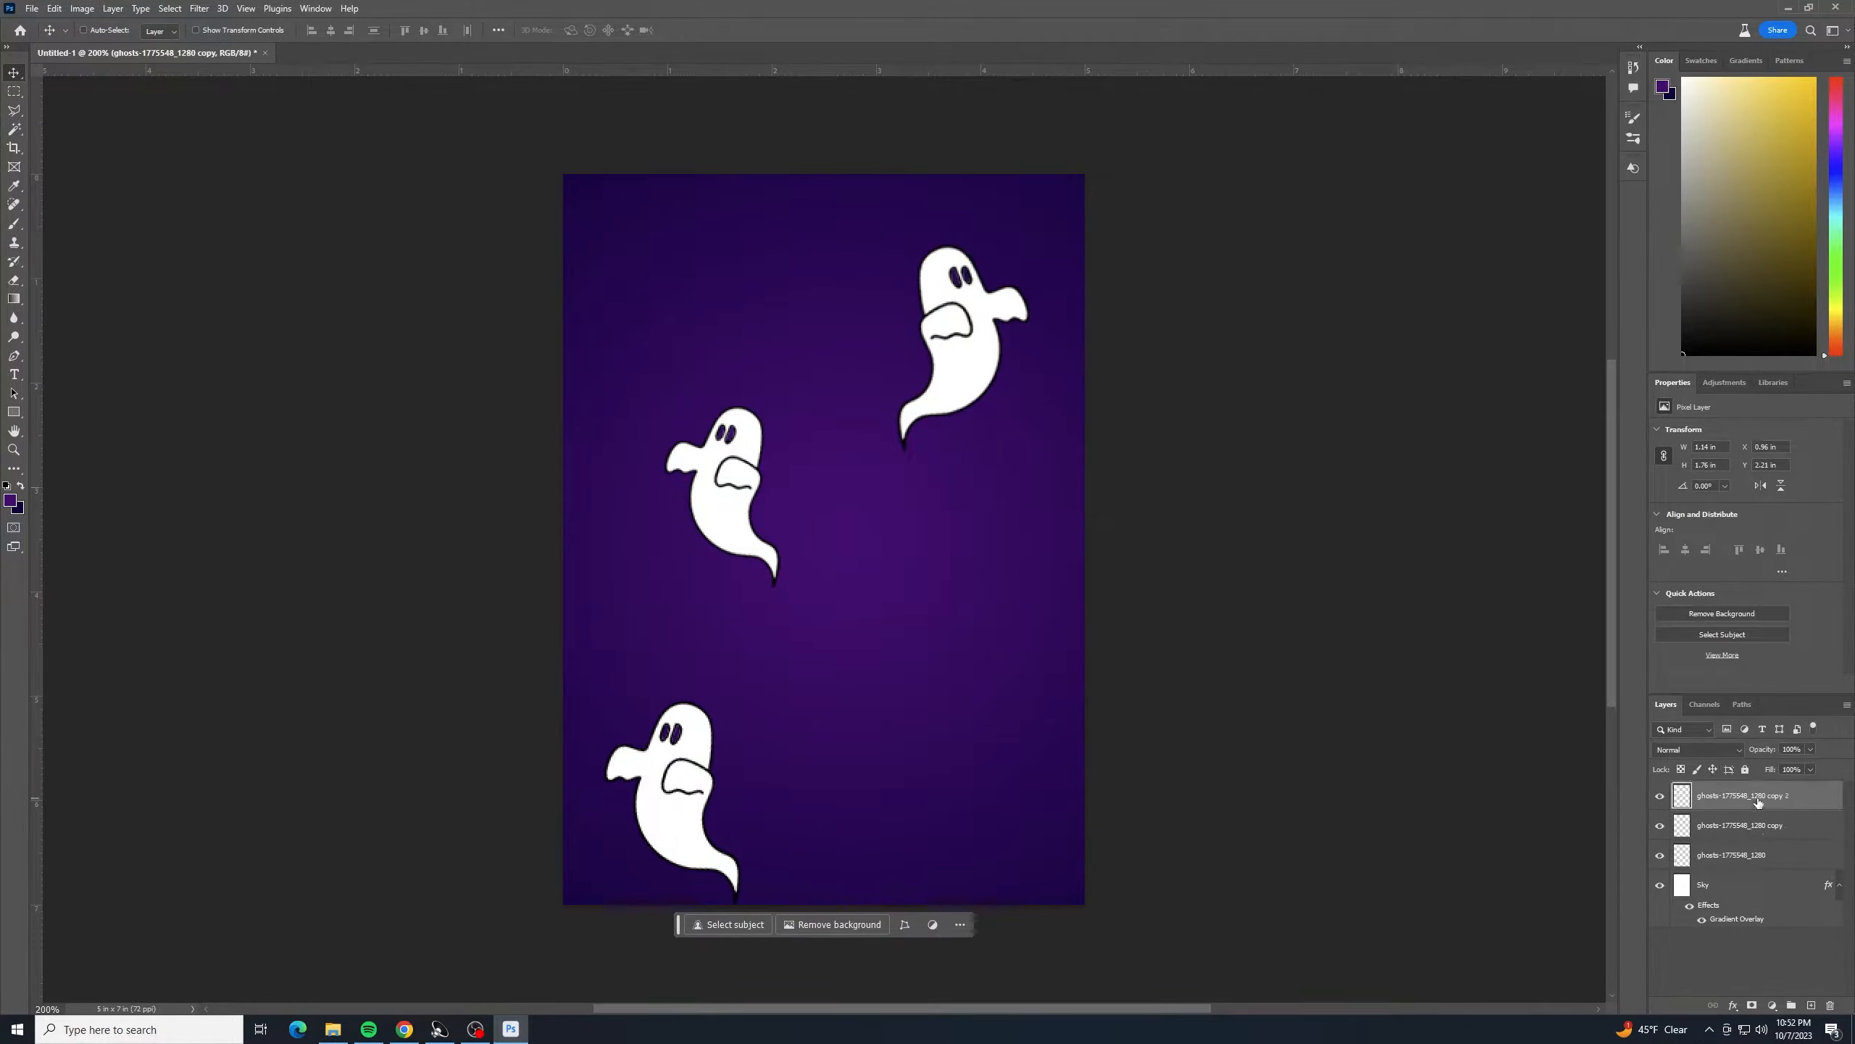
pyautogui.keyDown('shift'); pyautogui.click(1782, 864); pyautogui.keyUp('shift')
pyautogui.rightClick(1766, 844)
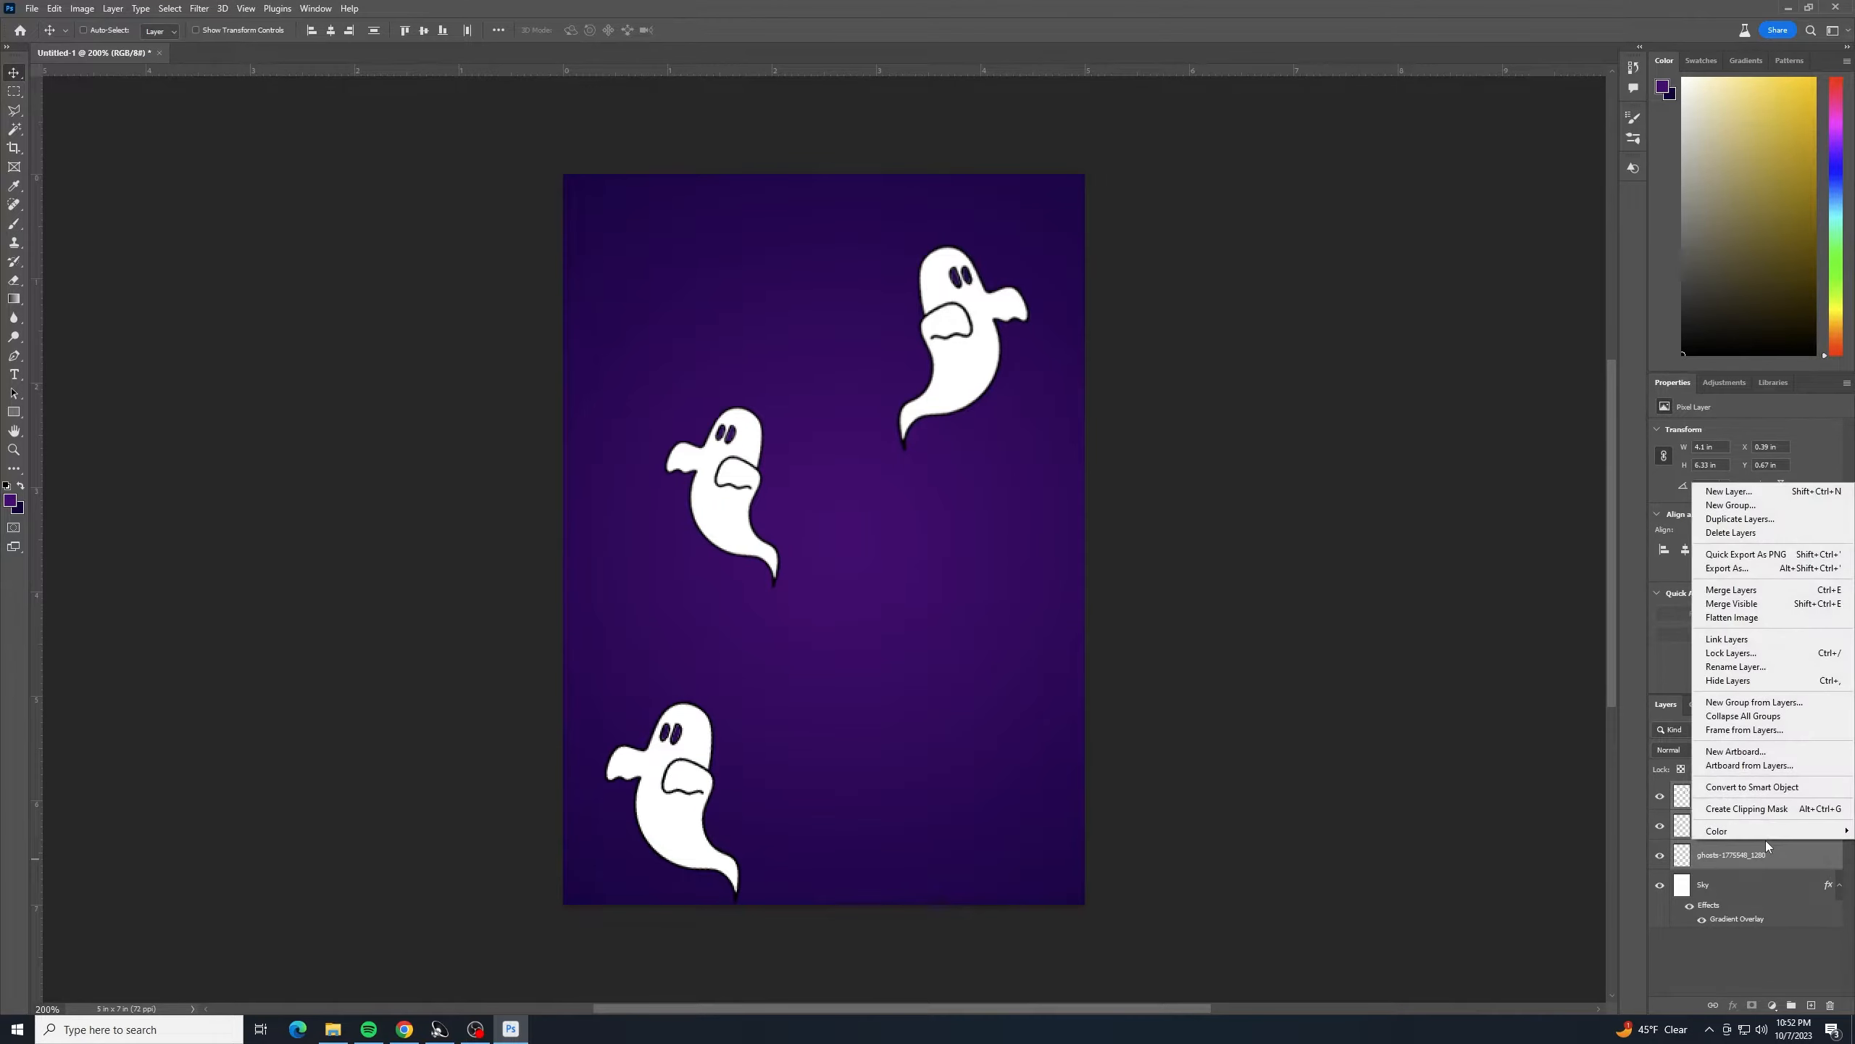
pyautogui.click(1742, 591)
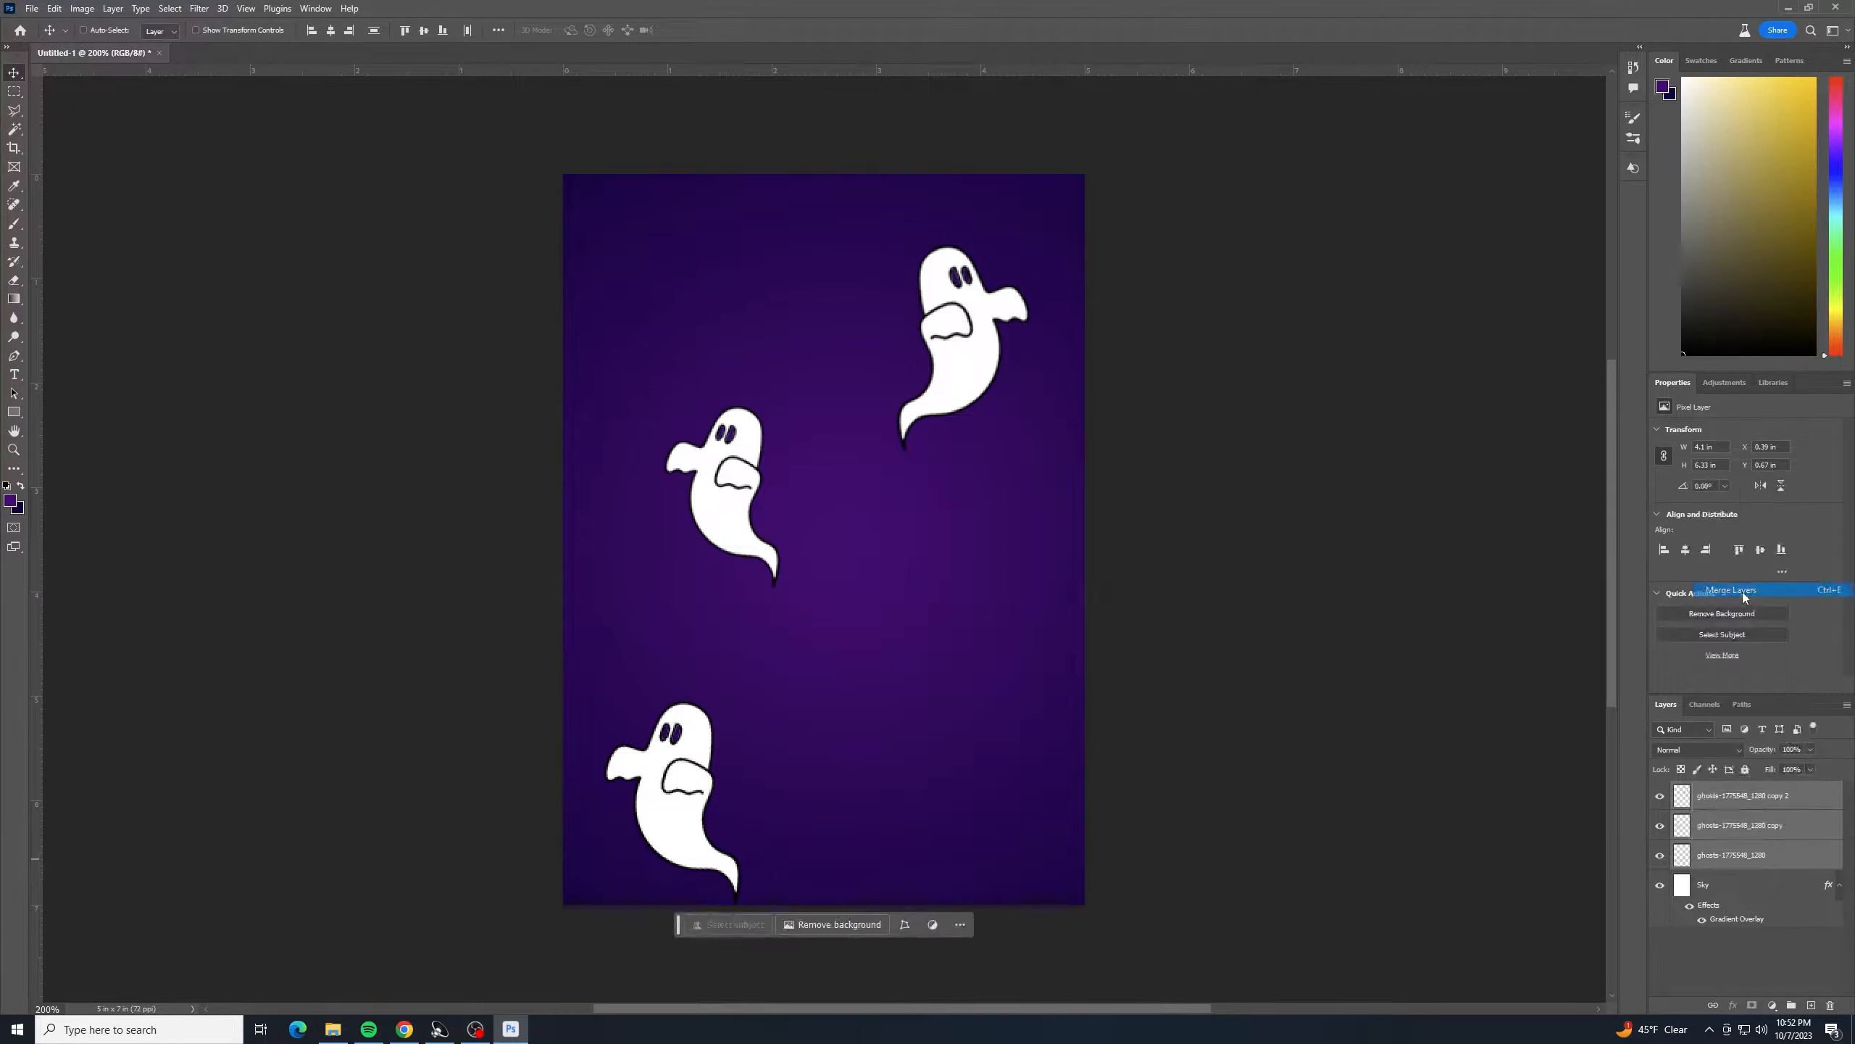
pyautogui.doubleClick(1725, 795)
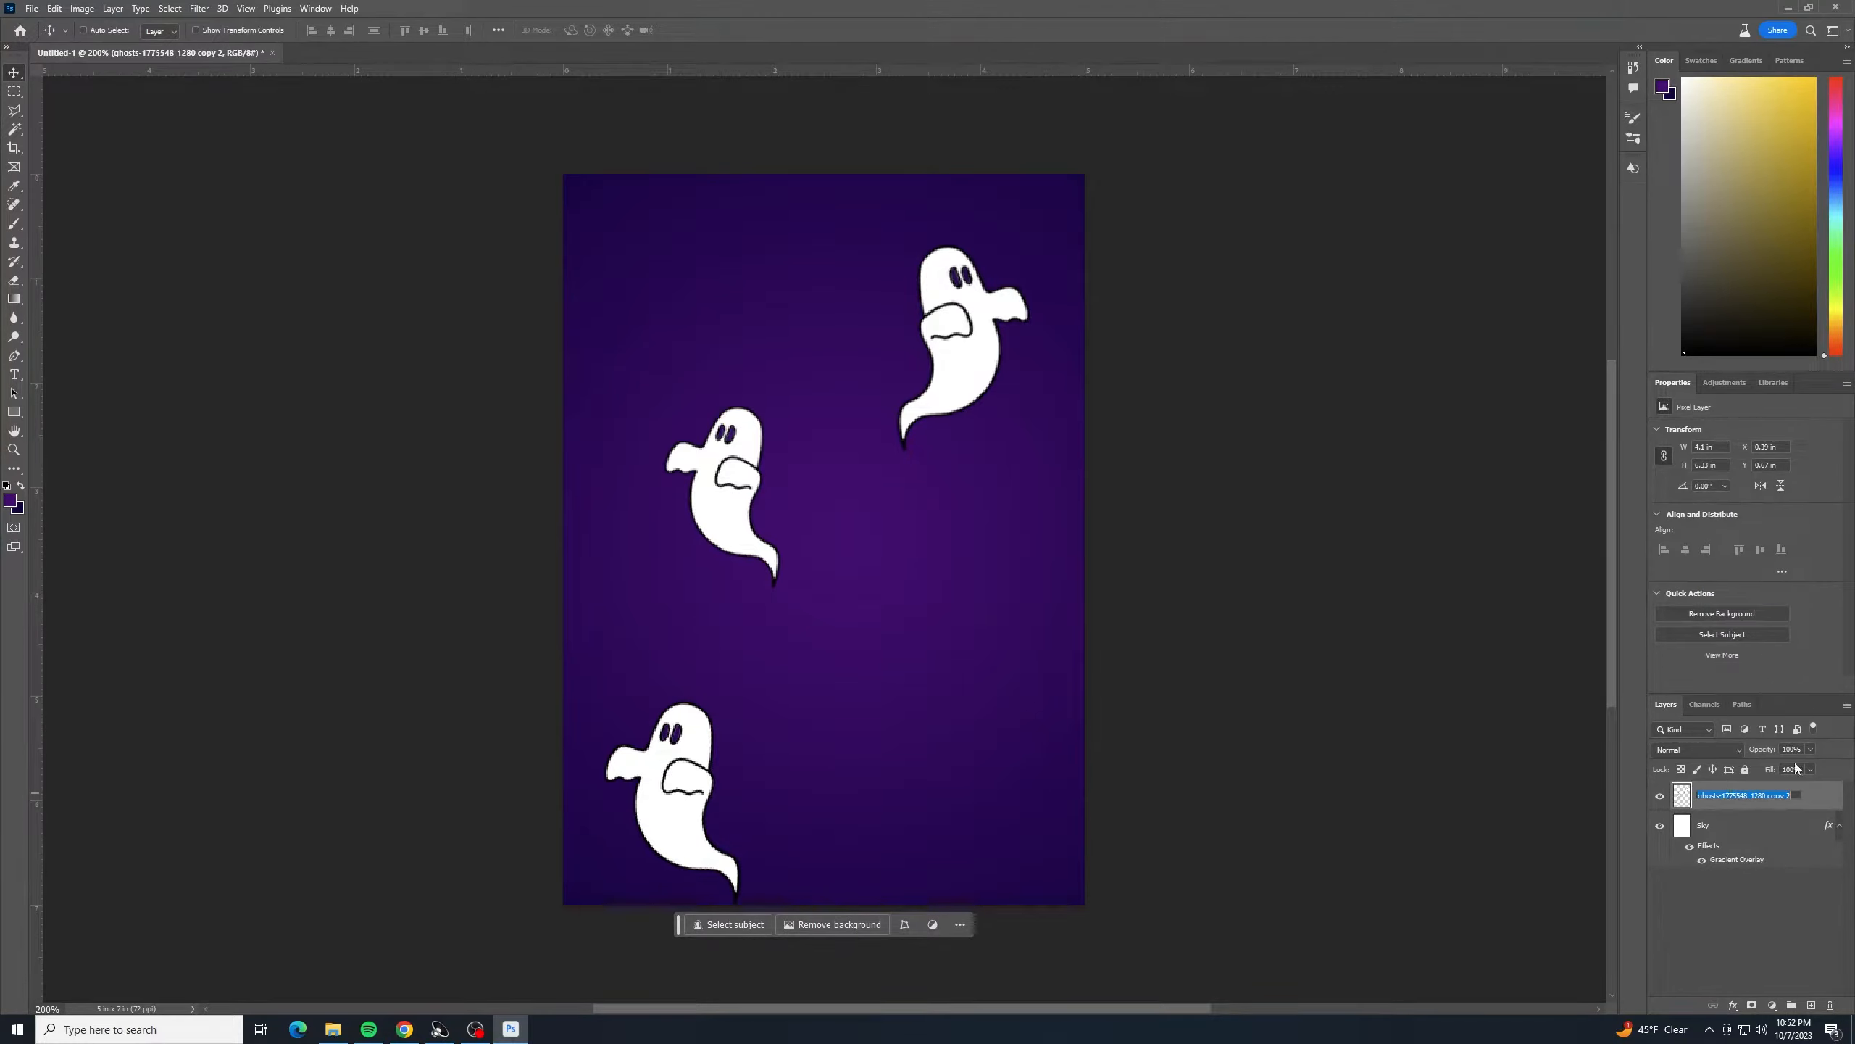
pyautogui.write('Ghosts front')
pyautogui.click(1753, 937)
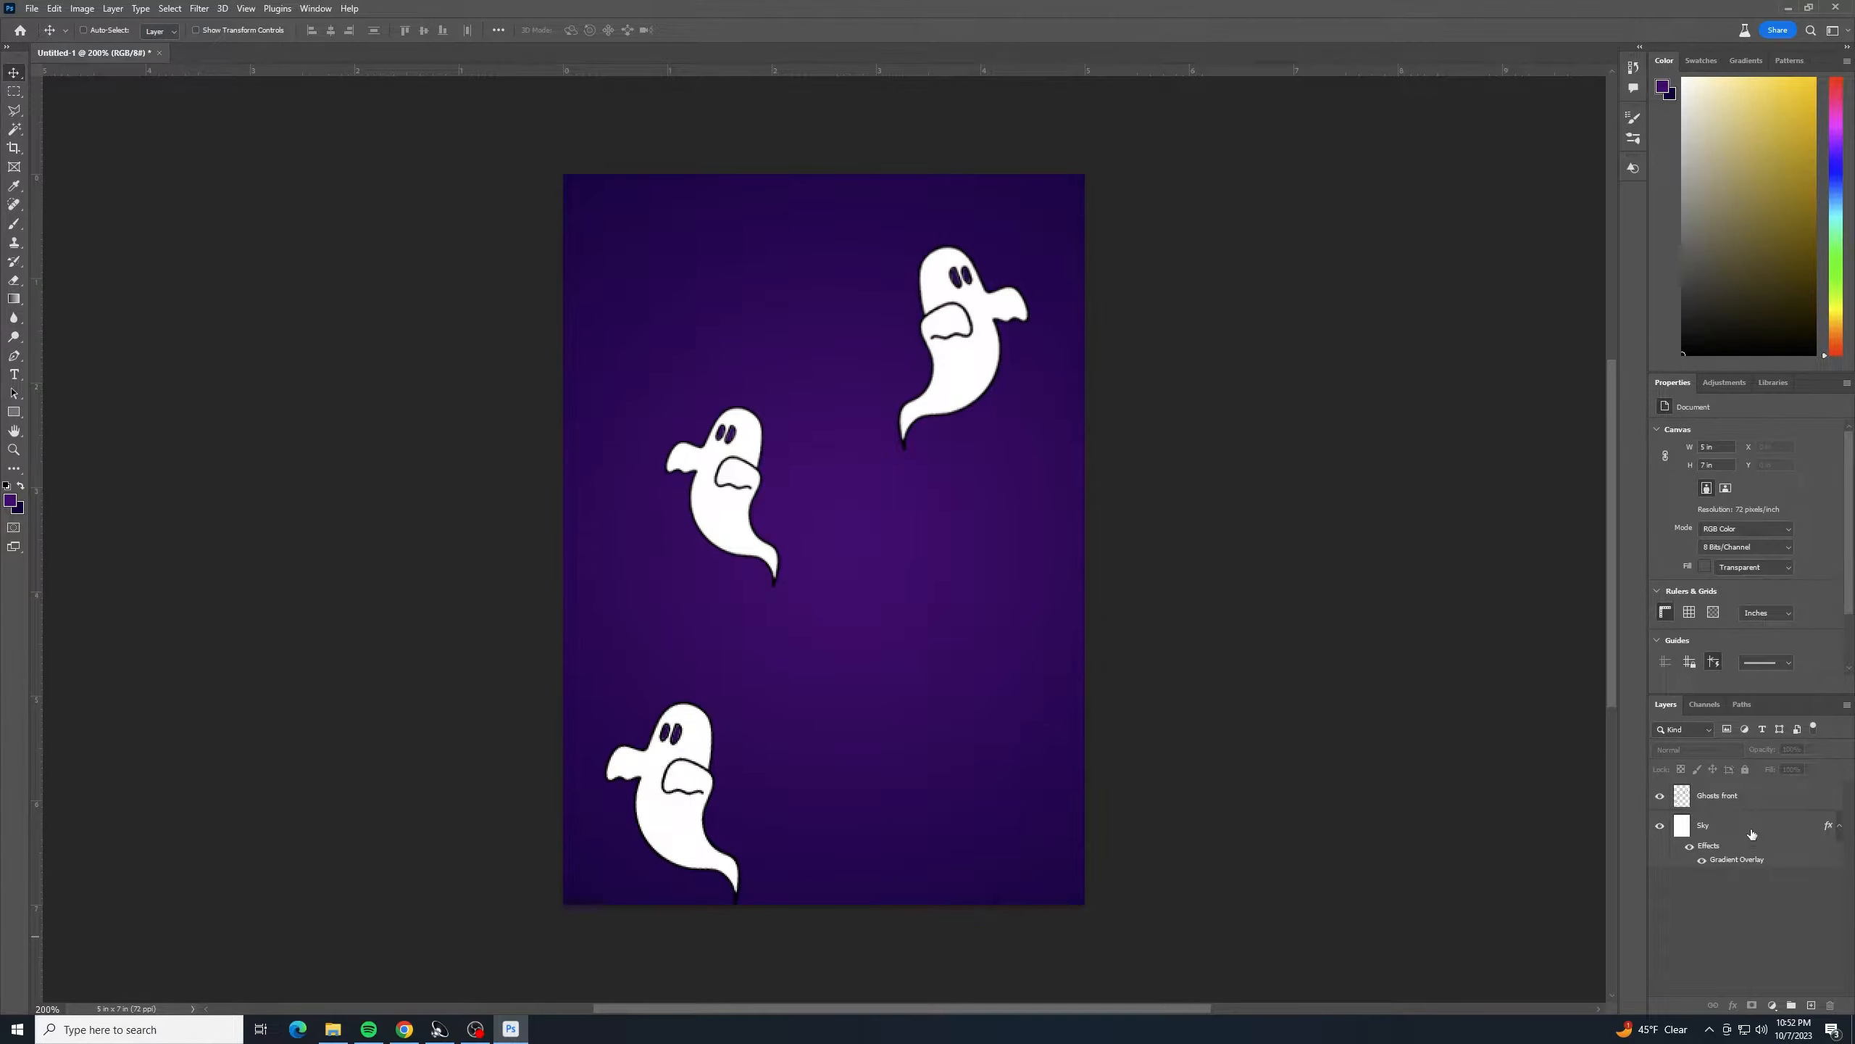
# - Duplicate the Ghosts front layer, place the copy directly above the Sky layer, and rename it "Ghosts back"
pyautogui.click(1751, 835)
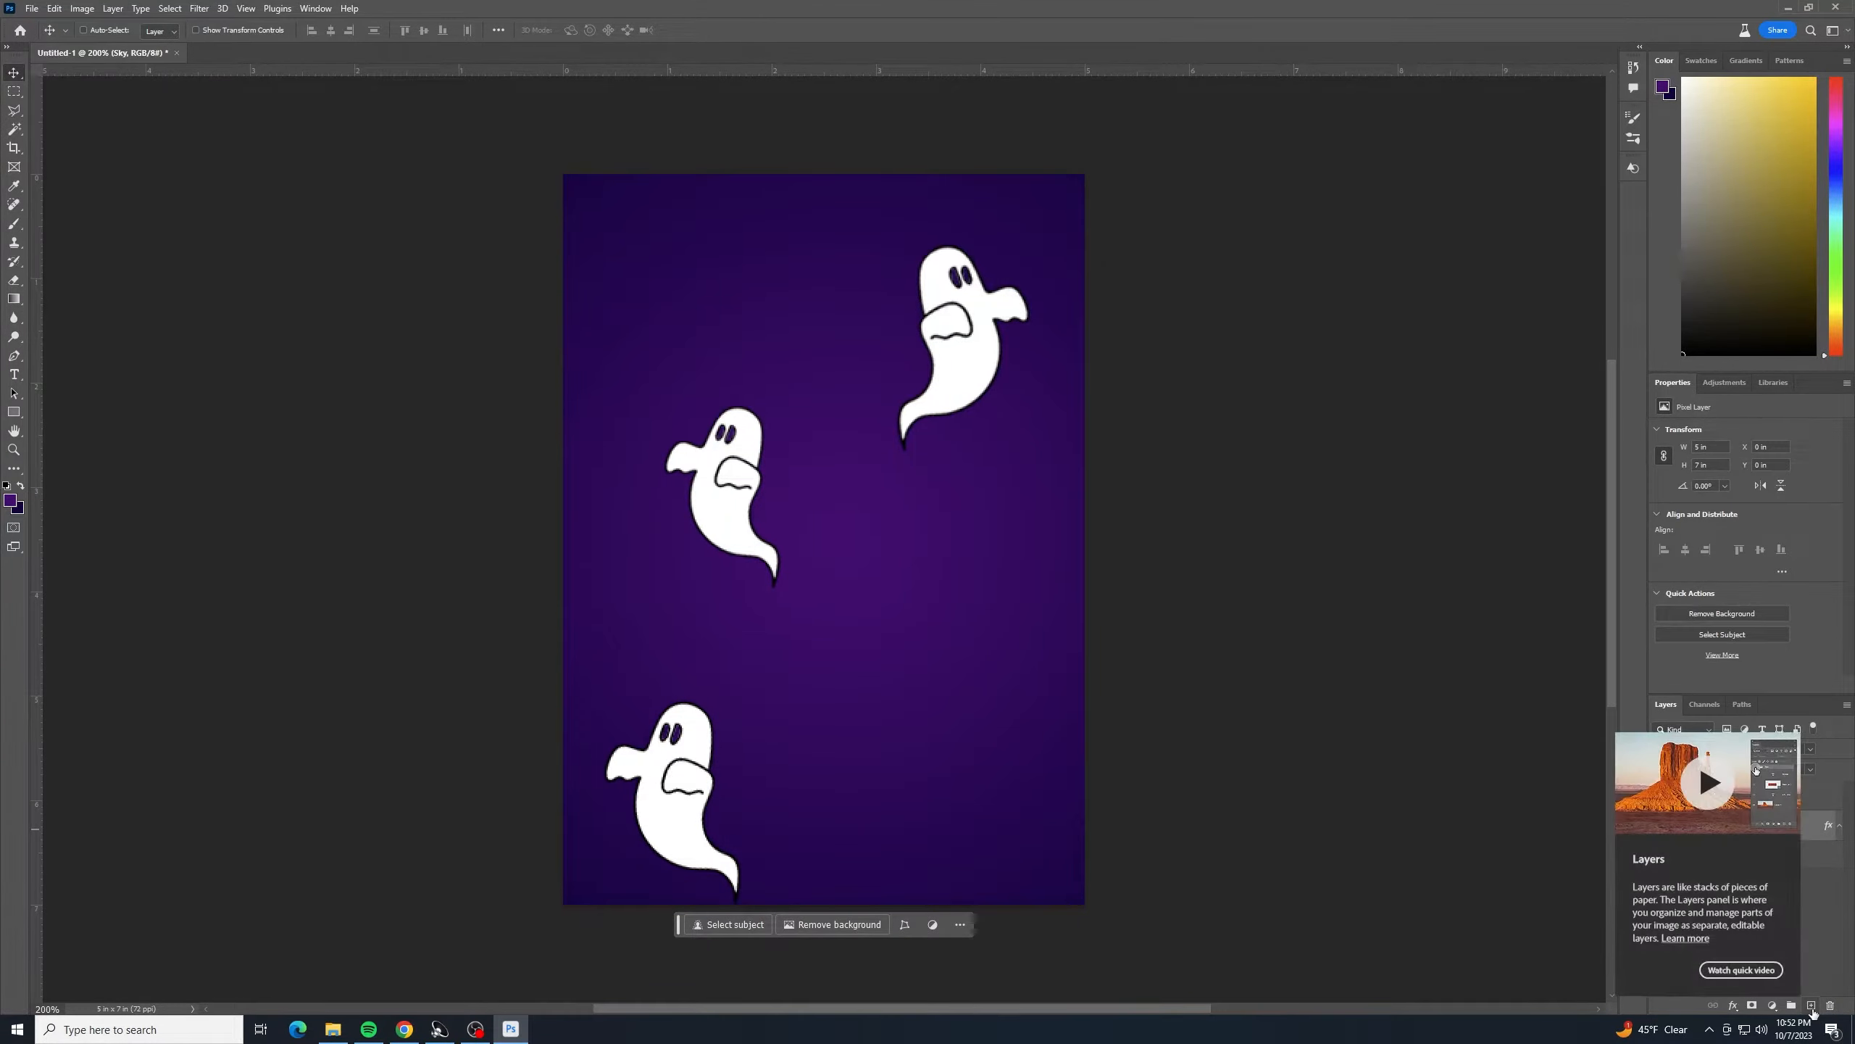
pyautogui.click(1819, 917)
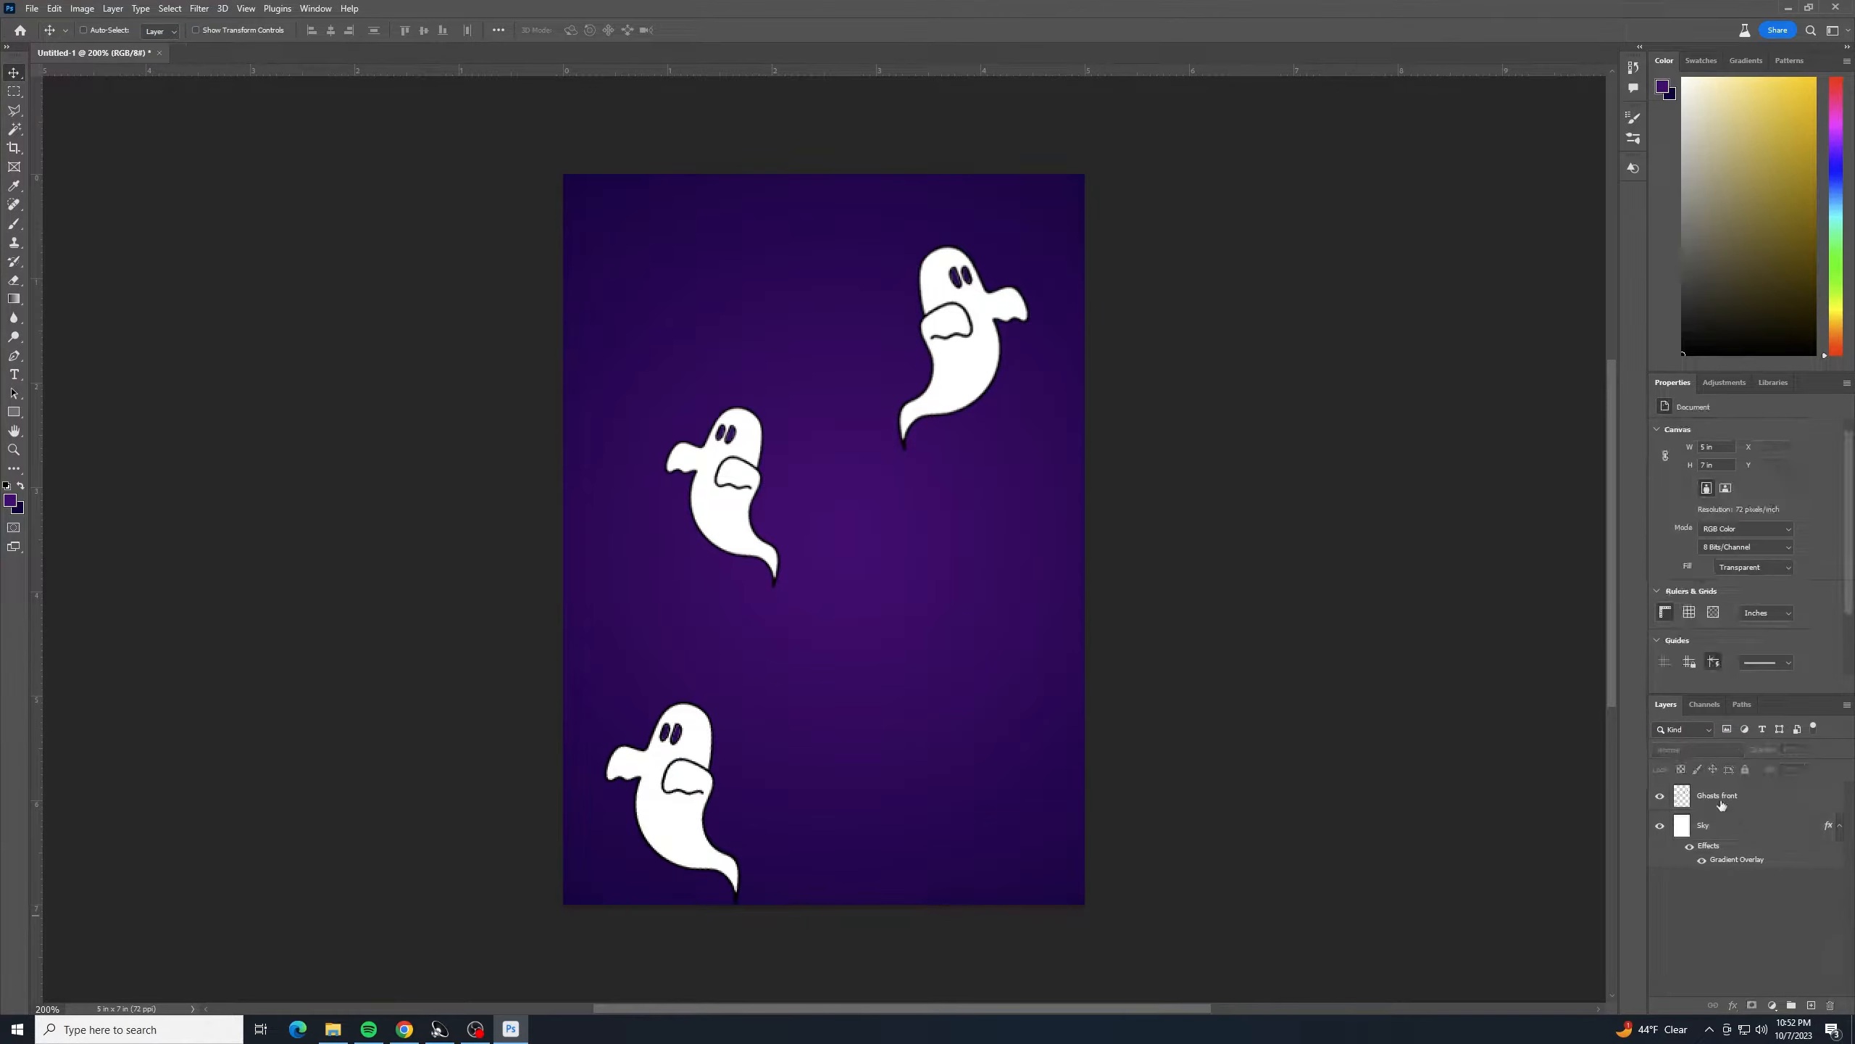
pyautogui.rightClick(1750, 796)
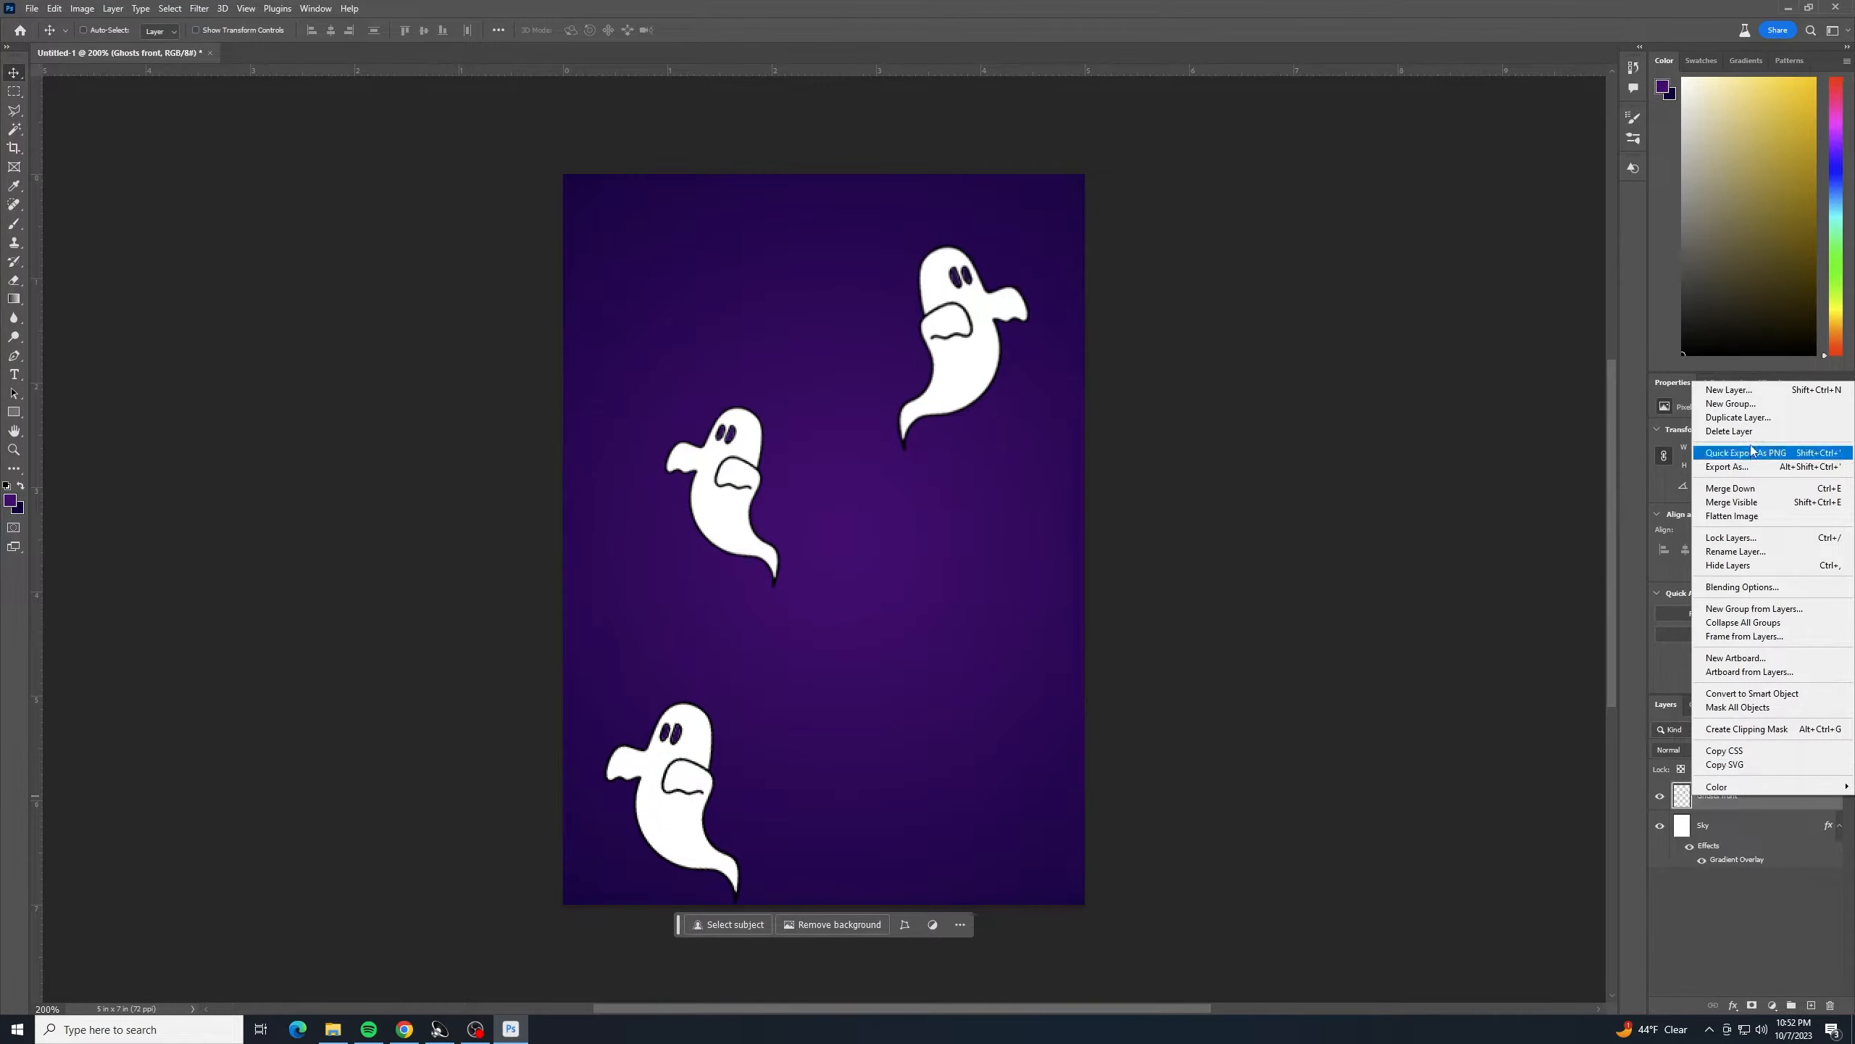
pyautogui.click(1756, 418)
pyautogui.click(1046, 300)
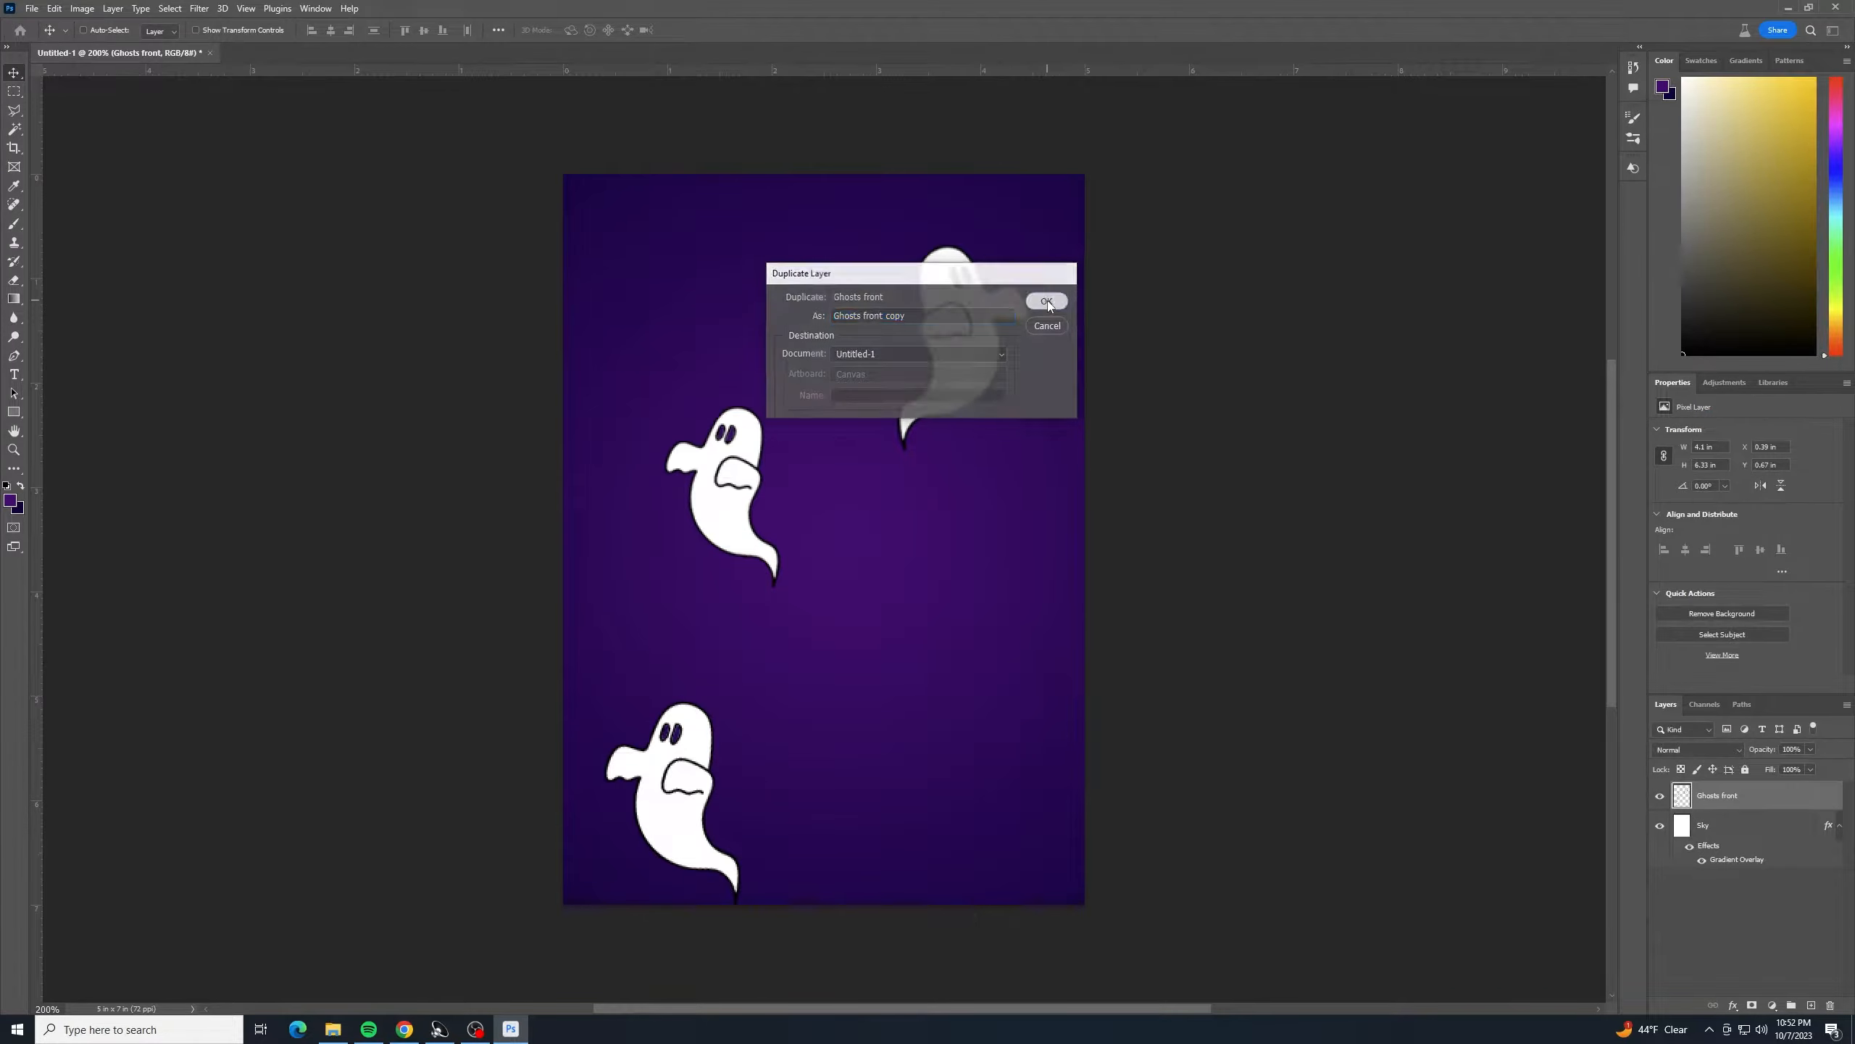
pyautogui.moveTo(1756, 796); pyautogui.dragTo(1742, 828)
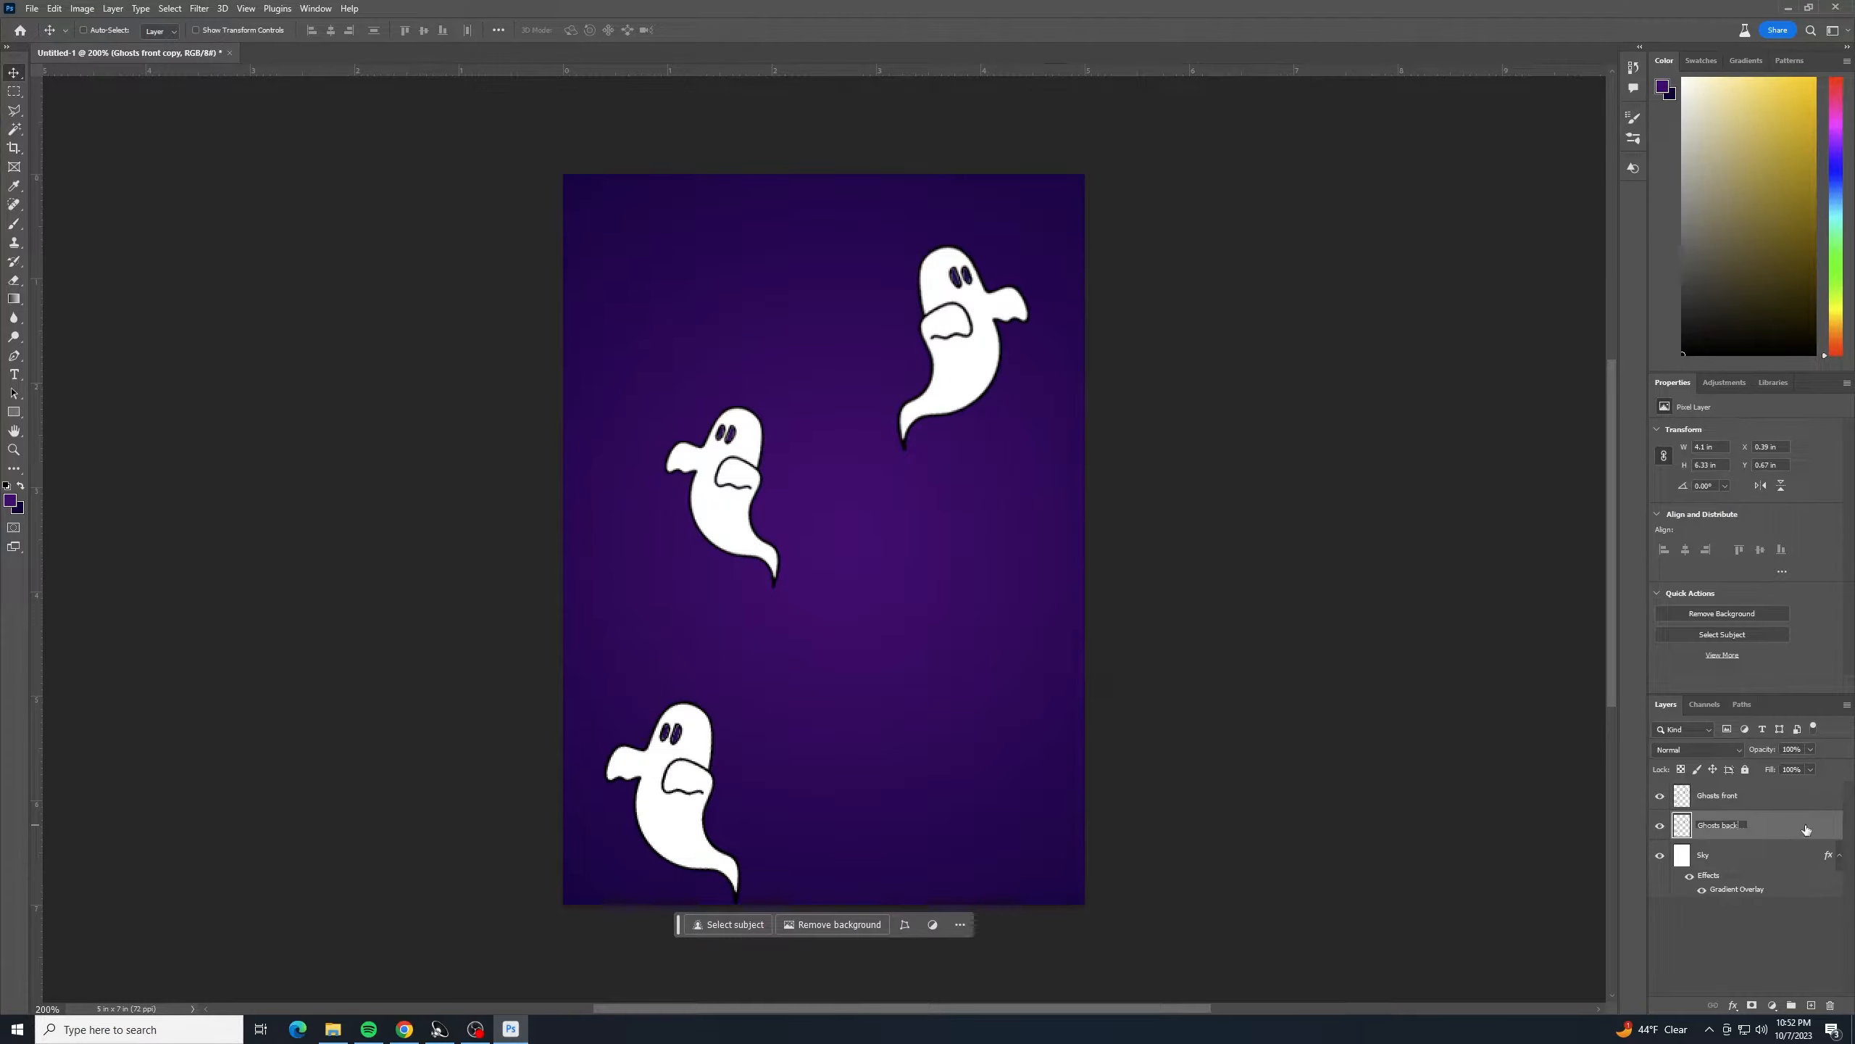
pyautogui.press('Return')
# - On the Ghosts back layer, scale the upper-right ghost copy to 66%, rotate it about 12° counterclockwise, and place it in the lower-right area
pyautogui.click(13, 91)
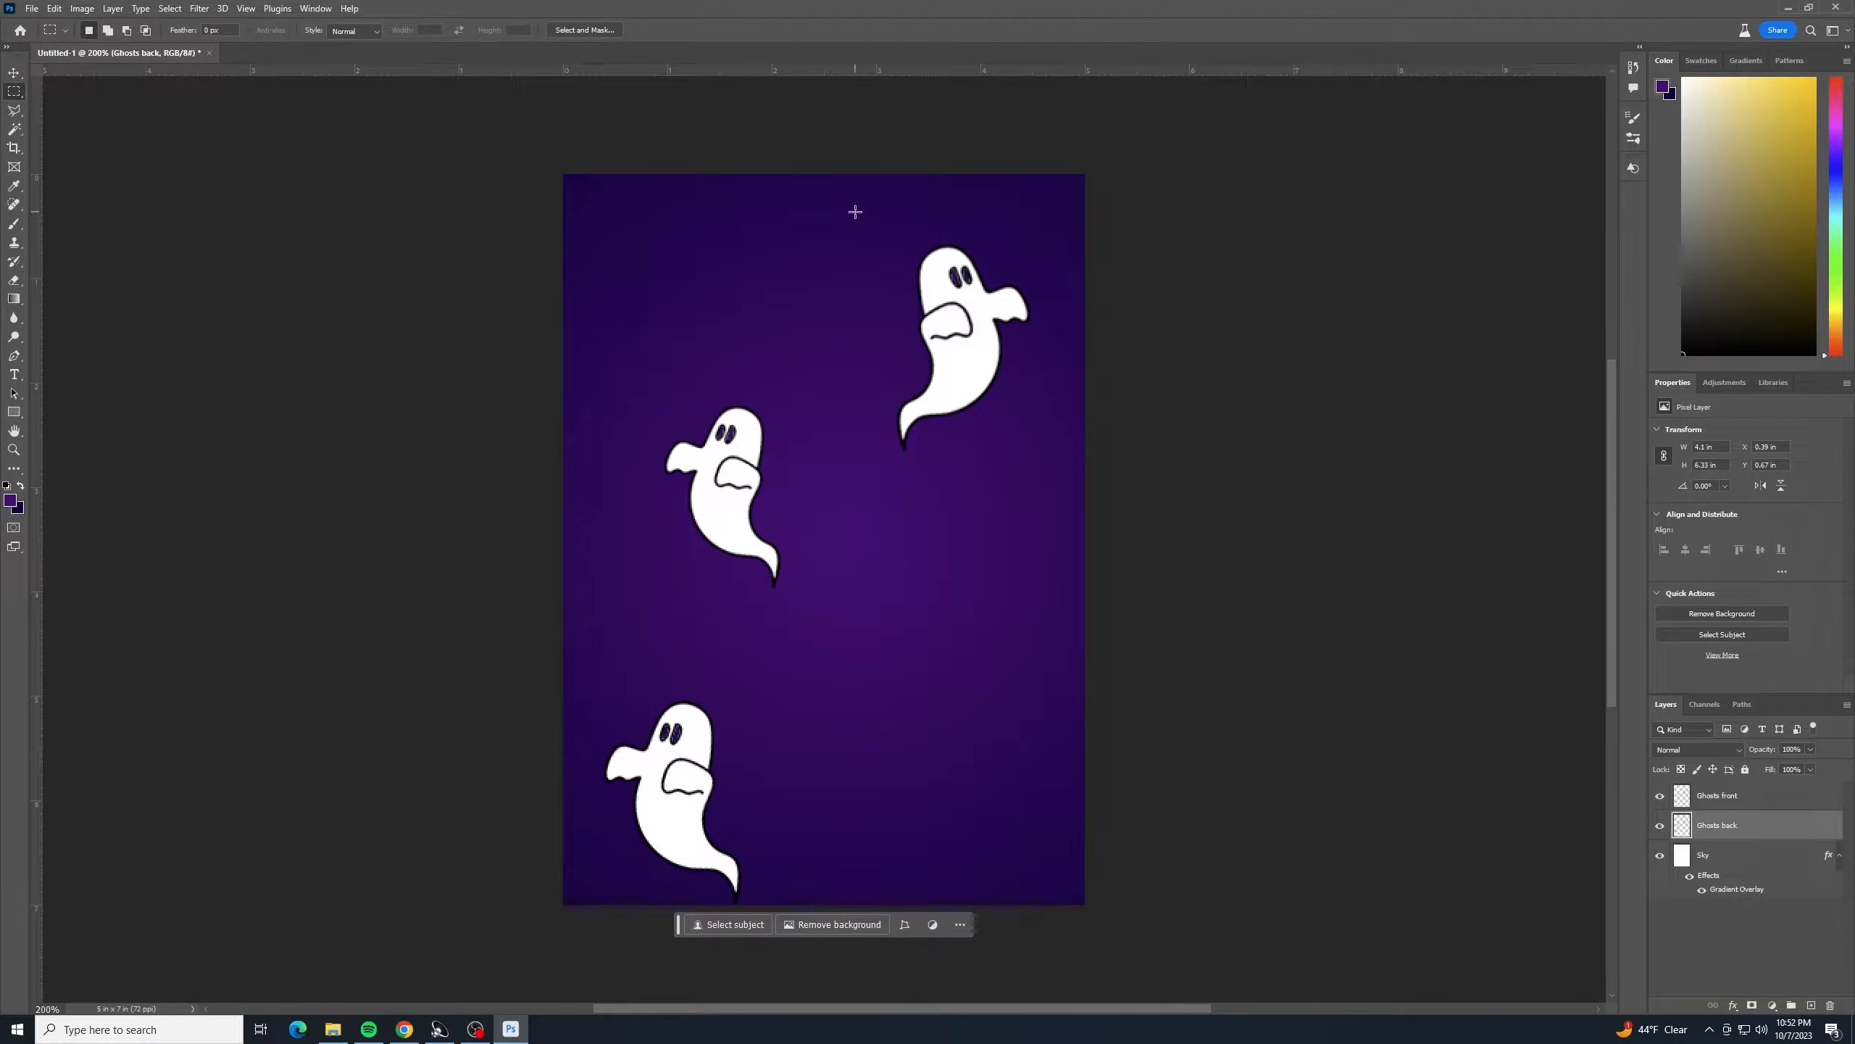
pyautogui.moveTo(855, 211); pyautogui.dragTo(1052, 490)
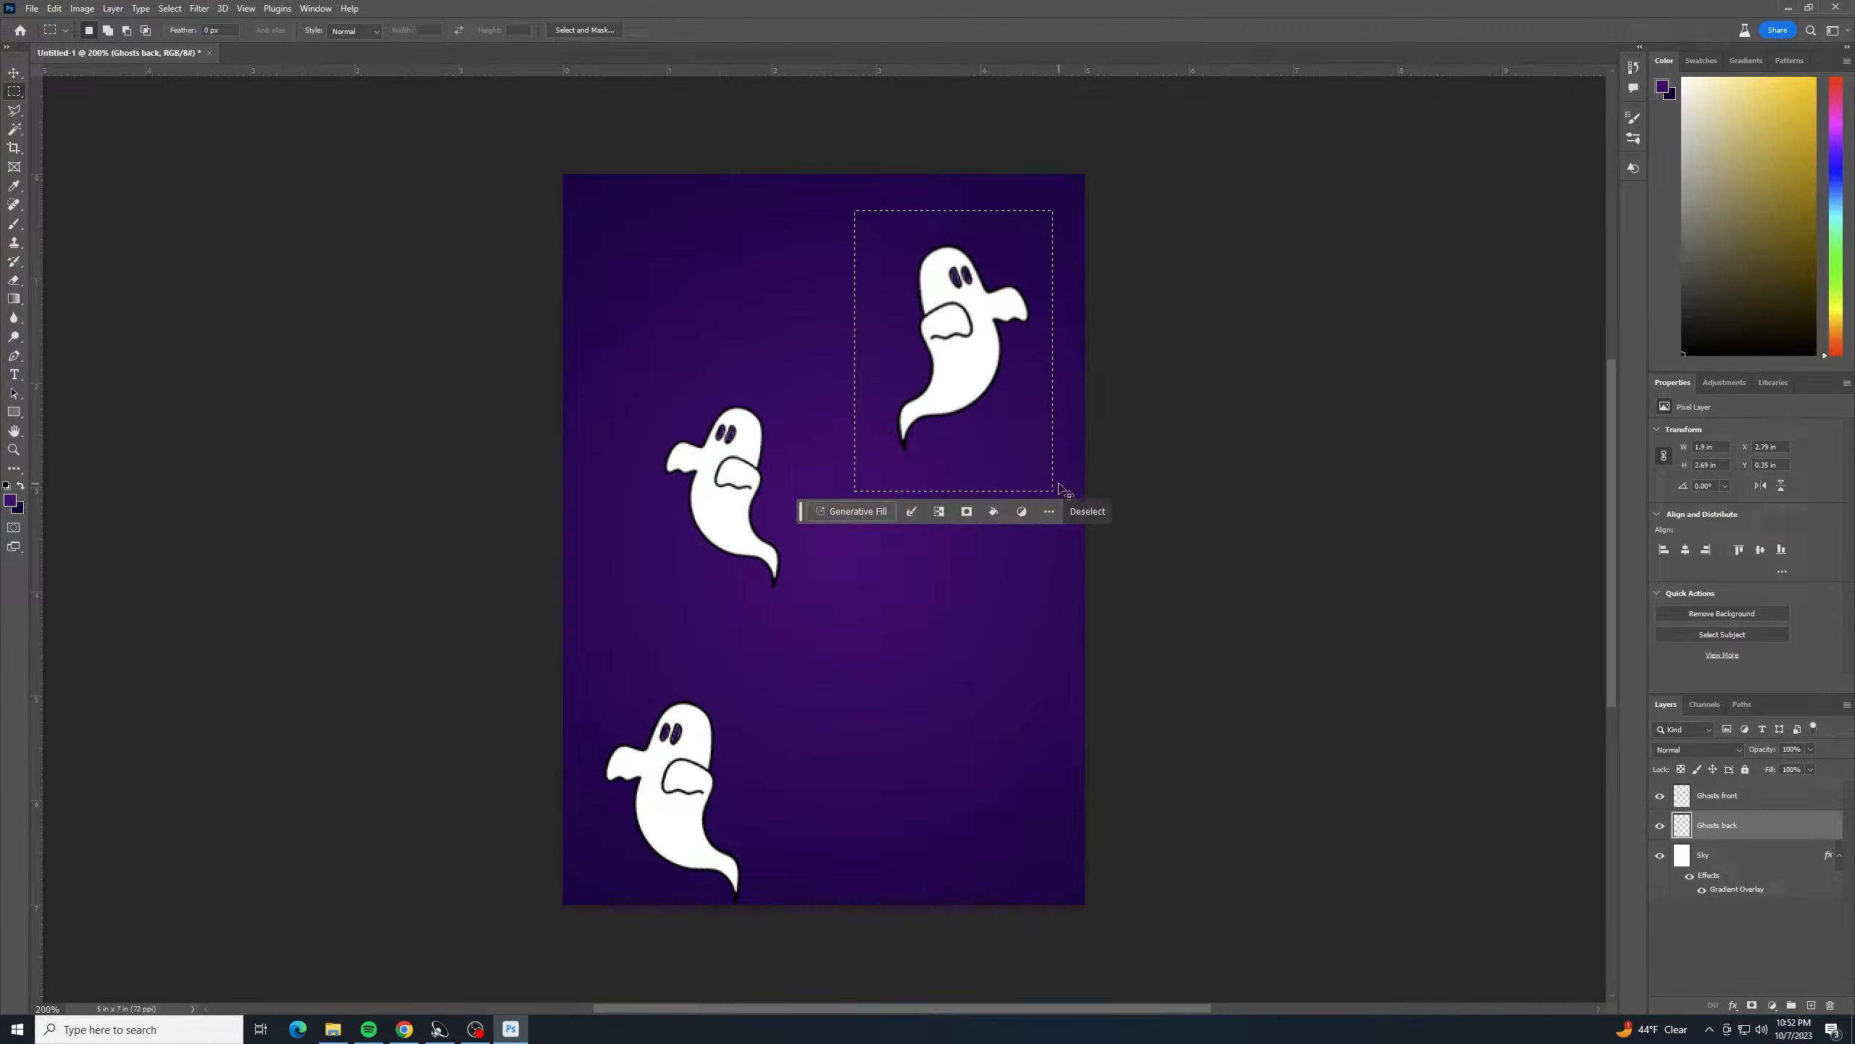
pyautogui.hotkey('ctrl', 't')
pyautogui.moveTo(1015, 298); pyautogui.dragTo(1005, 603)
pyautogui.moveTo(1045, 521); pyautogui.dragTo(969, 609)
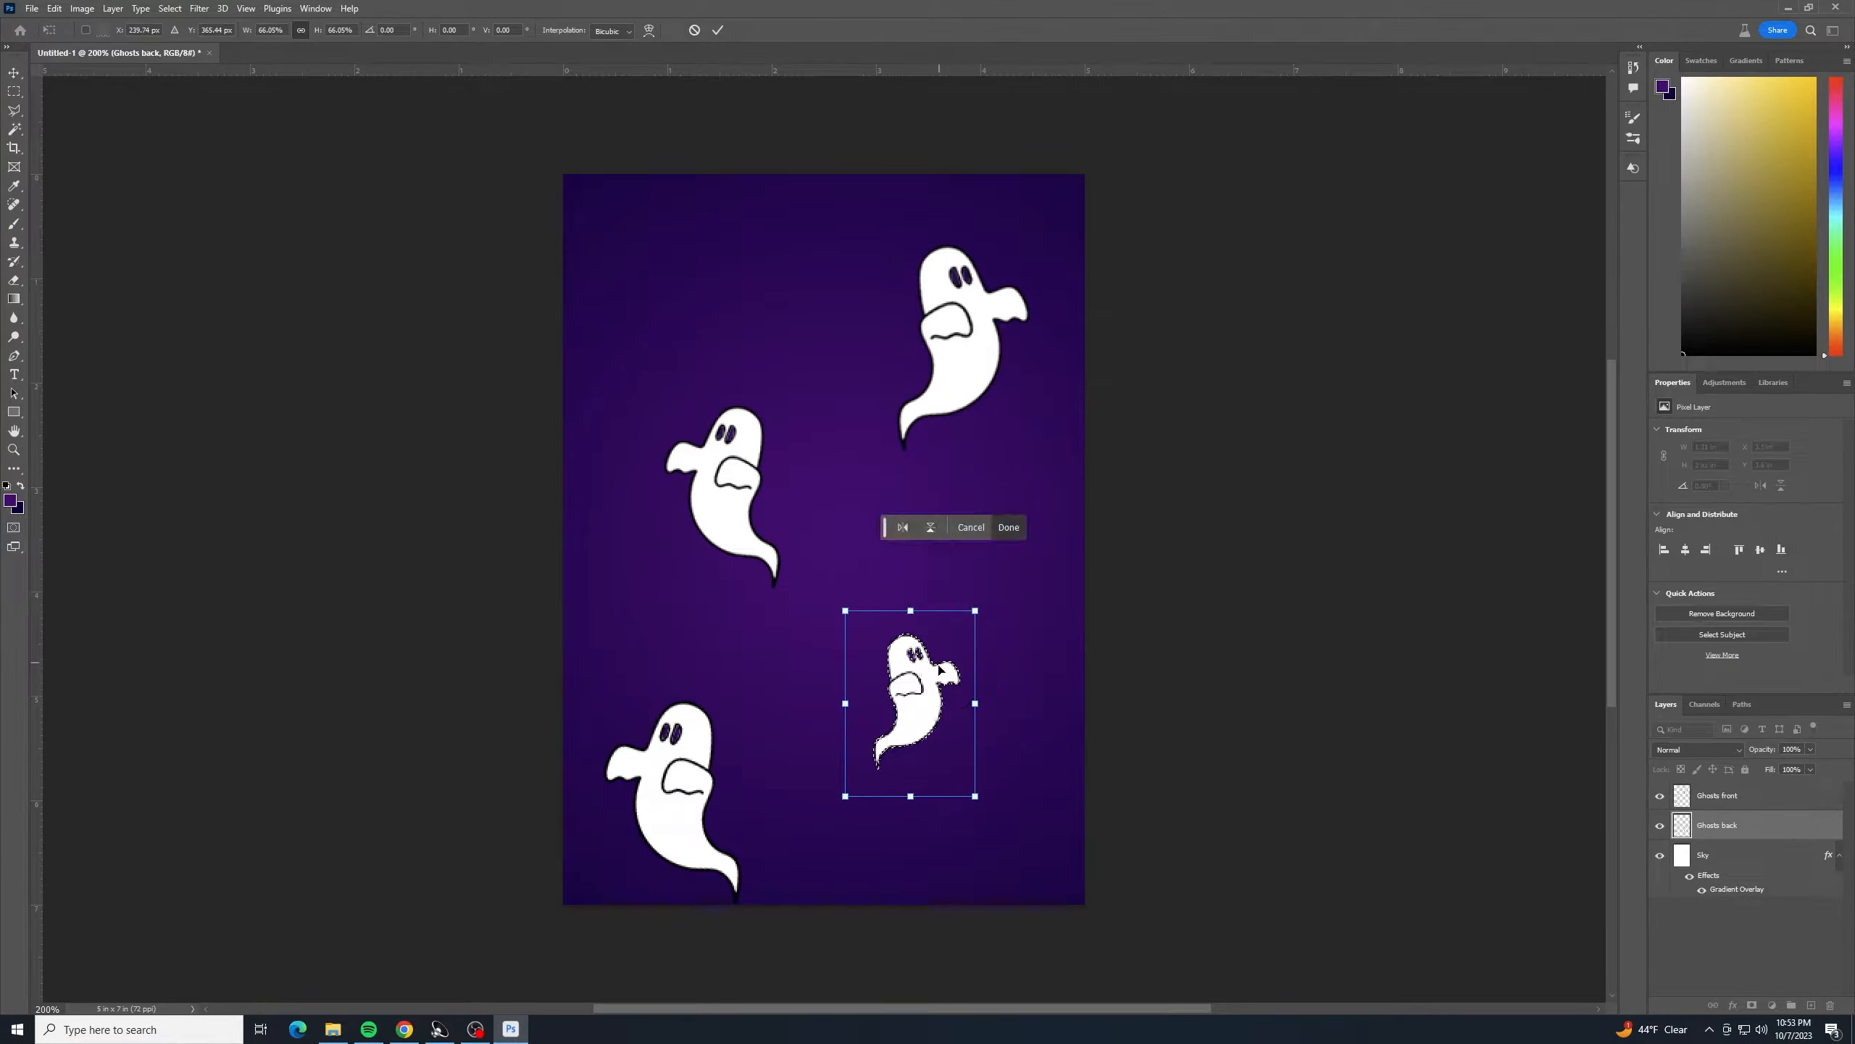
pyautogui.moveTo(941, 676); pyautogui.dragTo(987, 613)
pyautogui.moveTo(1066, 671); pyautogui.dragTo(919, 709)
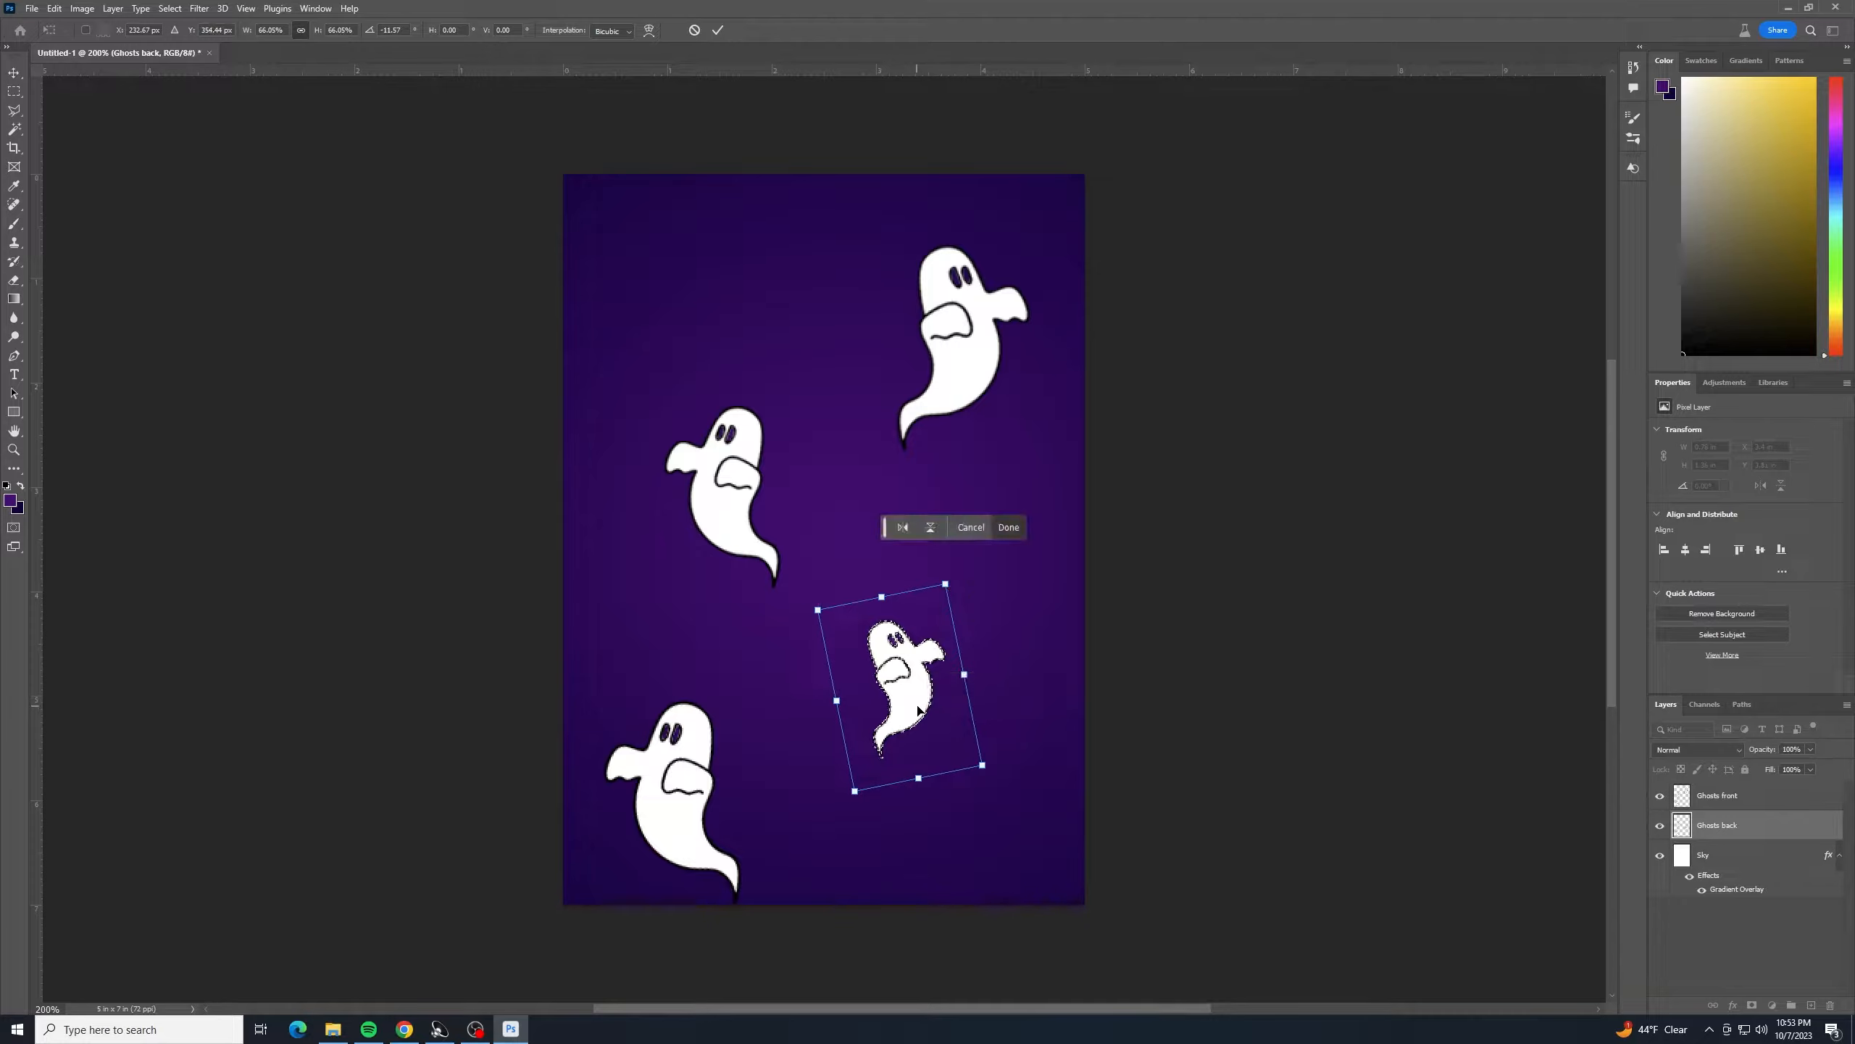
pyautogui.press('Return')
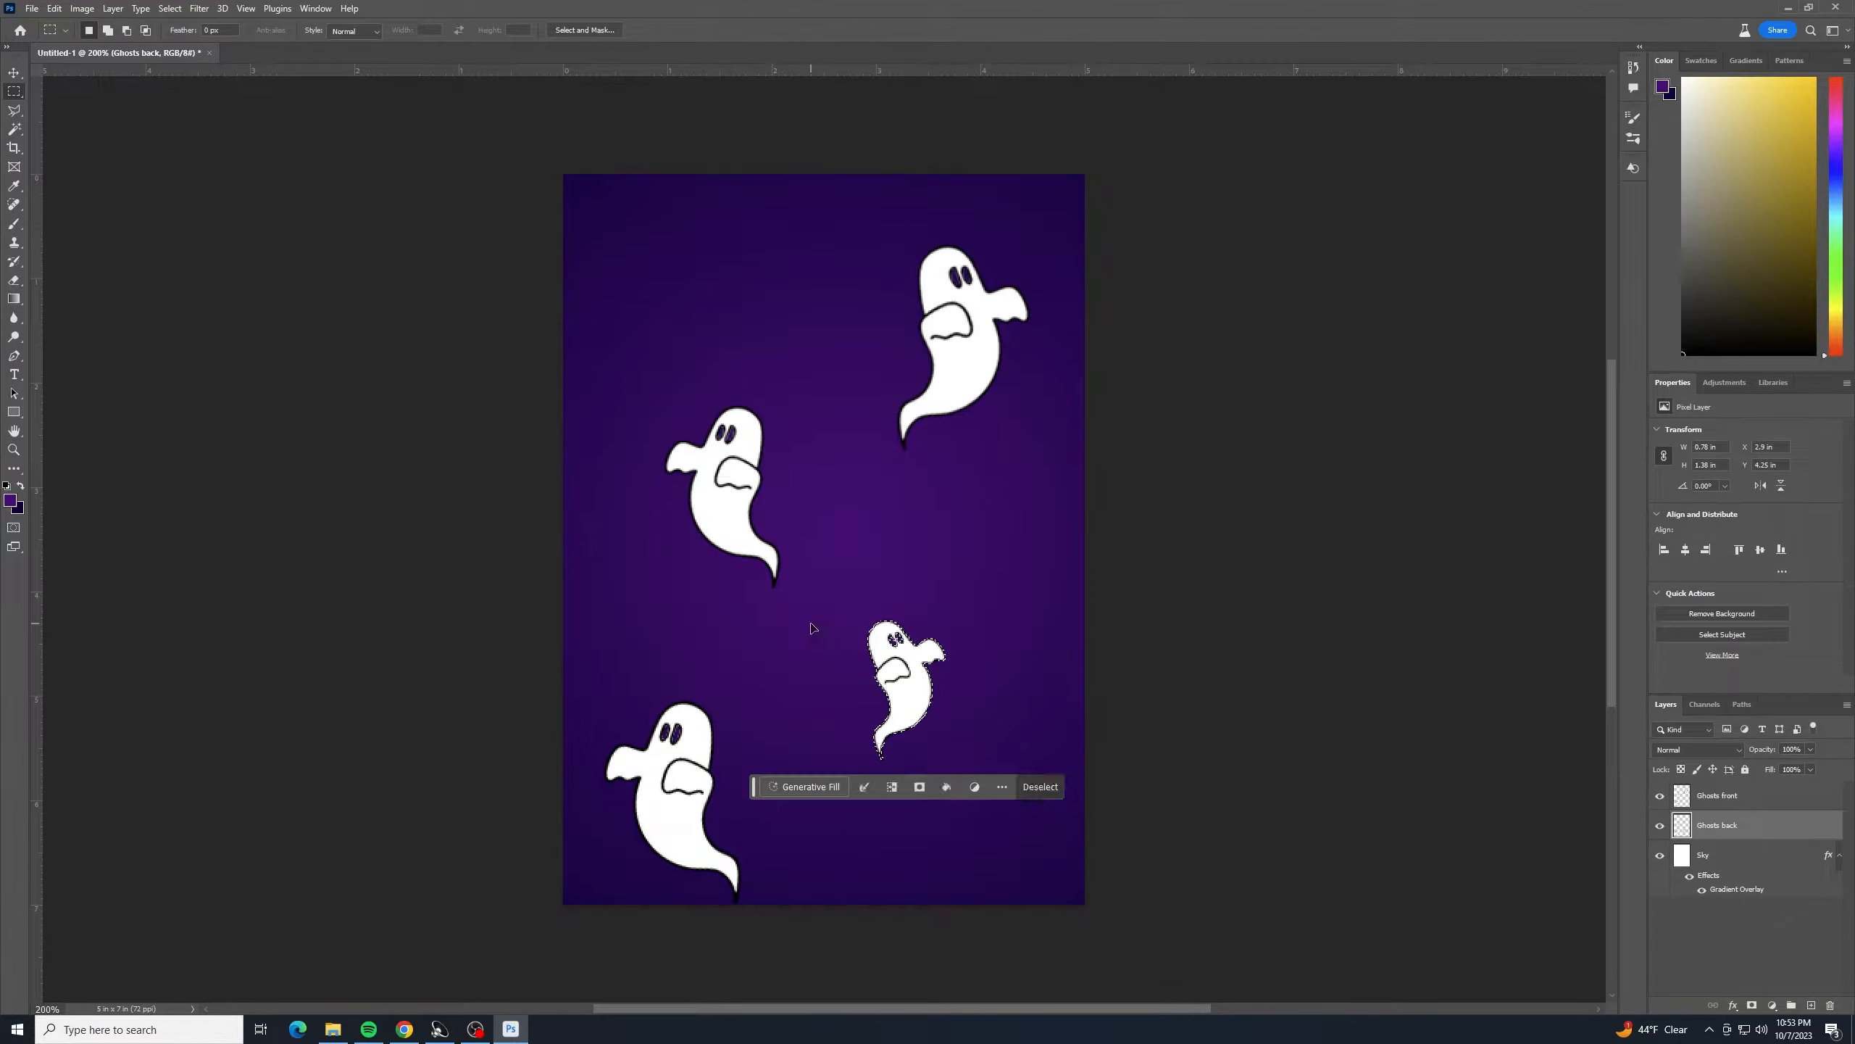
pyautogui.hotkey('ctrl', 'd')
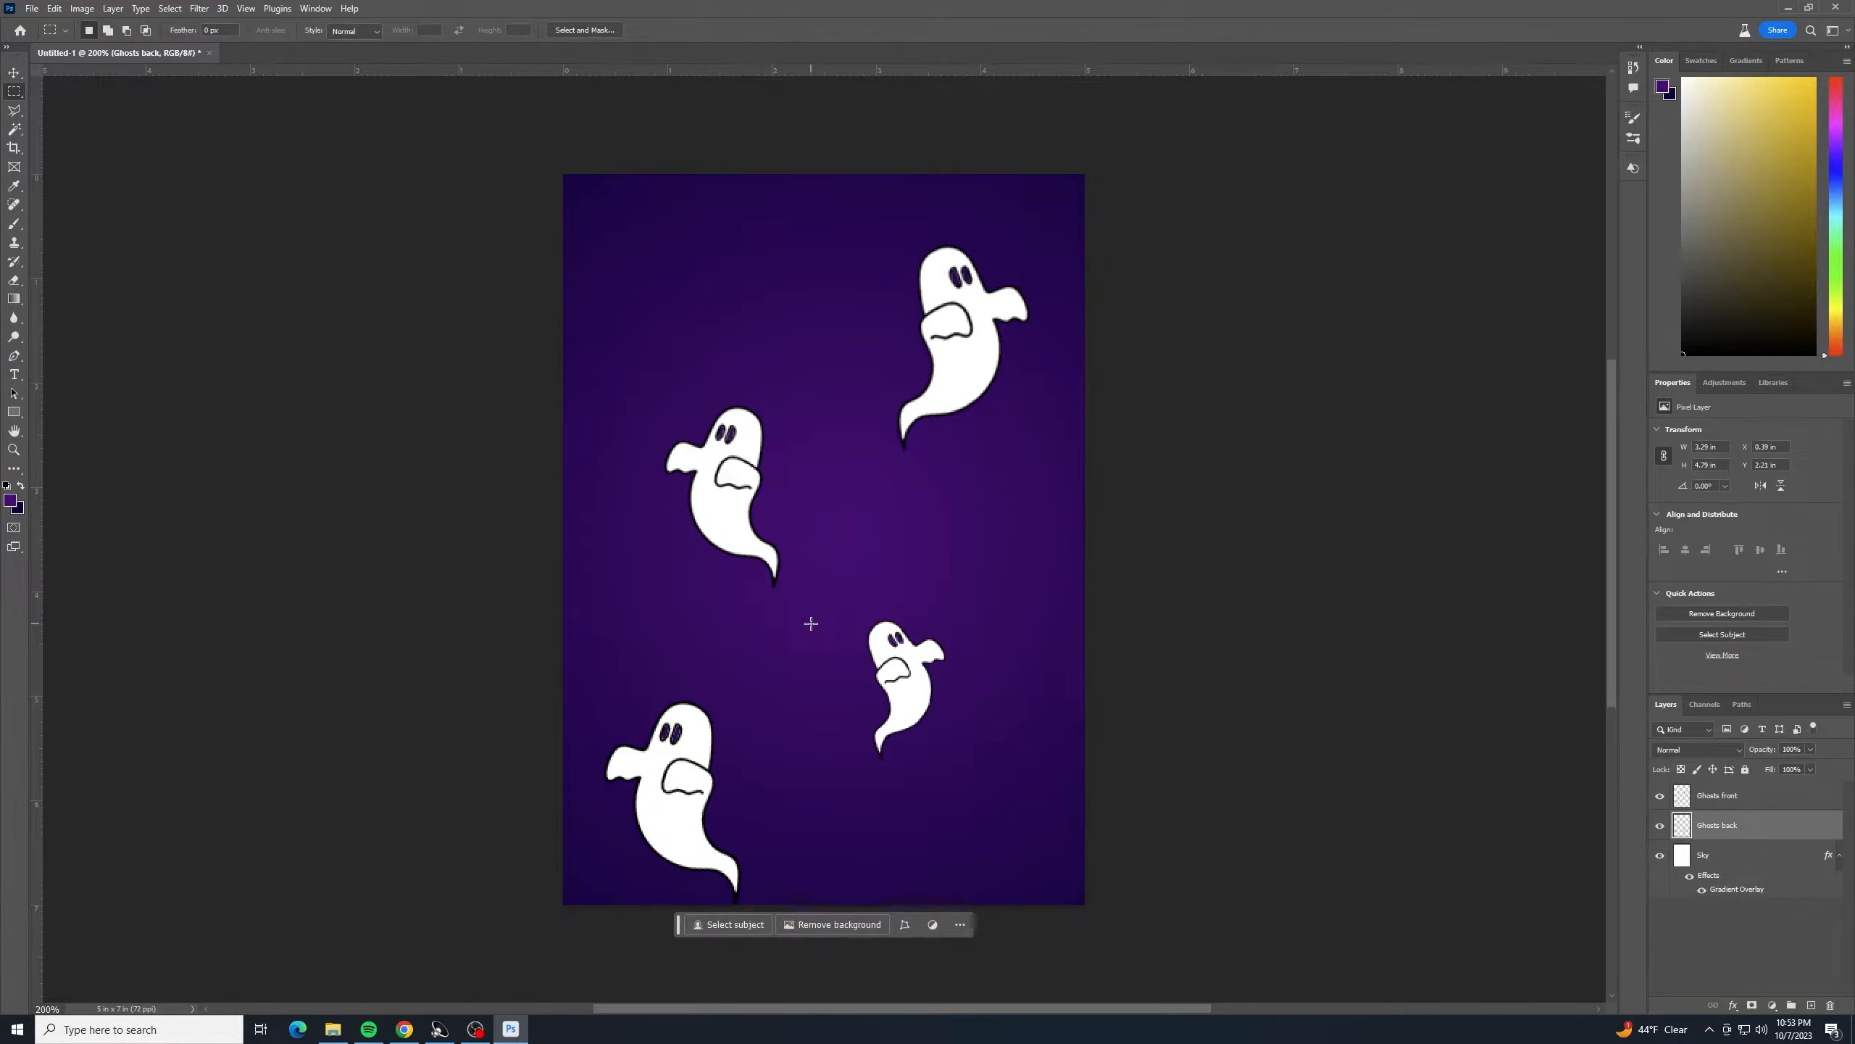
pyautogui.rightClick(1787, 823)
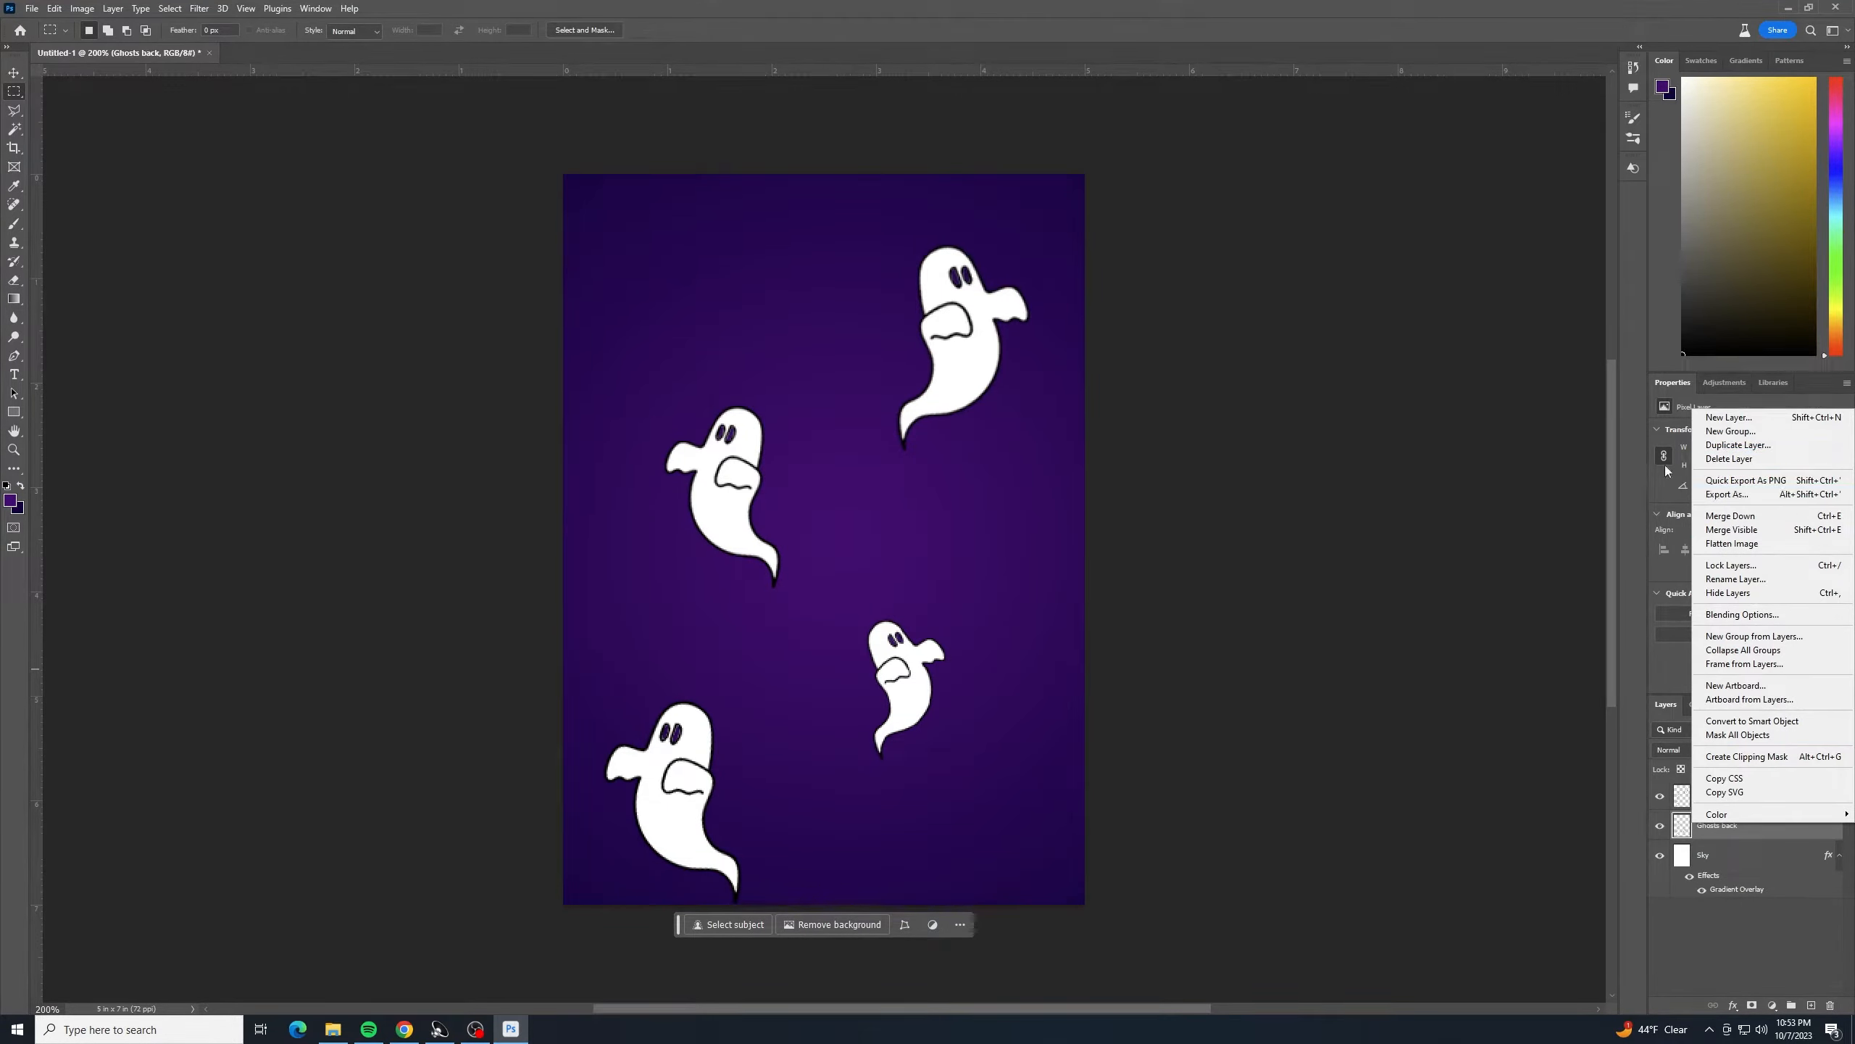
pyautogui.click(1638, 509)
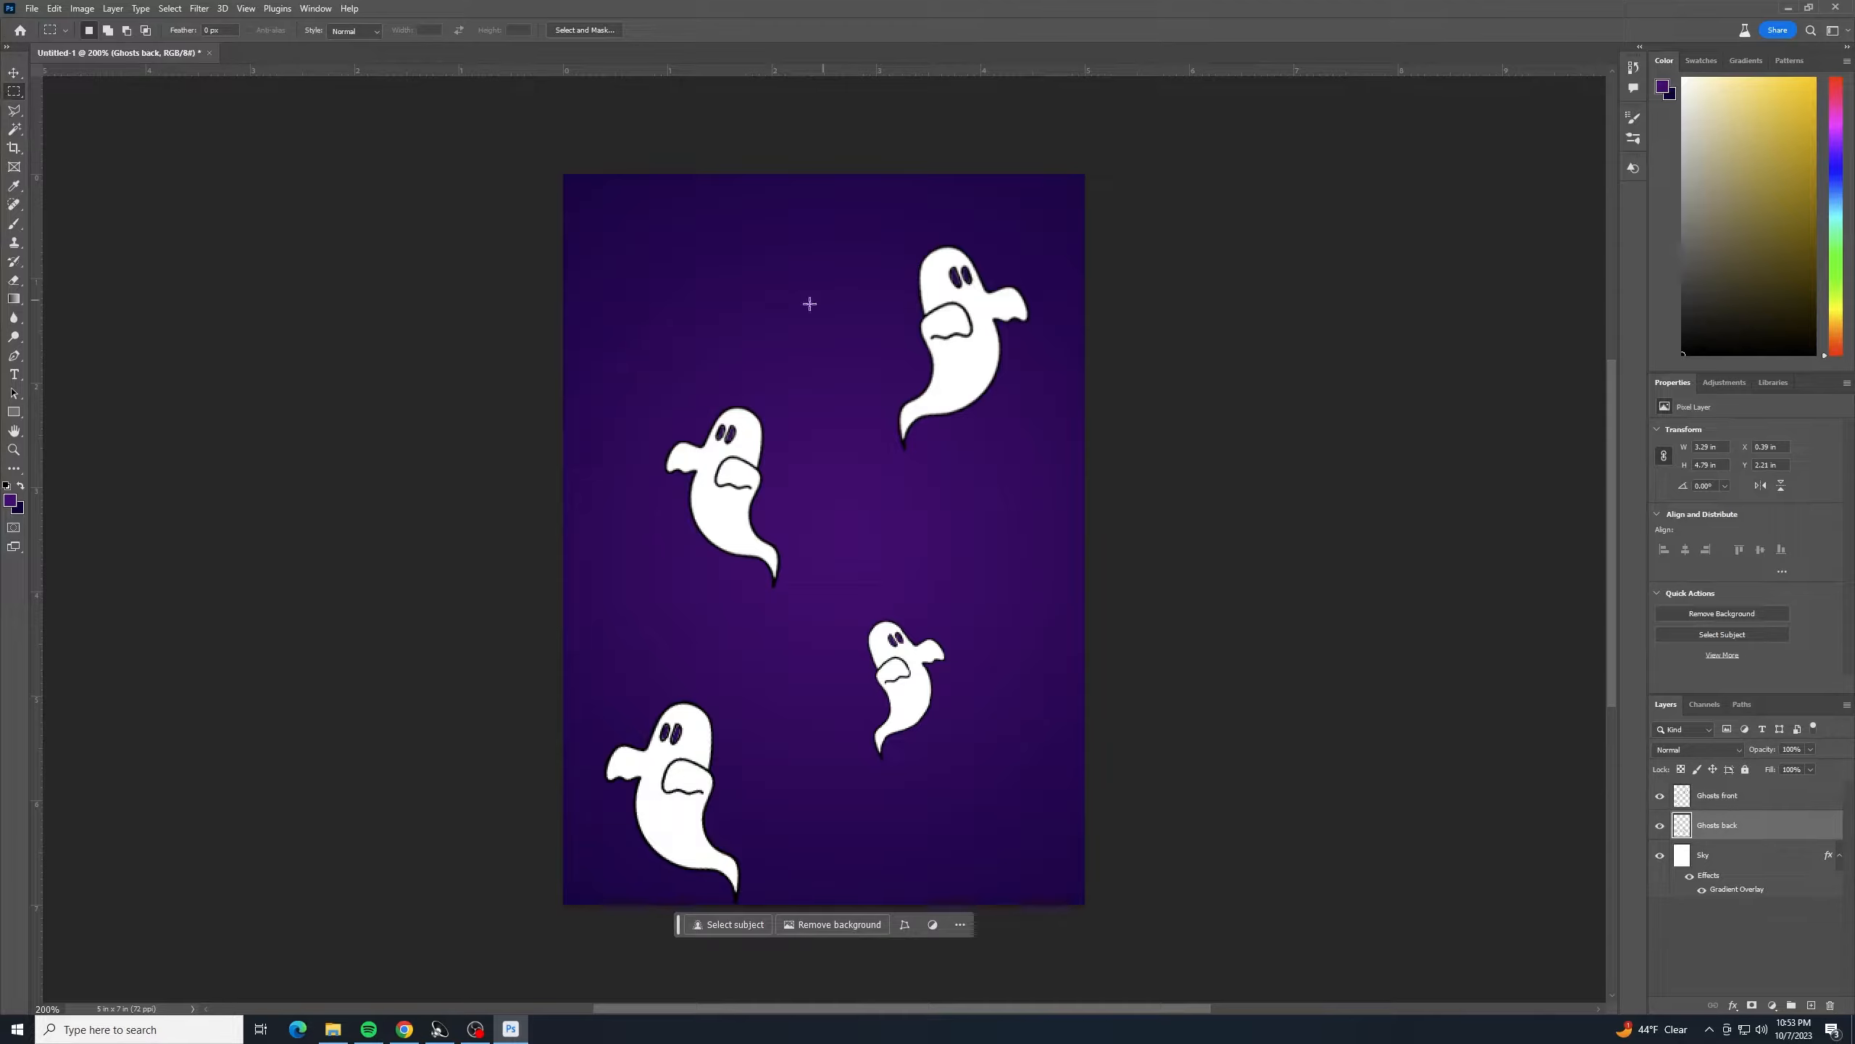
# - Scale the middle ghost copy on Ghosts back to about 60%, rotate it about 5.6° counterclockwise, and place it at the artwork's top edge
pyautogui.moveTo(830, 374); pyautogui.dragTo(629, 608)
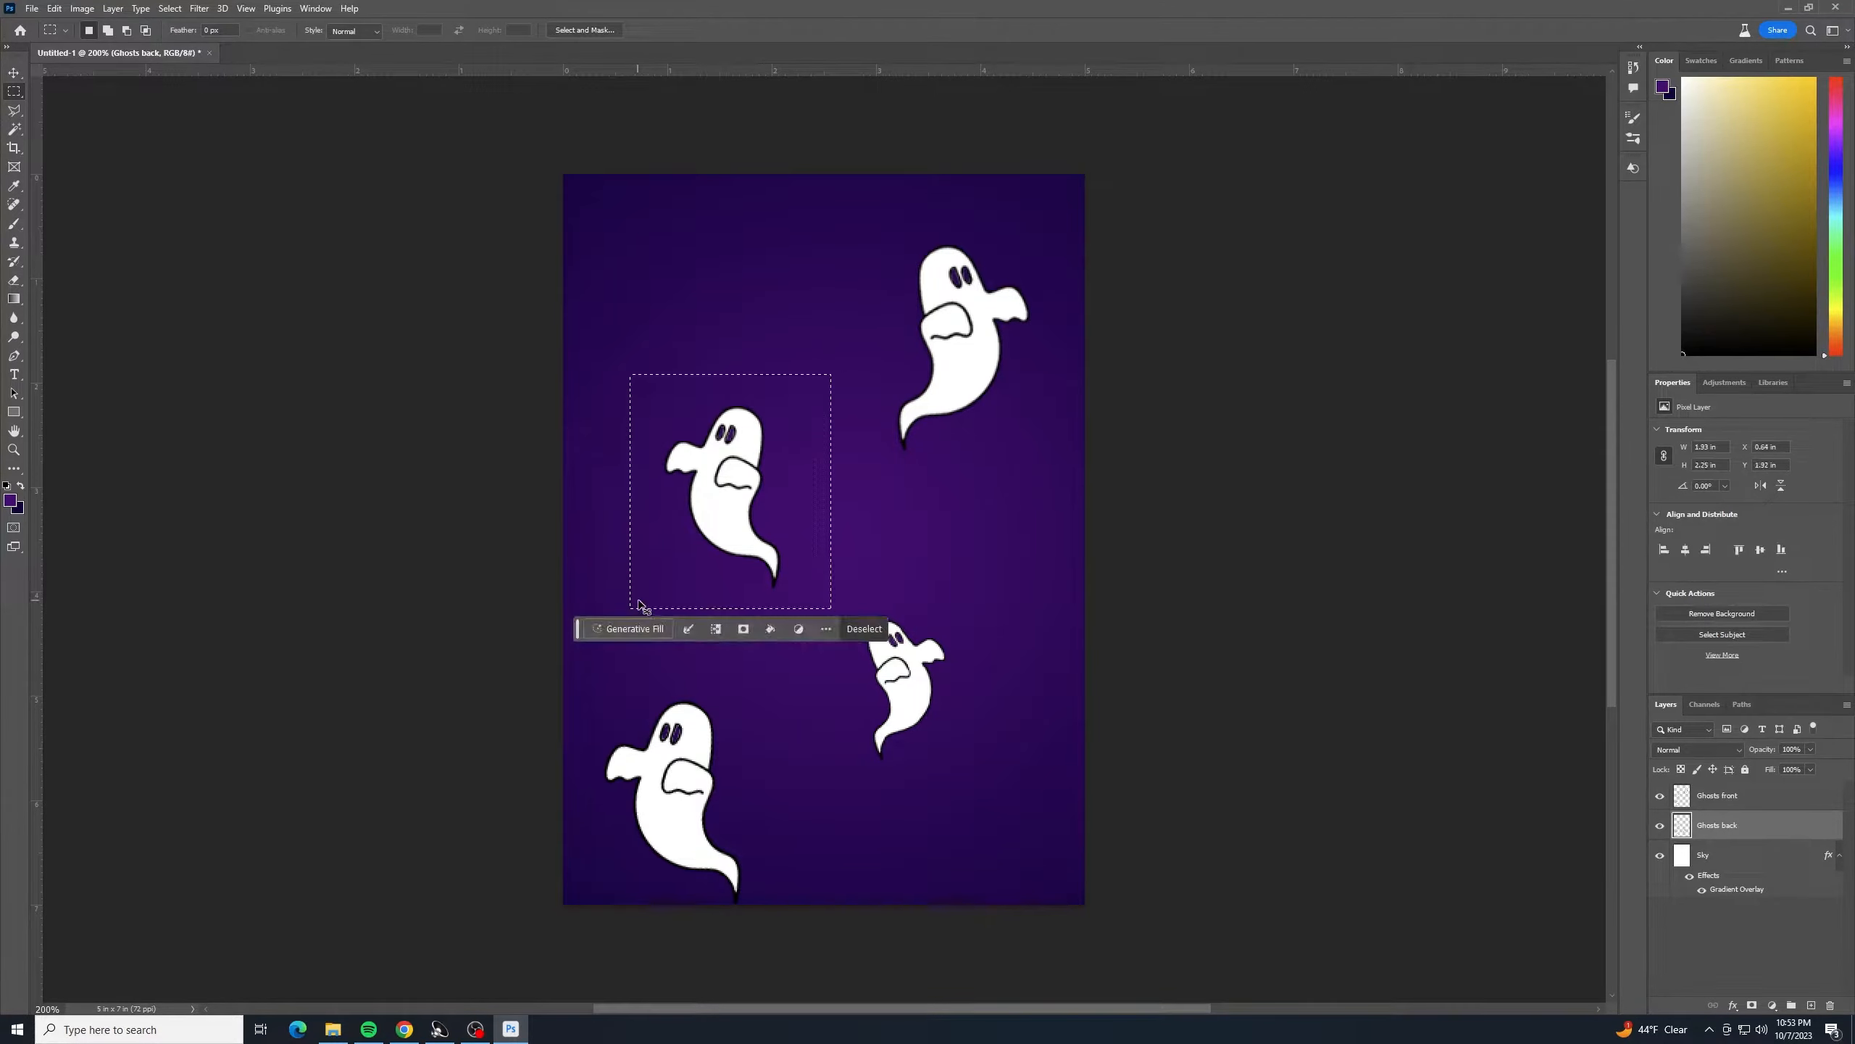
pyautogui.hotkey('ctrl', 't')
pyautogui.moveTo(741, 532); pyautogui.dragTo(829, 390)
pyautogui.moveTo(921, 231); pyautogui.dragTo(781, 289)
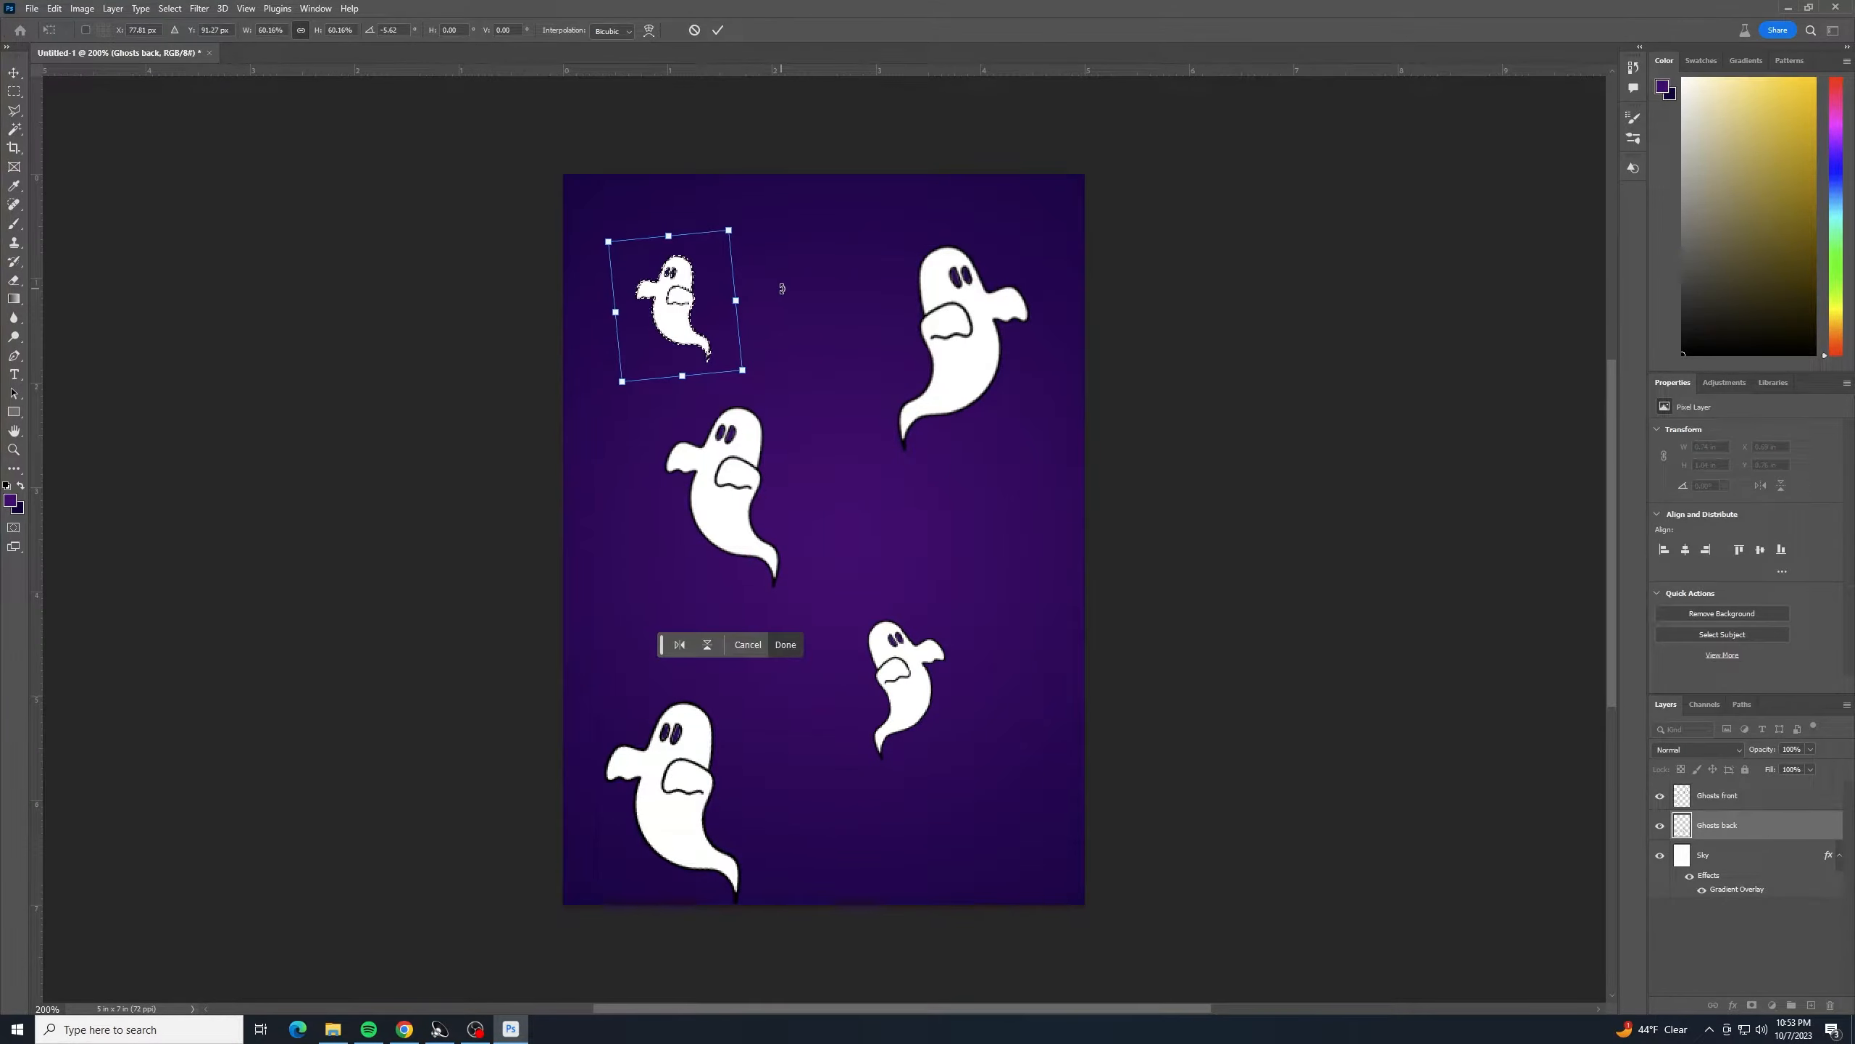
pyautogui.moveTo(690, 342); pyautogui.dragTo(864, 258)
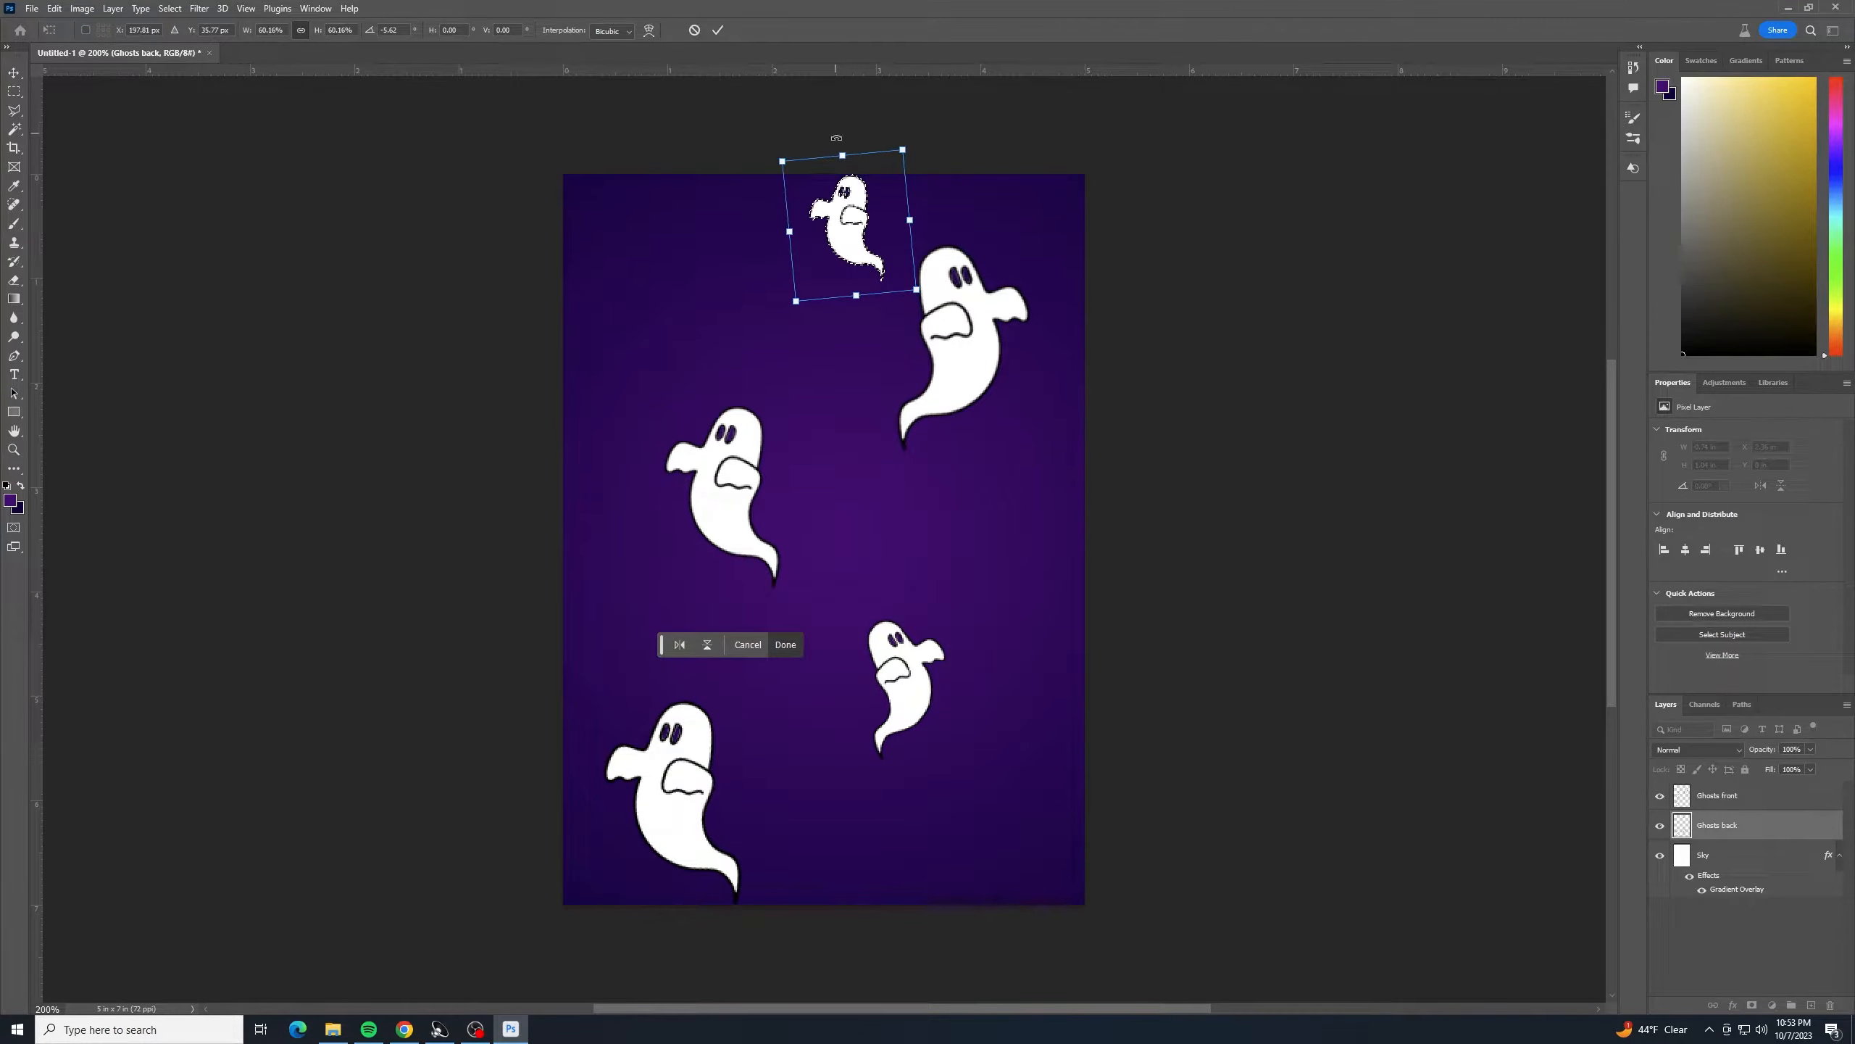
pyautogui.press('Return')
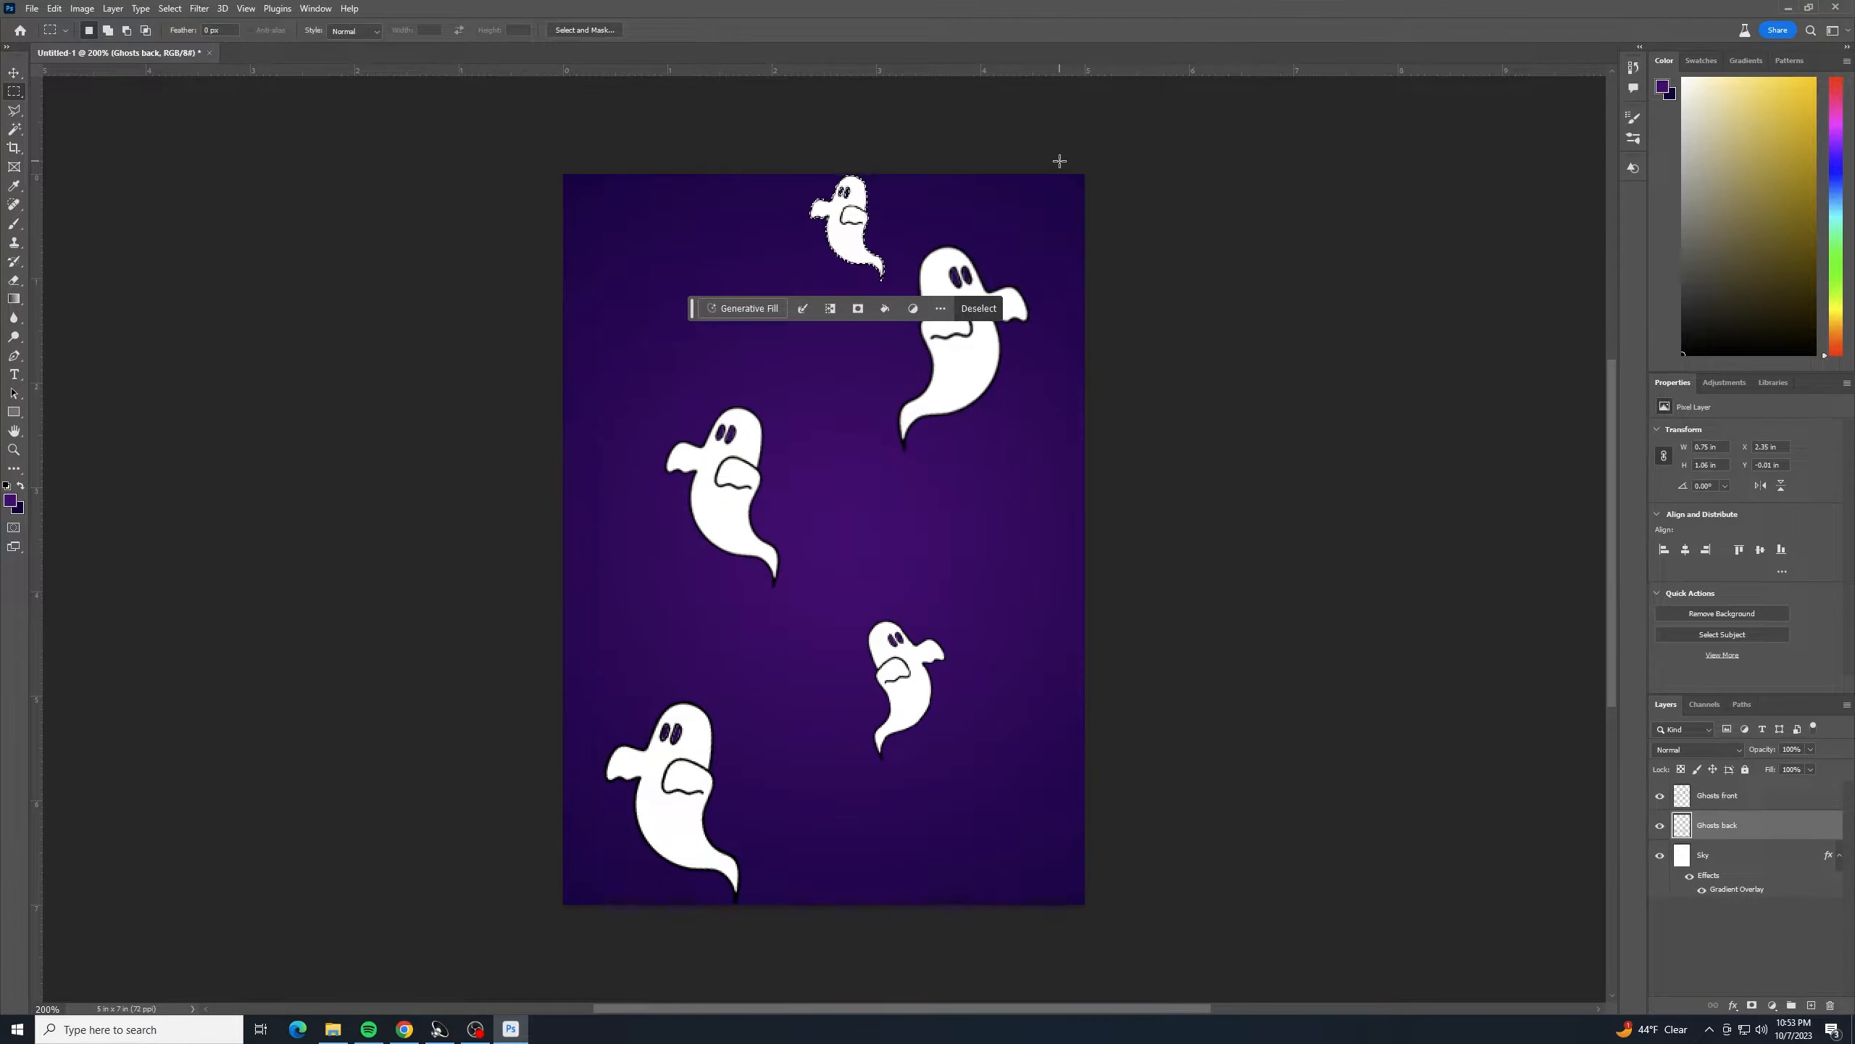
pyautogui.hotkey('ctrl', 'd')
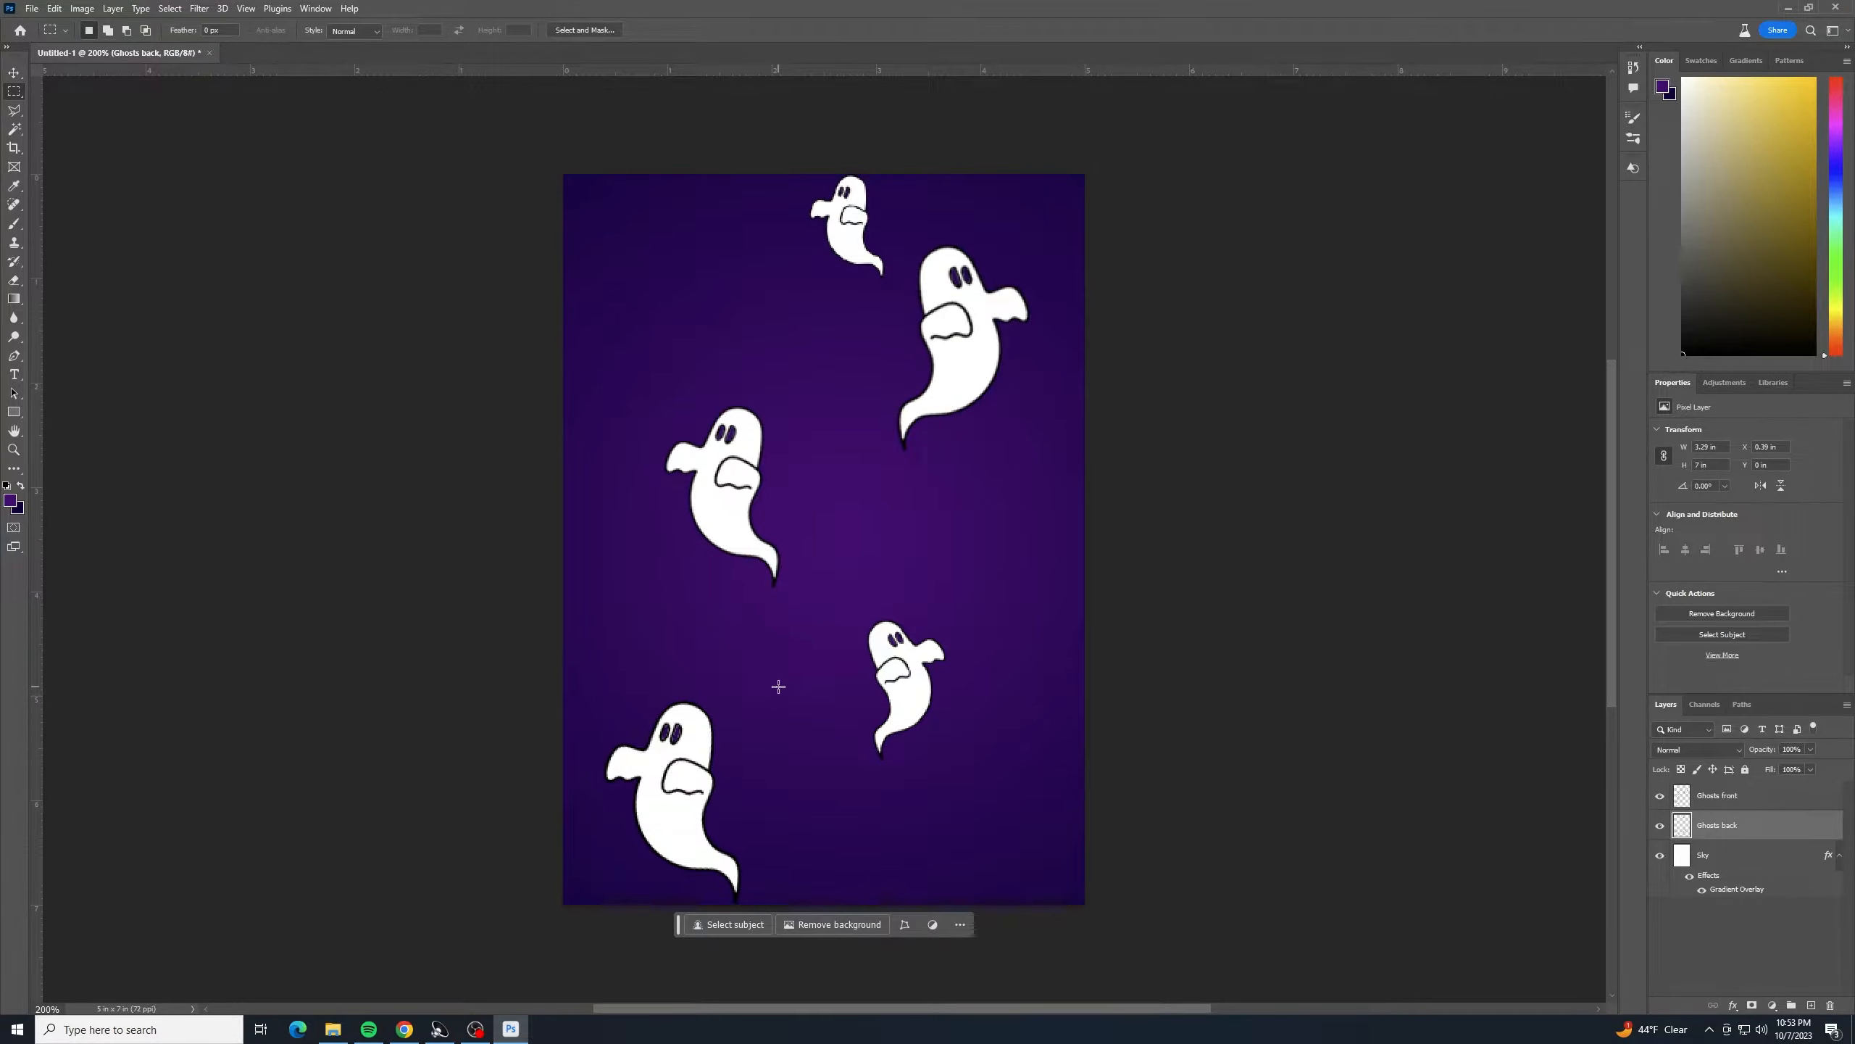
# - Scale the lower-left ghost copy on Ghosts back to about 50% and move it to the artwork's upper-left area
pyautogui.moveTo(778, 686); pyautogui.dragTo(567, 930)
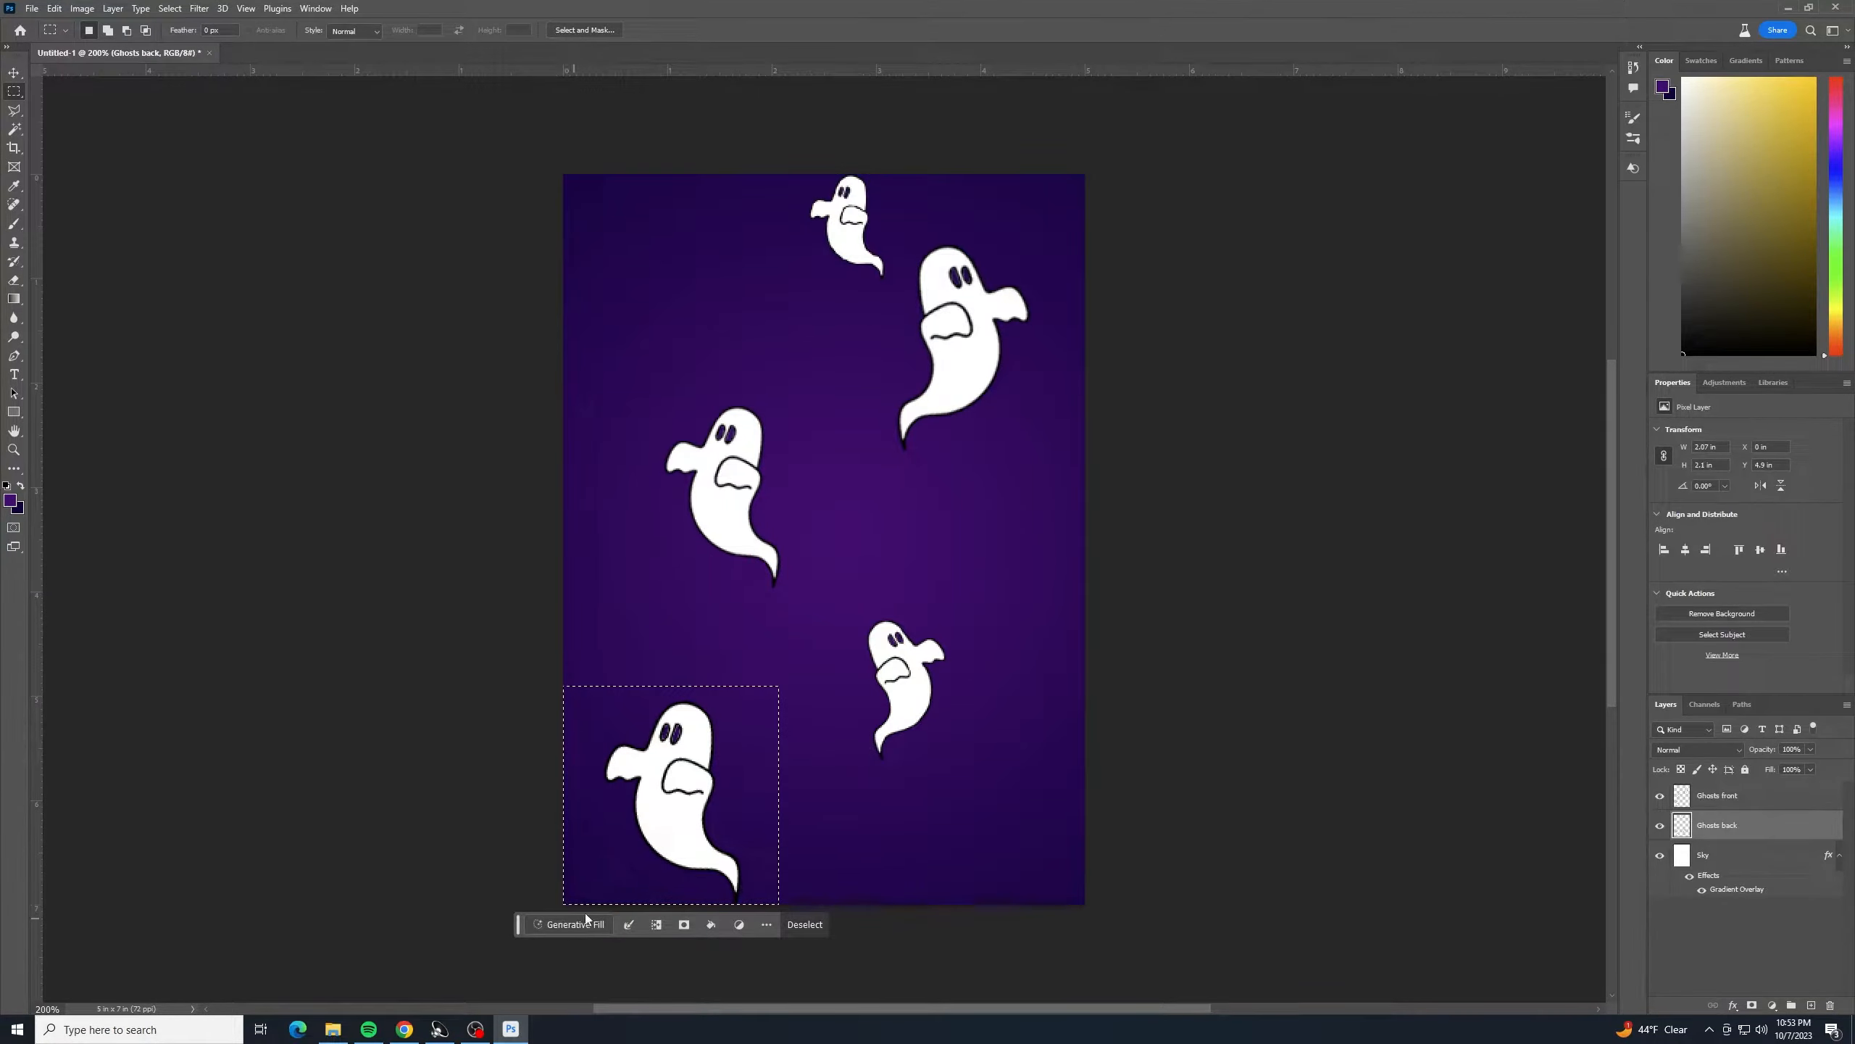
pyautogui.hotkey('ctrl', 't')
pyautogui.moveTo(690, 838); pyautogui.dragTo(997, 572)
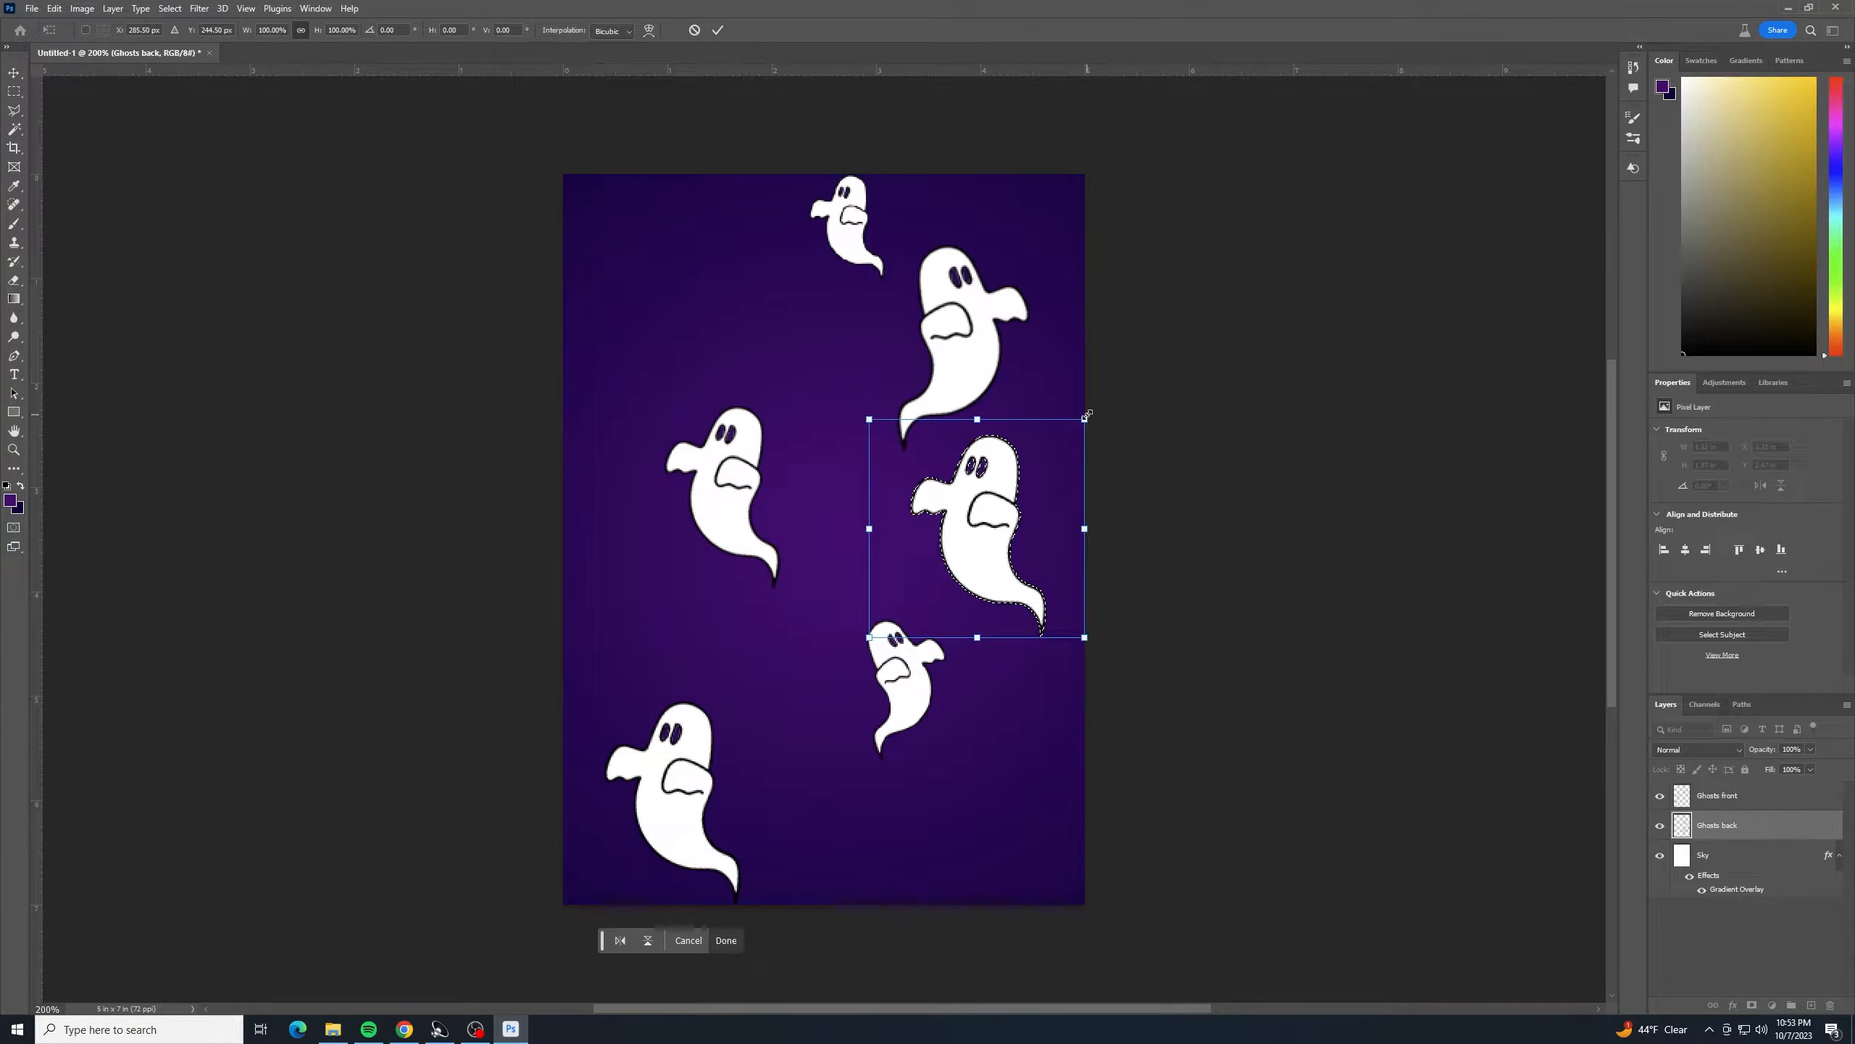
pyautogui.moveTo(1085, 418); pyautogui.dragTo(659, 299)
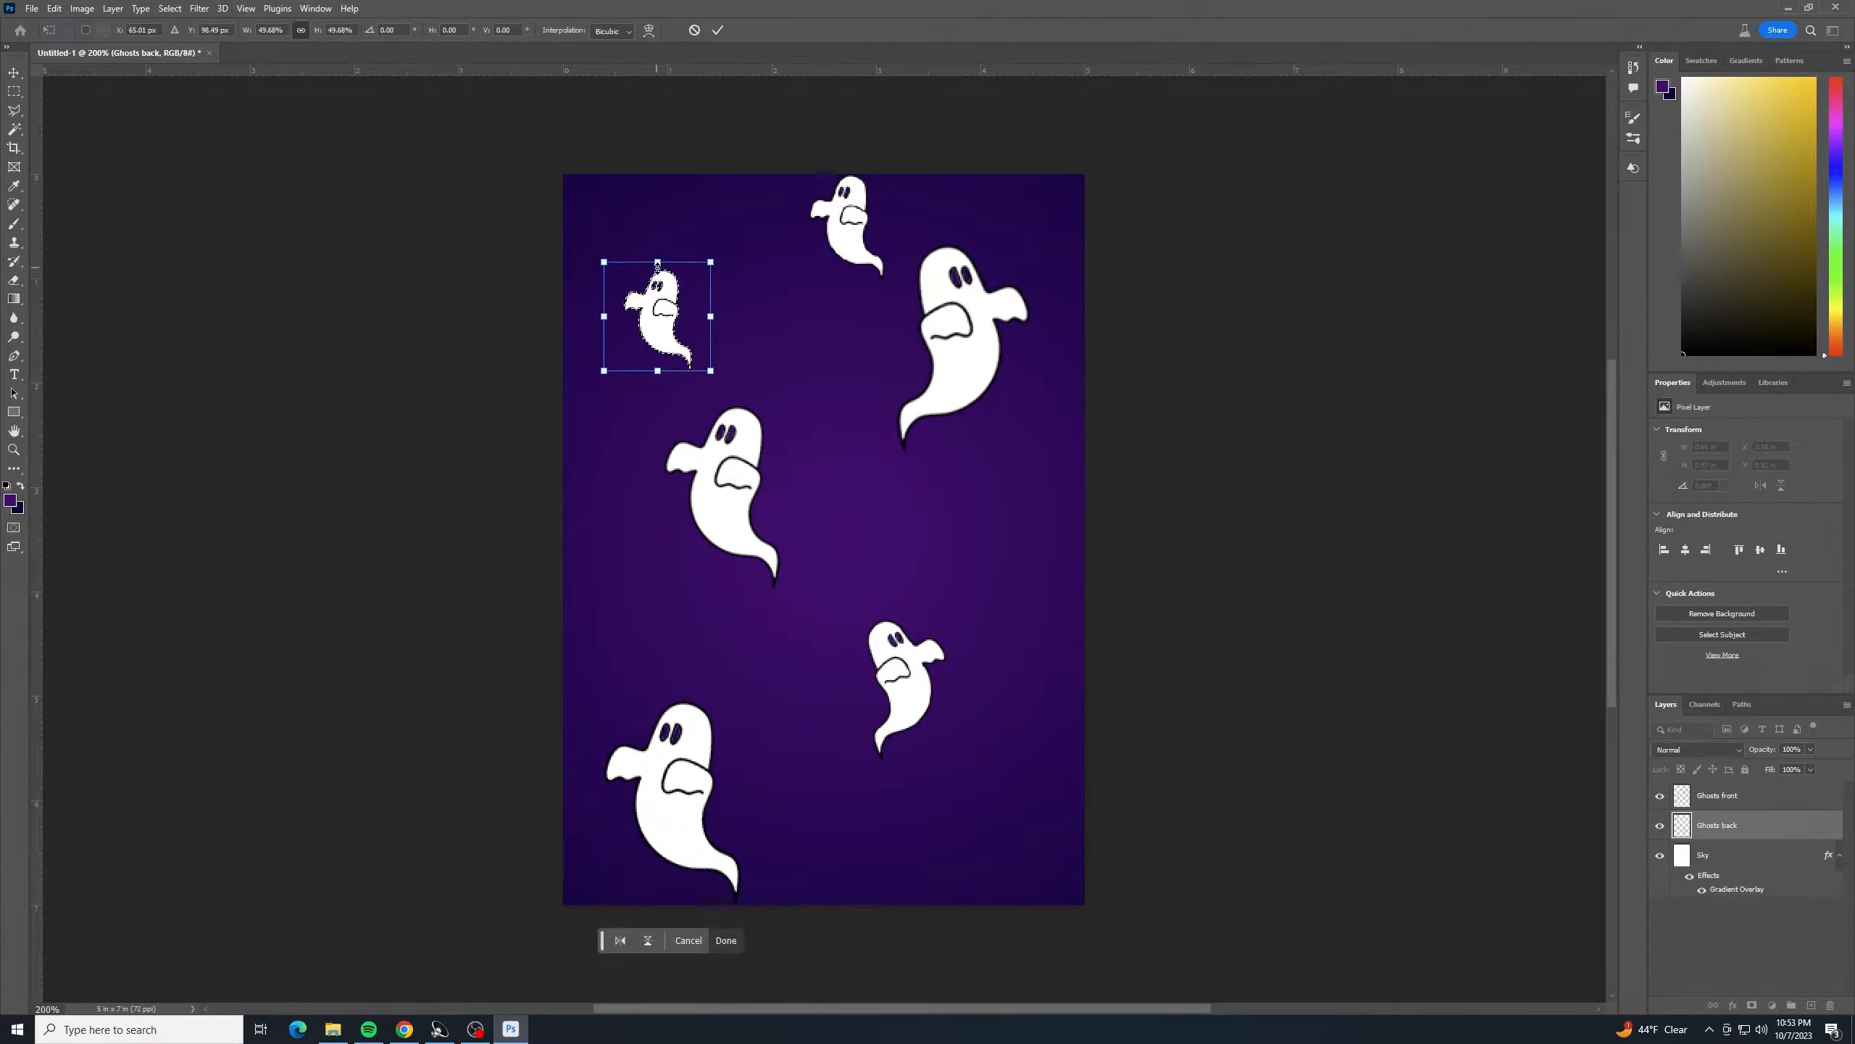
pyautogui.press('Return')
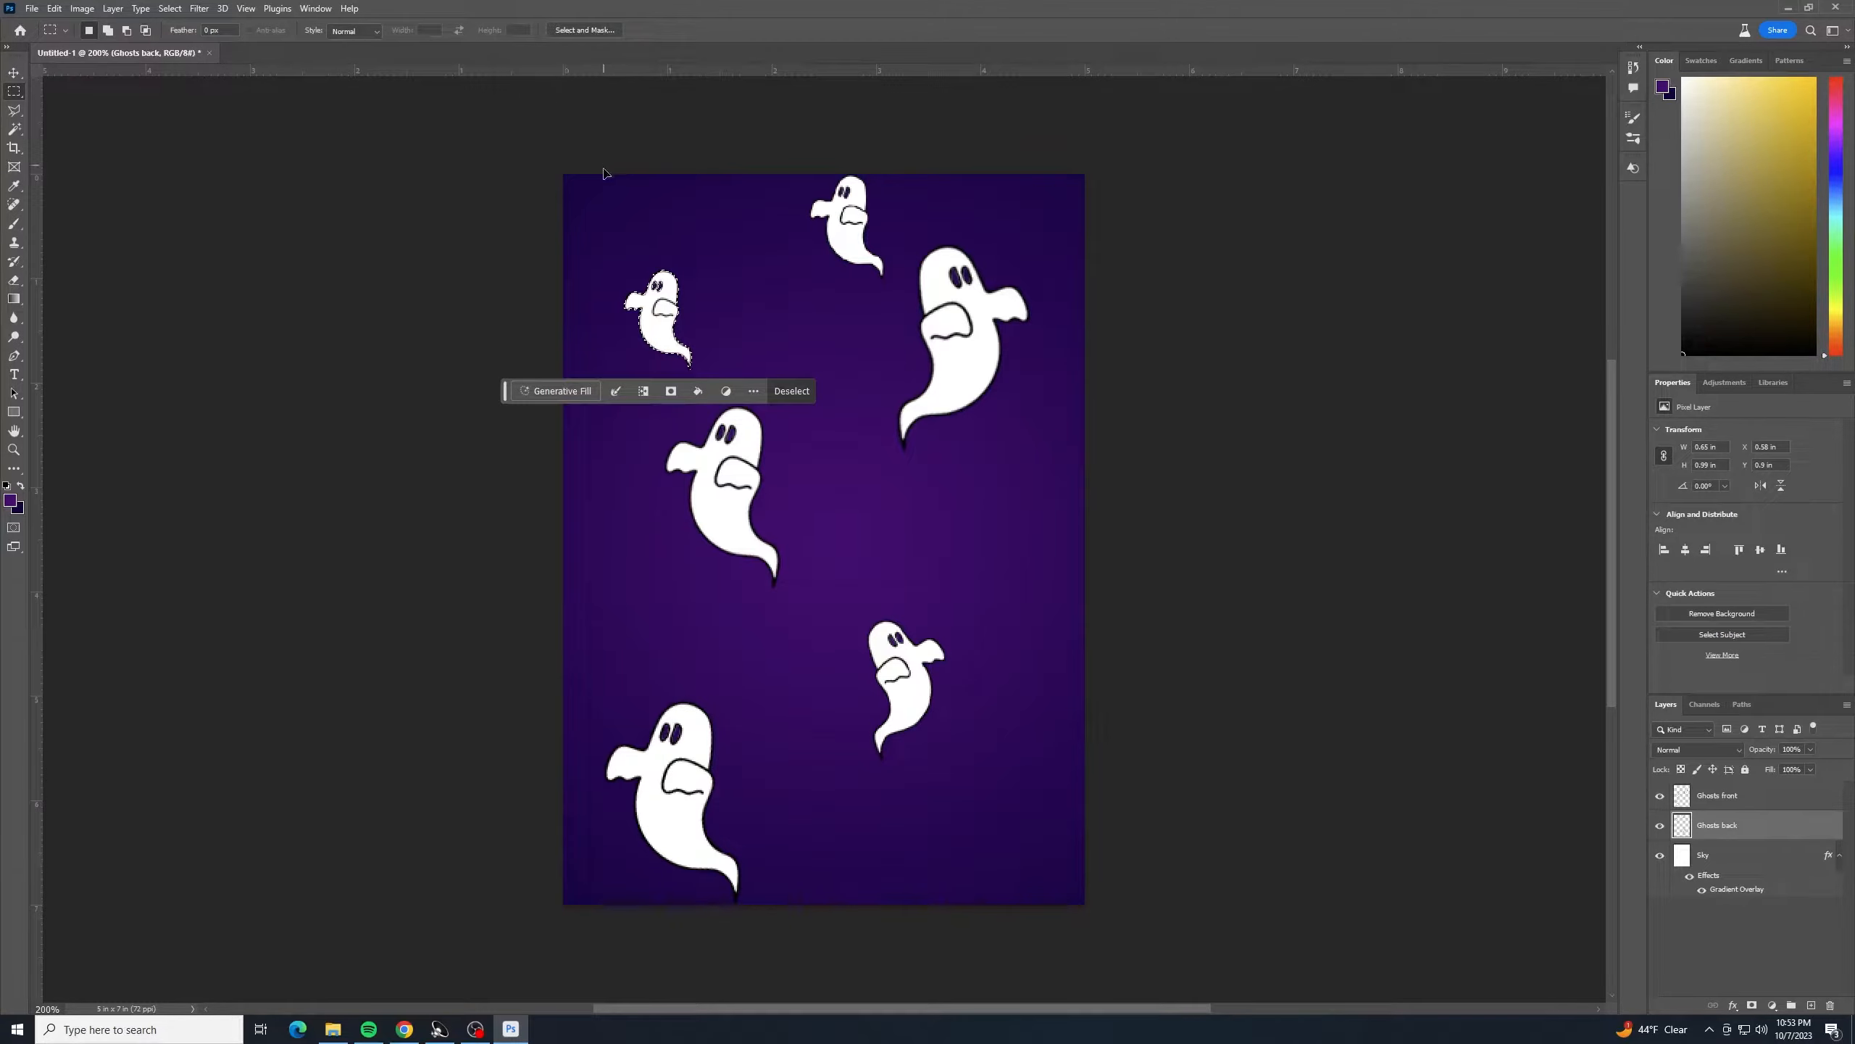
pyautogui.hotkey('ctrl', 'd')
# - Flip the small upper-left ghost horizontally and rotate it about 15.5° counterclockwise
pyautogui.moveTo(593, 237); pyautogui.dragTo(741, 383)
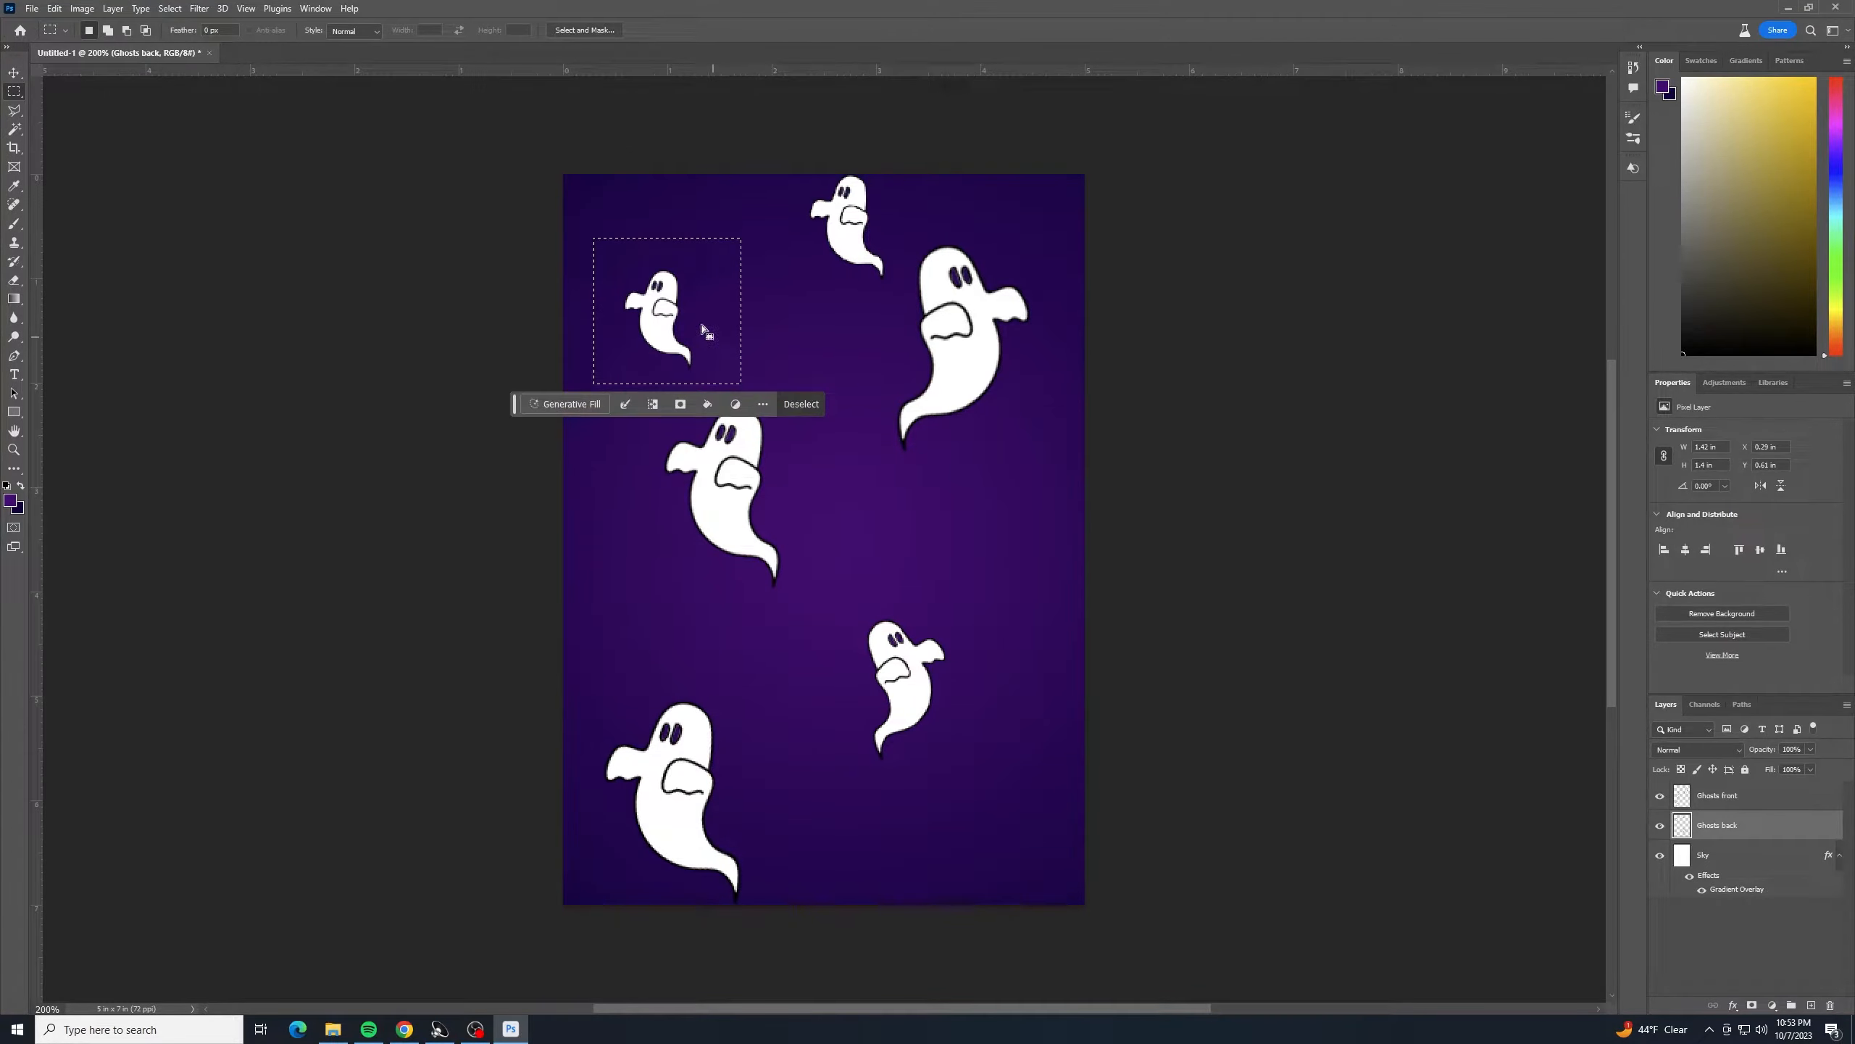
pyautogui.click(55, 8)
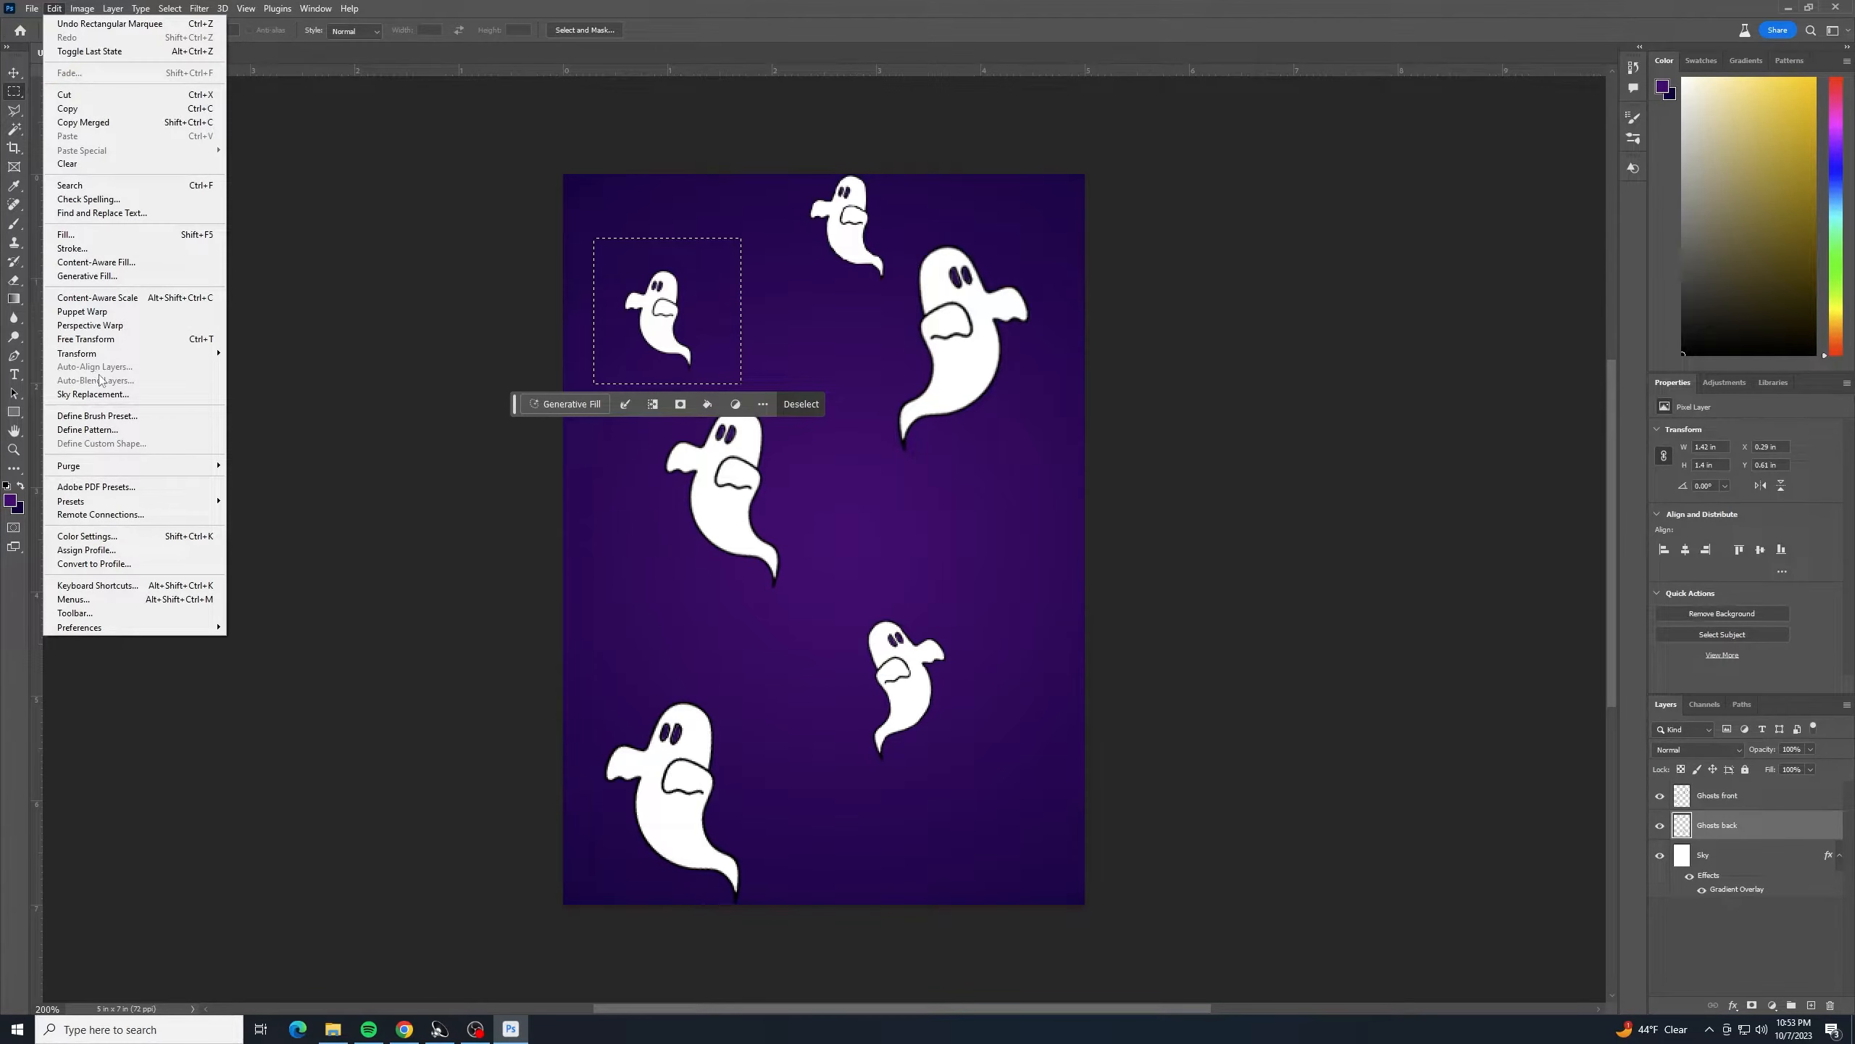
pyautogui.moveTo(102, 354)
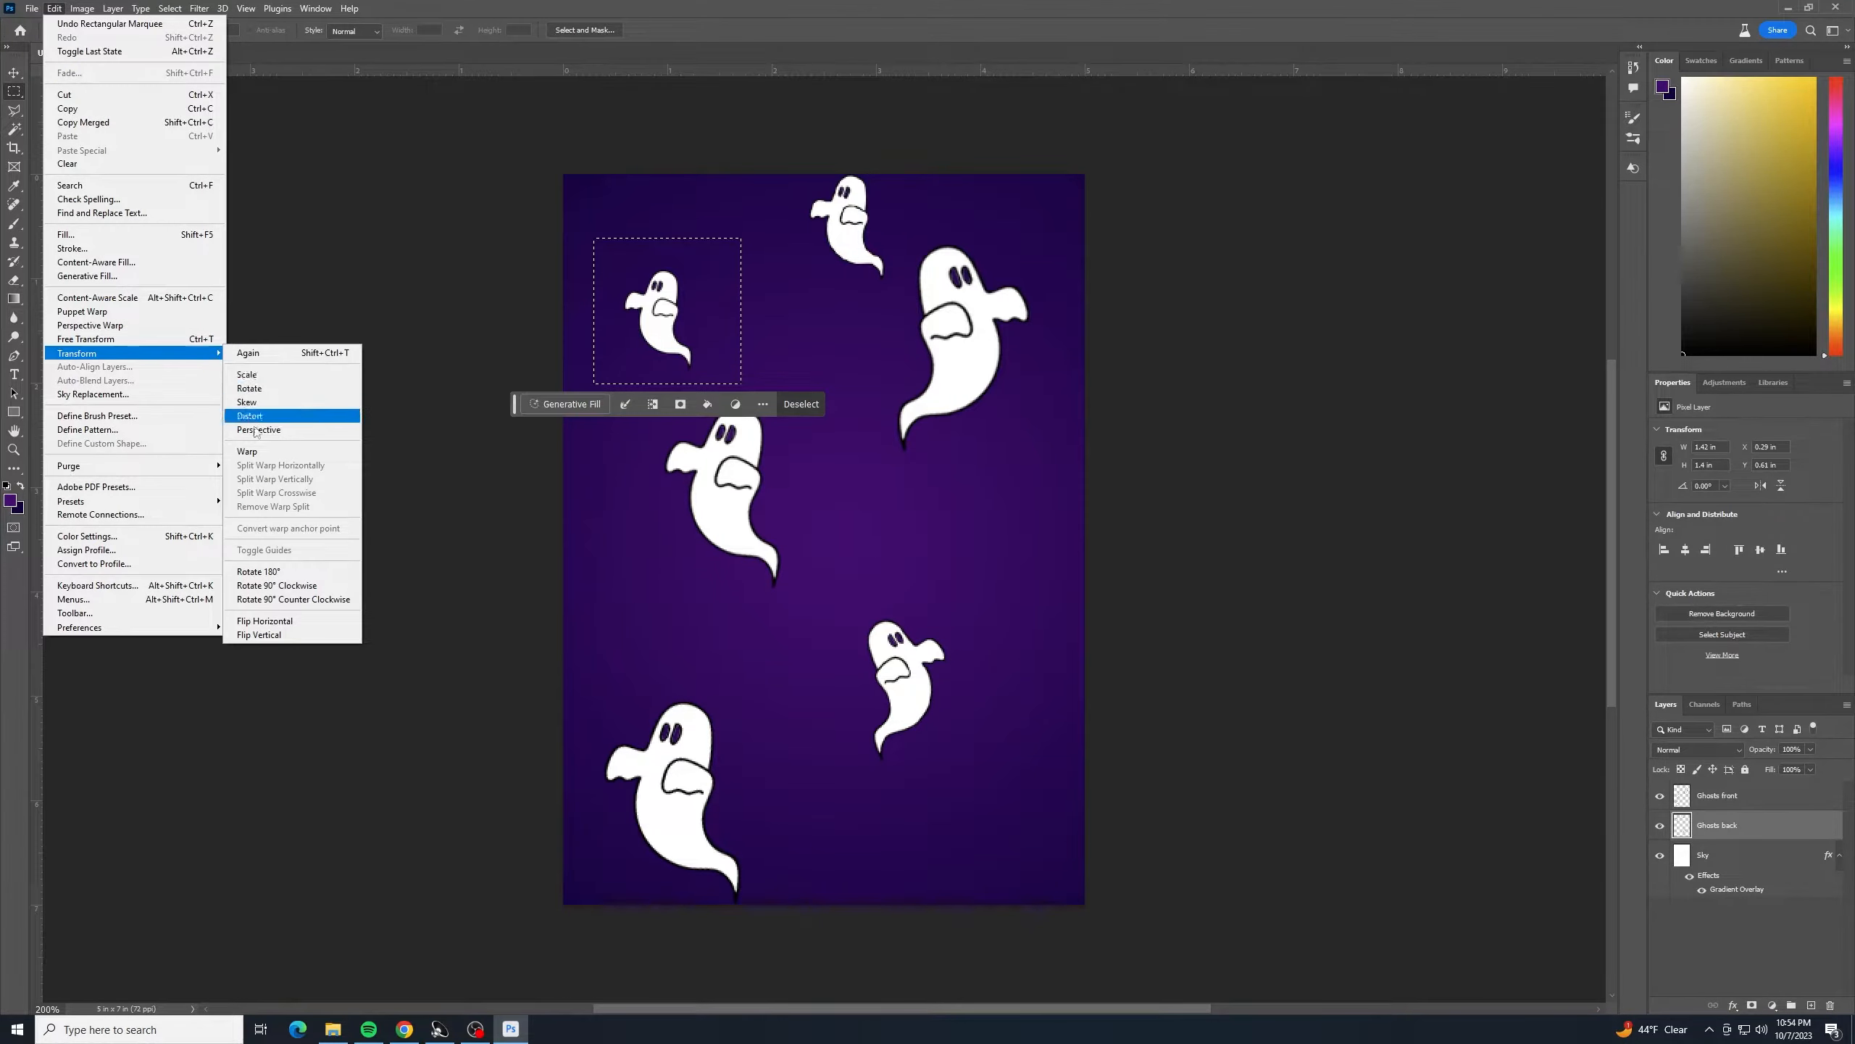
pyautogui.click(303, 604)
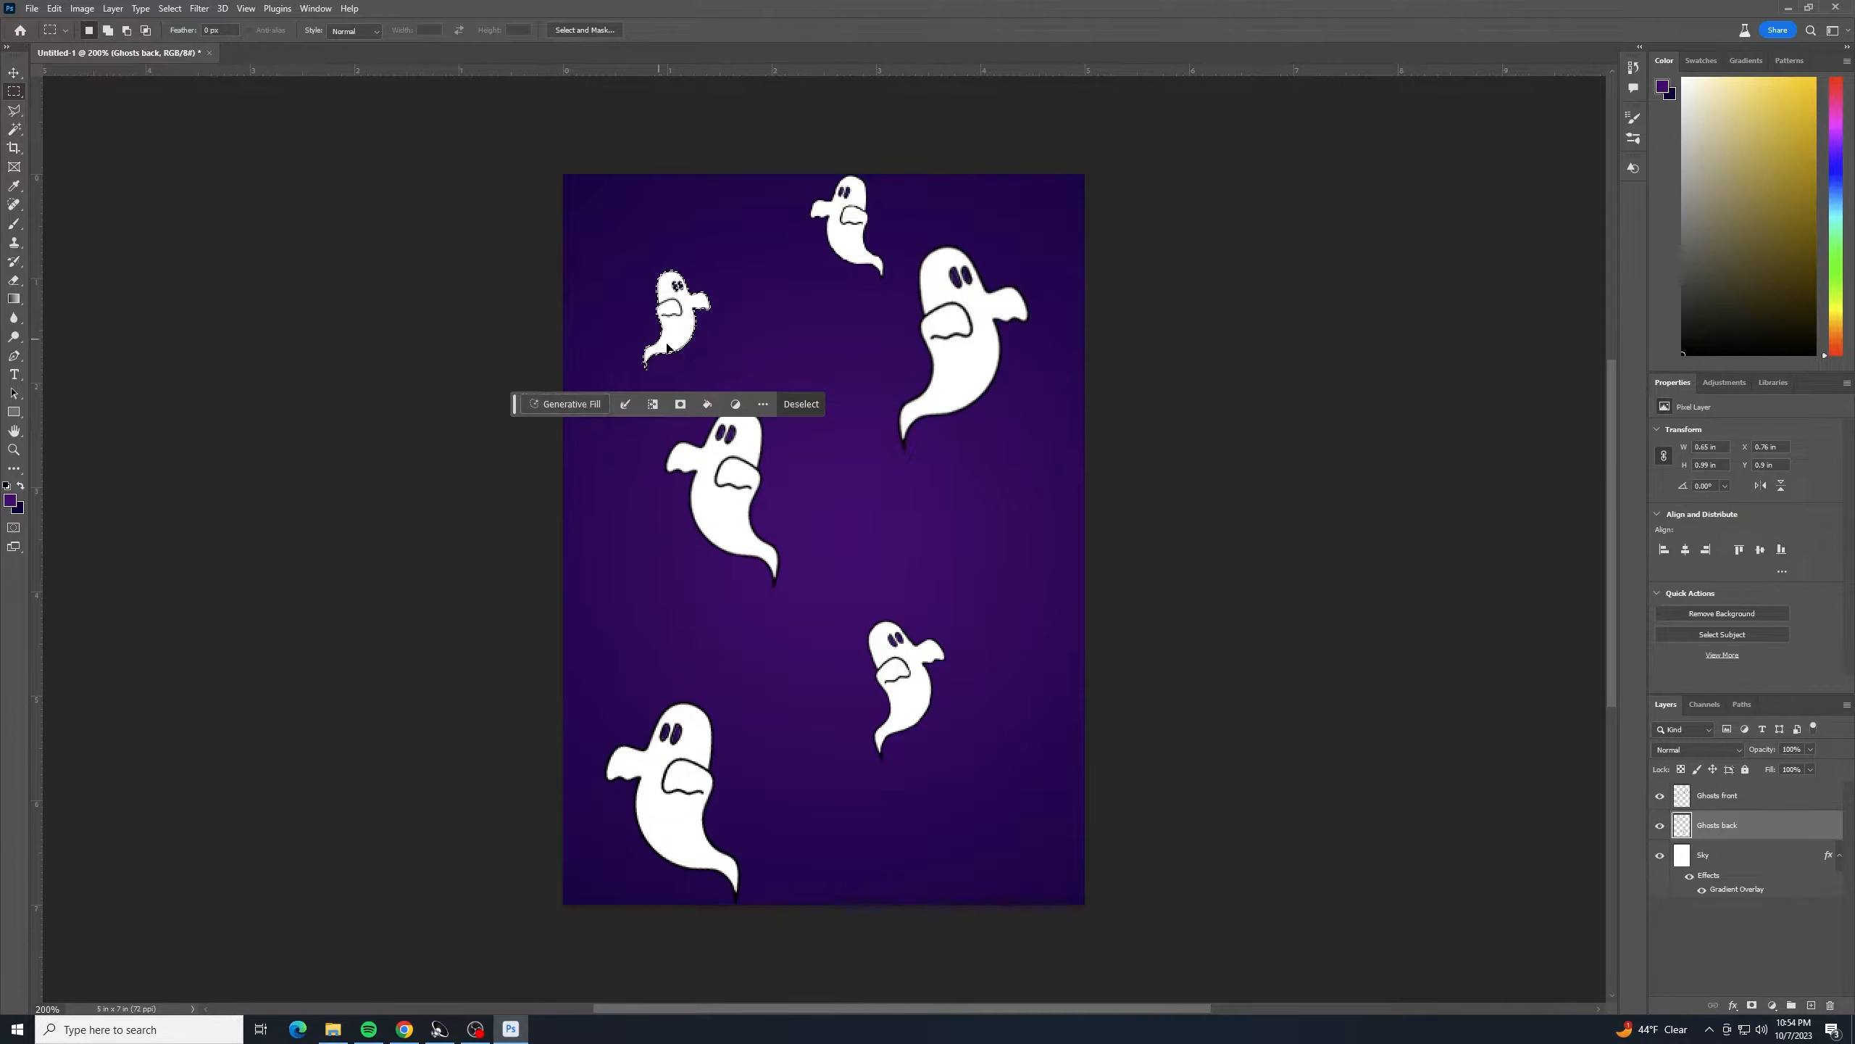
pyautogui.moveTo(611, 249); pyautogui.dragTo(822, 301)
pyautogui.hotkey('ctrl', 't')
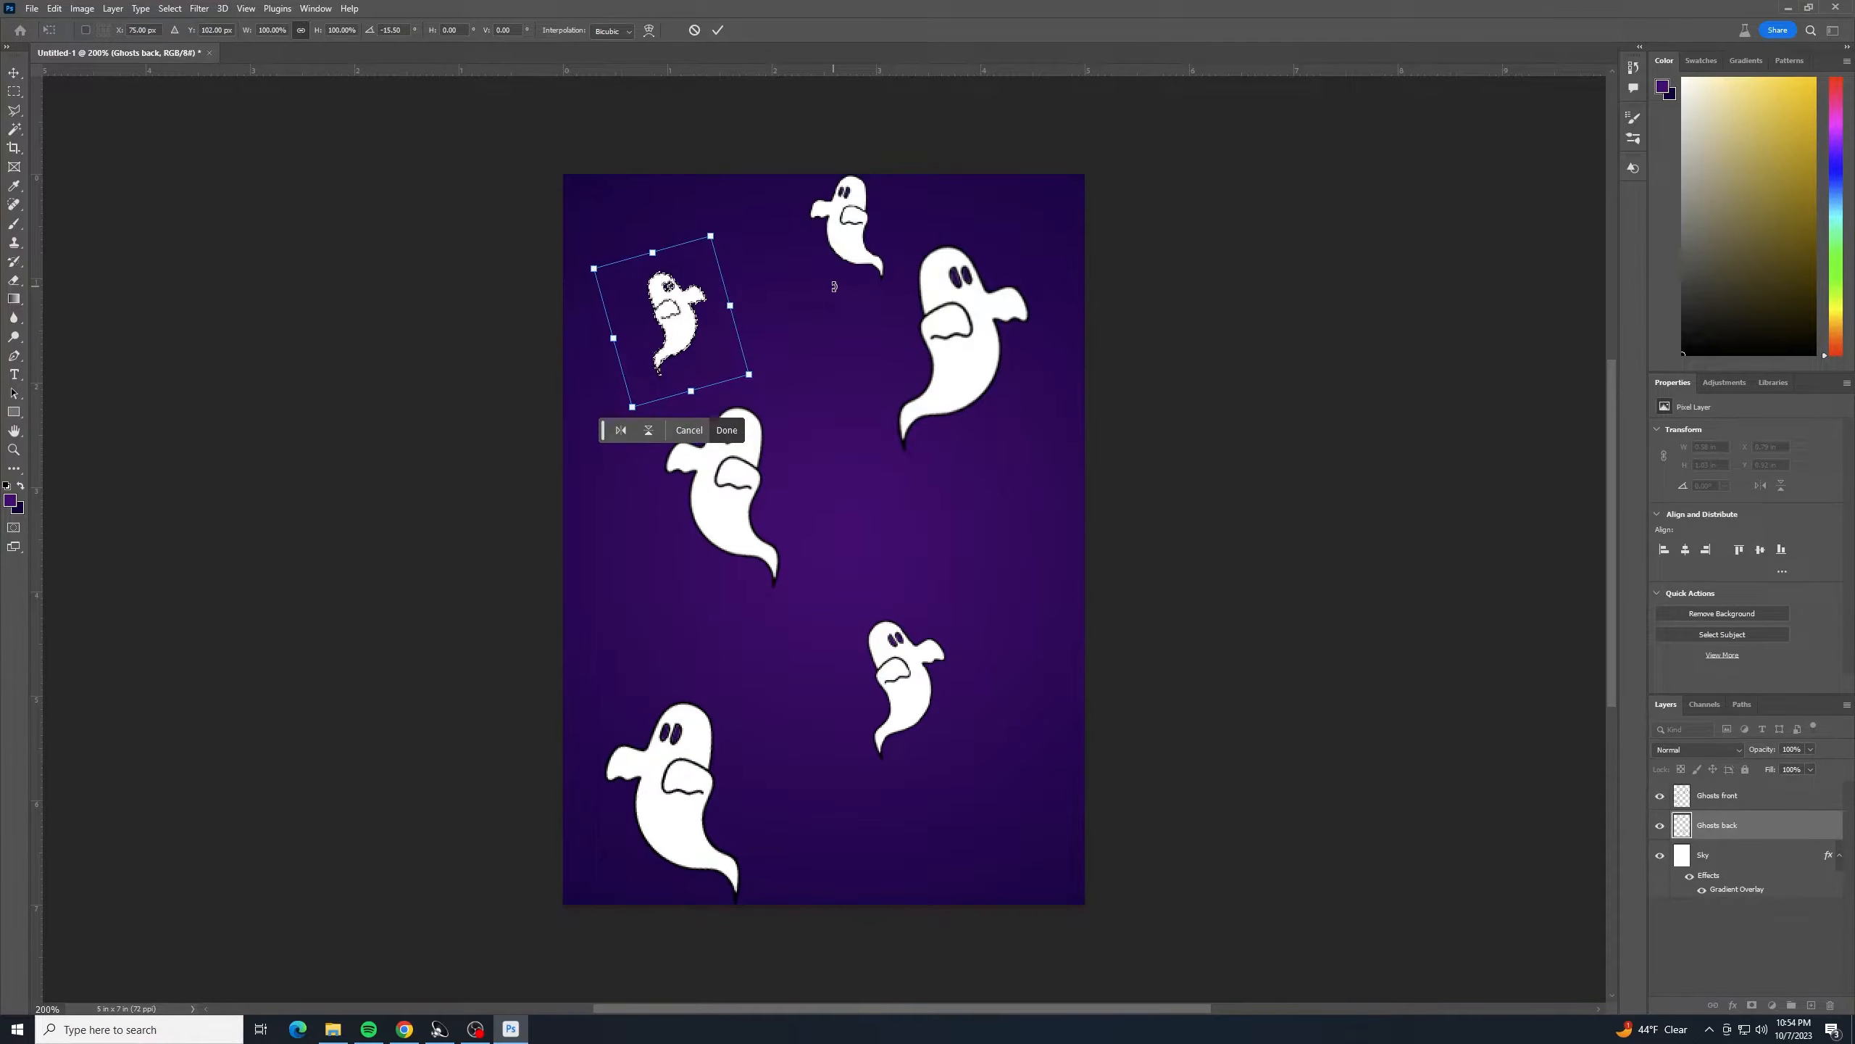
pyautogui.press('Return')
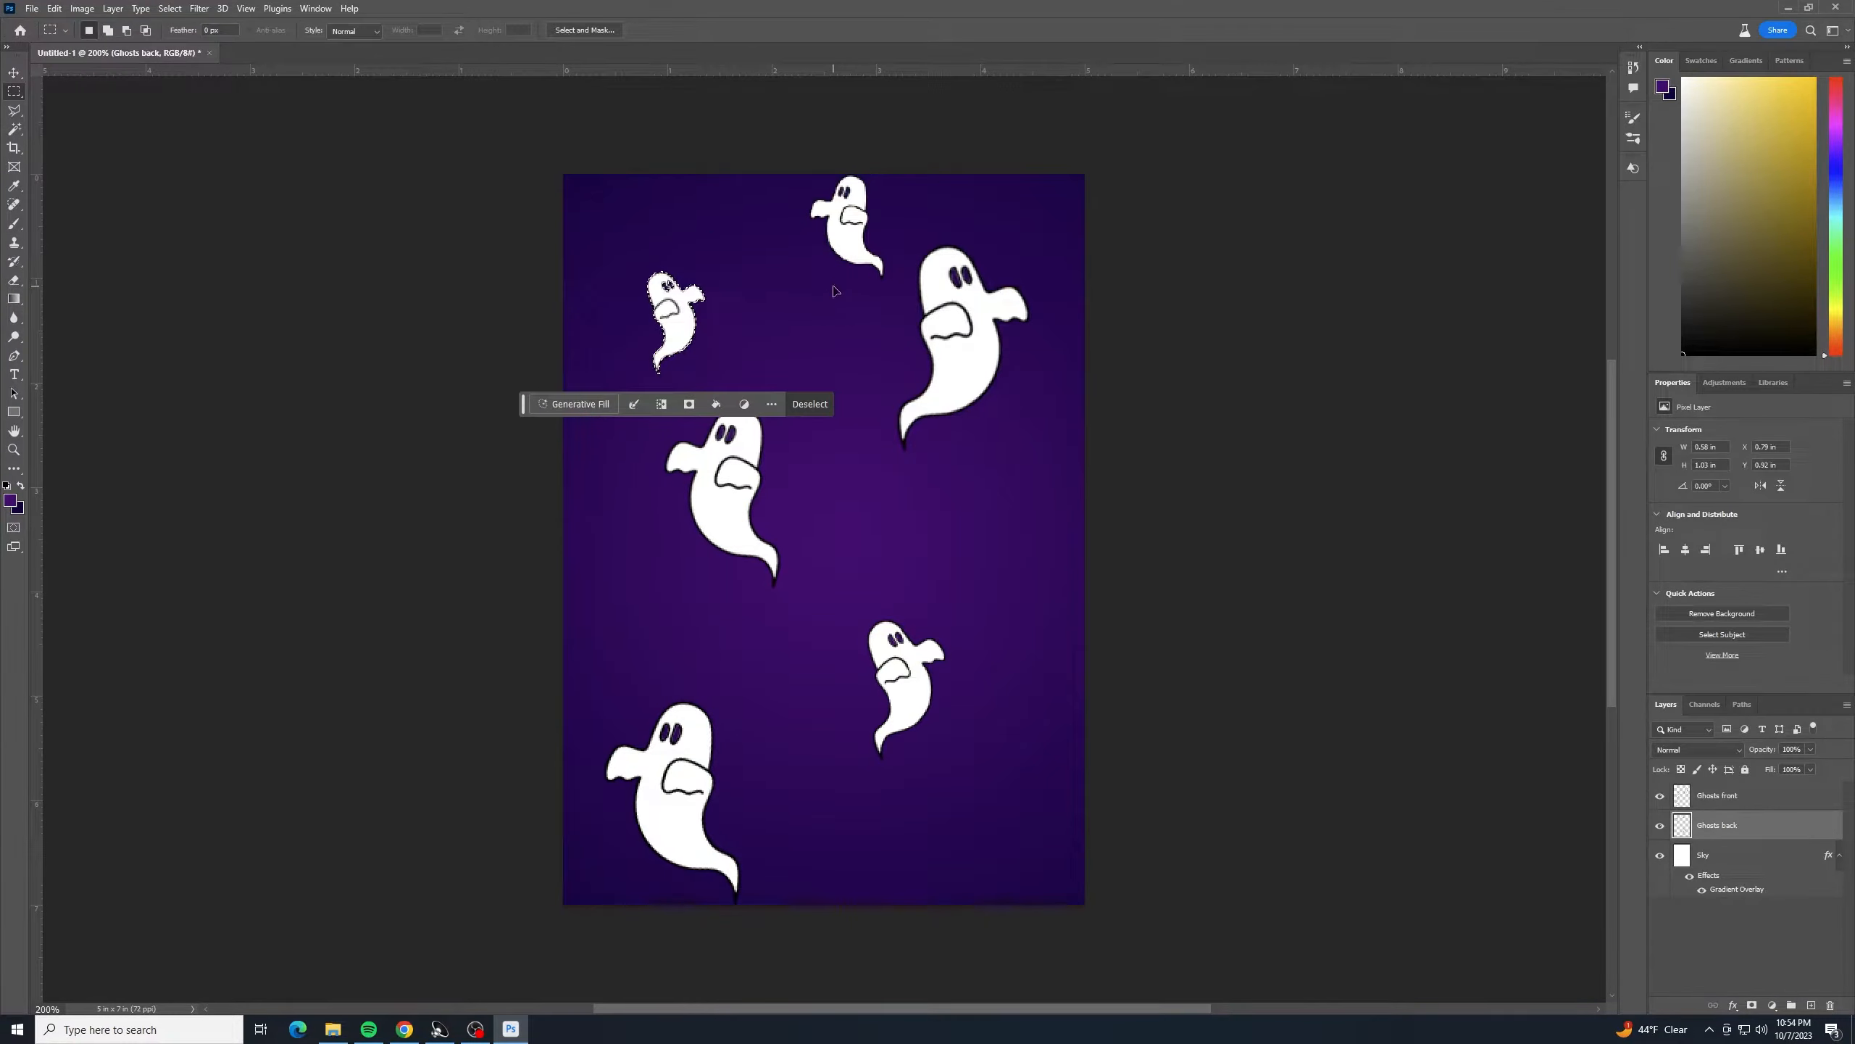
pyautogui.hotkey('ctrl', 'd')
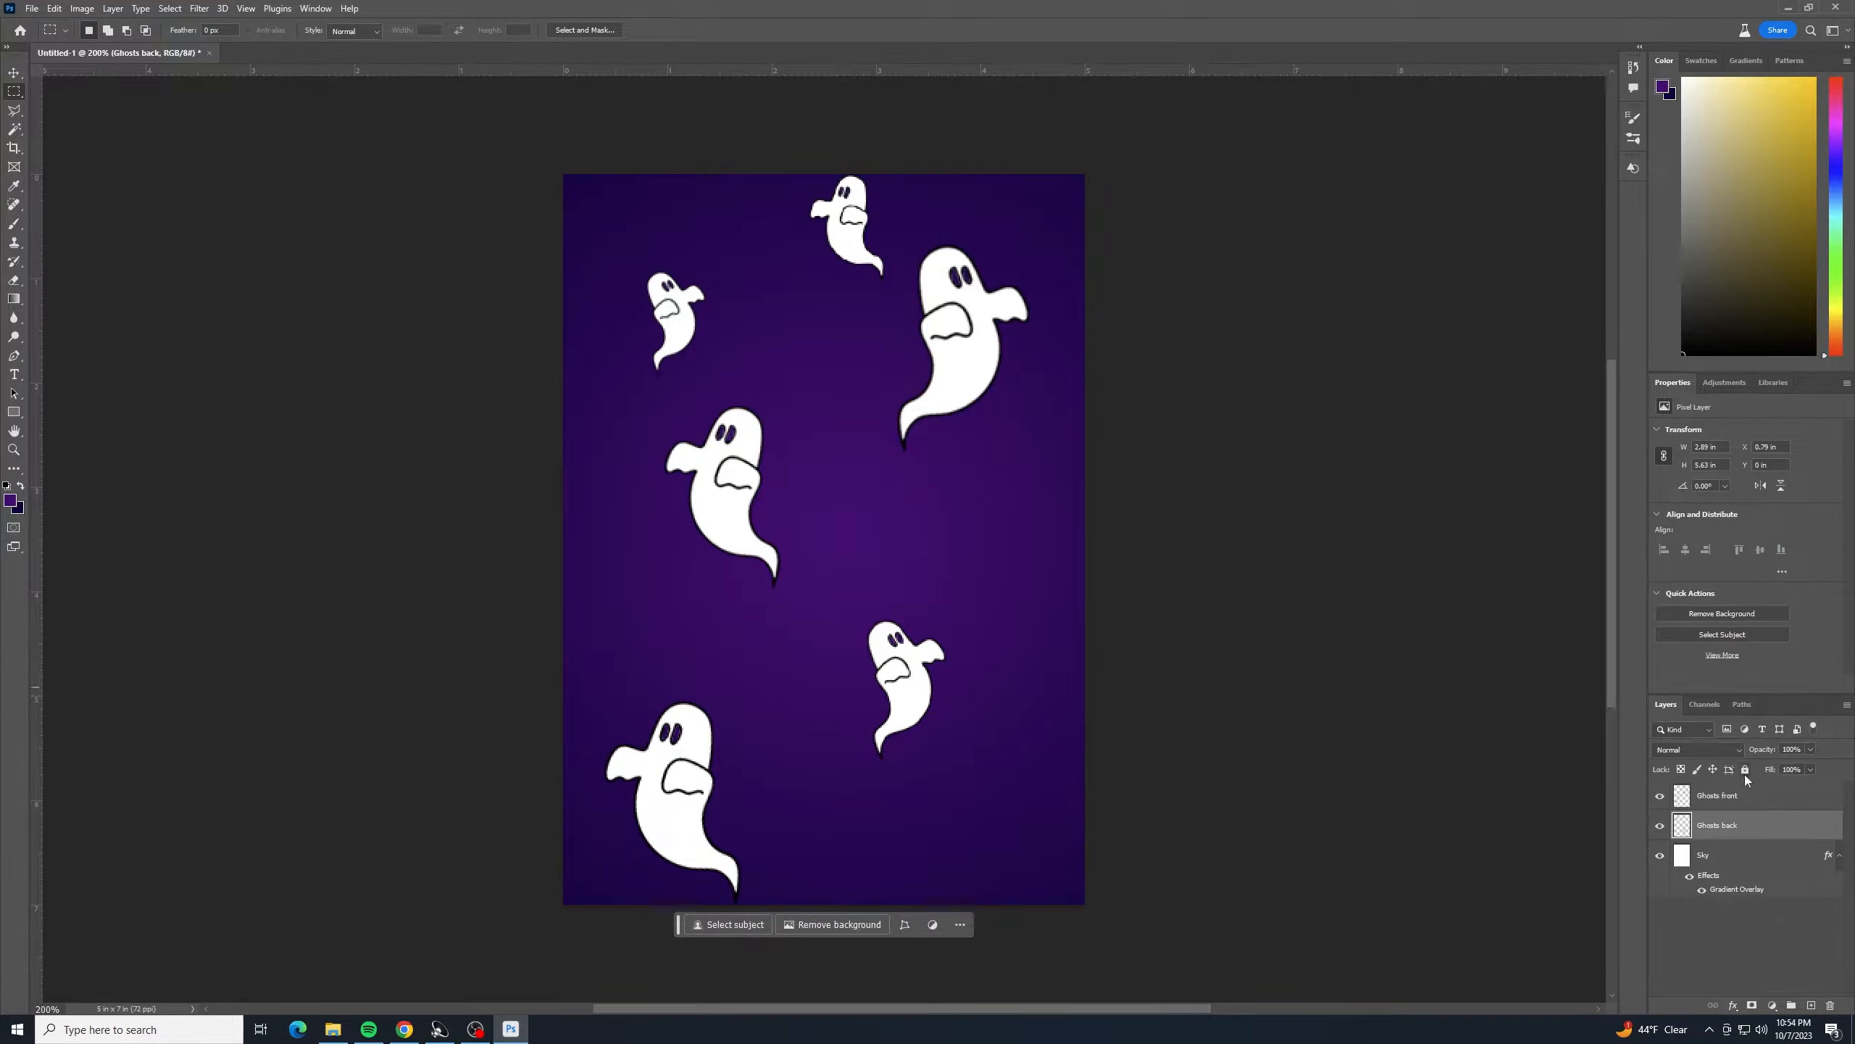
# - Move the small lower-right ghost on the Ghosts back layer slightly down and to the right
pyautogui.moveTo(983, 598); pyautogui.dragTo(818, 774)
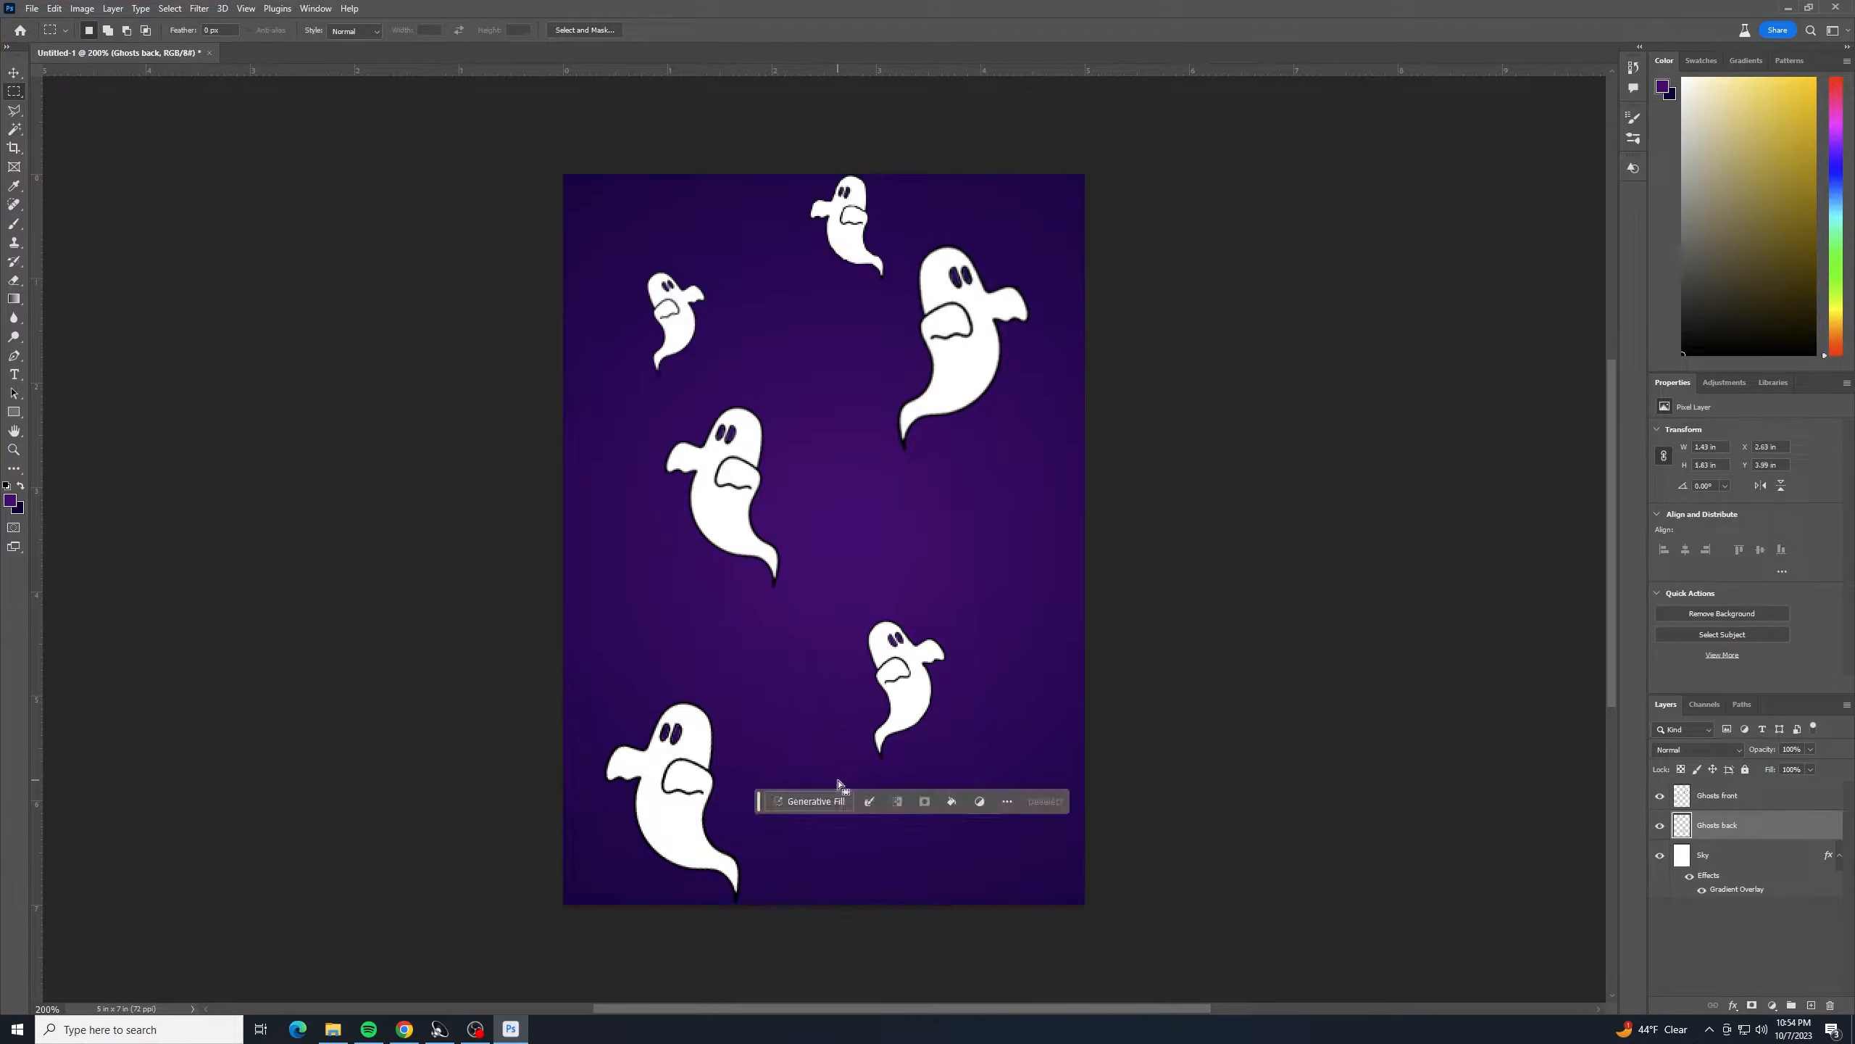
pyautogui.hotkey('ctrl', 't')
pyautogui.moveTo(968, 727); pyautogui.dragTo(959, 764)
pyautogui.press('Return')
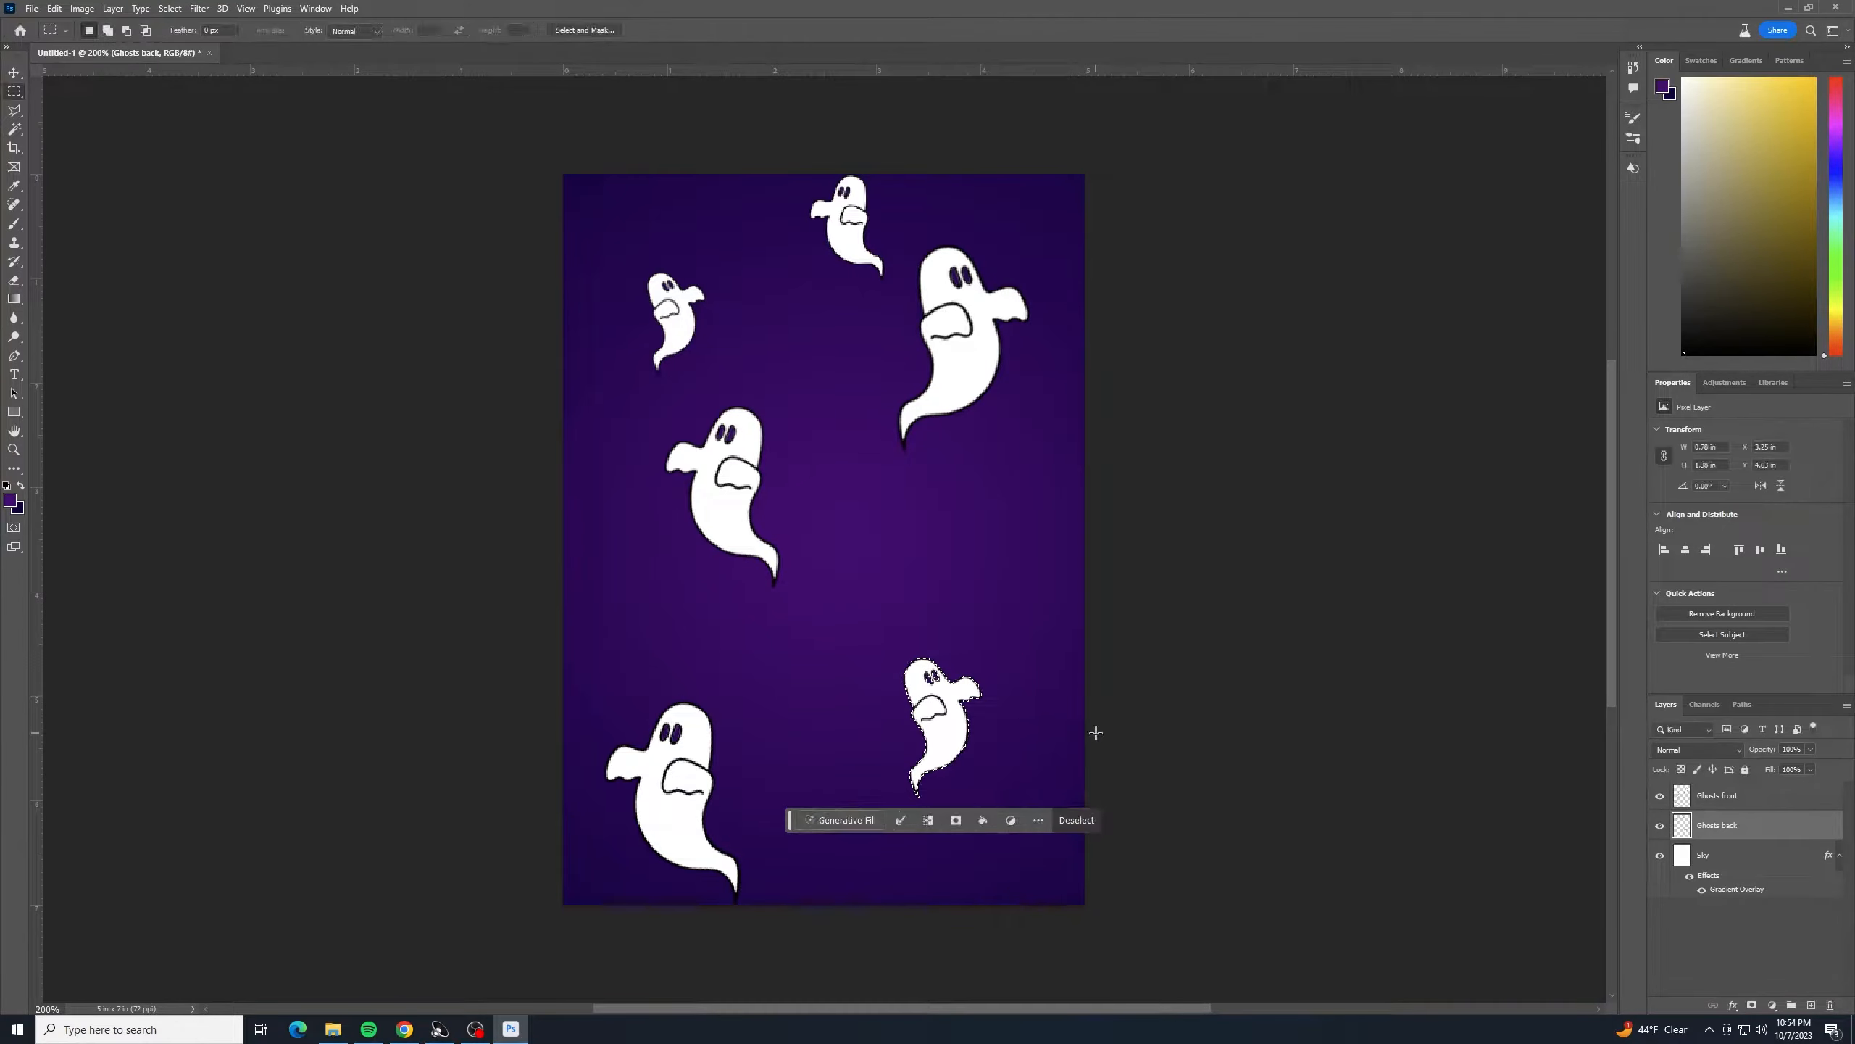
pyautogui.hotkey('ctrl', 'd')
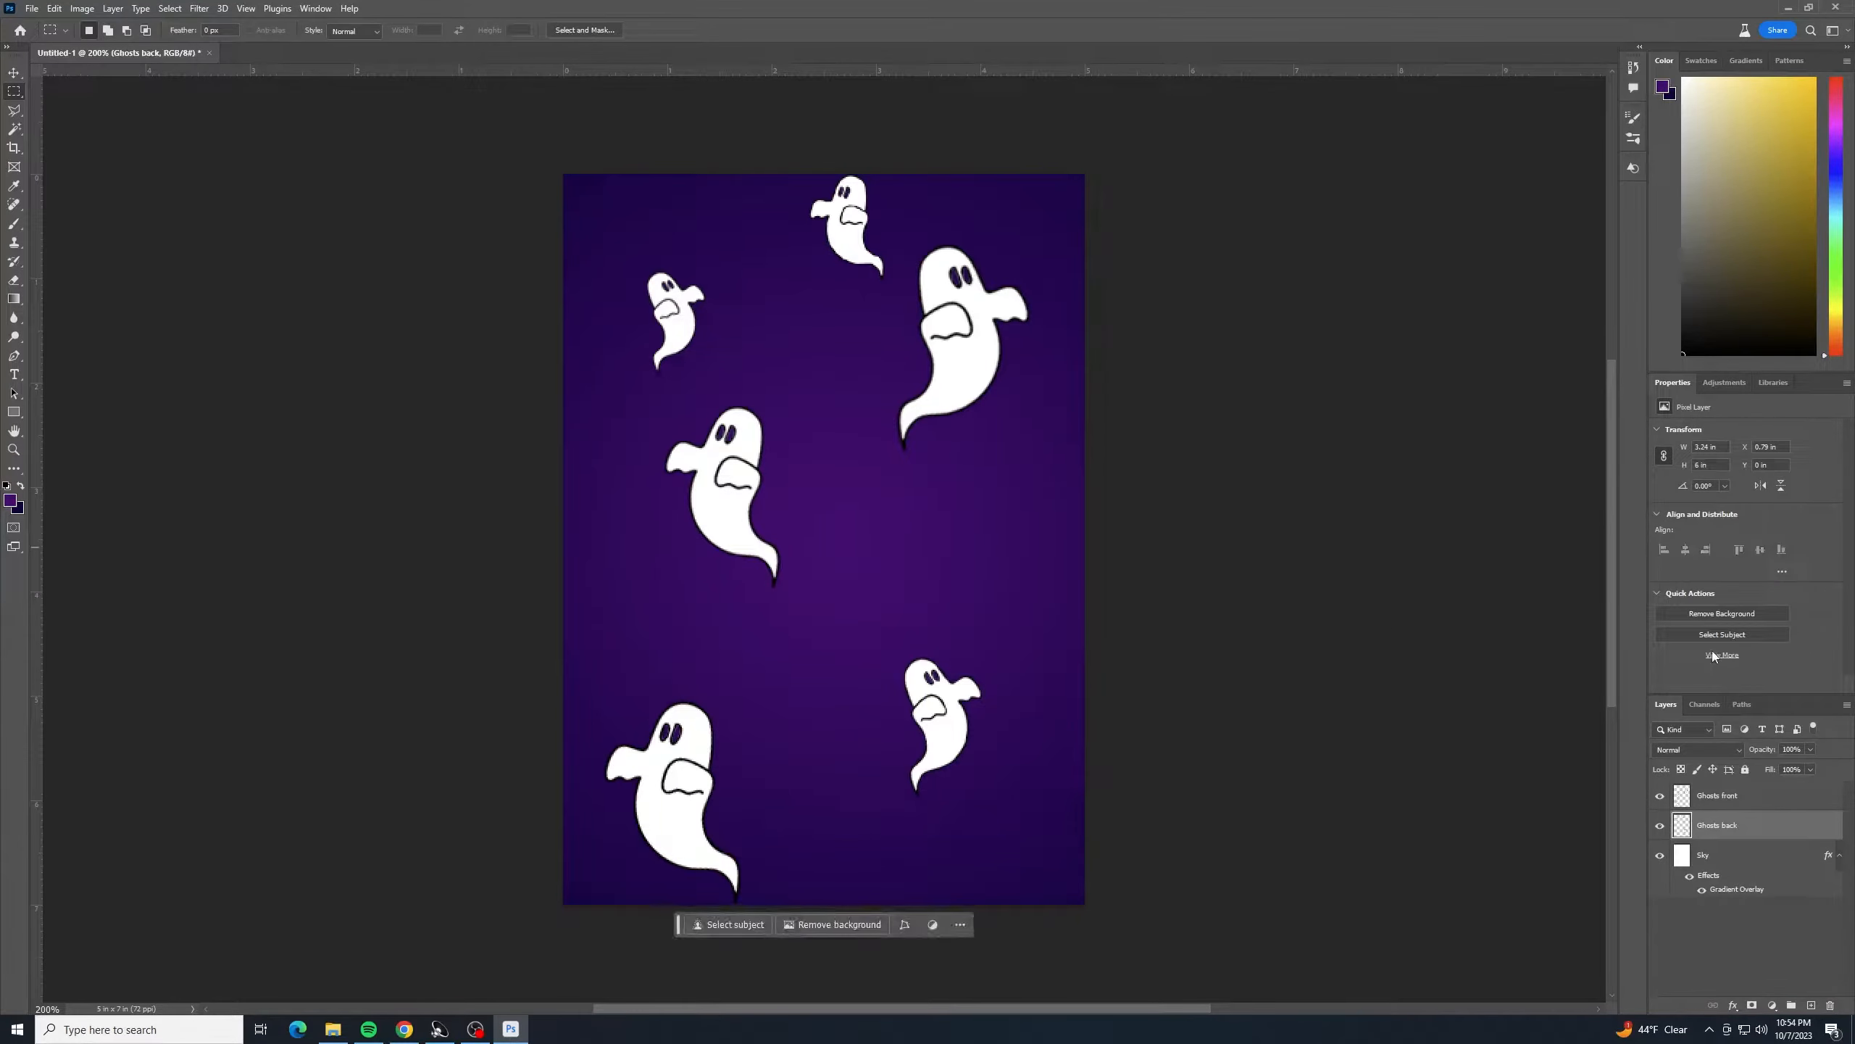
# - On the Ghosts front layer, move the middle ghost slightly down and to the right
pyautogui.click(1730, 804)
pyautogui.moveTo(810, 383); pyautogui.dragTo(662, 613)
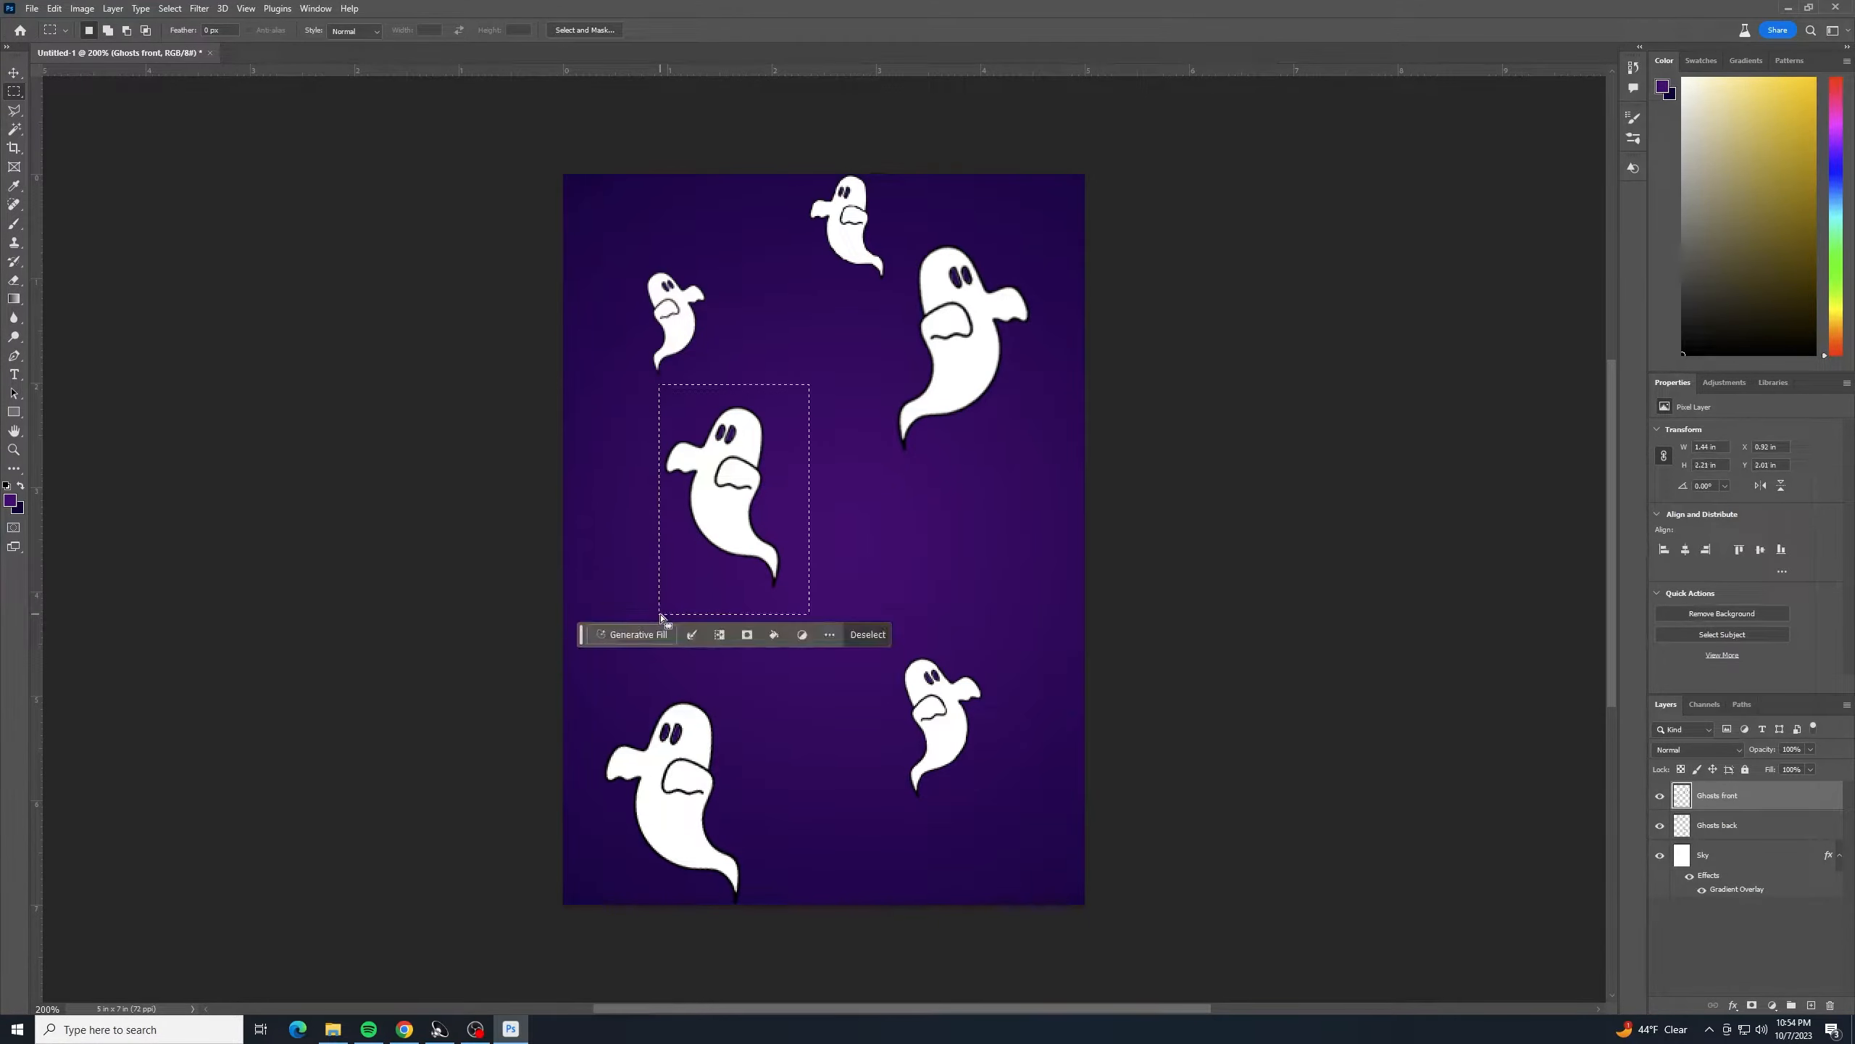
pyautogui.hotkey('ctrl', 't')
pyautogui.moveTo(806, 547); pyautogui.dragTo(821, 578)
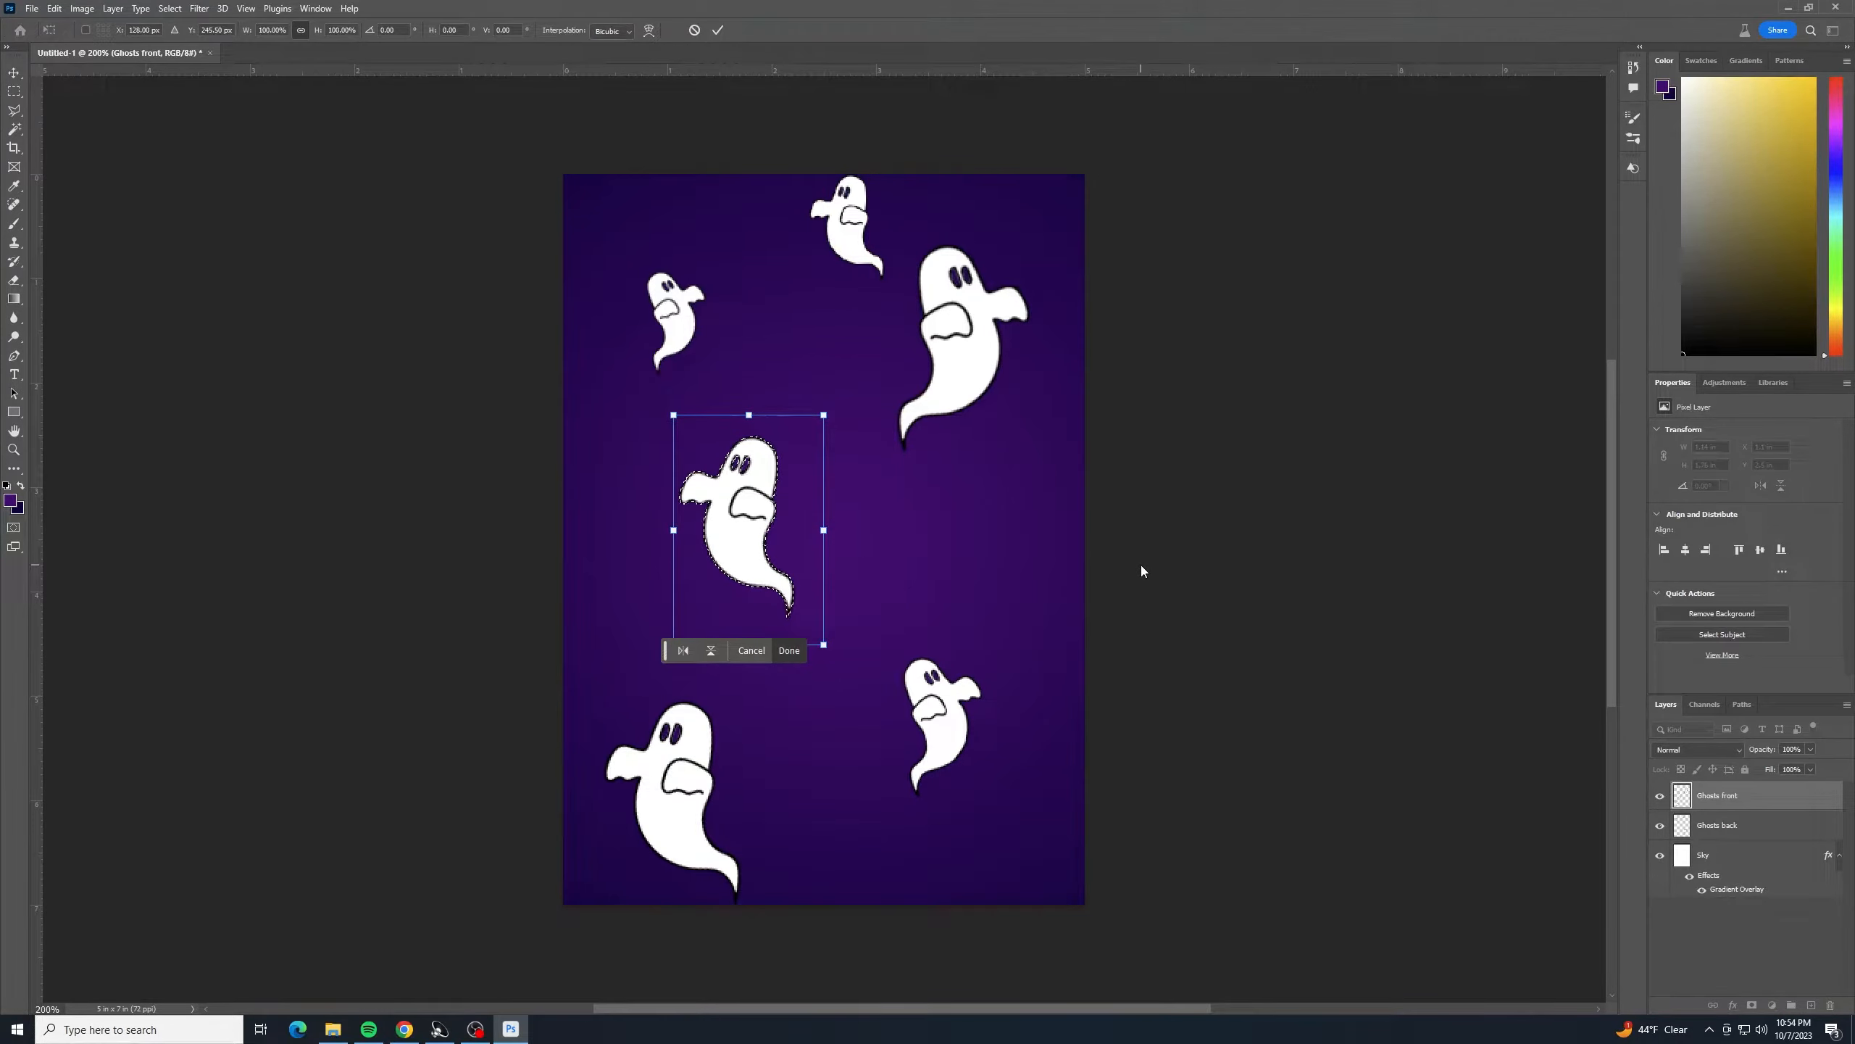
pyautogui.press('Return')
pyautogui.hotkey('ctrl', 'd')
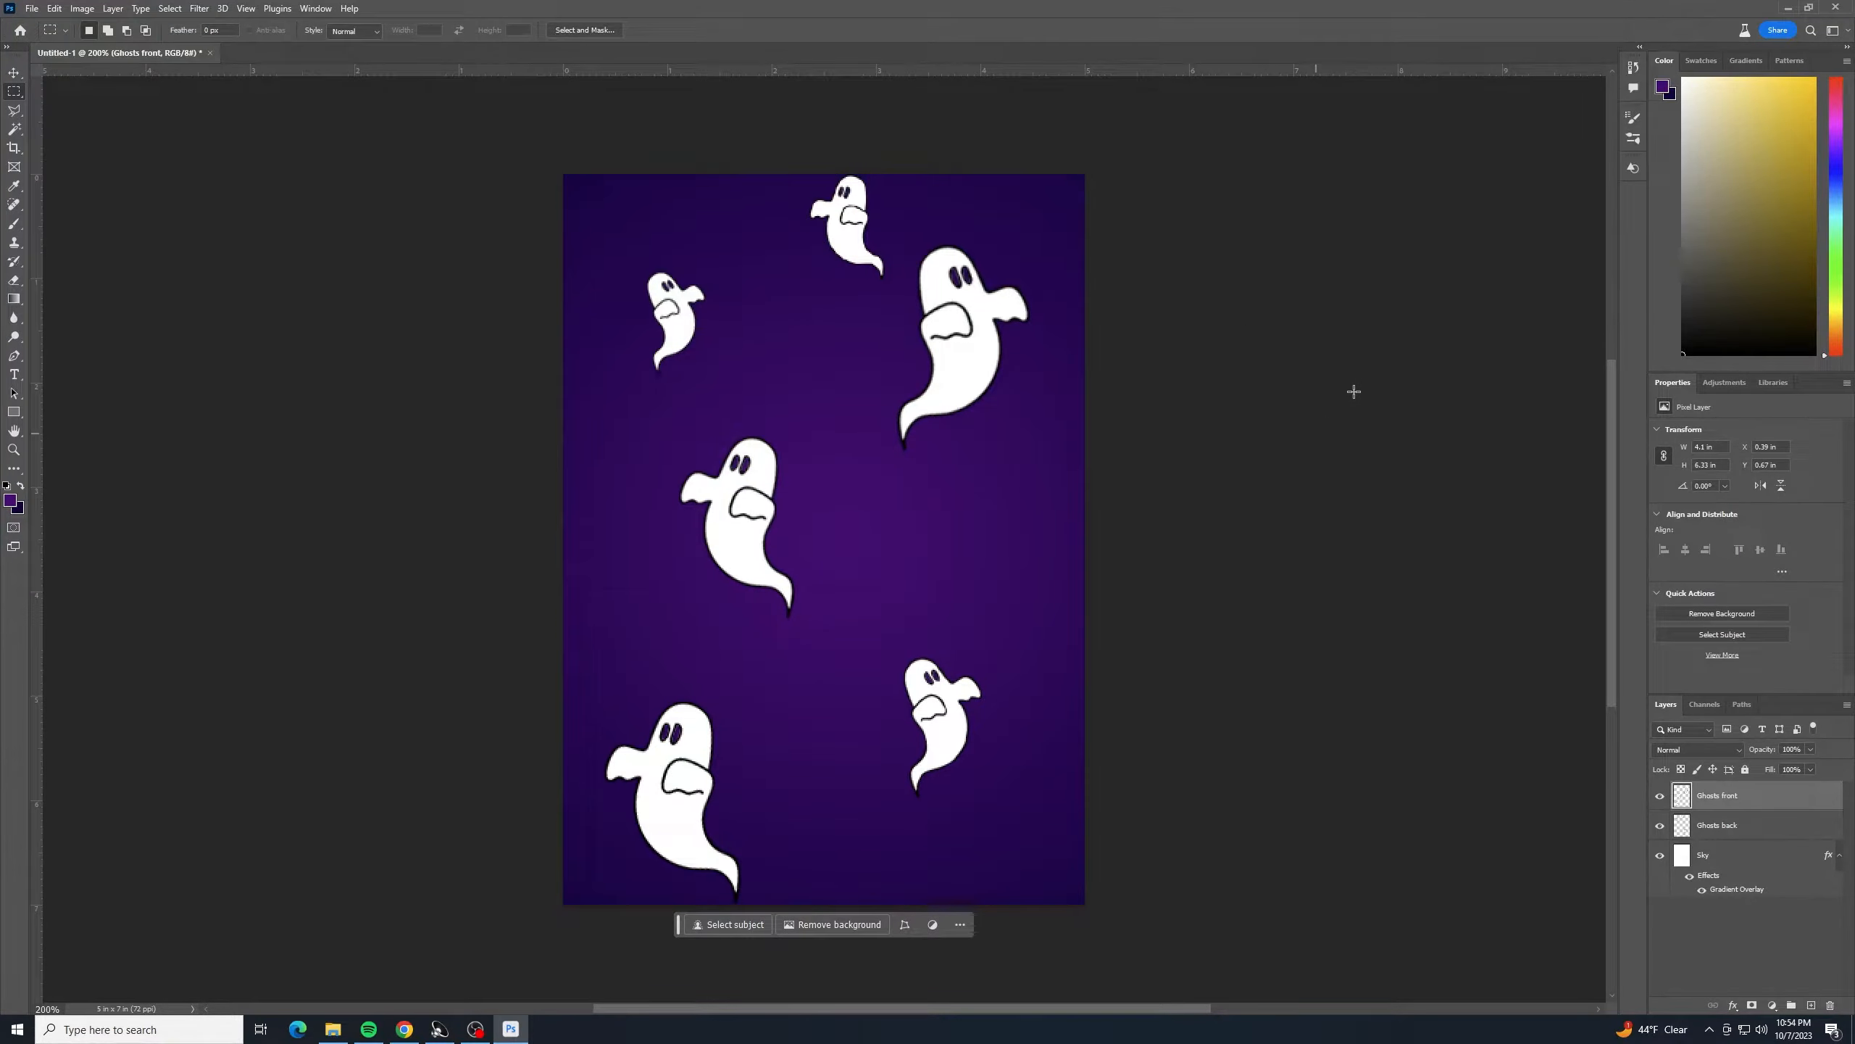
# - Hide the Sky and Ghosts back layers and define the remaining front ghosts as a pattern named "ghost front"
pyautogui.click(1660, 856)
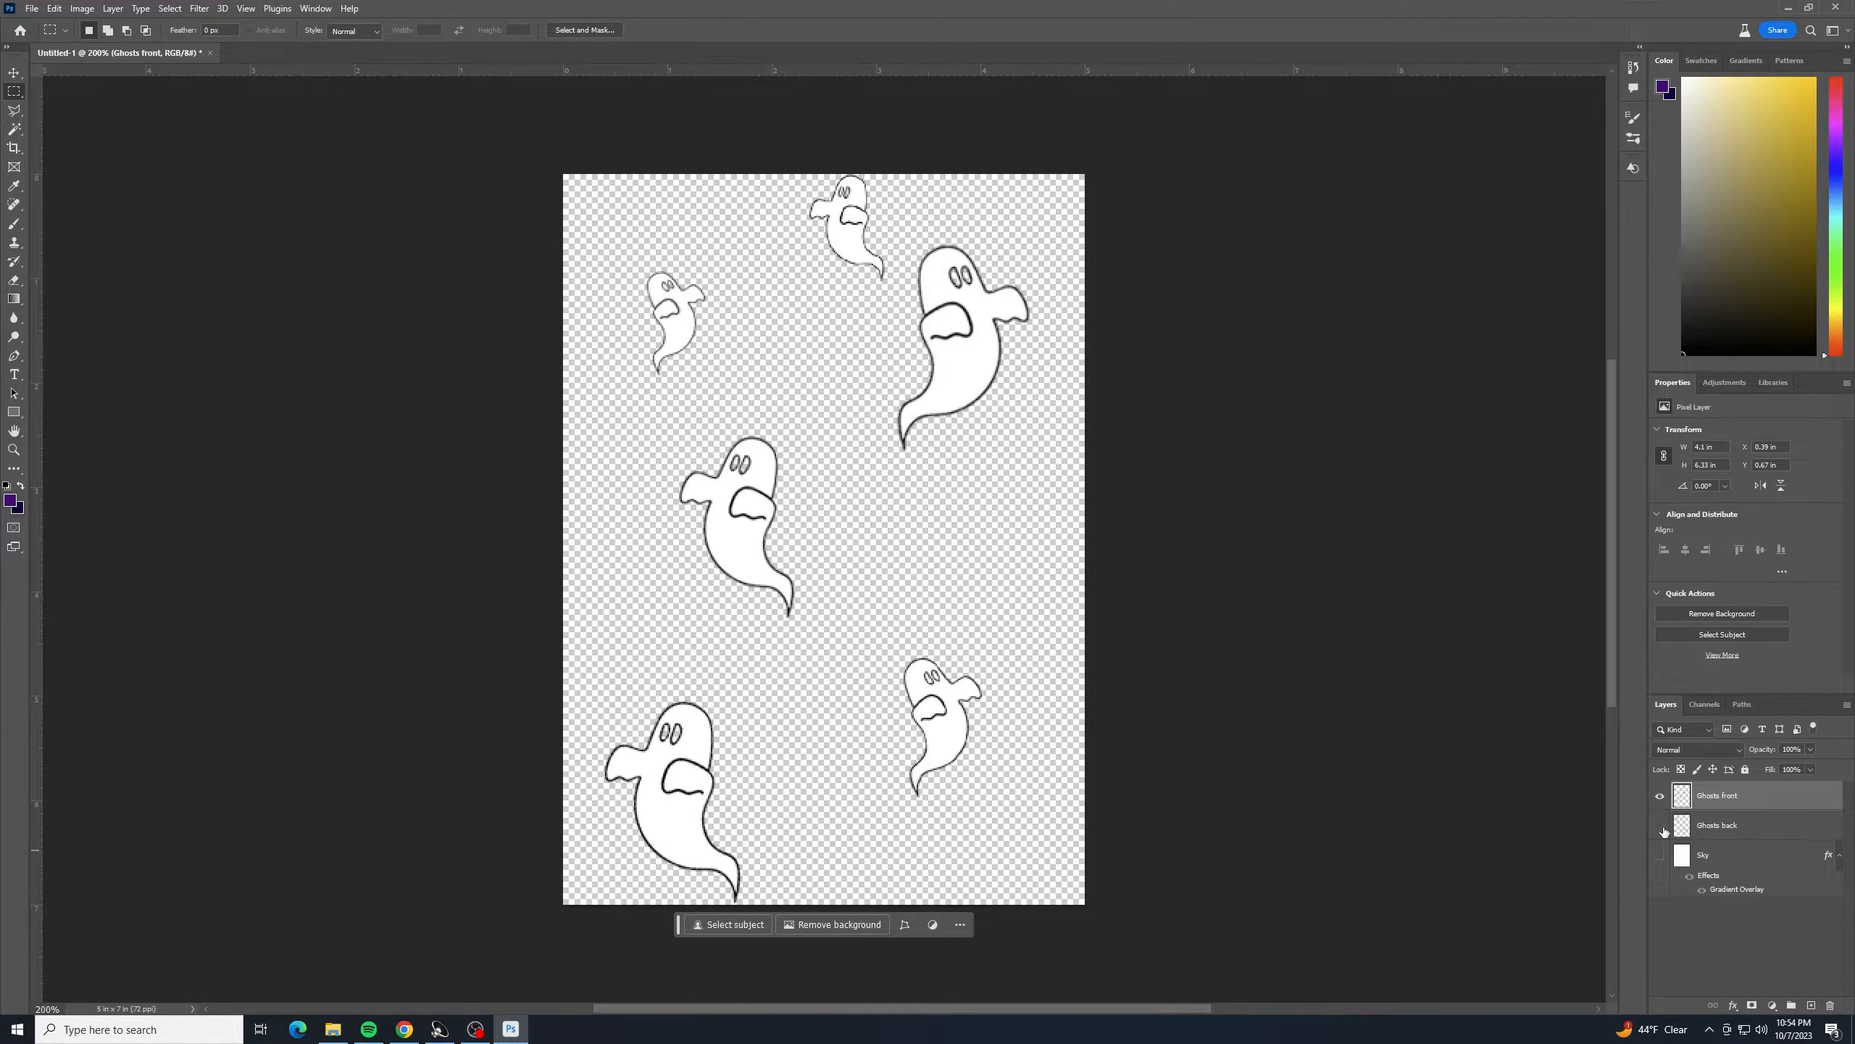
pyautogui.click(1661, 826)
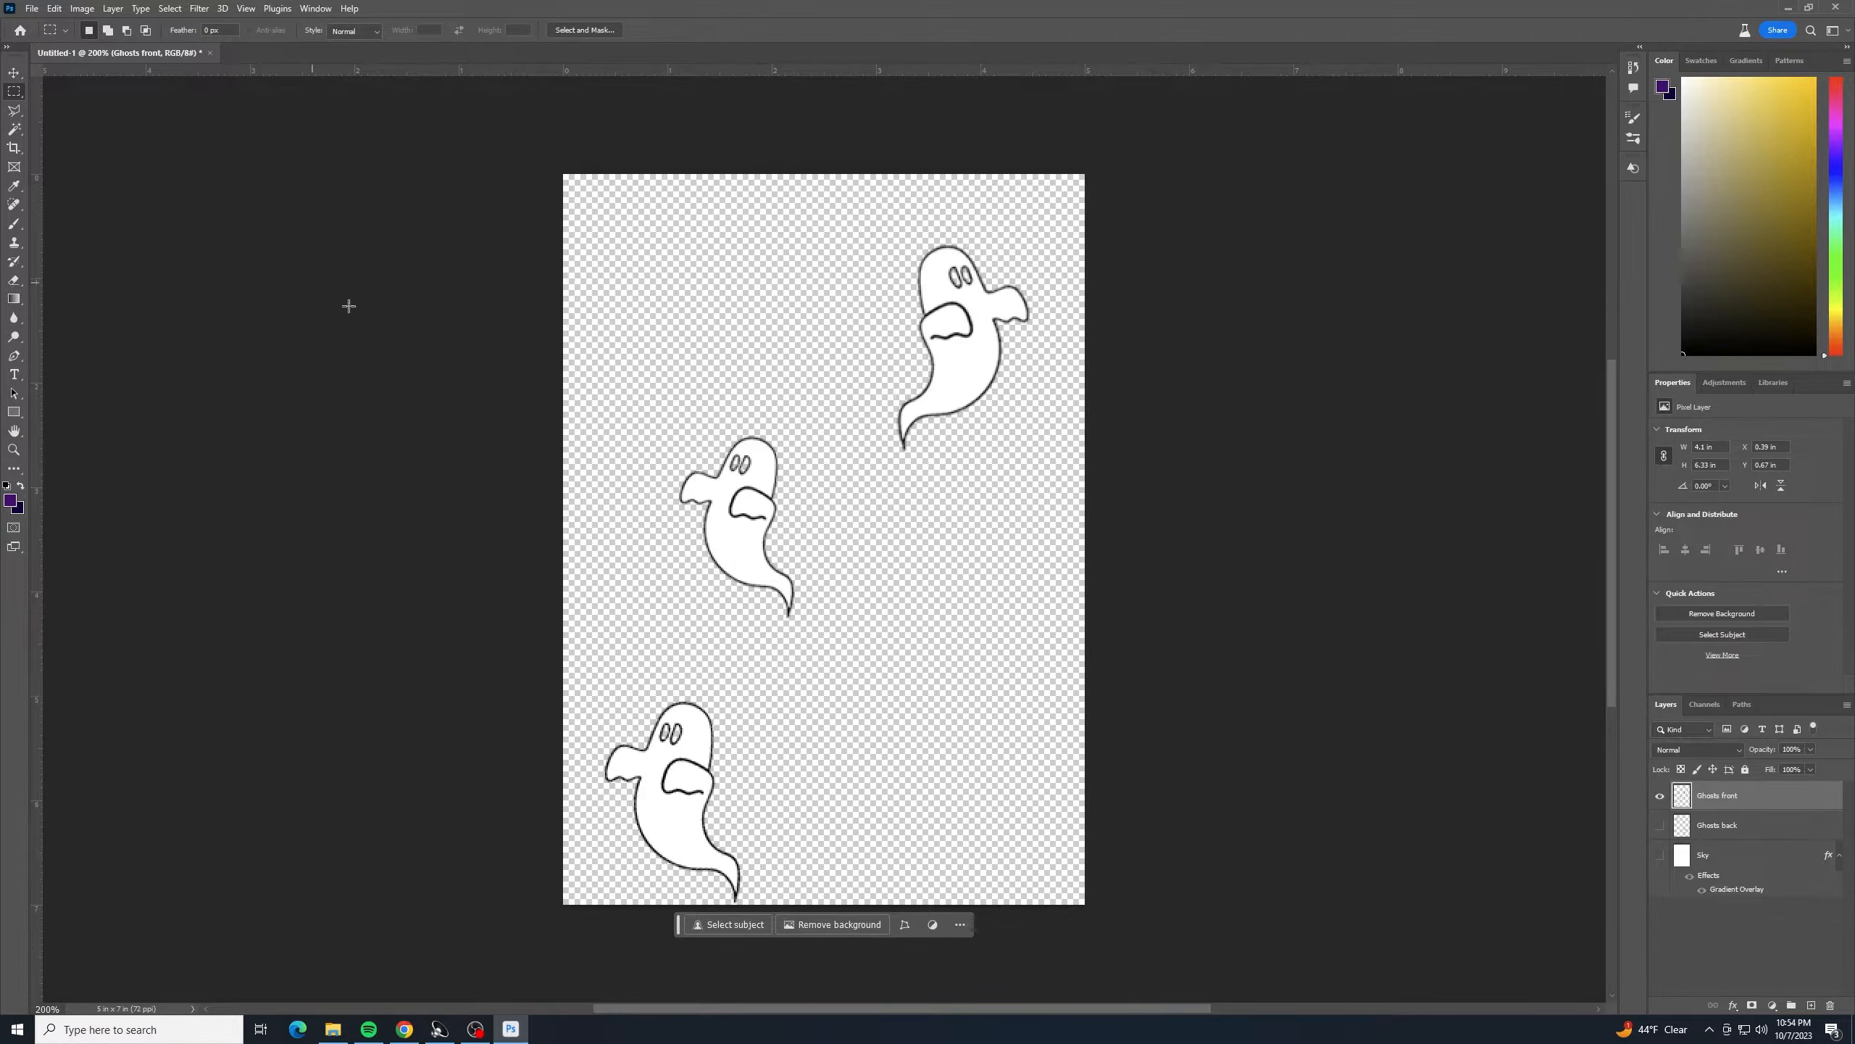
pyautogui.click(55, 9)
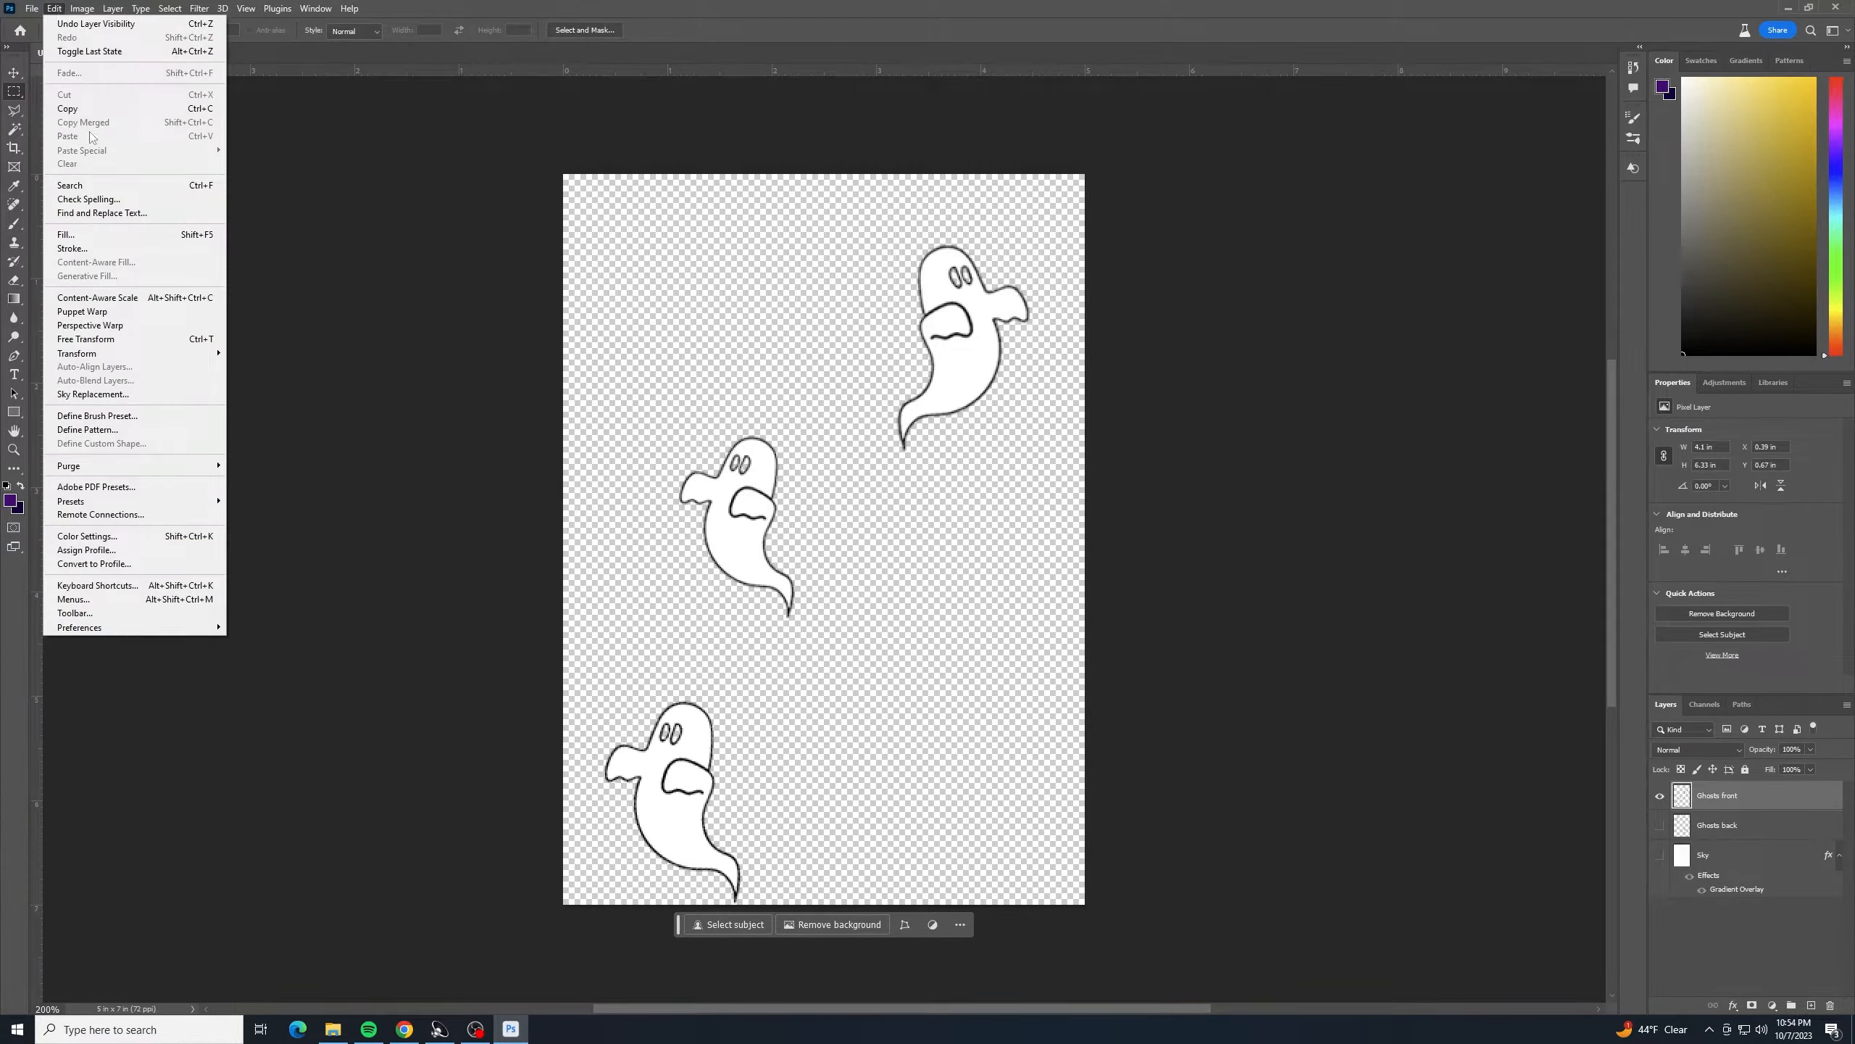
pyautogui.click(157, 431)
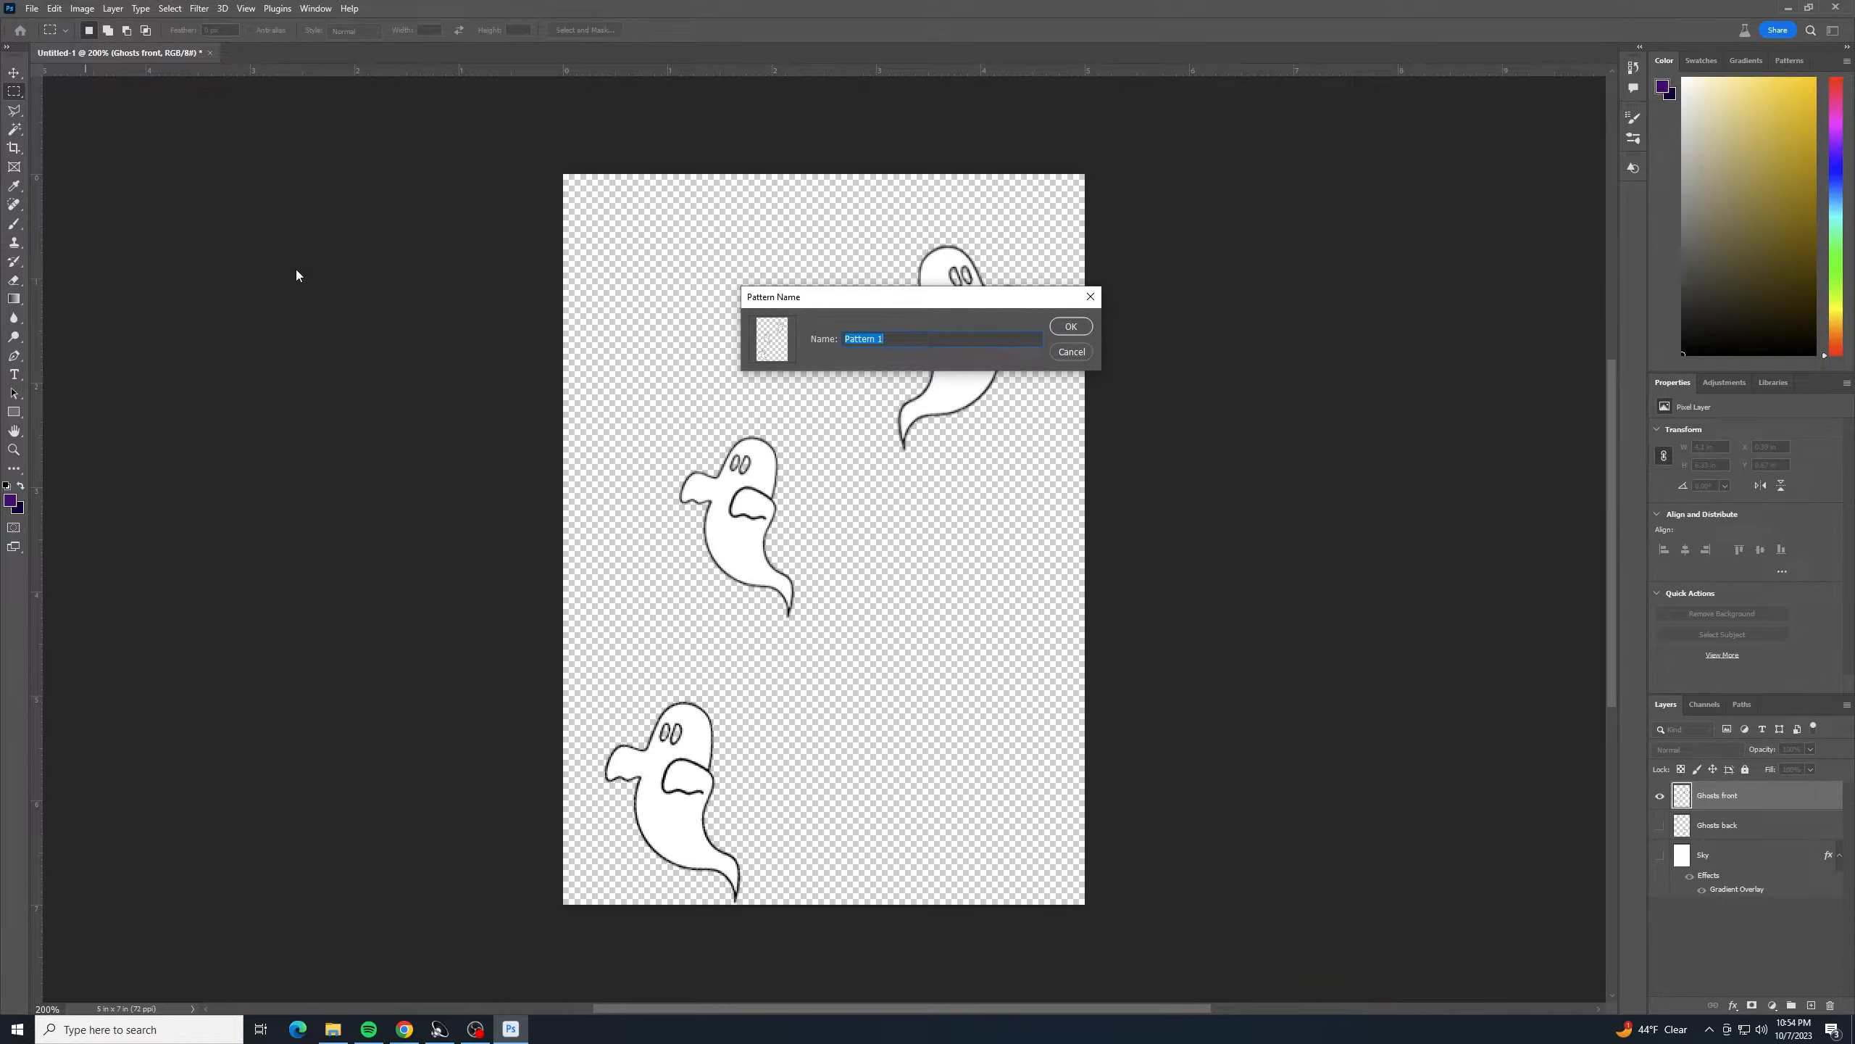
pyautogui.write('ghost front')
pyautogui.click(1060, 328)
# - Hide the Ghosts front layer, show Ghosts back, and define the back ghosts as a pattern named "ghost back"
pyautogui.click(1659, 795)
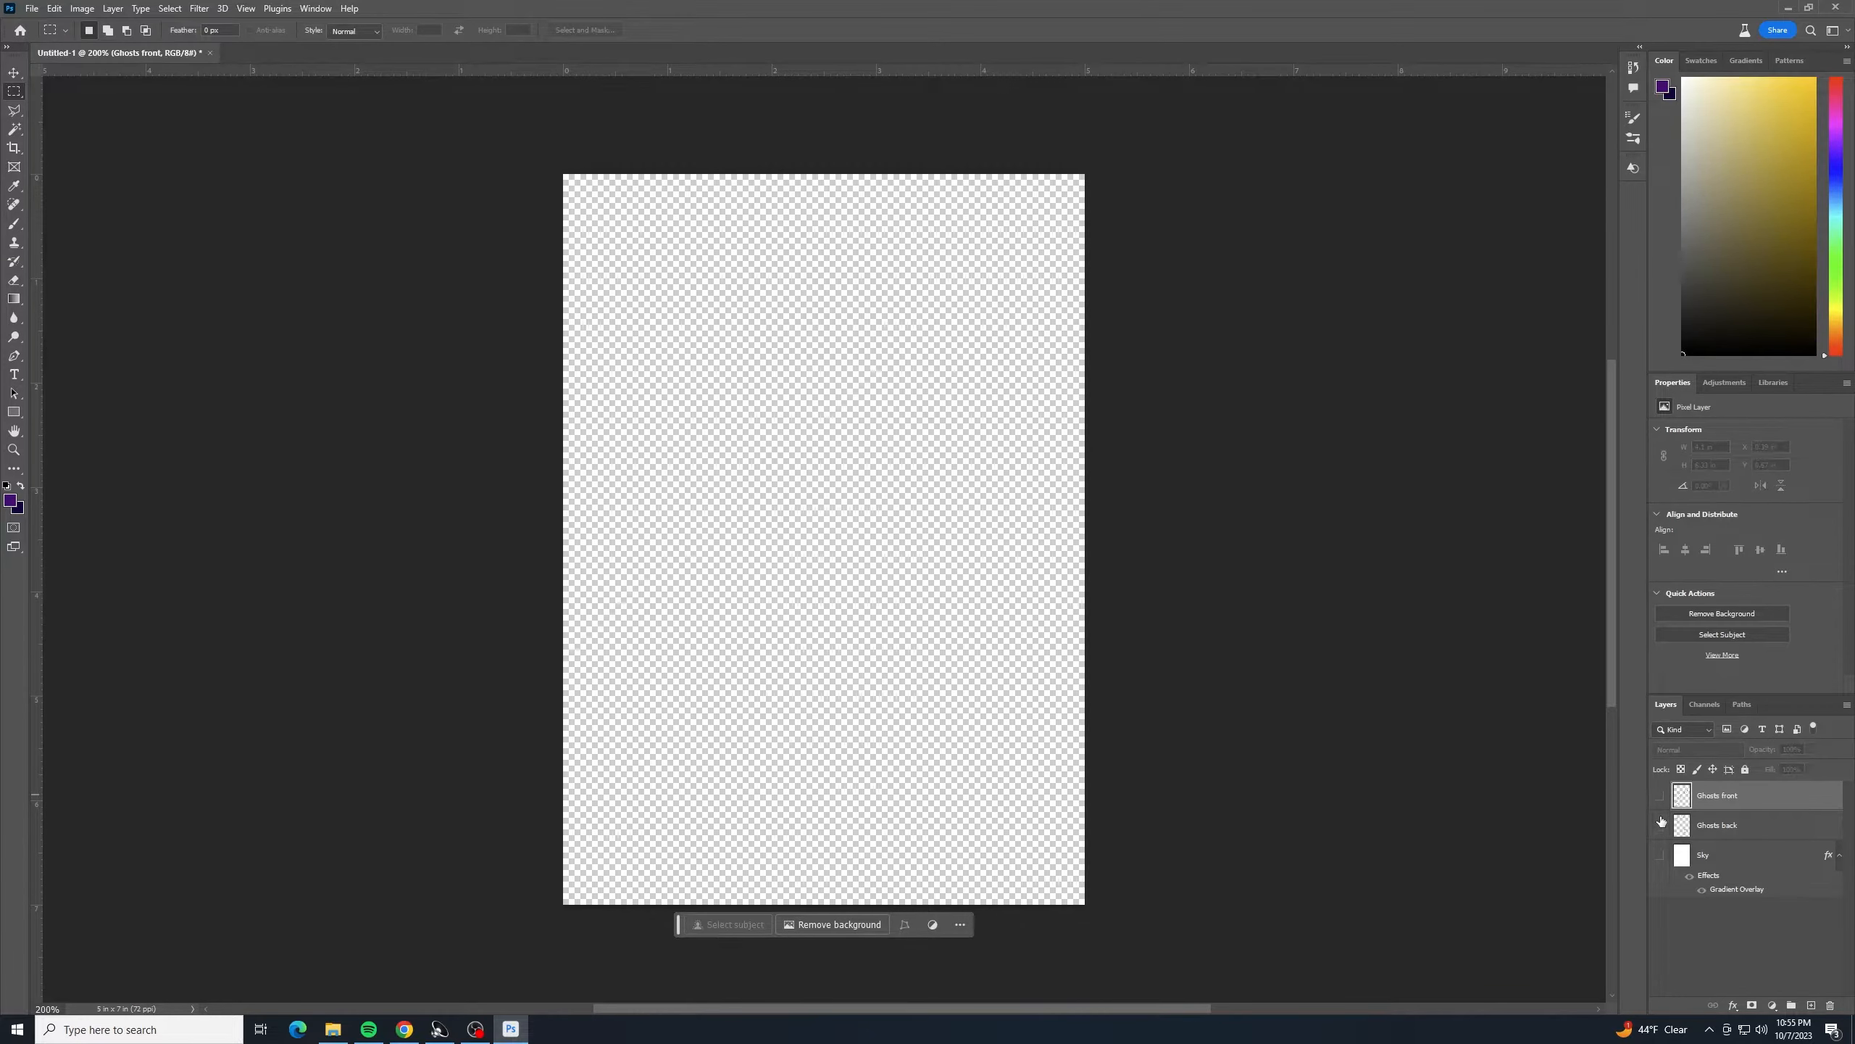
pyautogui.click(1660, 824)
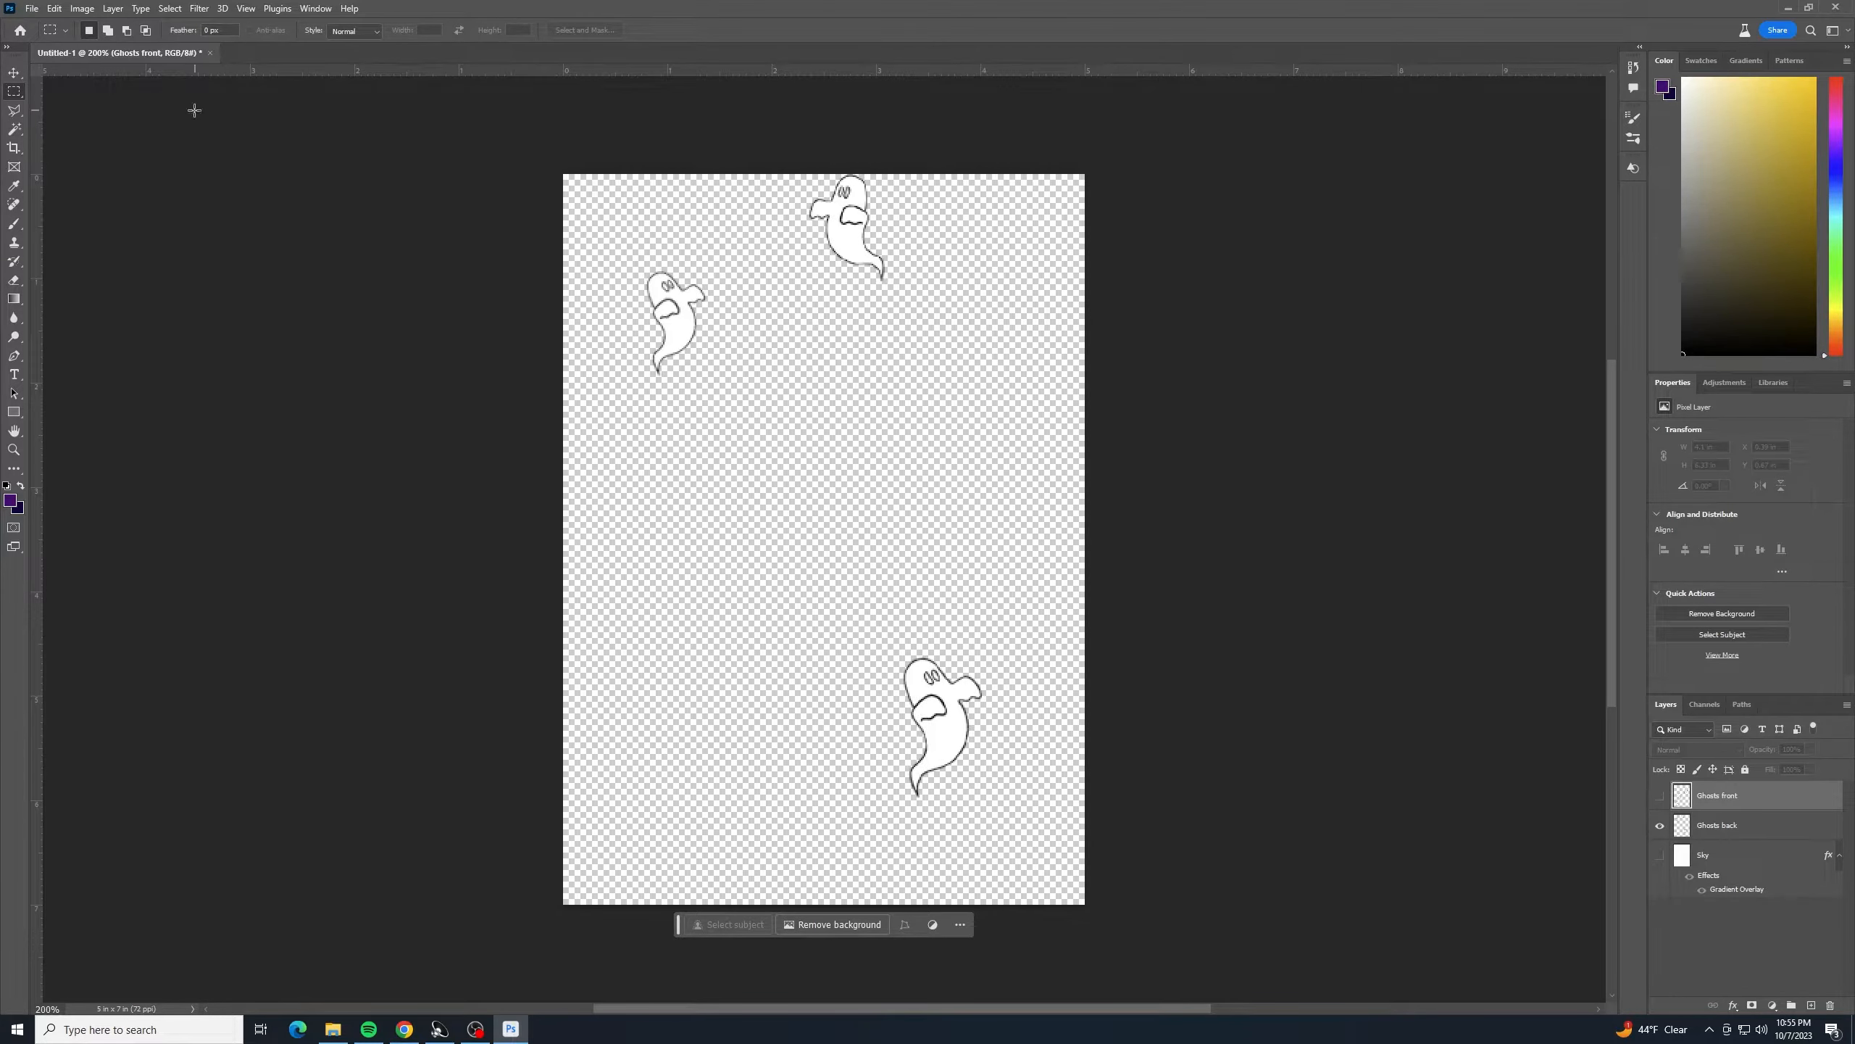
pyautogui.click(1752, 833)
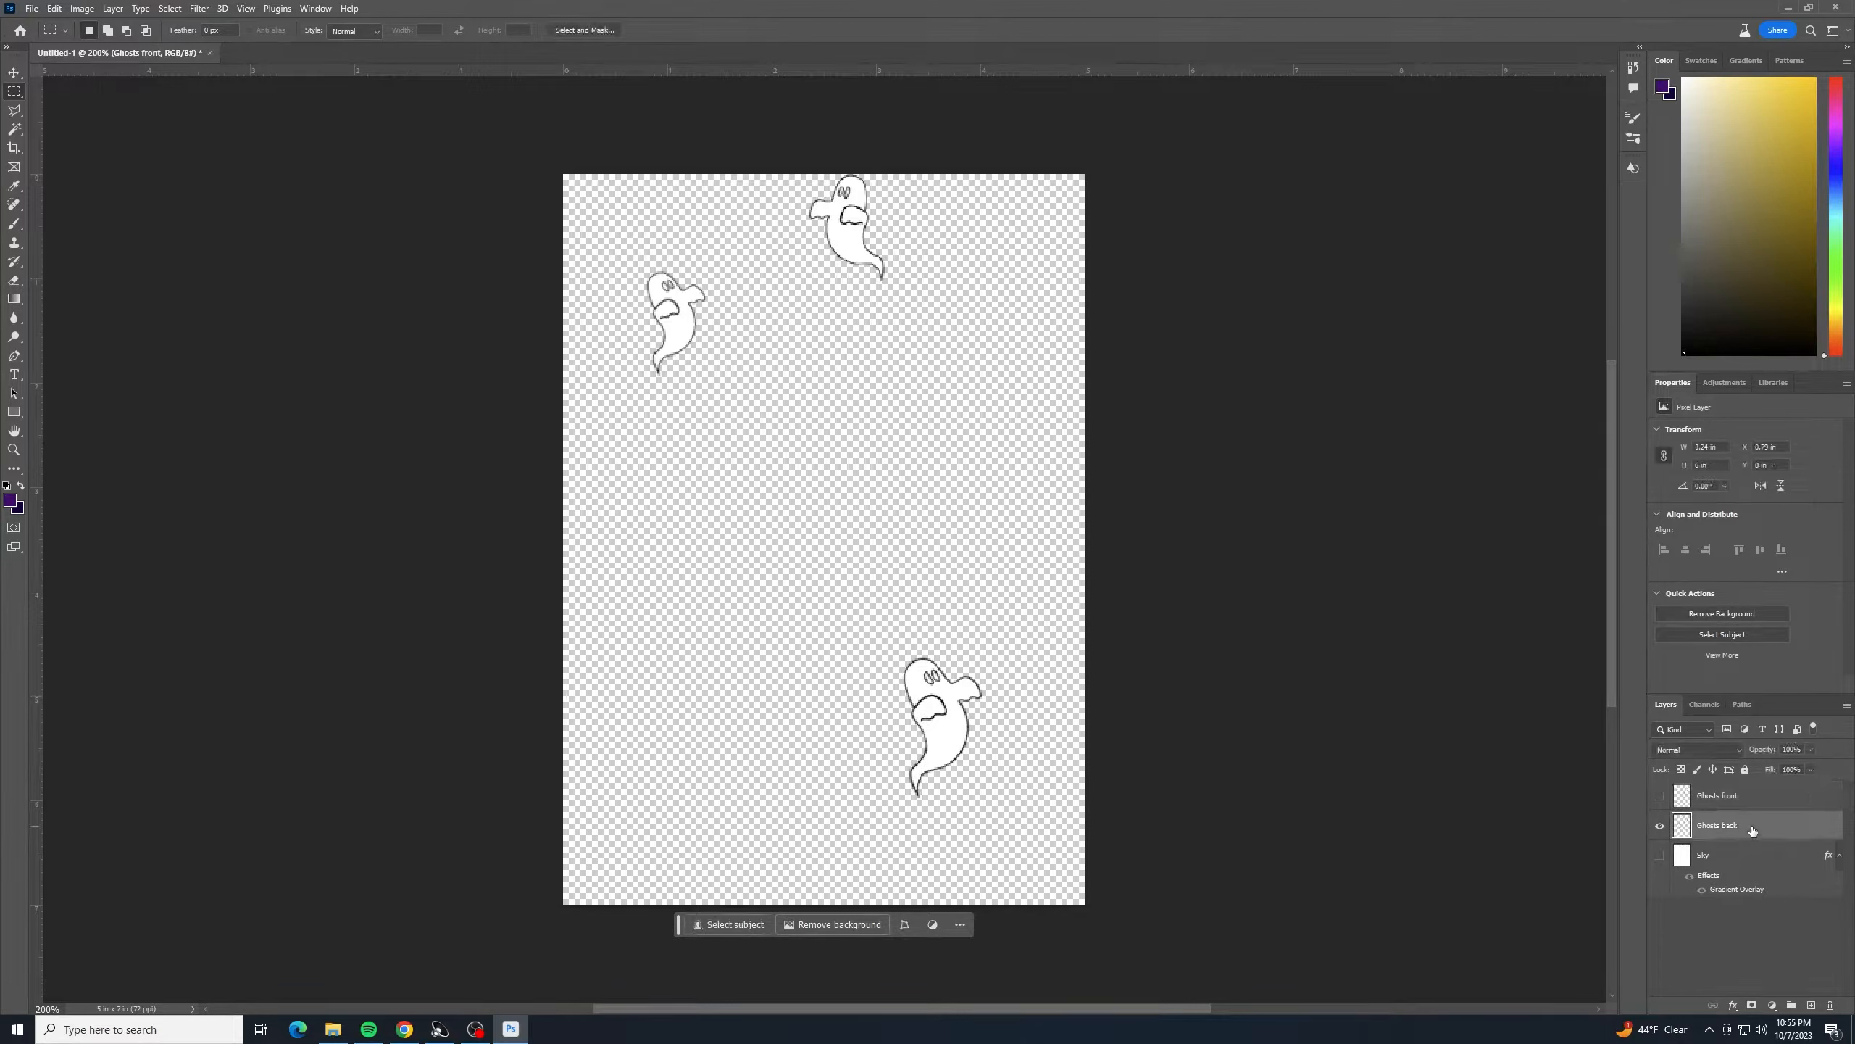
pyautogui.click(57, 8)
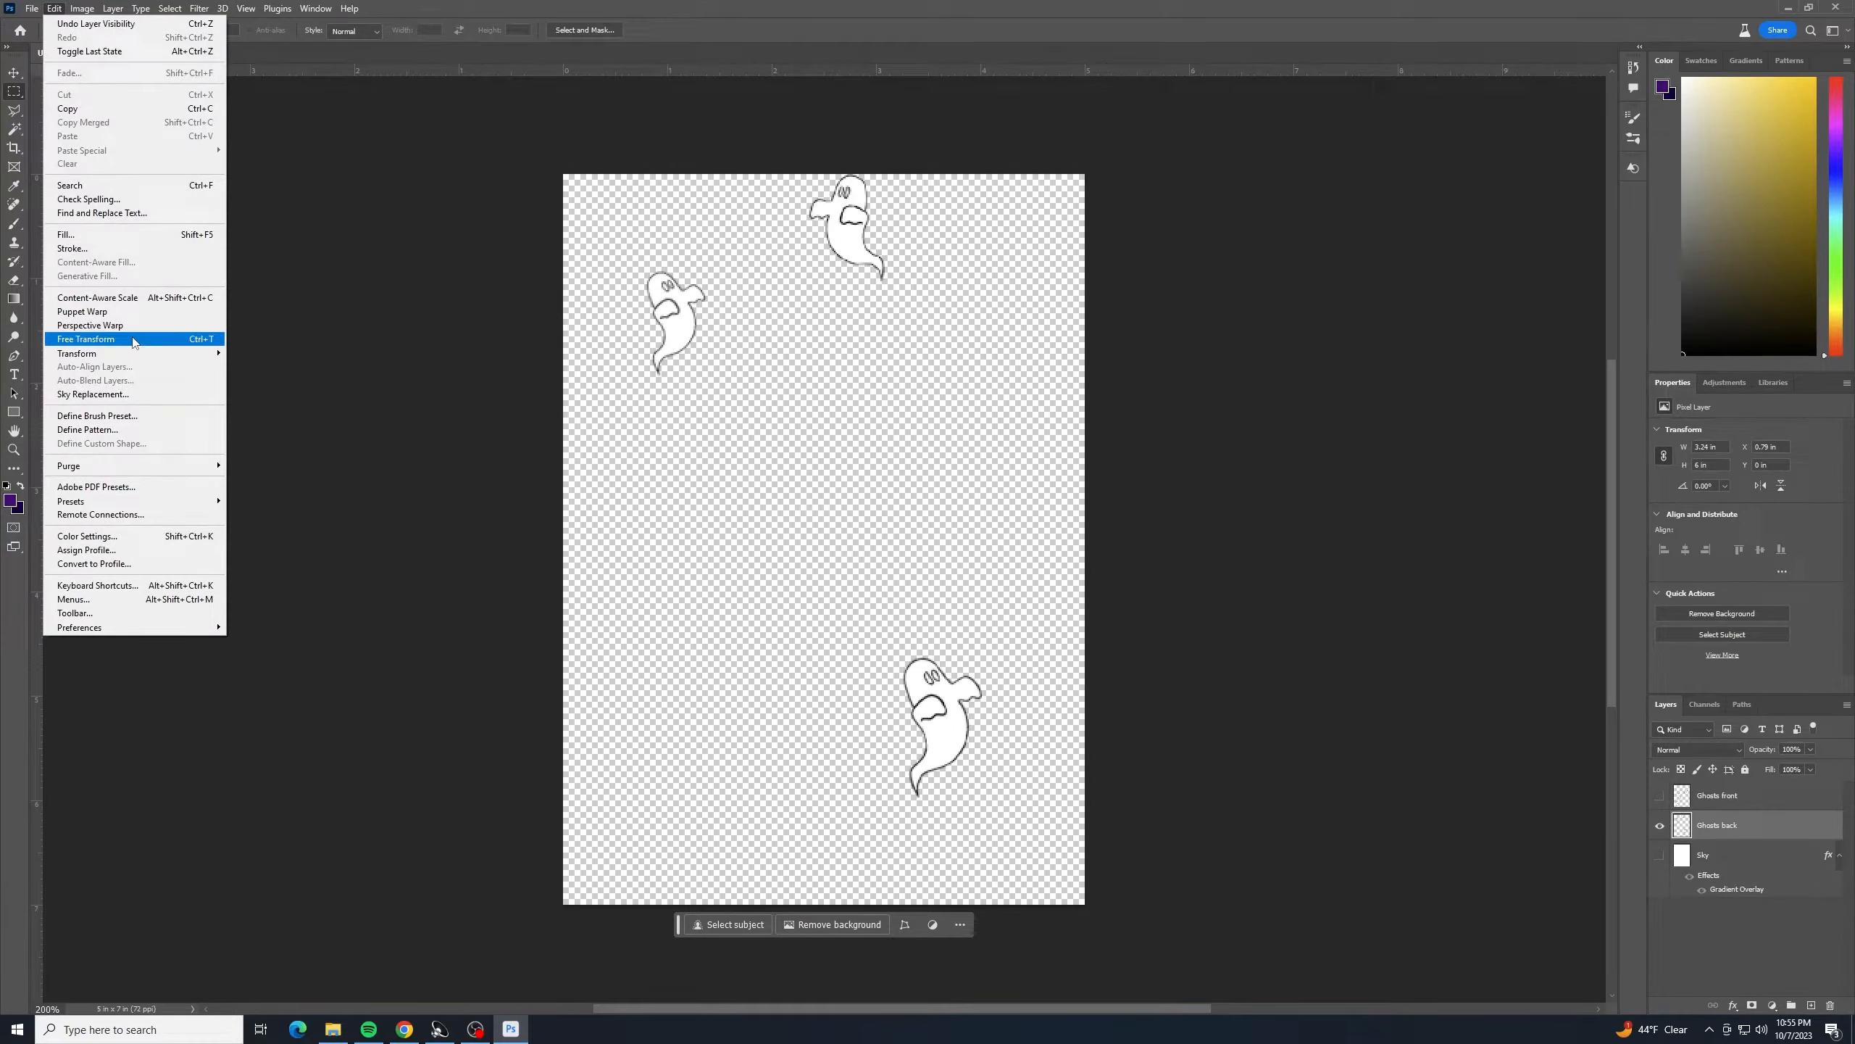
pyautogui.click(166, 431)
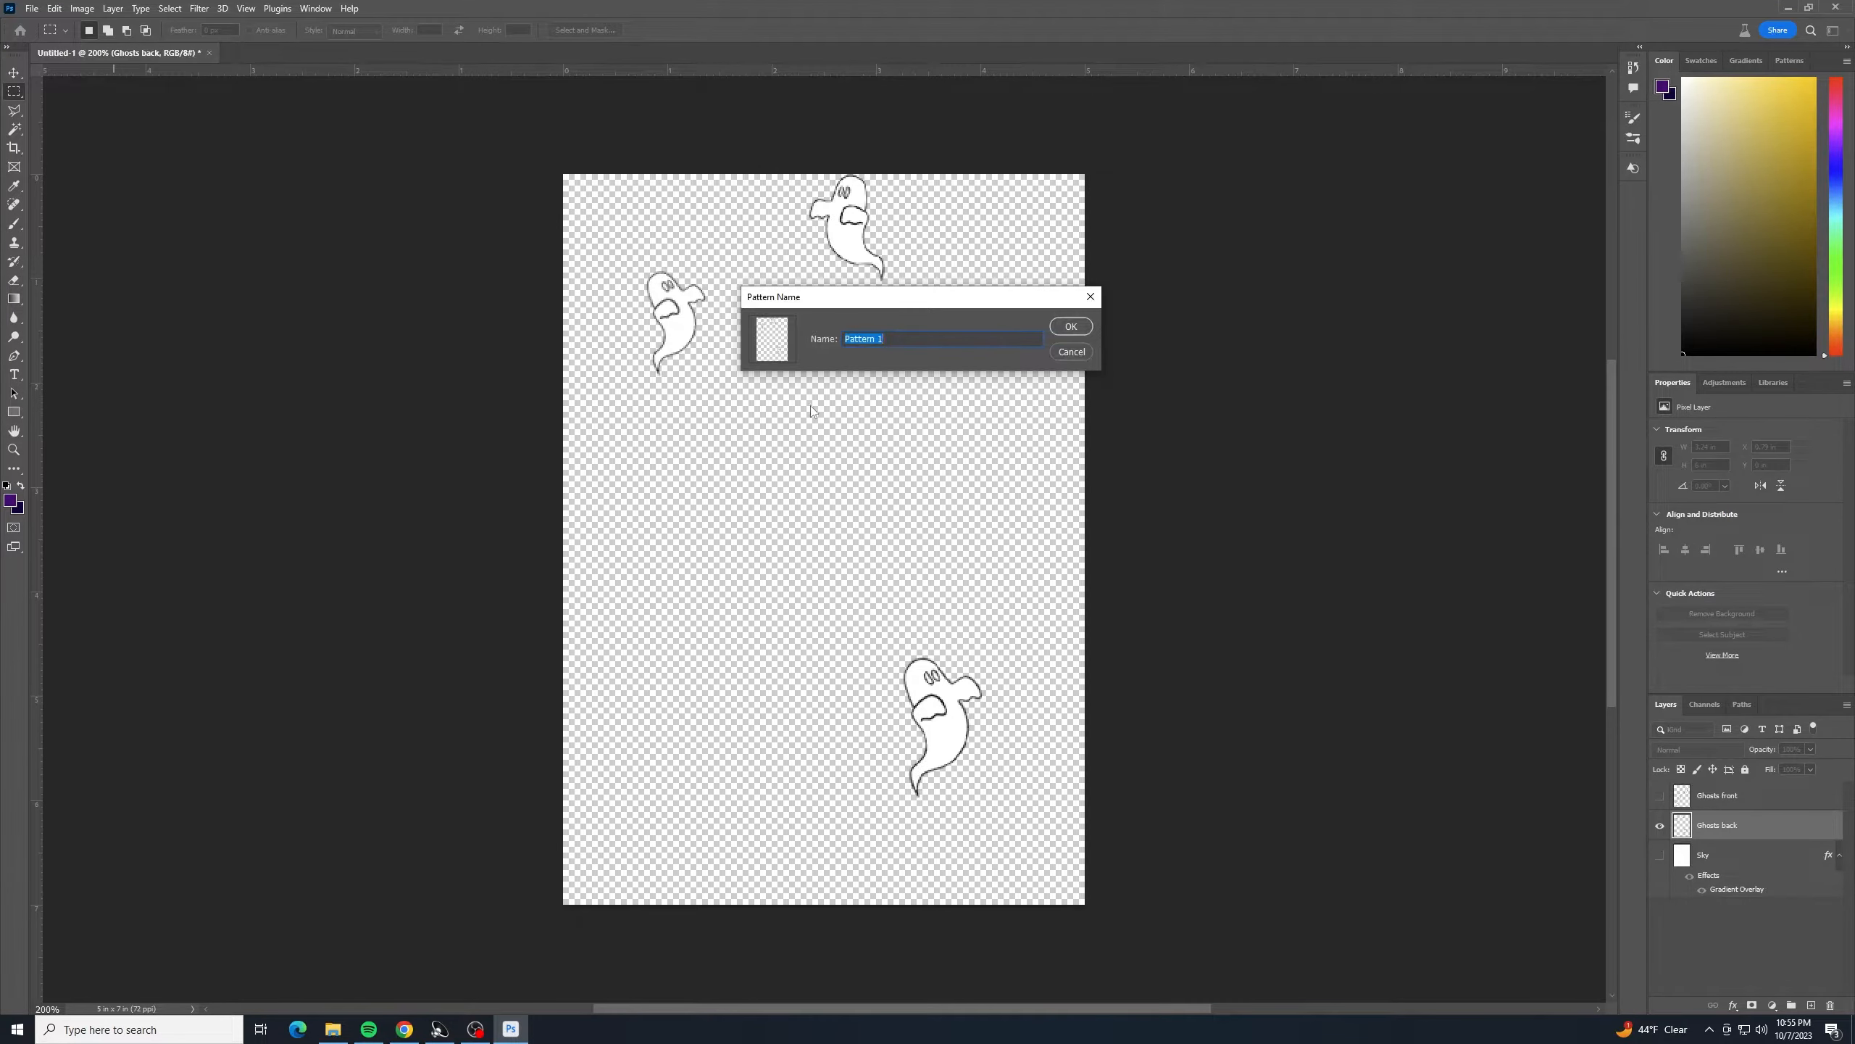
pyautogui.write('ghost back')
pyautogui.click(1069, 329)
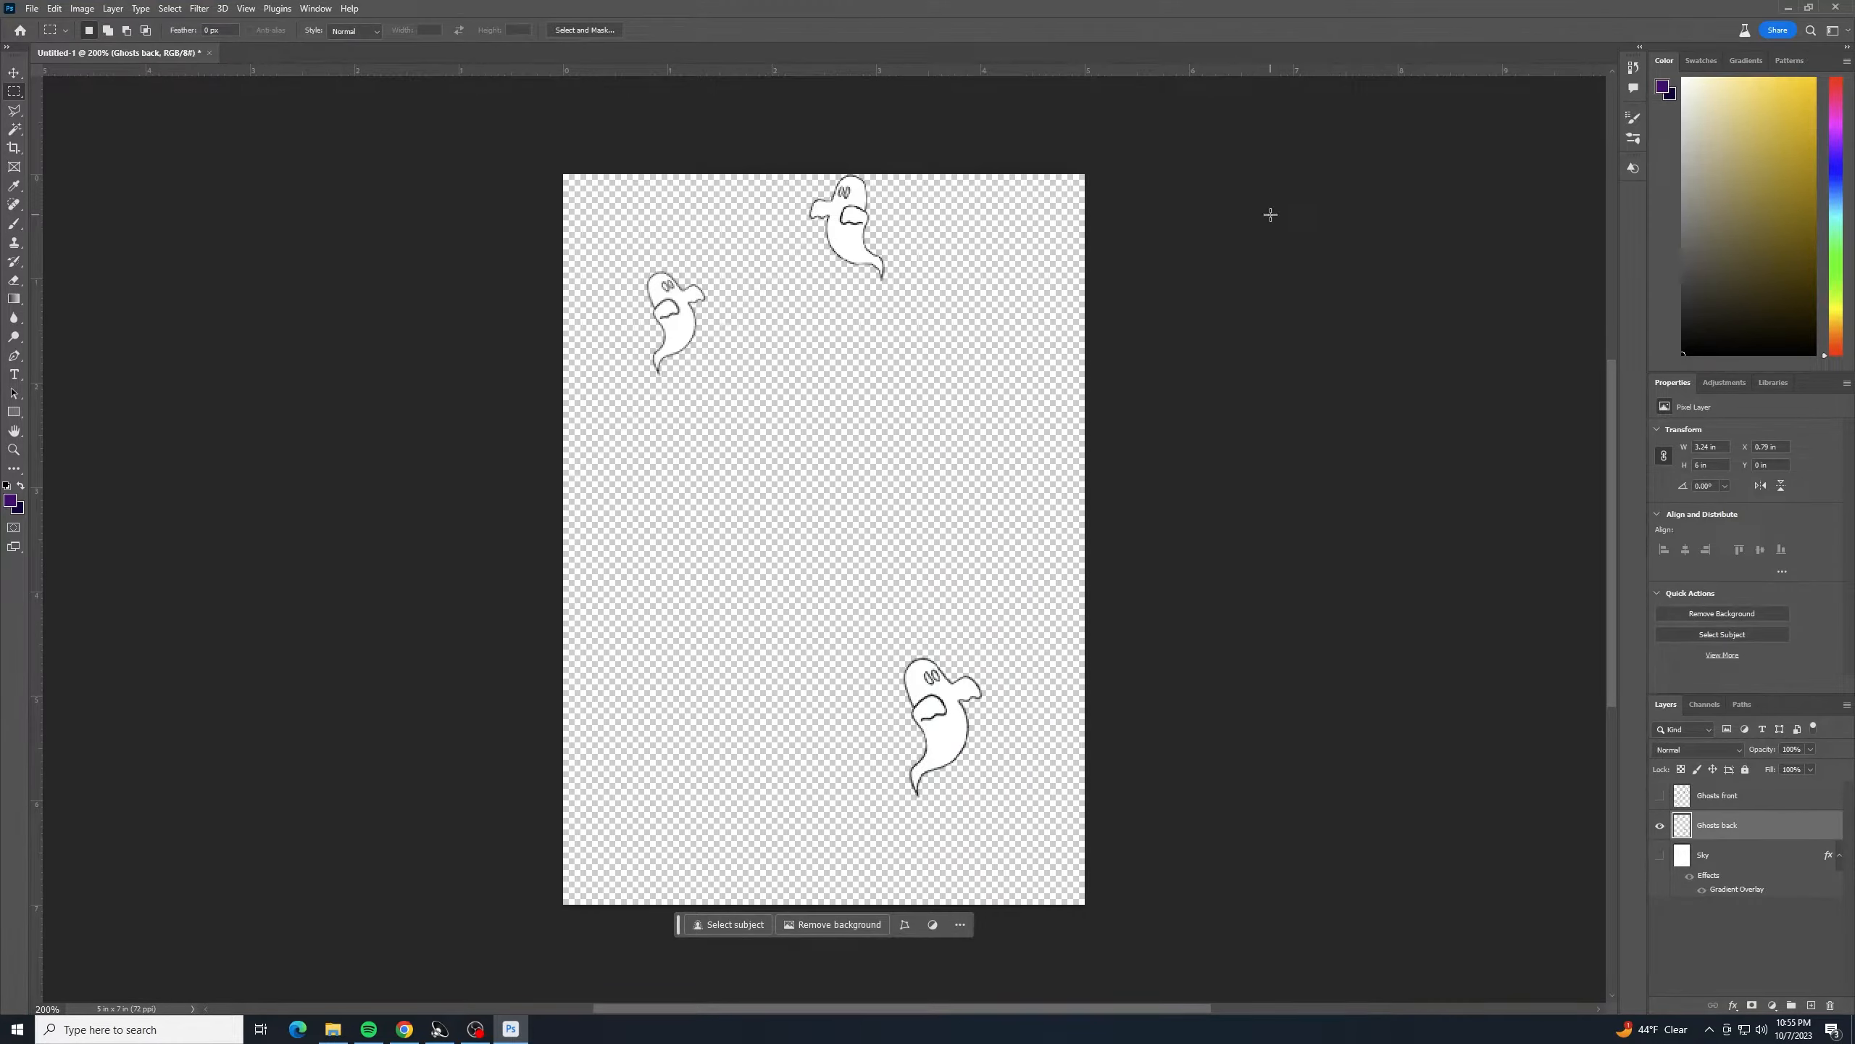
# - Hide the Ghosts back layer and set the foreground colour to black and the background colour to white
pyautogui.click(1663, 814)
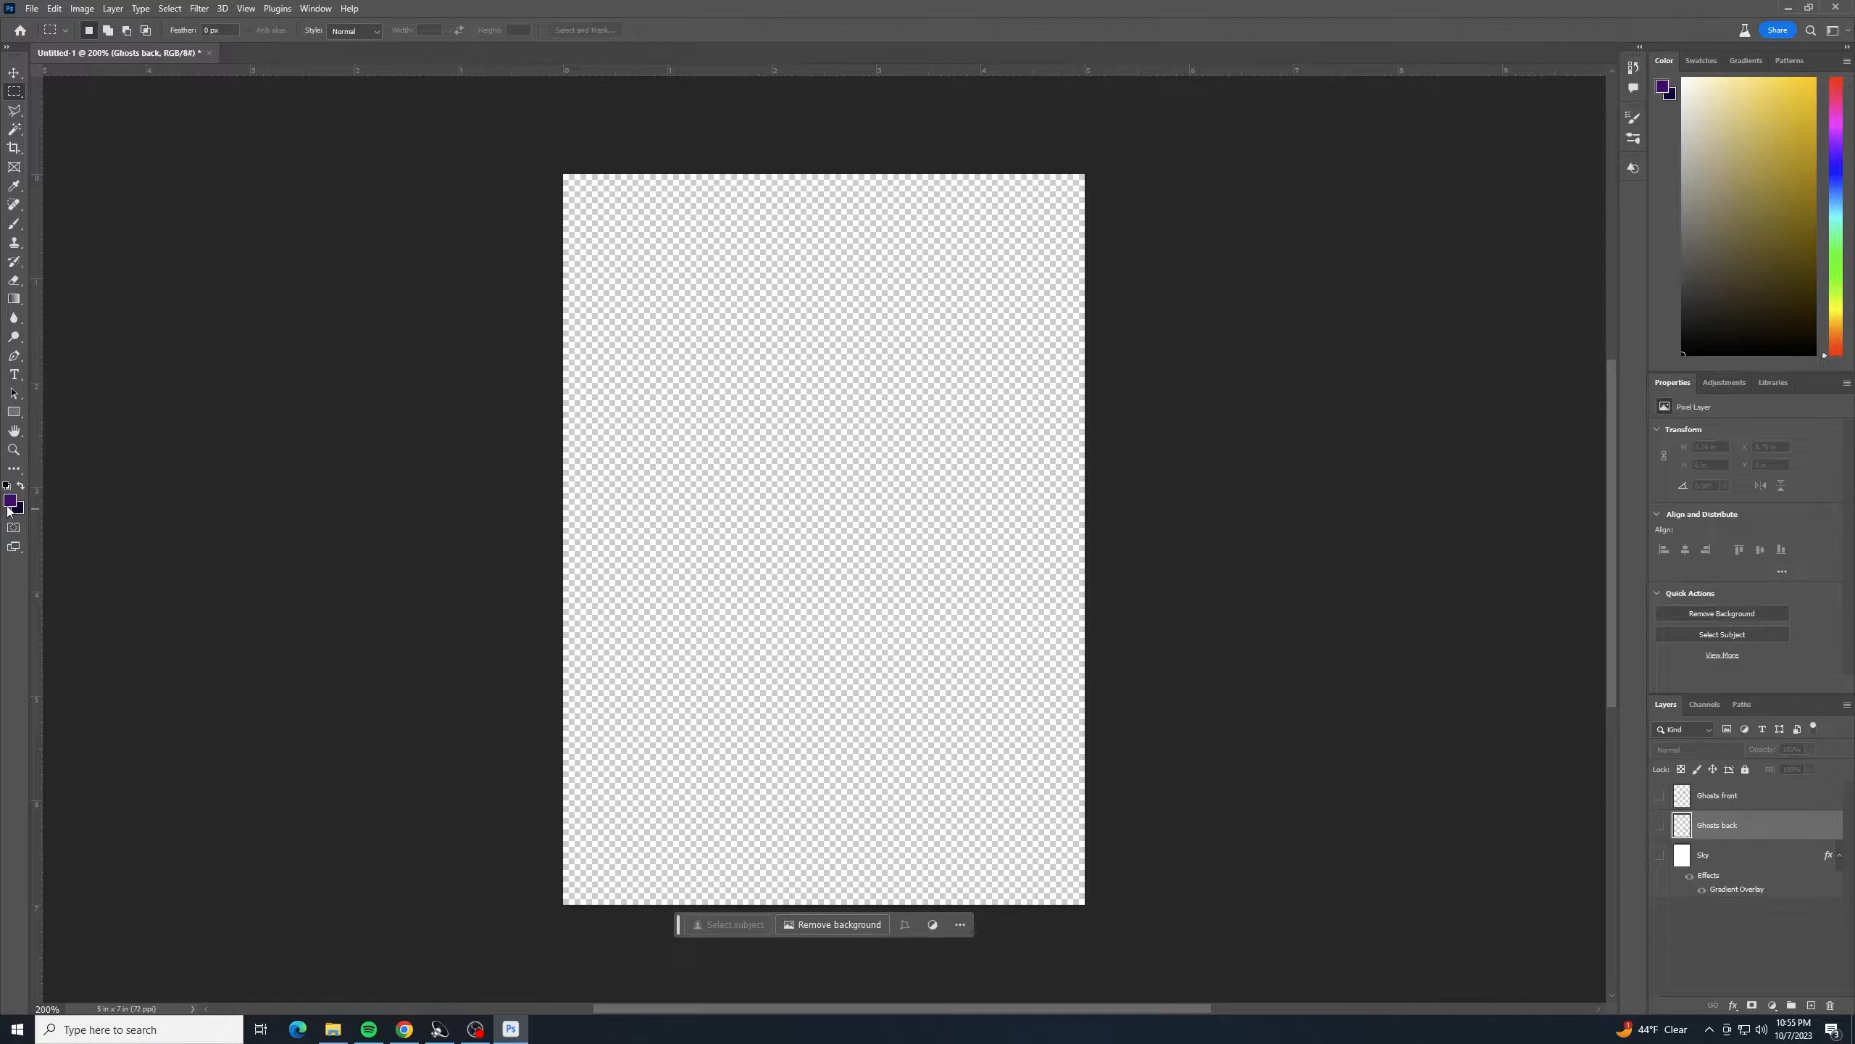
pyautogui.click(17, 509)
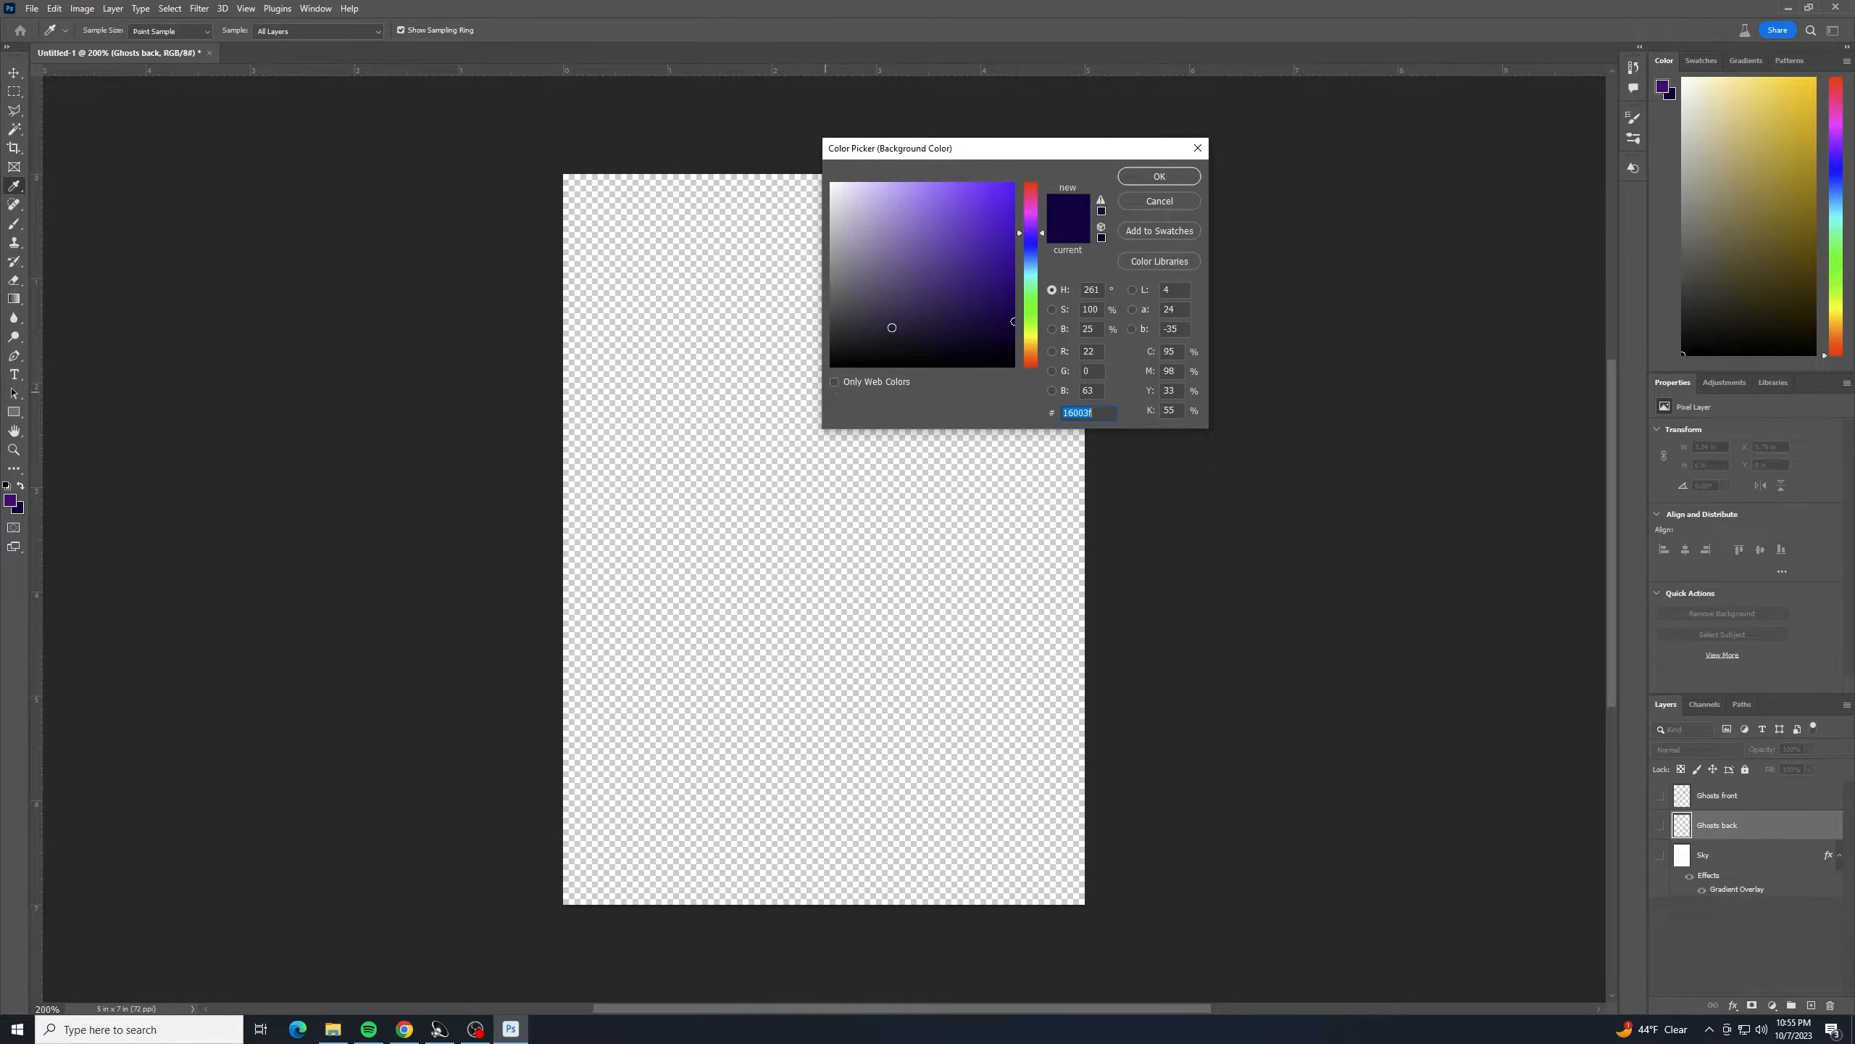
pyautogui.moveTo(893, 328); pyautogui.dragTo(751, 57)
pyautogui.click(1126, 178)
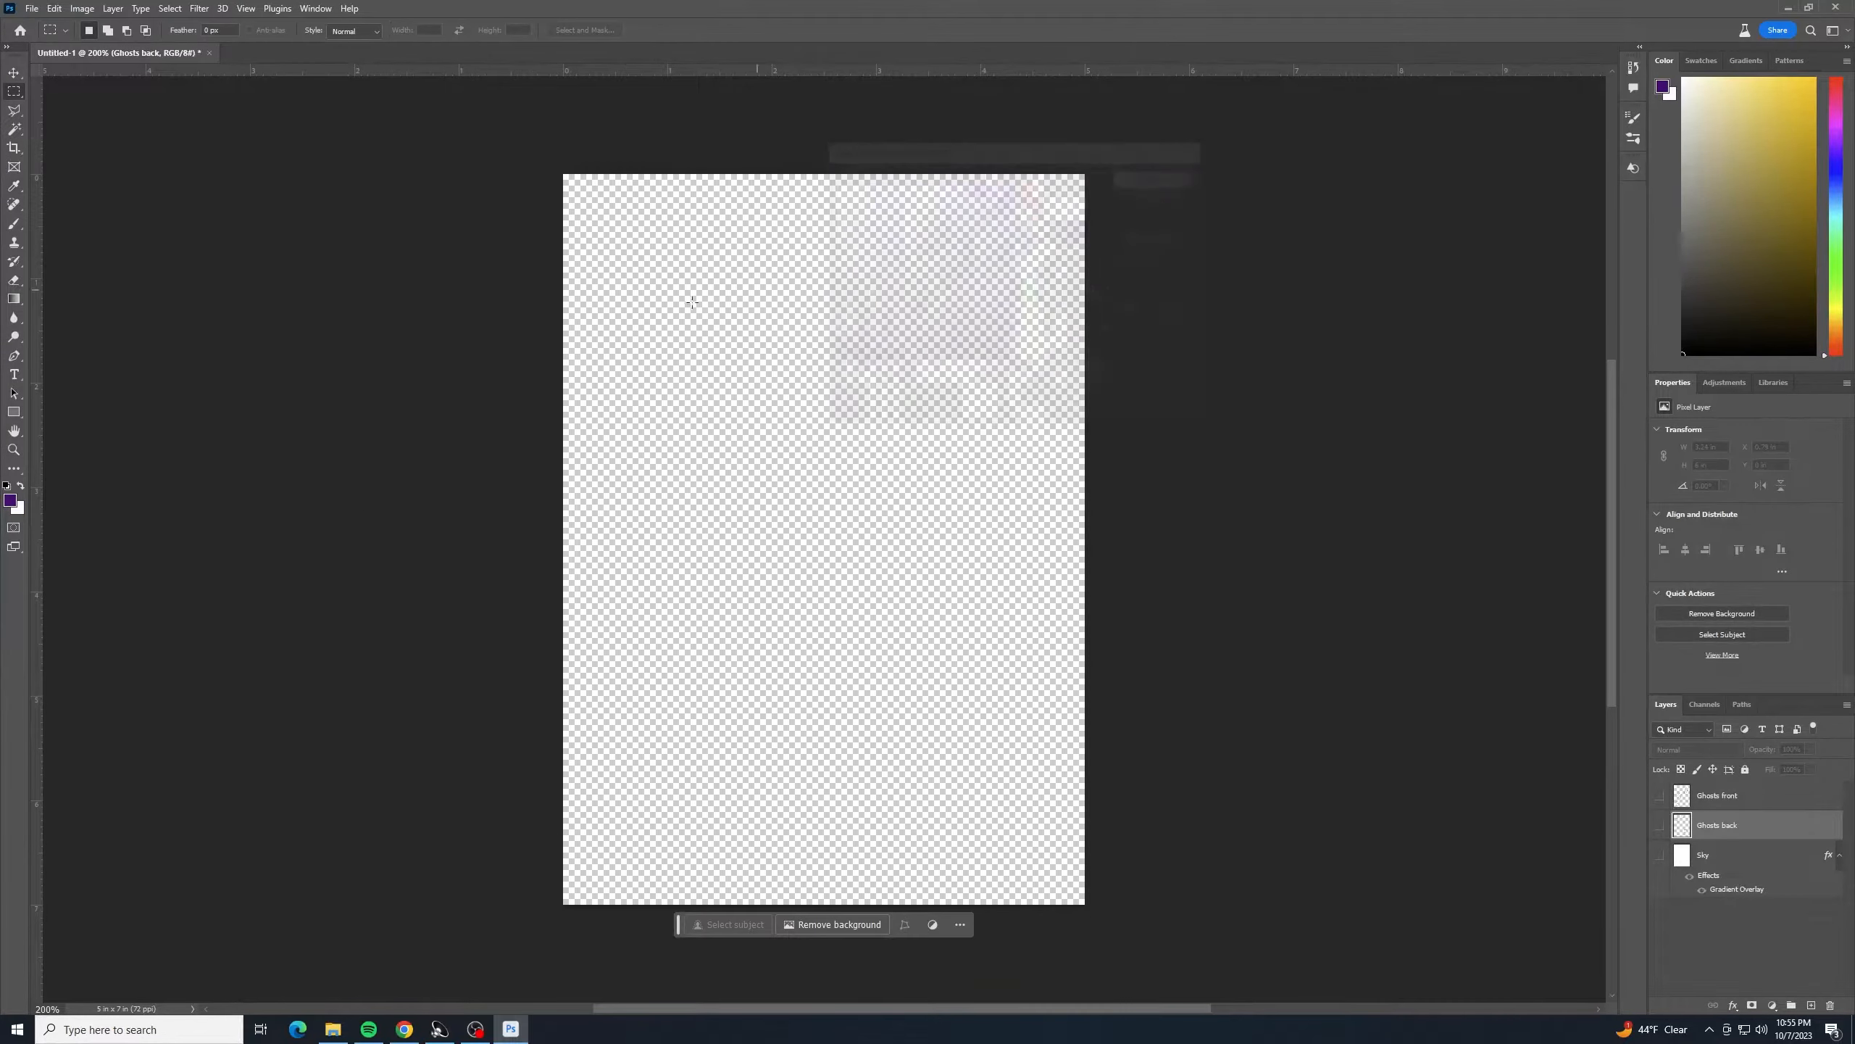
pyautogui.click(12, 501)
pyautogui.moveTo(894, 280); pyautogui.dragTo(759, 430)
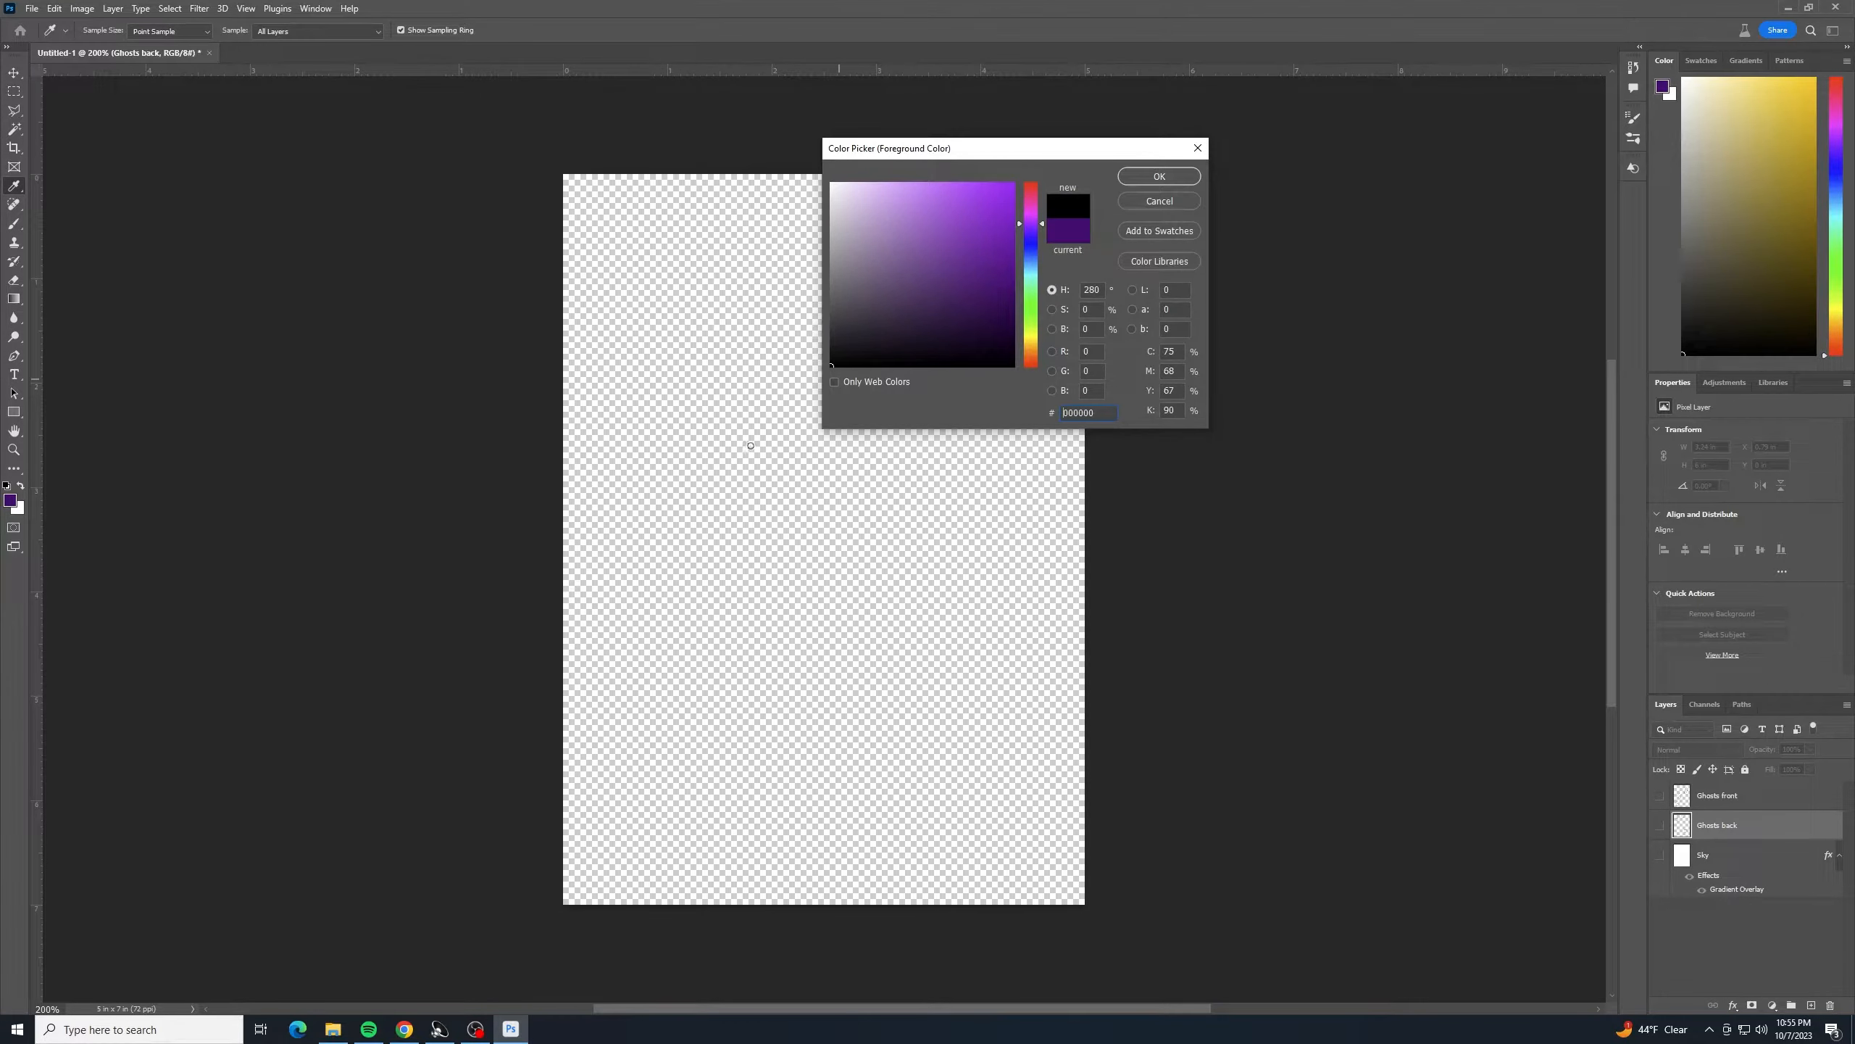
pyautogui.click(1146, 178)
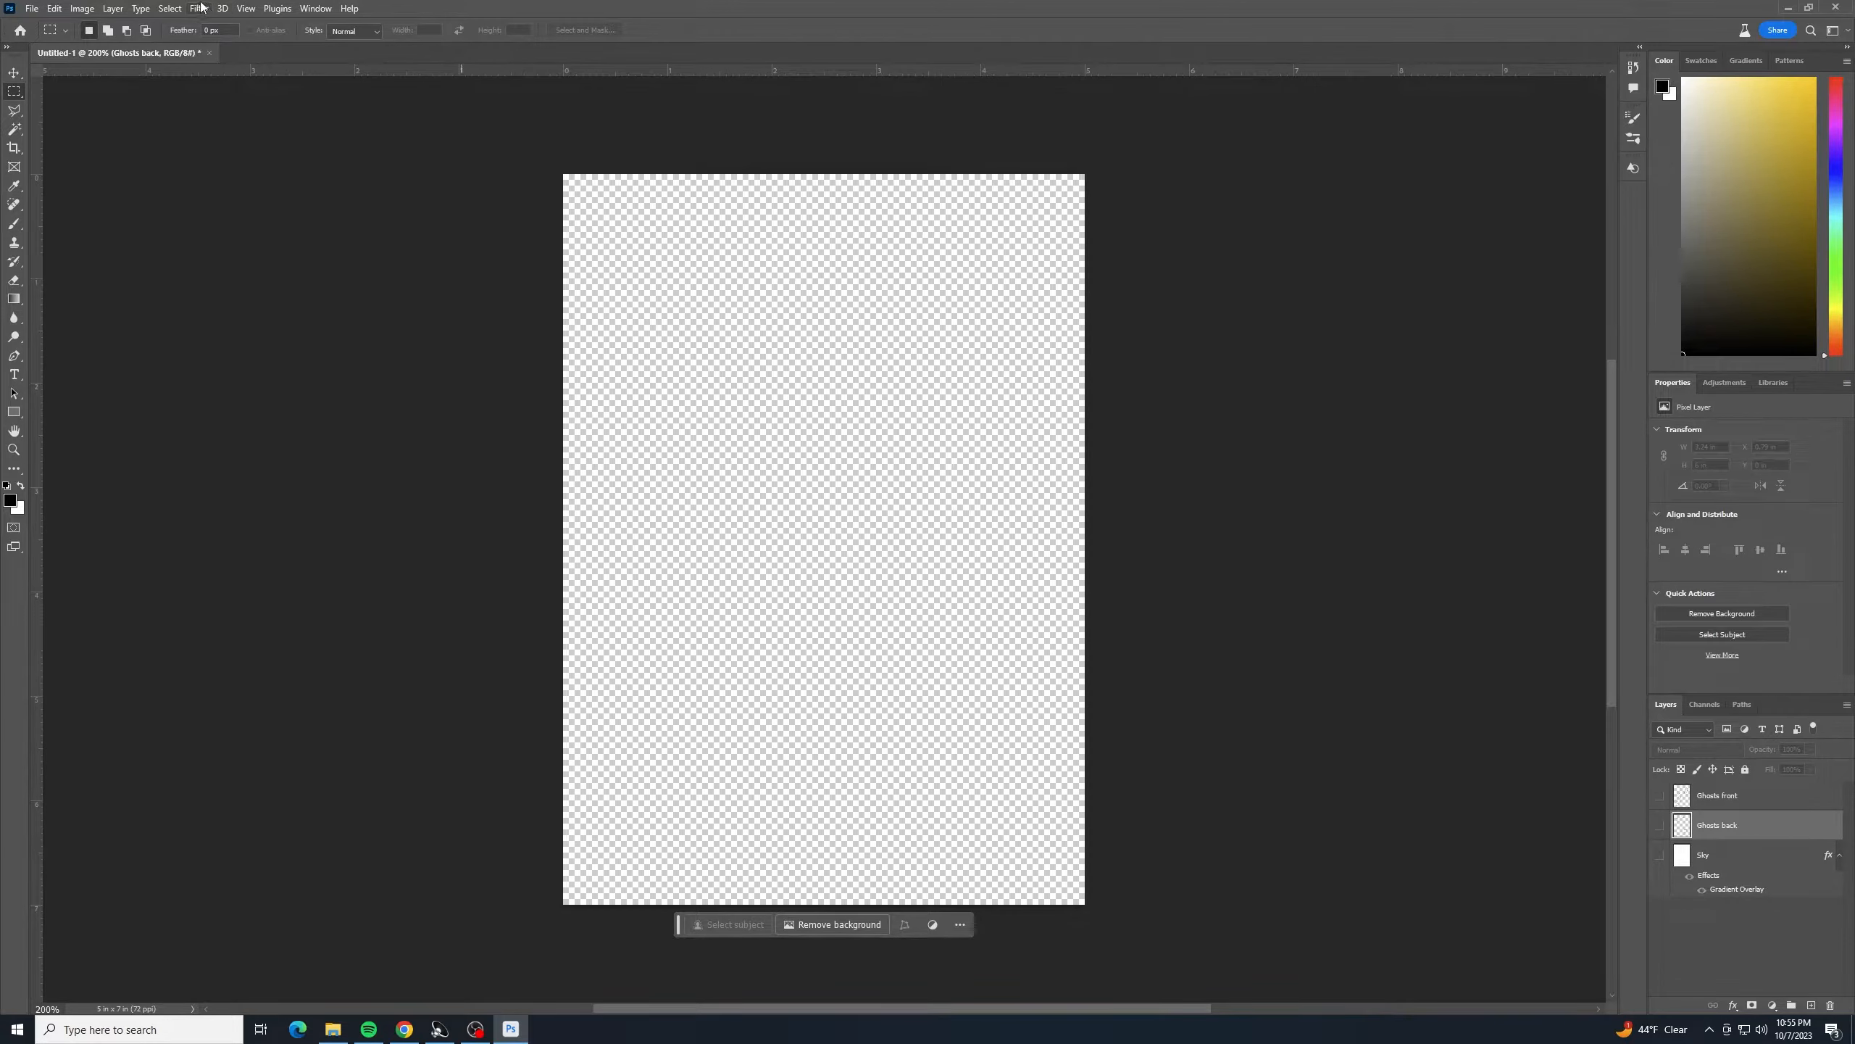
# - Add a layer named "displace" above the ghost layers and fill it with the Clouds render filter
pyautogui.click(1811, 1005)
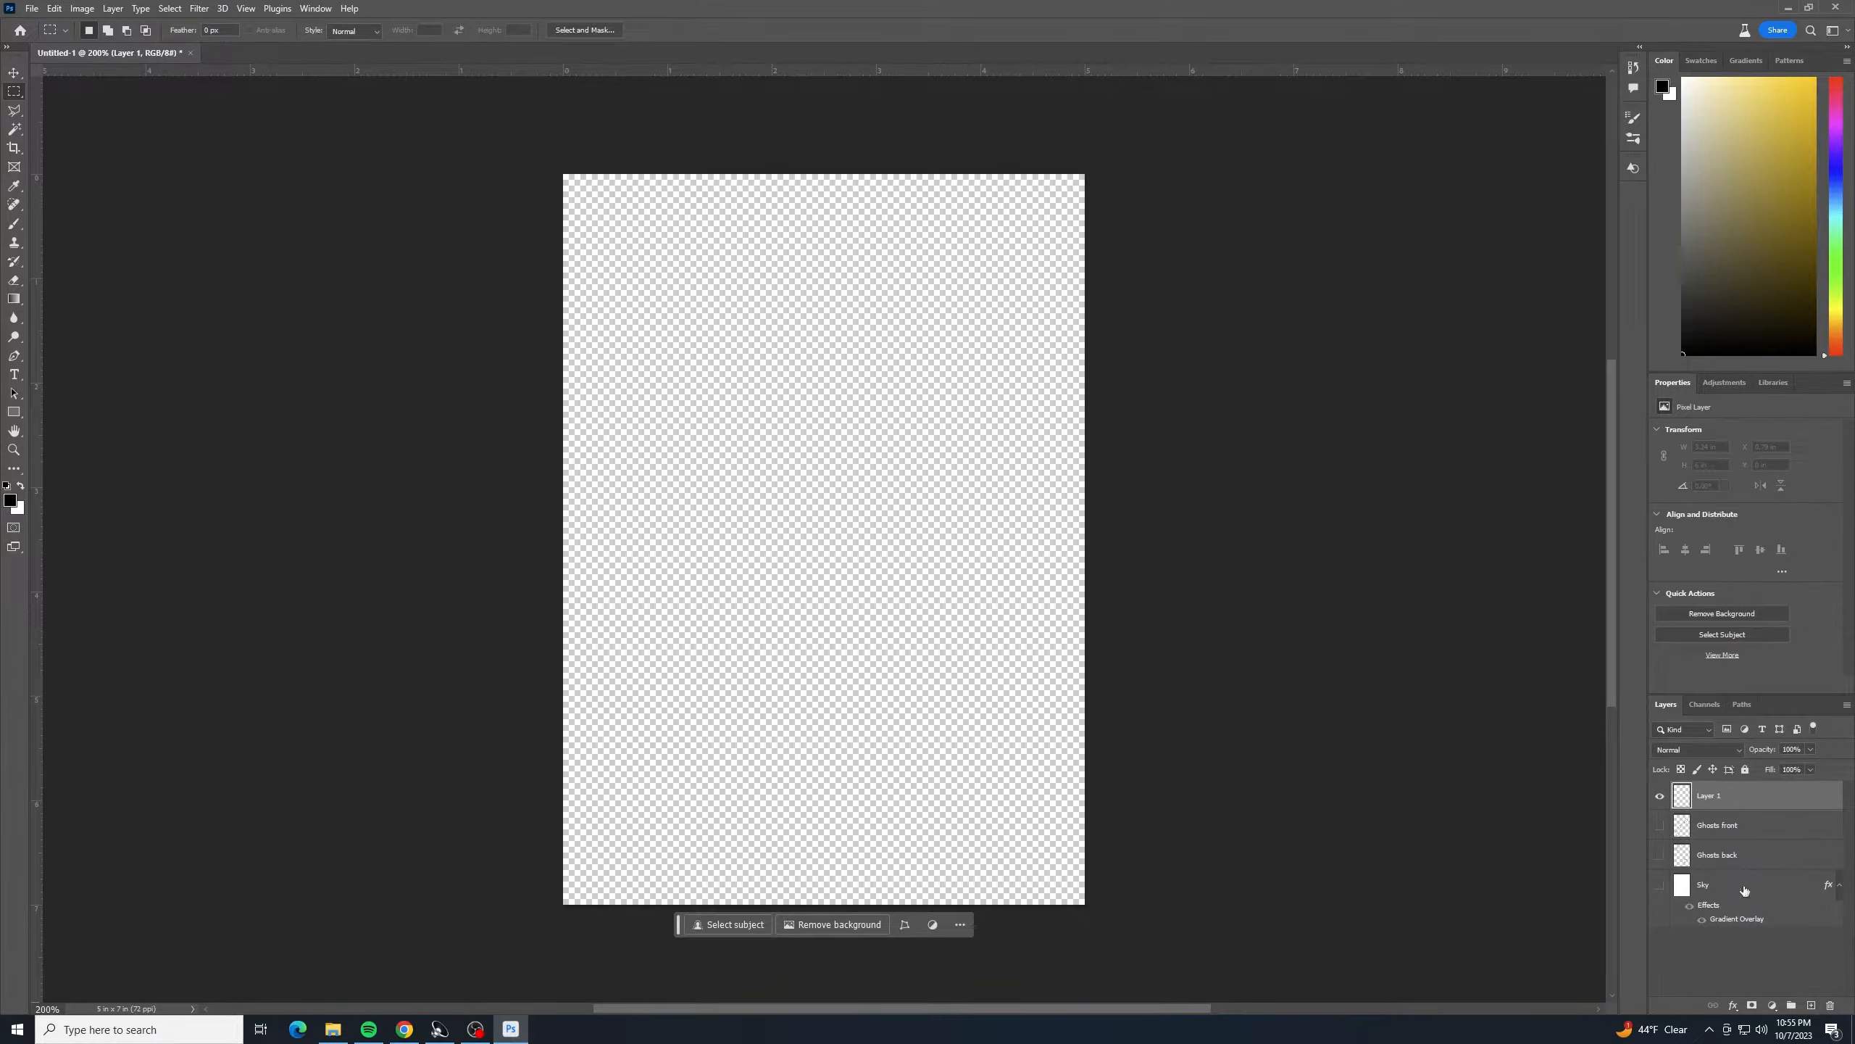
pyautogui.doubleClick(1717, 792)
pyautogui.write('displace')
pyautogui.click(1805, 801)
pyautogui.click(202, 8)
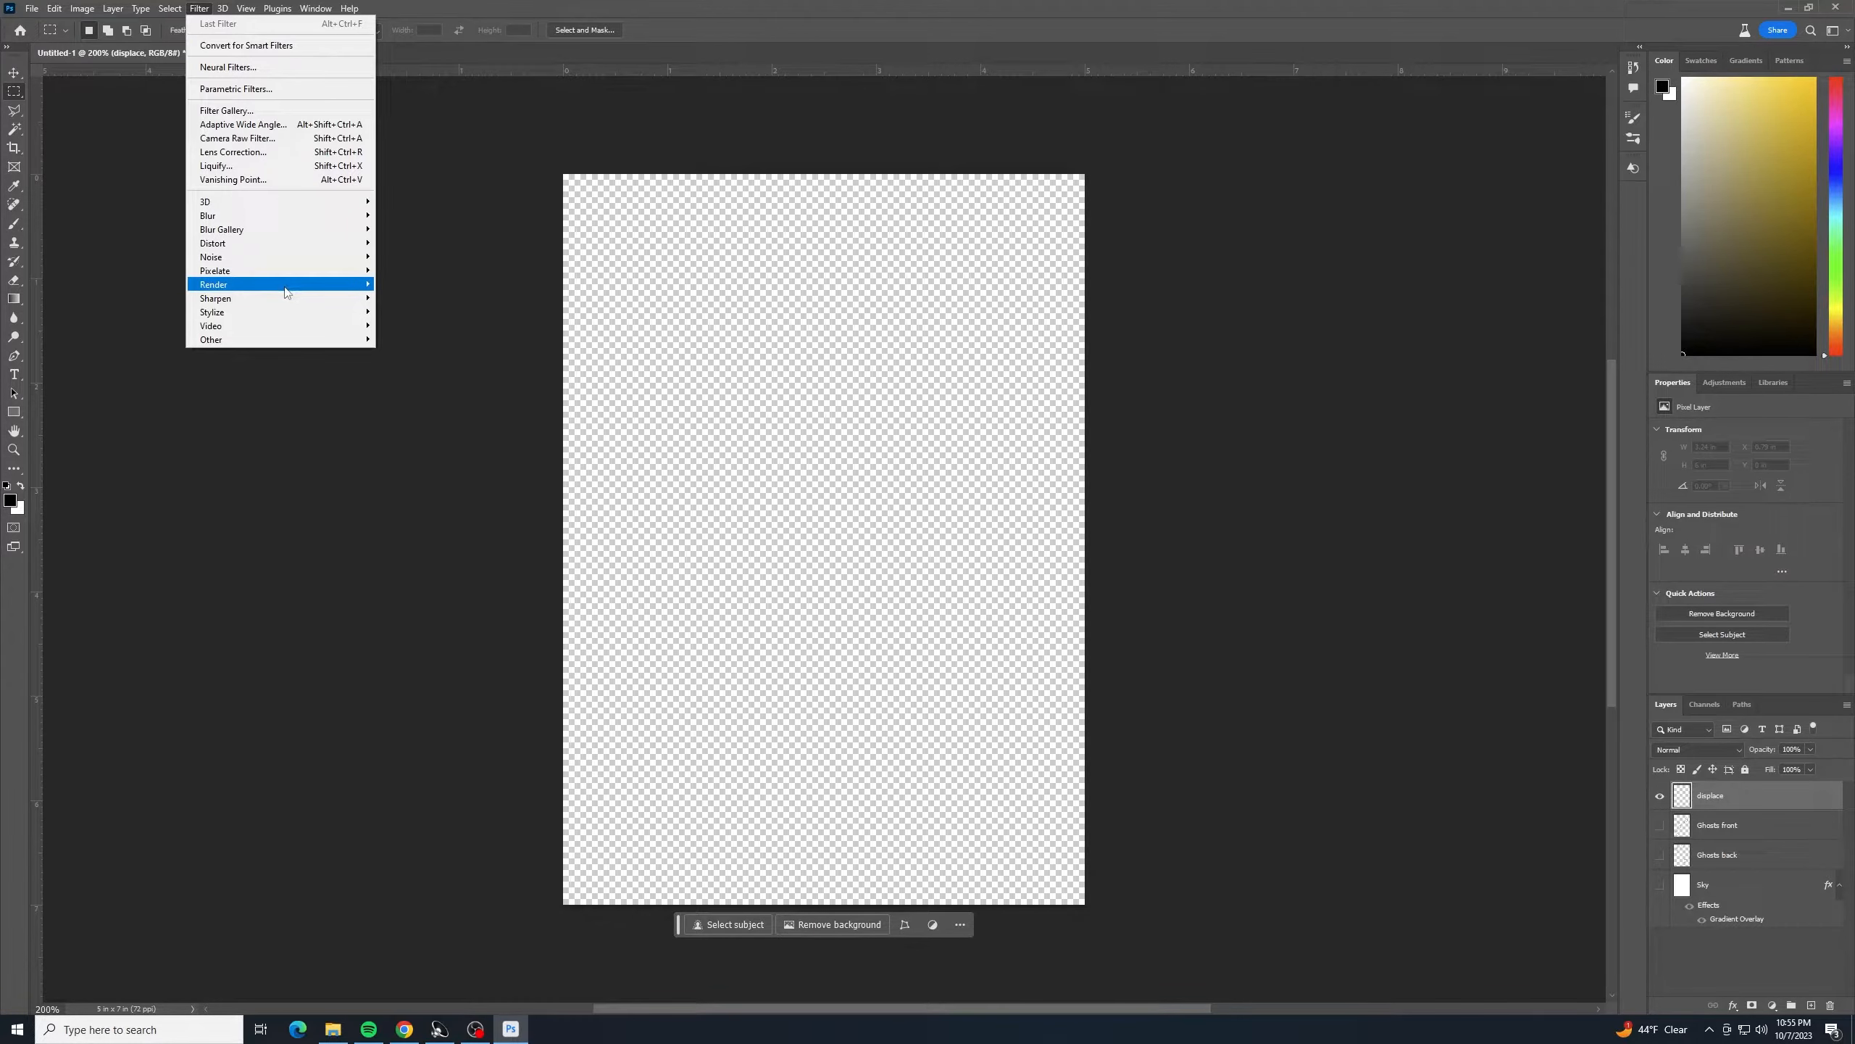
pyautogui.moveTo(351, 284)
pyautogui.click(416, 334)
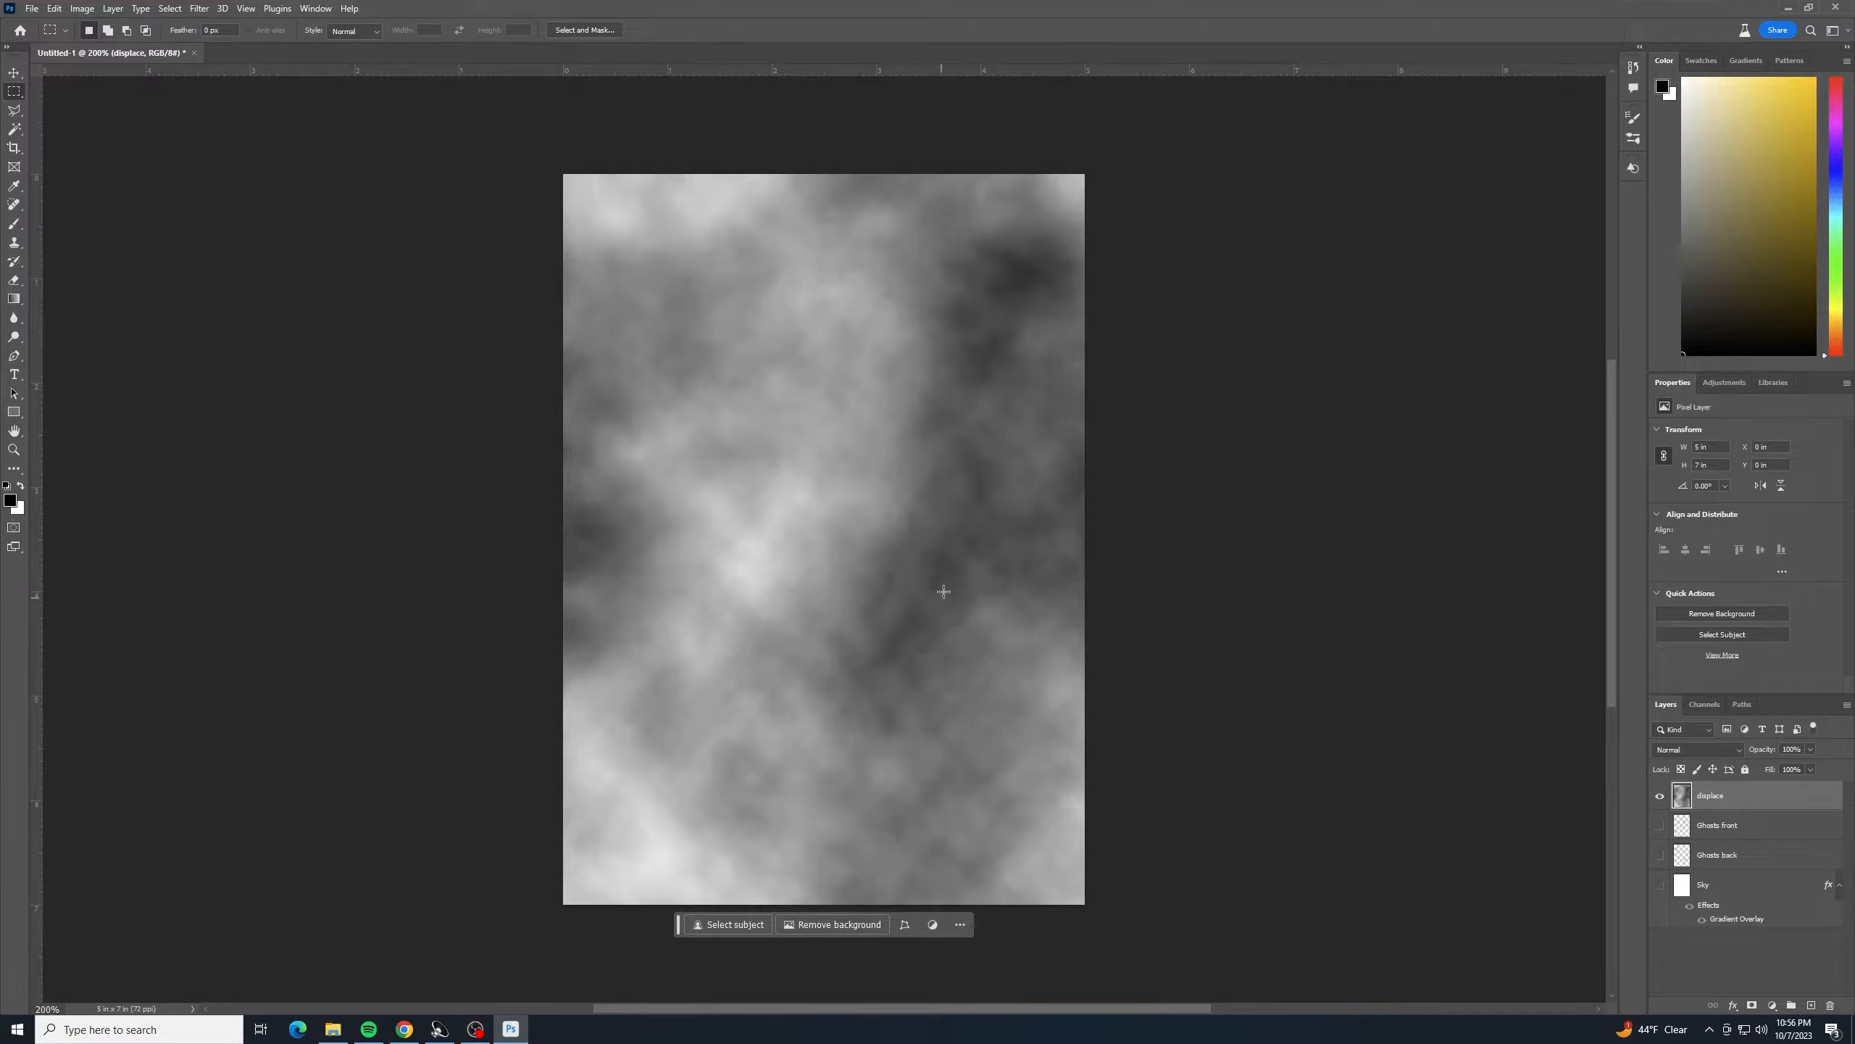
# - Apply a Gaussian Blur with a radius of about 10 pixels to the clouds on the displace layer
pyautogui.click(208, 11)
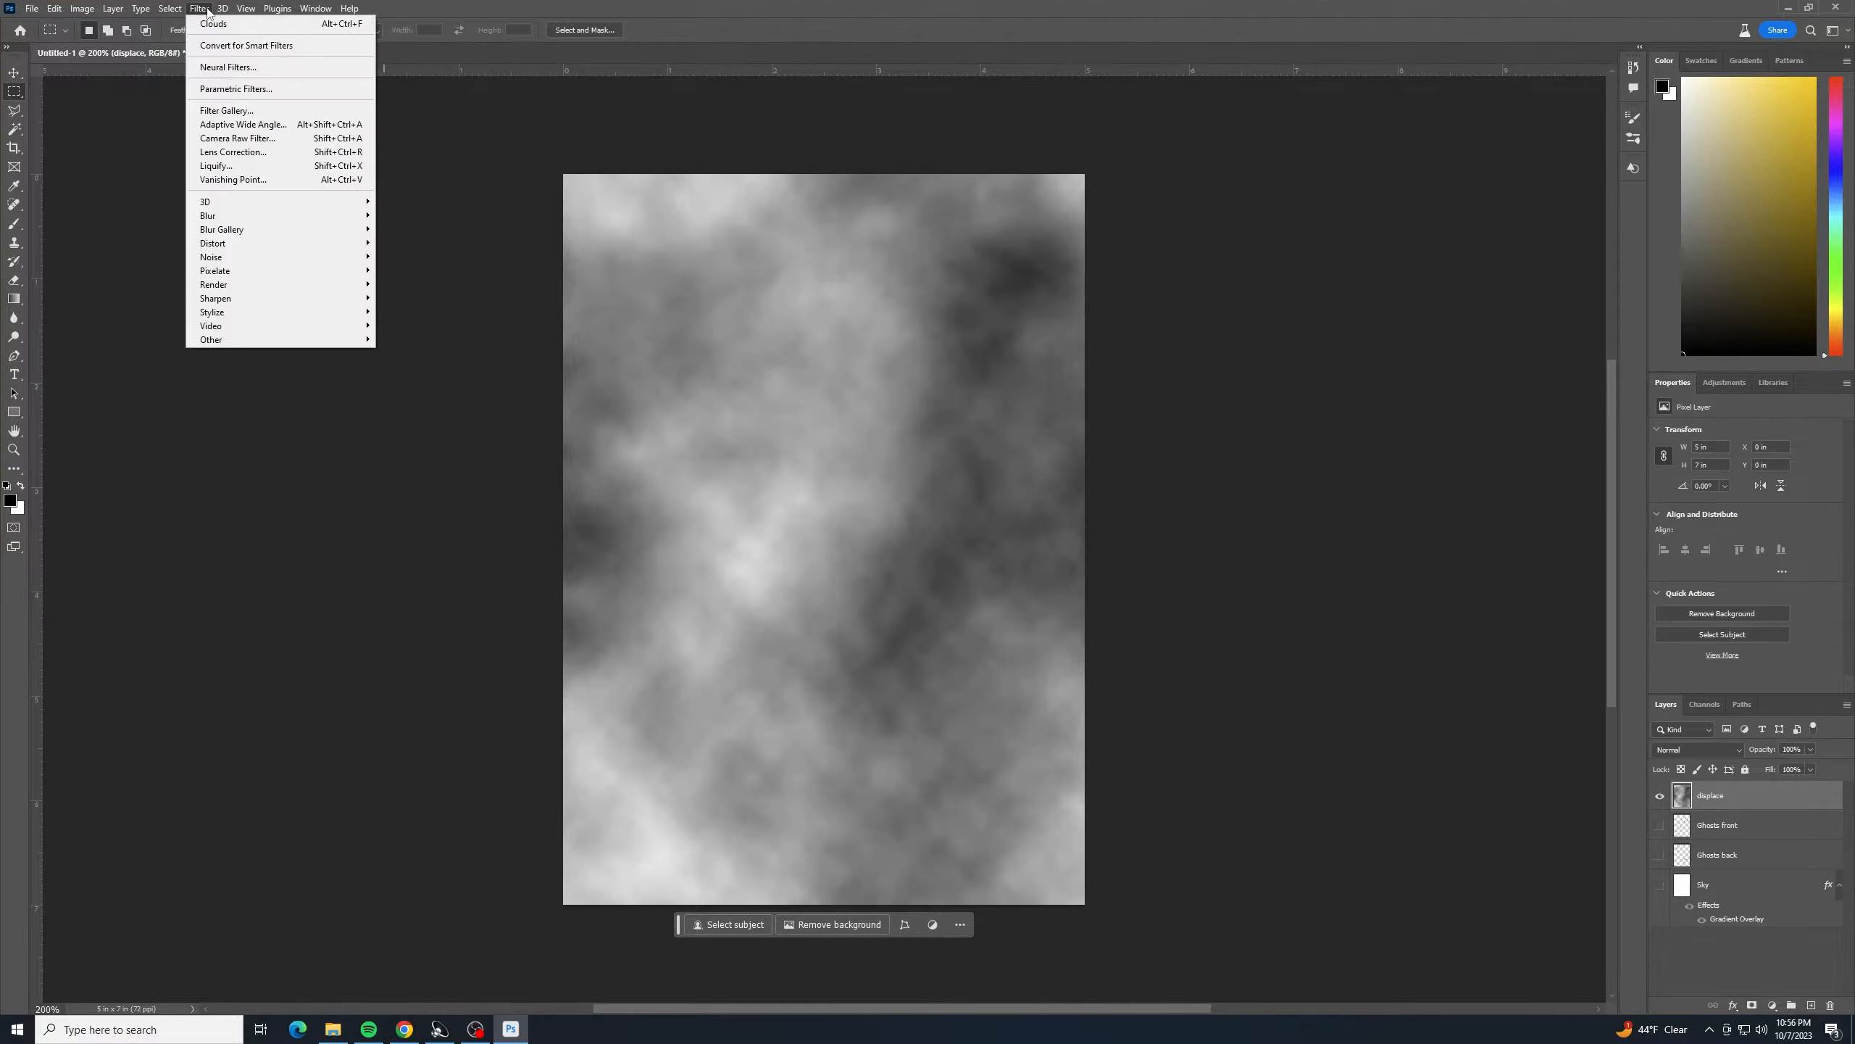
pyautogui.moveTo(283, 216)
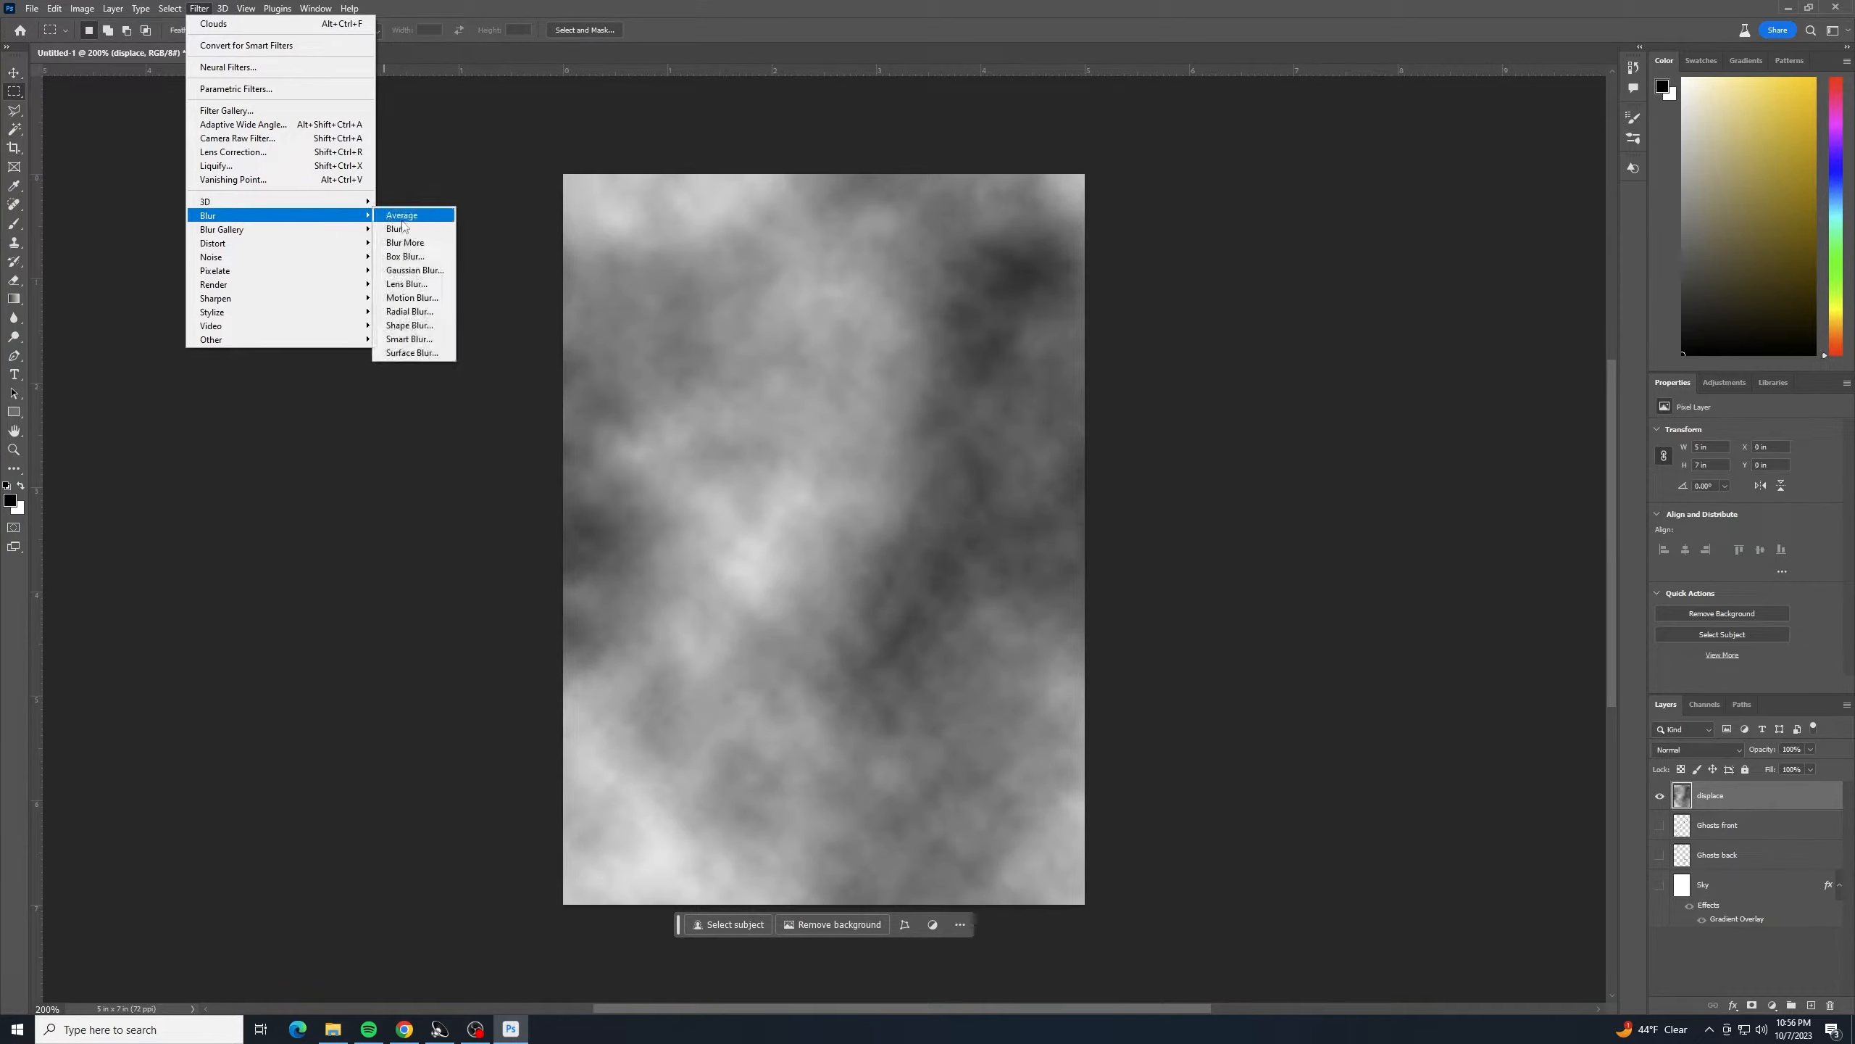
pyautogui.click(445, 270)
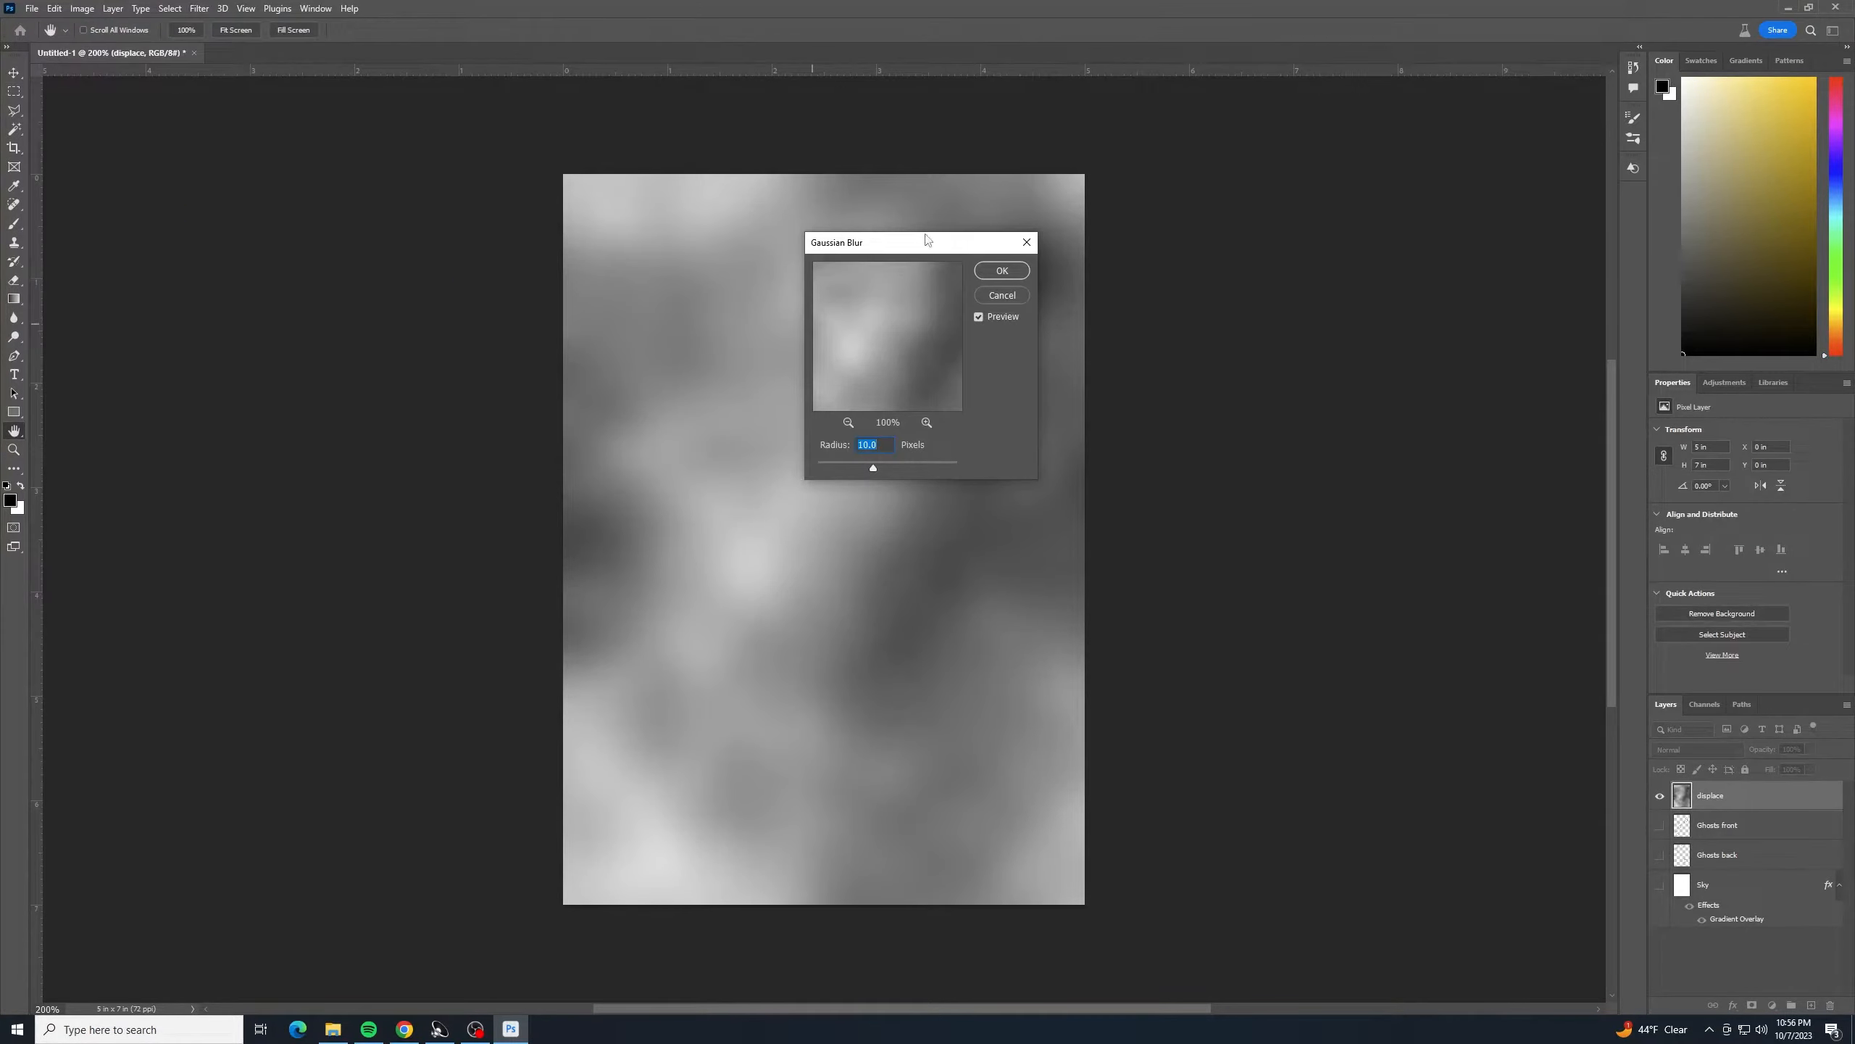
pyautogui.moveTo(930, 247); pyautogui.dragTo(1286, 269)
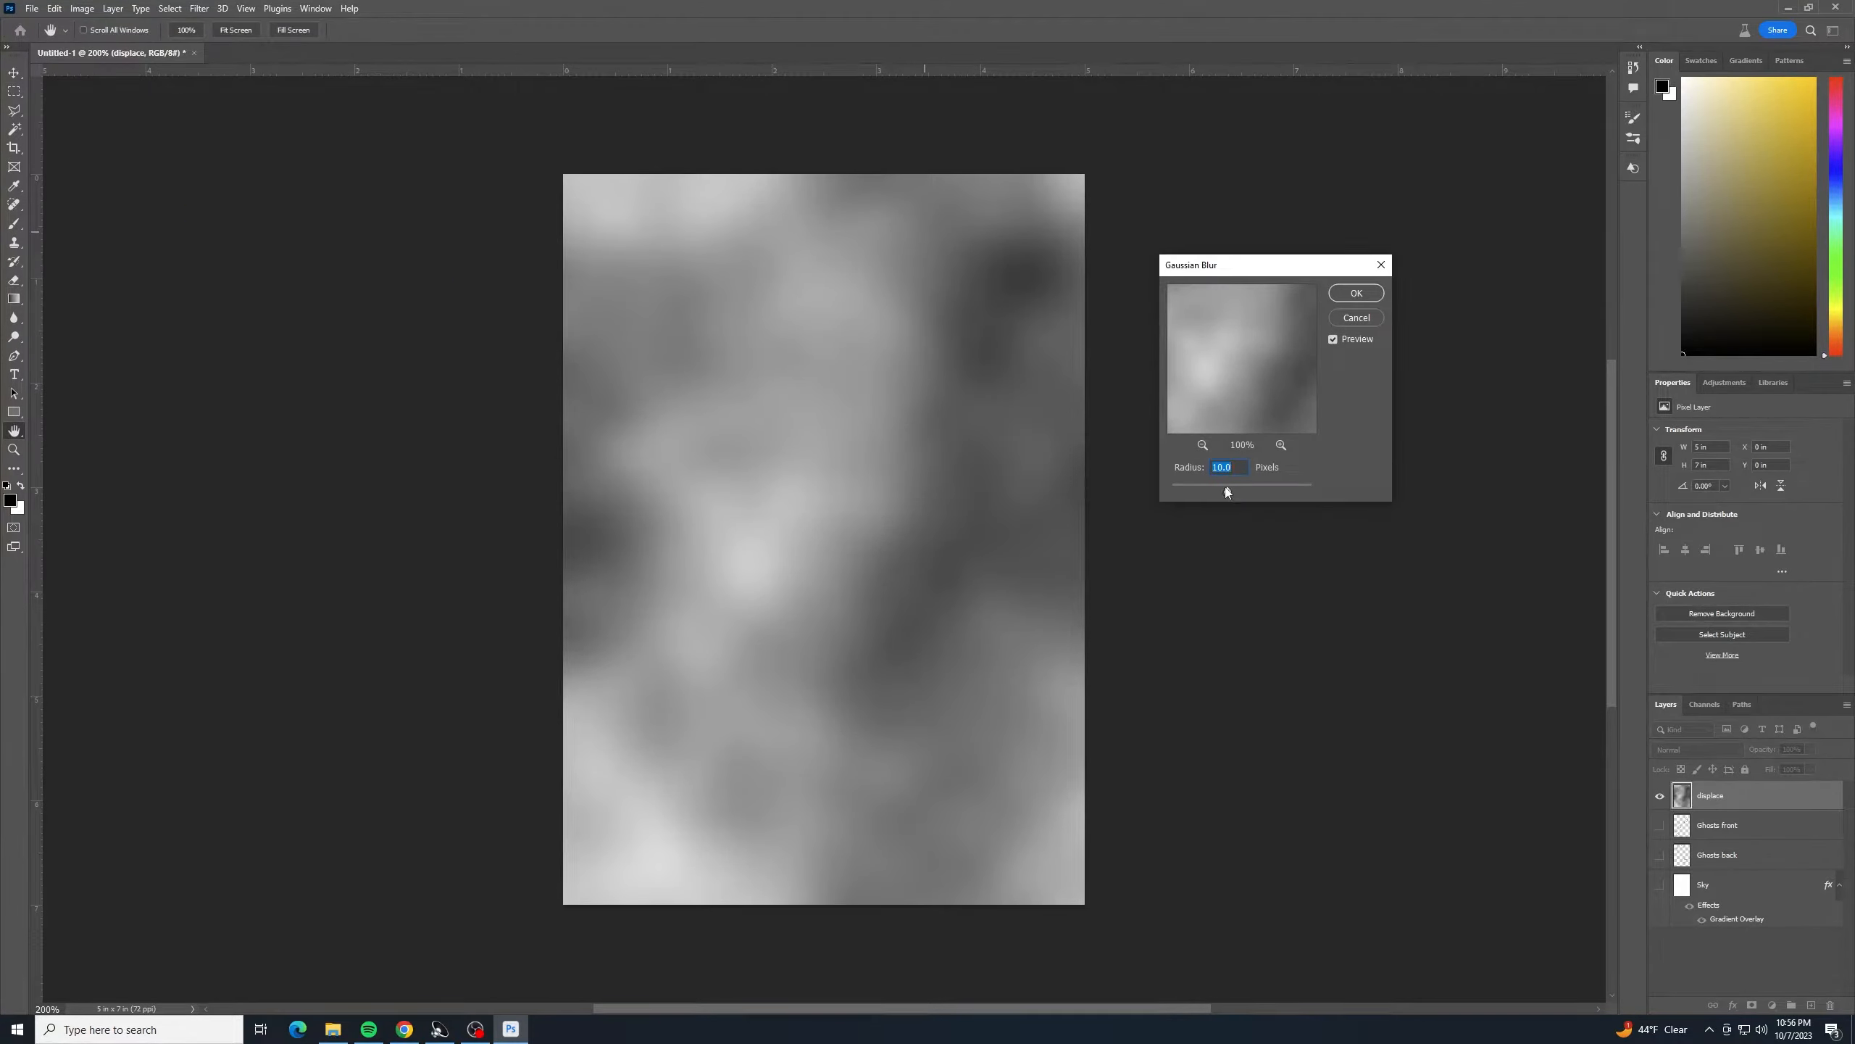
pyautogui.moveTo(1227, 491); pyautogui.dragTo(1224, 494)
pyautogui.click(1377, 292)
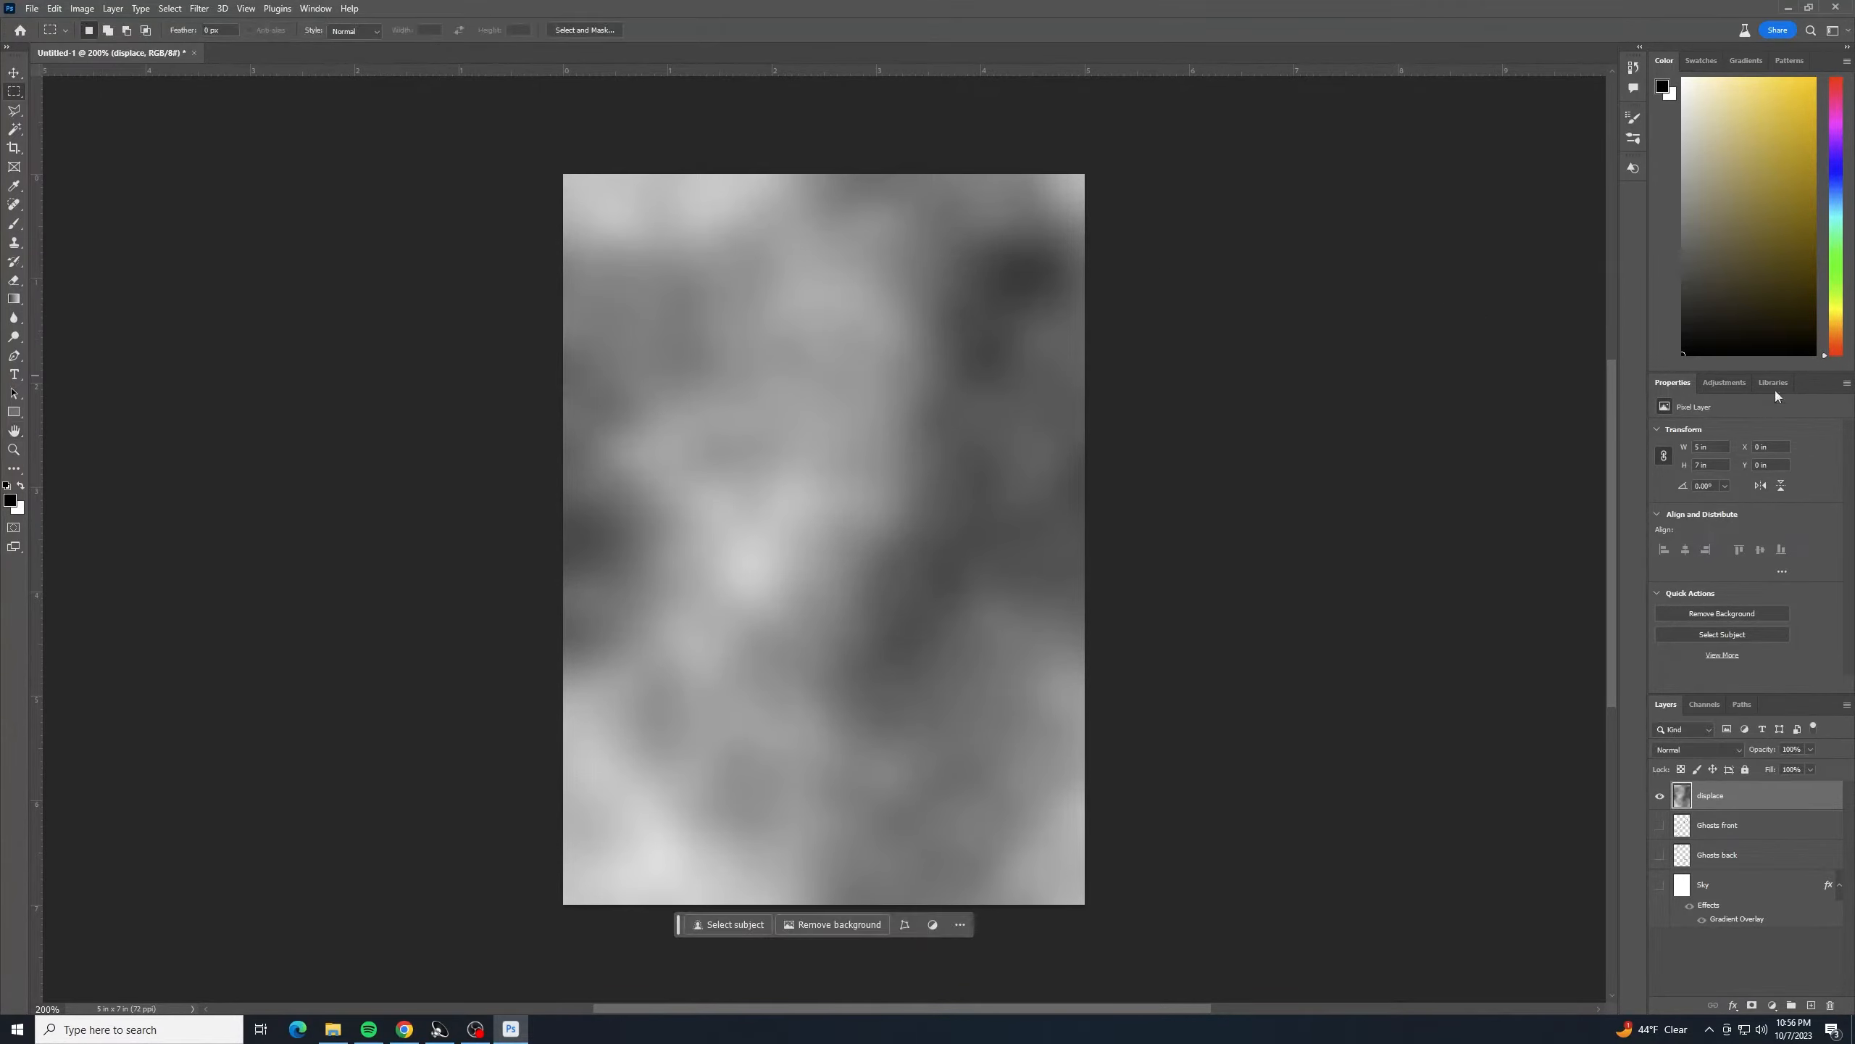
# - Save the document in Downloads as a Photoshop PSD file named "displace map ghosts", with Maximize Compatibility on
pyautogui.click(31, 9)
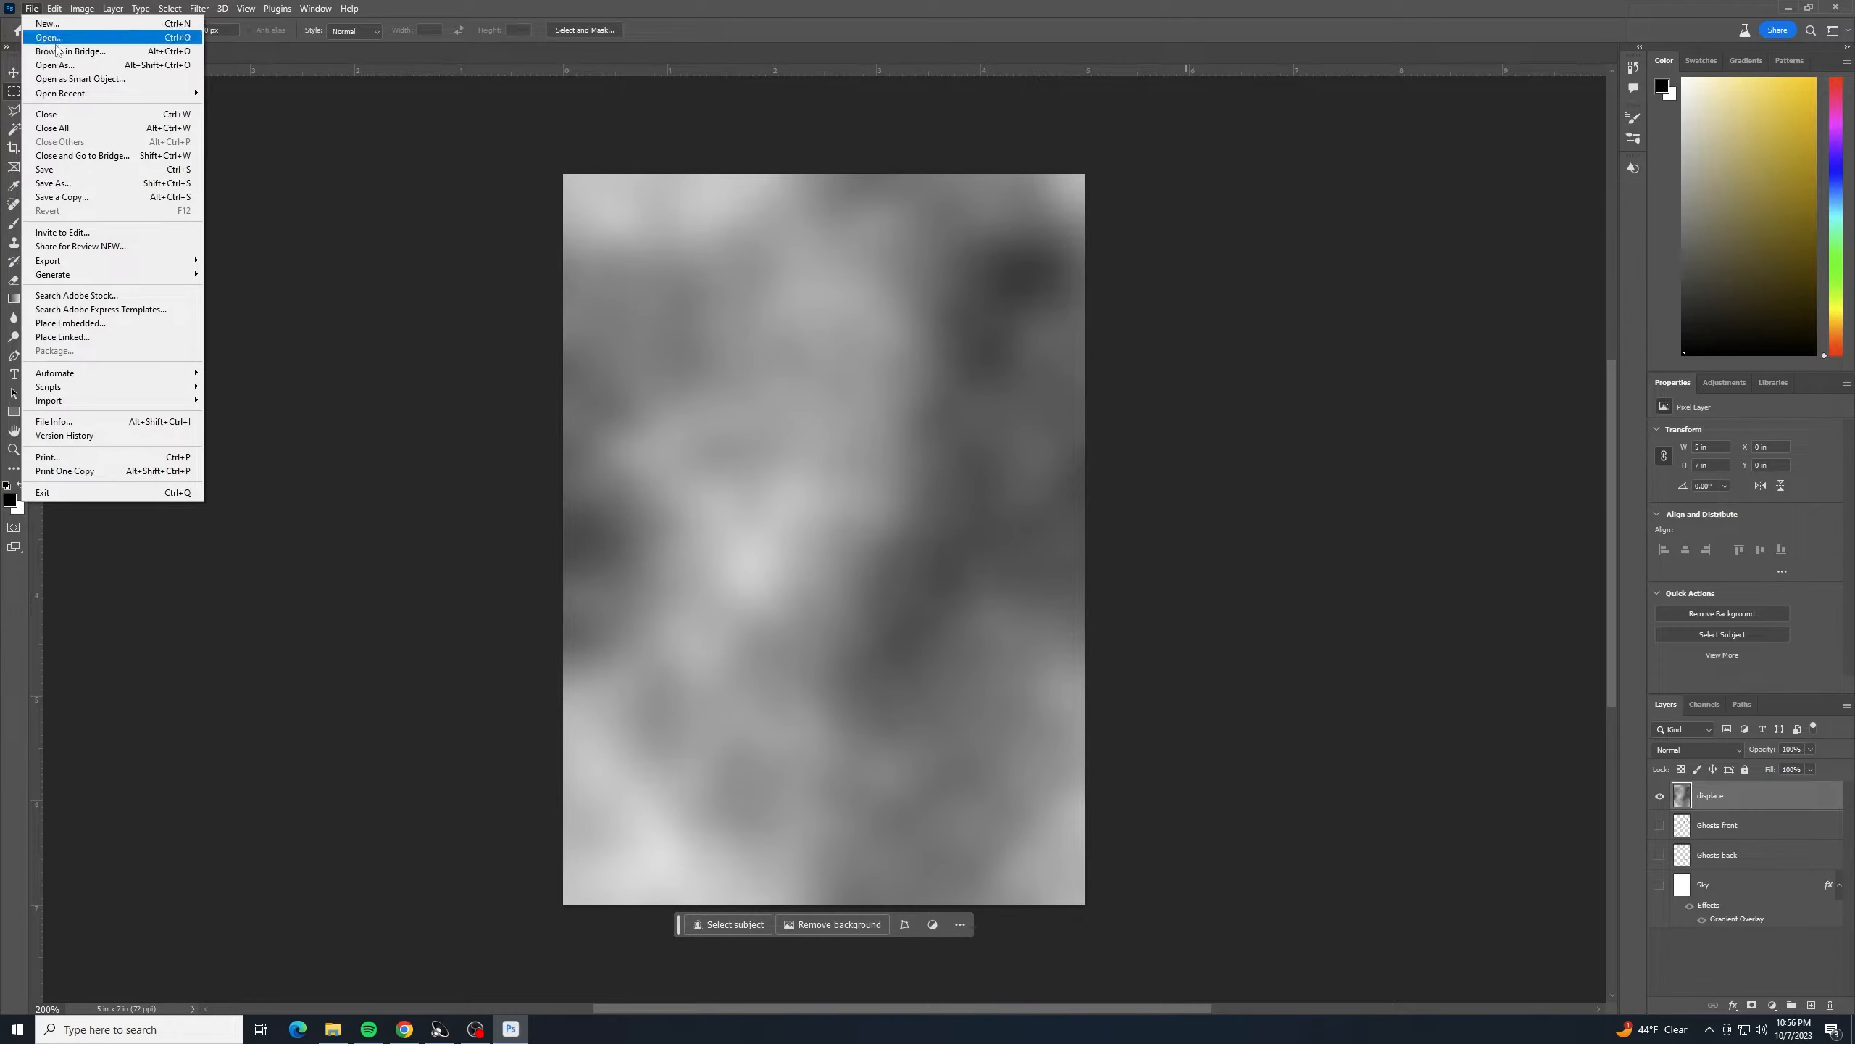
pyautogui.click(121, 183)
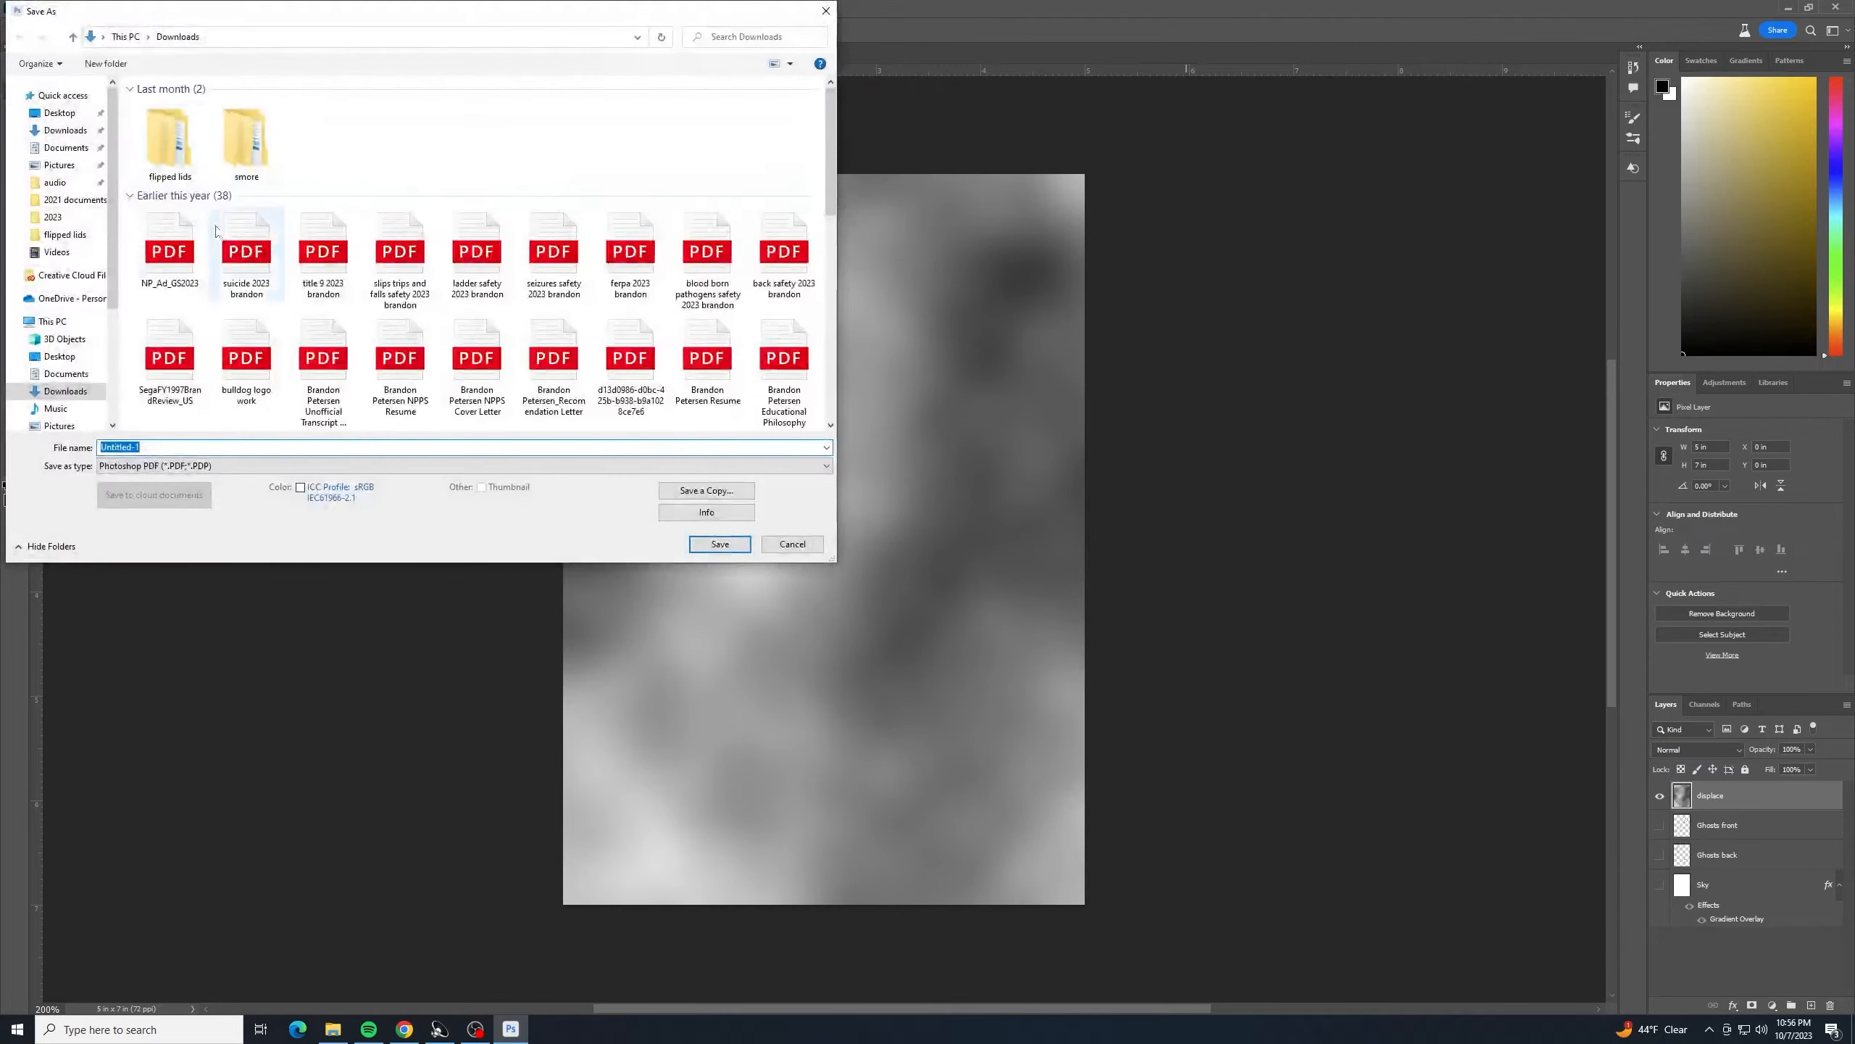
pyautogui.click(60, 132)
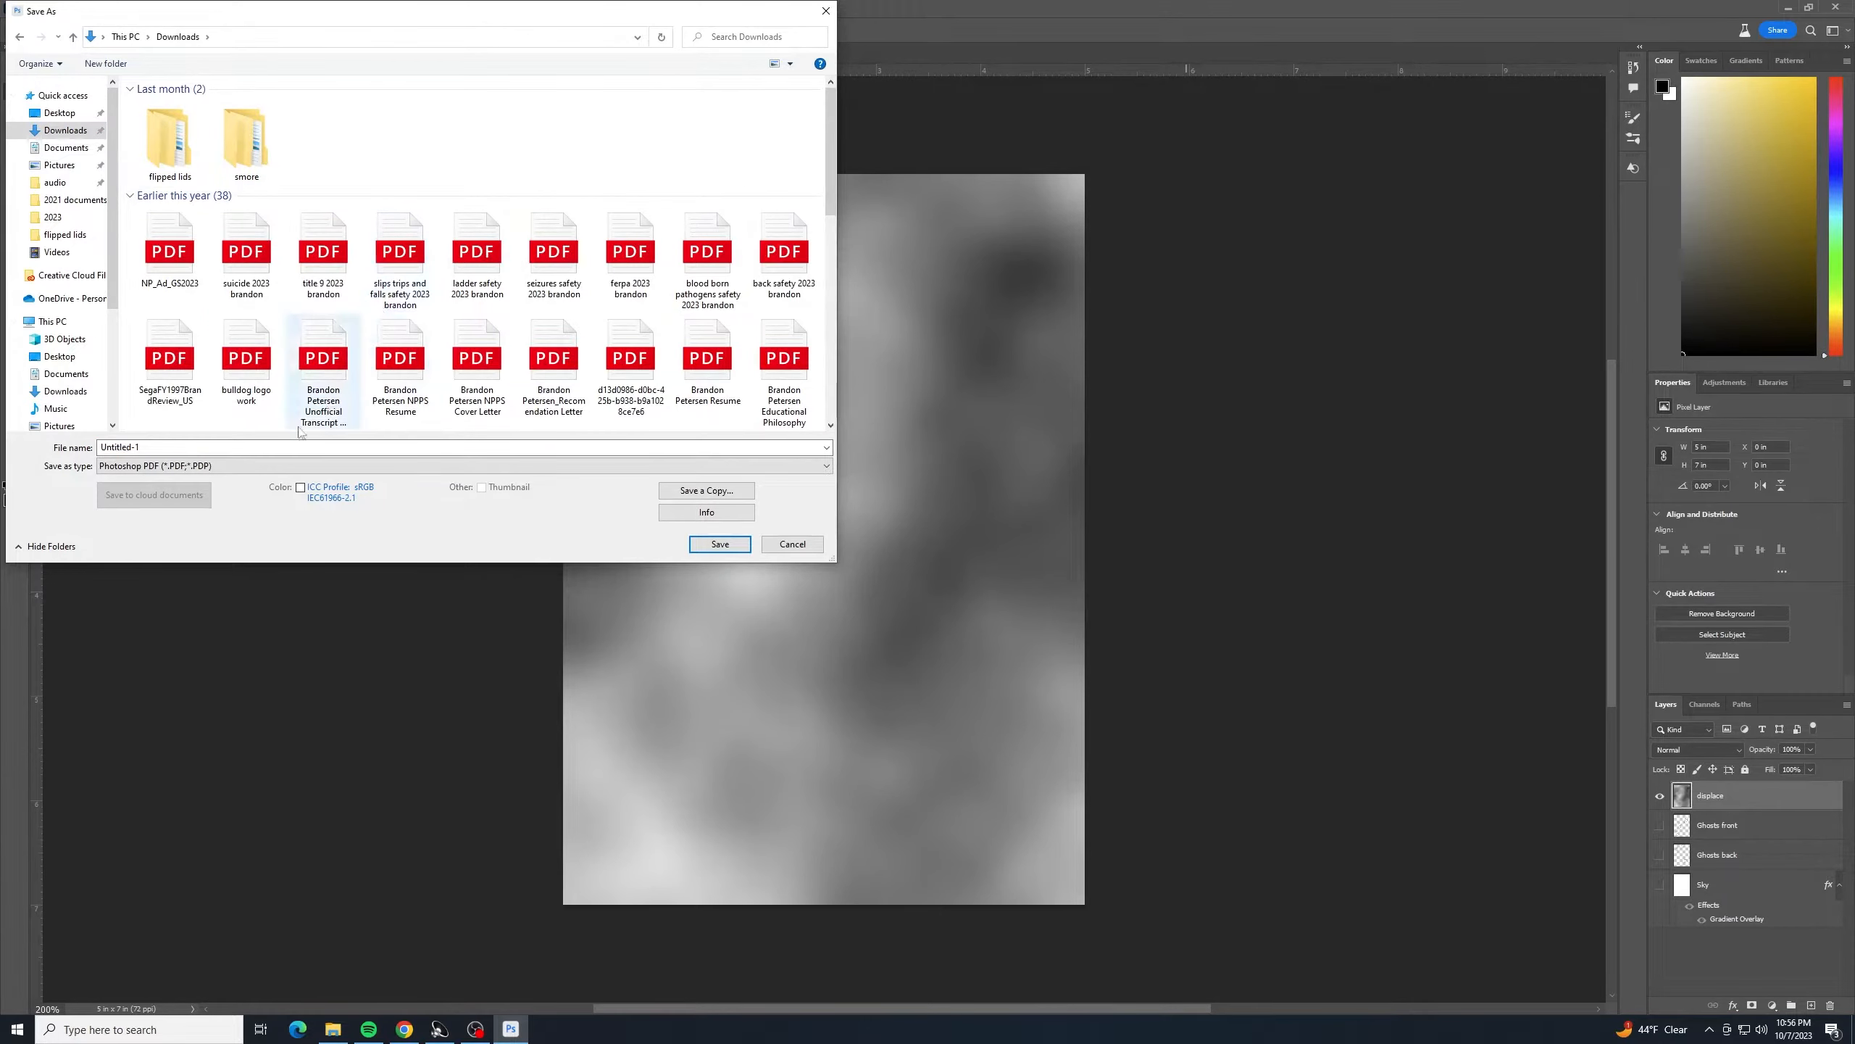
pyautogui.click(179, 447)
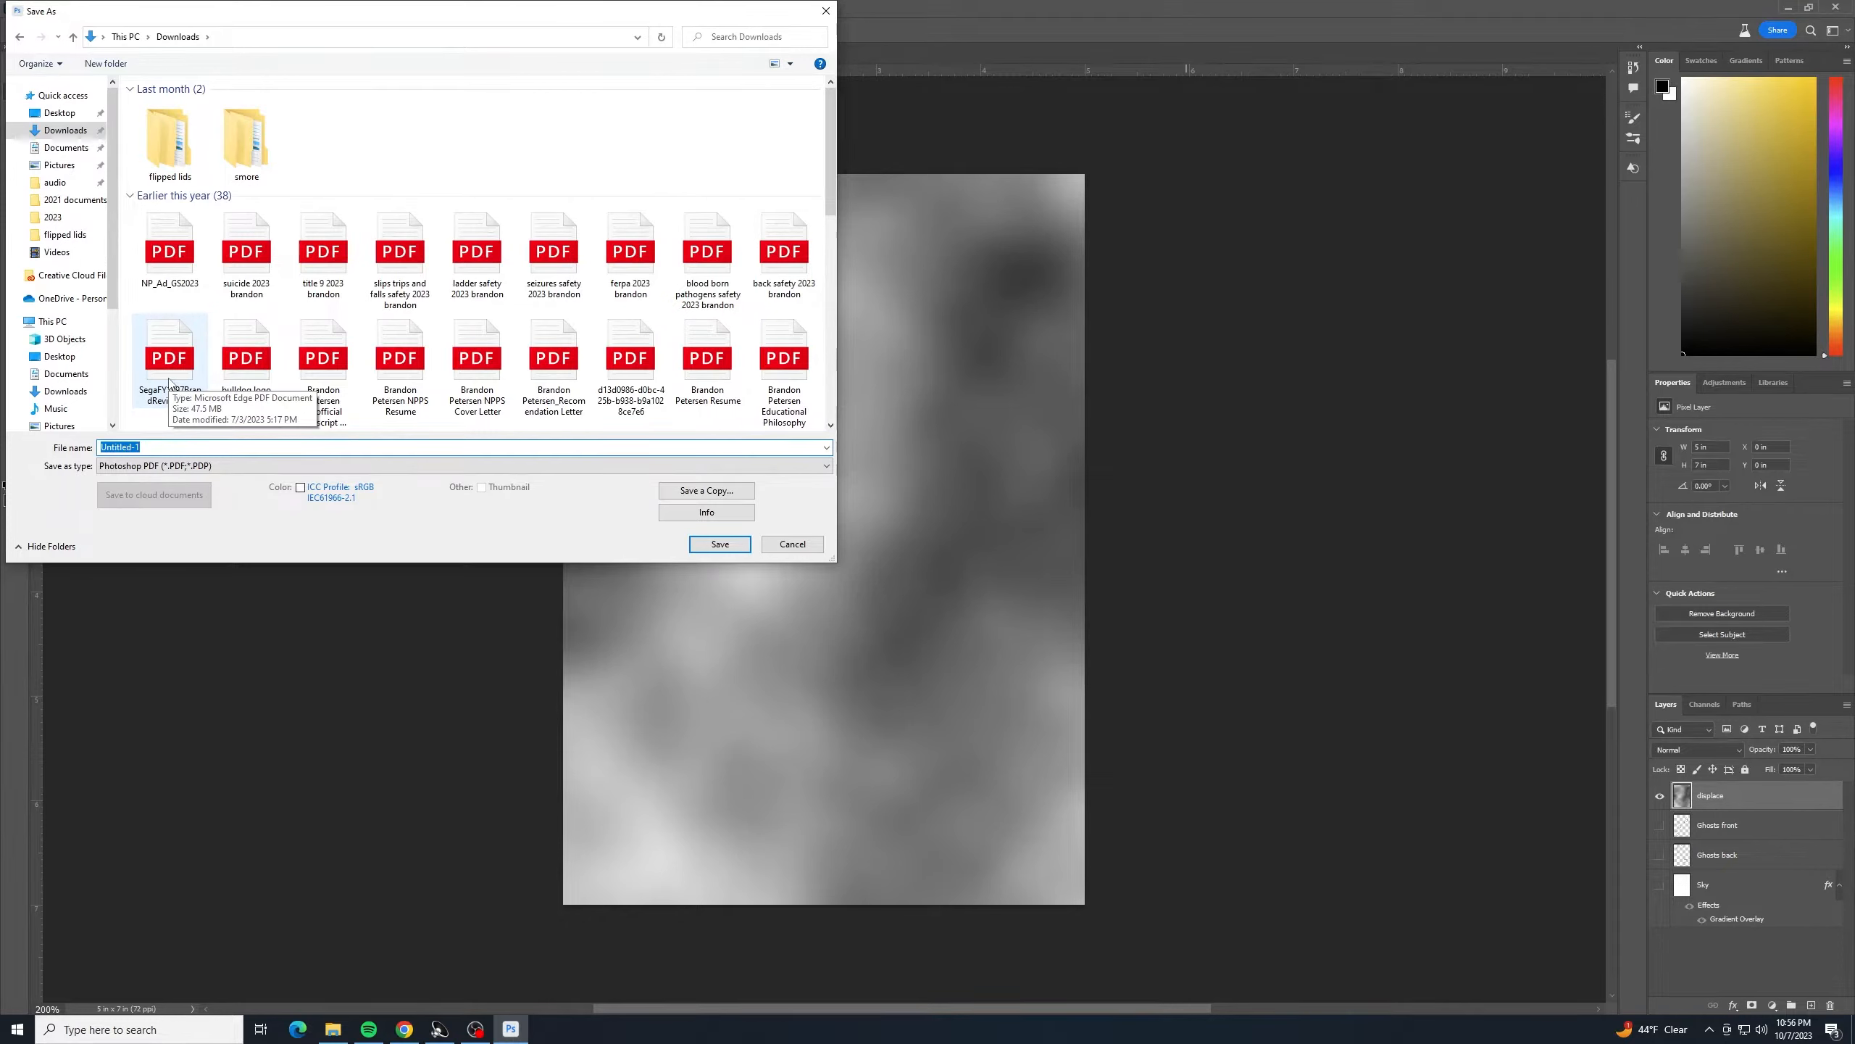
pyautogui.write('displace map')
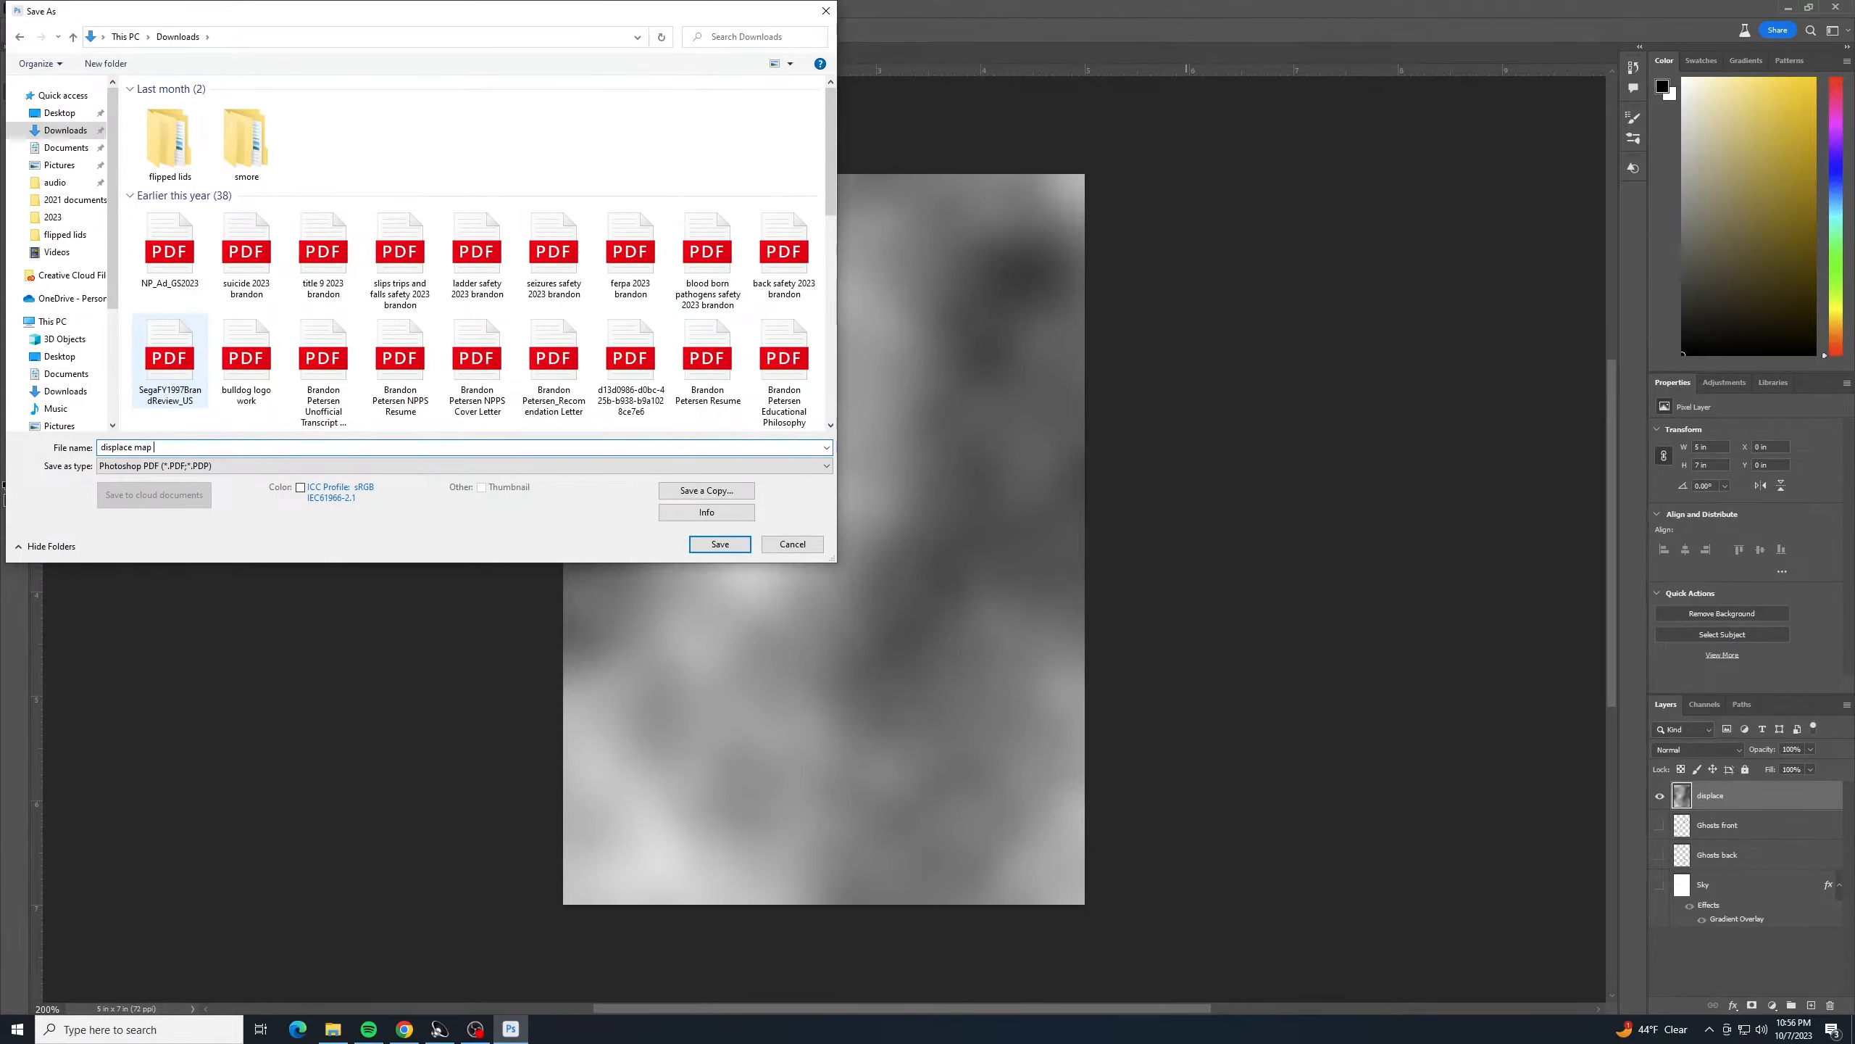
pyautogui.write(' ghosts')
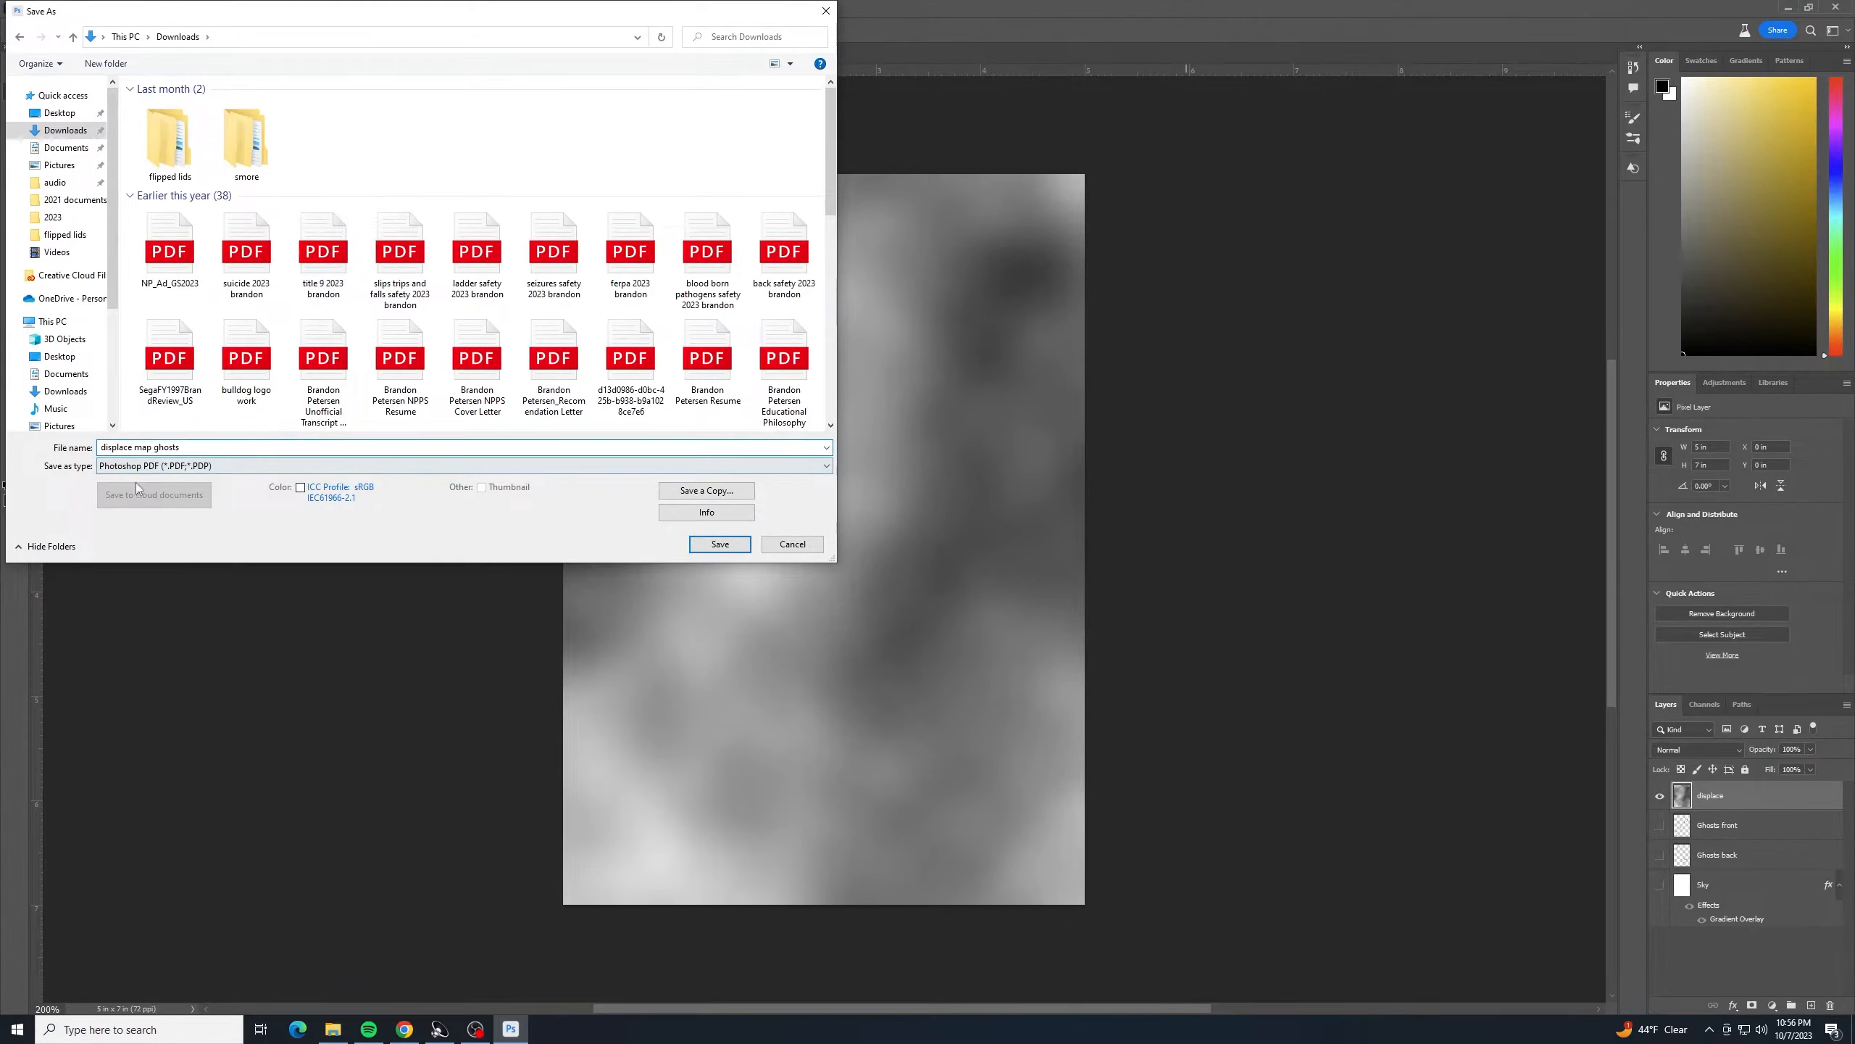
pyautogui.click(155, 473)
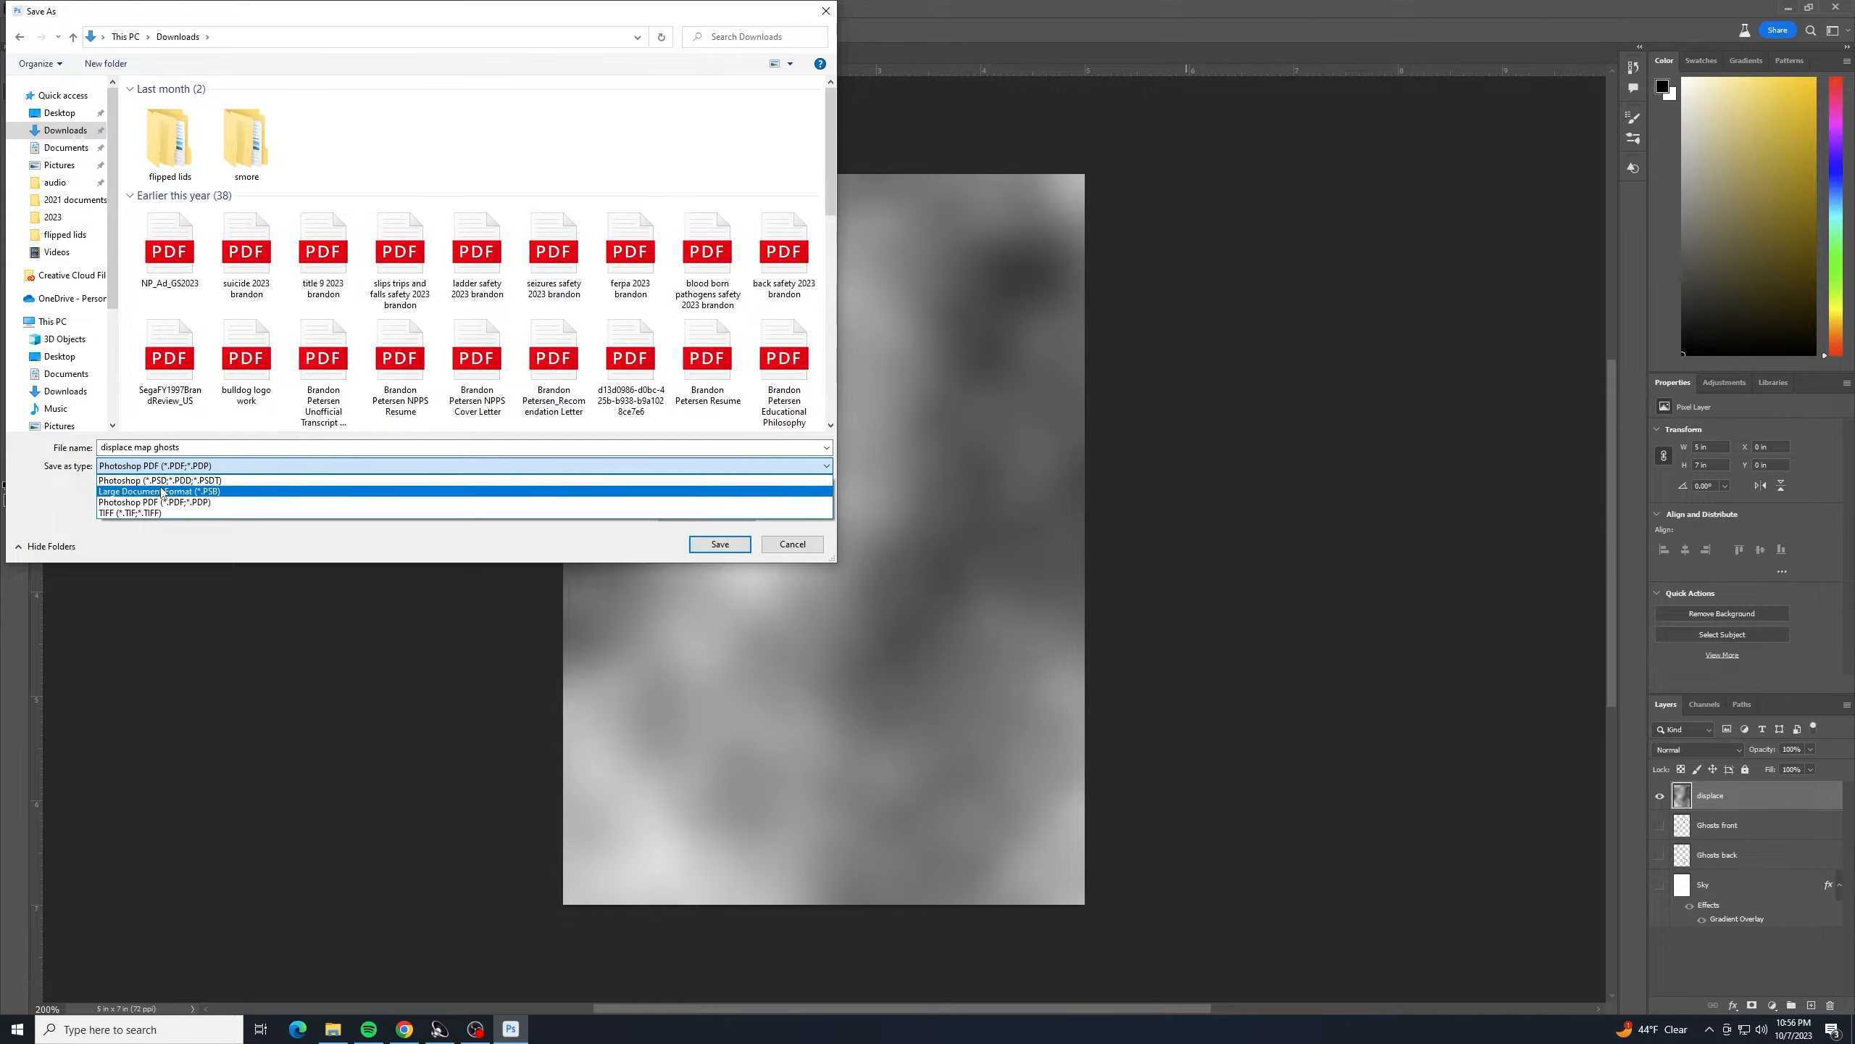
pyautogui.click(160, 481)
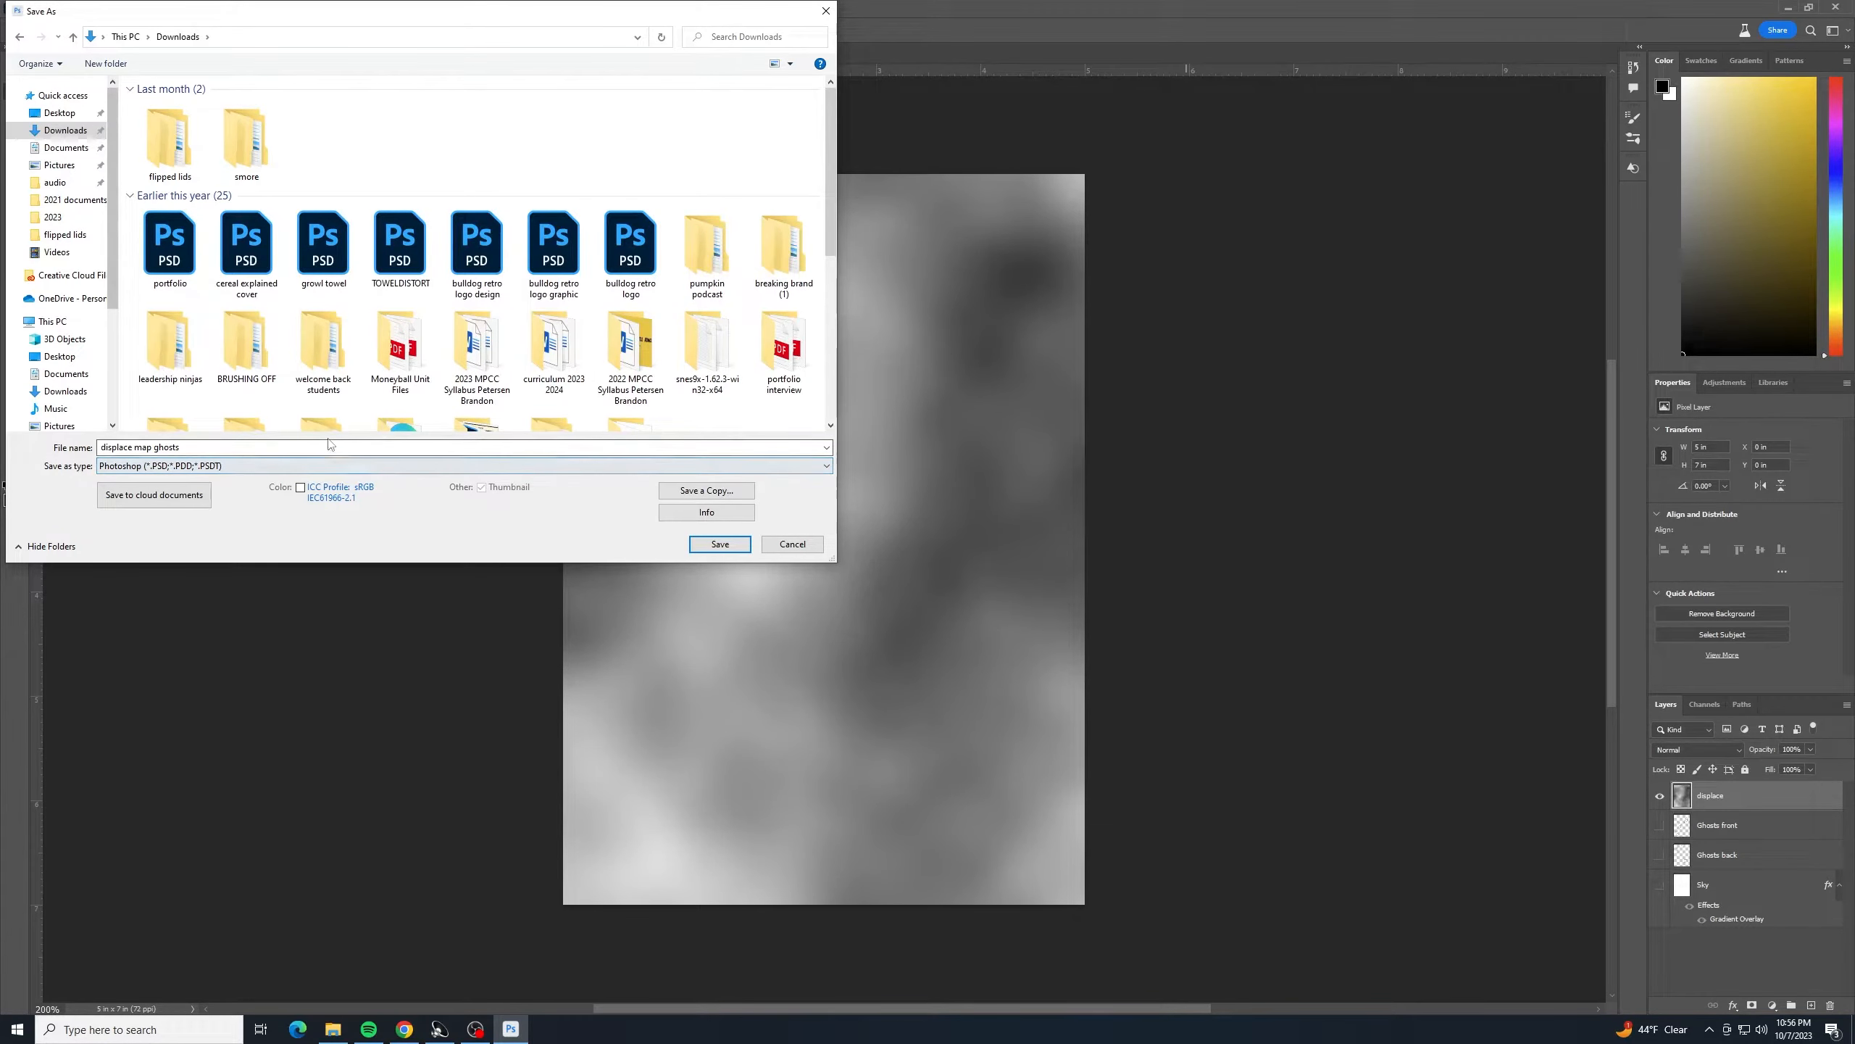
pyautogui.click(698, 546)
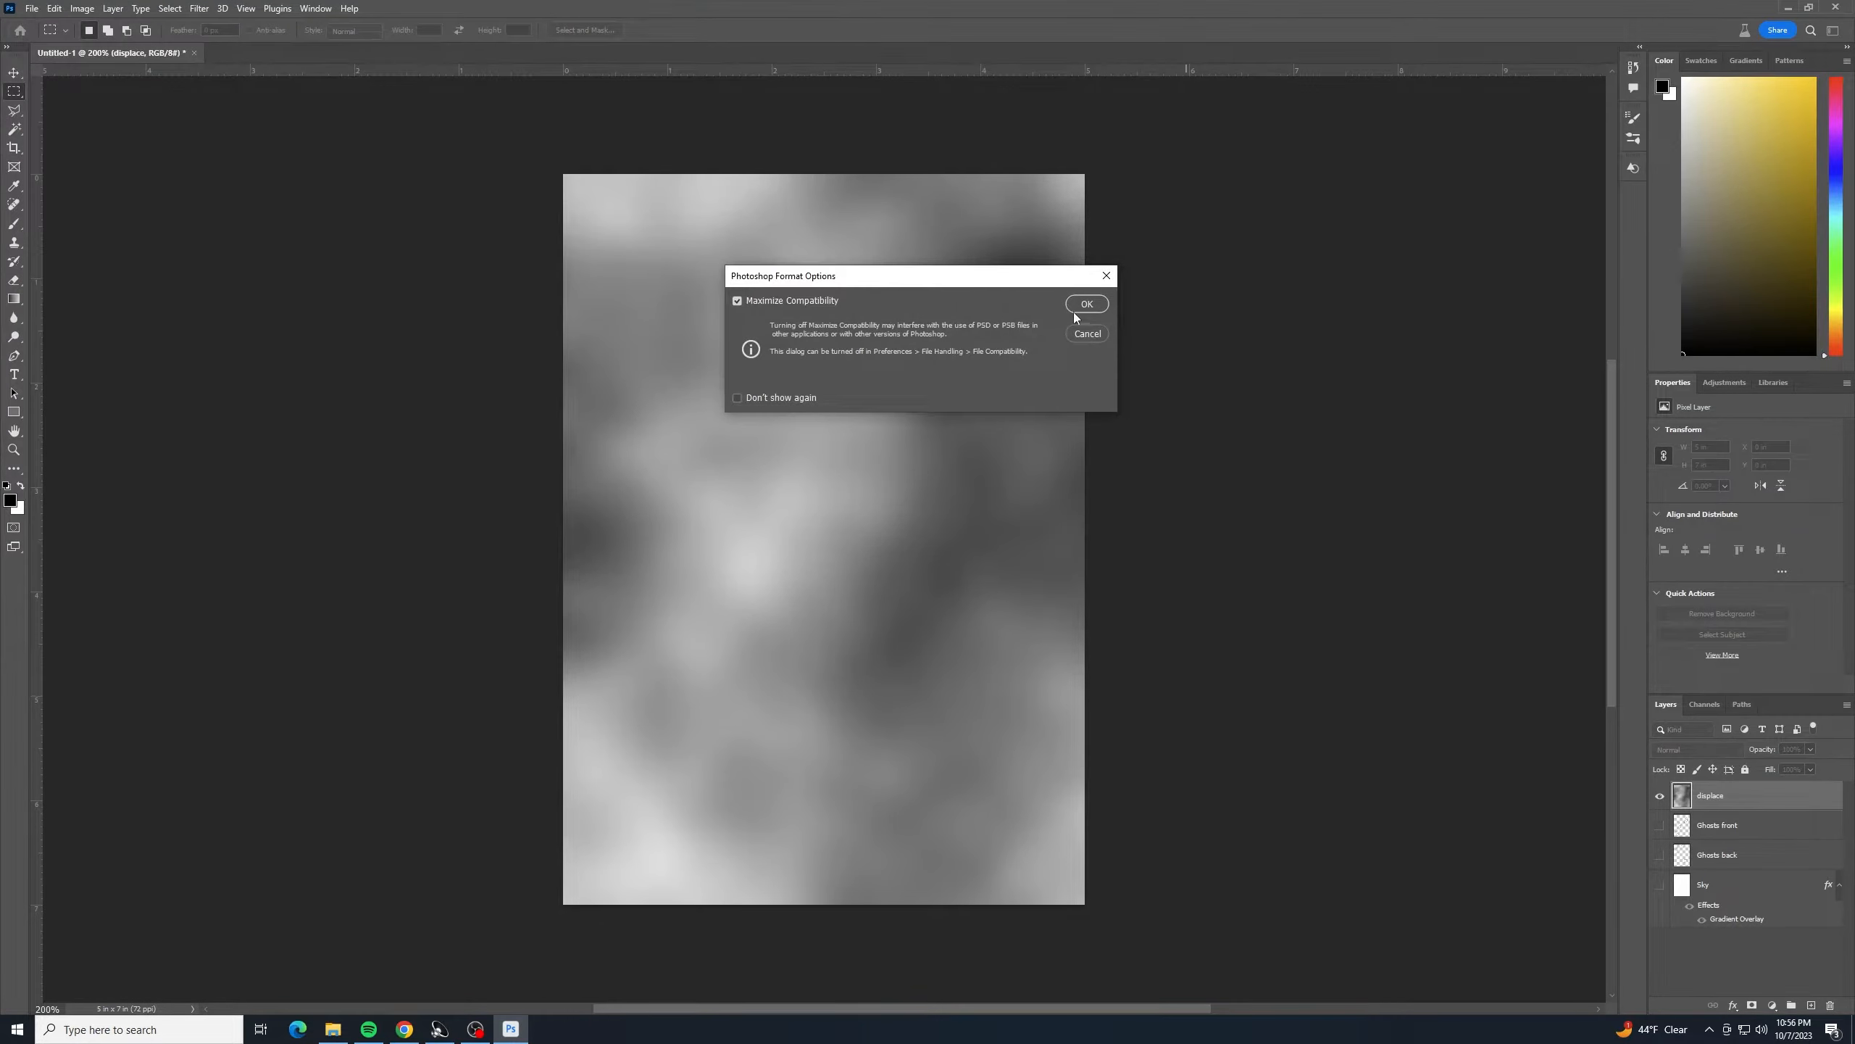
pyautogui.click(1087, 303)
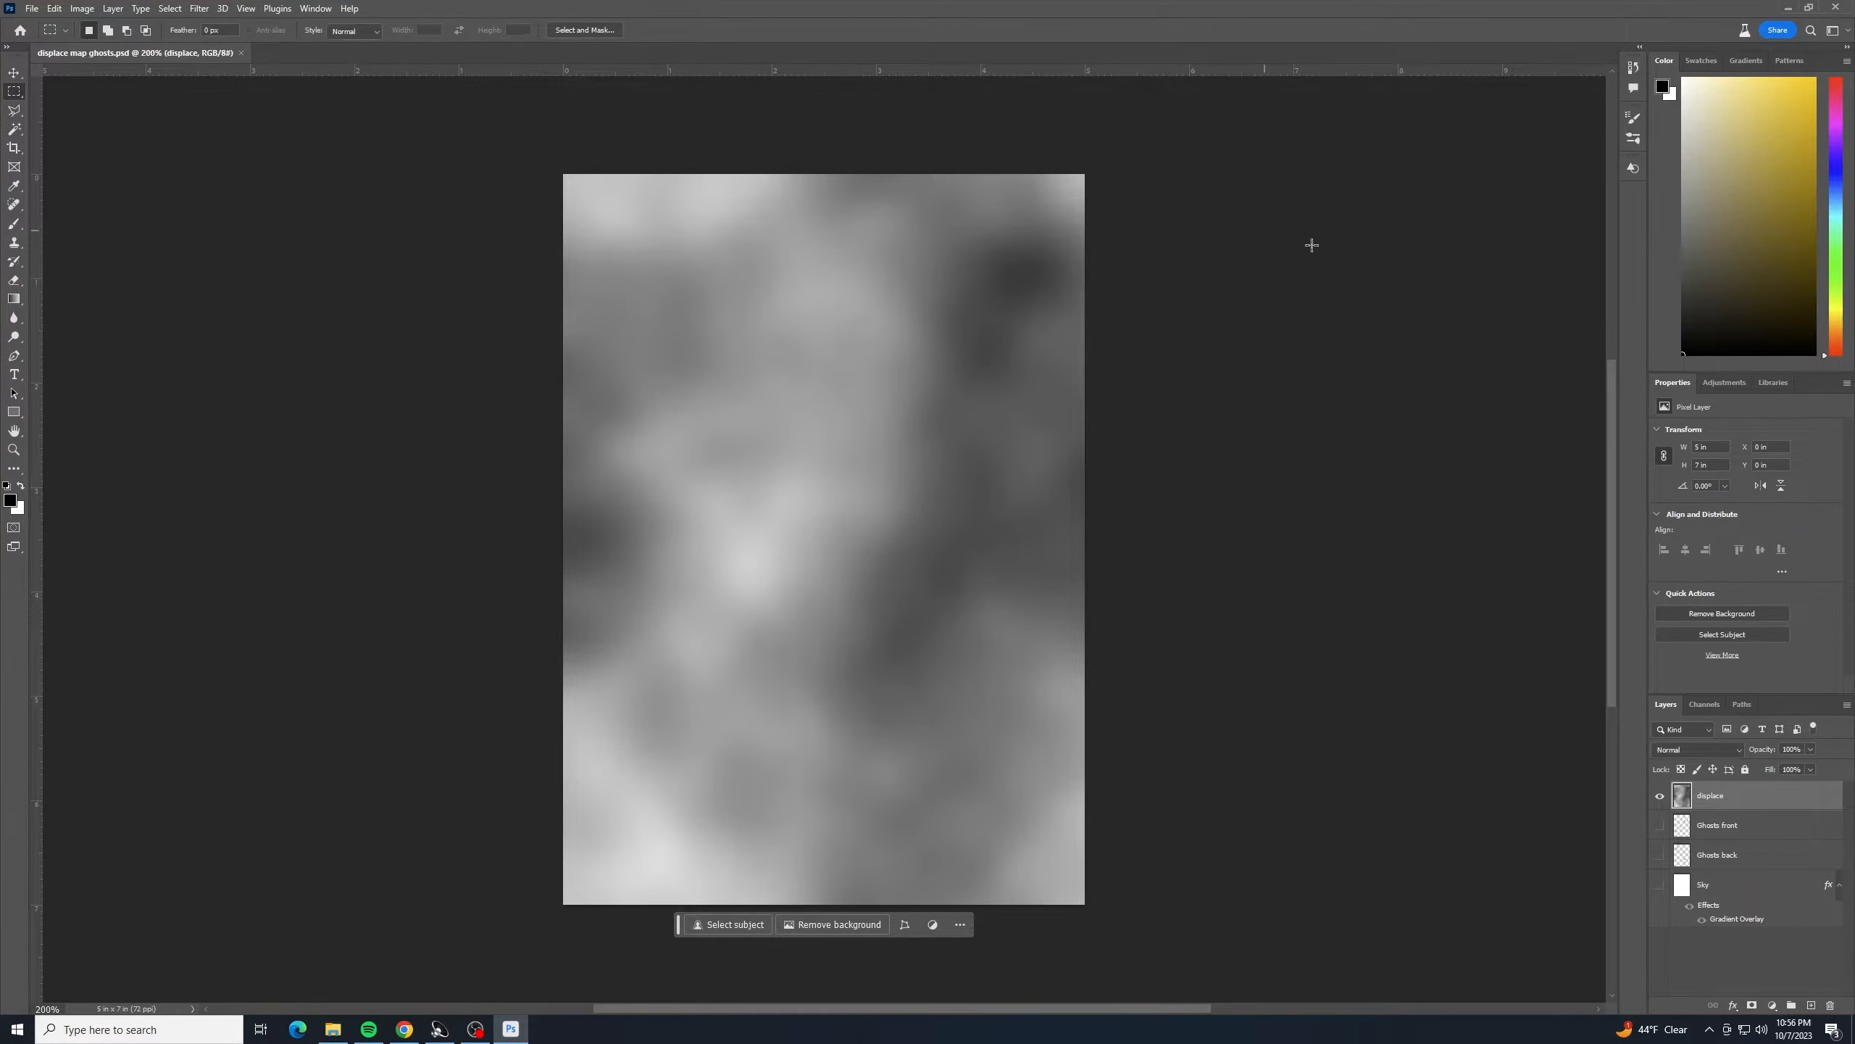
# - Hide the displace layer, show the Sky layer, and add a new empty layer at the top of the stack
pyautogui.click(1661, 796)
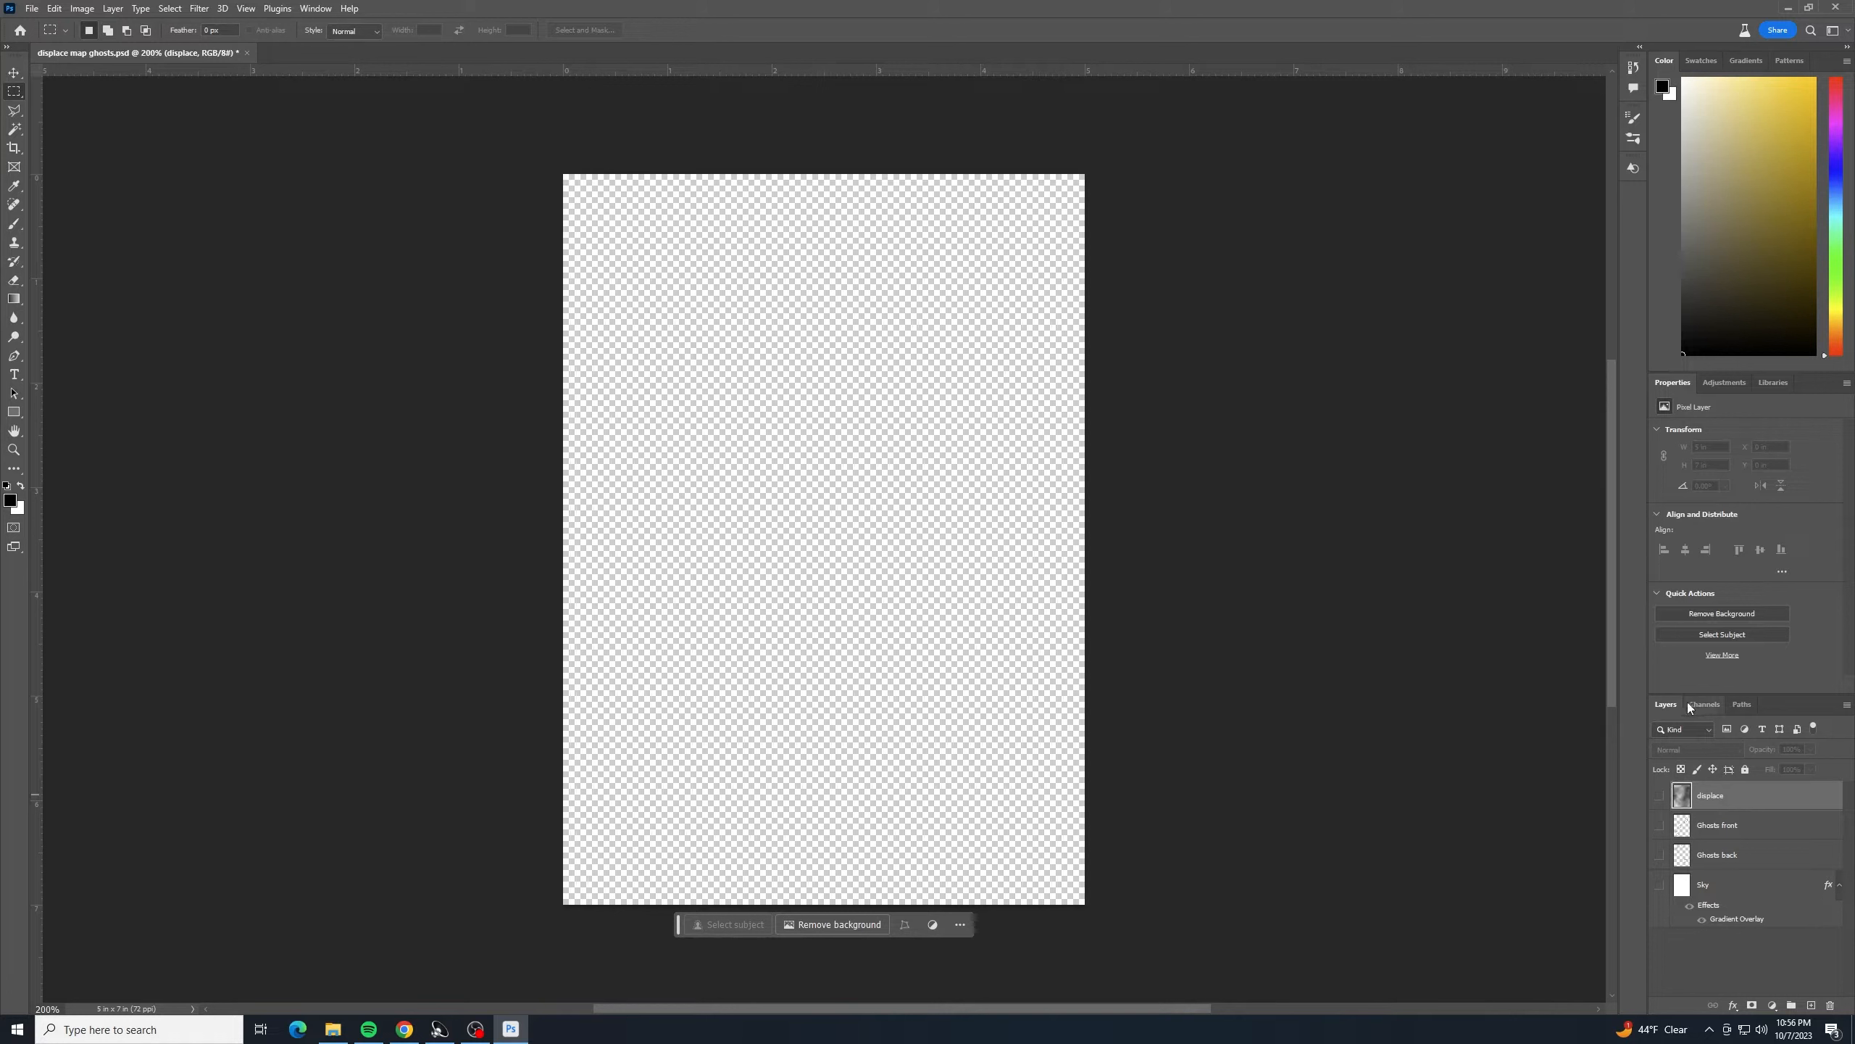
pyautogui.click(1660, 885)
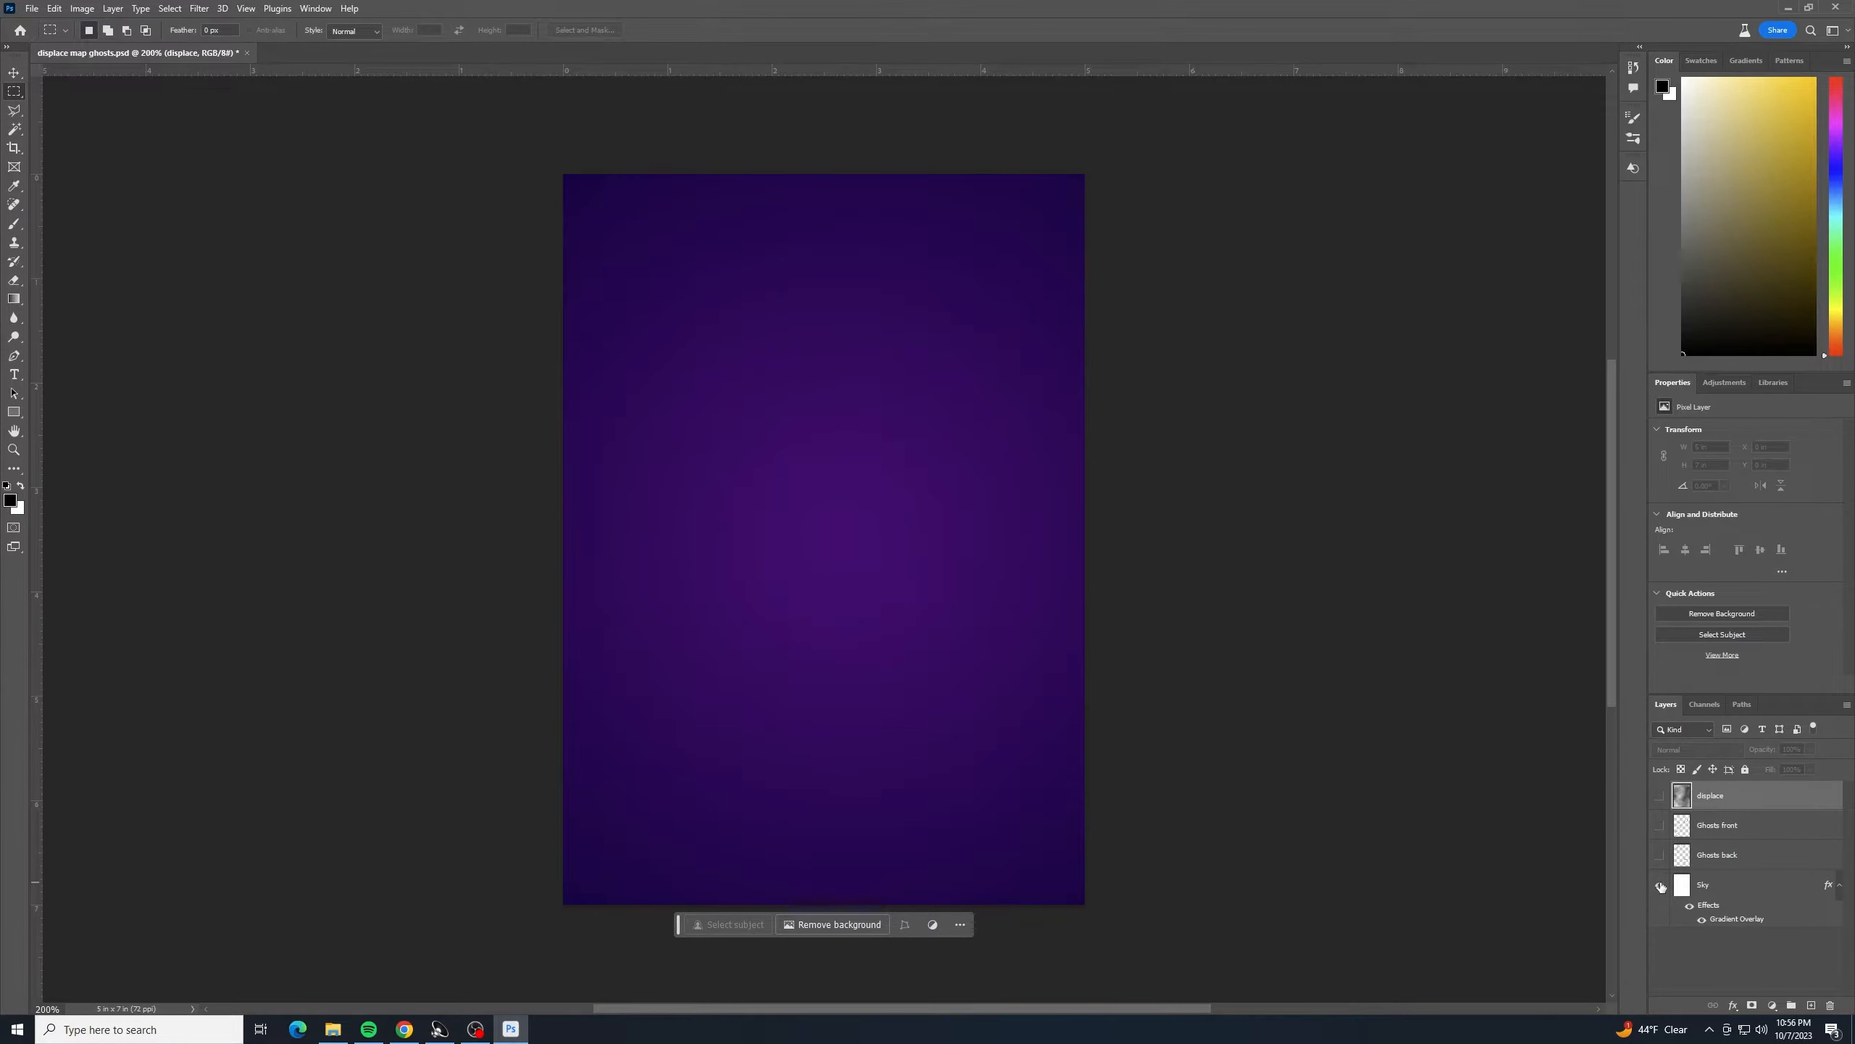
pyautogui.click(1810, 1006)
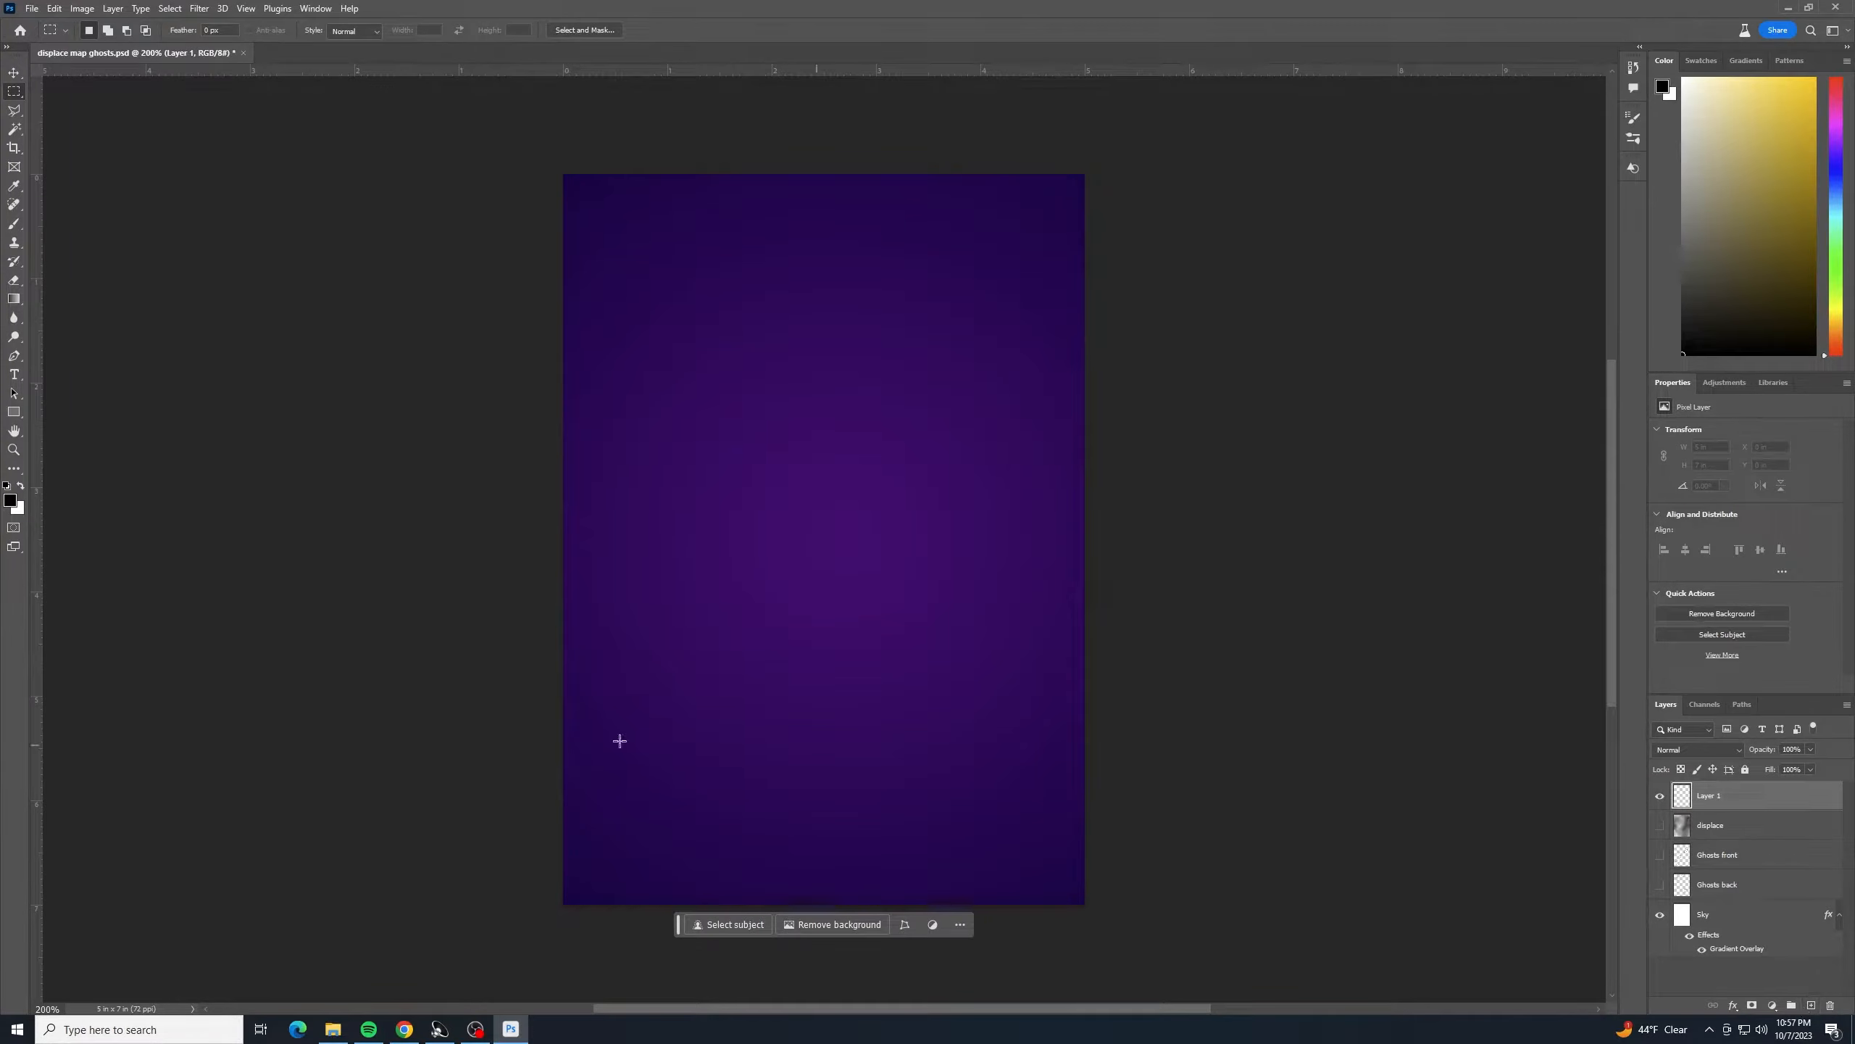
# - Choose the Type tool and set its font to Monsterific BB Regular
pyautogui.click(15, 374)
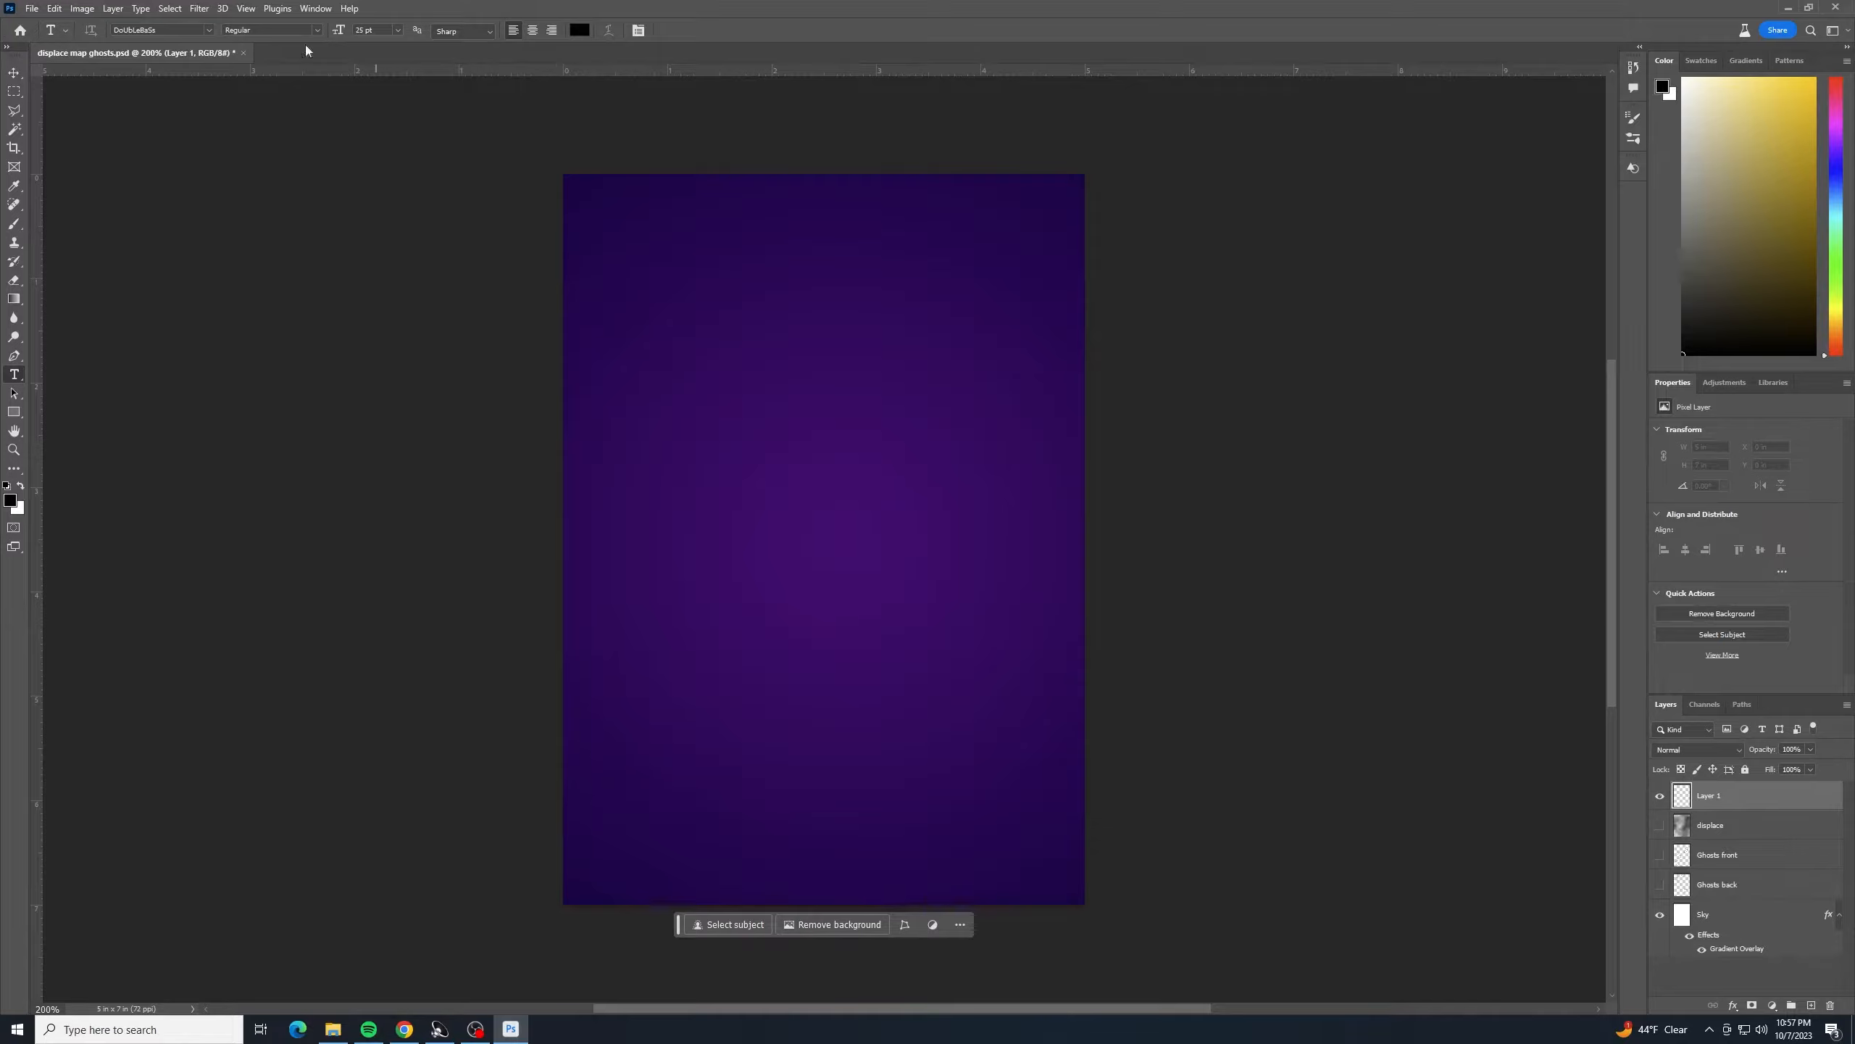
pyautogui.click(209, 30)
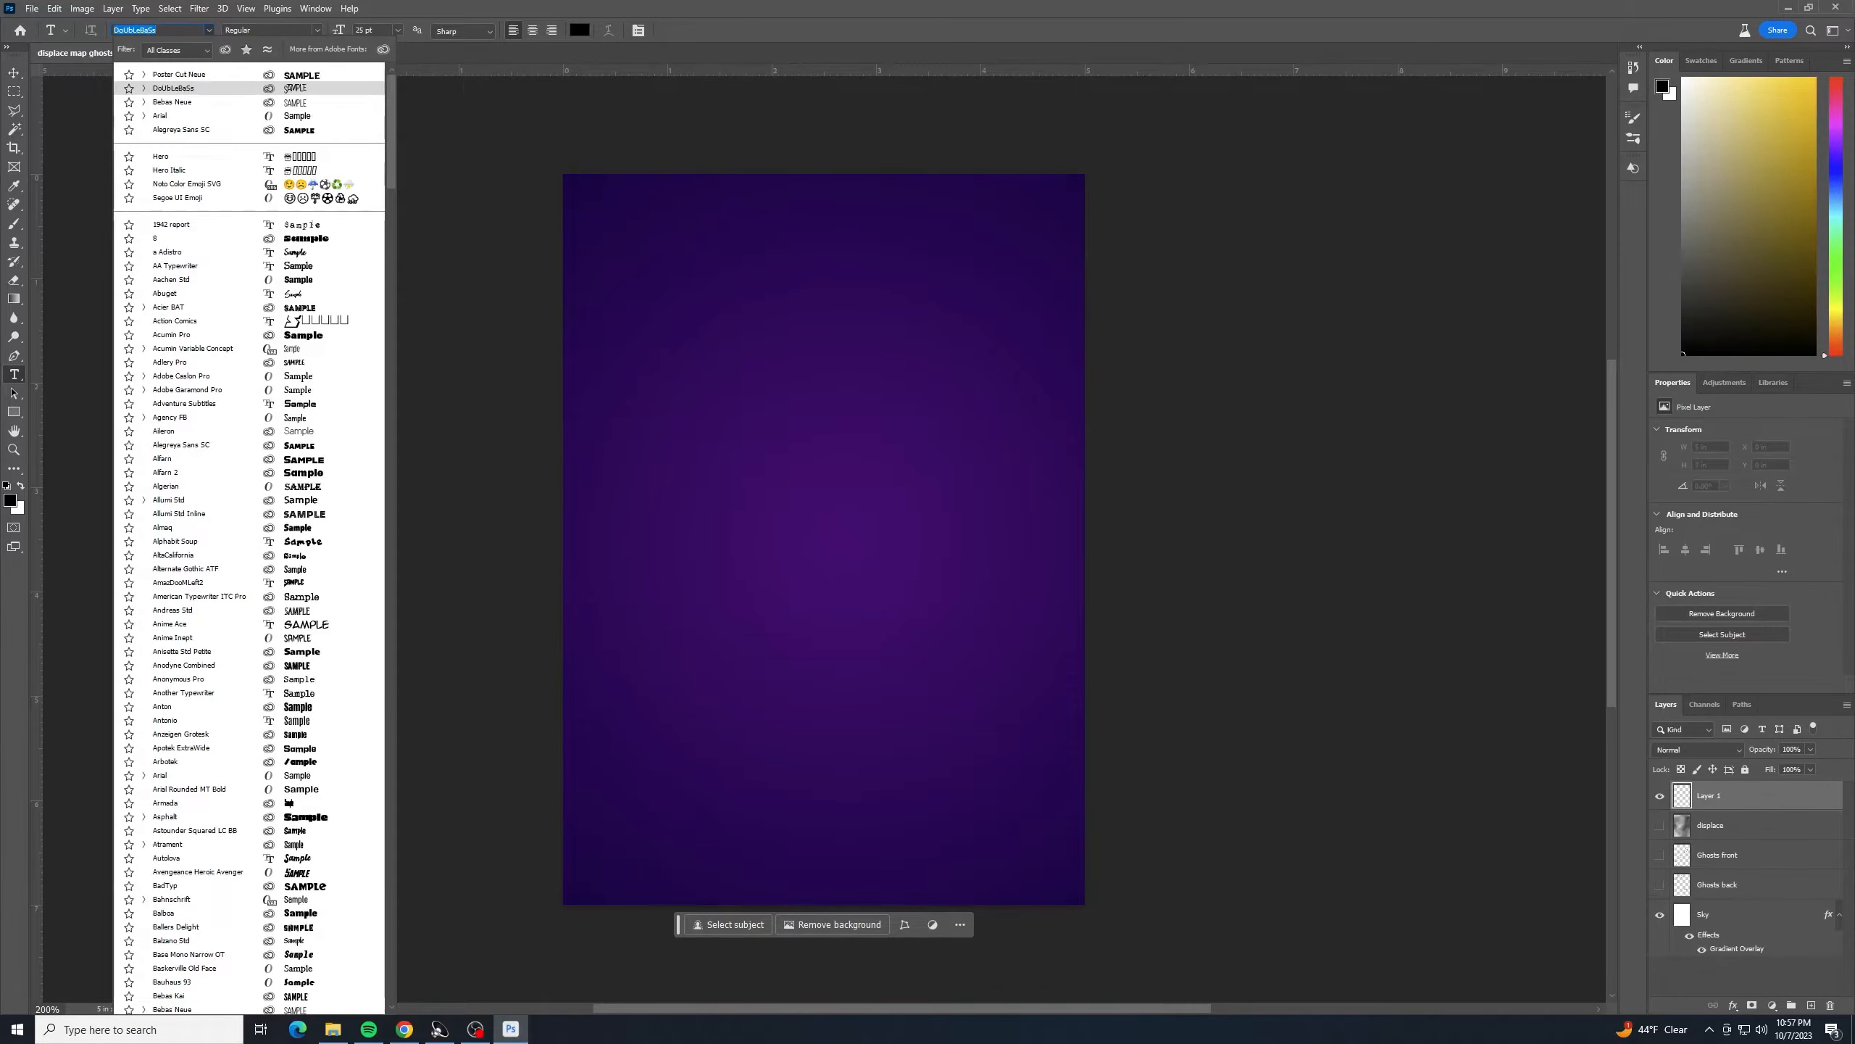
pyautogui.write('monst')
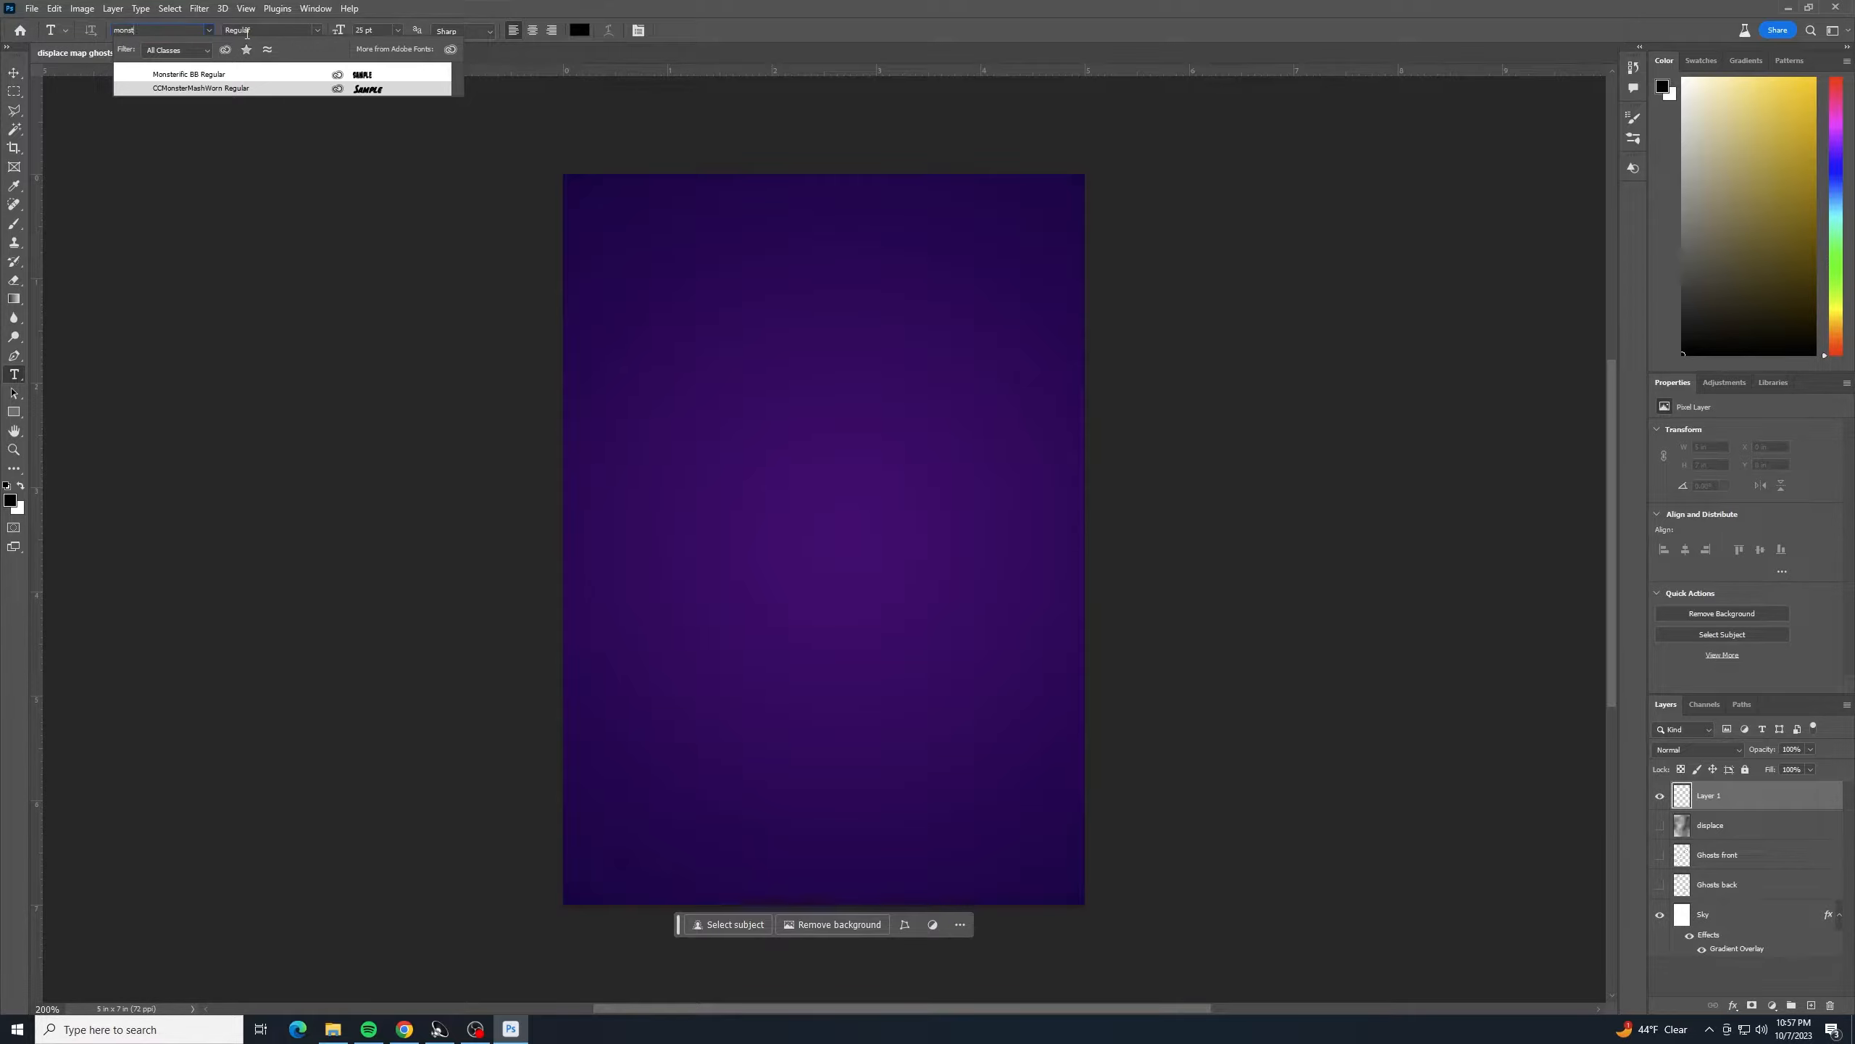
pyautogui.click(206, 76)
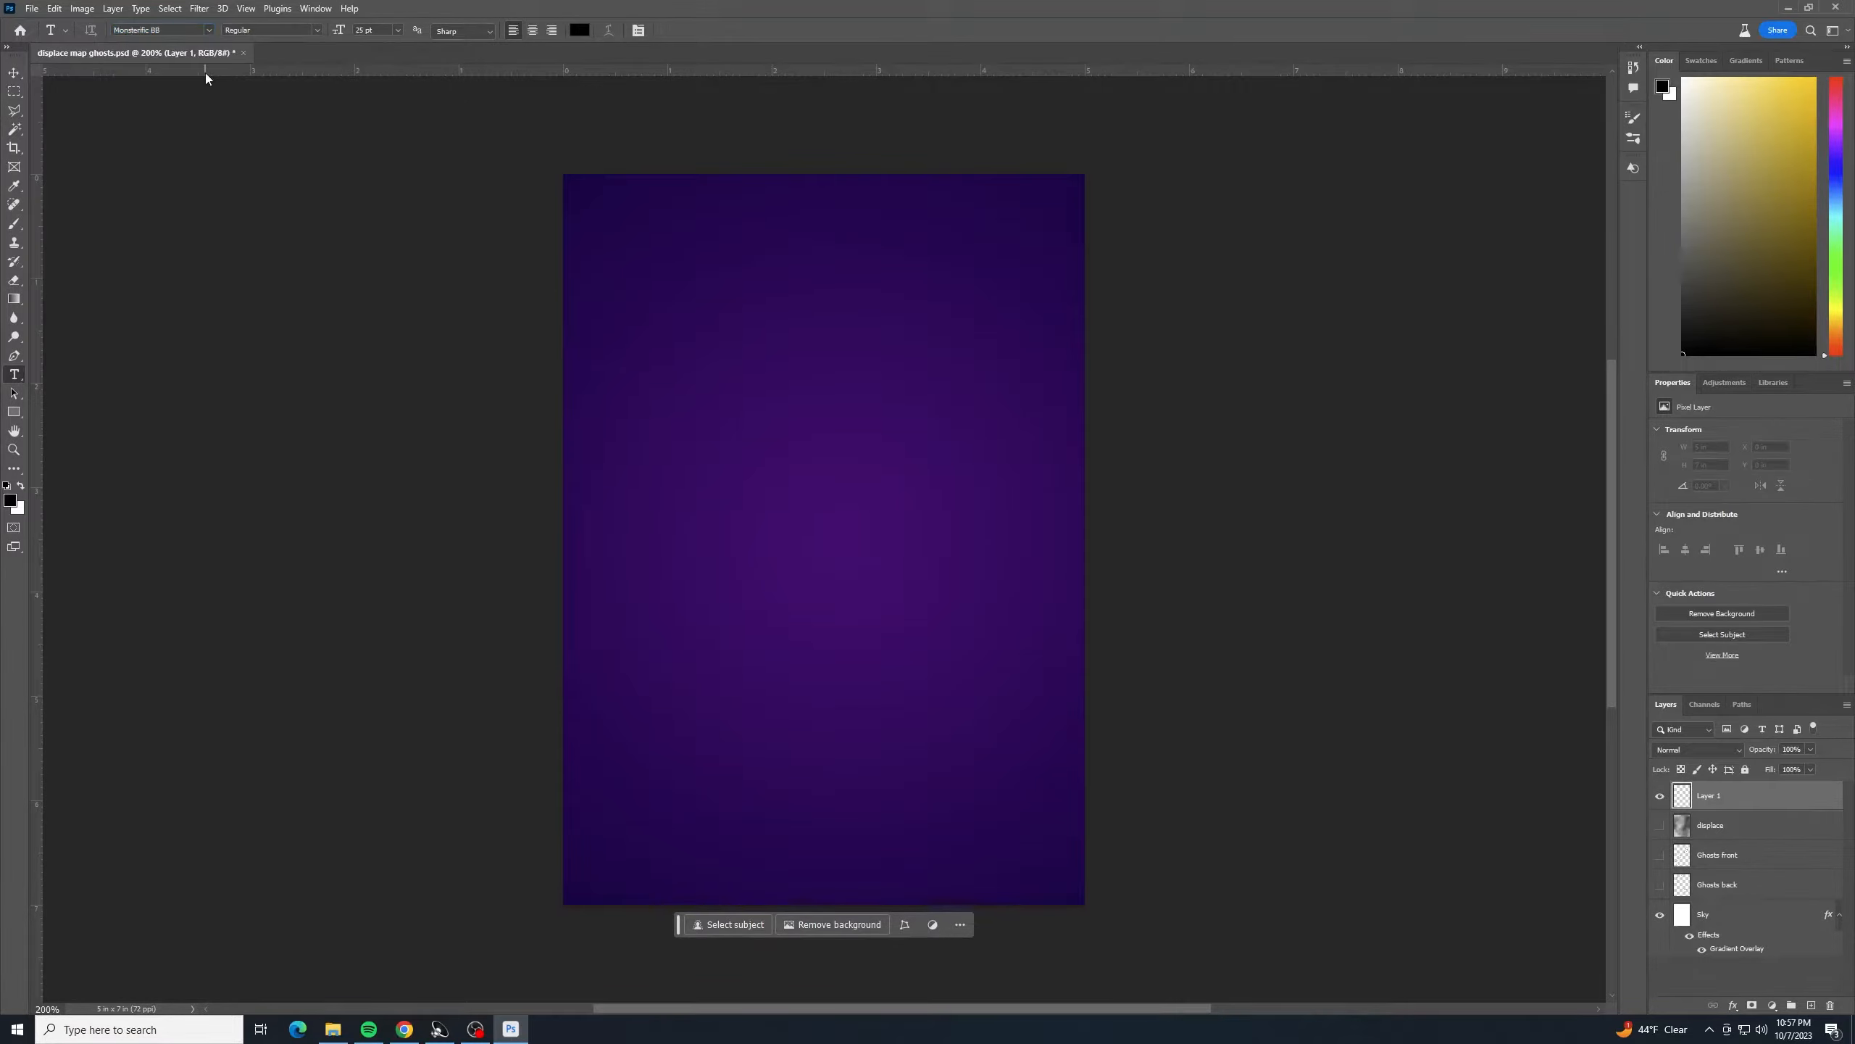
# - Look up the Monsterific BB font among the Halloween fonts on the Adobe Fonts page in Chrome, and return to Photoshop
pyautogui.click(404, 1029)
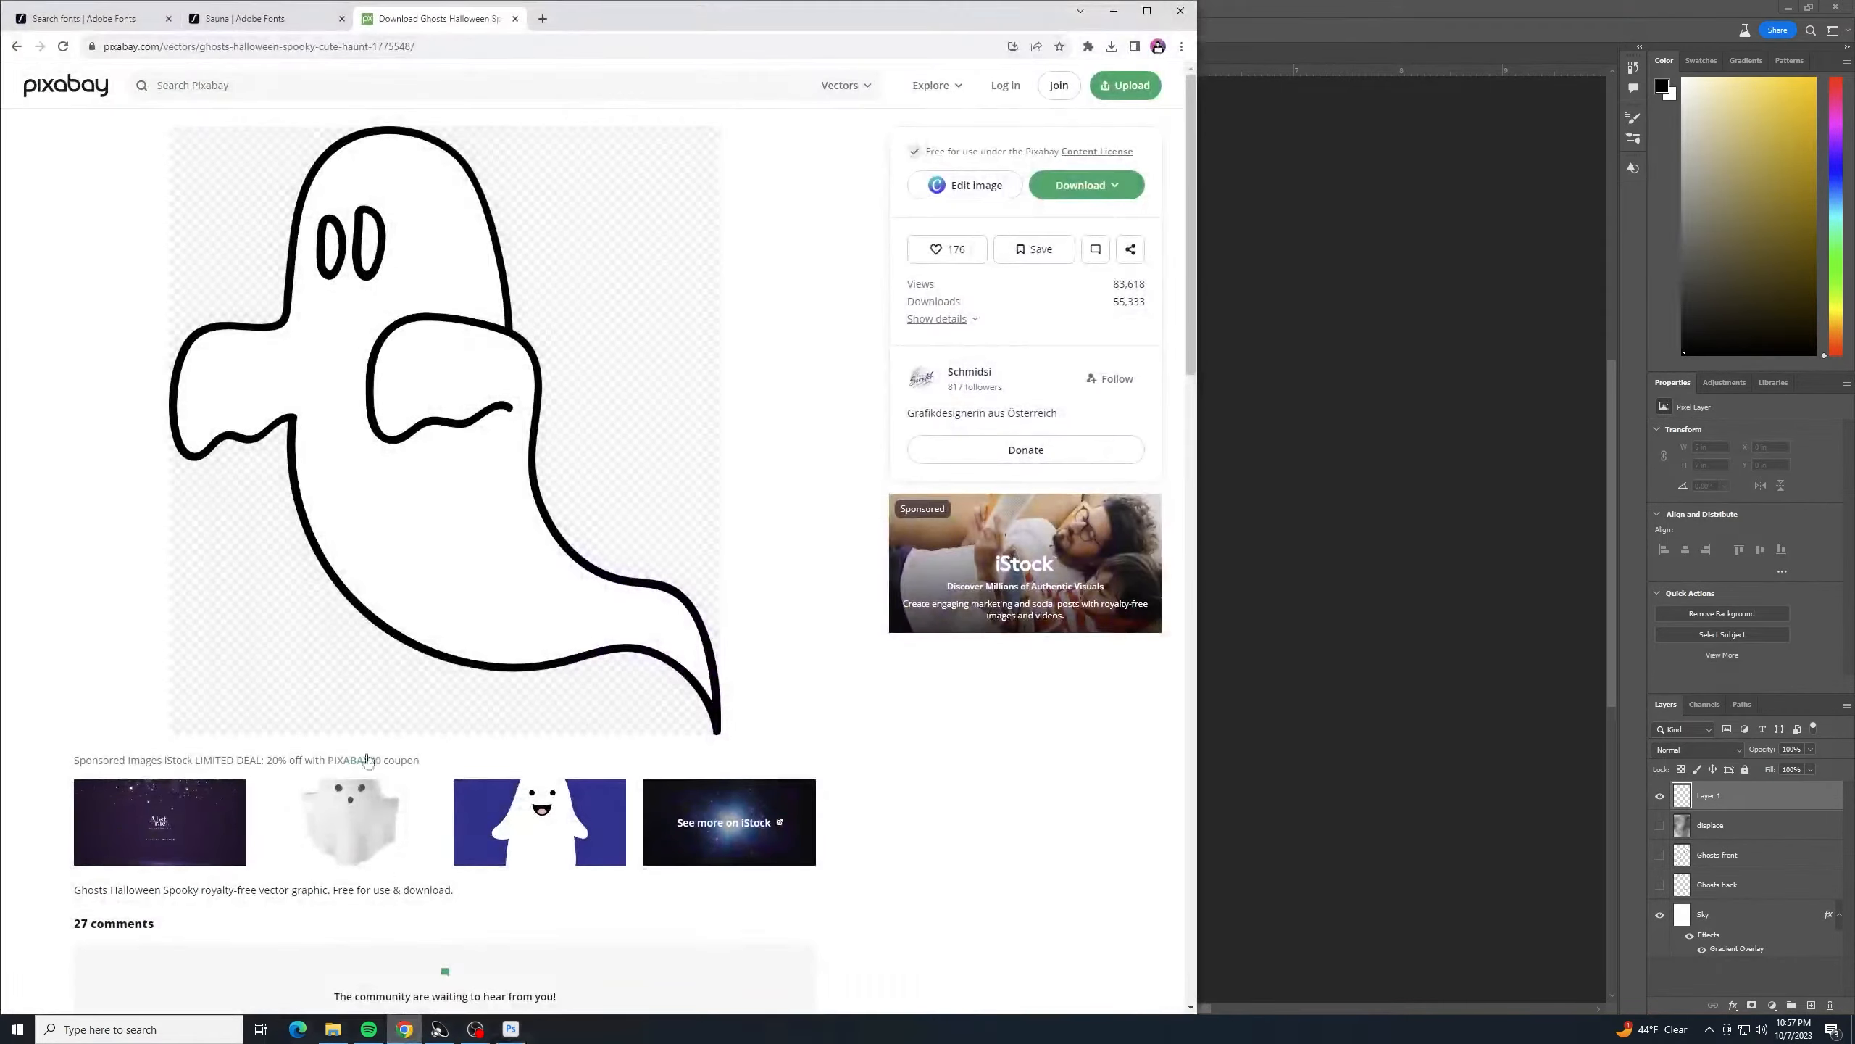
pyautogui.click(86, 21)
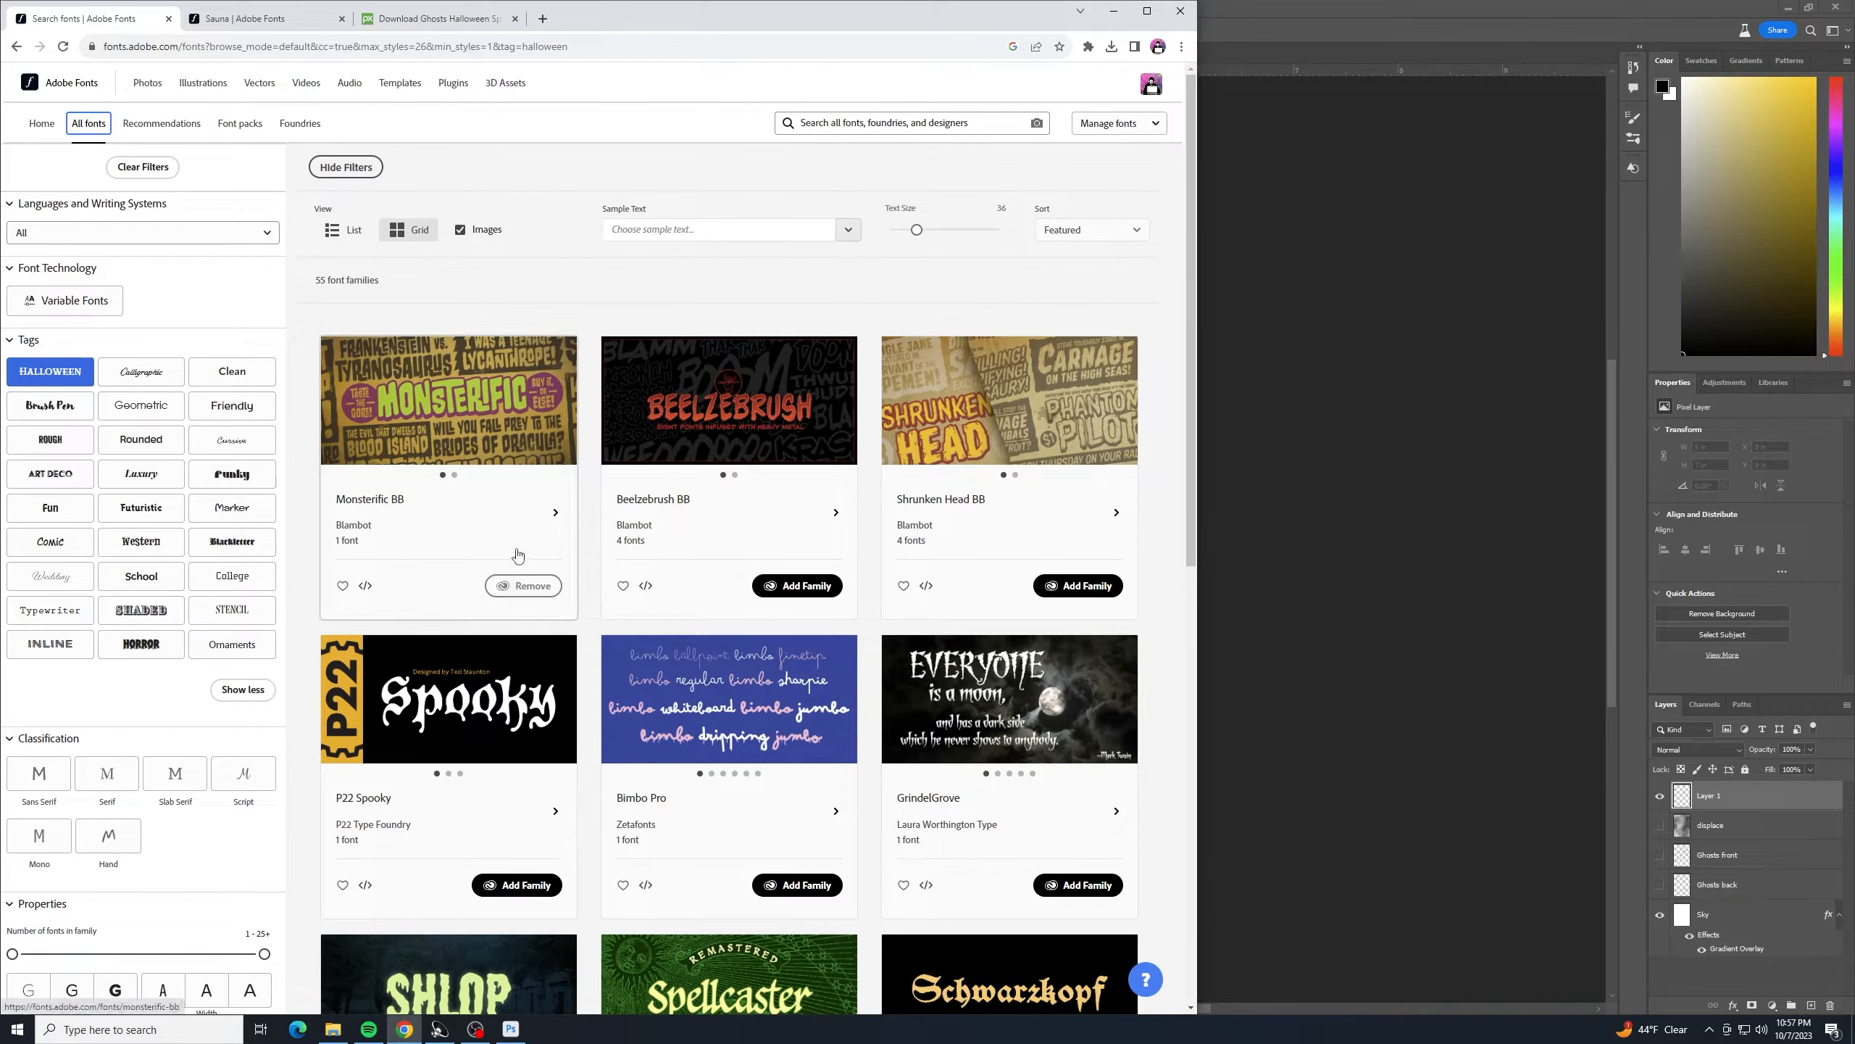
pyautogui.click(1114, 12)
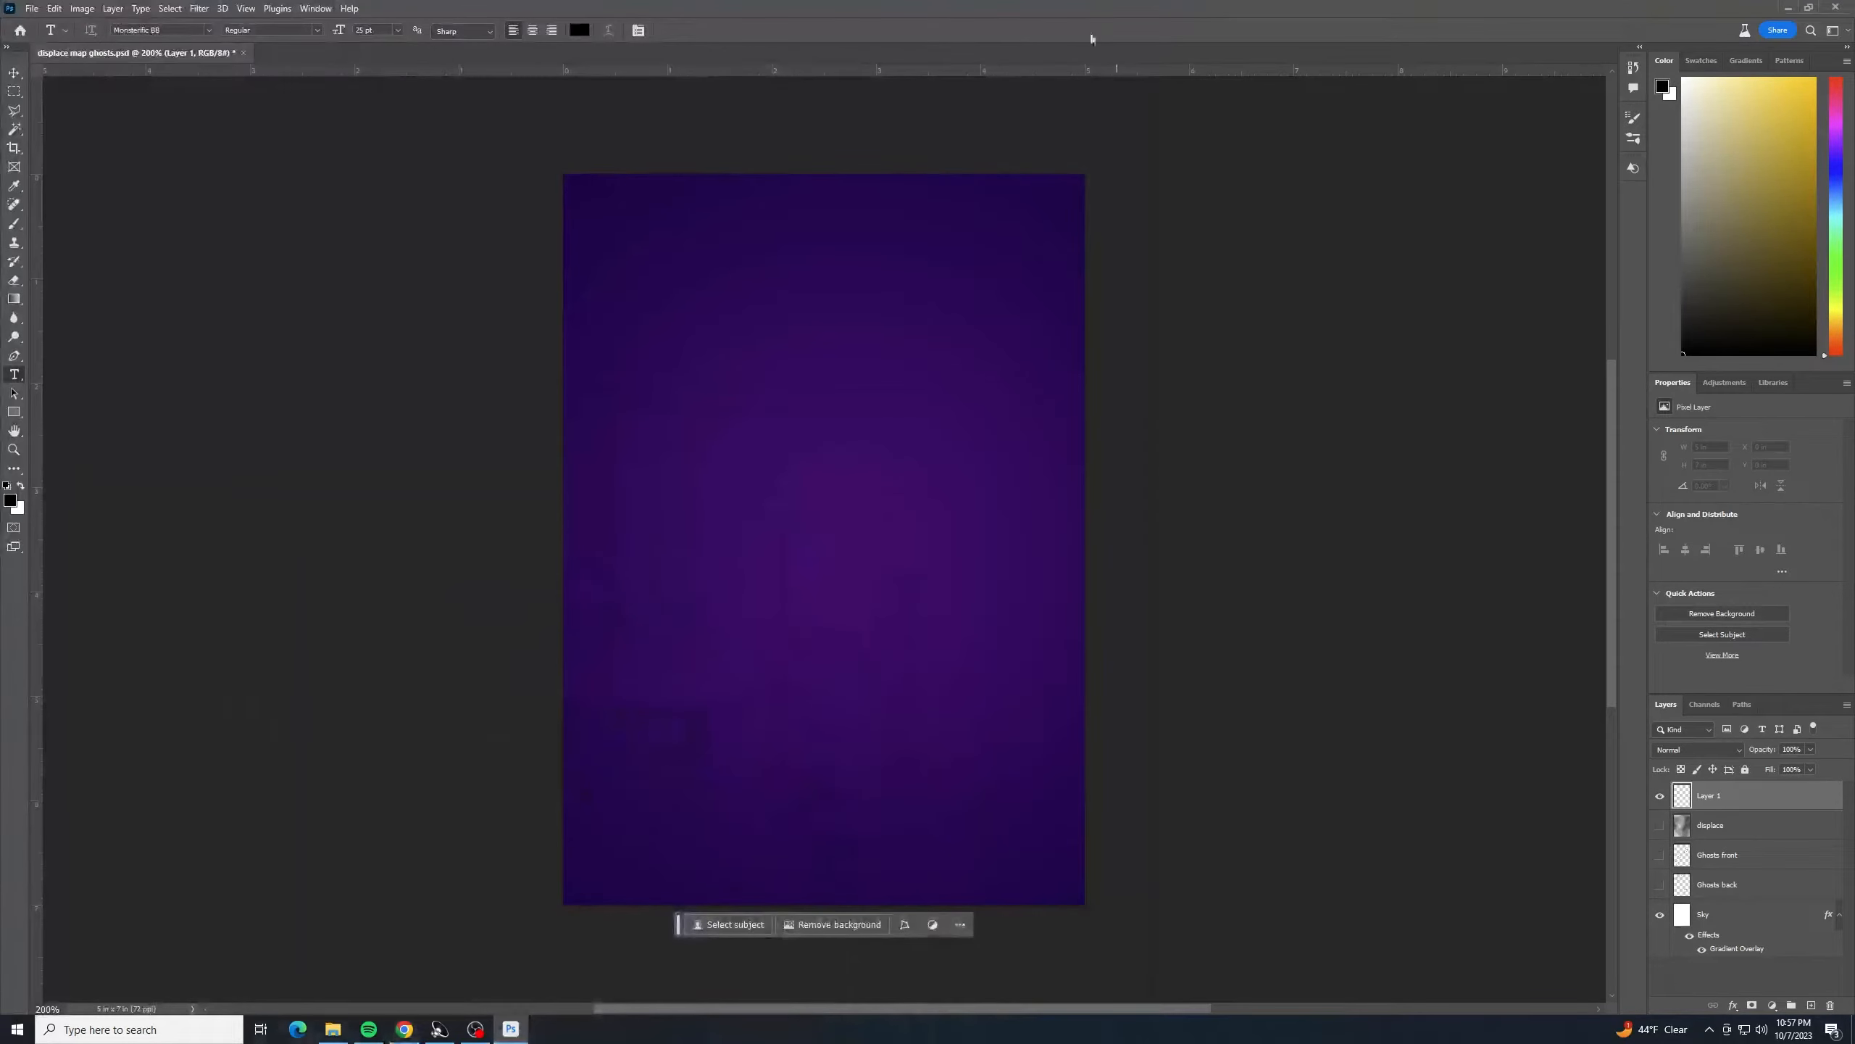
# - Set the text color to bright orange, hex ff7e00
pyautogui.click(579, 30)
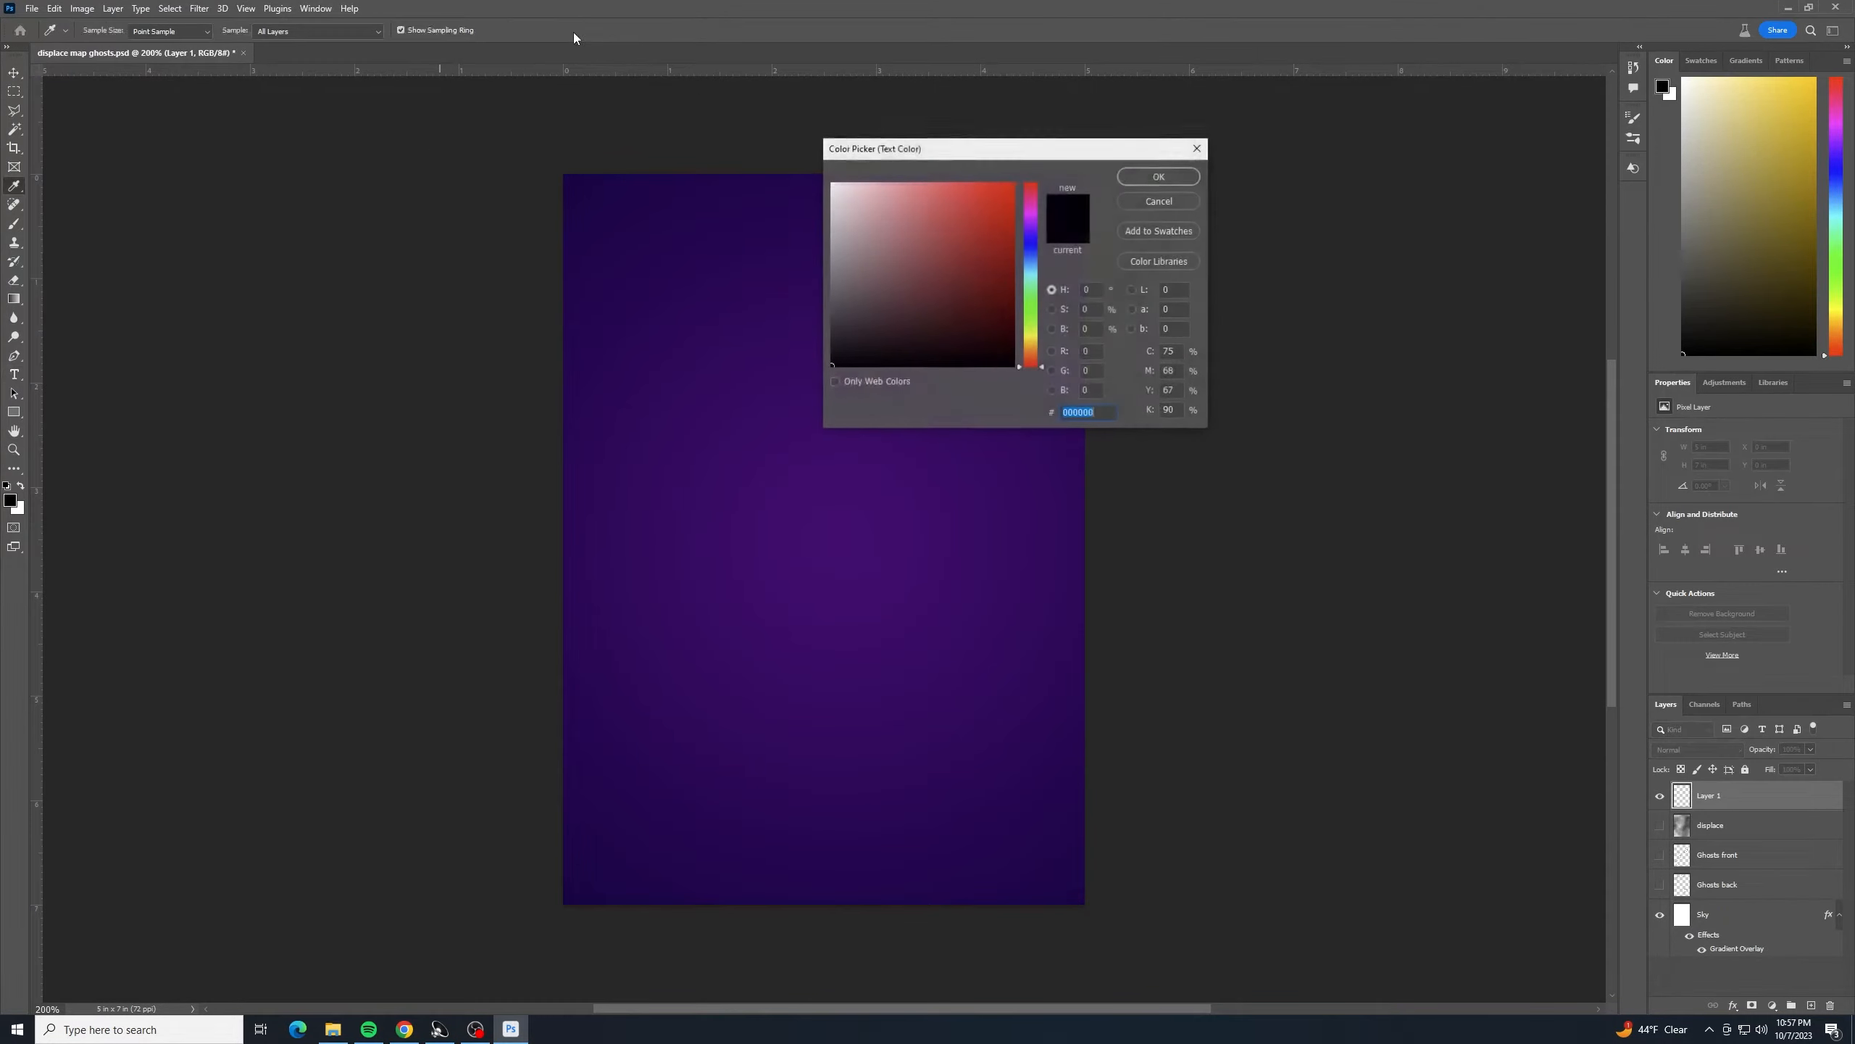
pyautogui.click(1038, 353)
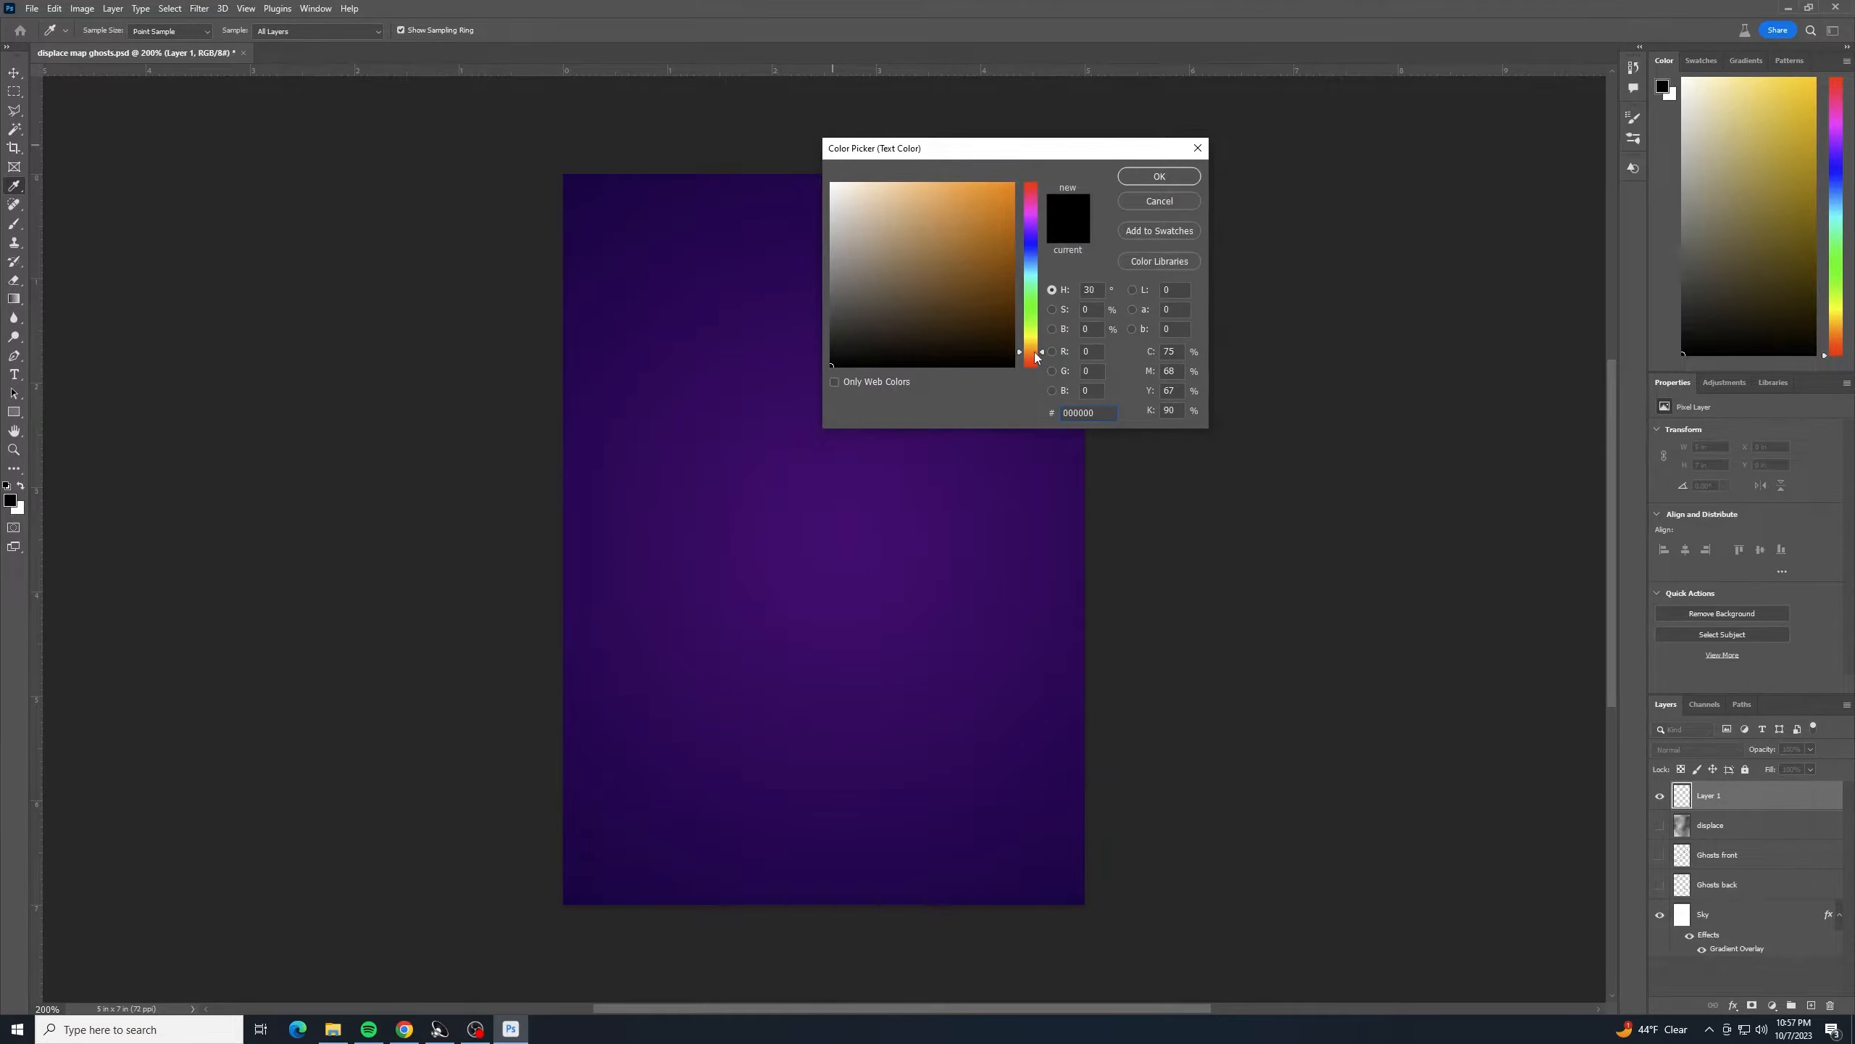
pyautogui.moveTo(1008, 191); pyautogui.dragTo(1114, 116)
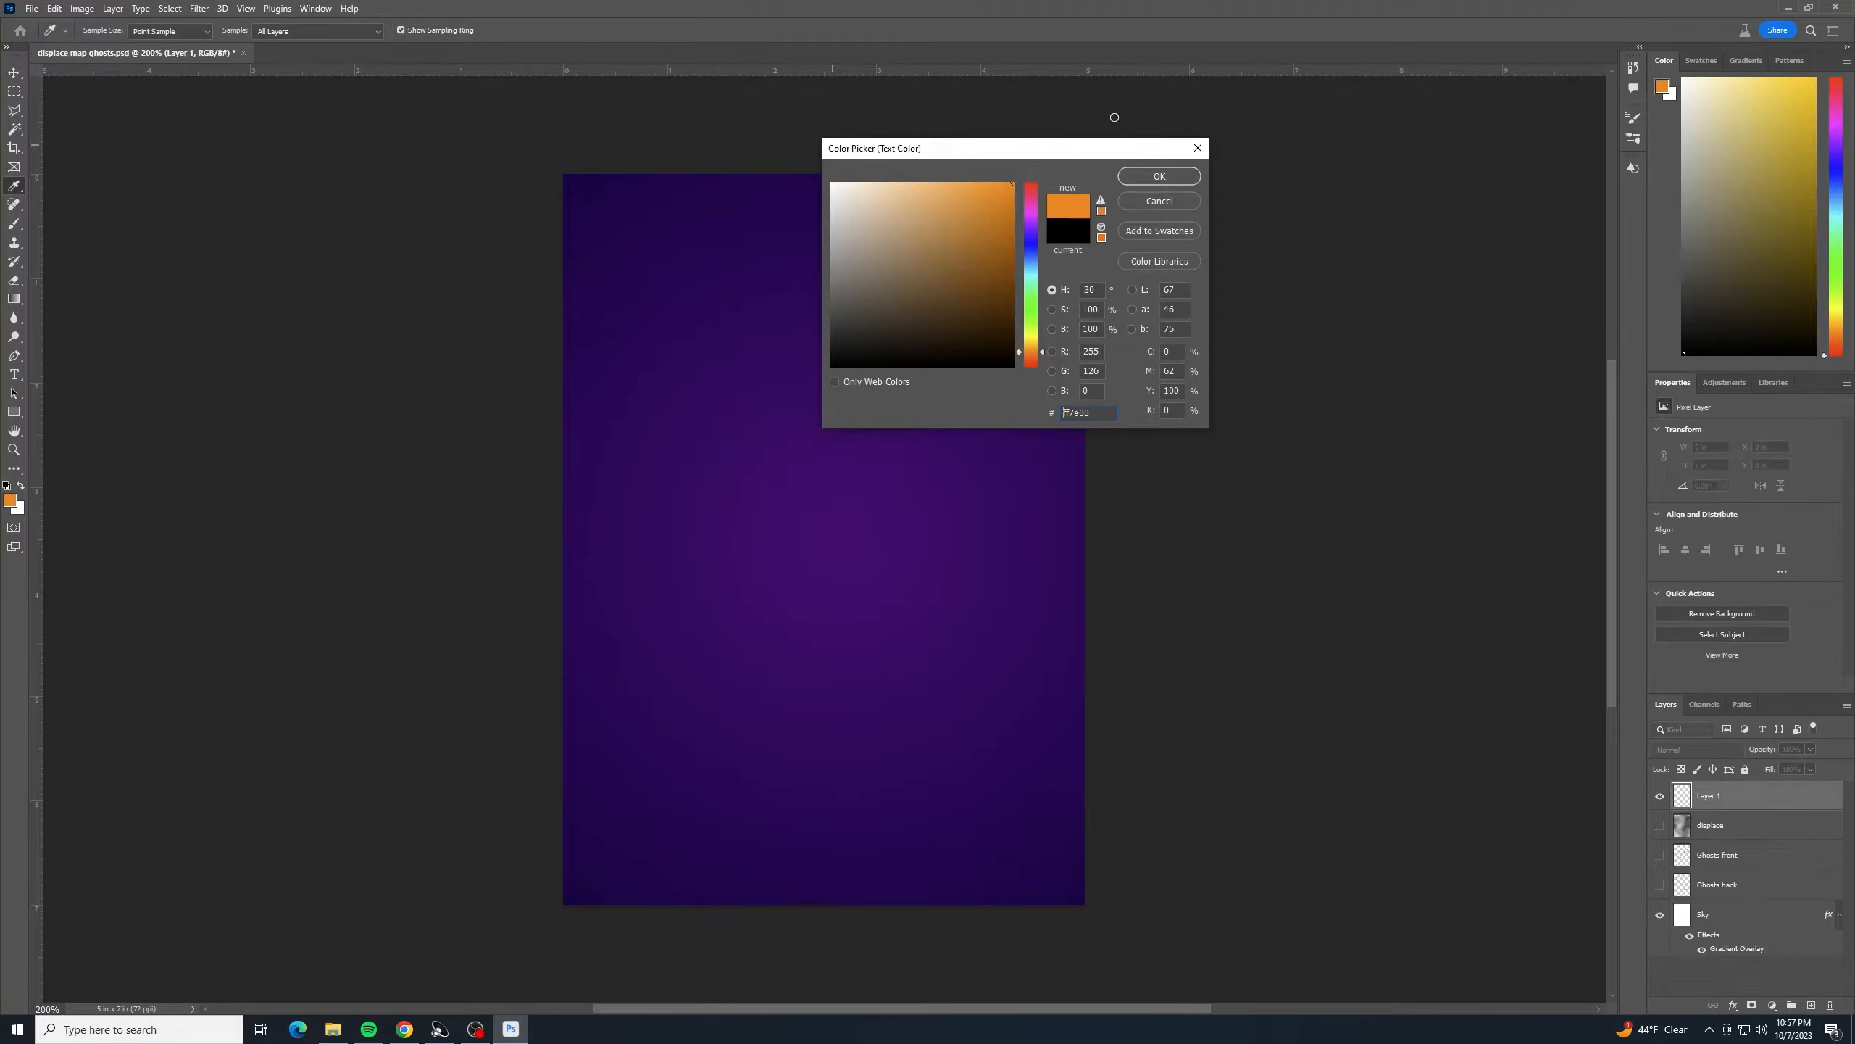
pyautogui.click(1159, 176)
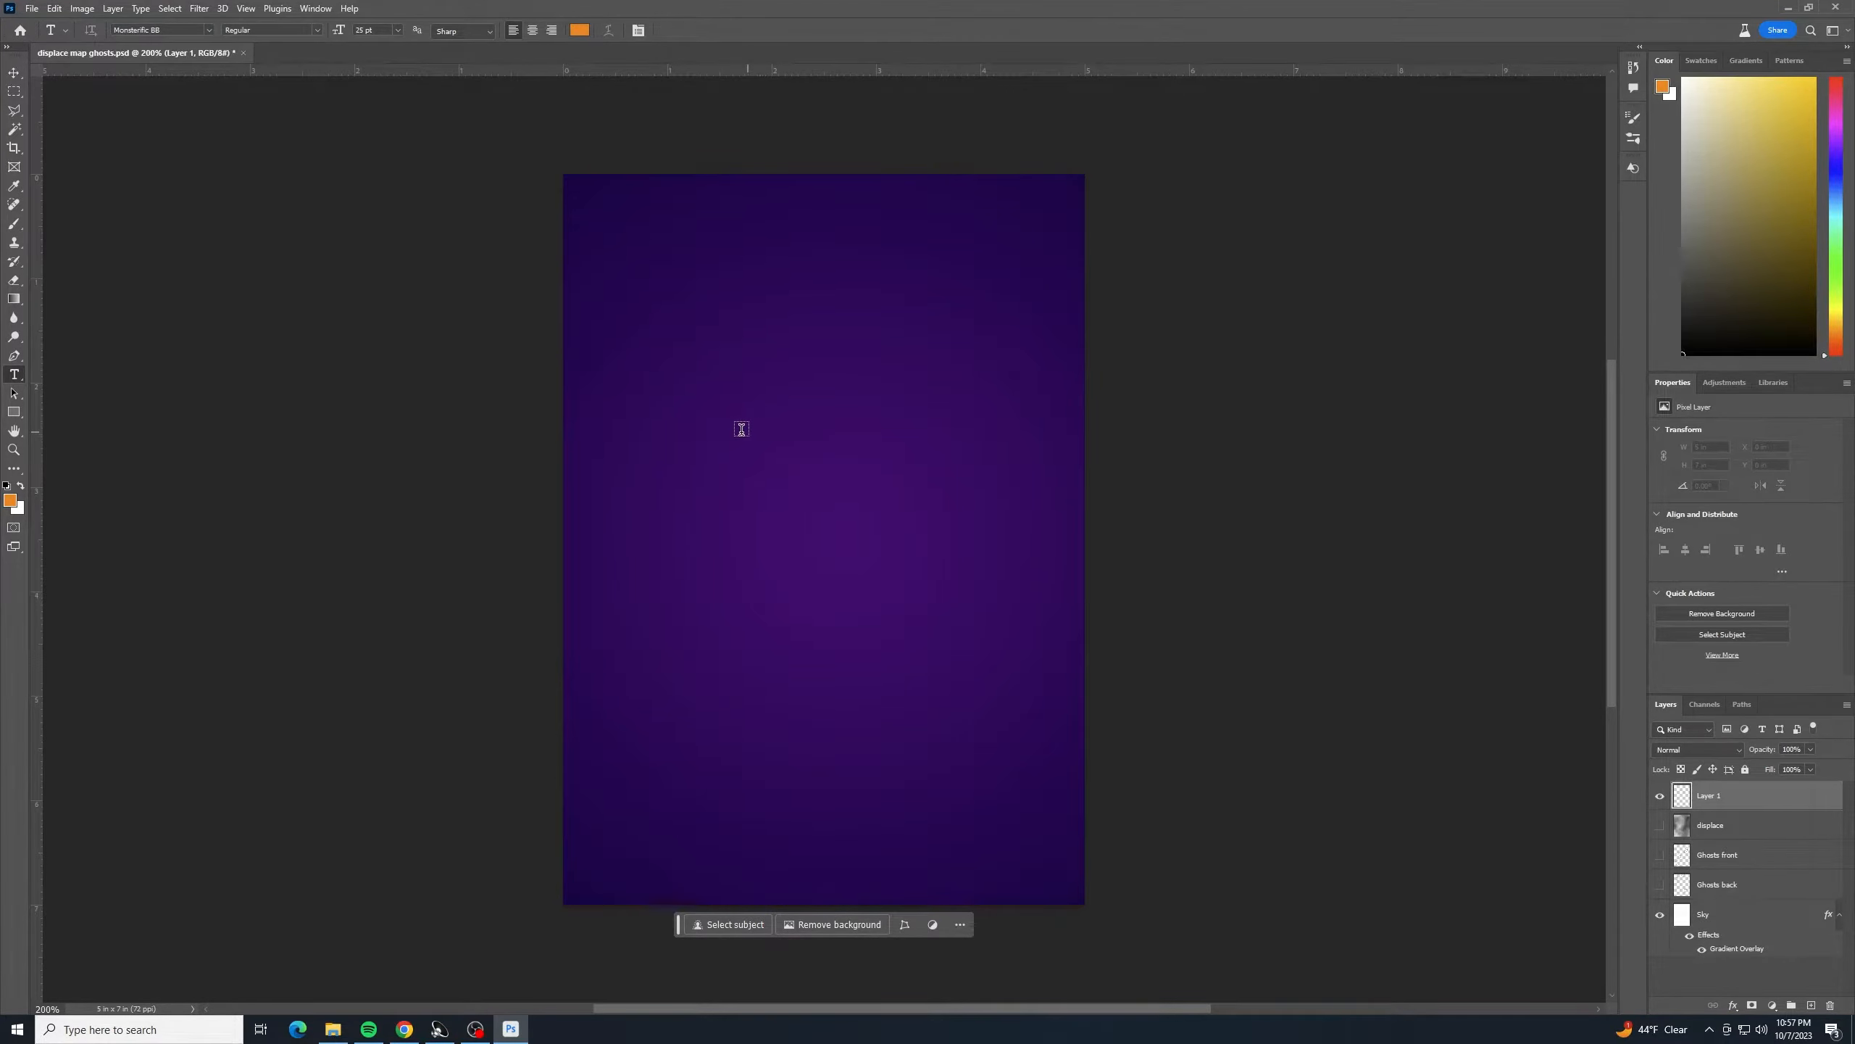
# - Add a text layer on the canvas reading "Have a spooktacular day!", split into three lines after "a" and "spooktacular"
pyautogui.click(715, 427)
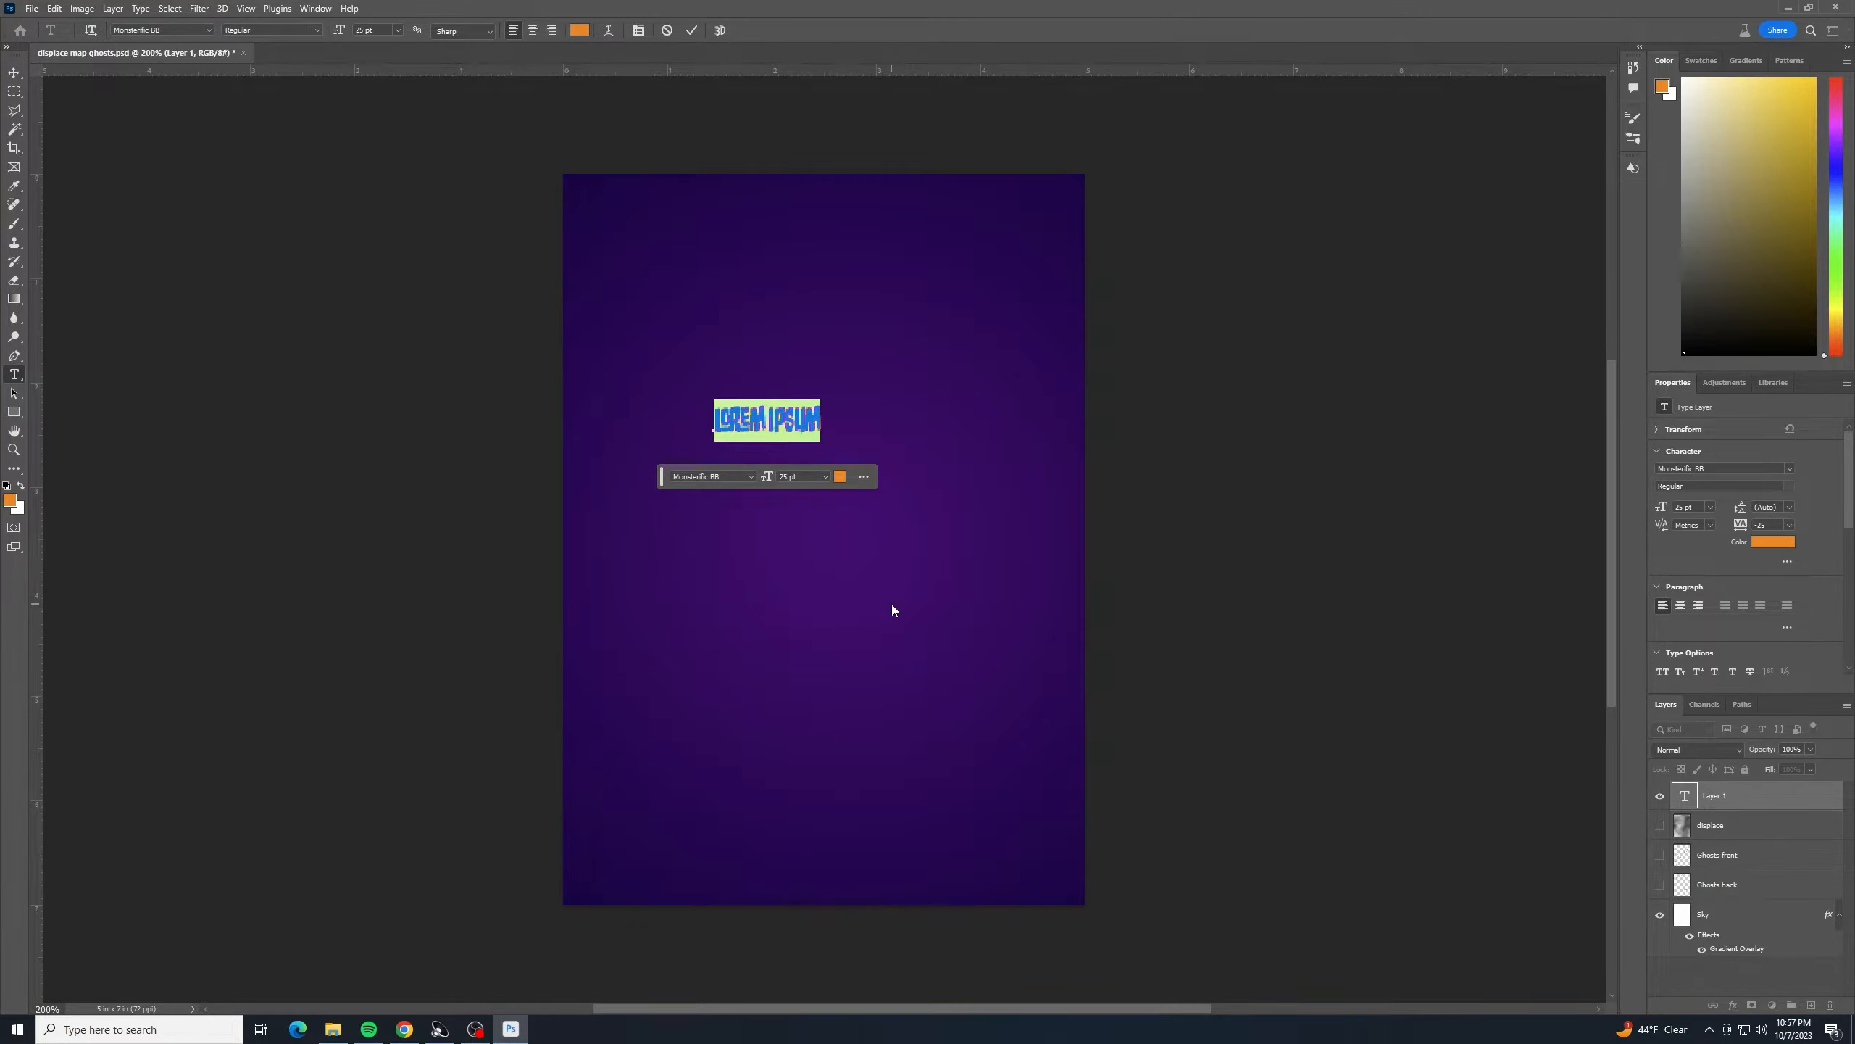
pyautogui.write('HA')
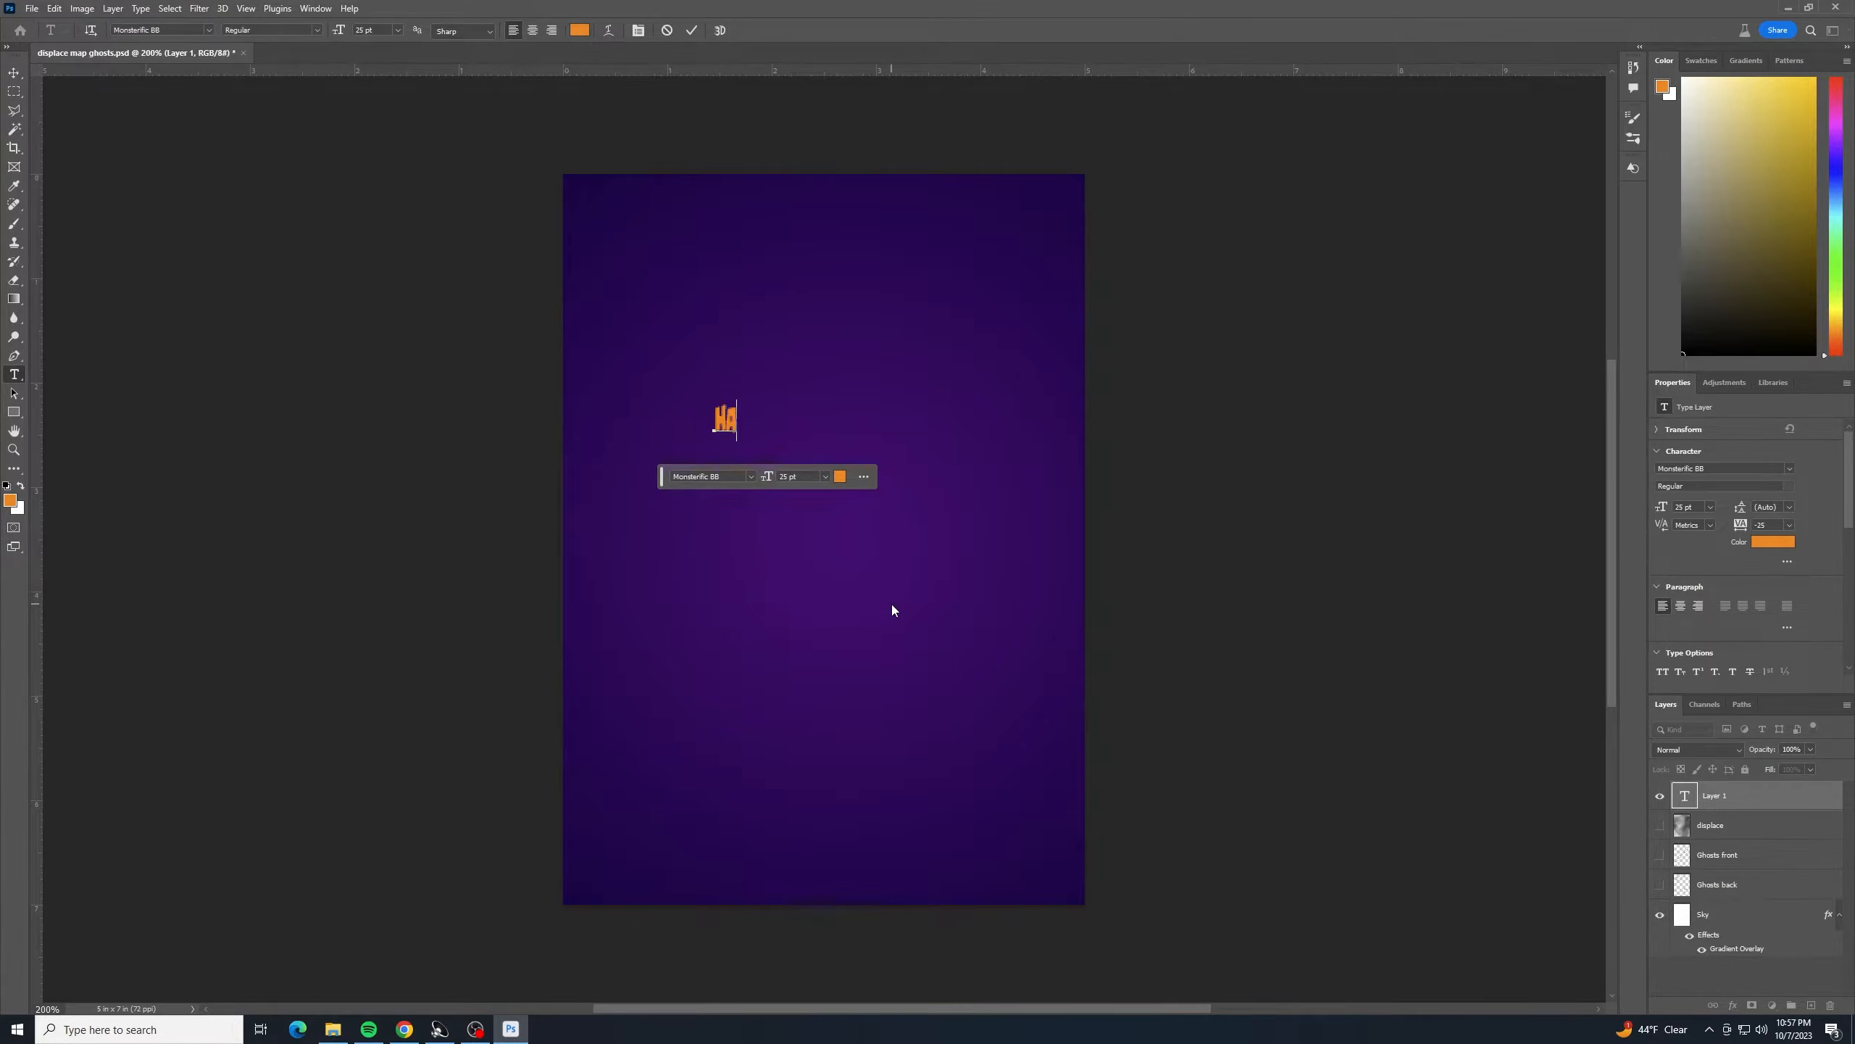
pyautogui.write('VE A ')
pyautogui.write('SP')
pyautogui.write('OOKTAC')
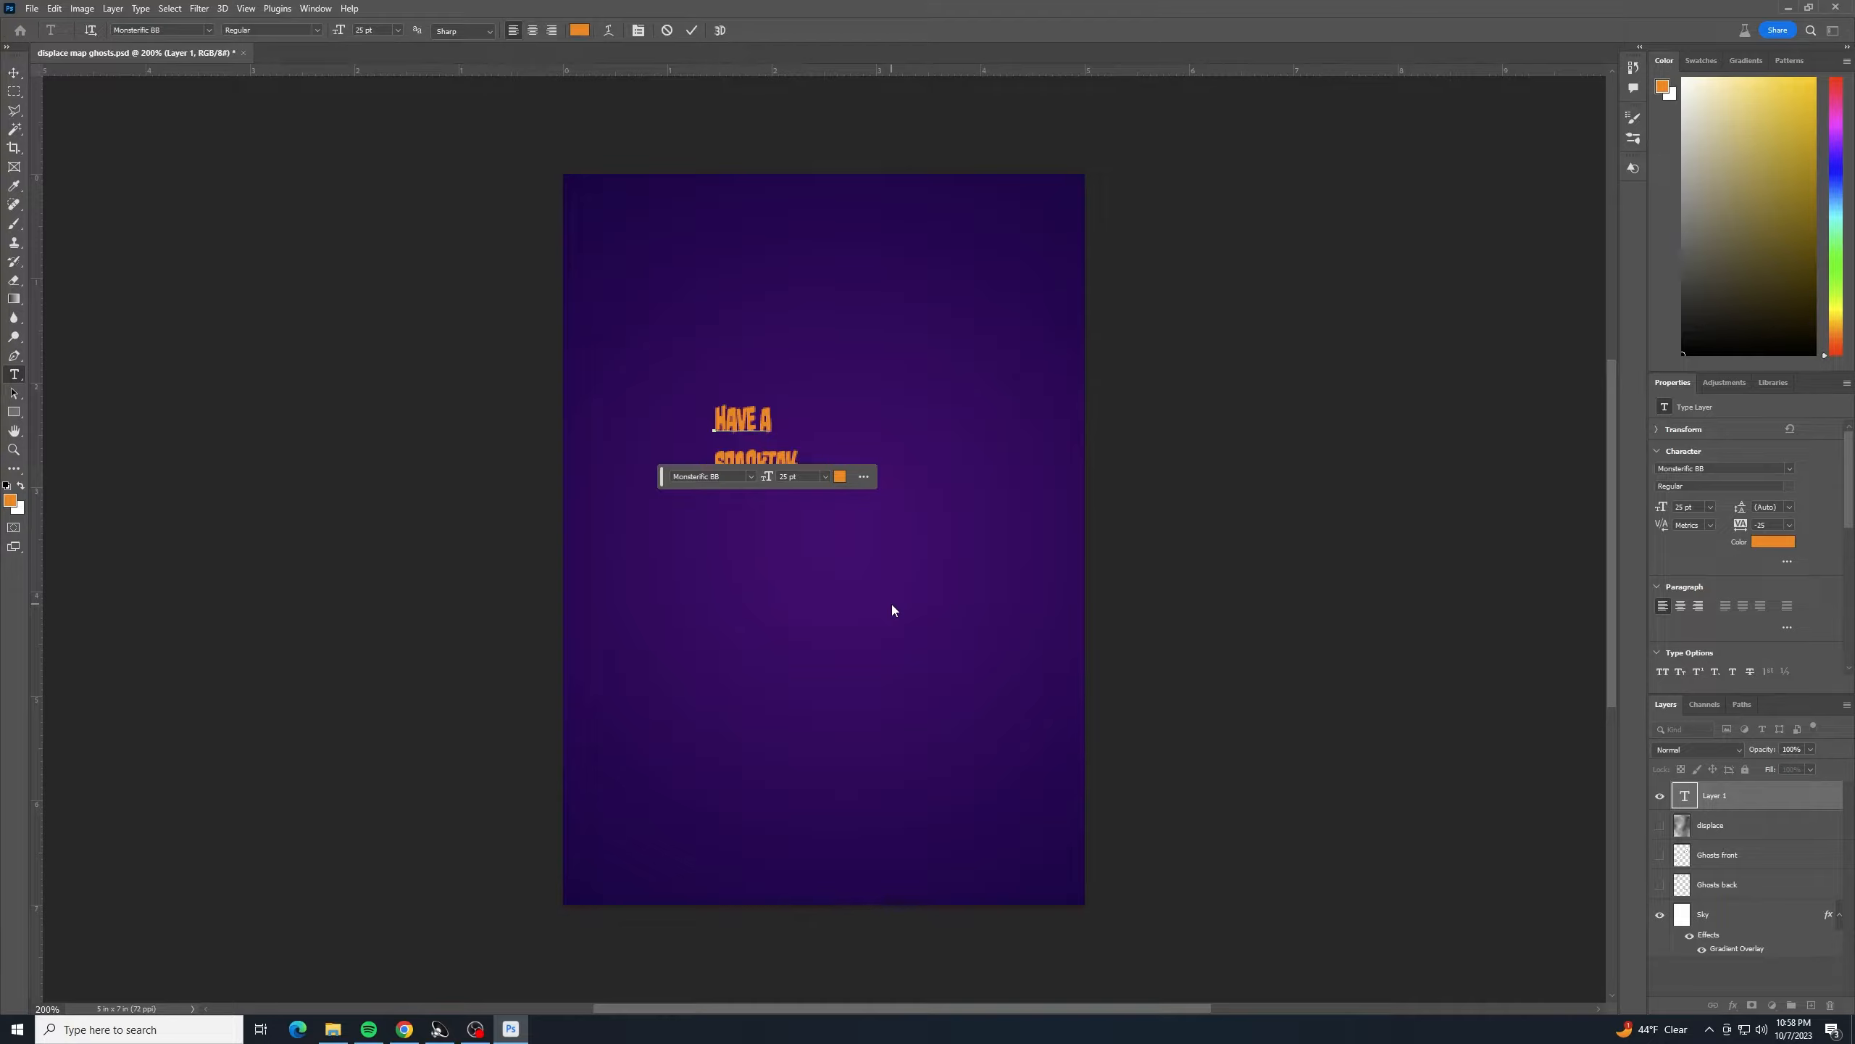
pyautogui.press('BackSpace')
pyautogui.write('CULAR')
pyautogui.write(' DAY')
pyautogui.press('BackSpace')
pyautogui.press('BackSpace')
pyautogui.press('BackSpace')
pyautogui.press('BackSpace')
pyautogui.press('Return')
pyautogui.write('DAY!')
# - Center-align all three lines of the text and set their tracking to 0
pyautogui.moveTo(772, 505); pyautogui.dragTo(664, 418)
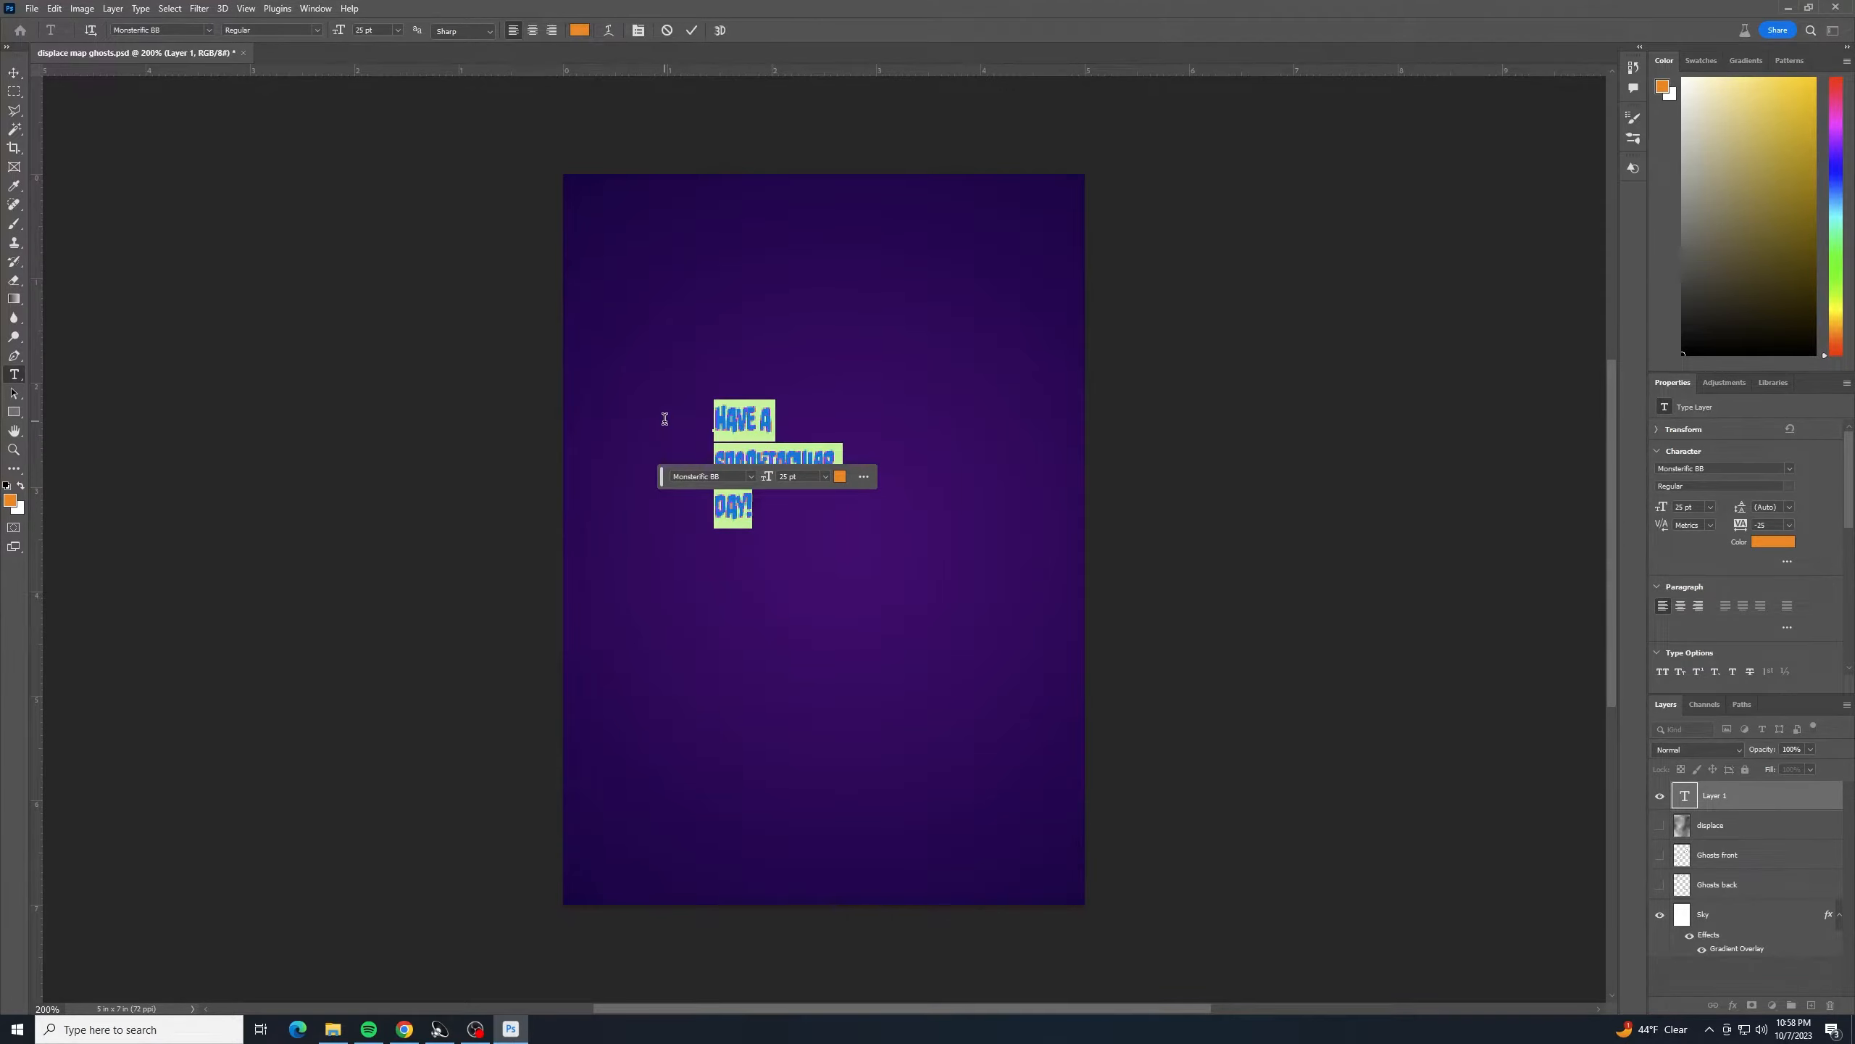
pyautogui.click(532, 30)
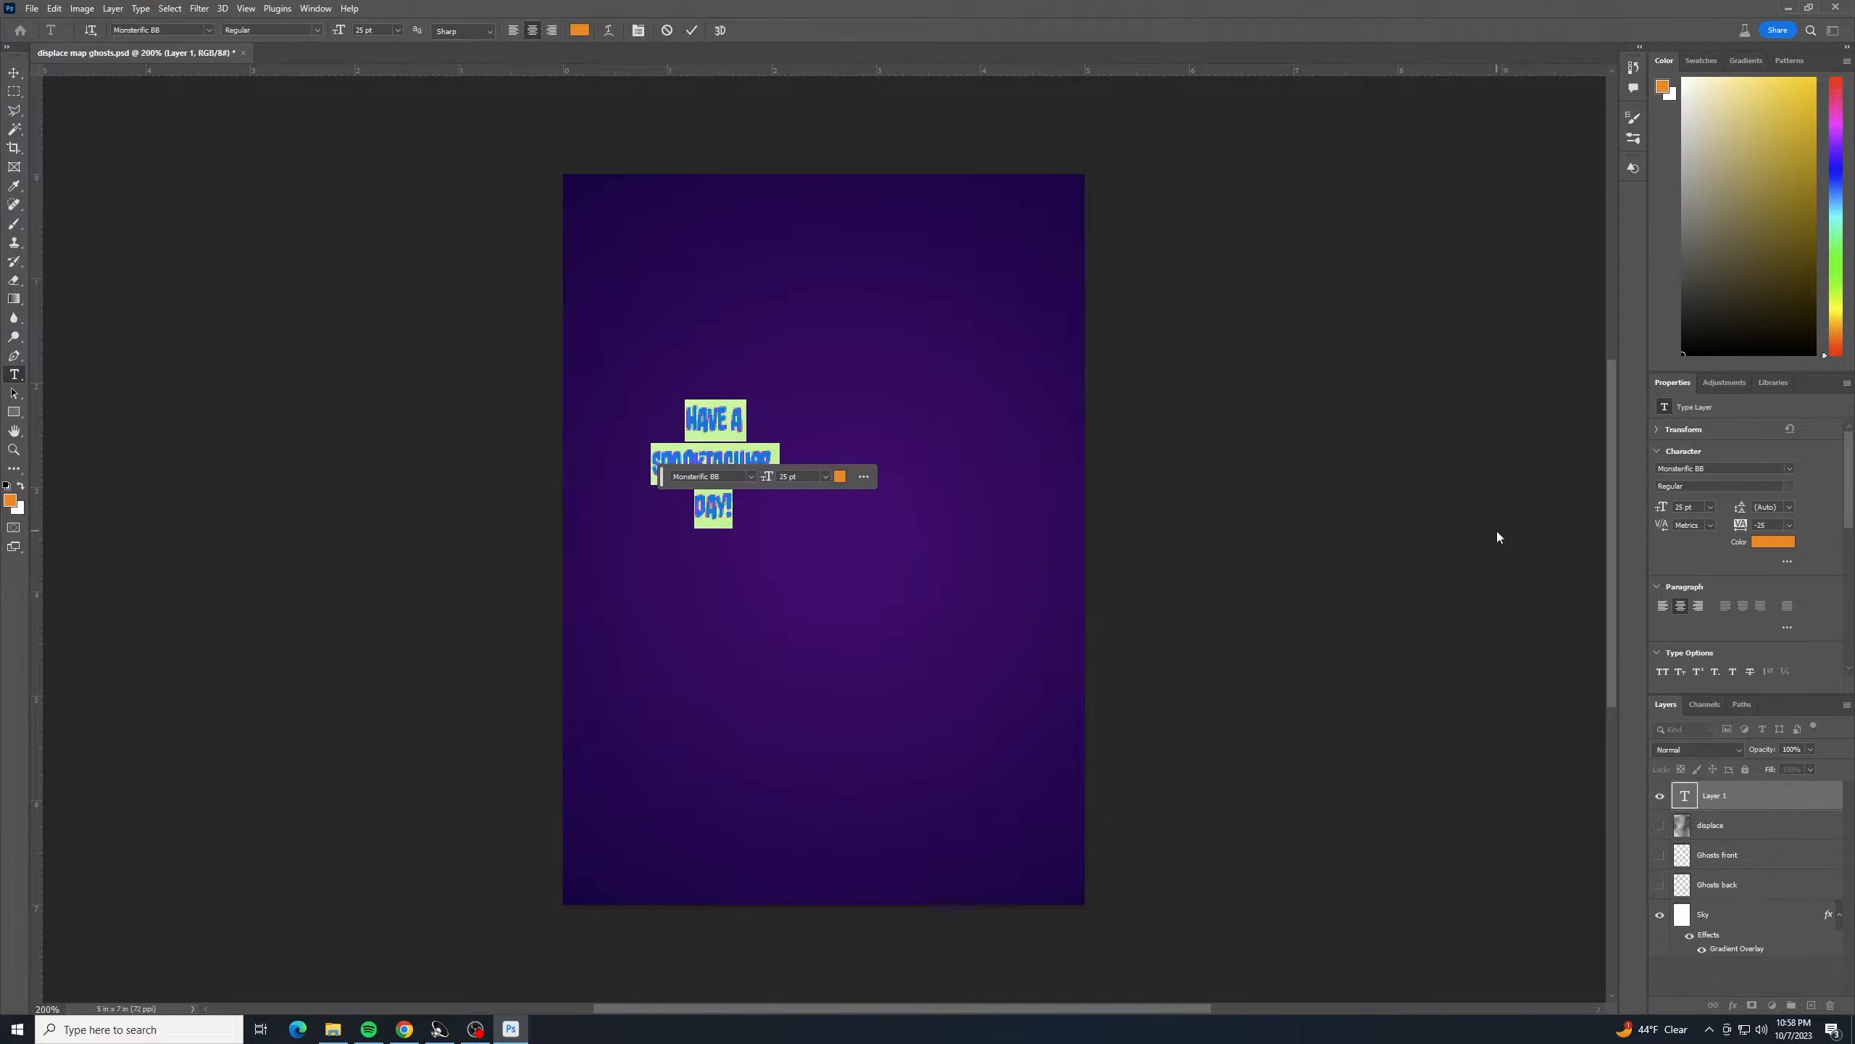
pyautogui.click(1792, 525)
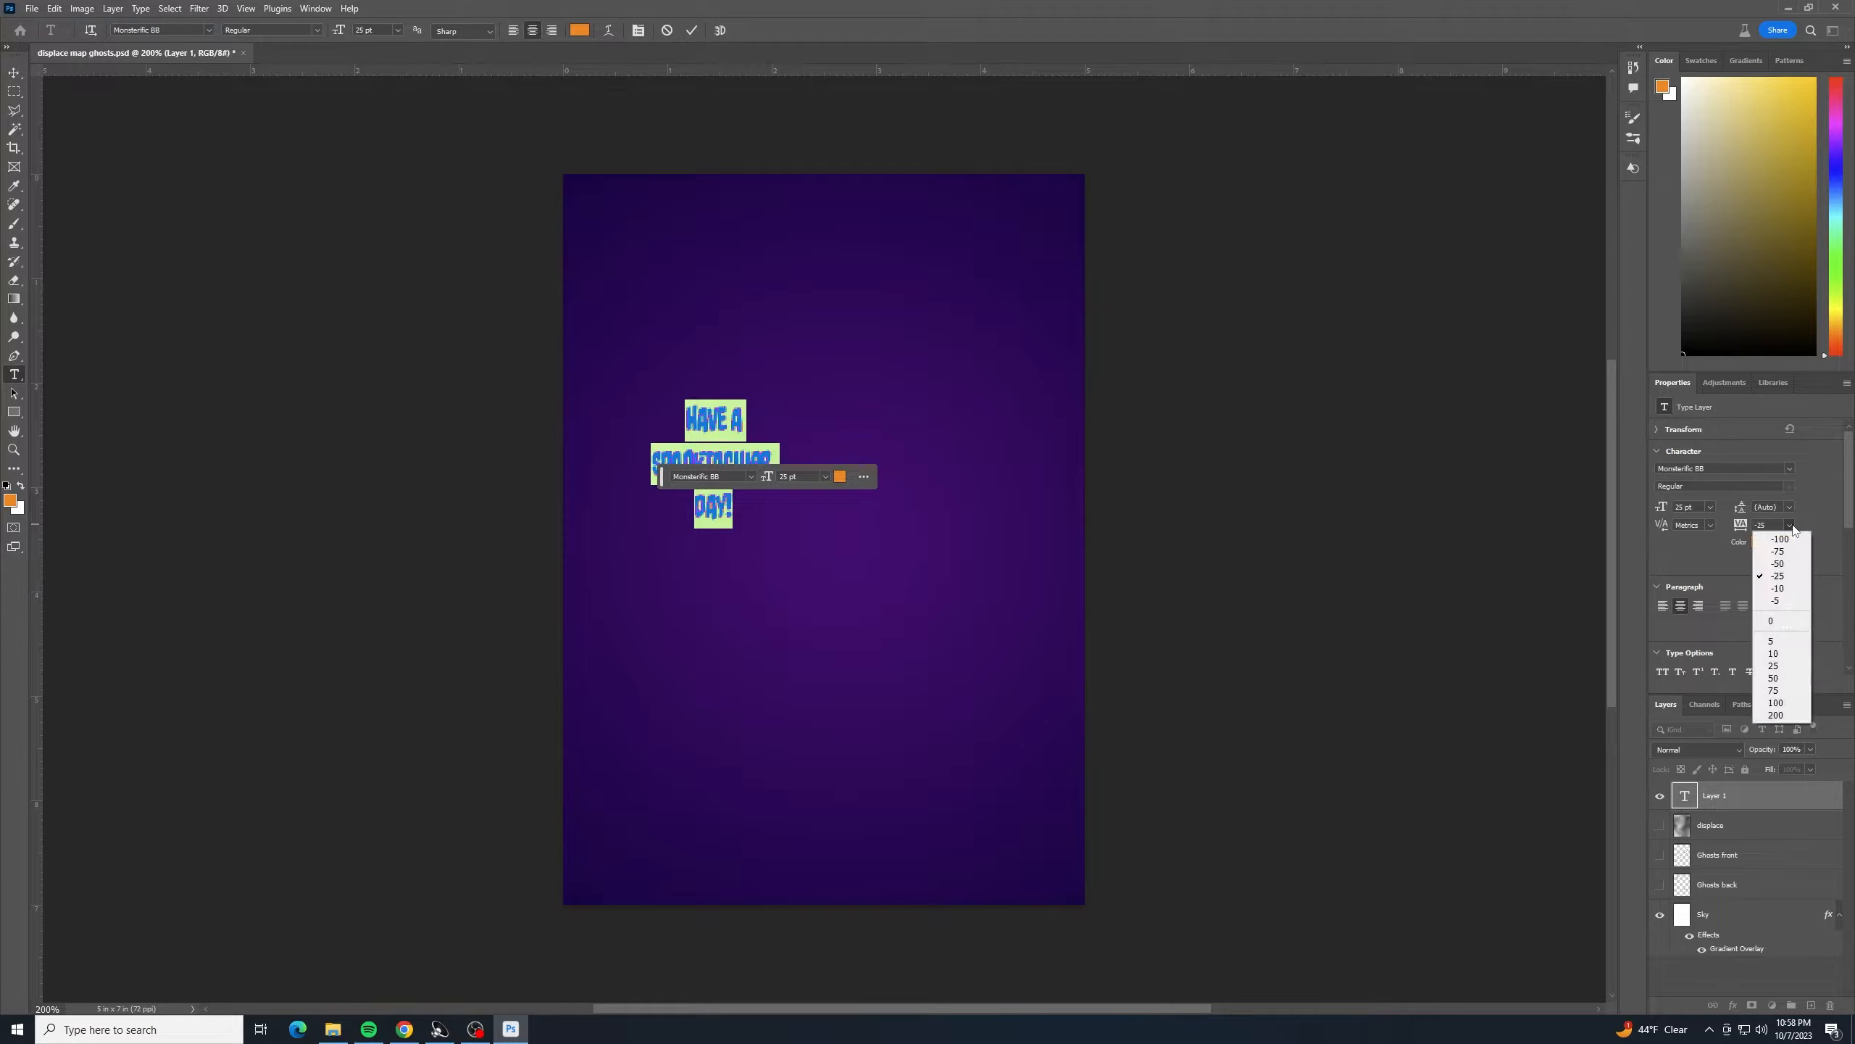
pyautogui.click(1782, 621)
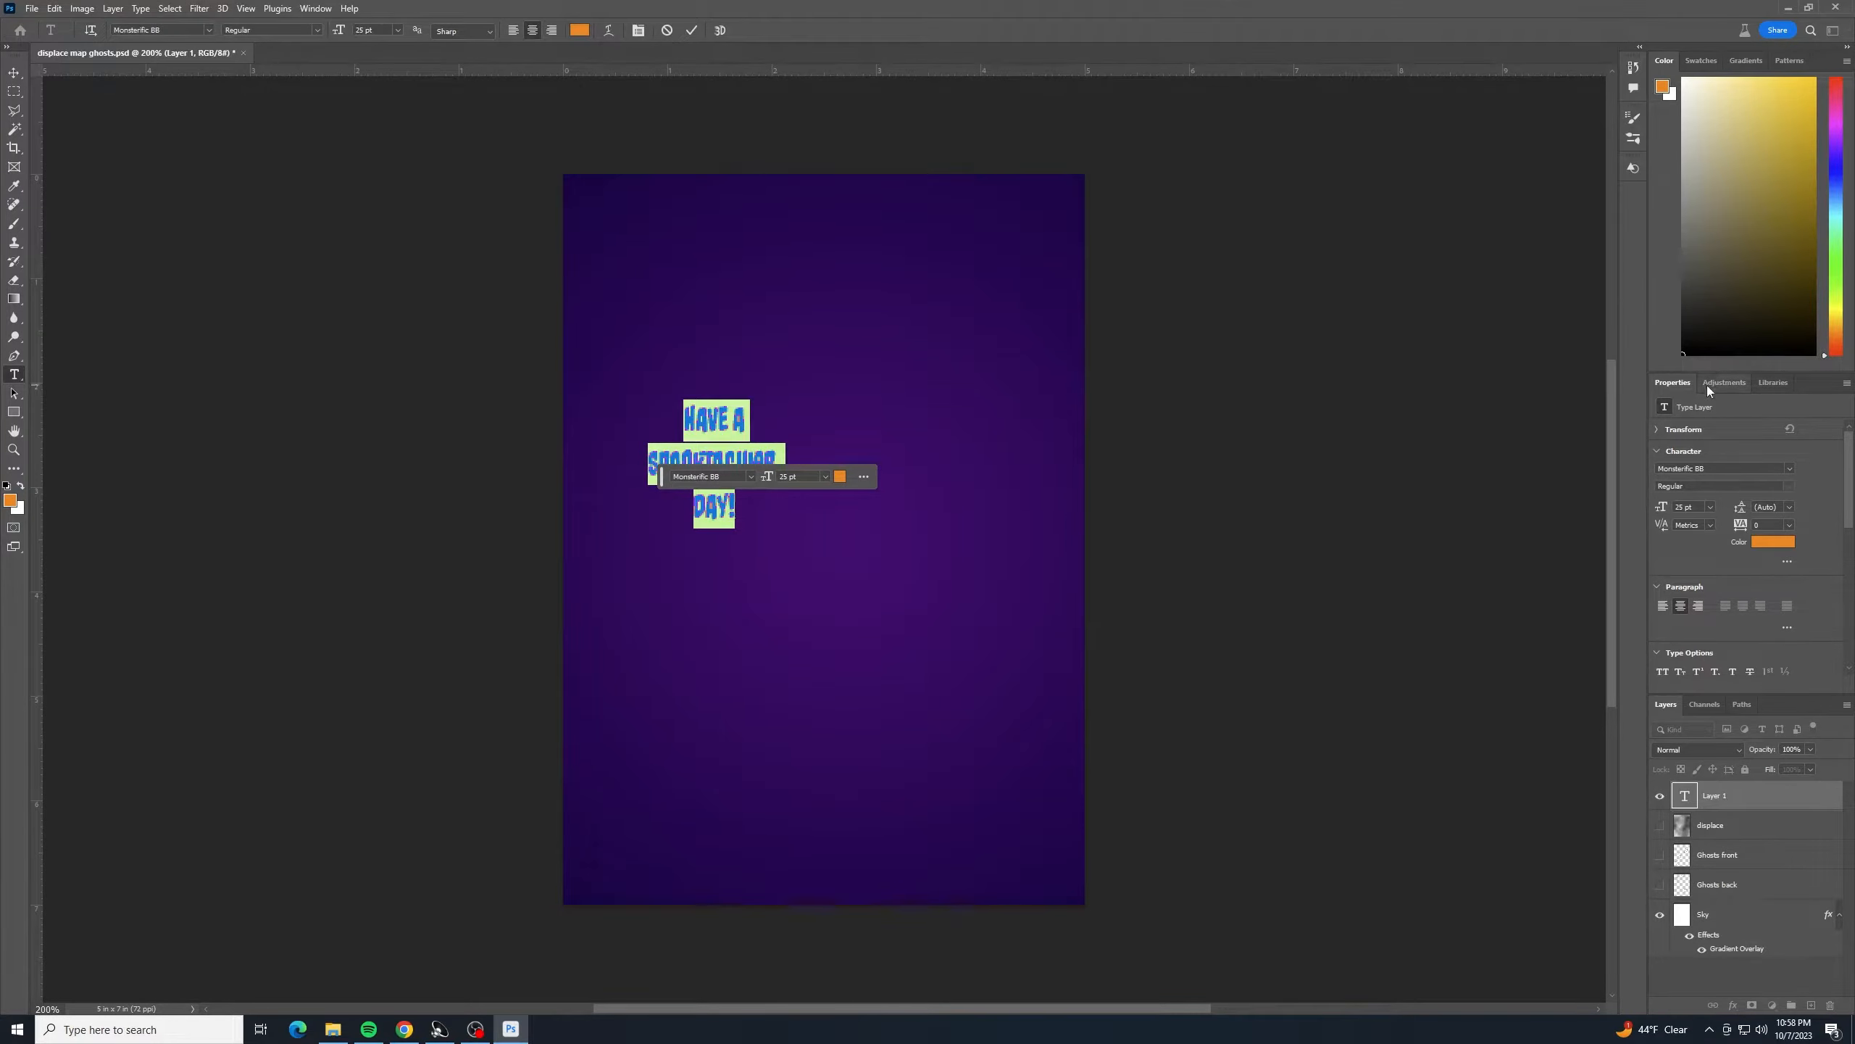
# - Try leading values of 24, 16 and 18 pt on the selected text
pyautogui.click(1789, 507)
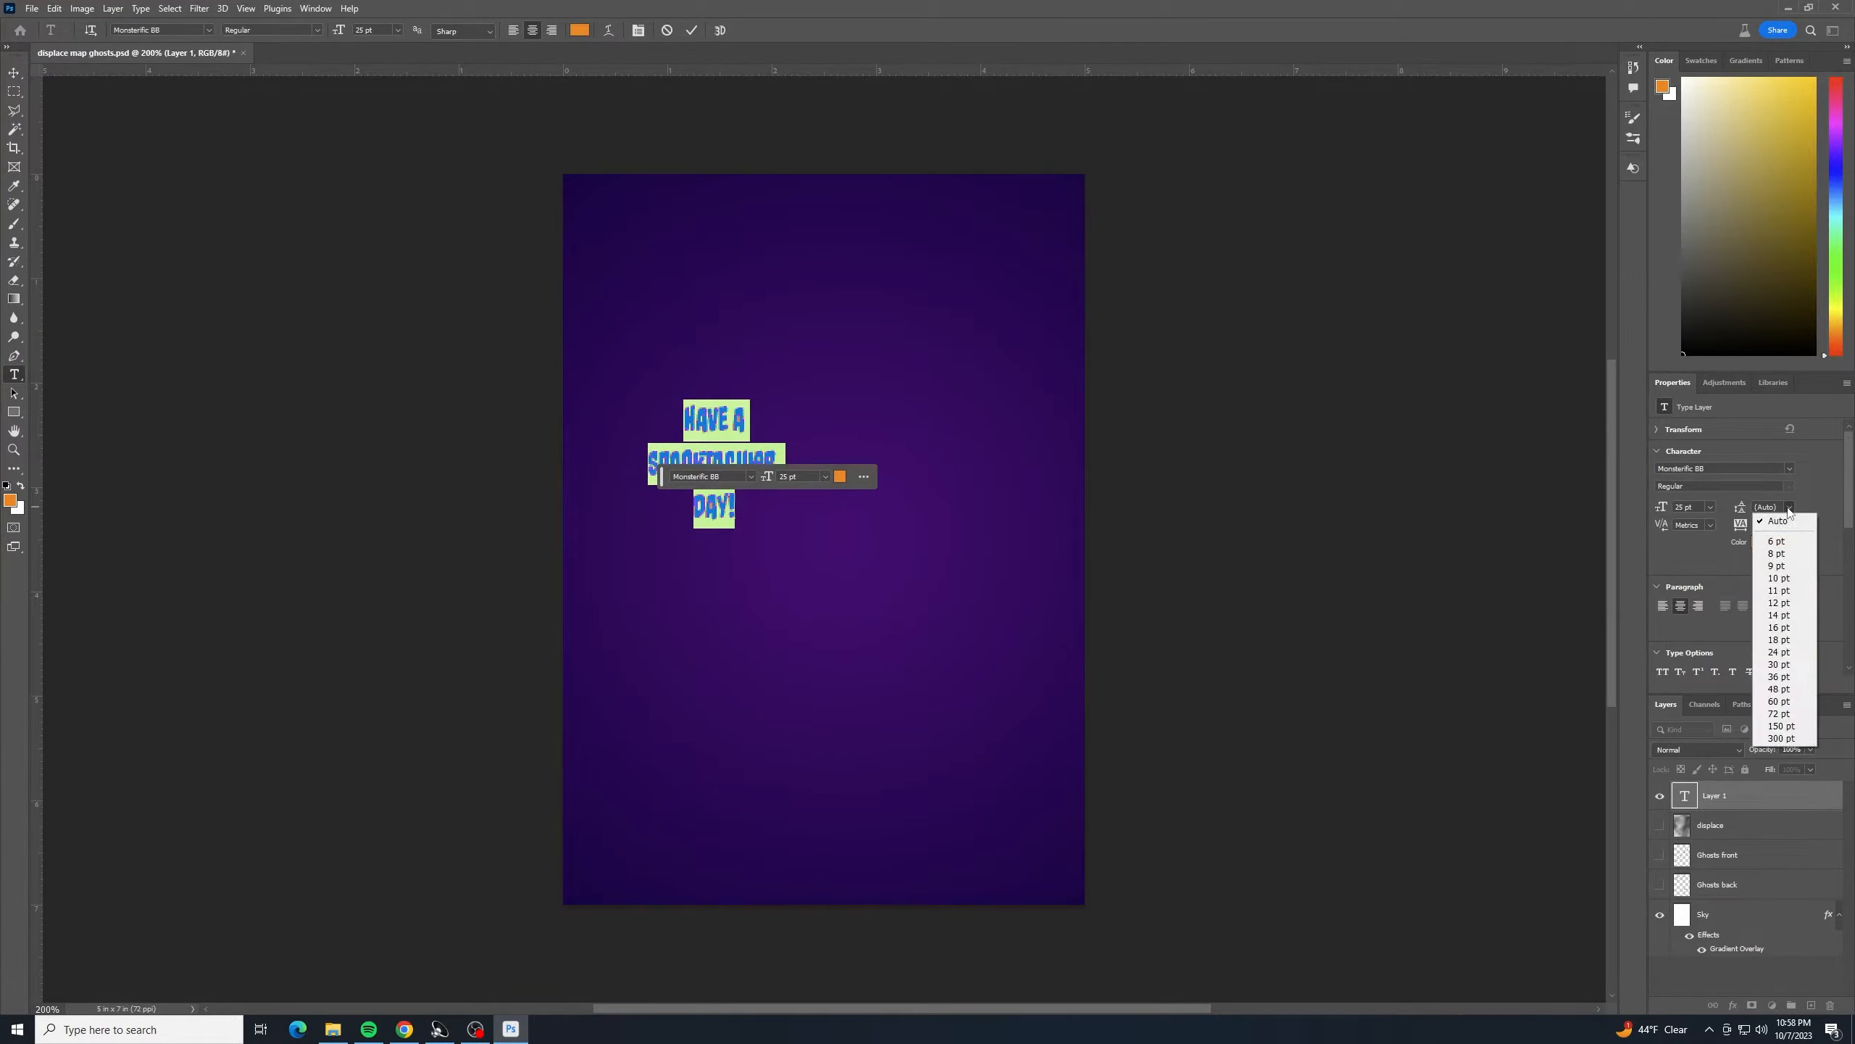
pyautogui.click(1795, 651)
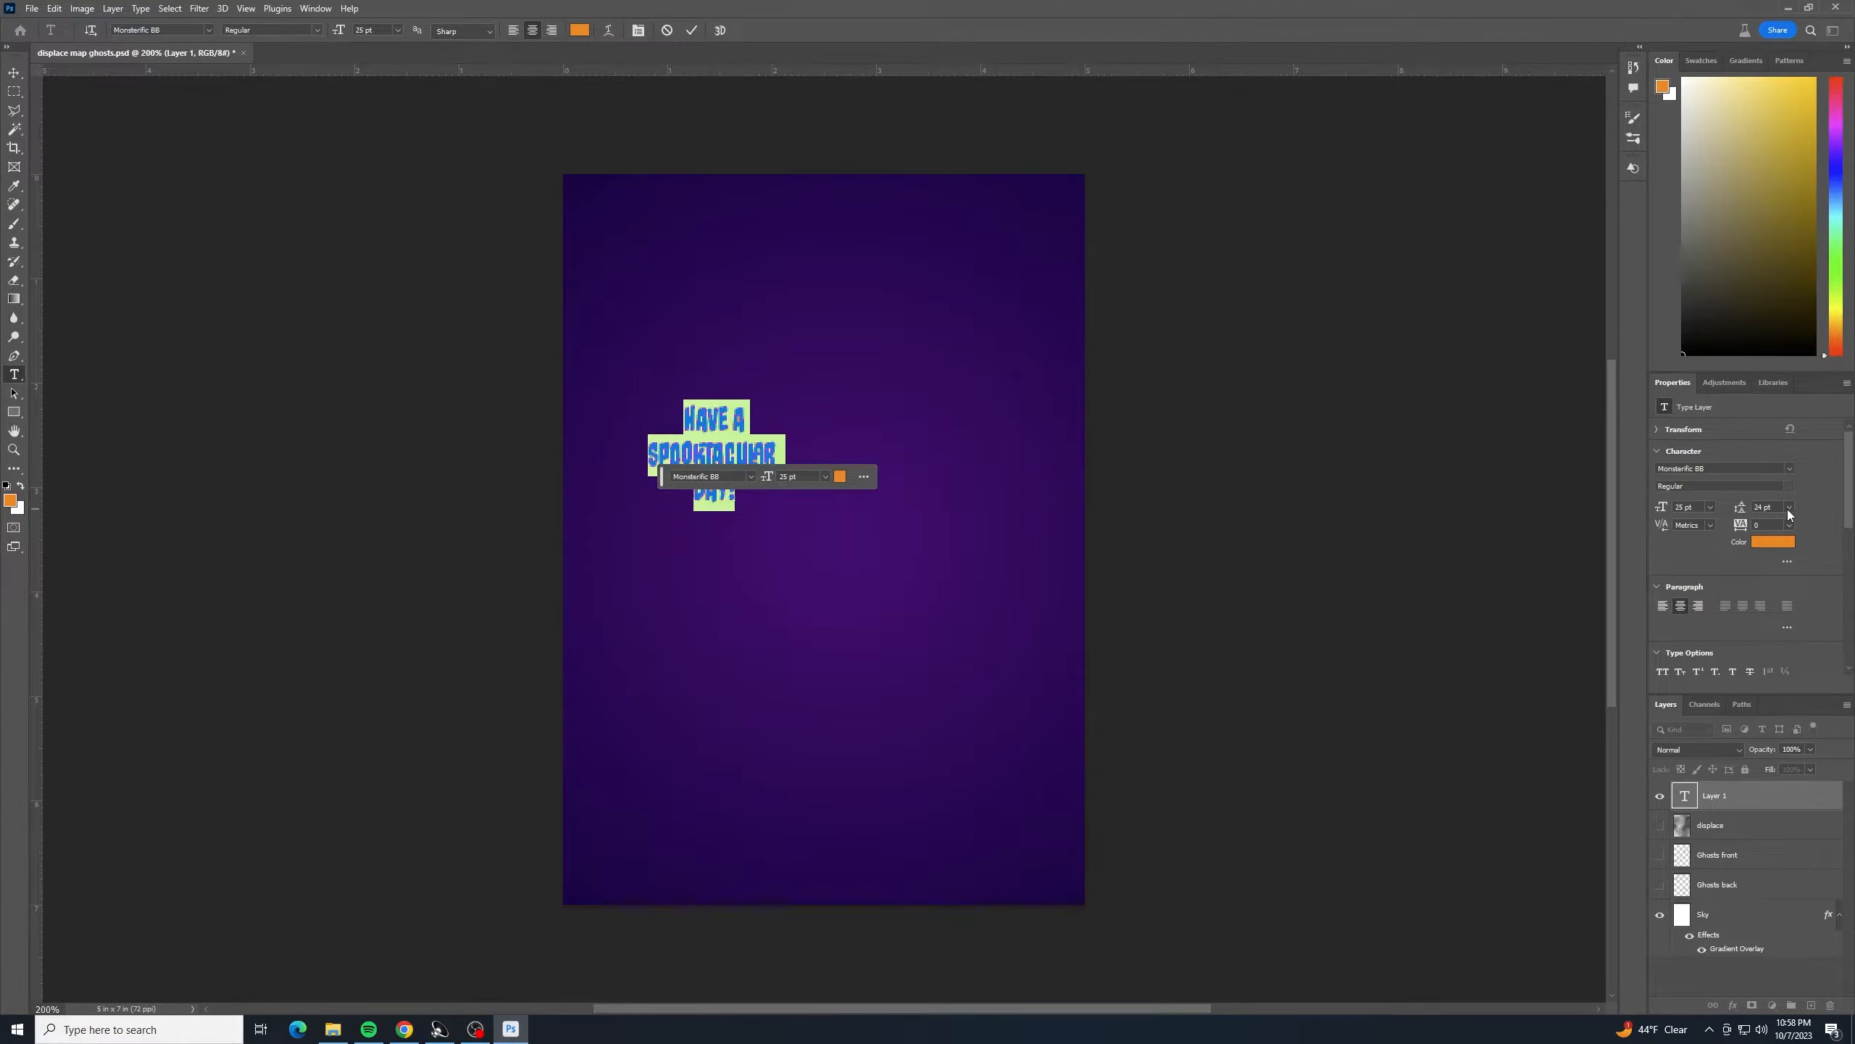
pyautogui.click(1787, 510)
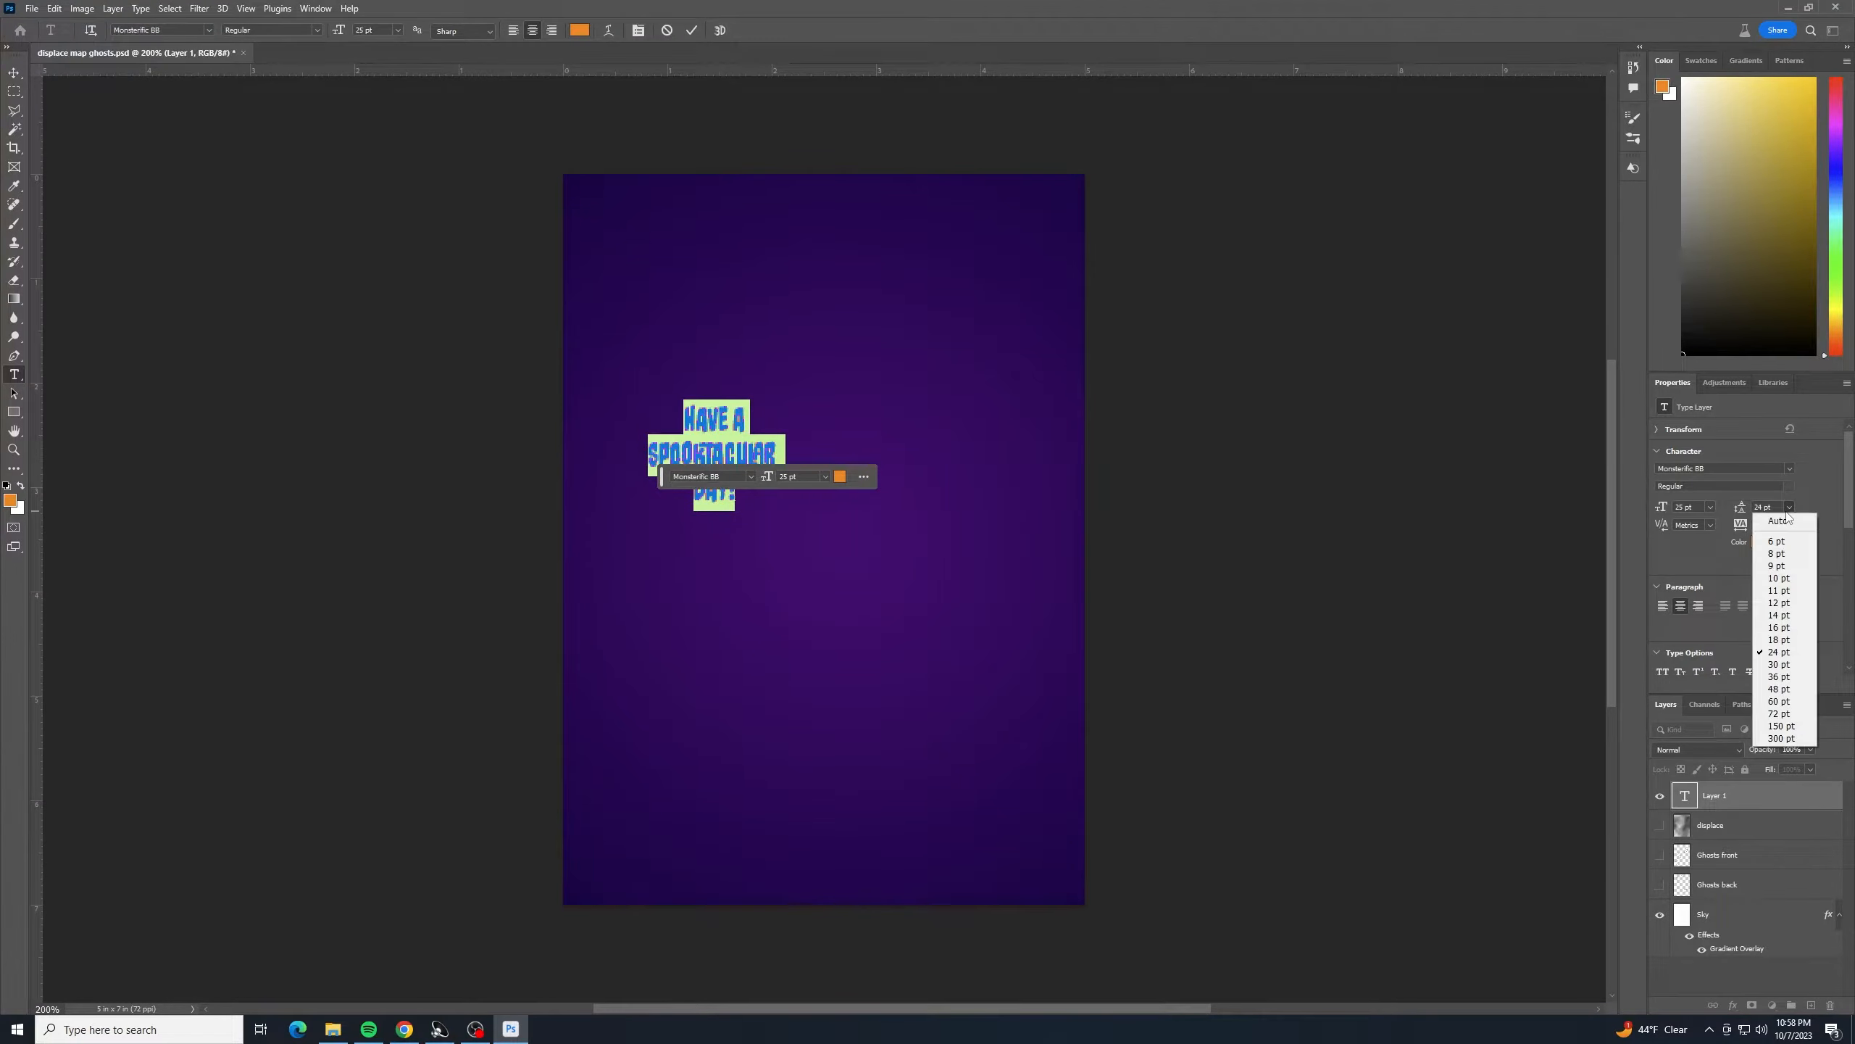
pyautogui.click(1788, 629)
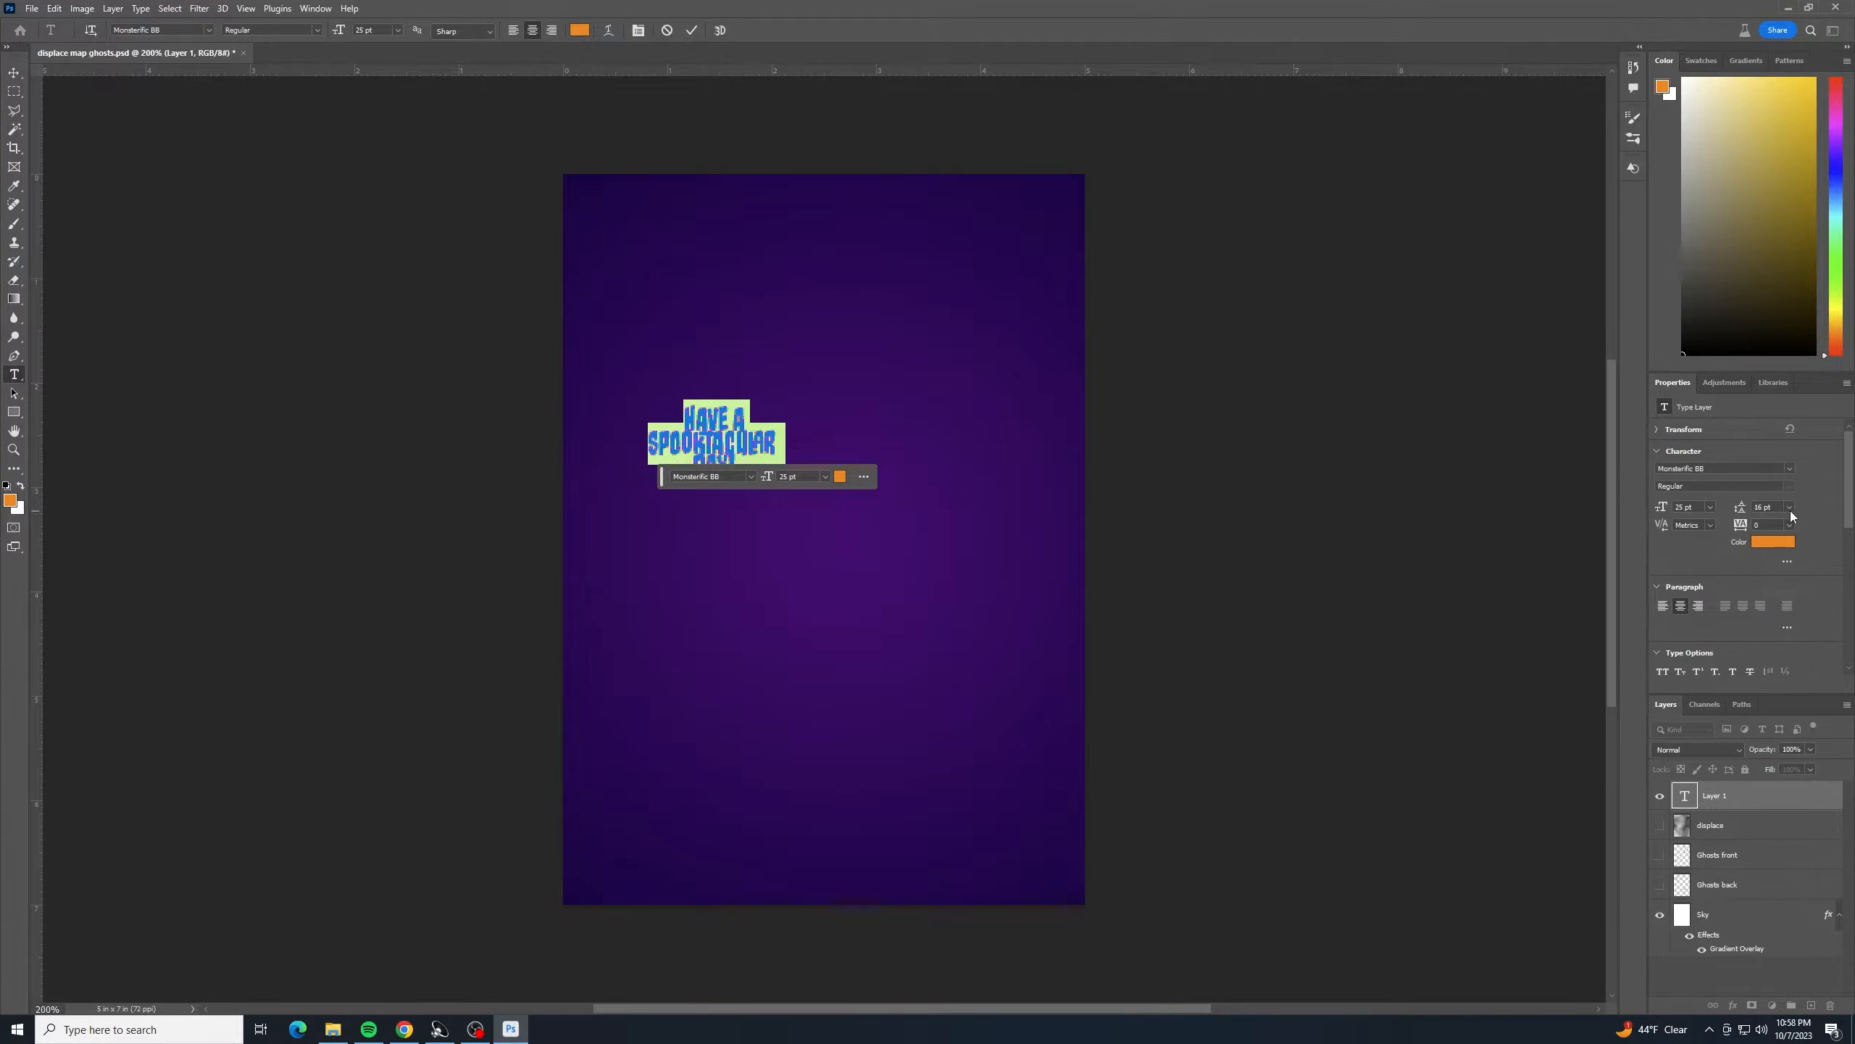
pyautogui.click(1790, 510)
pyautogui.click(1778, 637)
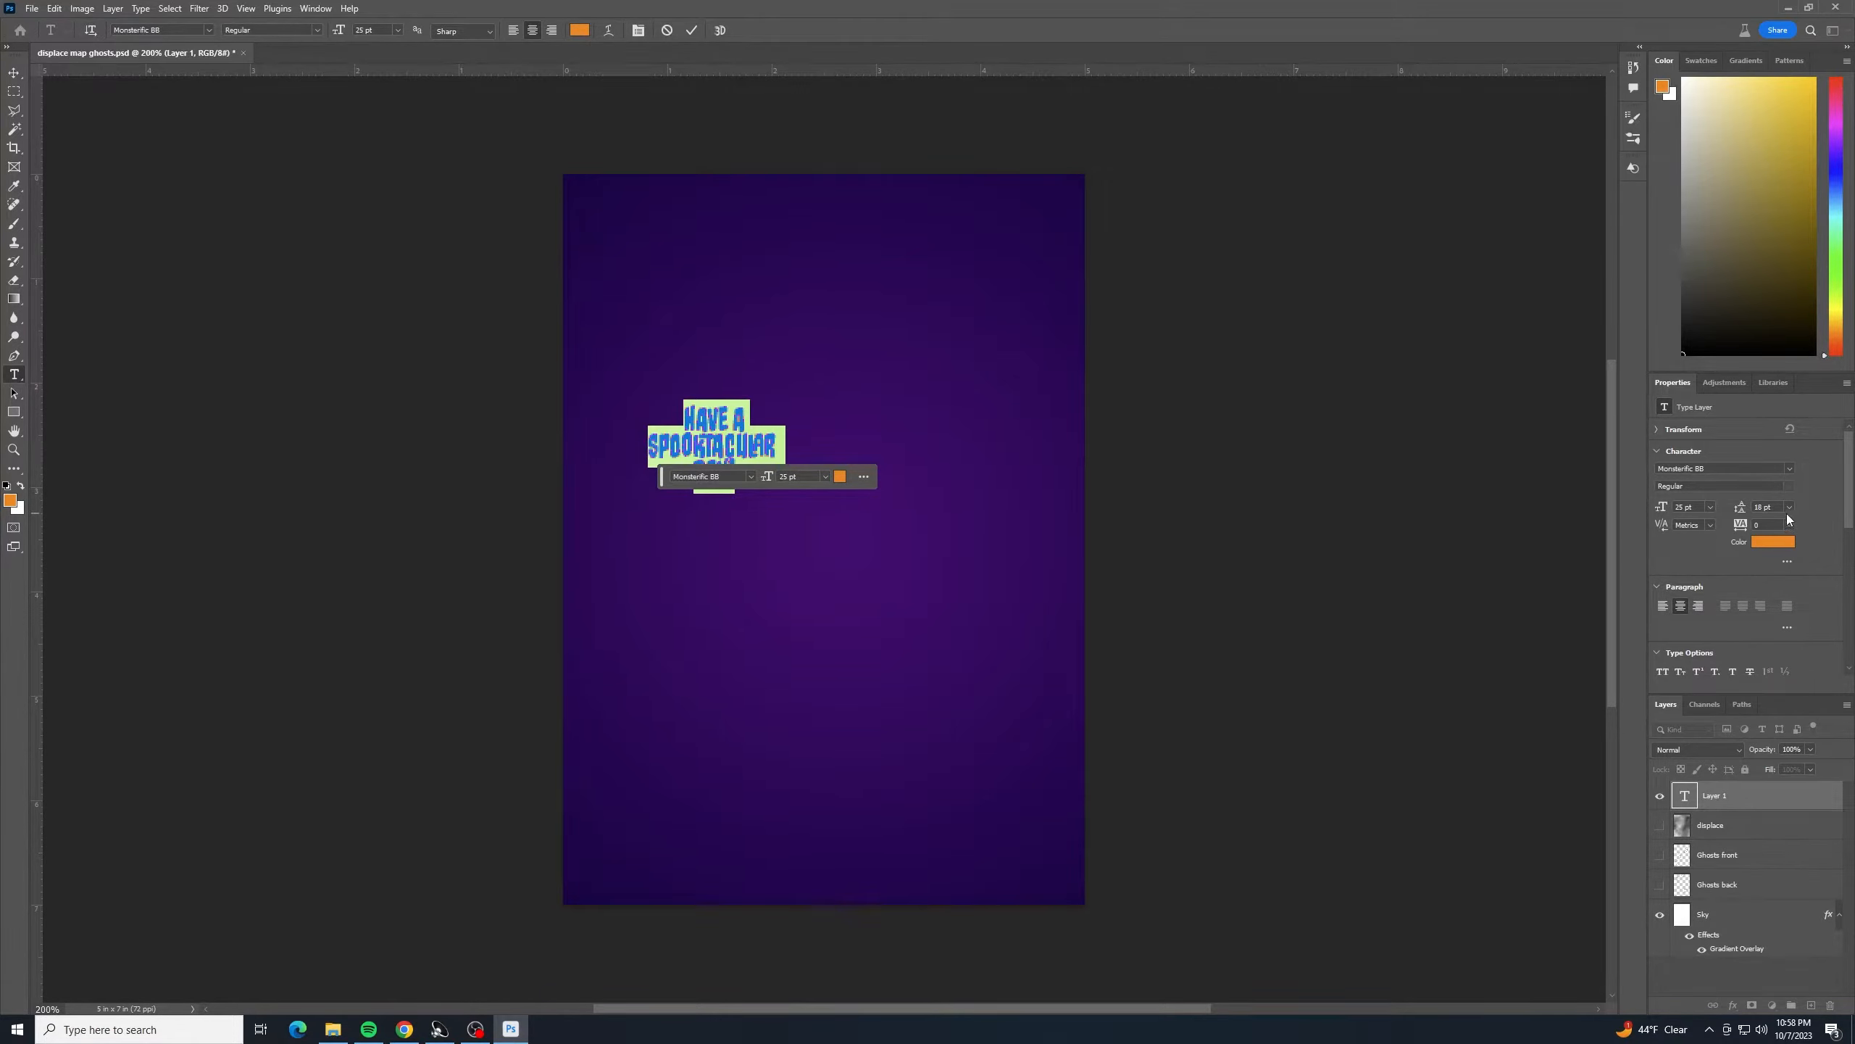
# - Set the leading of the text to 20 pt and commit the text edit
pyautogui.moveTo(1775, 509); pyautogui.dragTo(1738, 506)
pyautogui.write('20')
pyautogui.press('Return')
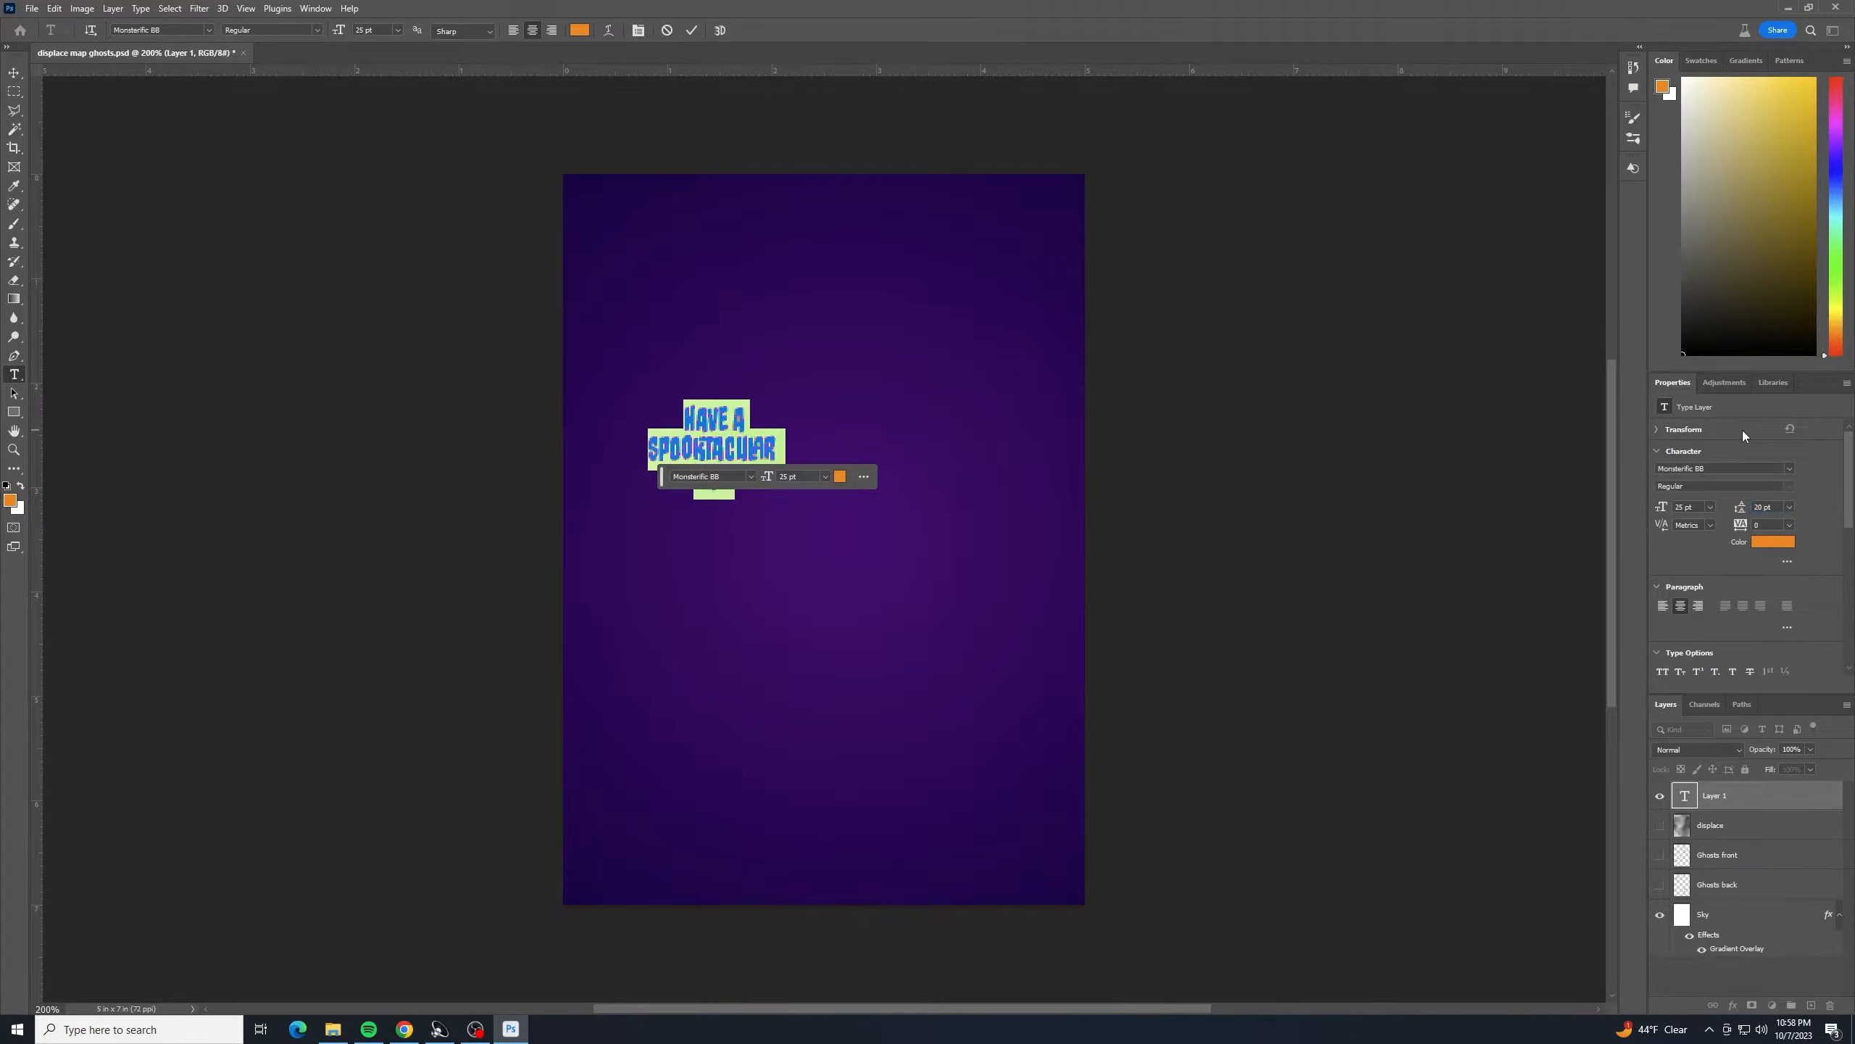
pyautogui.click(23, 74)
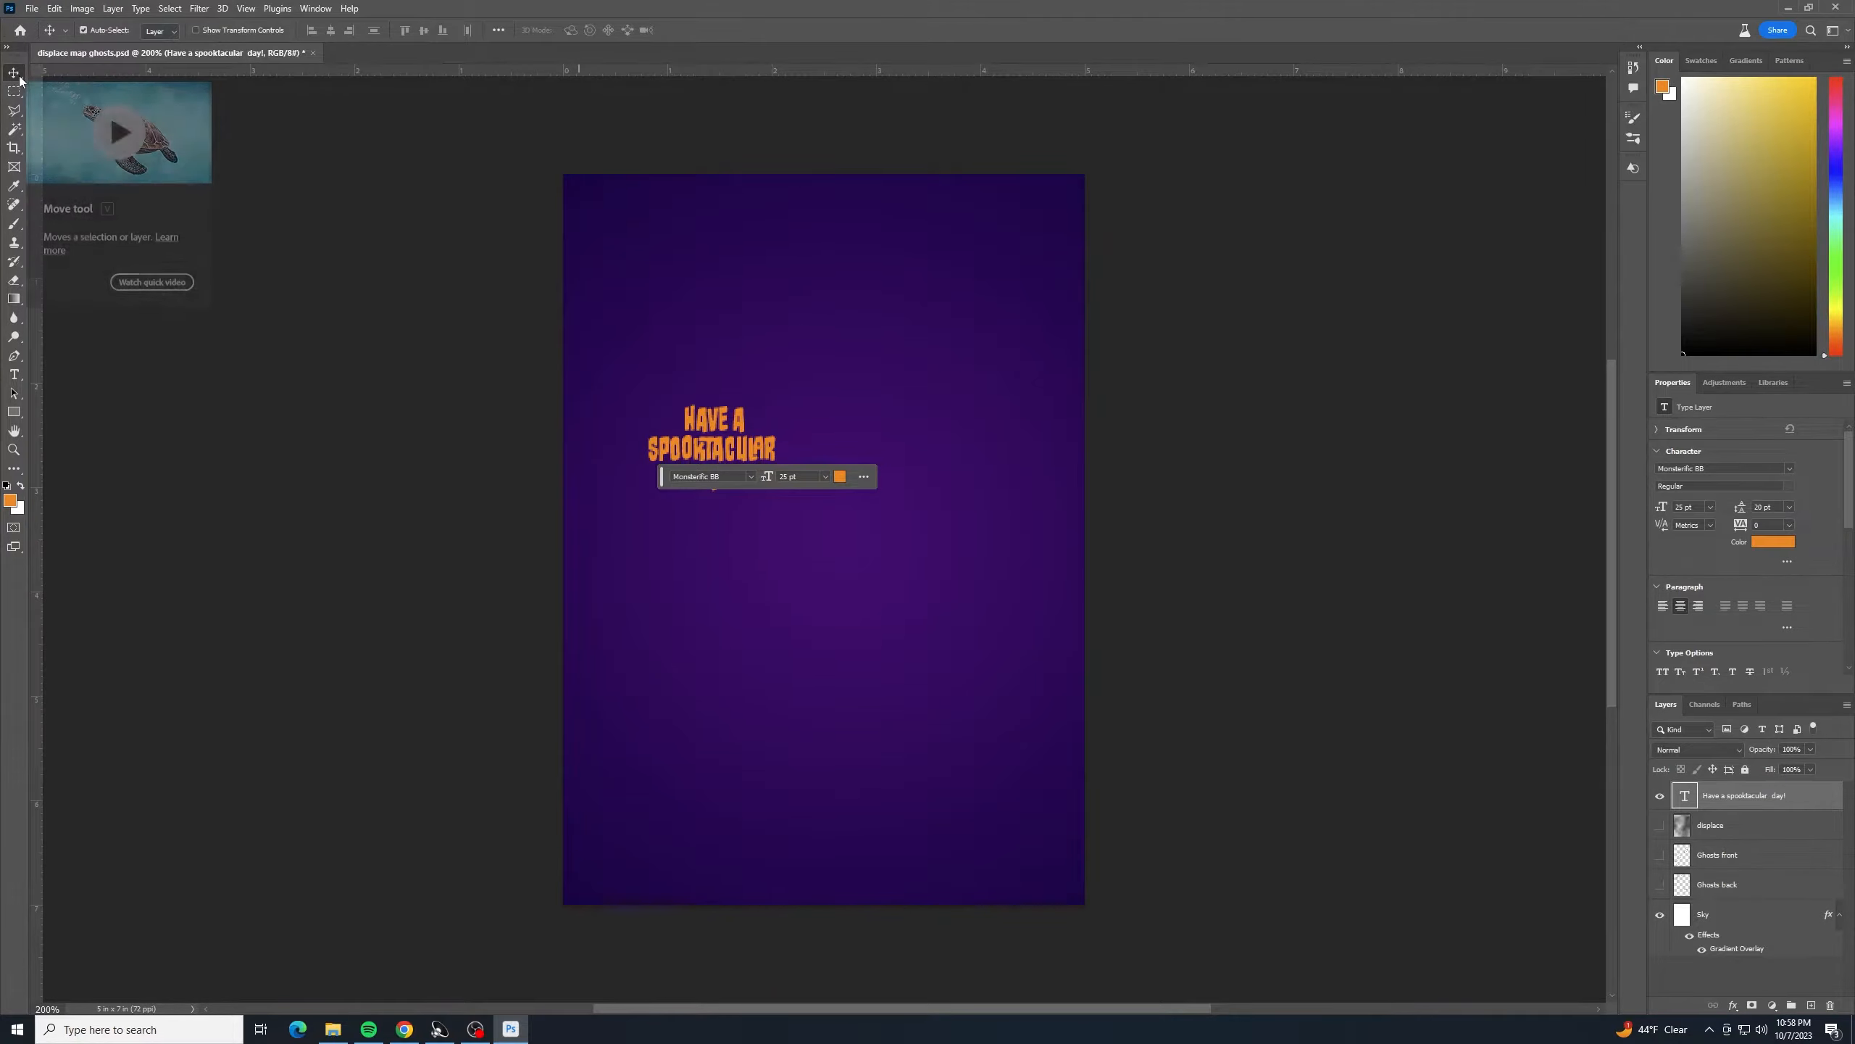
# - Scale the text layer up to about 222% and center it horizontally on the canvas, slightly above the middle
pyautogui.hotkey('ctrl', 't')
pyautogui.moveTo(779, 400); pyautogui.dragTo(1132, 296)
pyautogui.moveTo(949, 348); pyautogui.dragTo(931, 518)
pyautogui.moveTo(1017, 372); pyautogui.dragTo(913, 438)
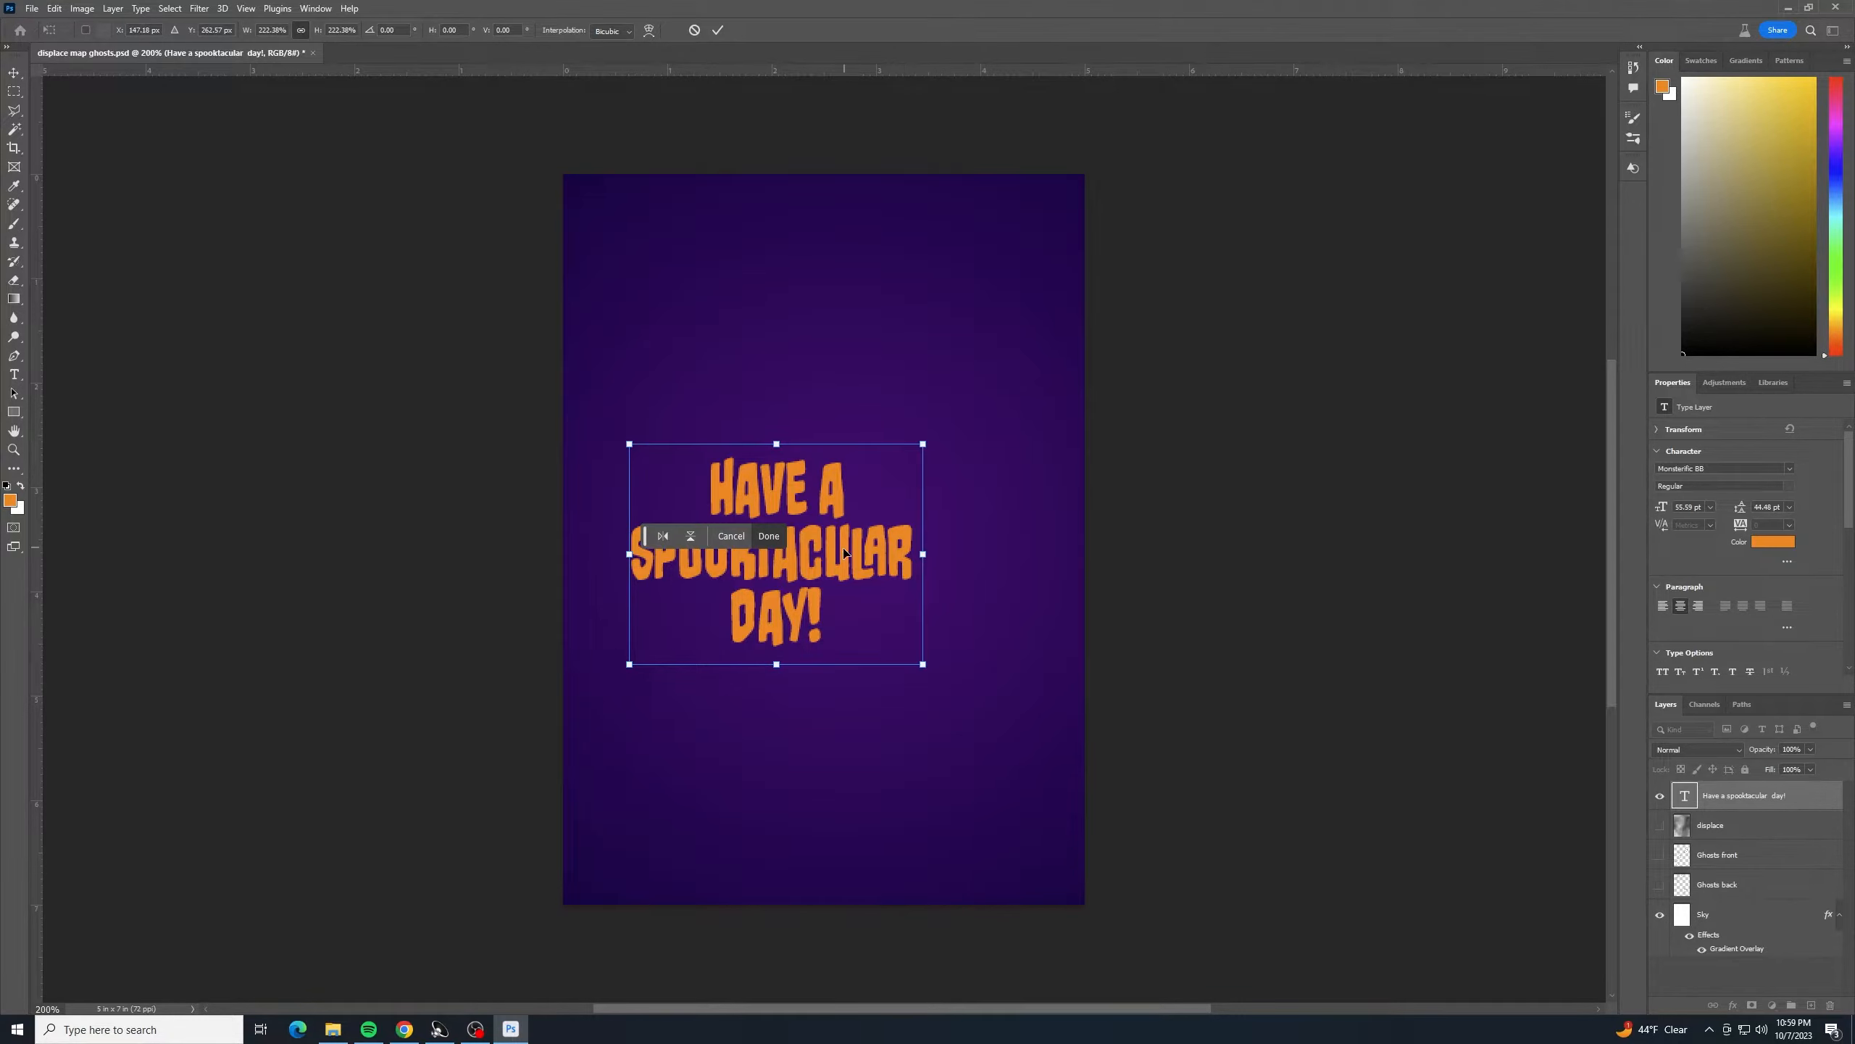
pyautogui.moveTo(848, 551); pyautogui.dragTo(895, 506)
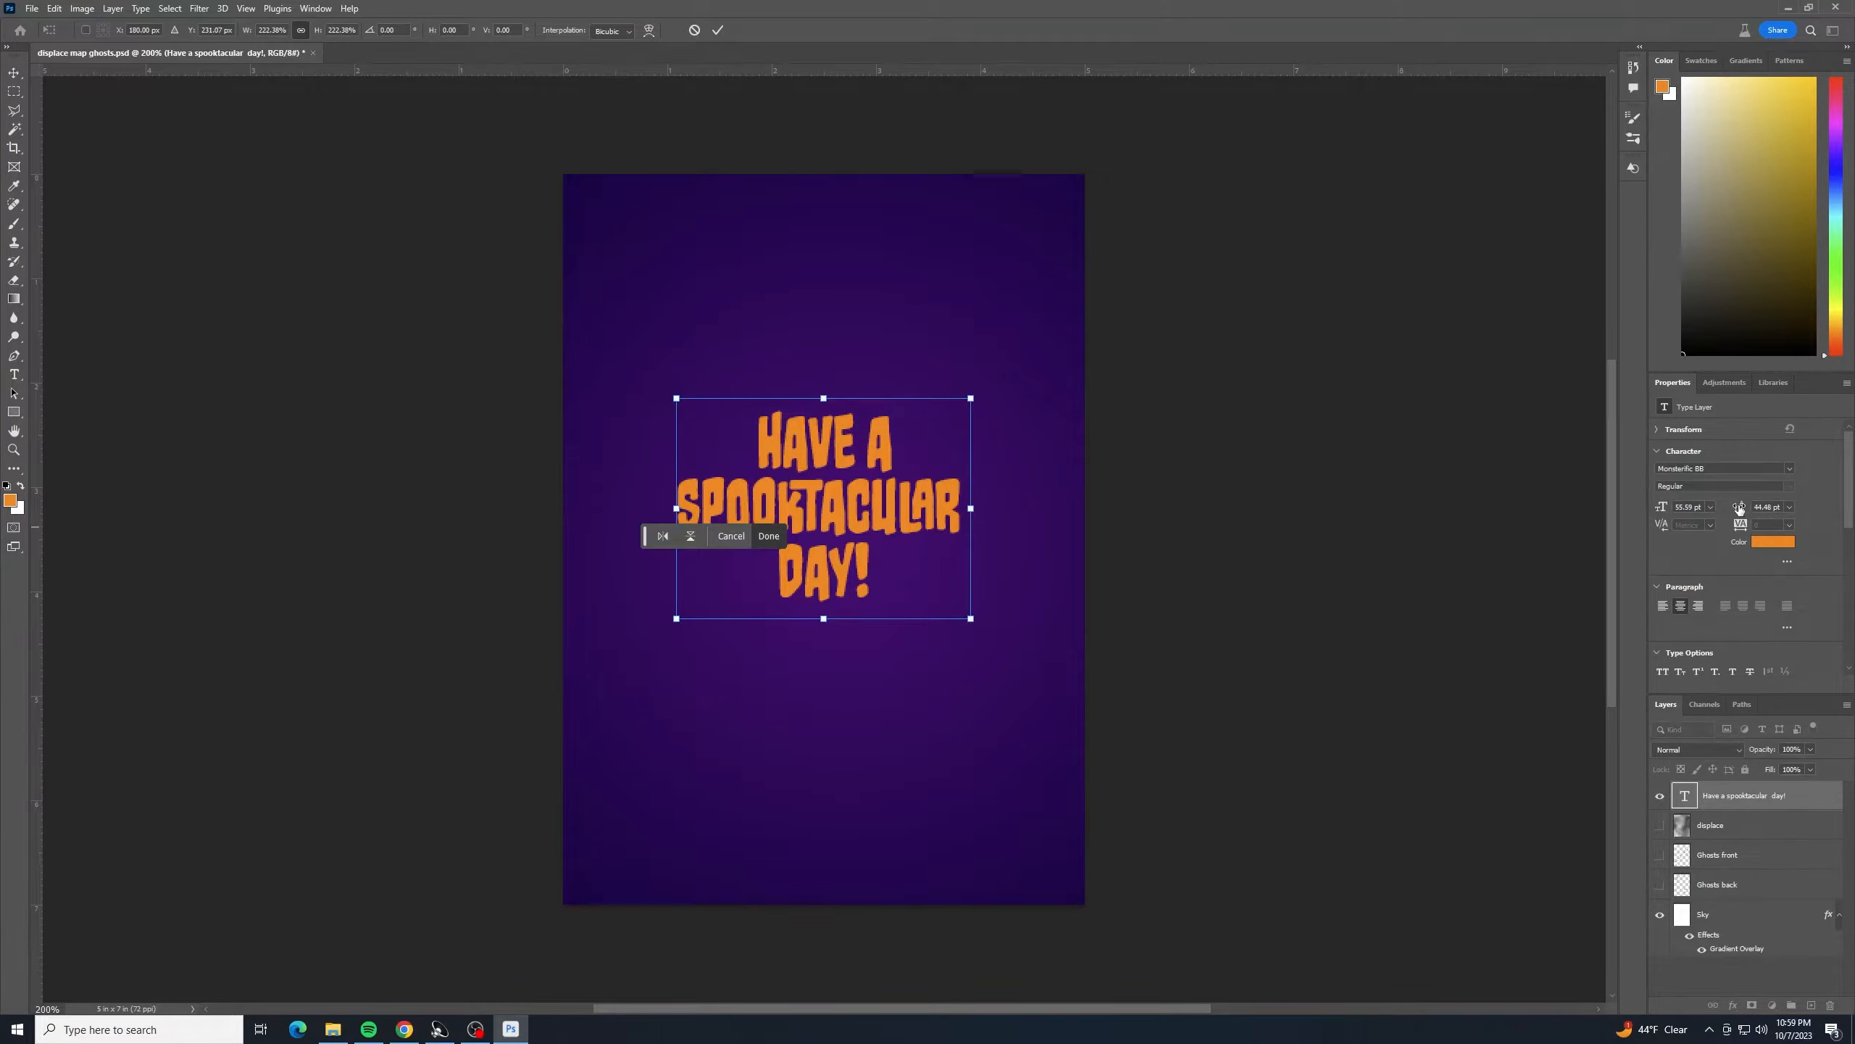
pyautogui.press('Return')
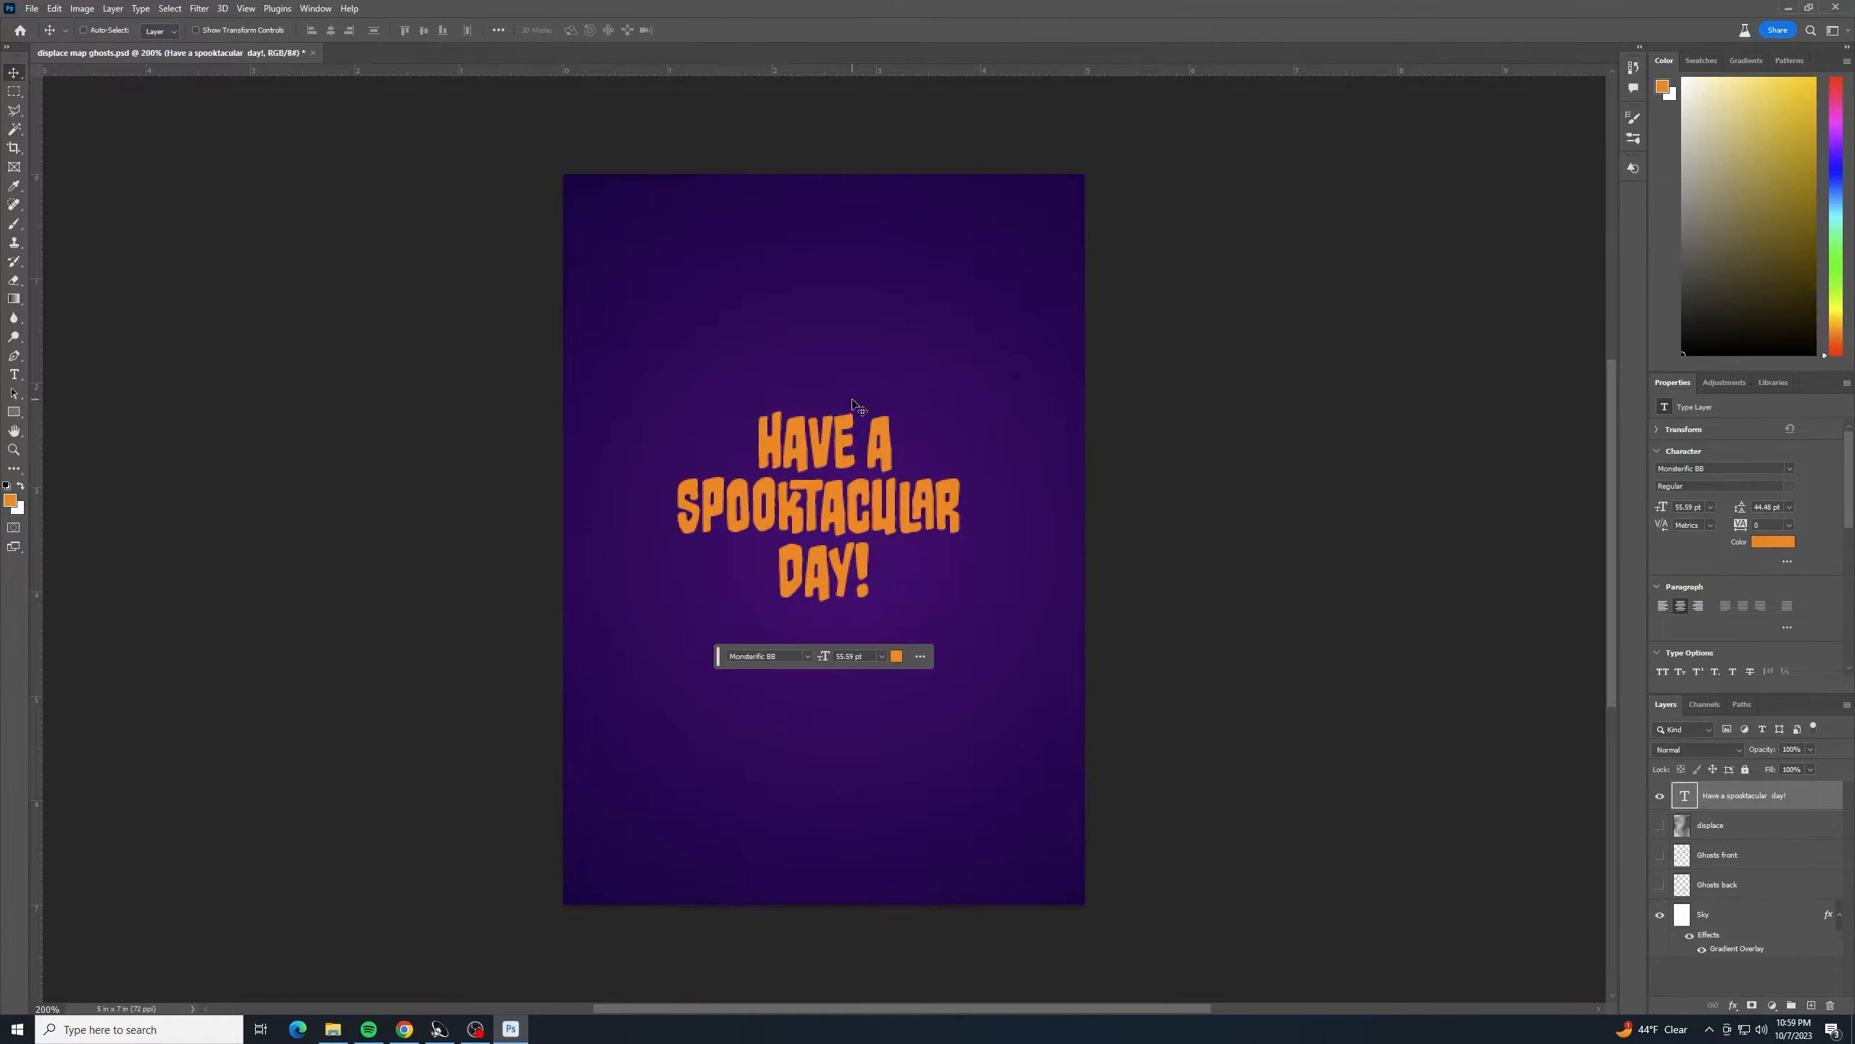
# - Reduce the leading of the enlarged text to 40 pt and commit the edit
pyautogui.doubleClick(1685, 794)
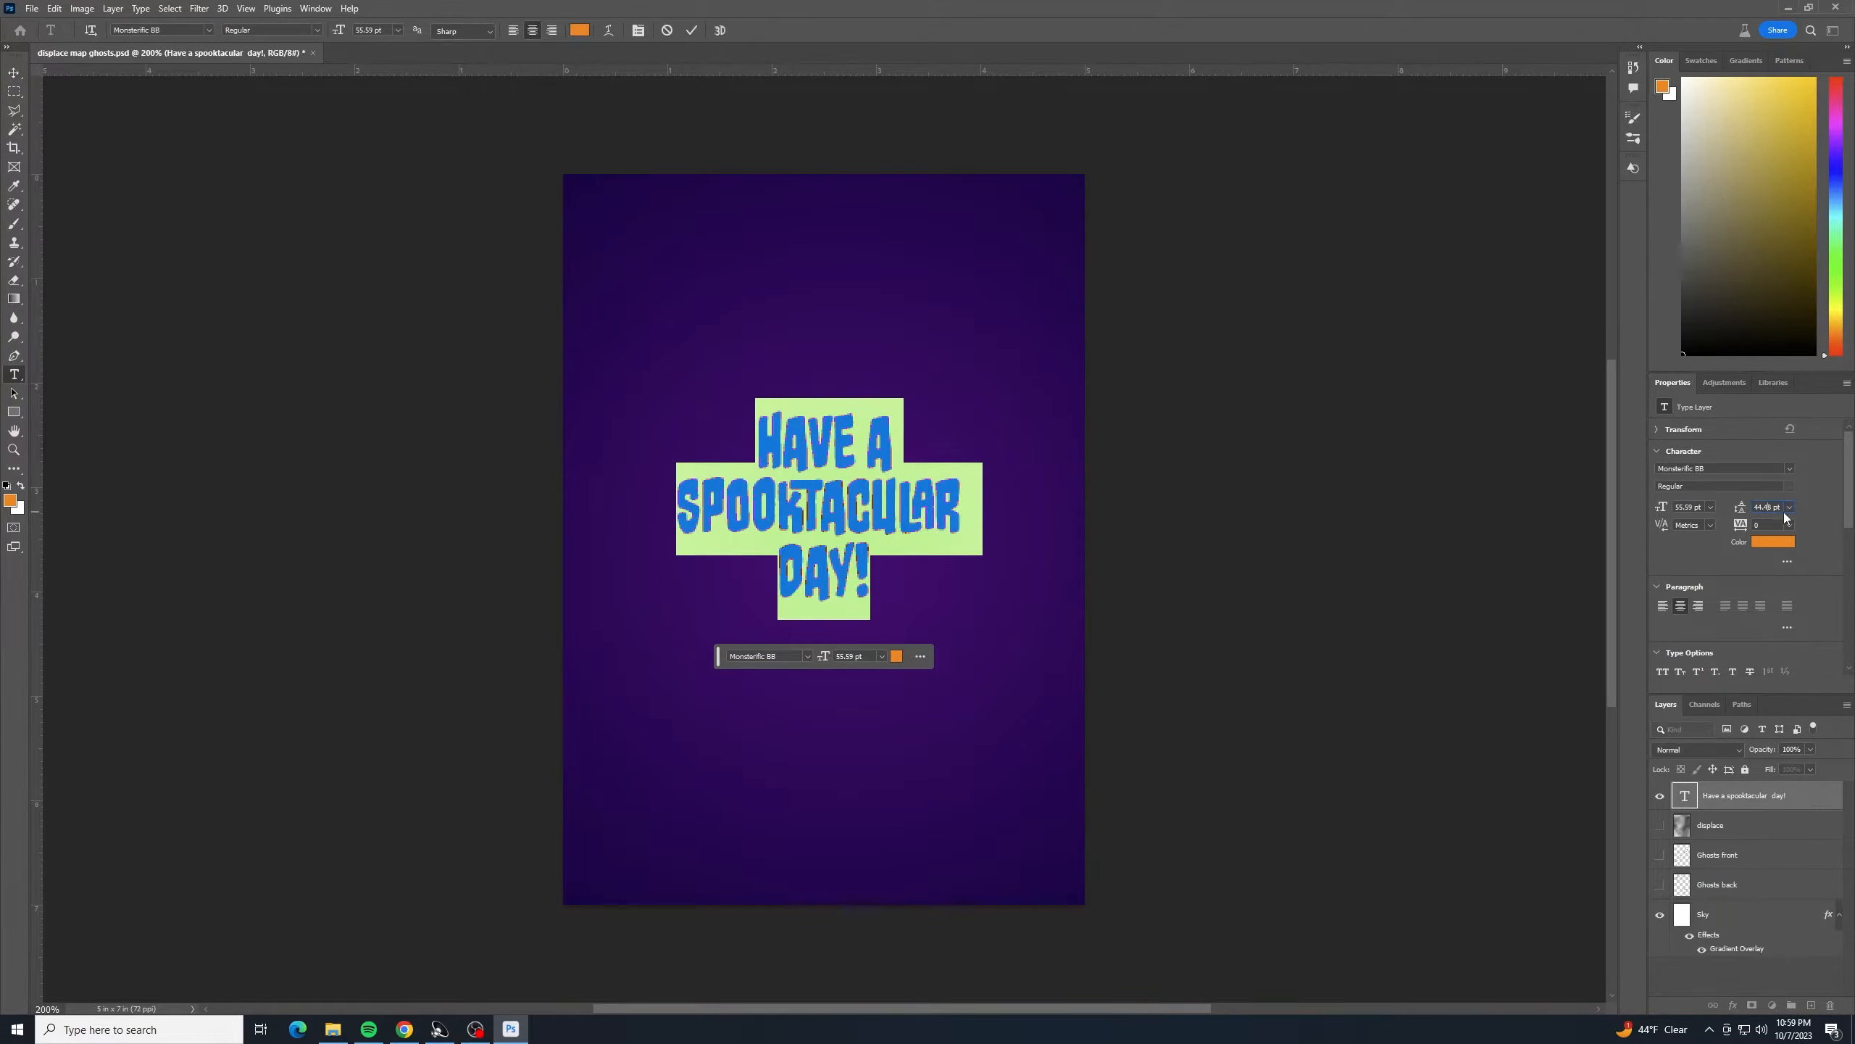
pyautogui.click(1733, 504)
pyautogui.write('40')
pyautogui.press('Return')
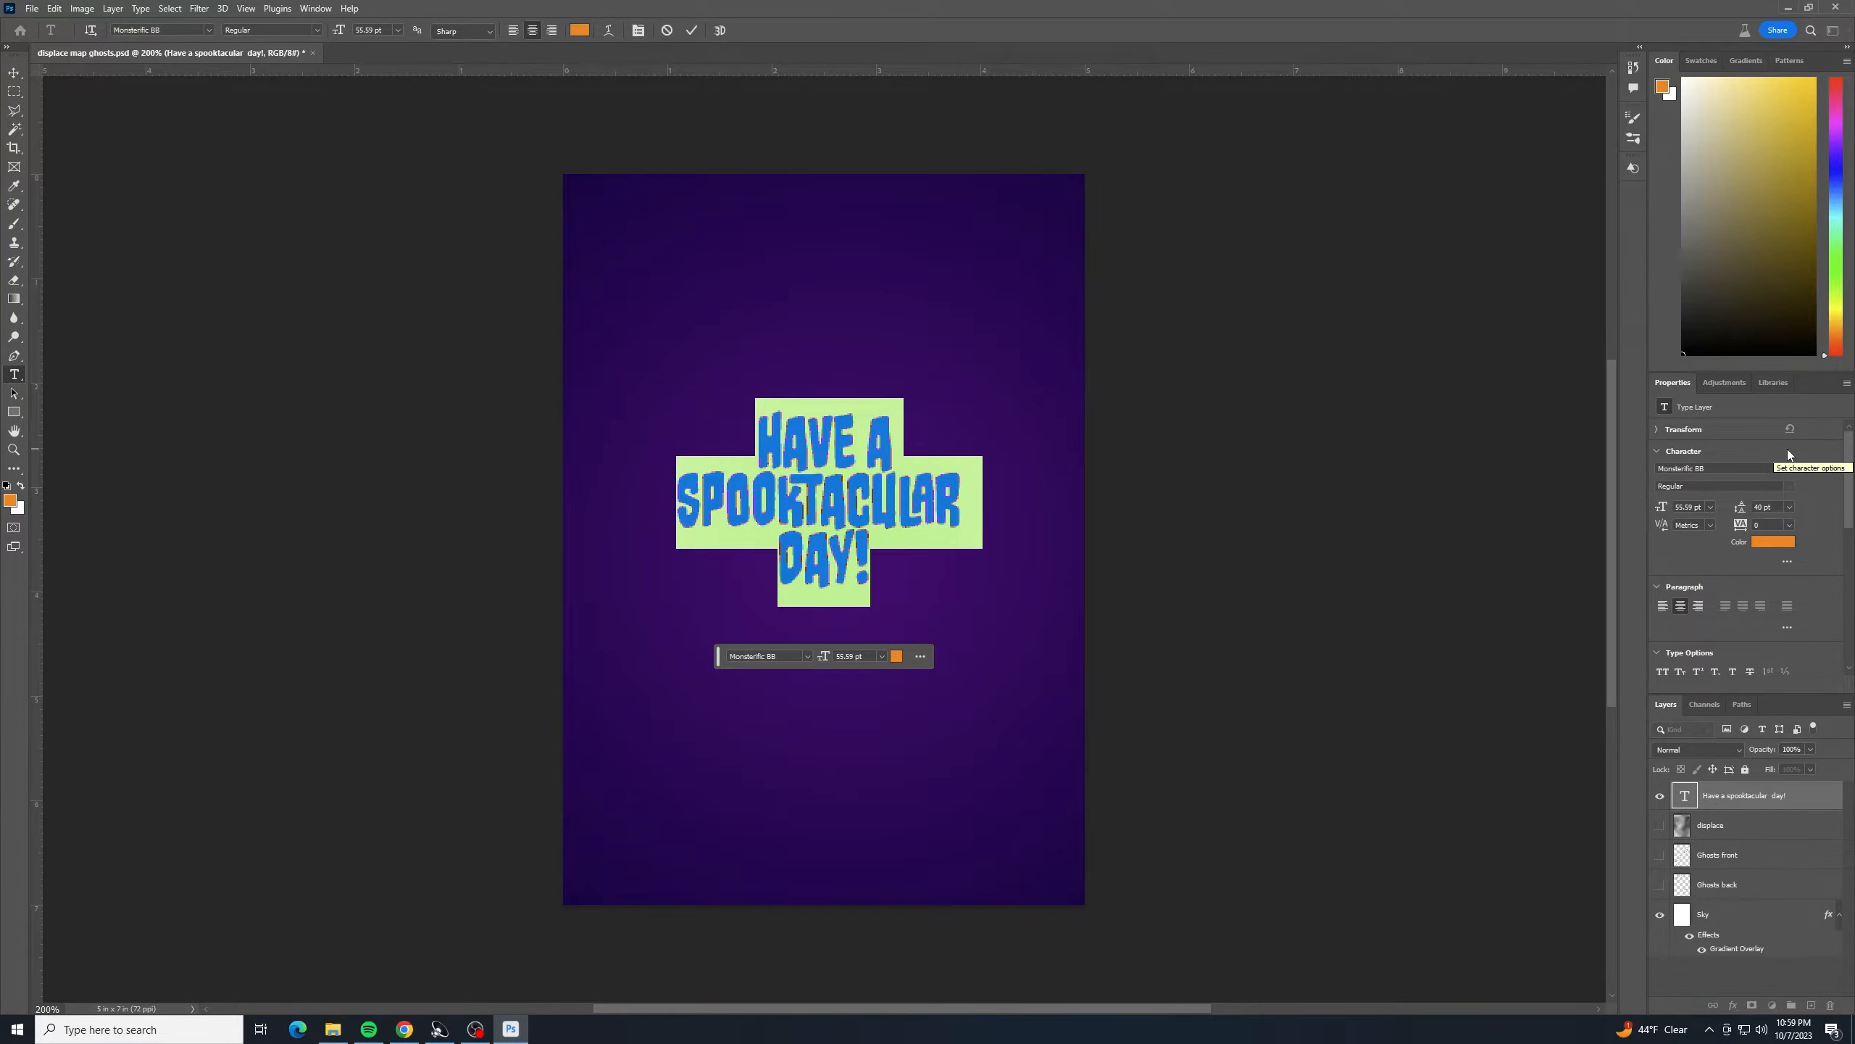
pyautogui.click(14, 72)
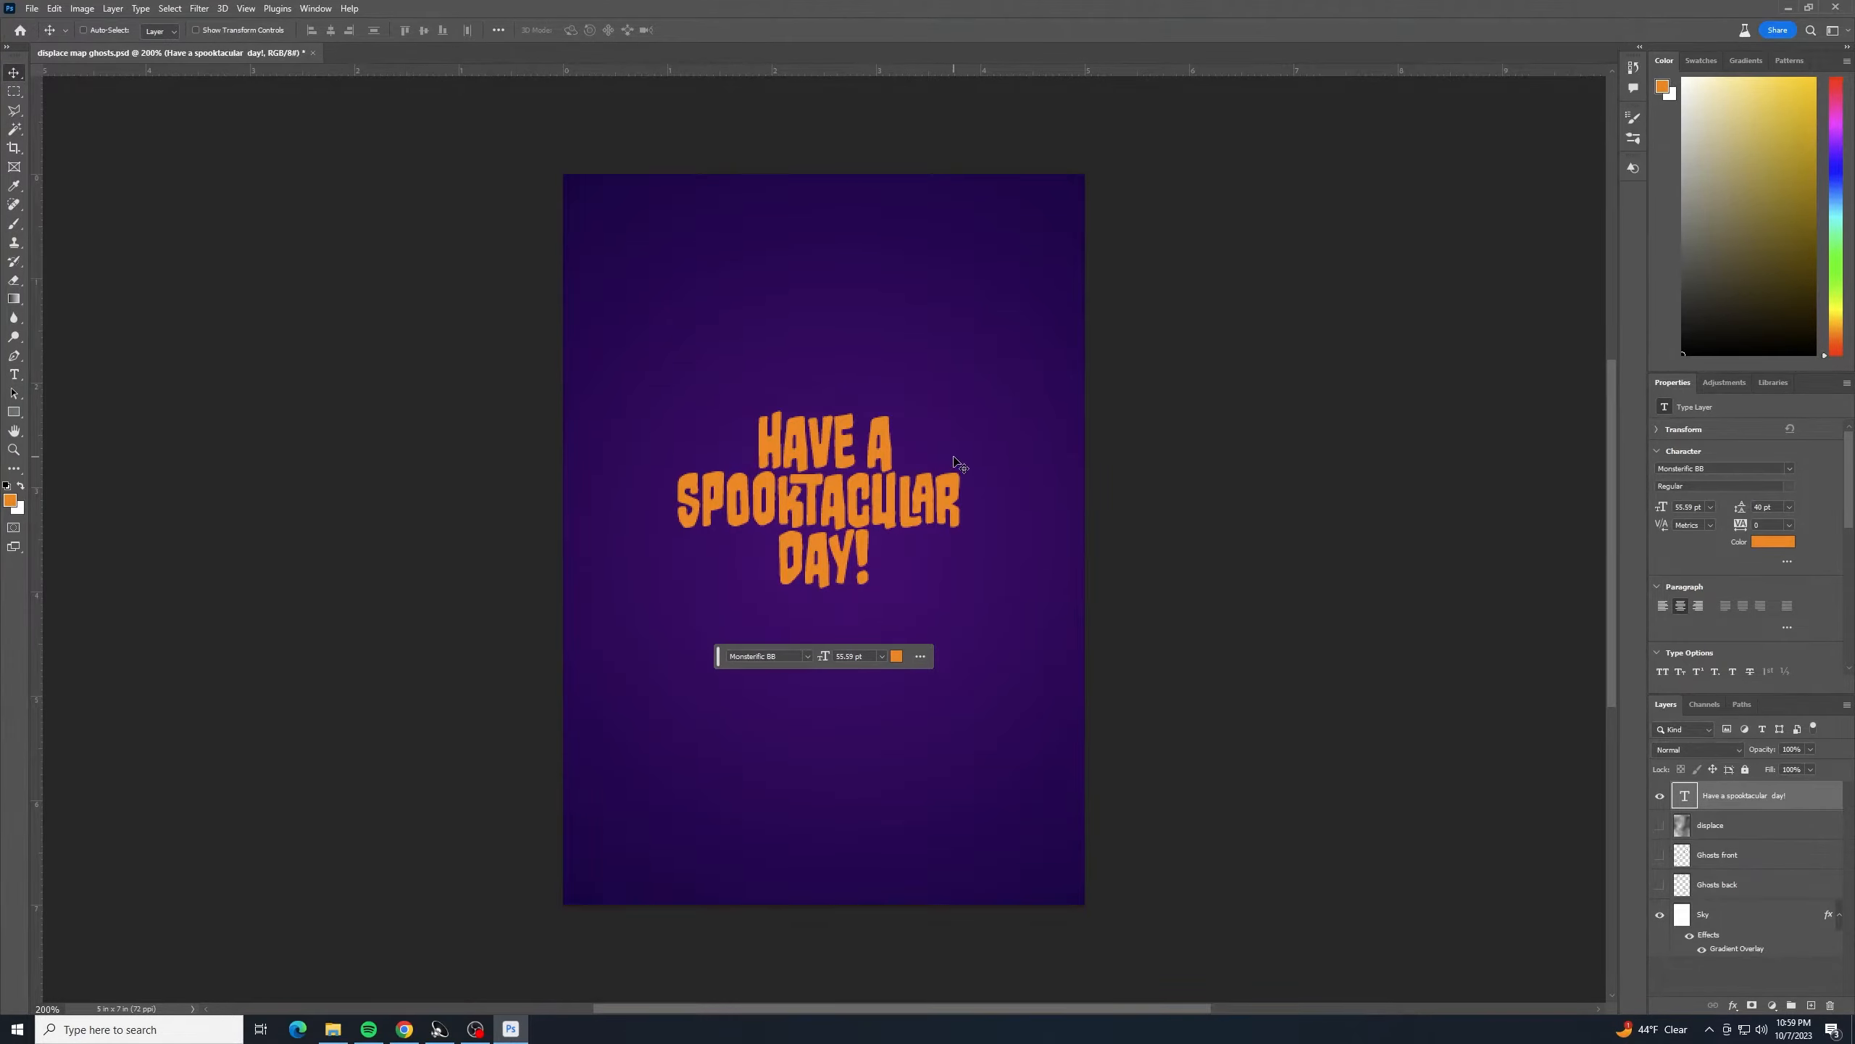
# - Enlarge the text to about 63 pt, recenter it on the canvas and tilt it slightly counterclockwise
pyautogui.press('ctrl')
pyautogui.hotkey('ctrl', 't')
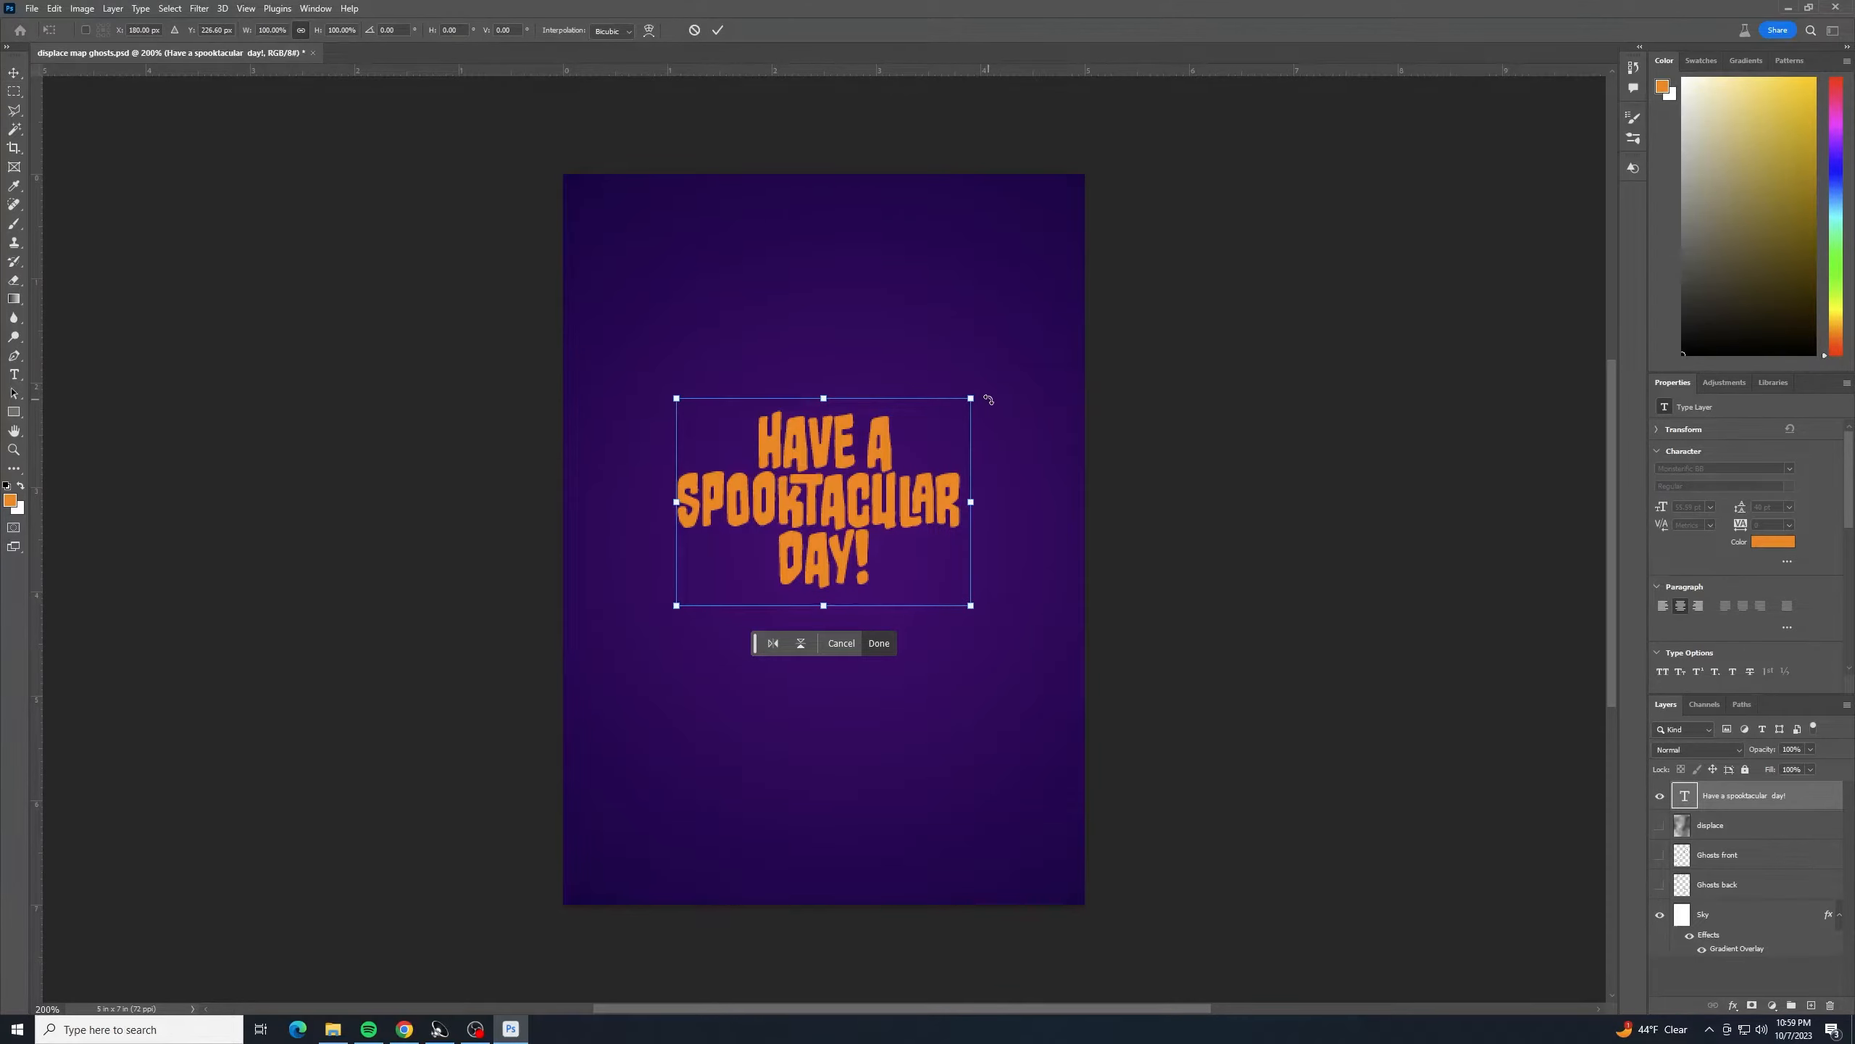
pyautogui.moveTo(979, 401); pyautogui.dragTo(1032, 385)
pyautogui.moveTo(916, 494); pyautogui.dragTo(897, 514)
pyautogui.moveTo(1015, 663); pyautogui.dragTo(1033, 646)
pyautogui.press('Return')
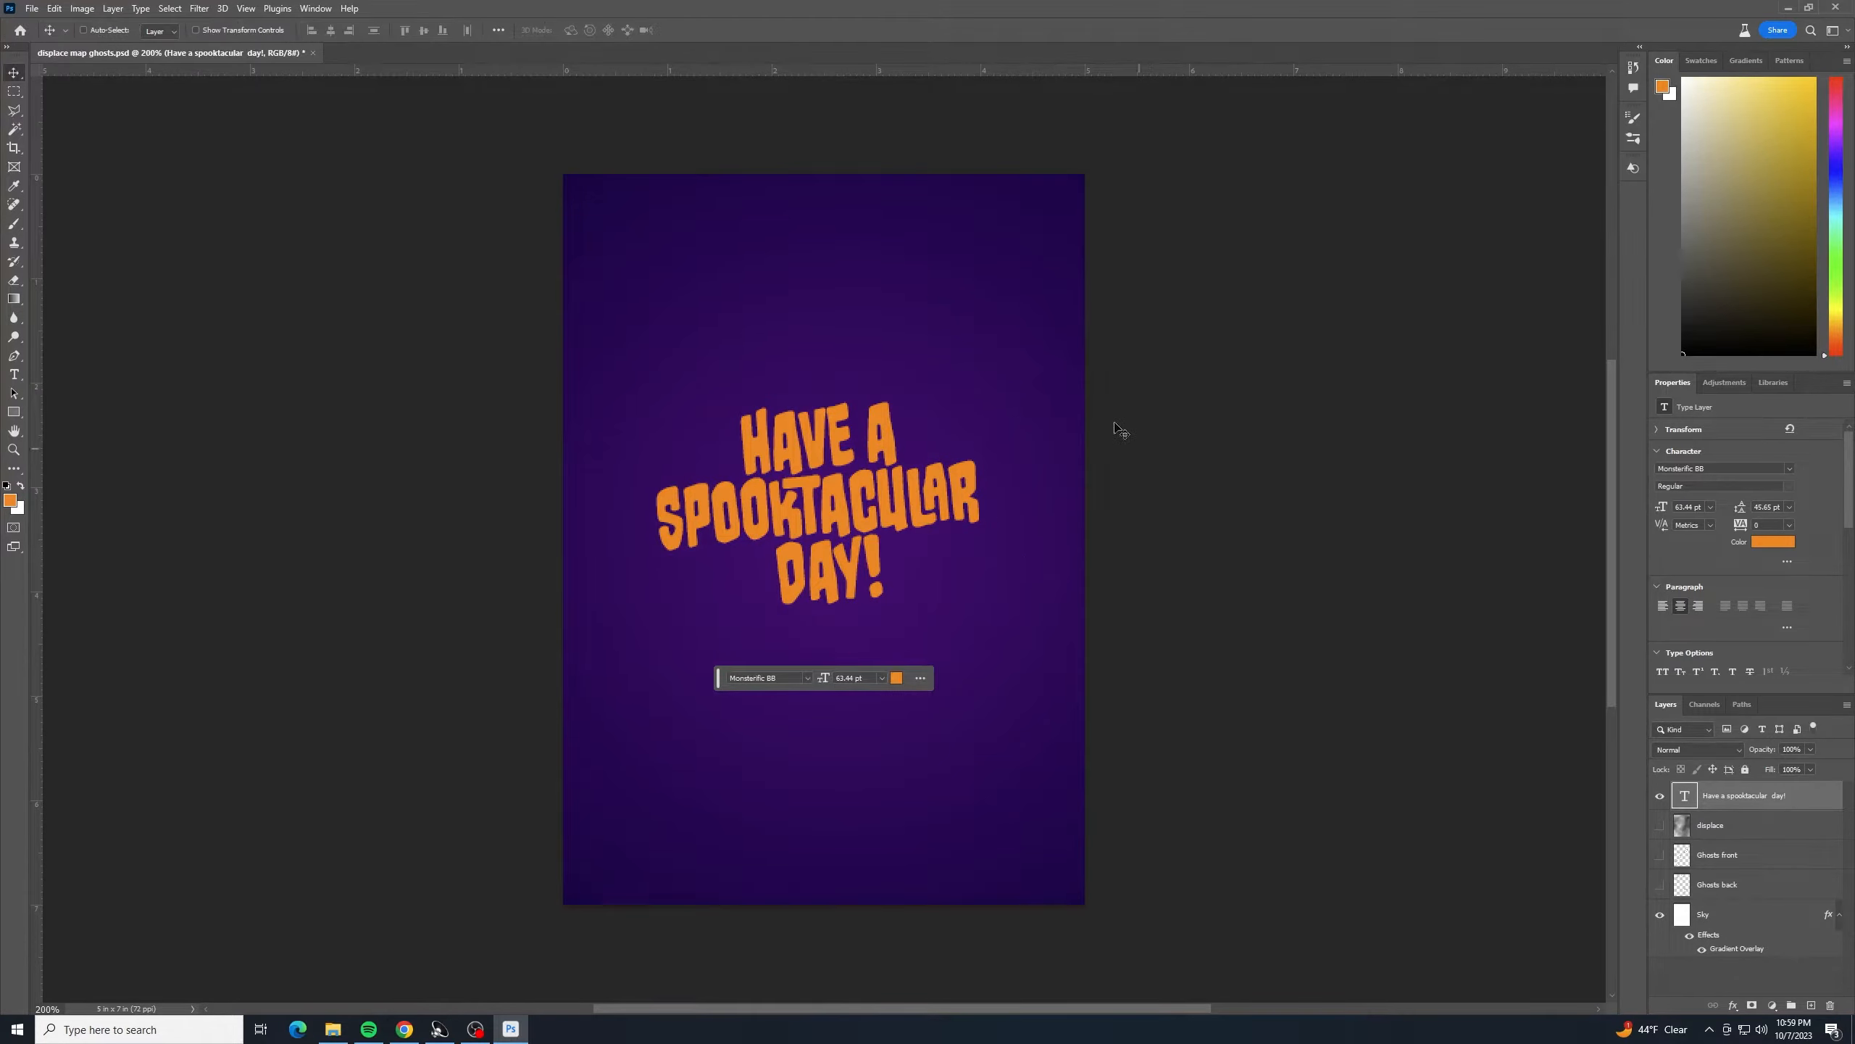
# - Add a black (000000) stroke of 2 px outside the "Have a spooktacular day!" text
pyautogui.doubleClick(1798, 795)
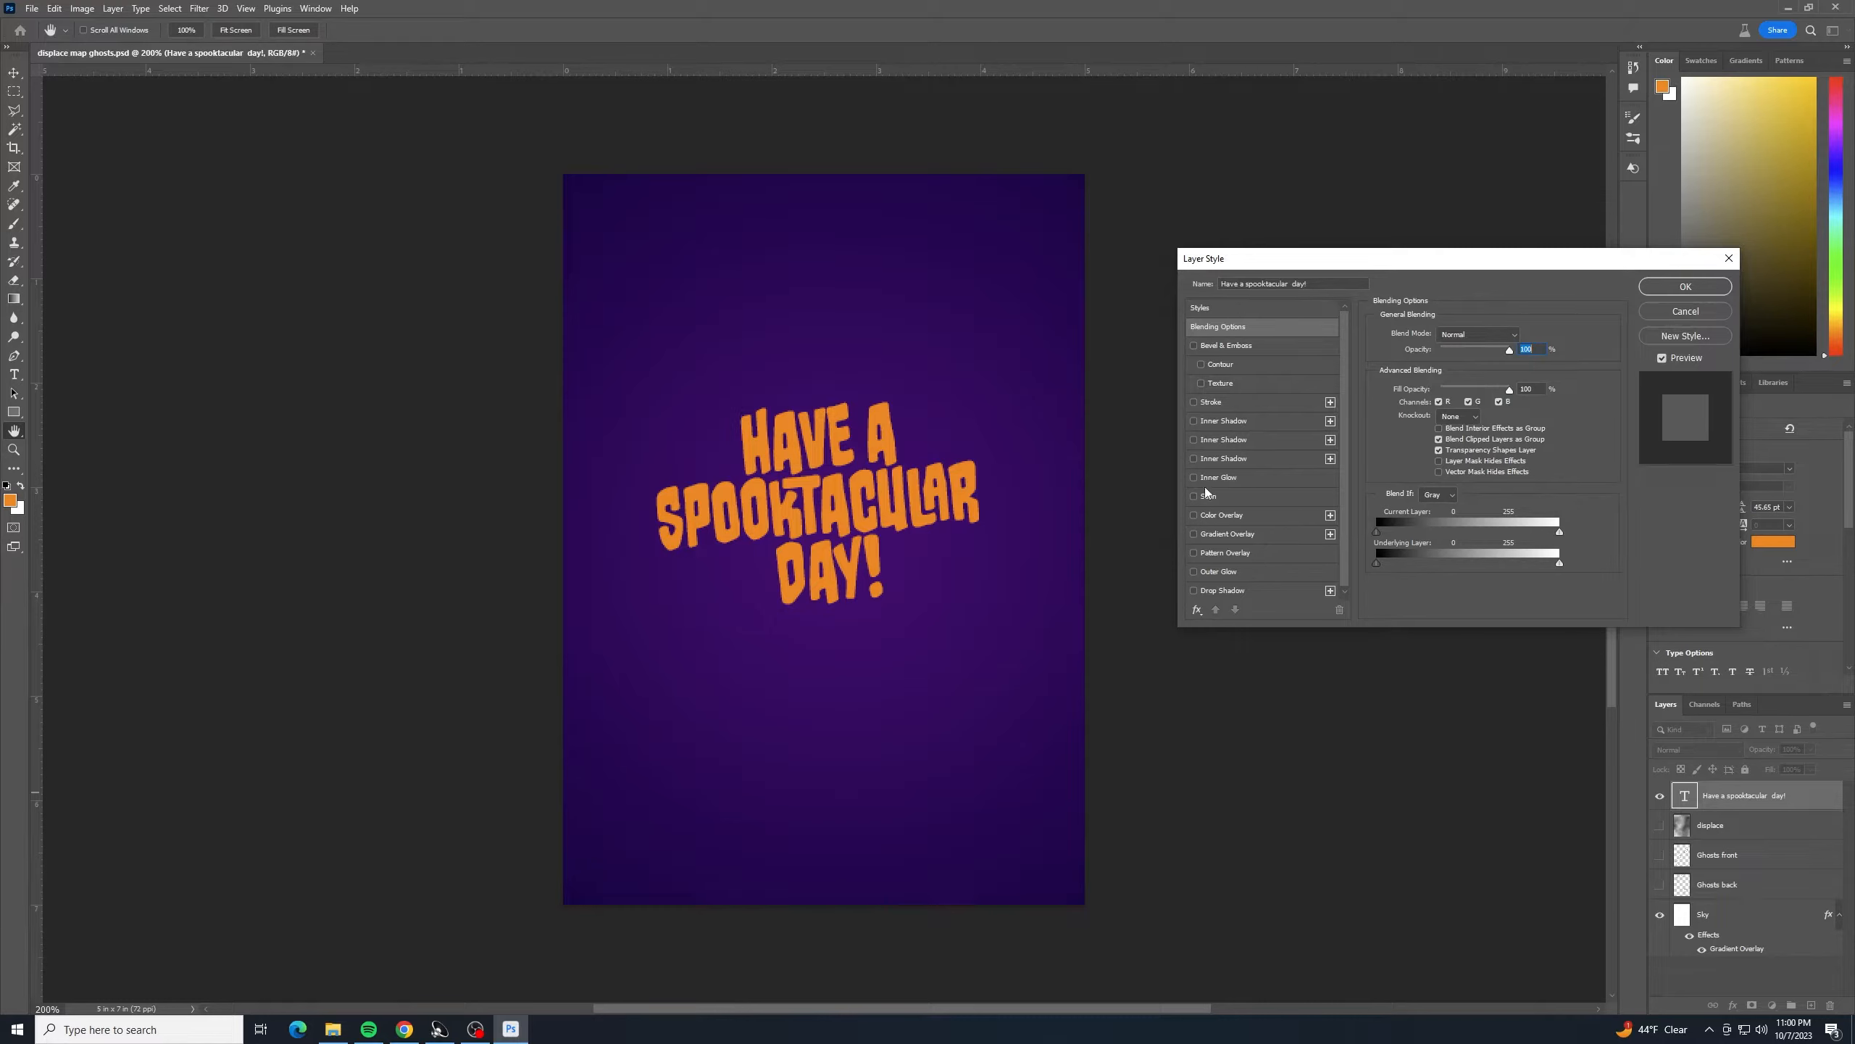
pyautogui.click(1213, 405)
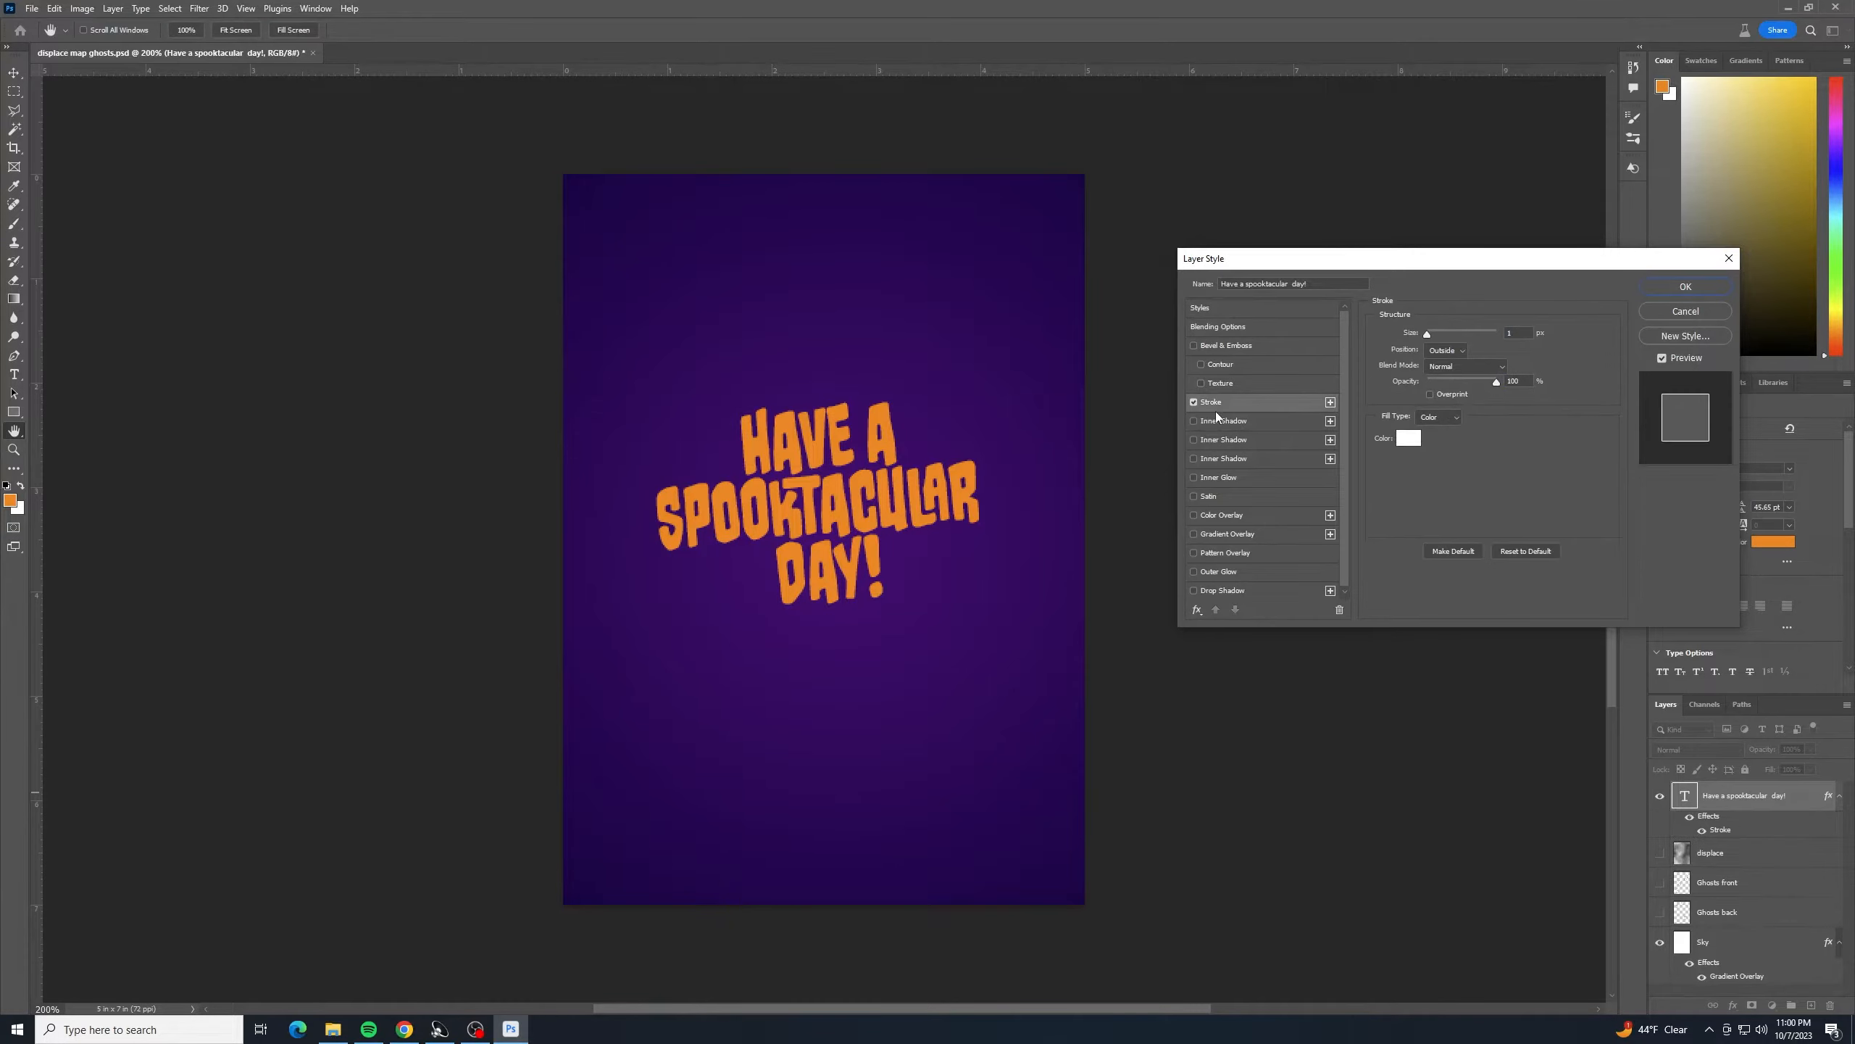
pyautogui.click(1408, 439)
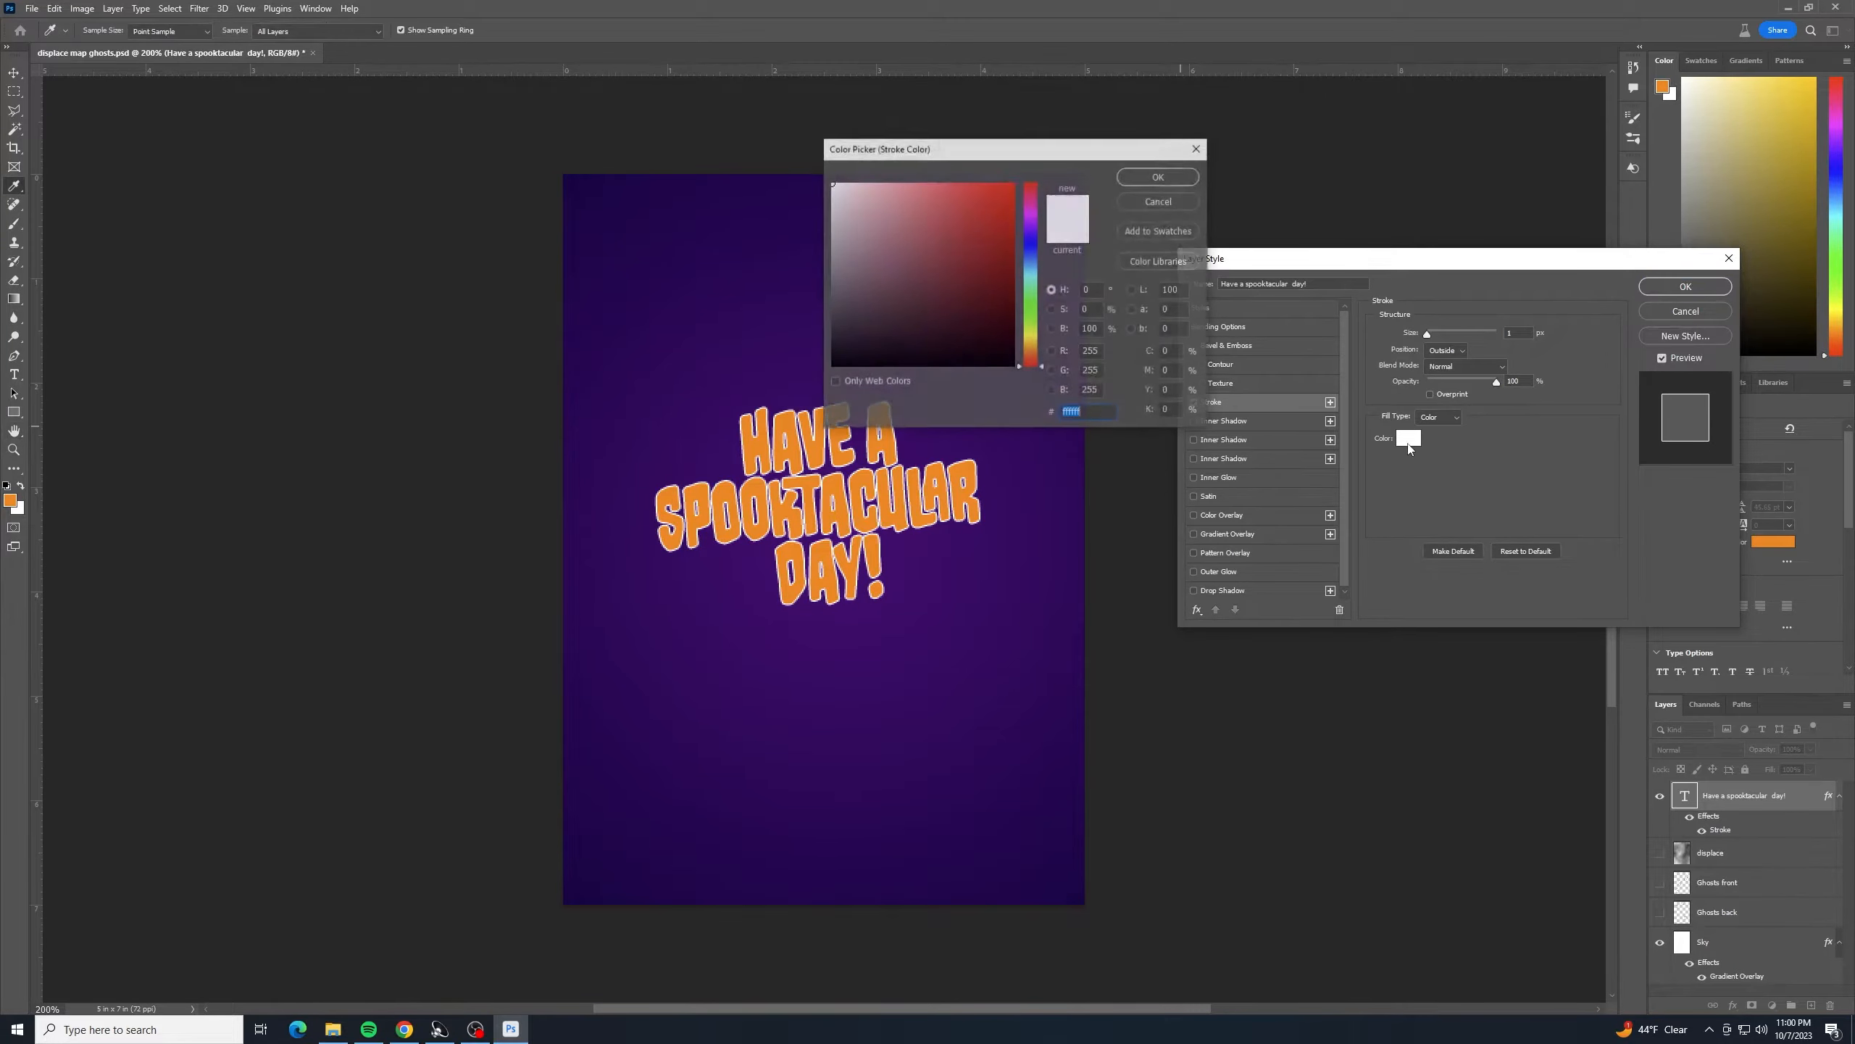
pyautogui.write('000000')
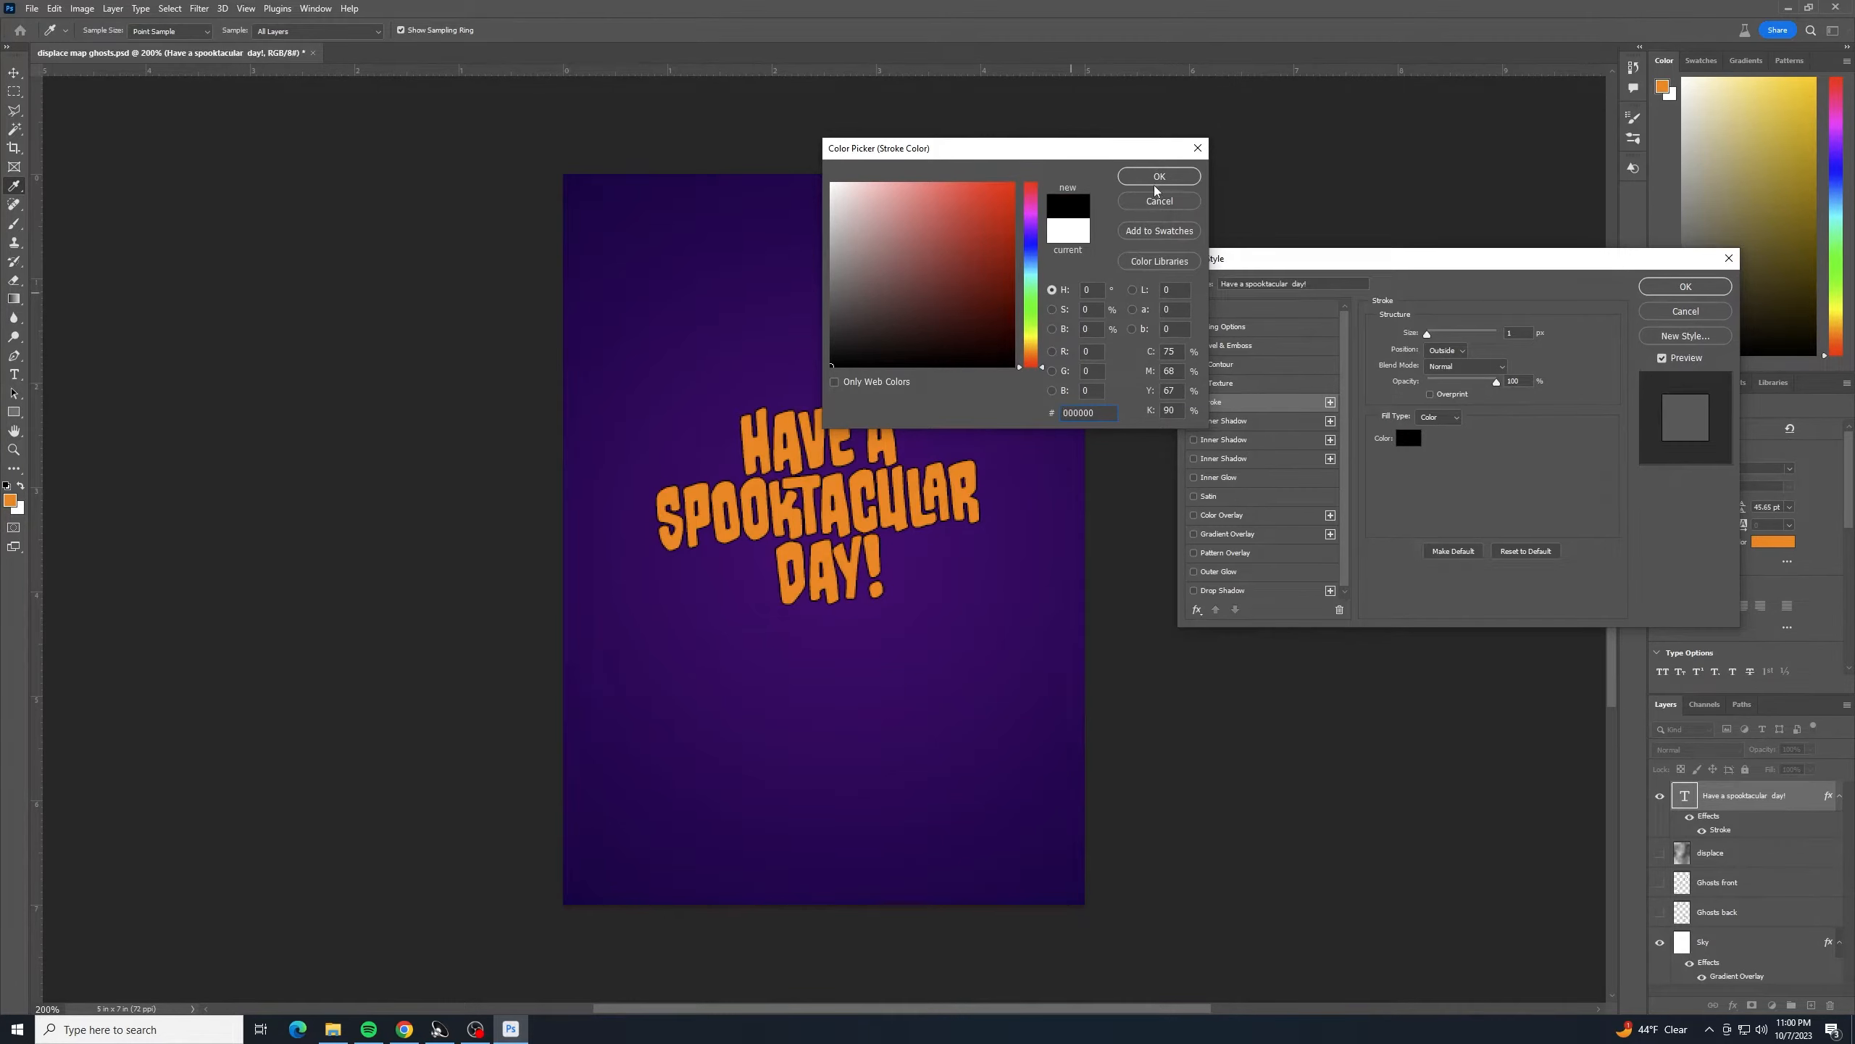
pyautogui.click(1157, 178)
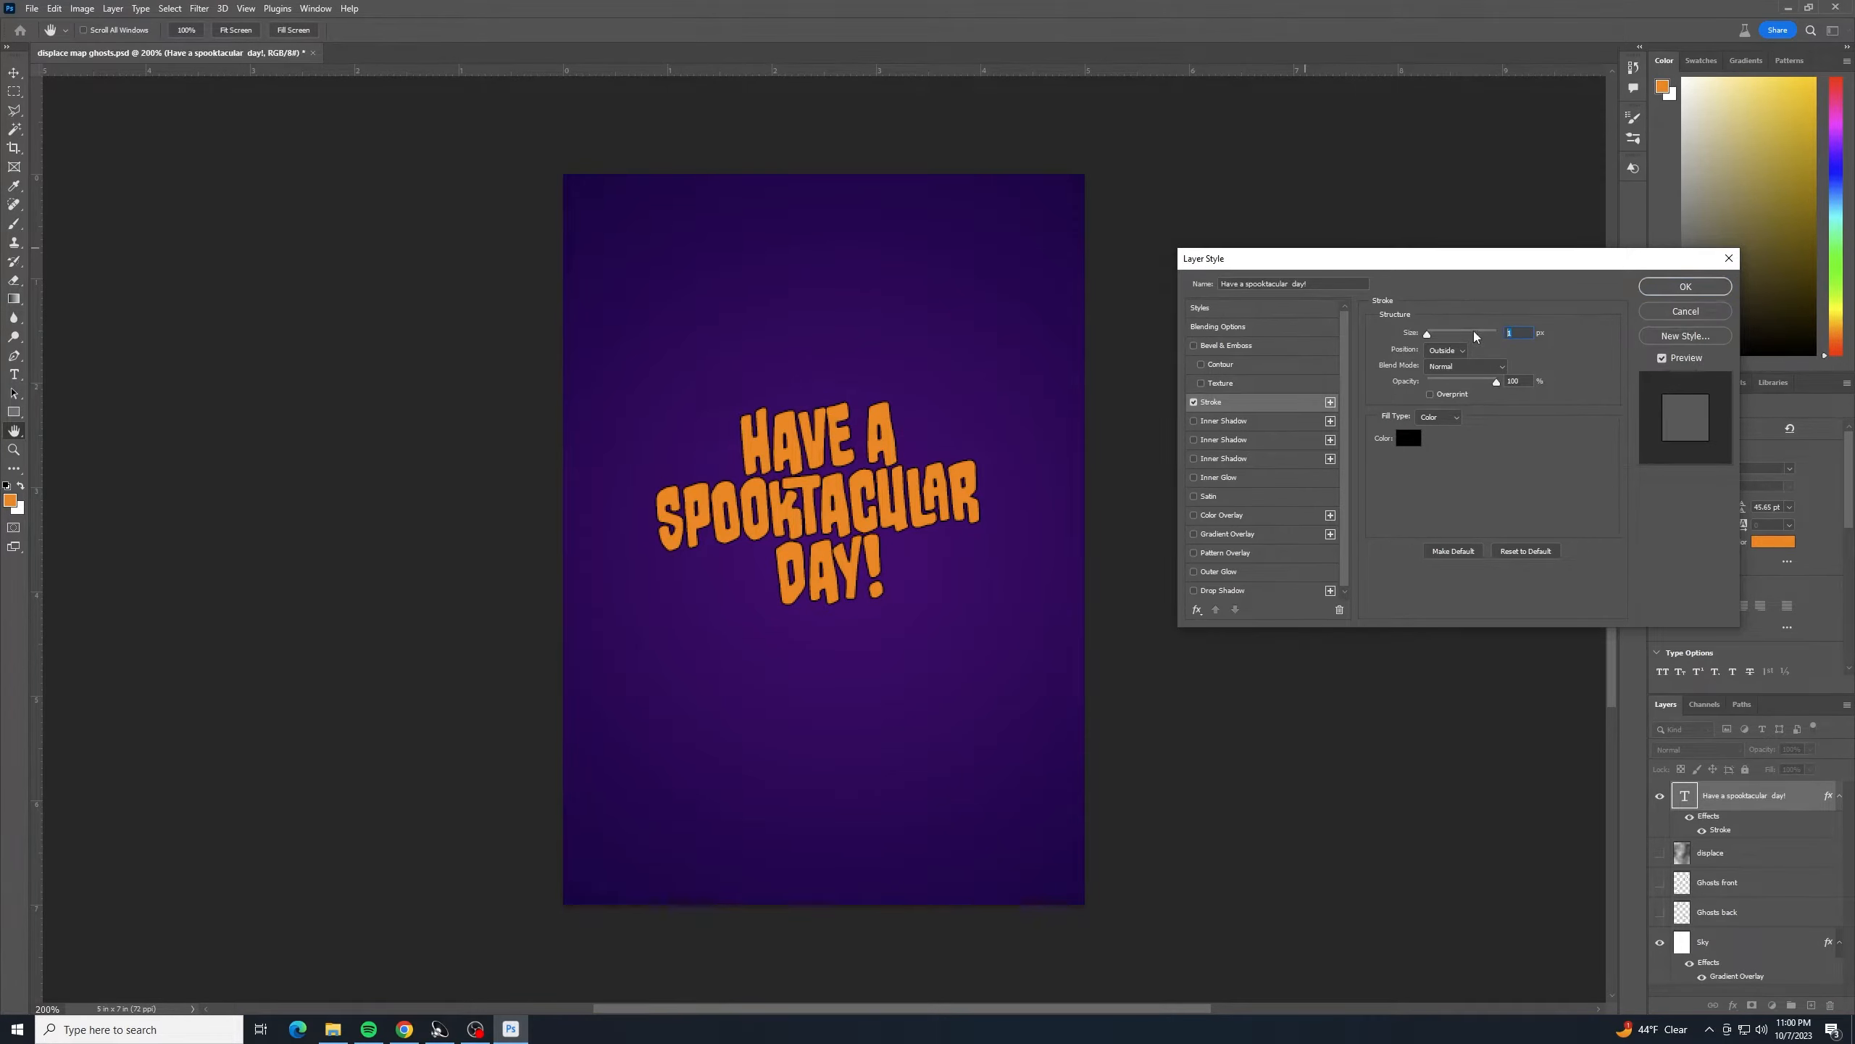
pyautogui.write('3')
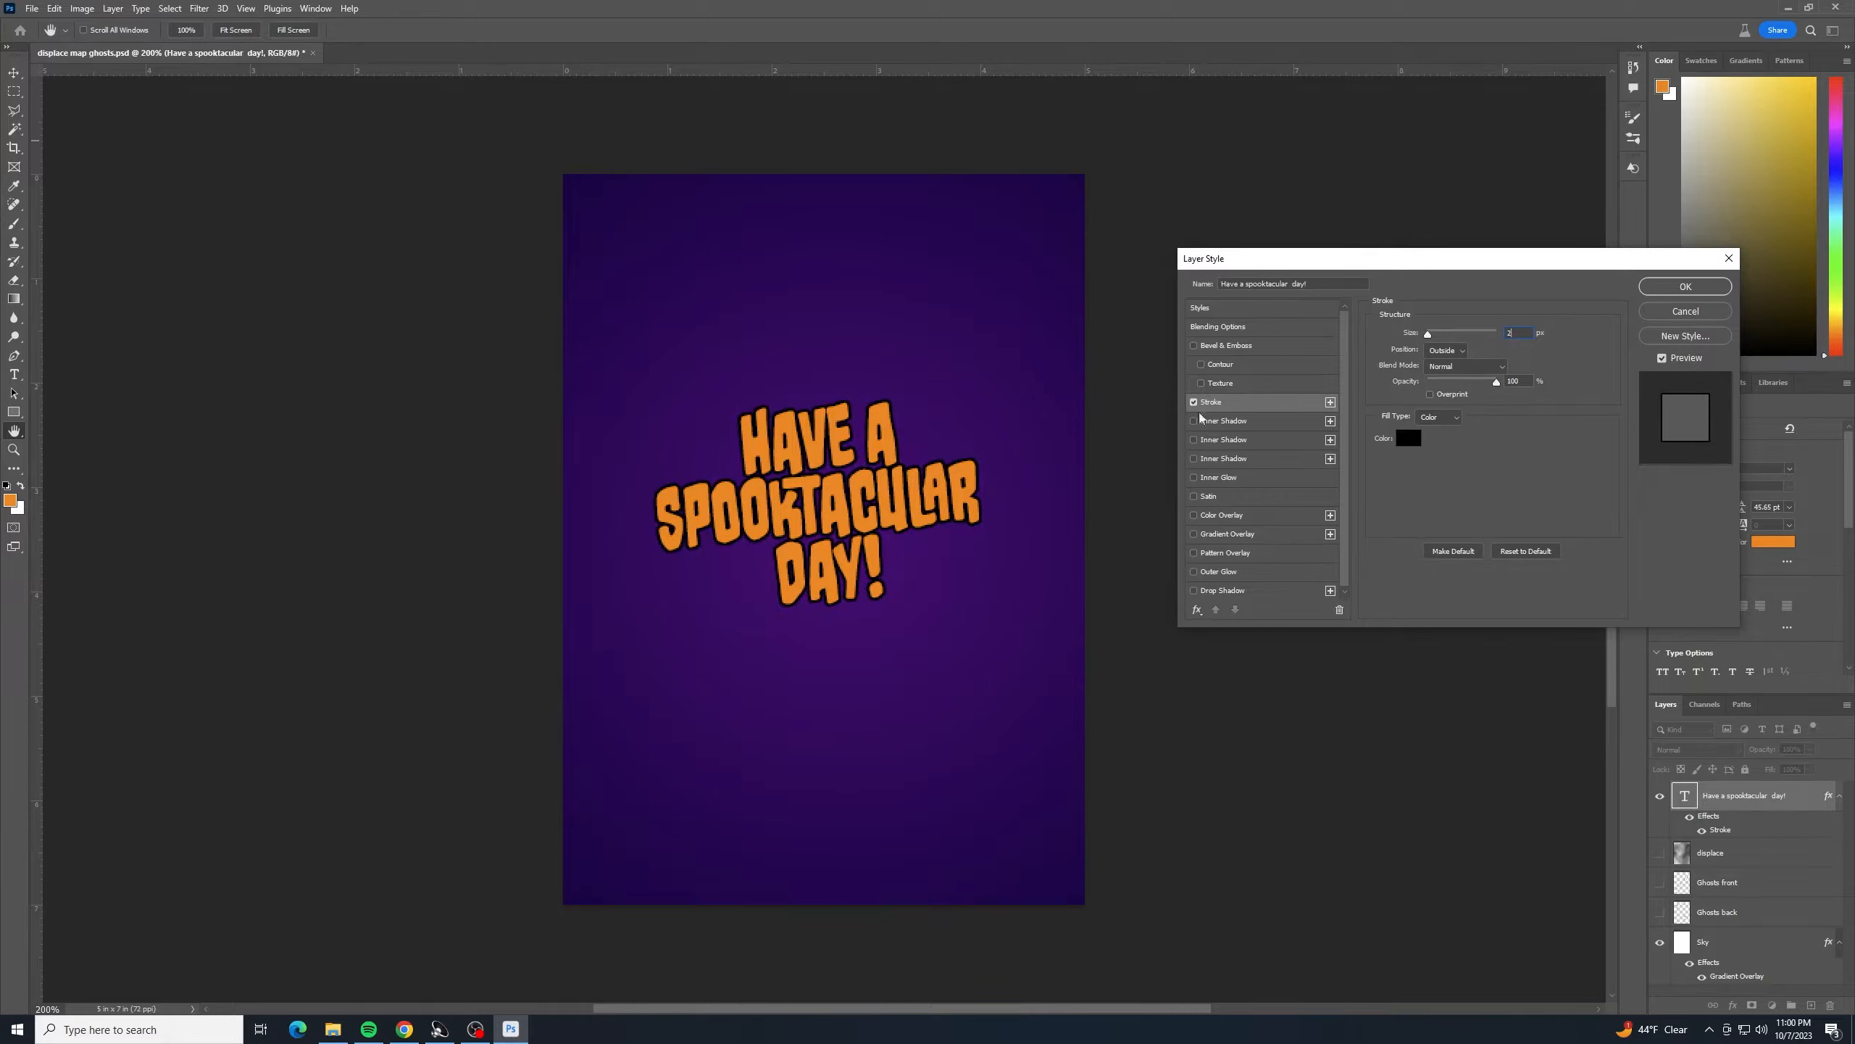
# - Add a second outside stroke to the text in yellow (ffd800) at a size of 6 px and apply the layer style
pyautogui.click(1330, 403)
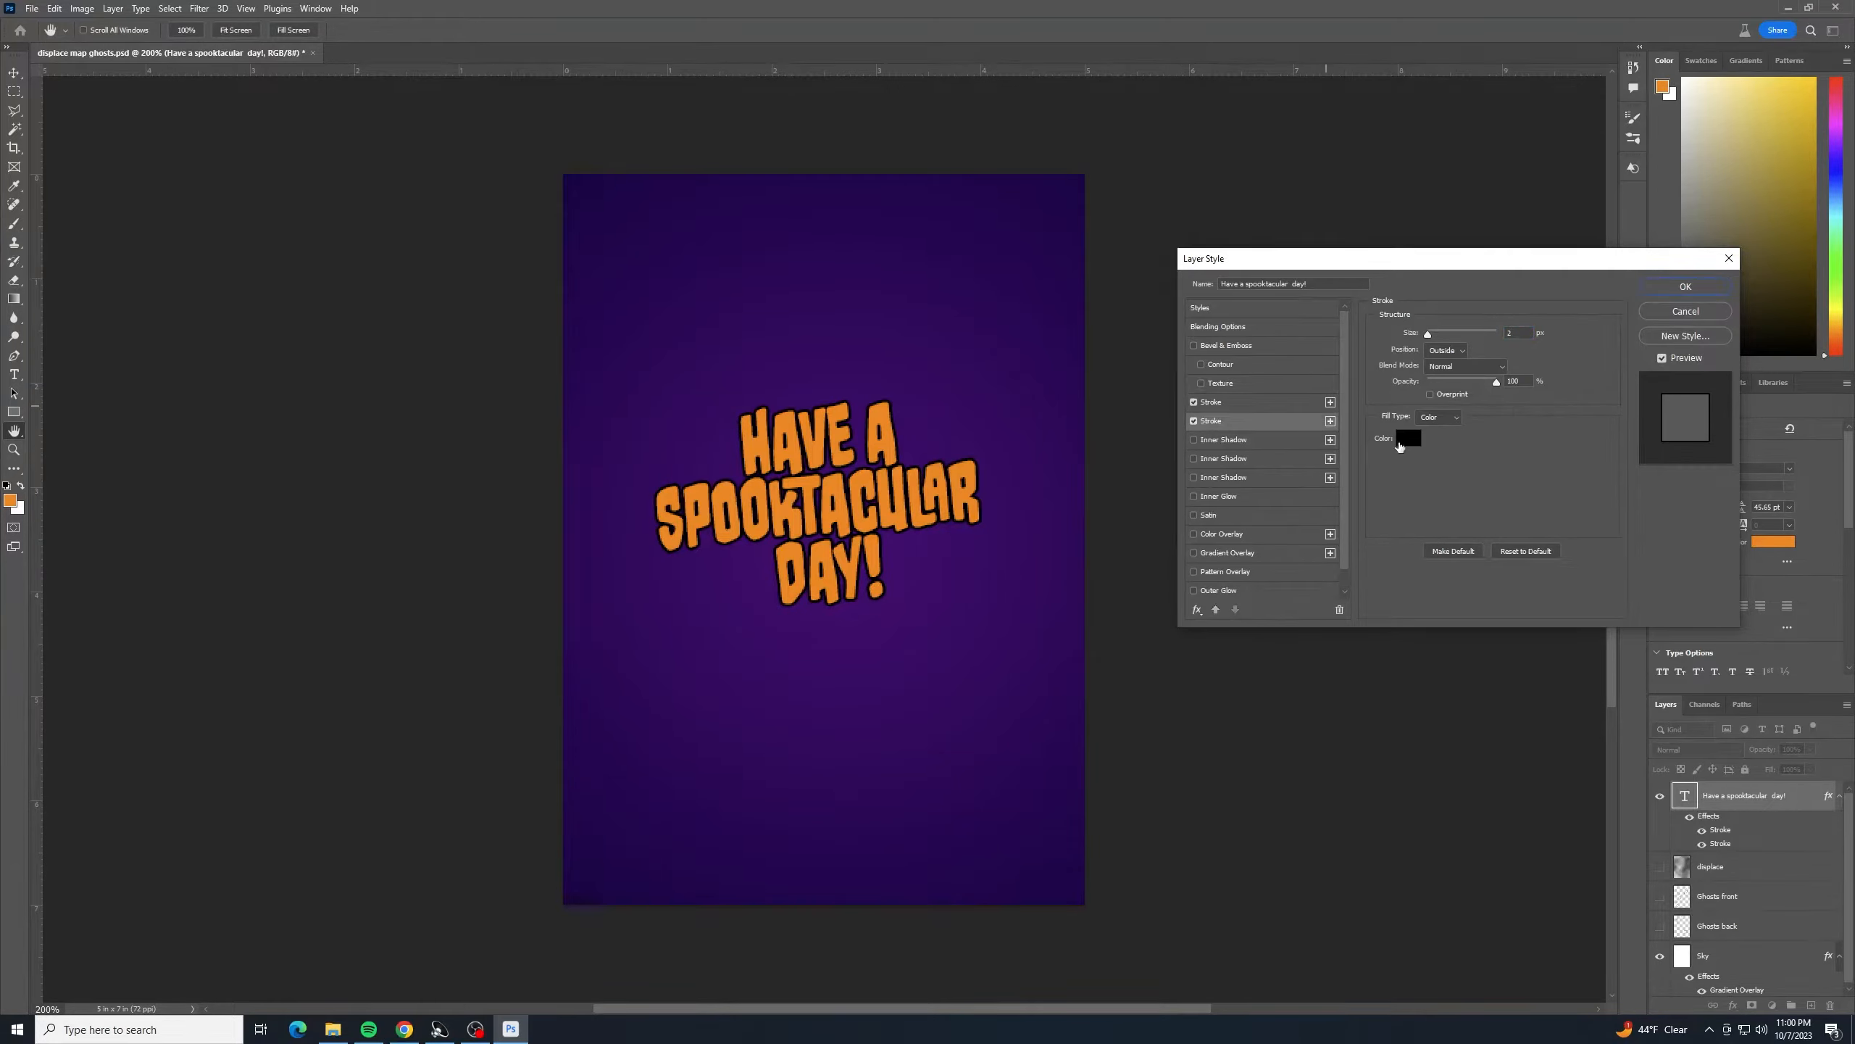
pyautogui.click(1399, 442)
pyautogui.click(1033, 341)
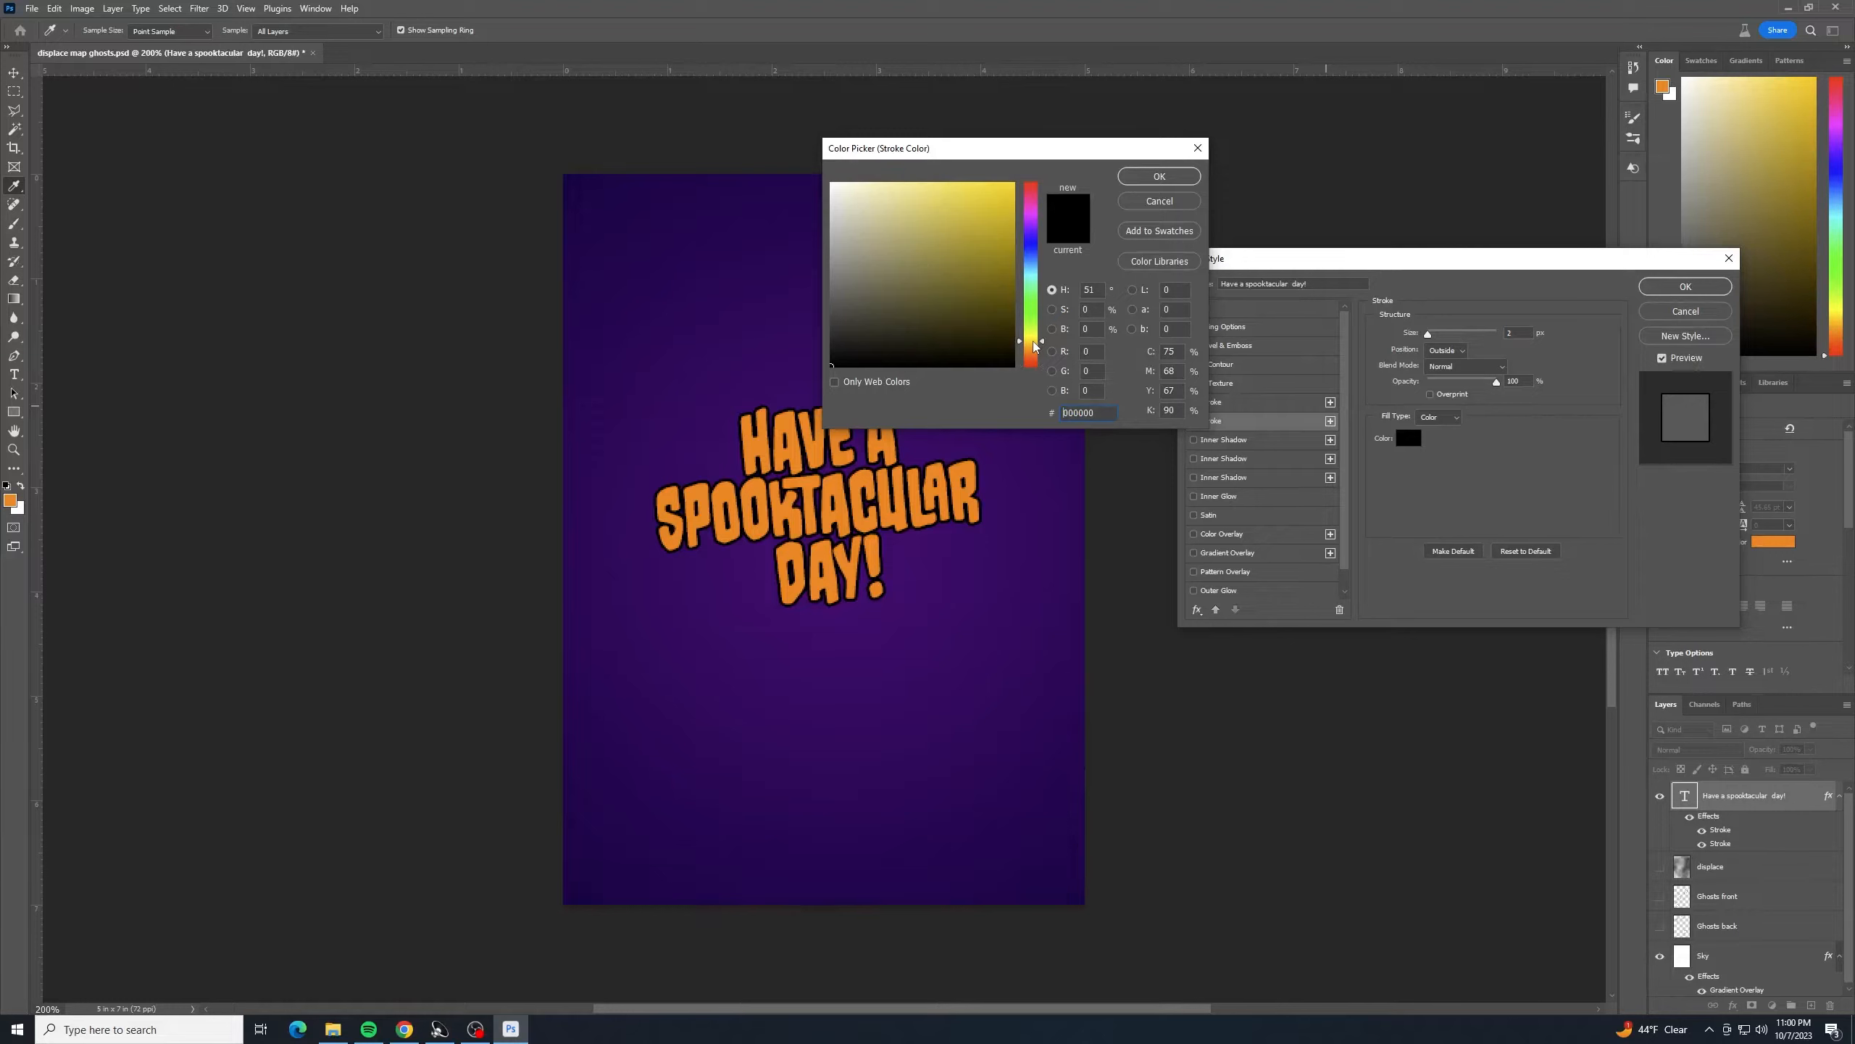
pyautogui.click(1013, 184)
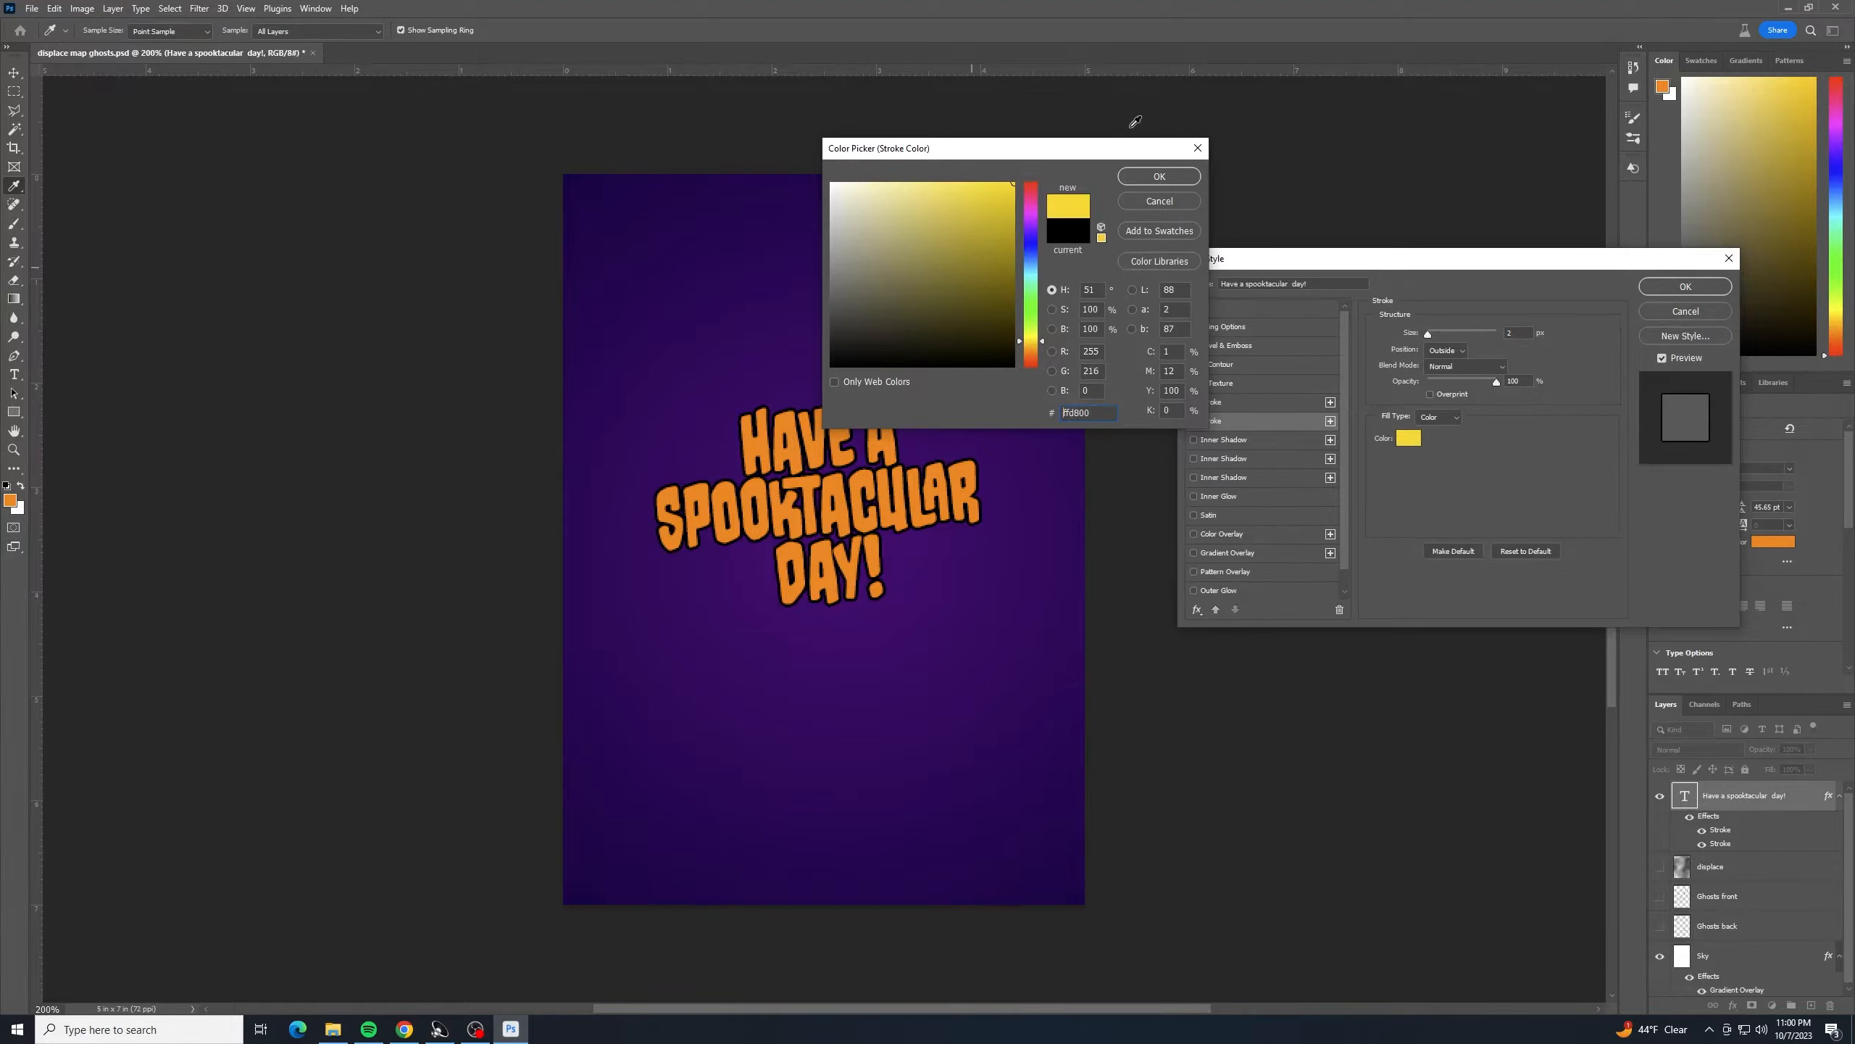
pyautogui.click(1156, 179)
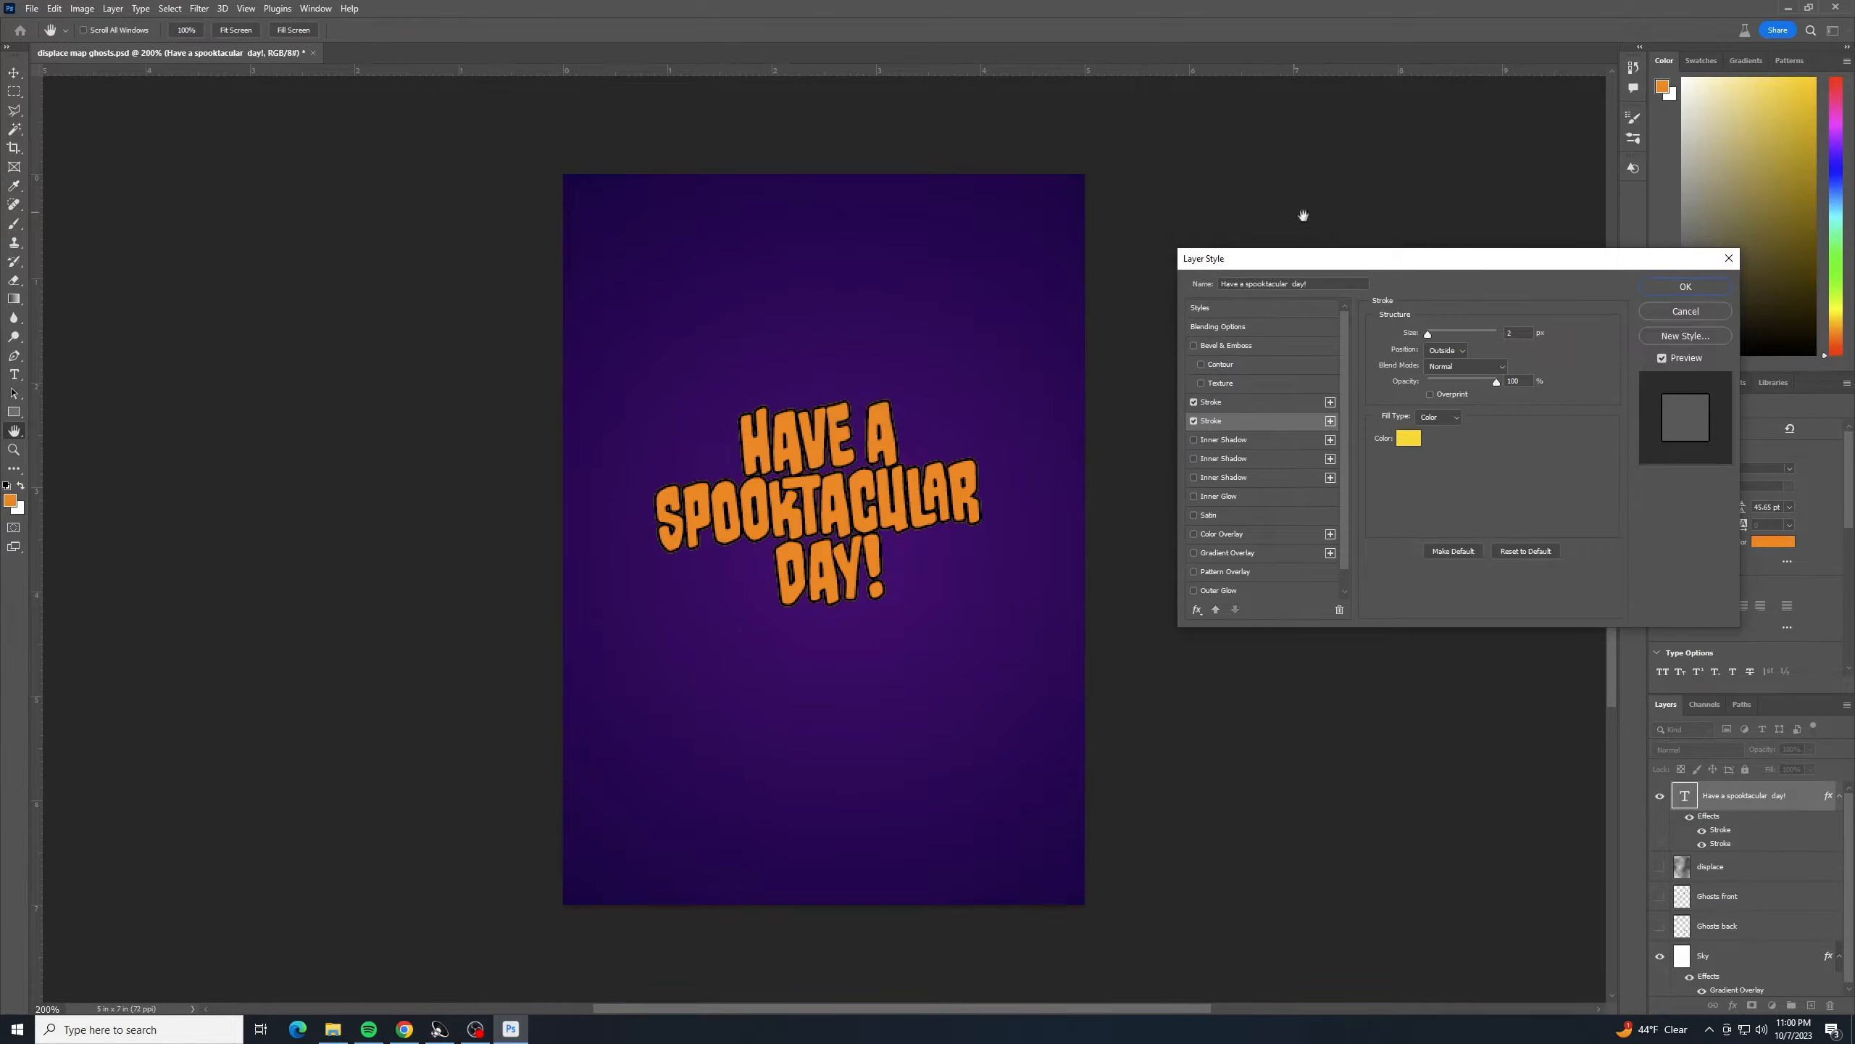
pyautogui.click(1429, 333)
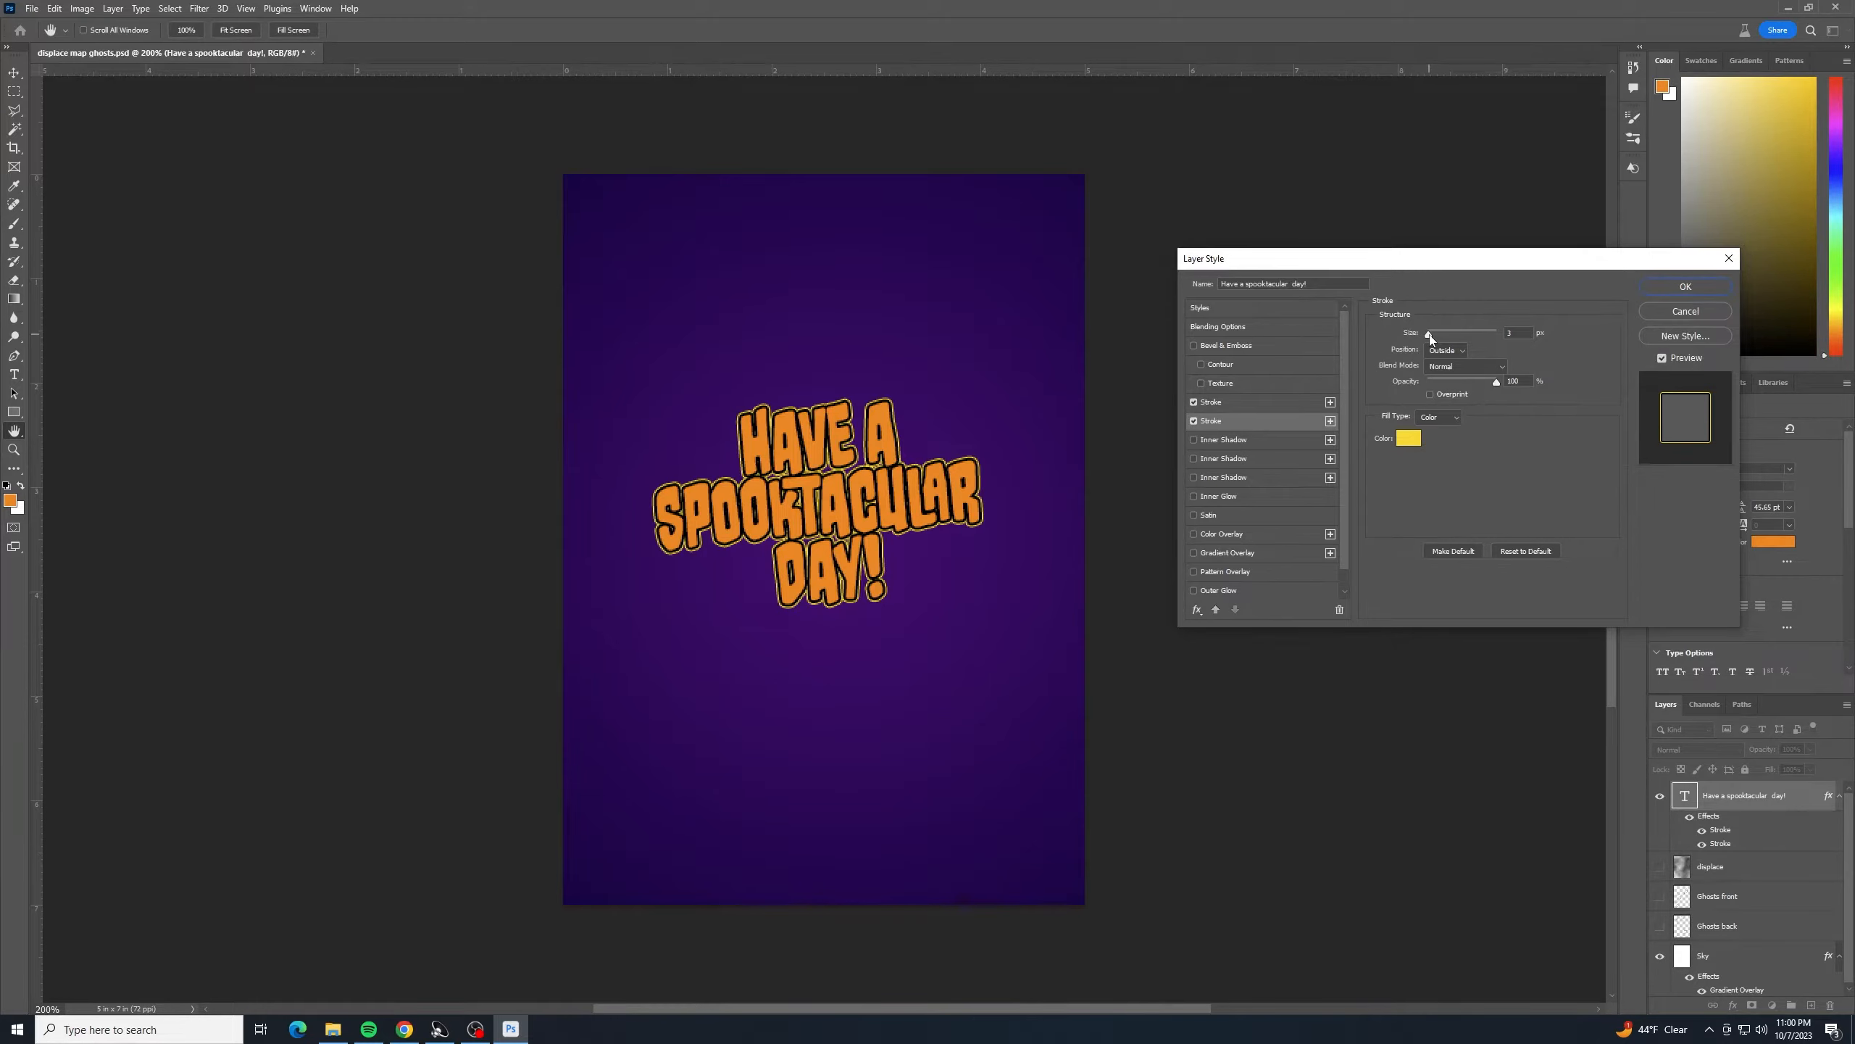
pyautogui.moveTo(1431, 338); pyautogui.dragTo(1430, 333)
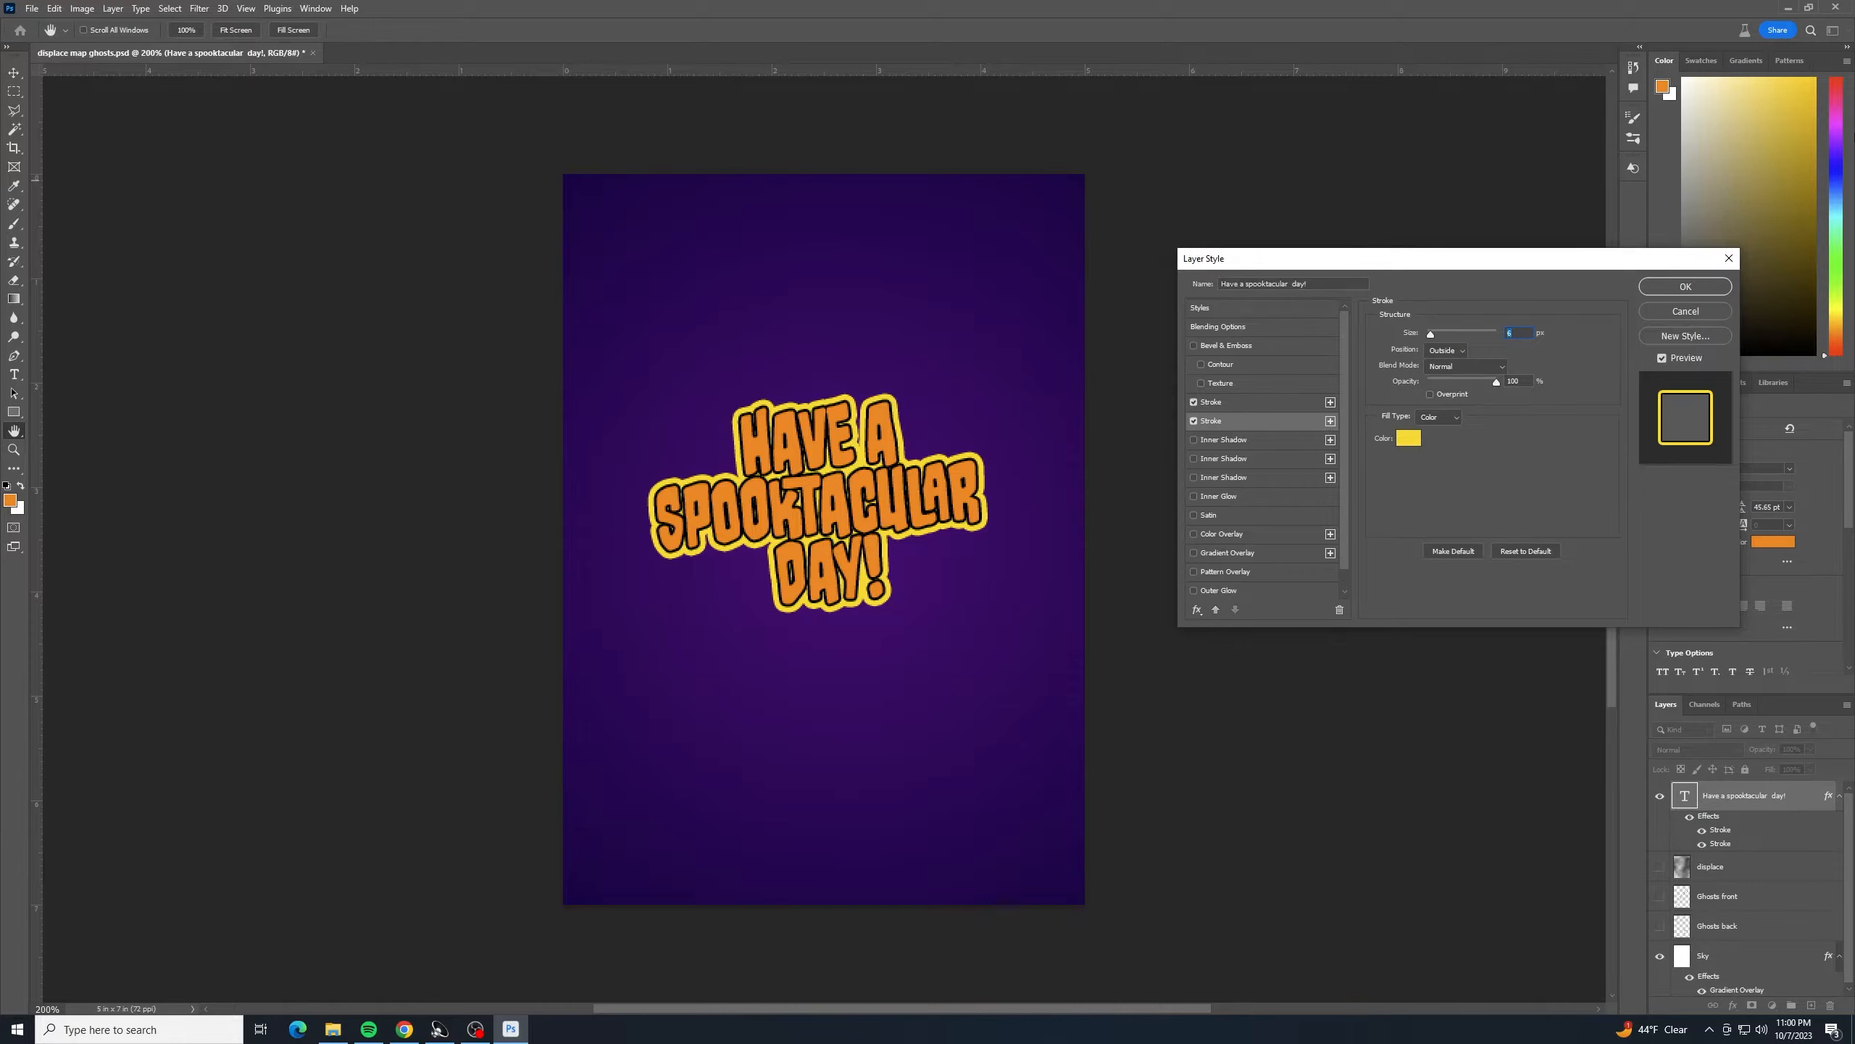
pyautogui.click(1693, 285)
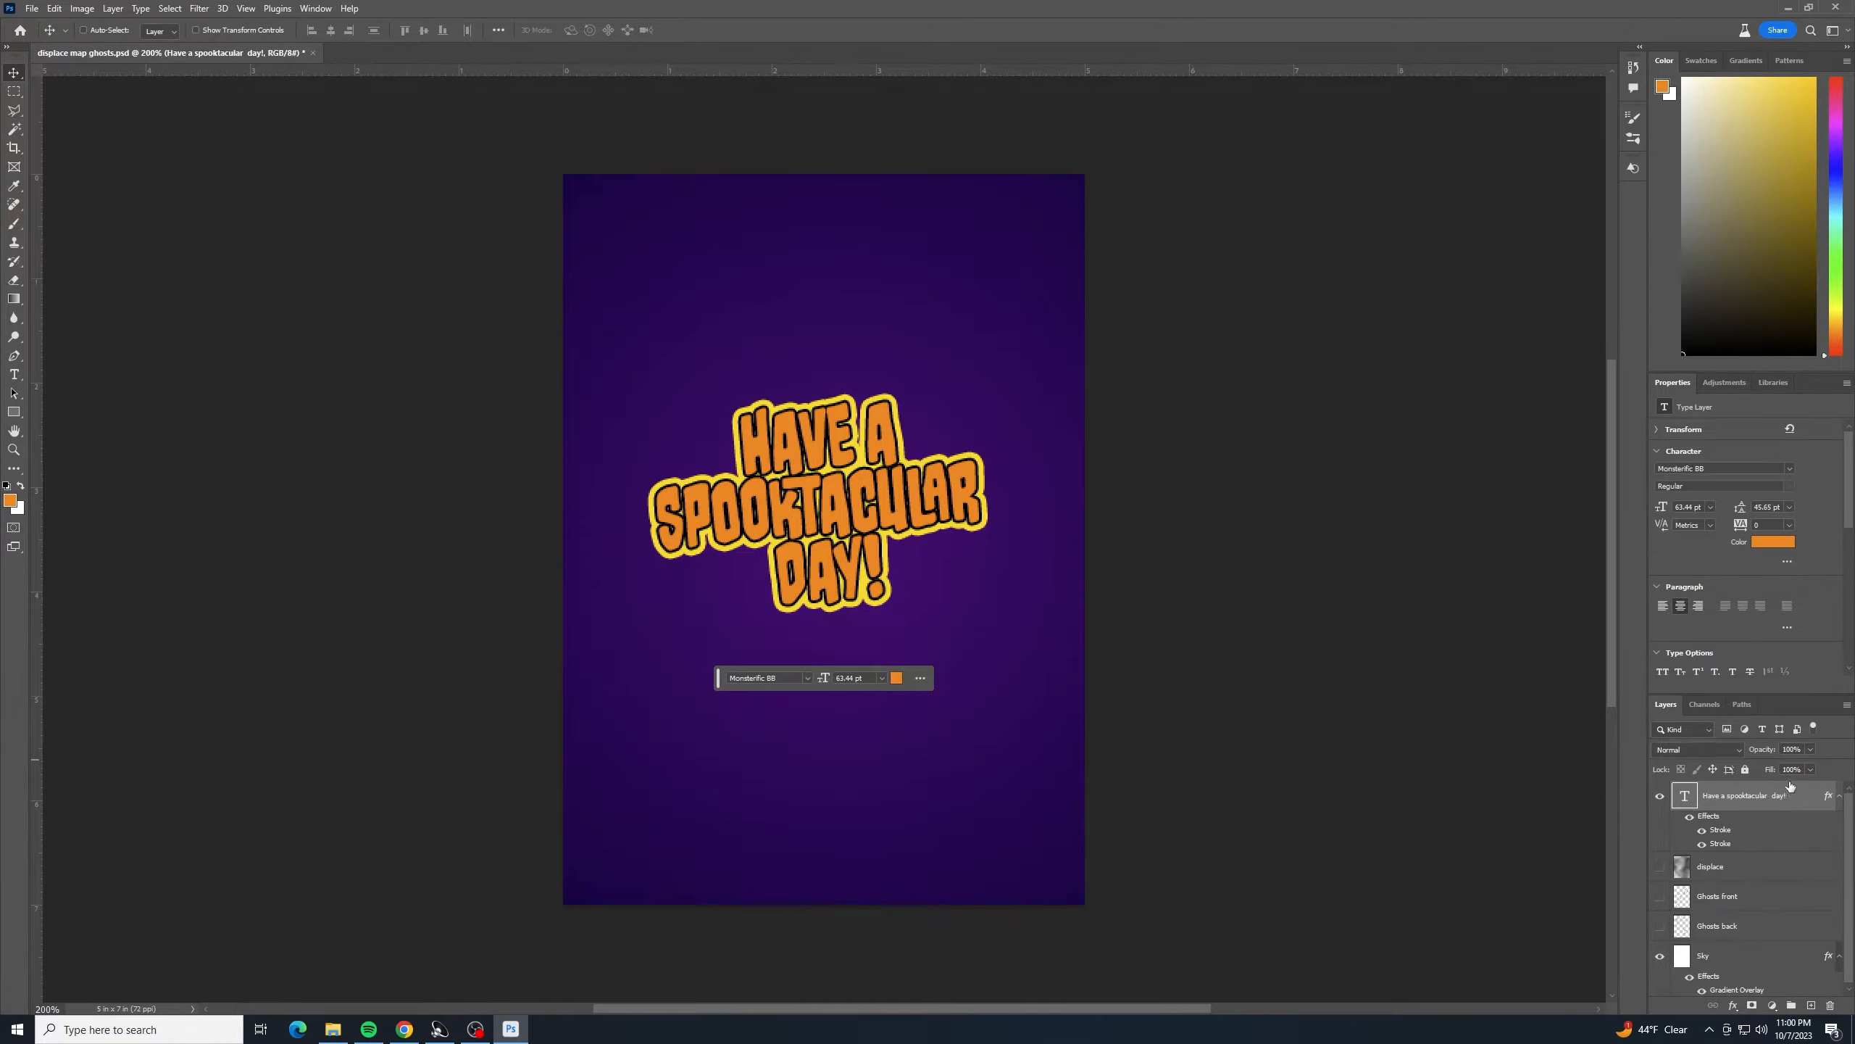
# - Create a new layer directly above the displace layer and name it "Back ghost animation"
pyautogui.click(1757, 869)
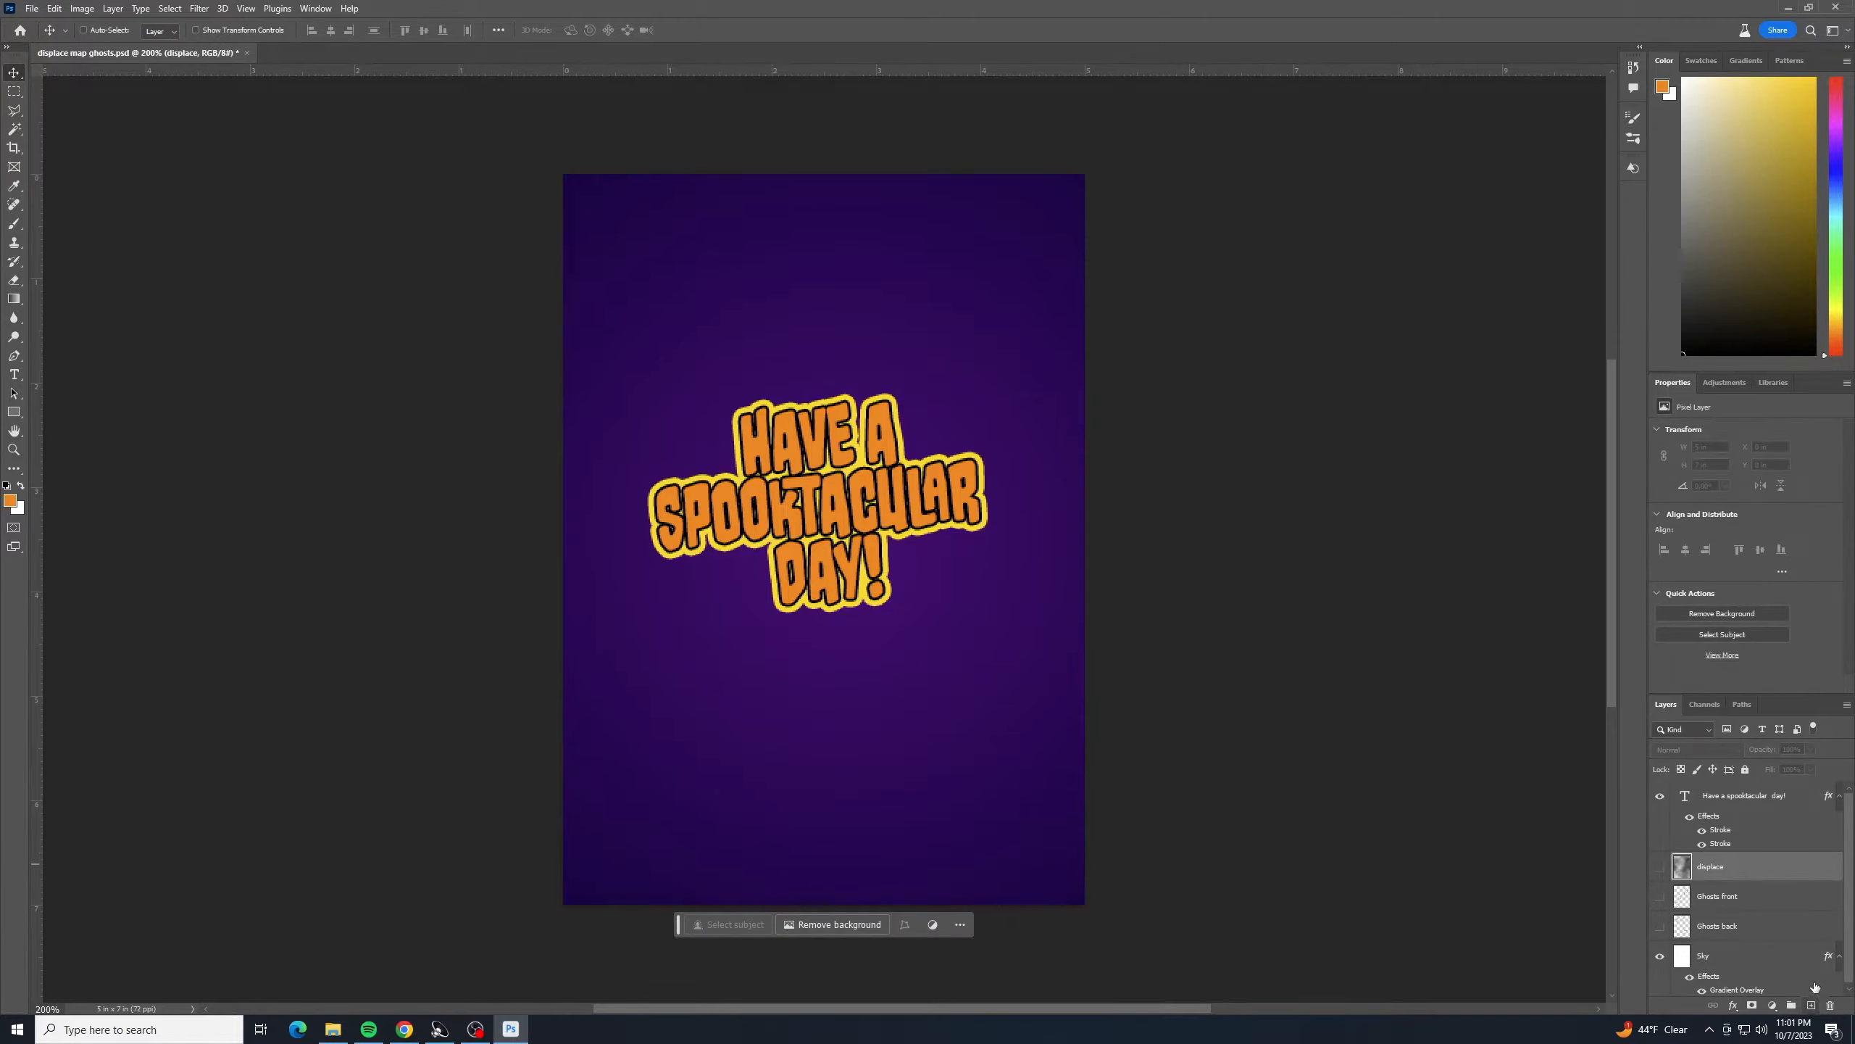
pyautogui.click(1811, 1010)
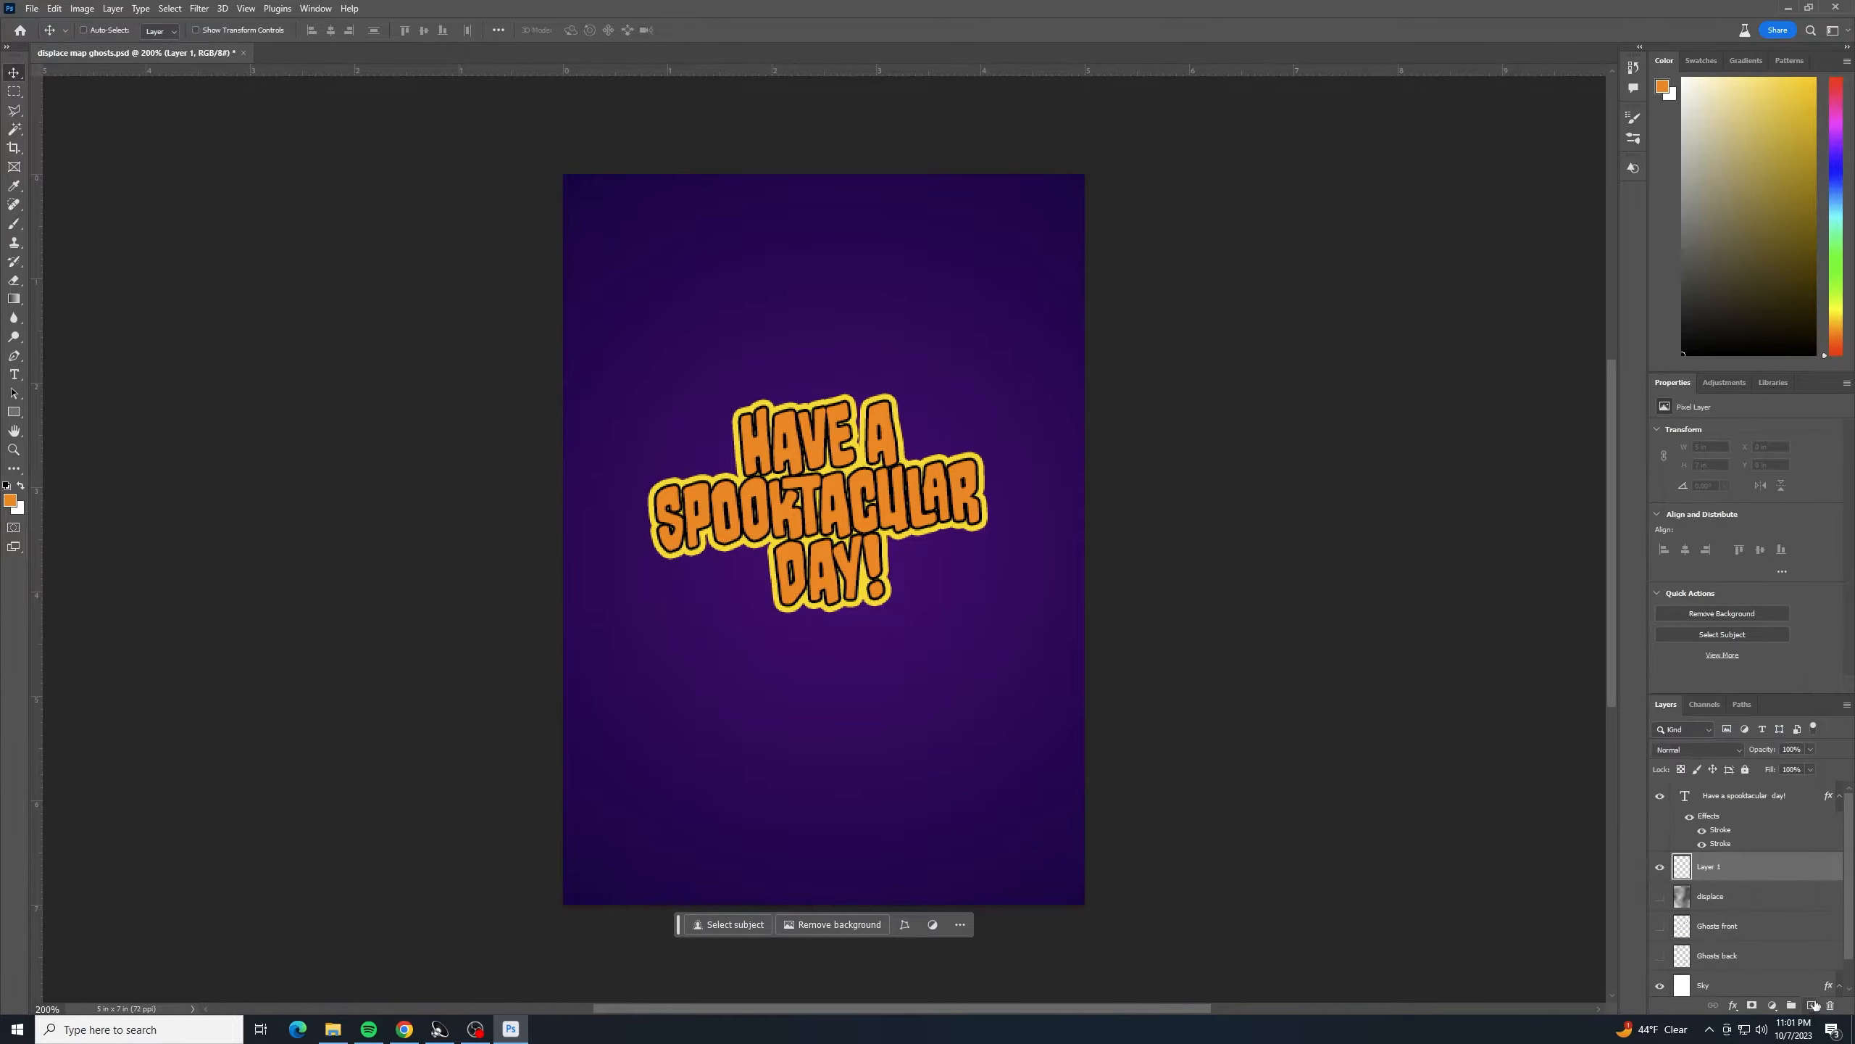
pyautogui.doubleClick(1716, 870)
pyautogui.write('Back ghost animation')
pyautogui.press('Return')
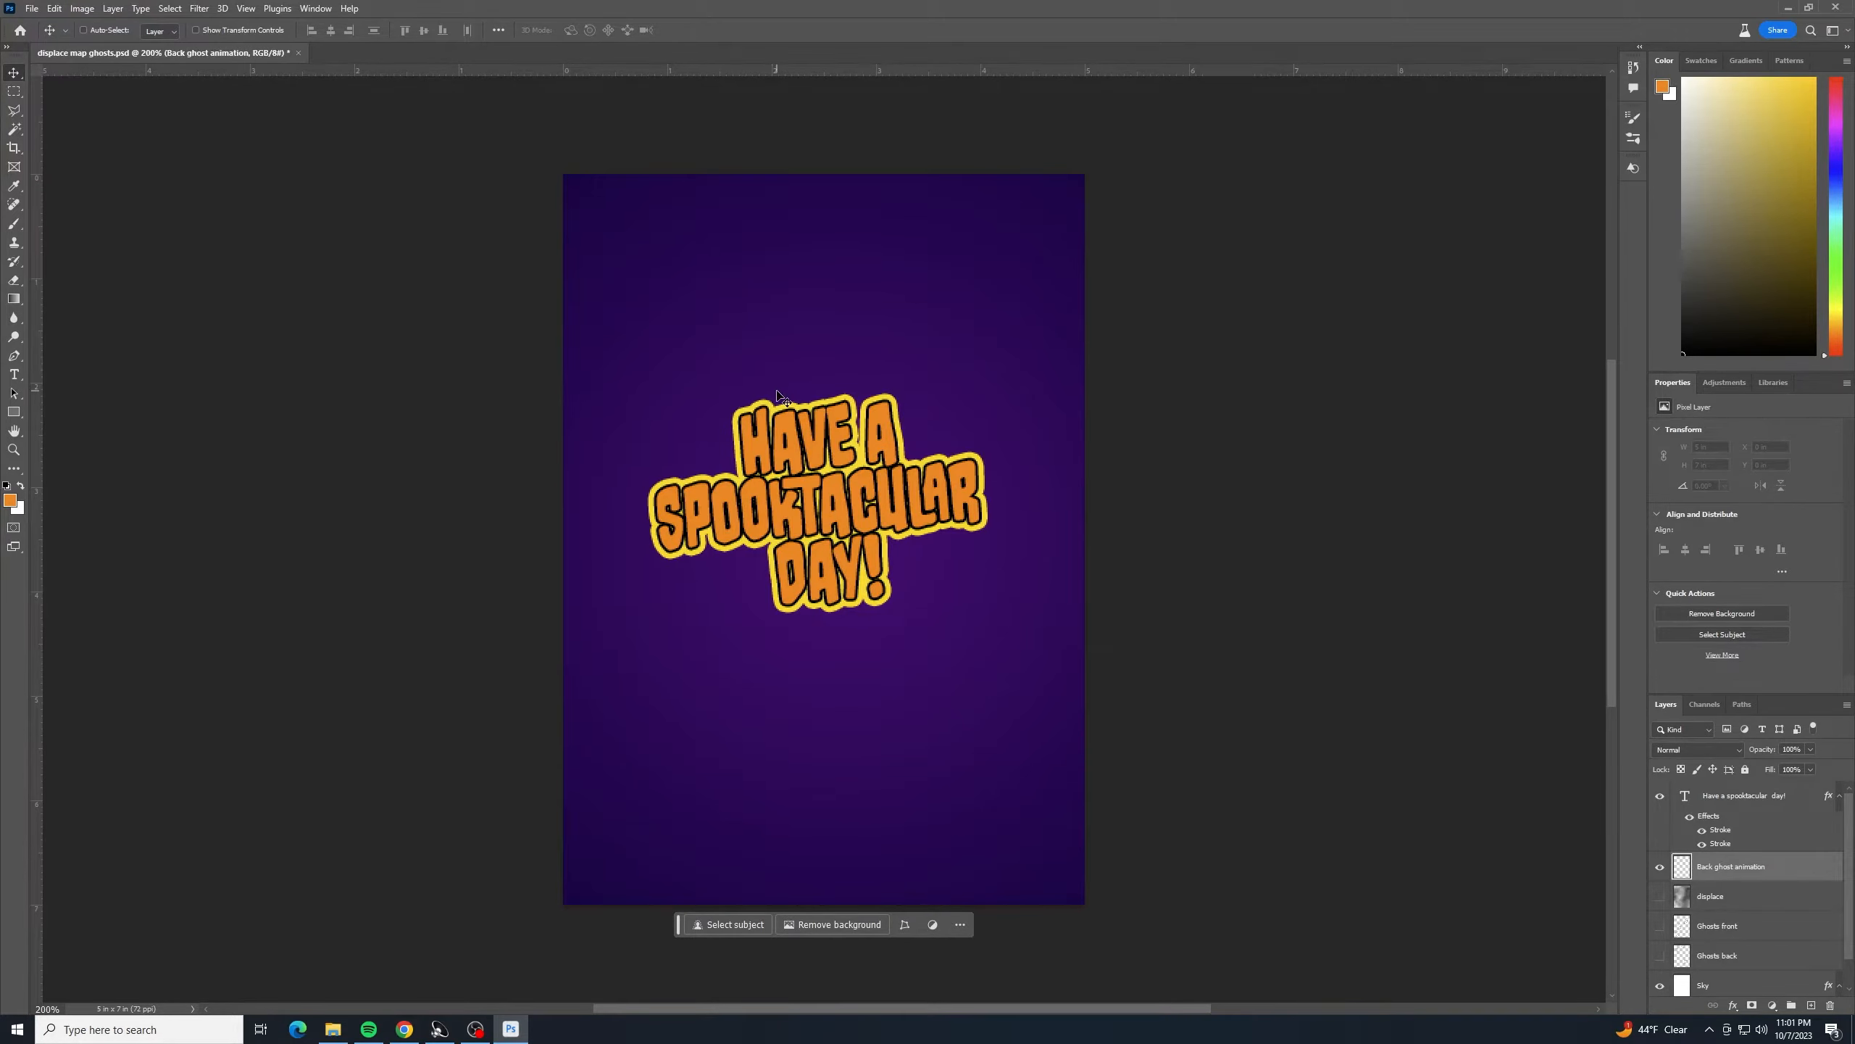
# - Fill the Back ghost animation layer with 50% gray
pyautogui.hotkey('shift', 'BackSpace')
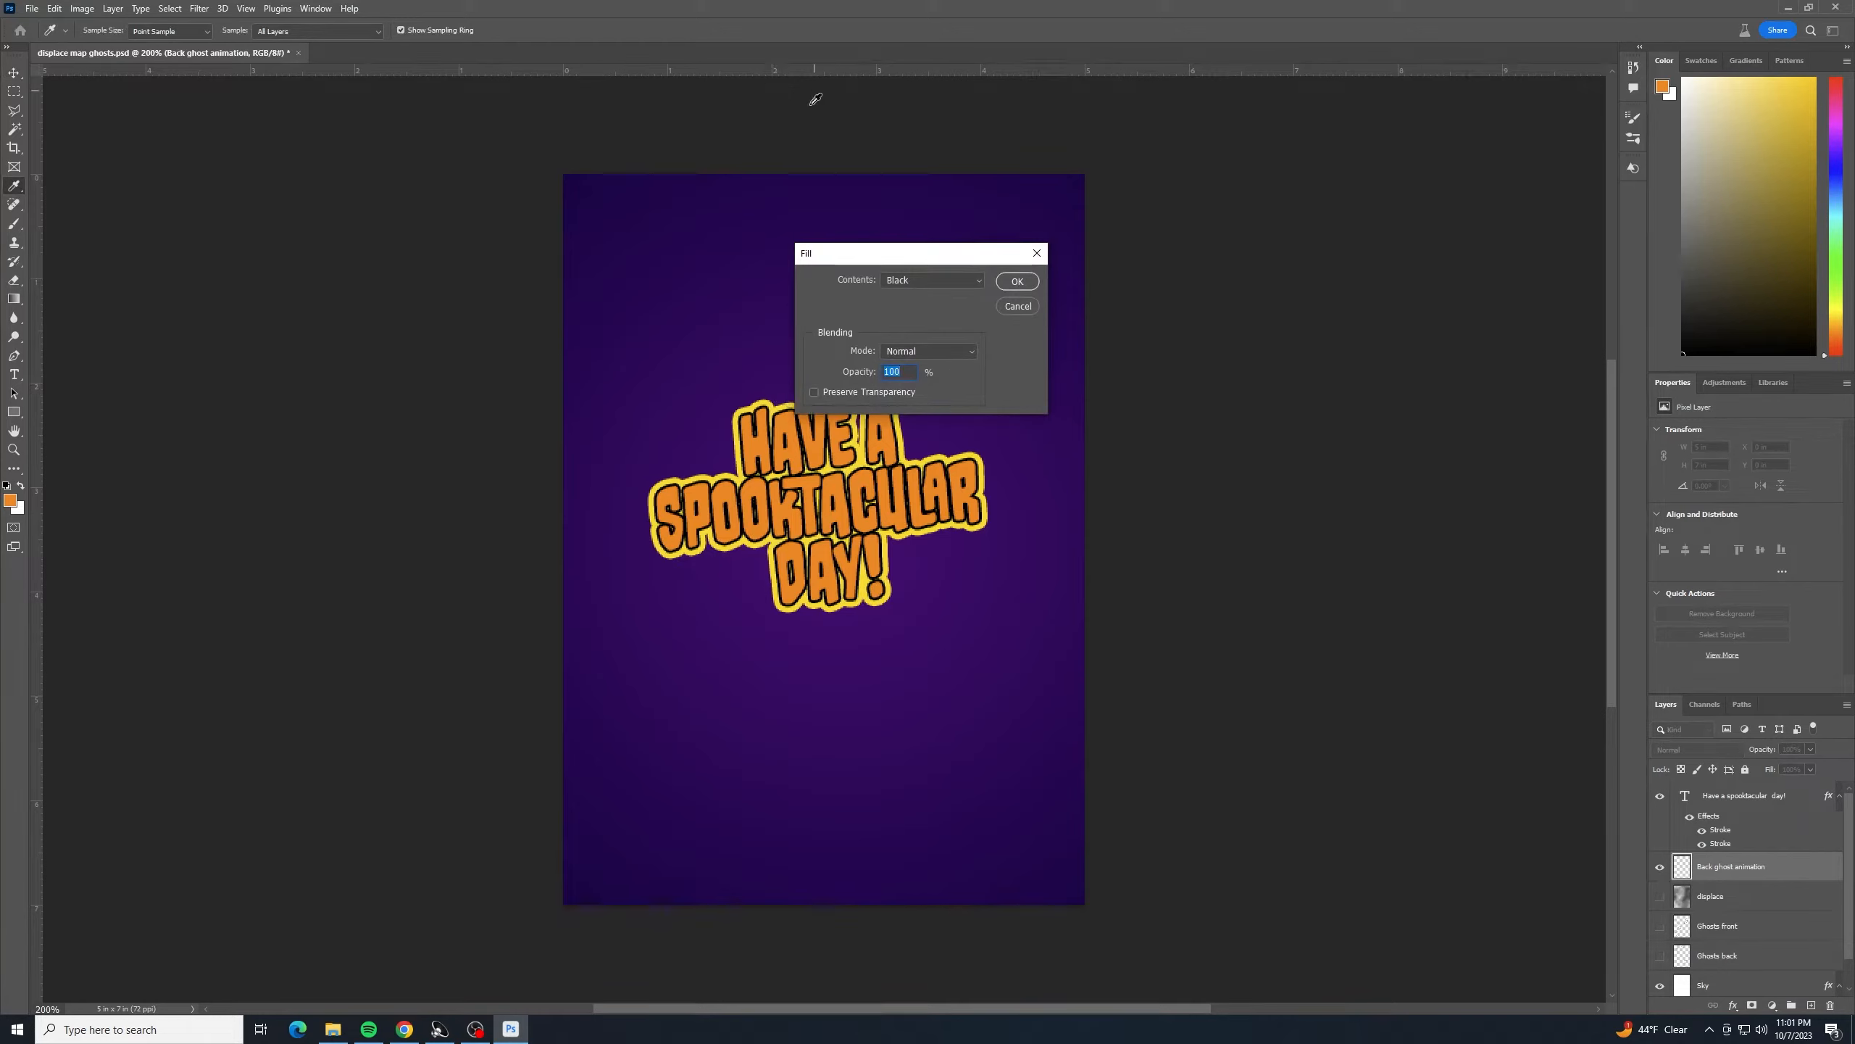
pyautogui.click(952, 280)
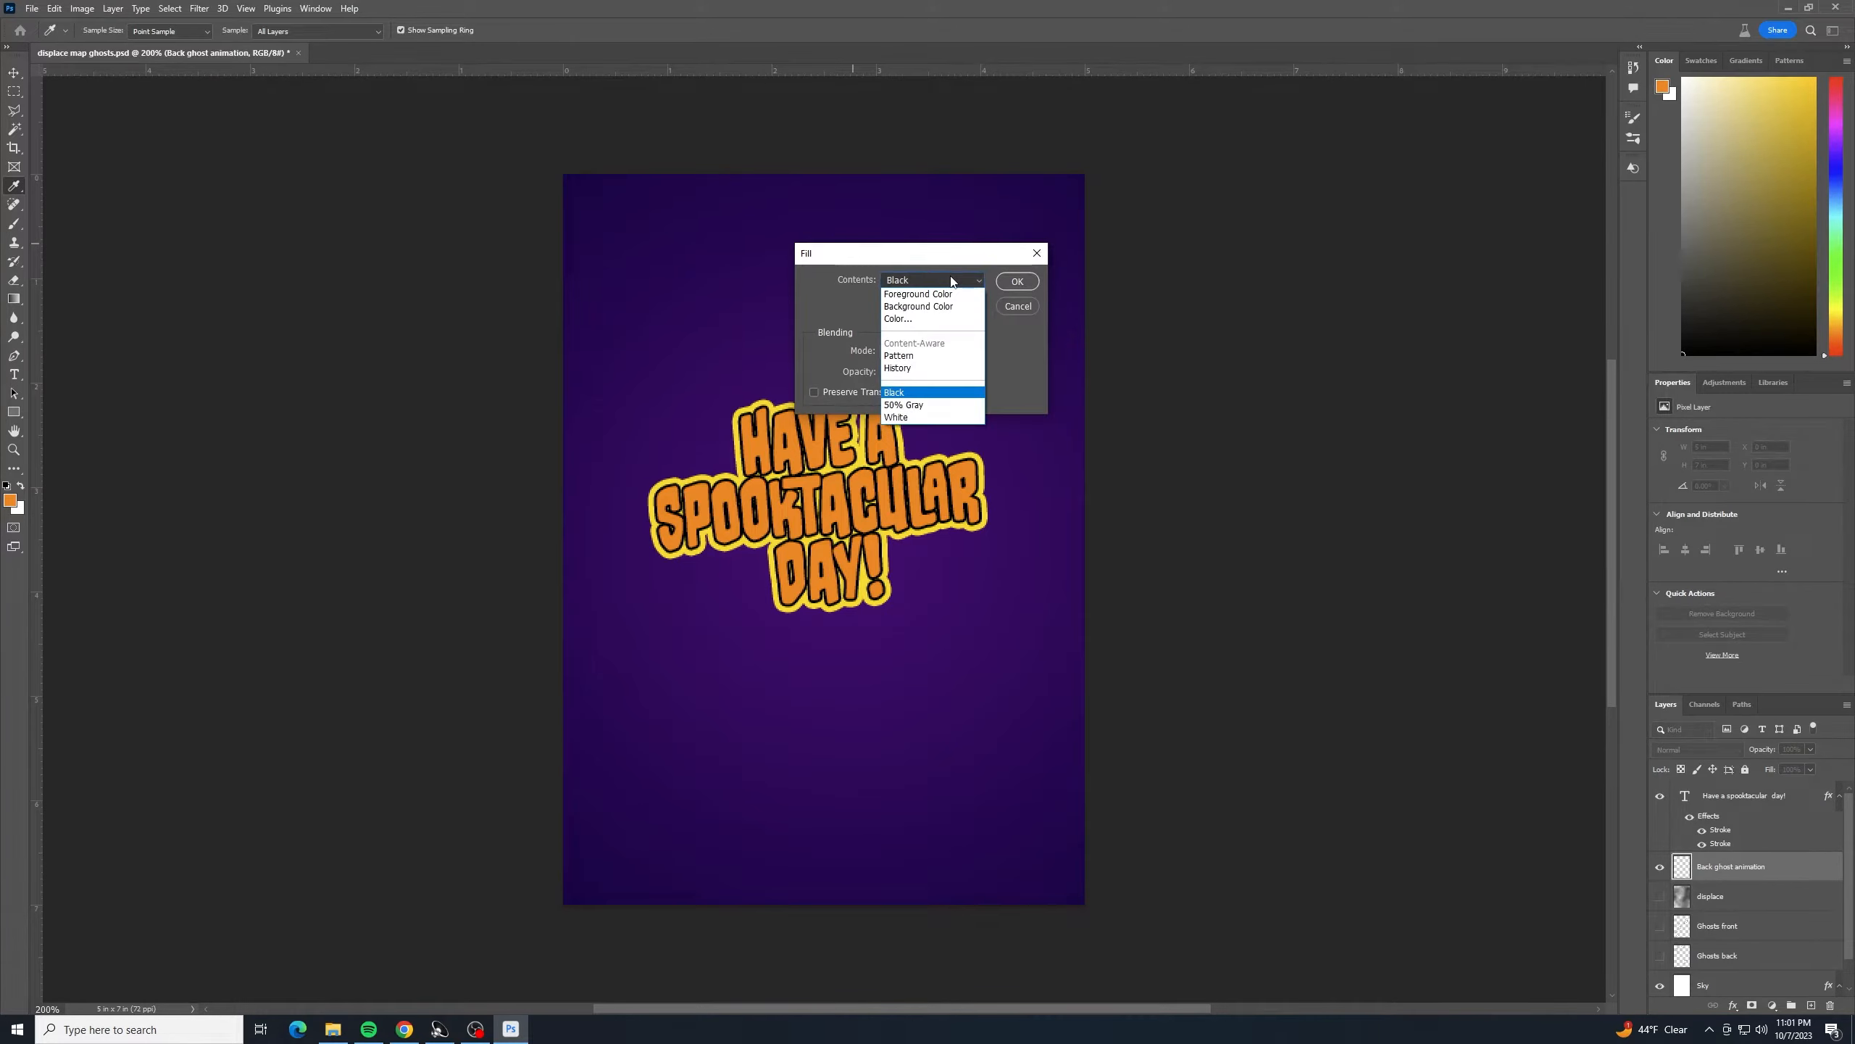
pyautogui.click(914, 405)
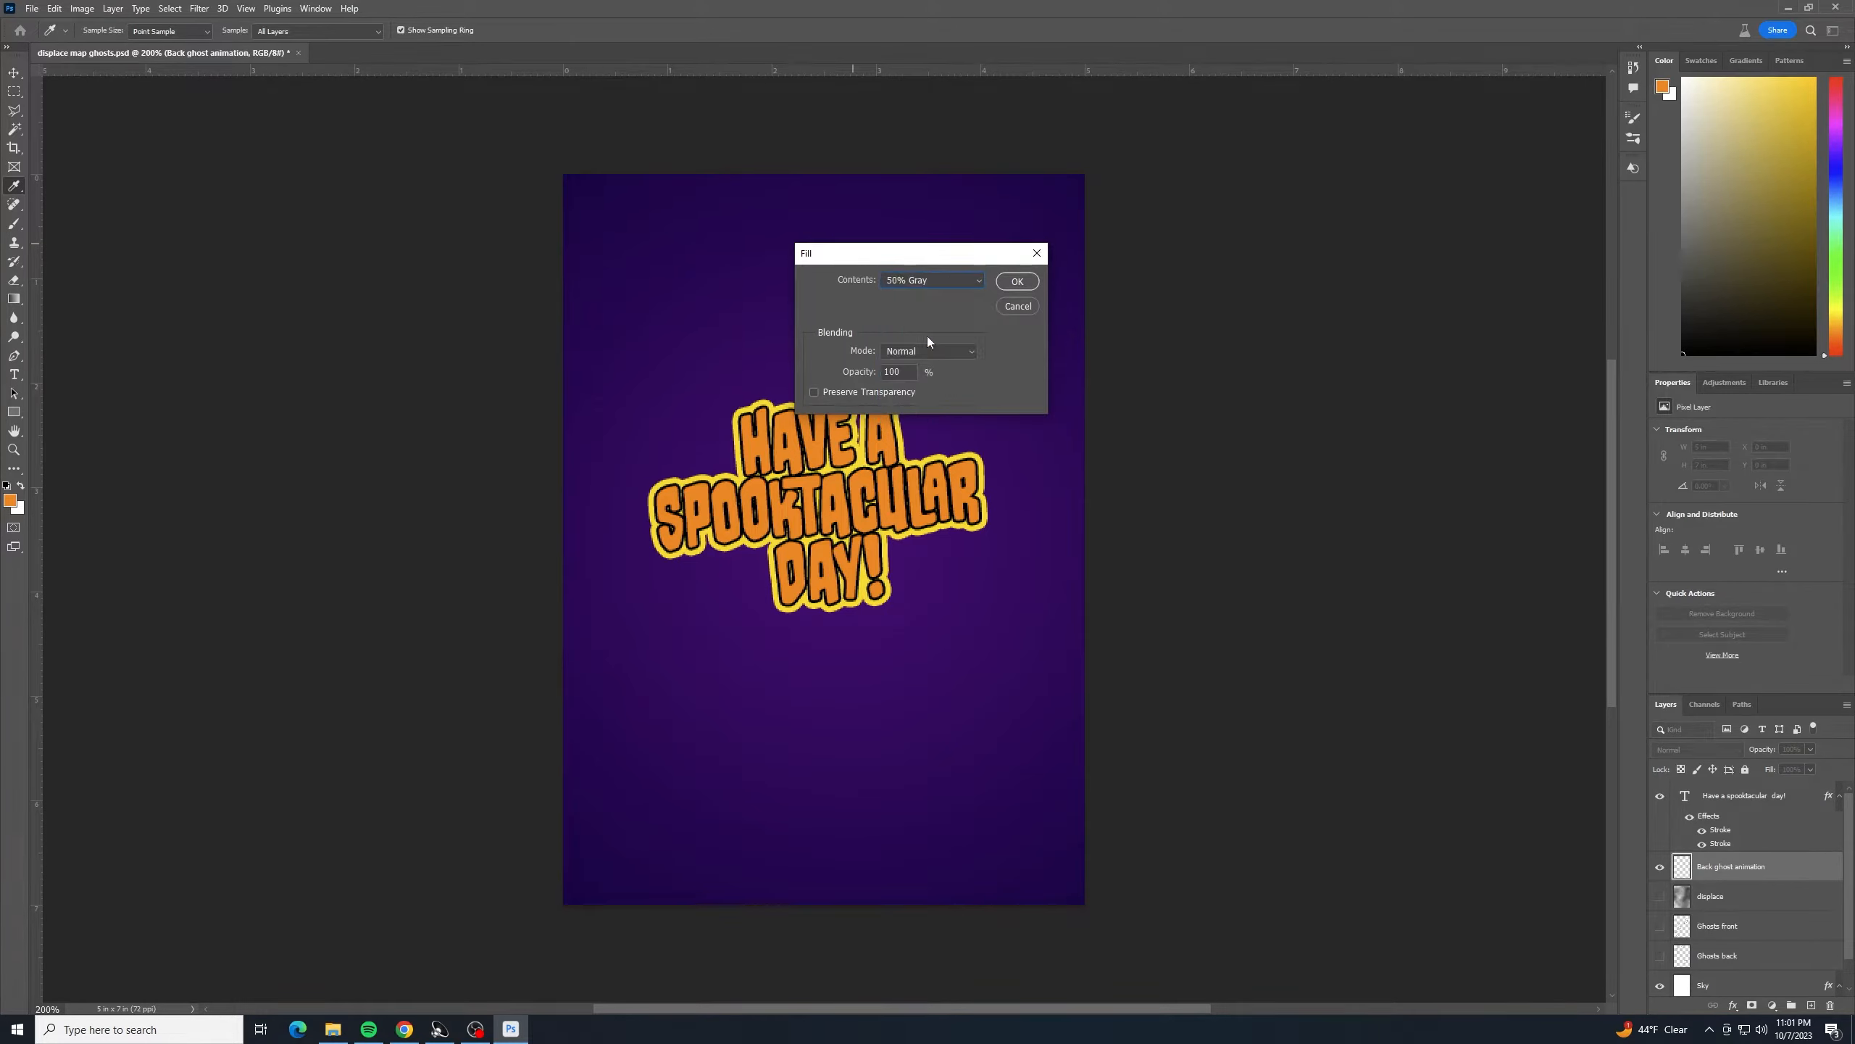
pyautogui.click(1008, 284)
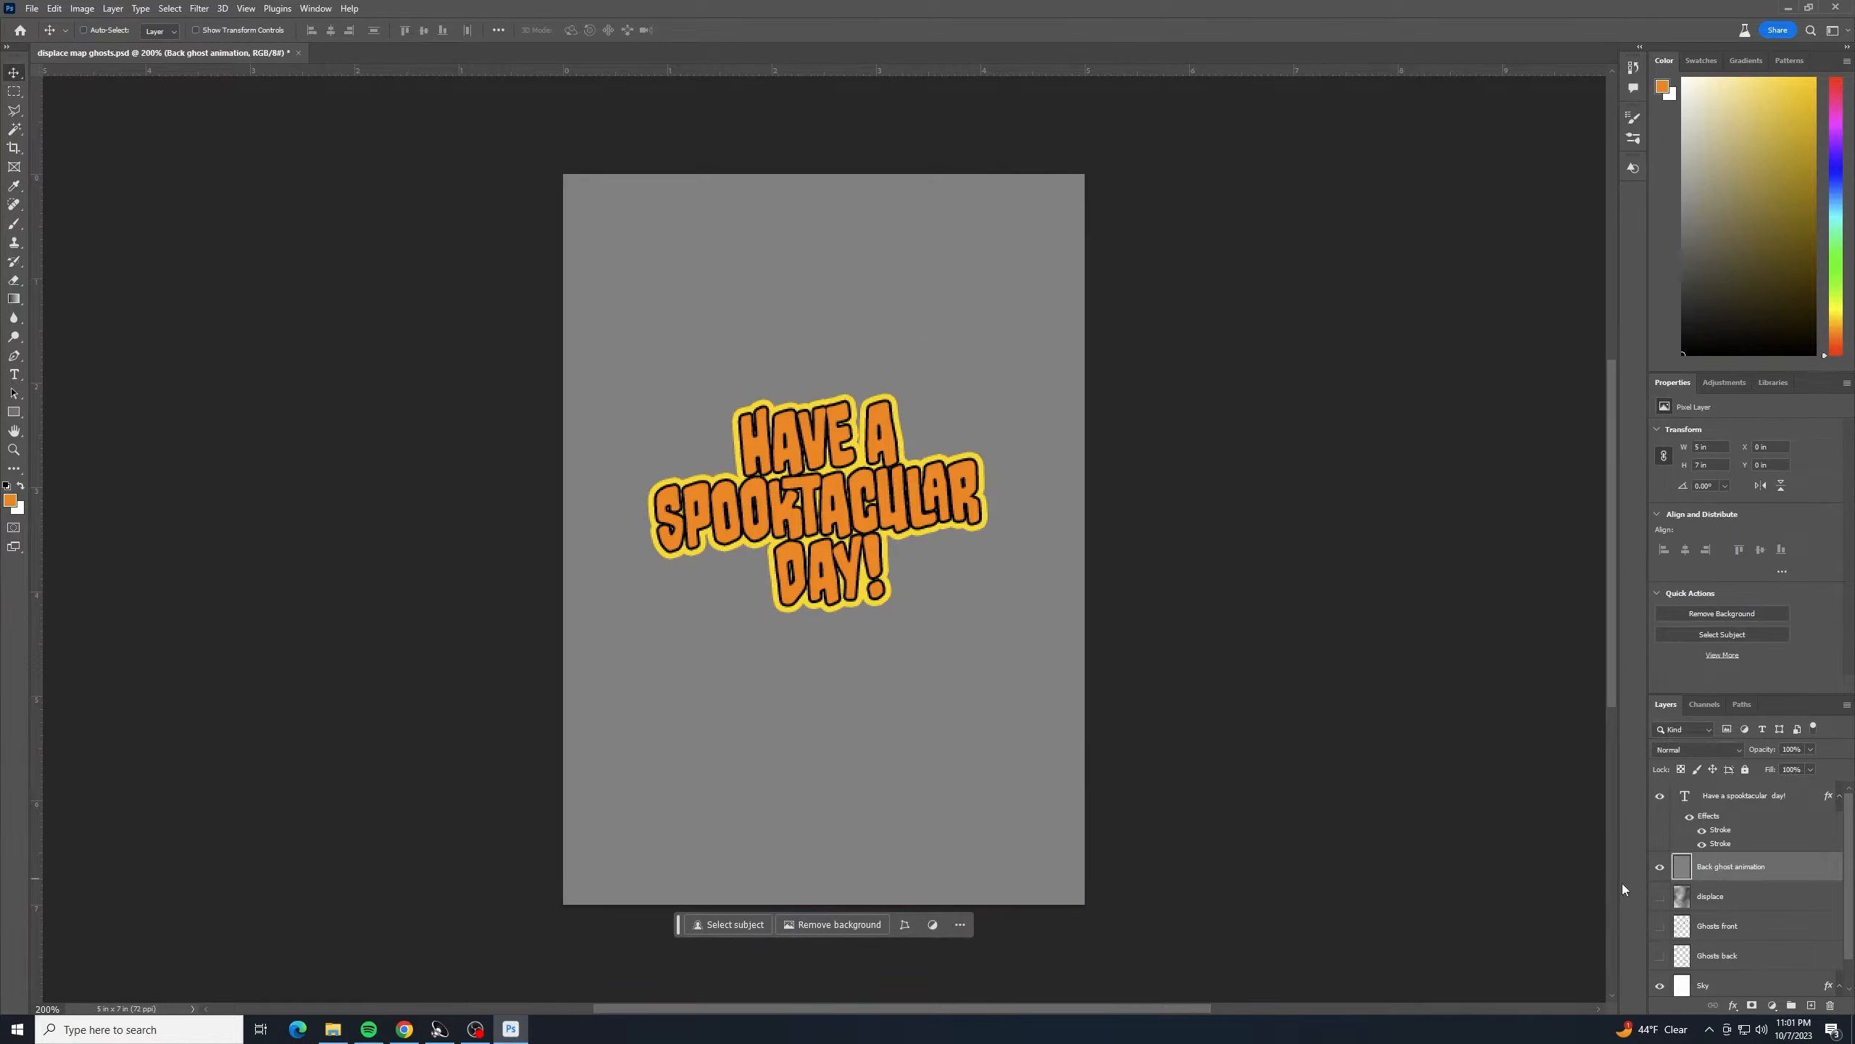
# - Set the Back ghost animation layer's fill opacity to 0% and add a pattern overlay using the "ghost back" pattern
pyautogui.doubleClick(1807, 874)
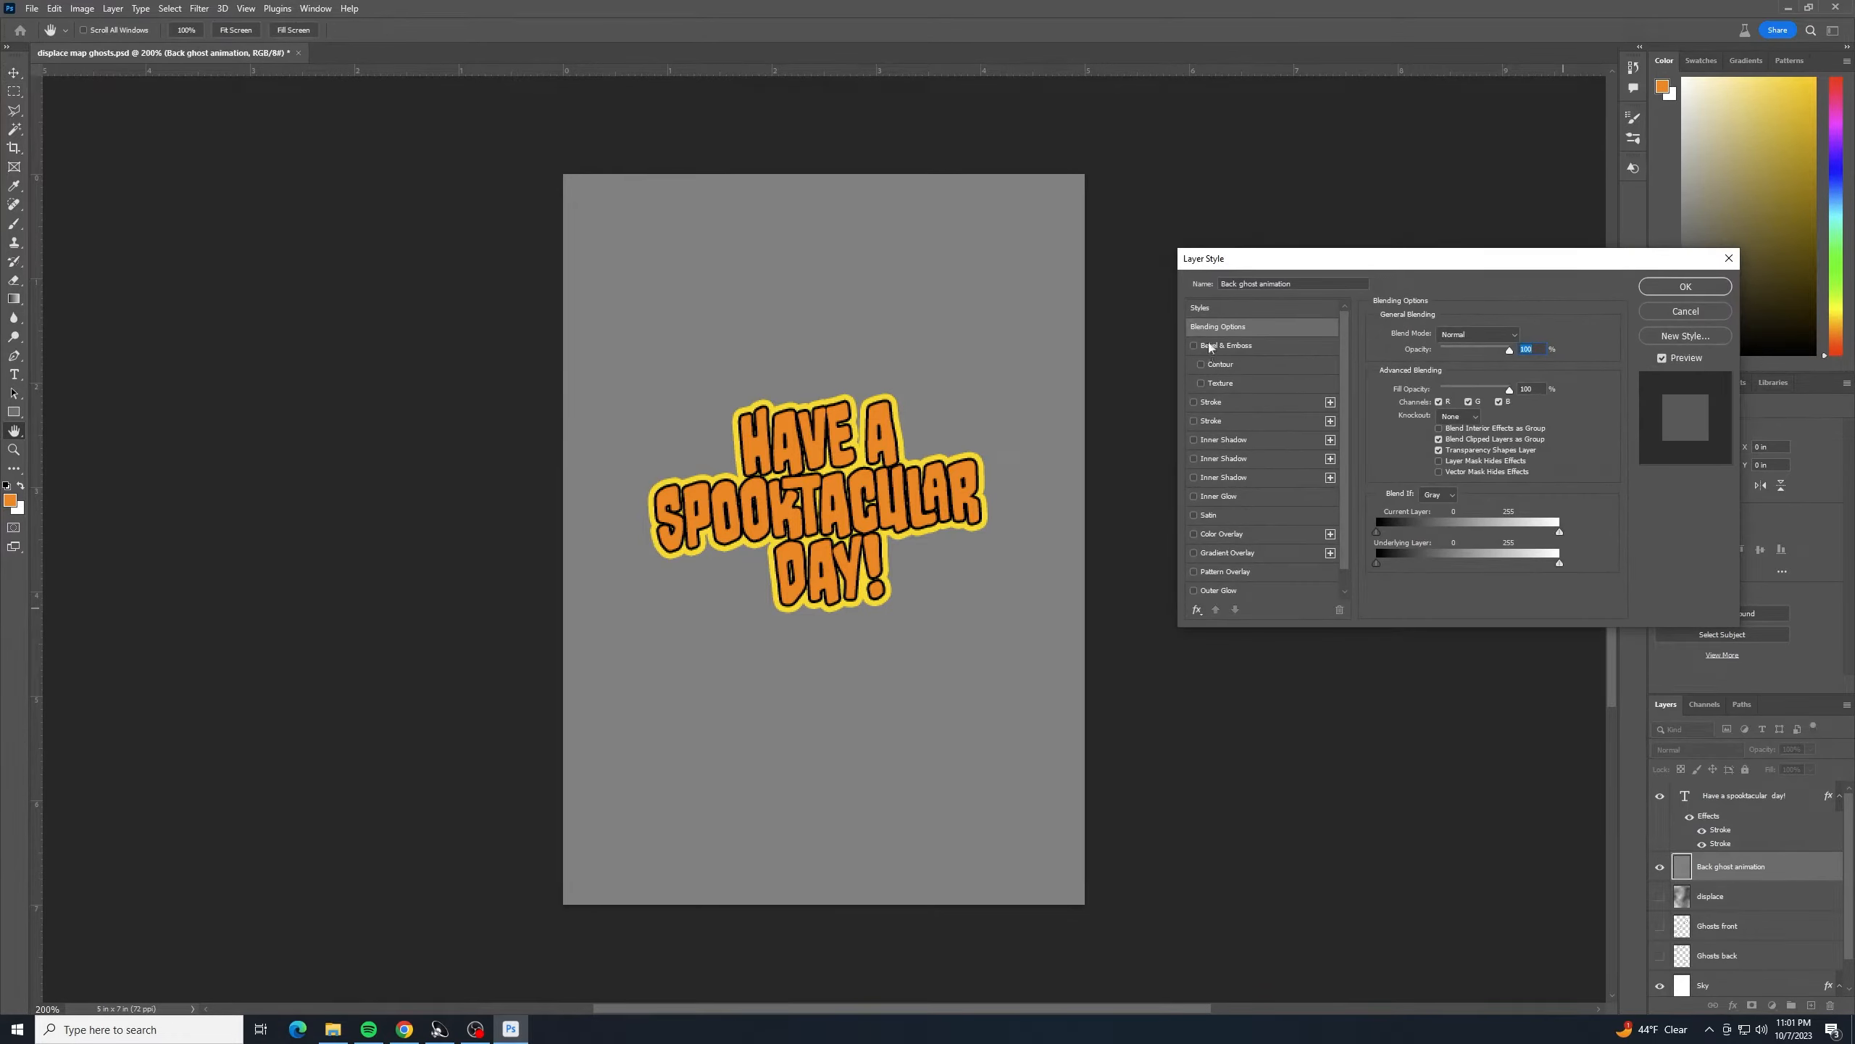
pyautogui.click(1263, 327)
pyautogui.moveTo(1511, 395); pyautogui.dragTo(1388, 380)
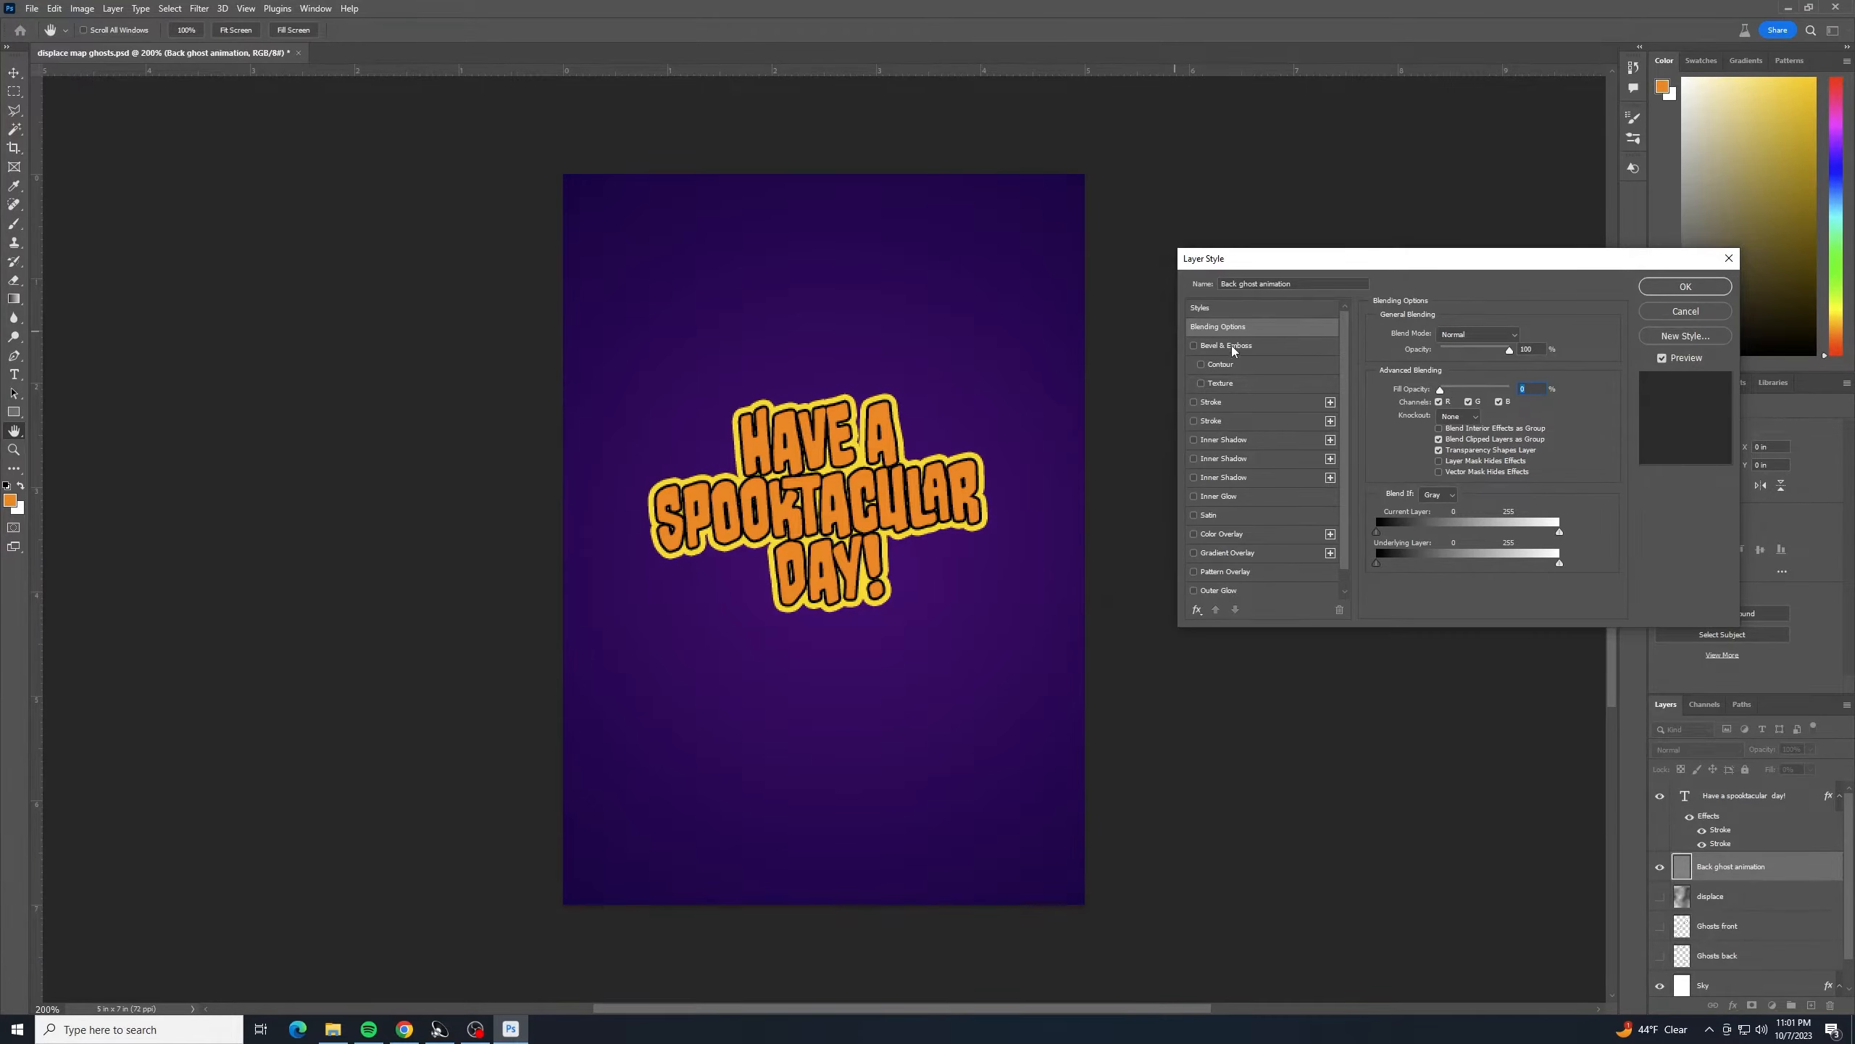
pyautogui.click(1239, 573)
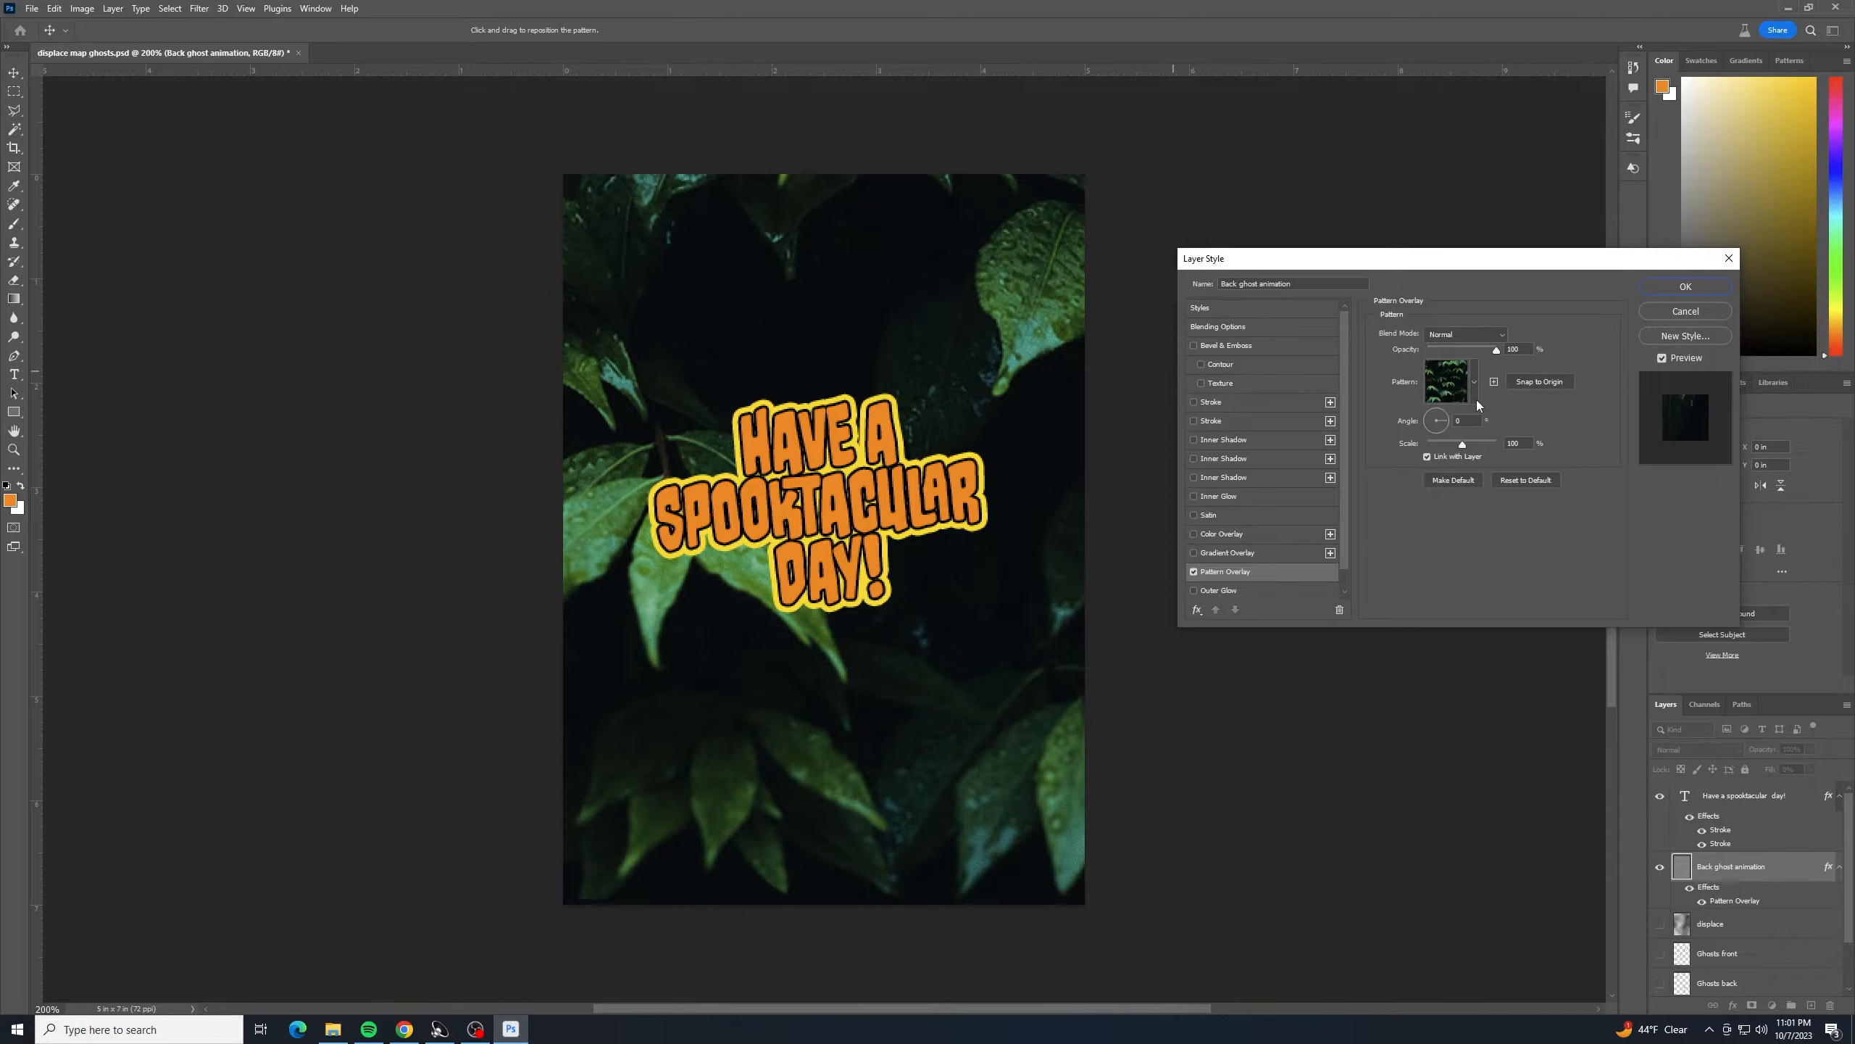
pyautogui.click(1475, 395)
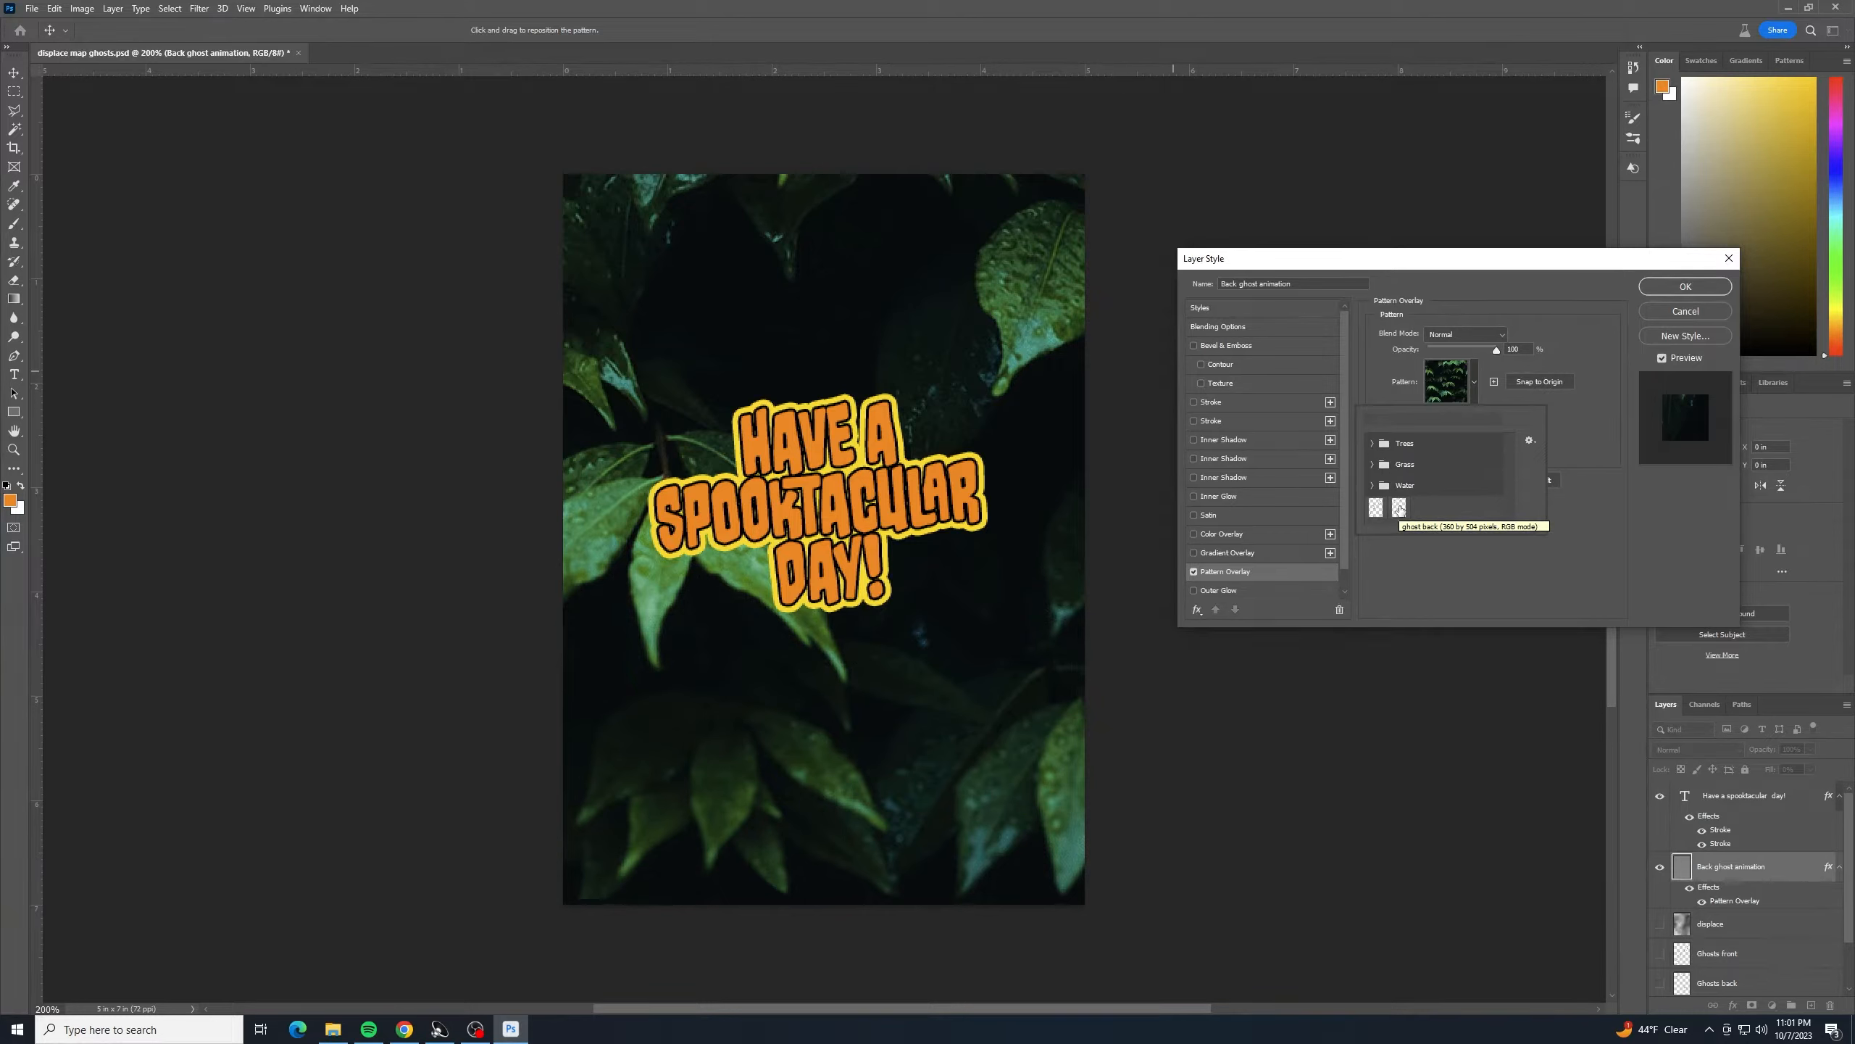
pyautogui.click(1399, 507)
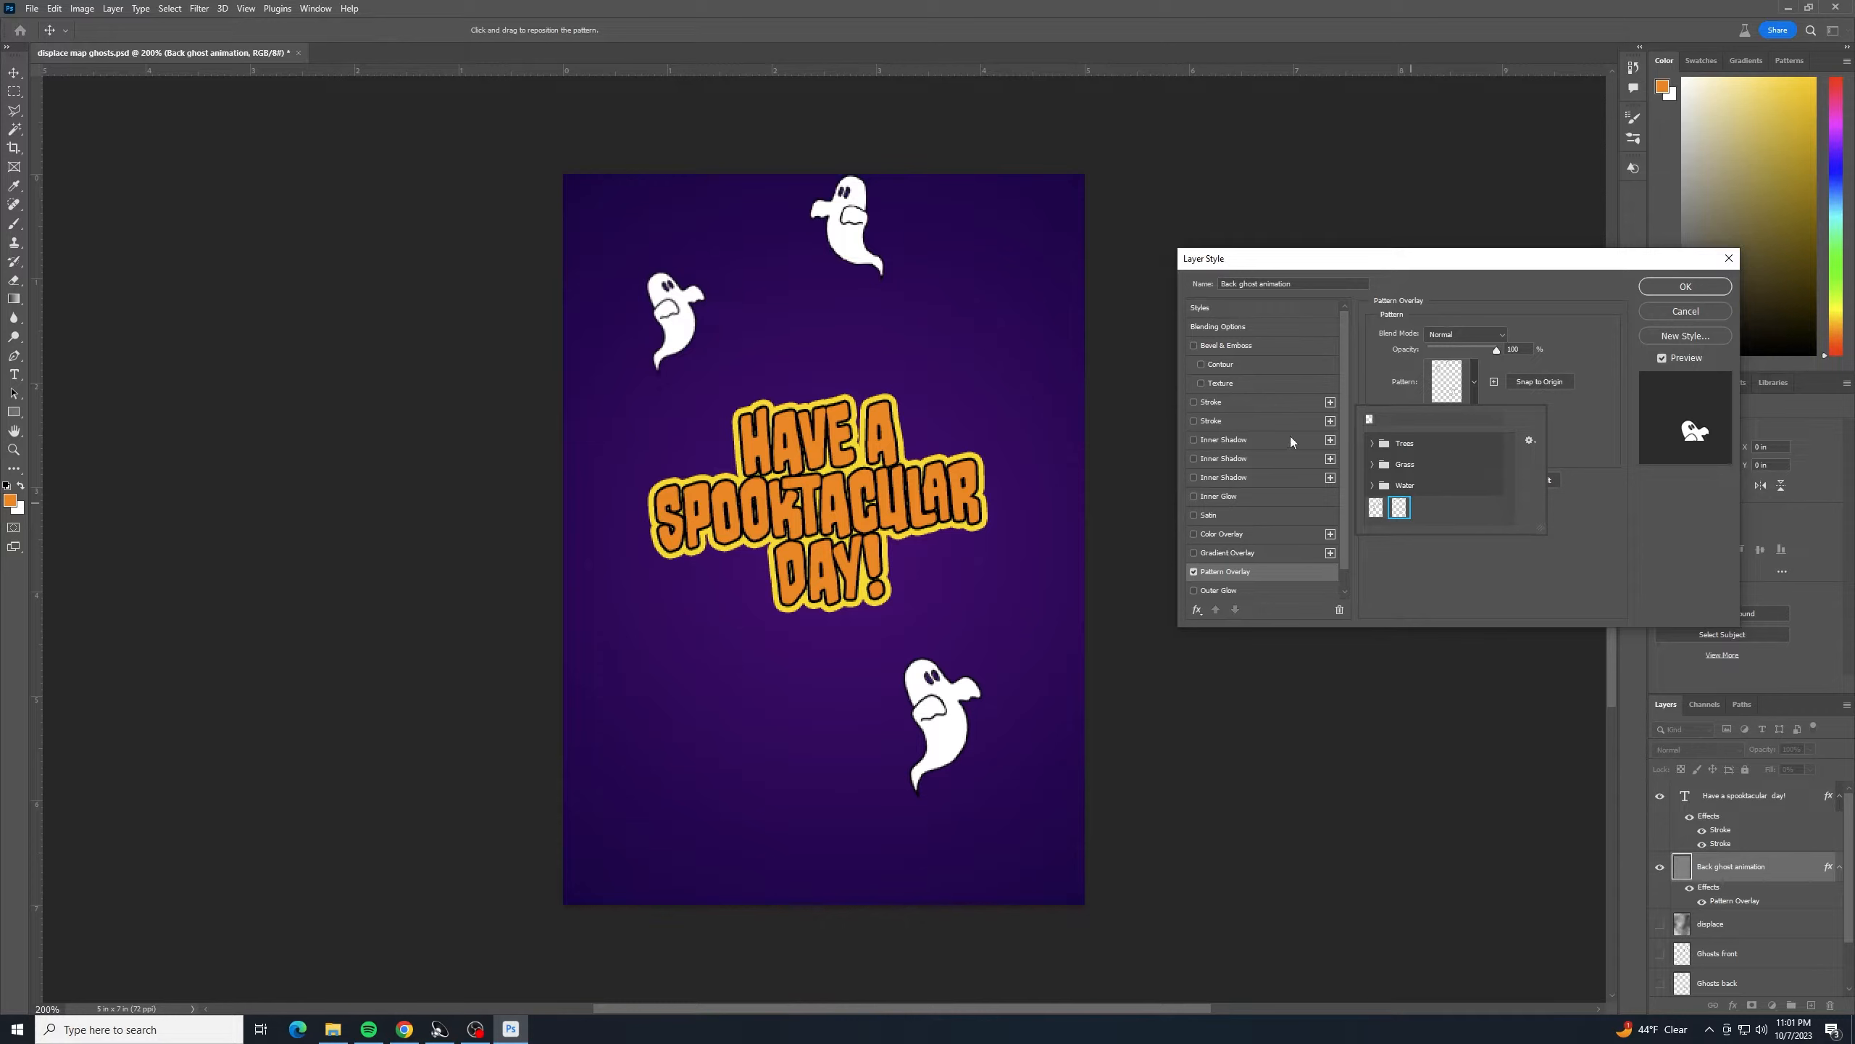
# - Set the opacity of the ghost back pattern overlay to 20% and apply the layer style
pyautogui.click(1566, 600)
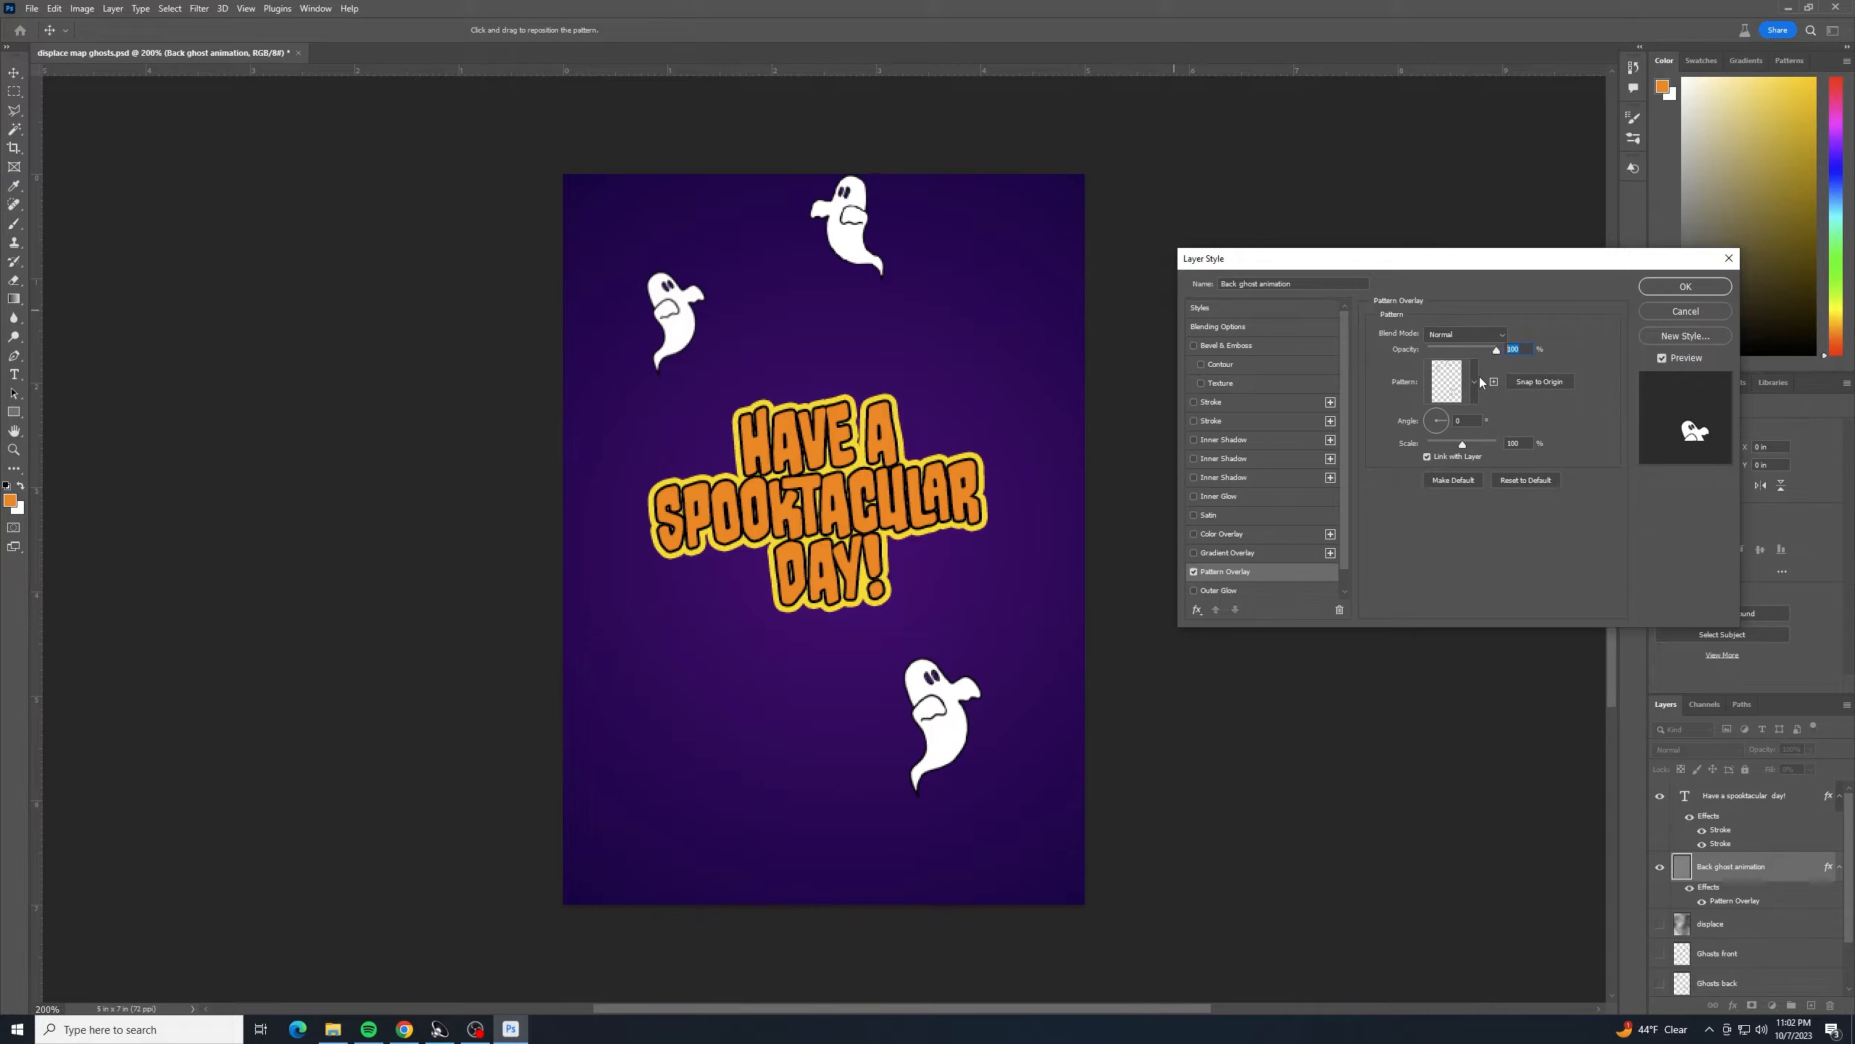
pyautogui.write('30')
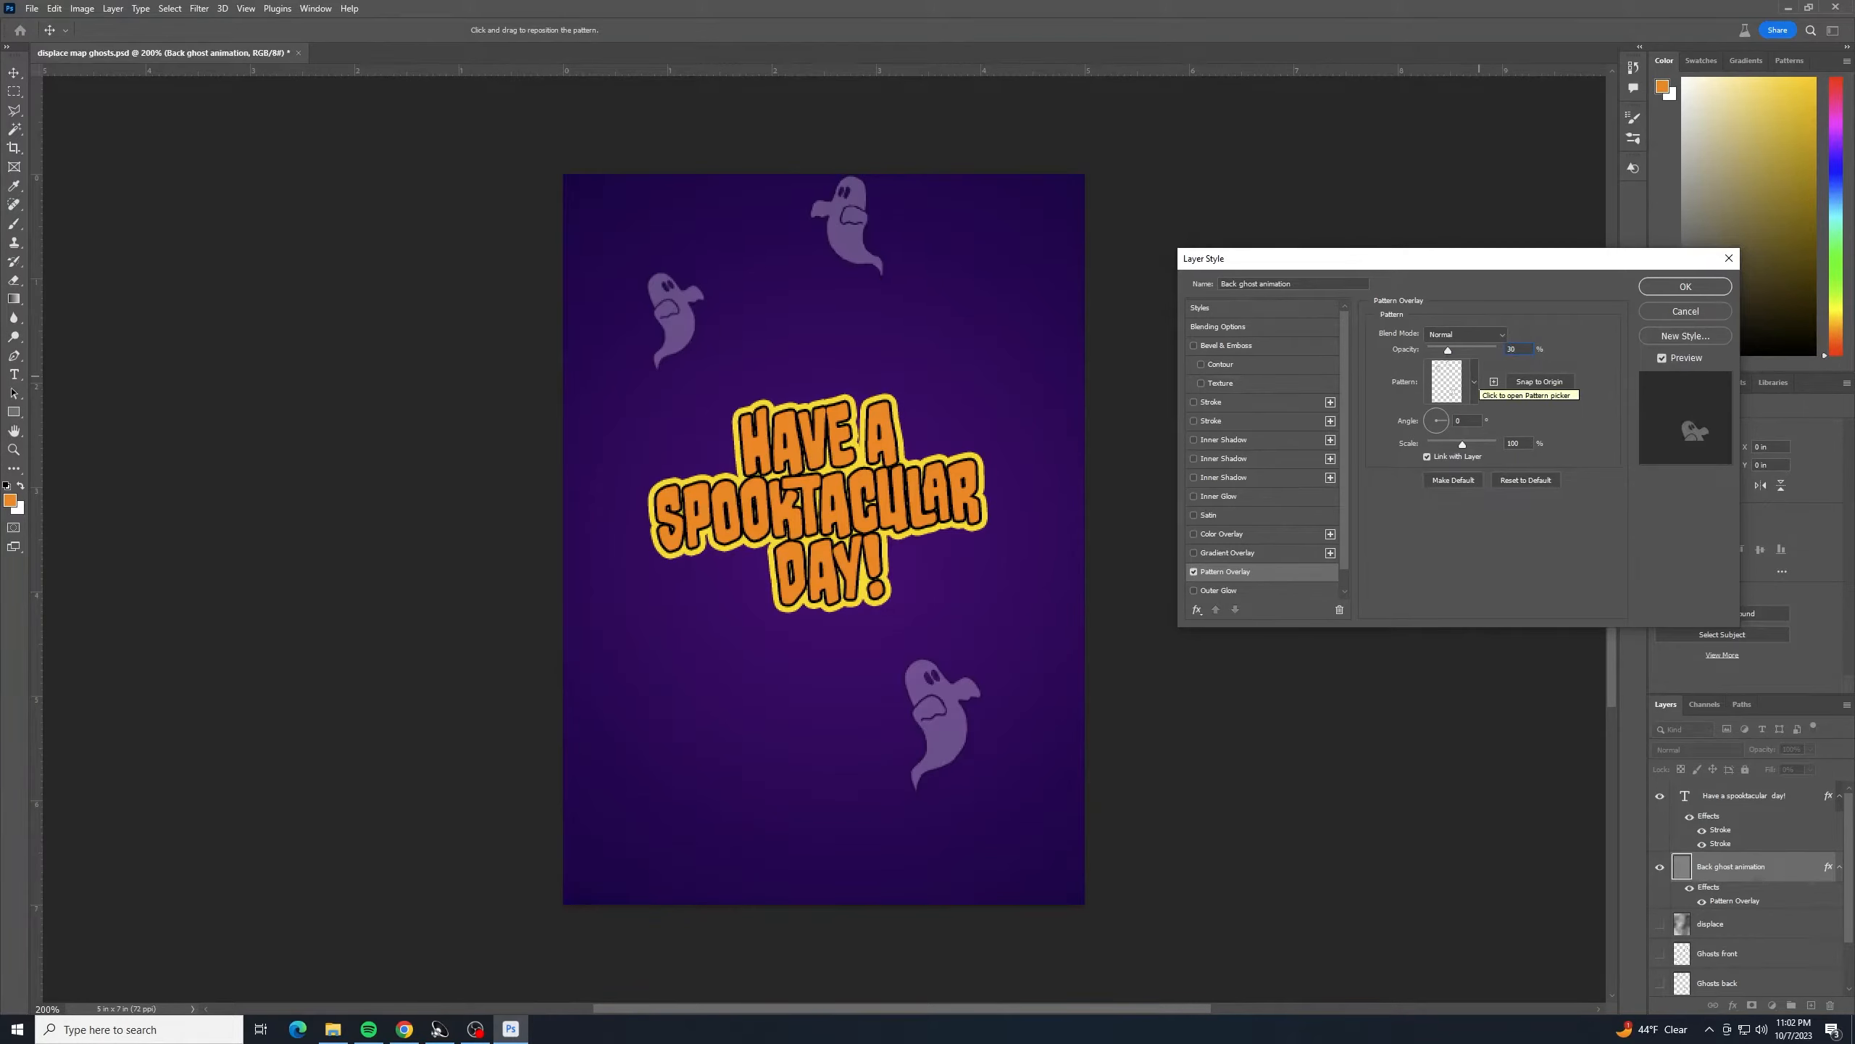
pyautogui.write('20')
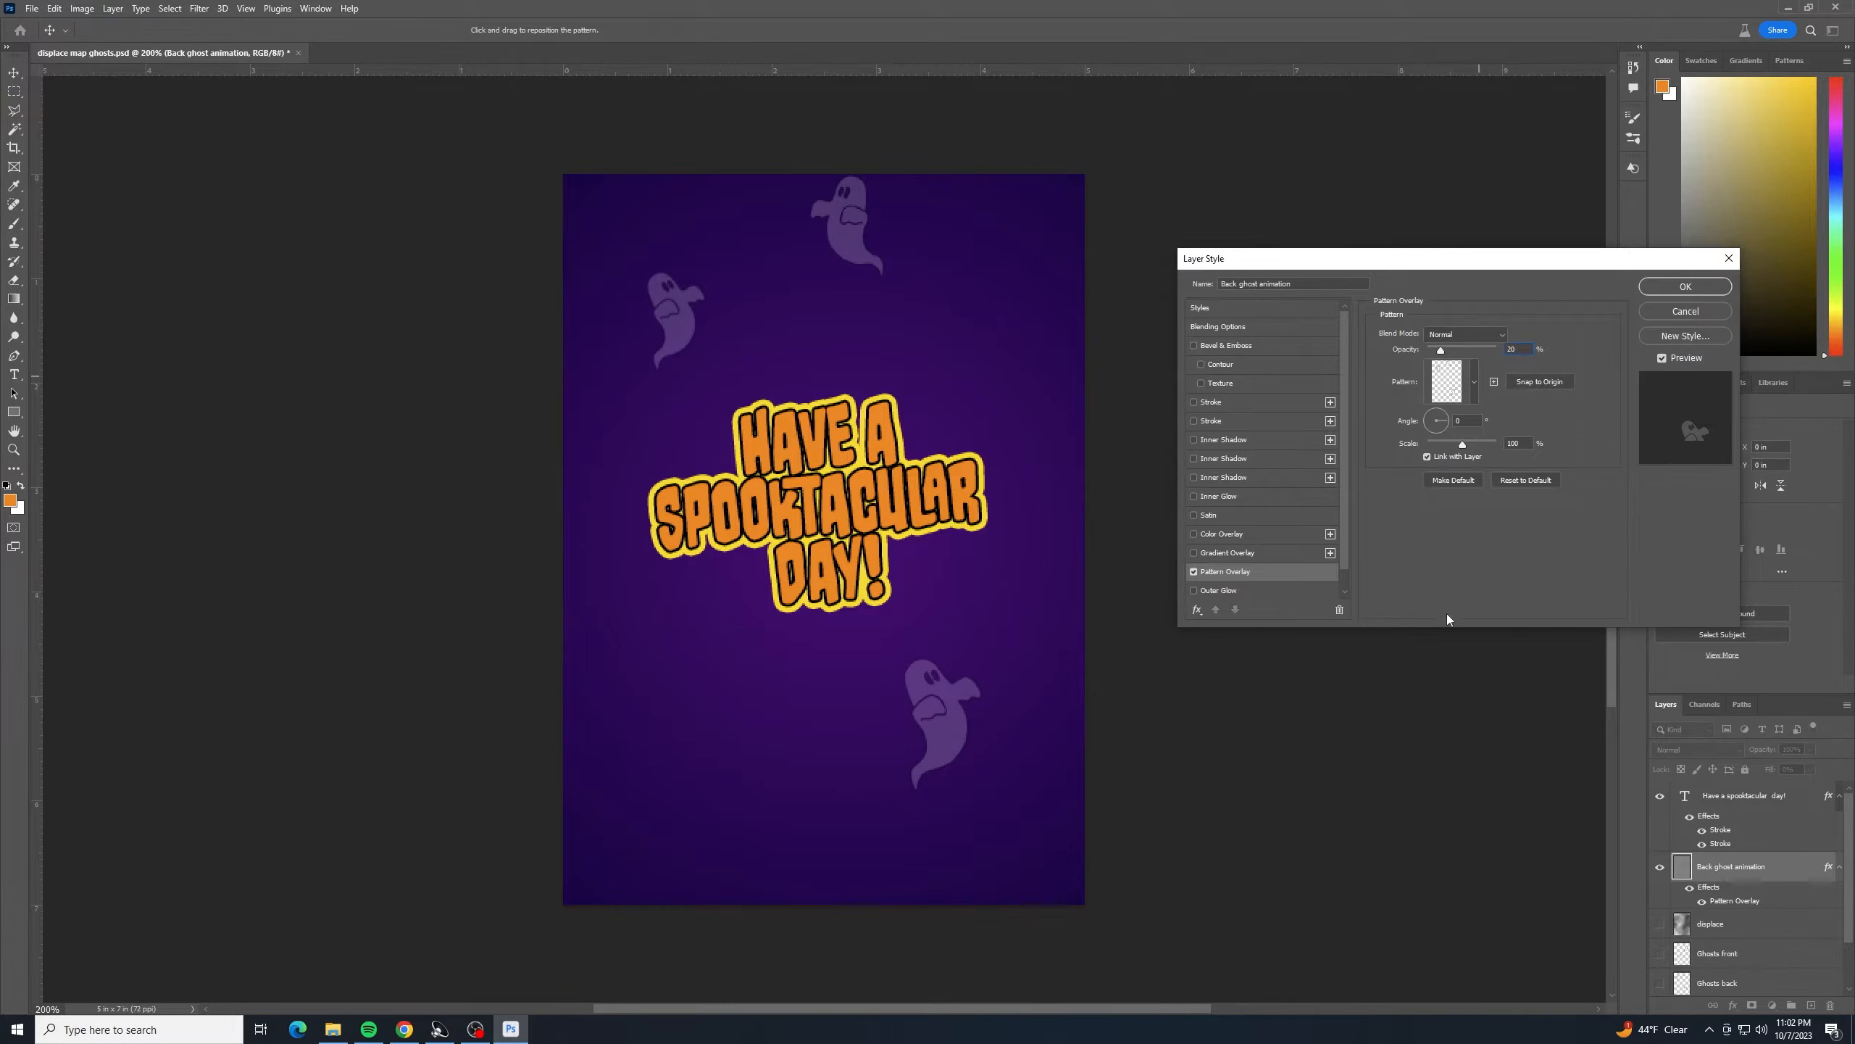
pyautogui.click(1685, 287)
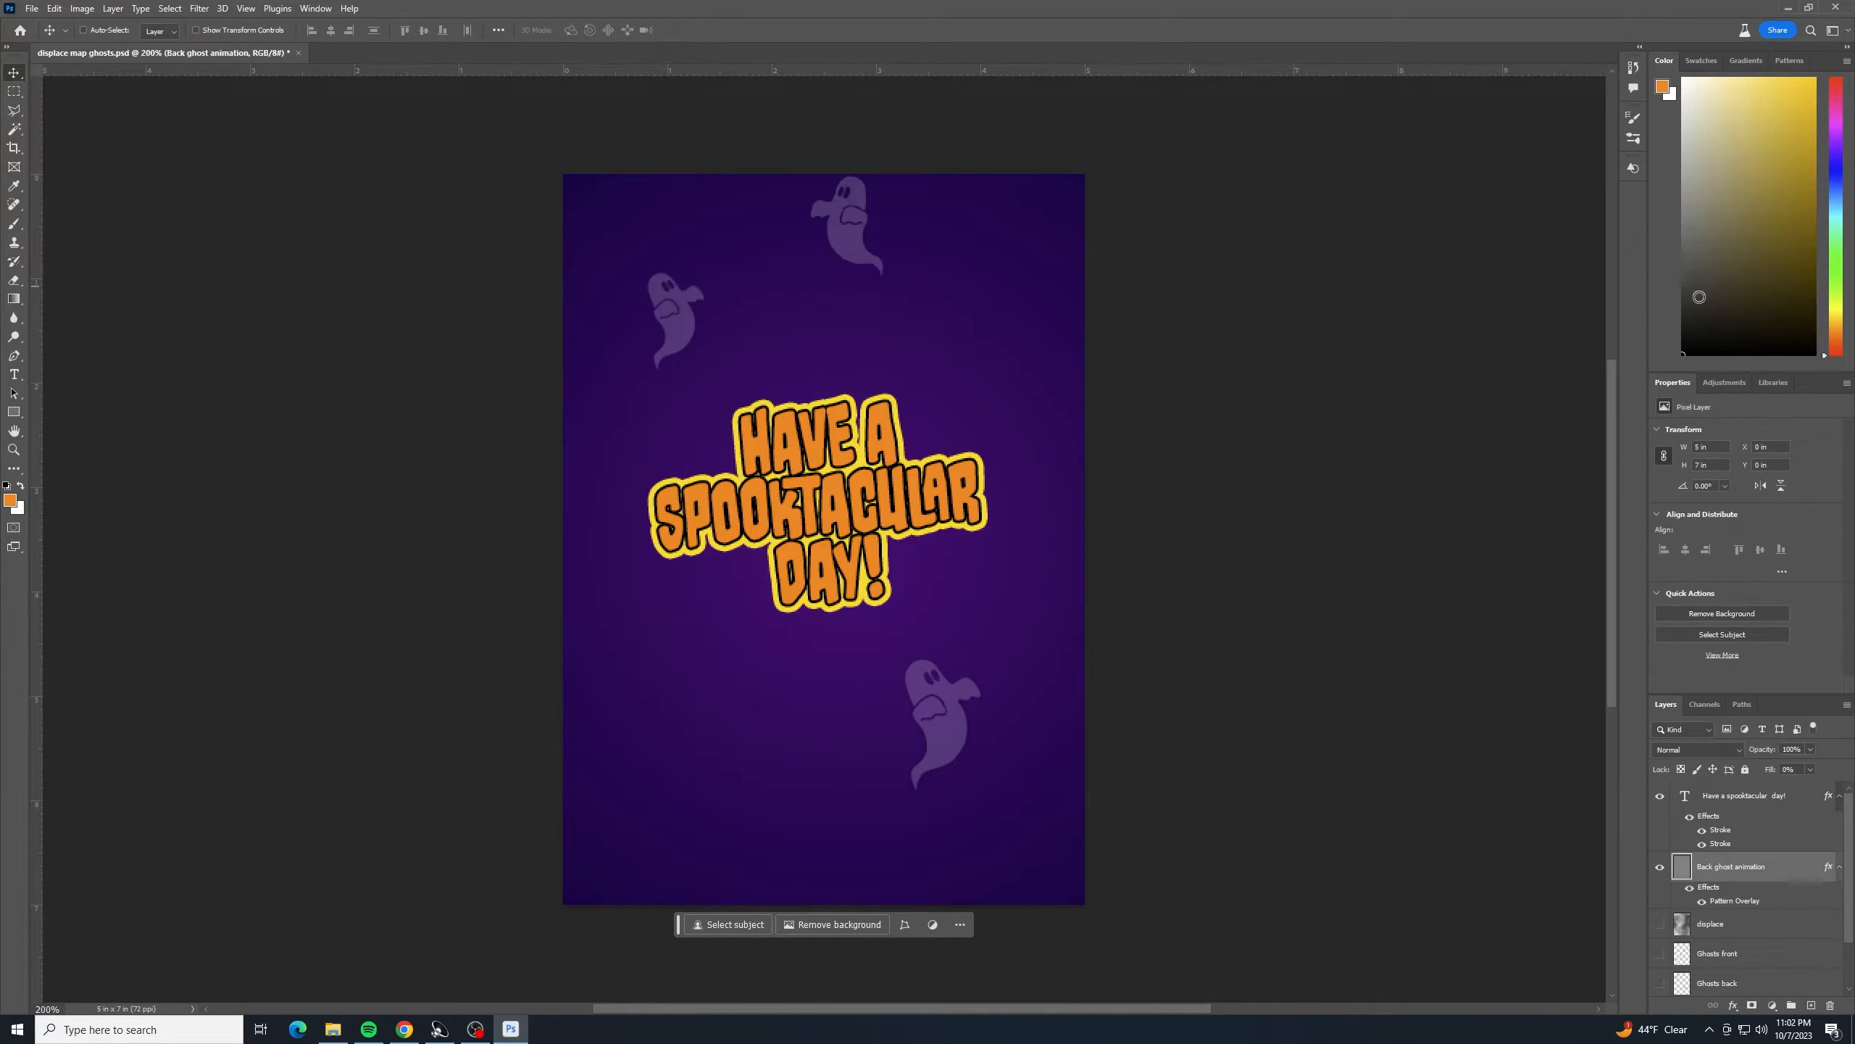
# - Create a new layer above the text layer and name it "Front ghost animation"
pyautogui.click(1760, 795)
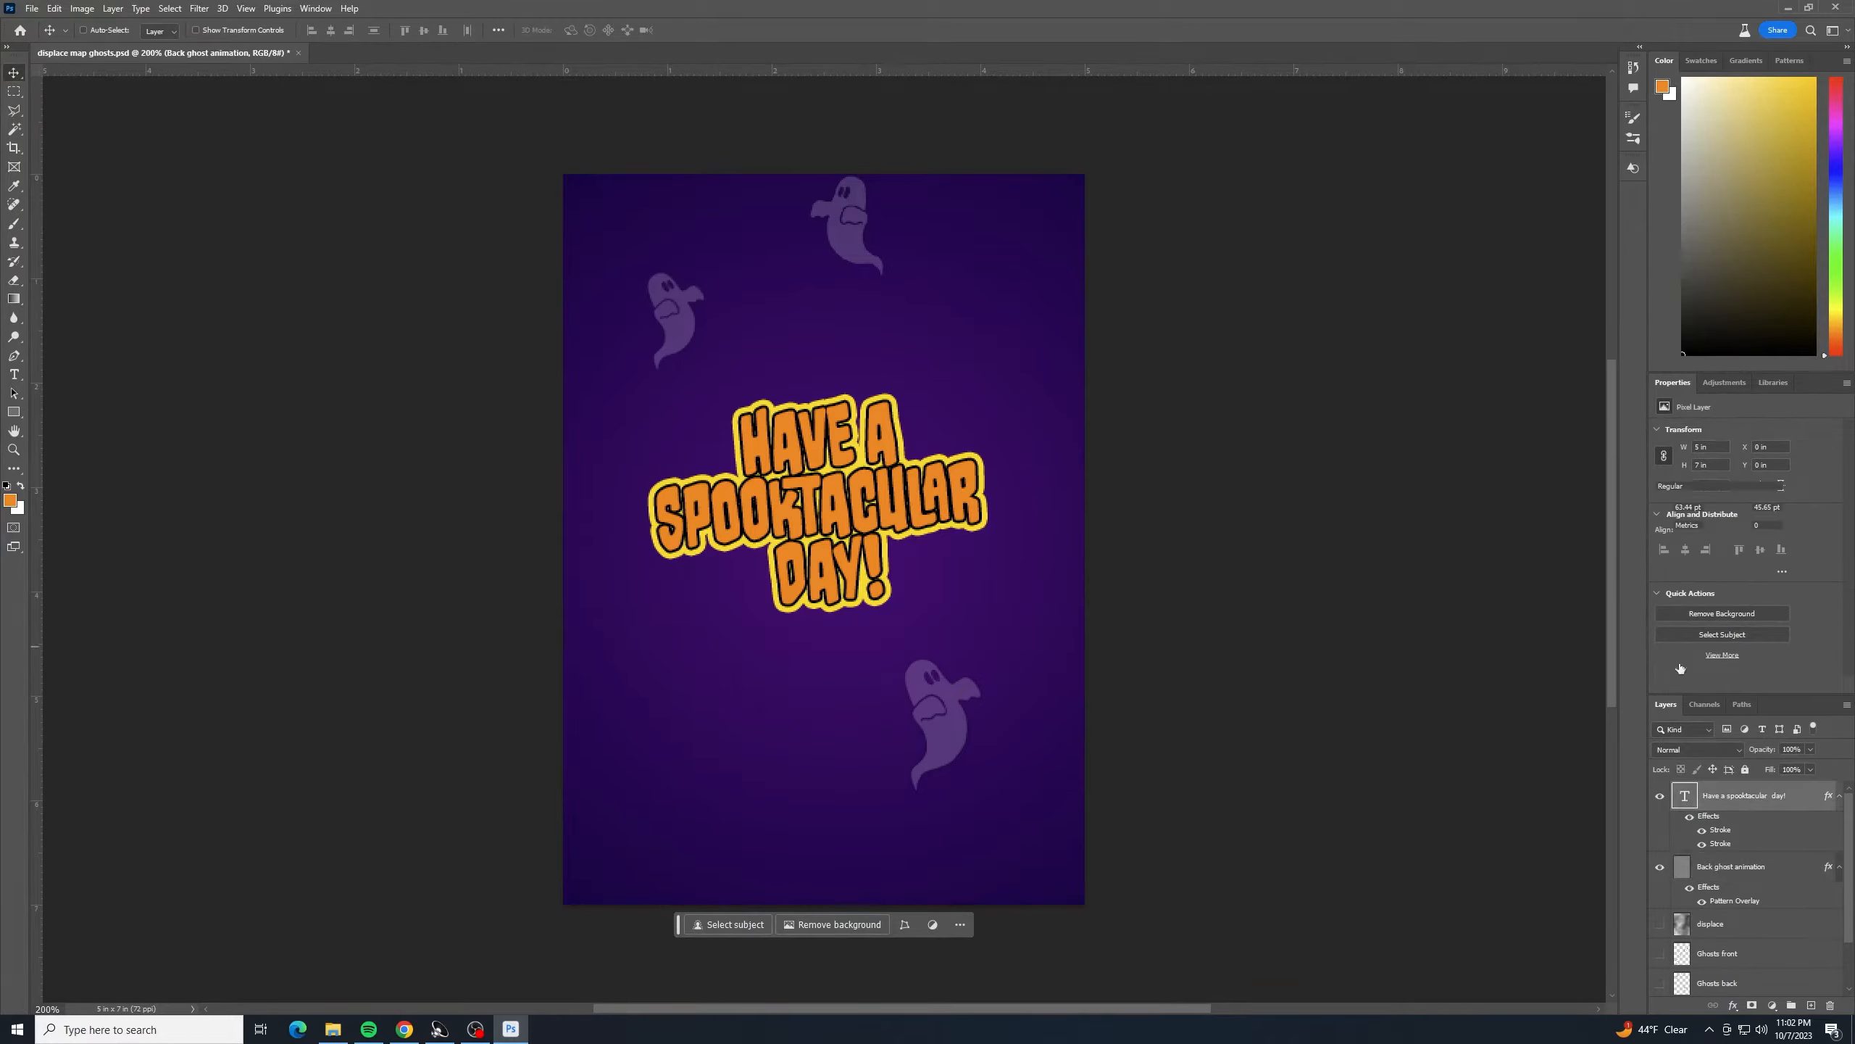
pyautogui.click(1812, 1005)
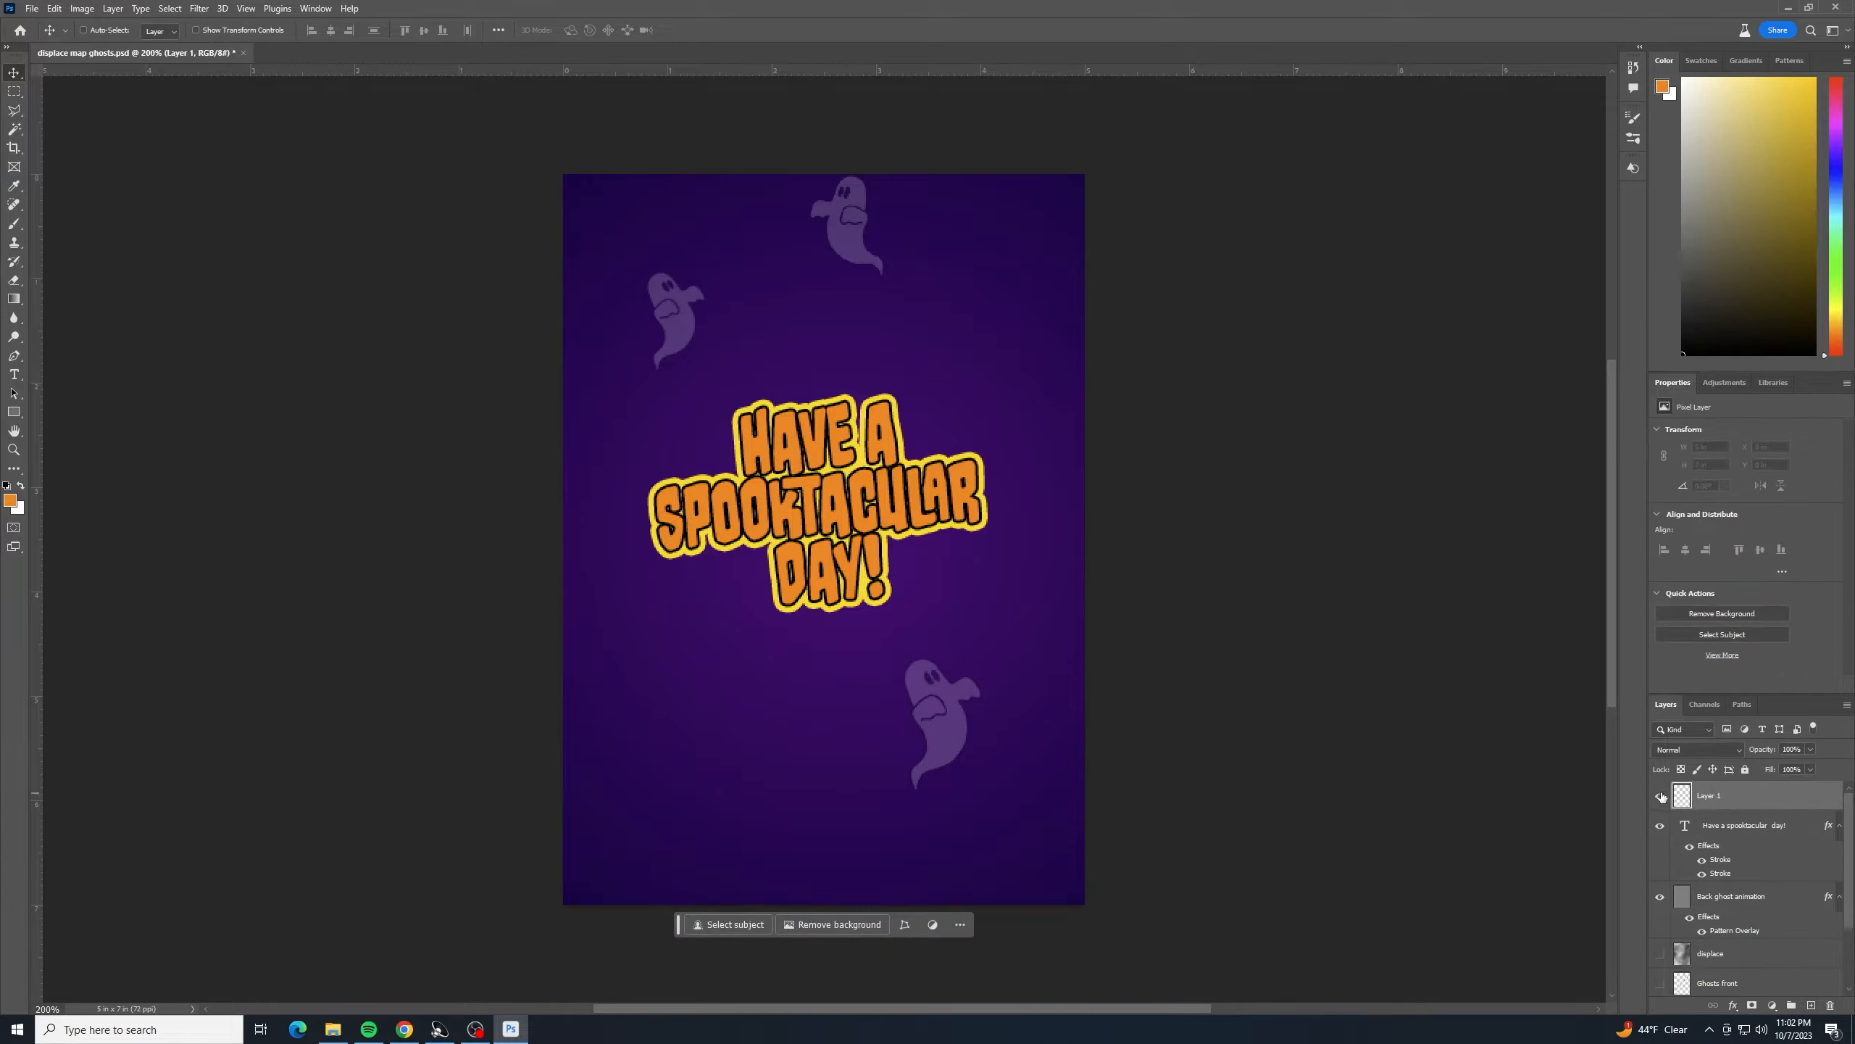
pyautogui.doubleClick(1711, 797)
pyautogui.write('Front ghost animationm')
pyautogui.press('BackSpace')
pyautogui.press('BackSpace')
pyautogui.click(1794, 789)
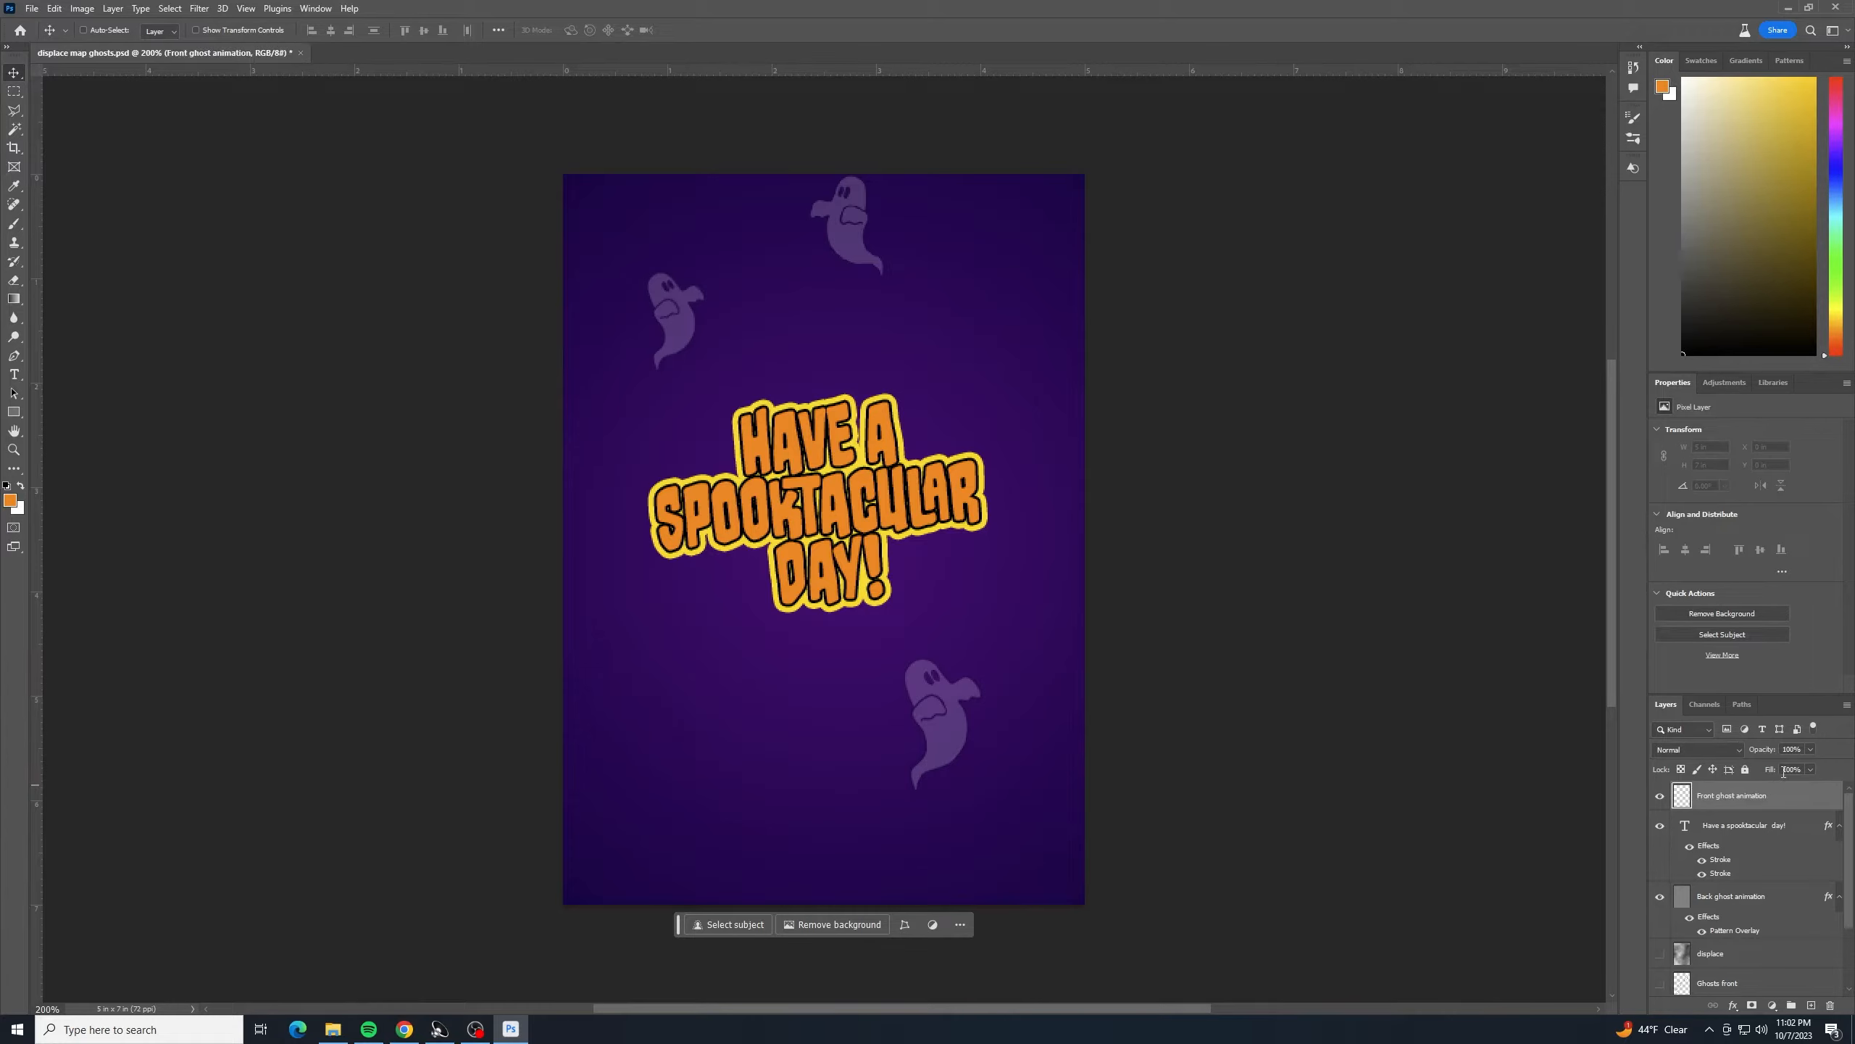
# - Fill the Front ghost animation layer with 50% gray and set its fill opacity to 0%
pyautogui.hotkey('shift', 'F5')
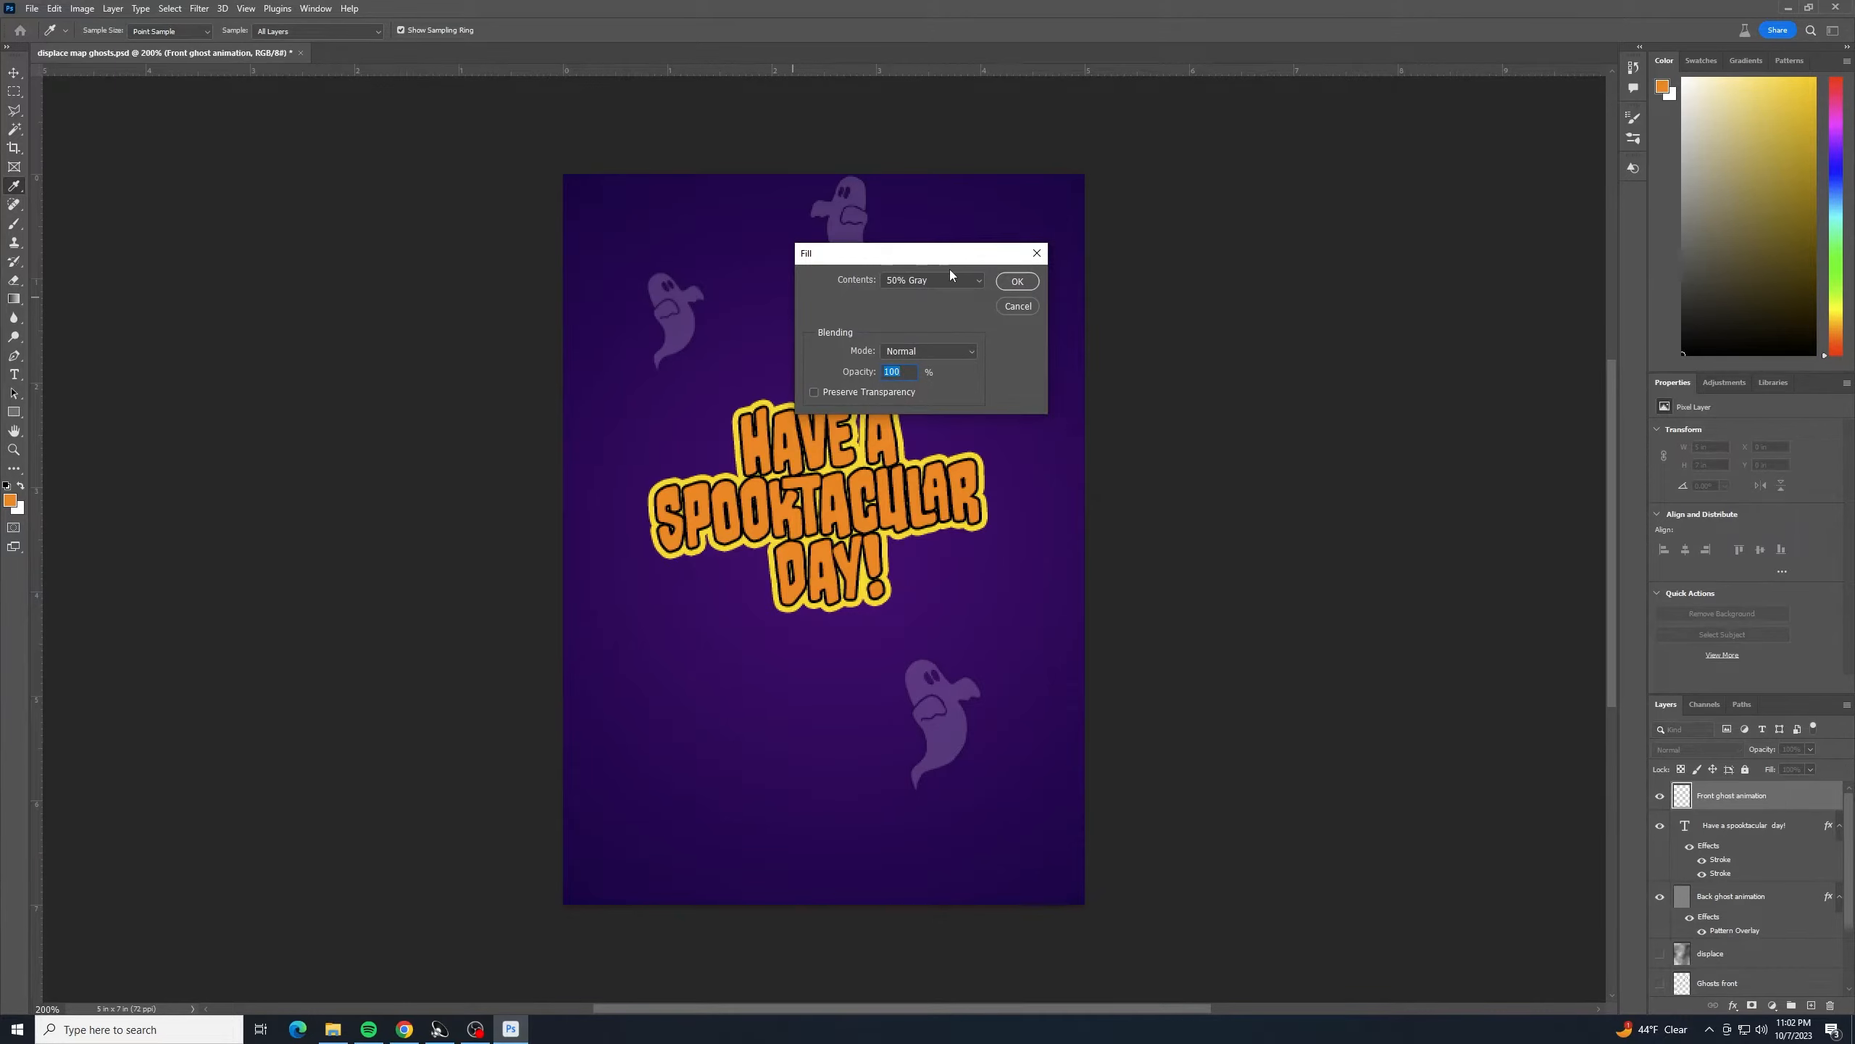
pyautogui.click(1017, 281)
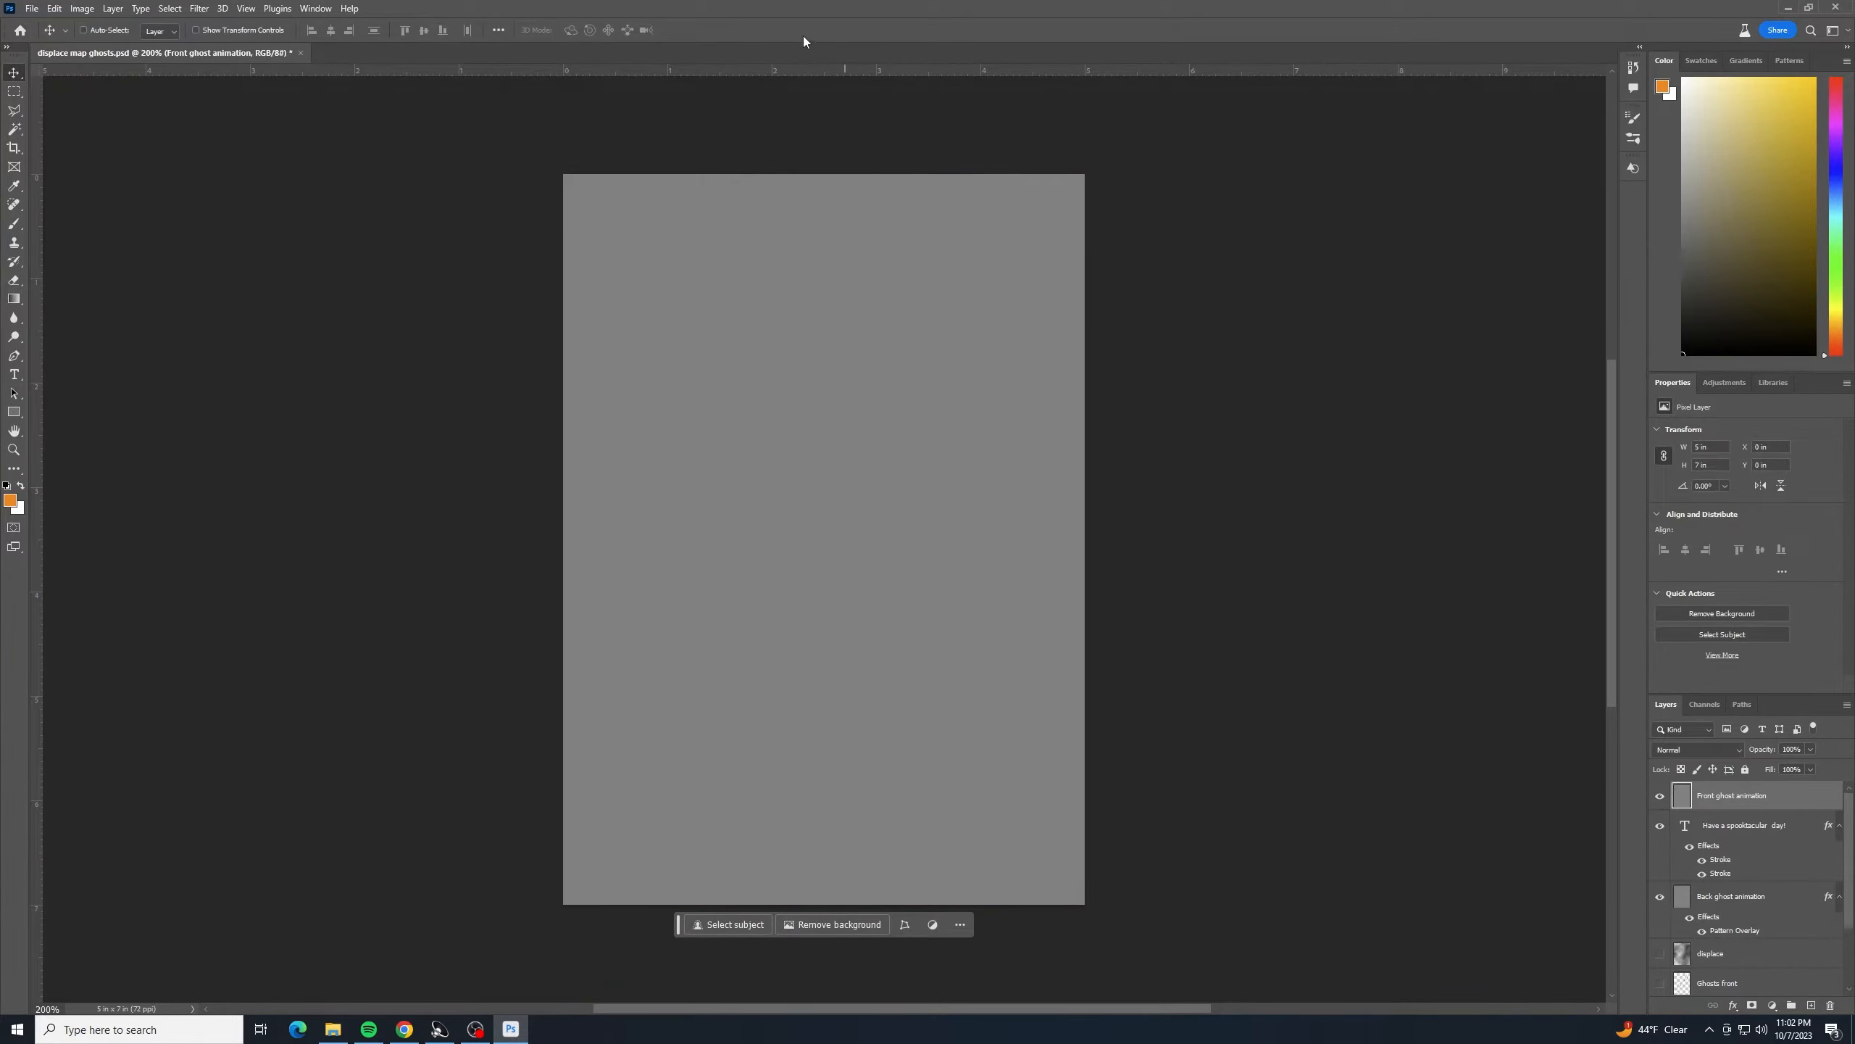
pyautogui.doubleClick(1787, 804)
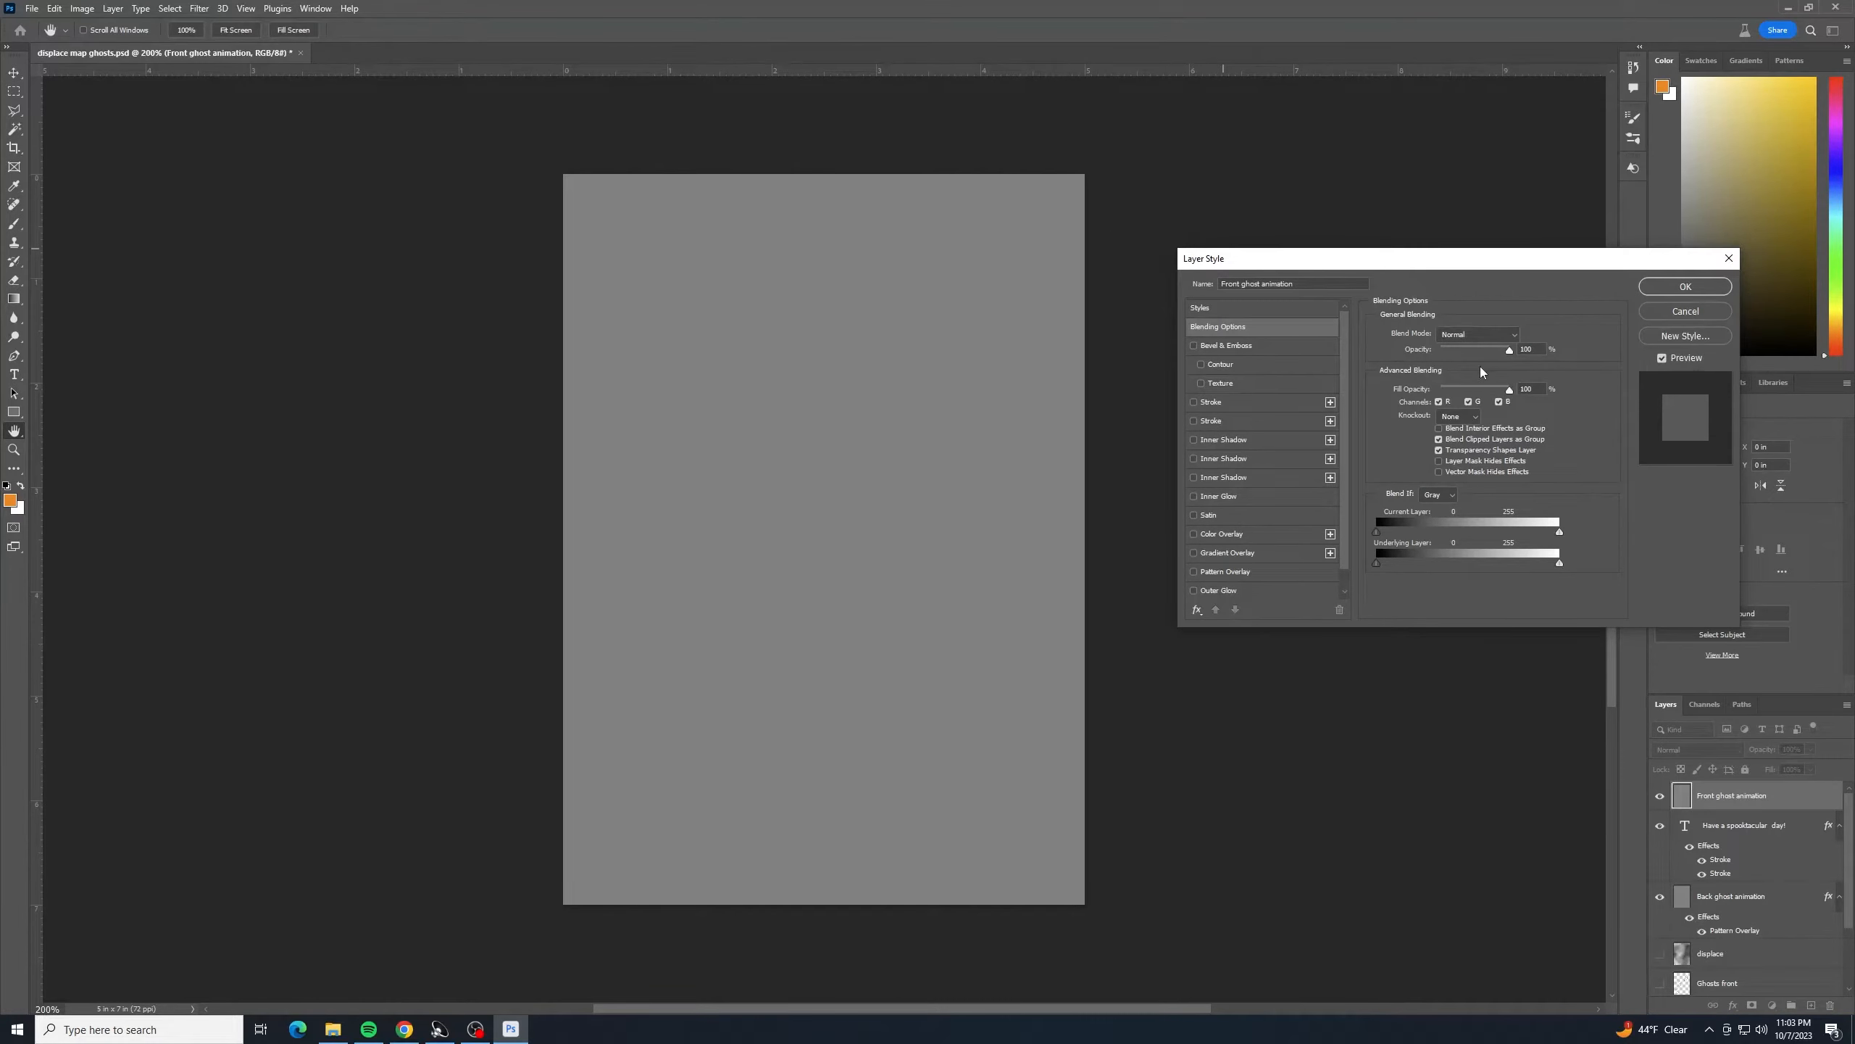
pyautogui.moveTo(1511, 392); pyautogui.dragTo(1372, 388)
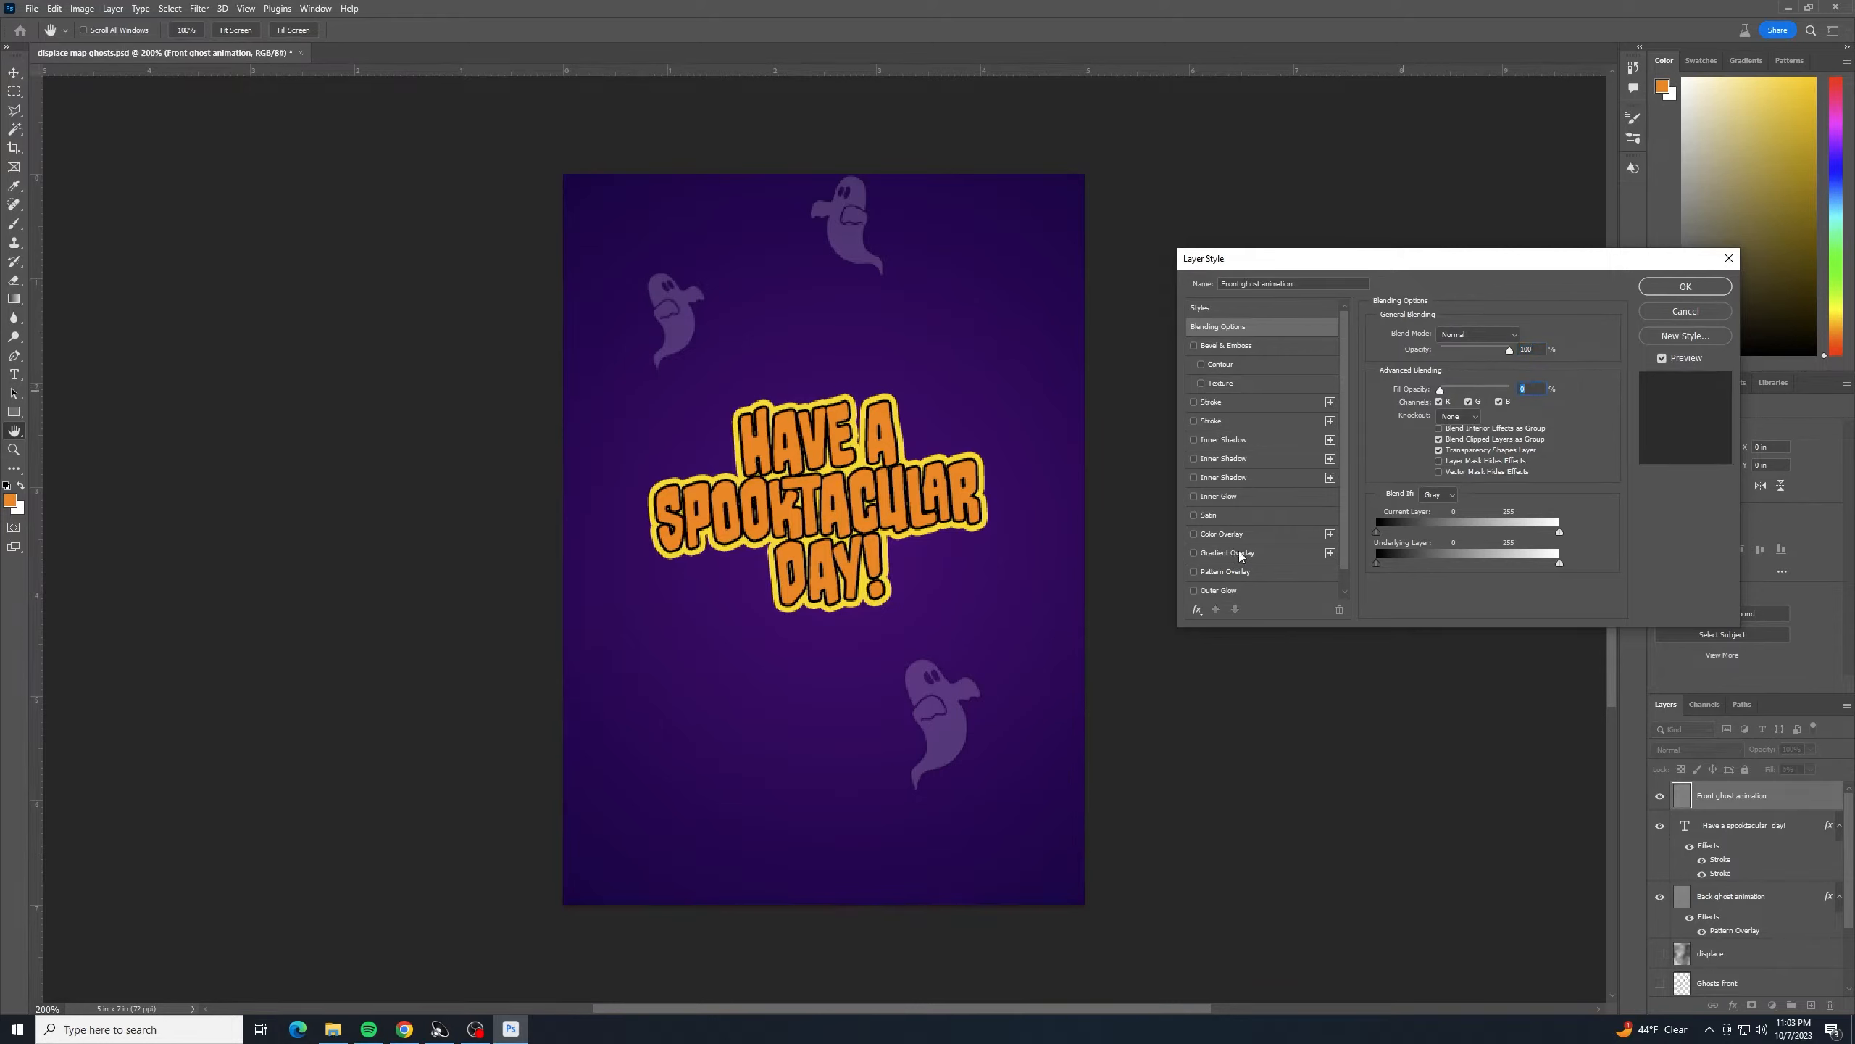
# - Add a pattern overlay to the Front ghost animation layer using the pattern with the large front ghosts
pyautogui.click(1250, 572)
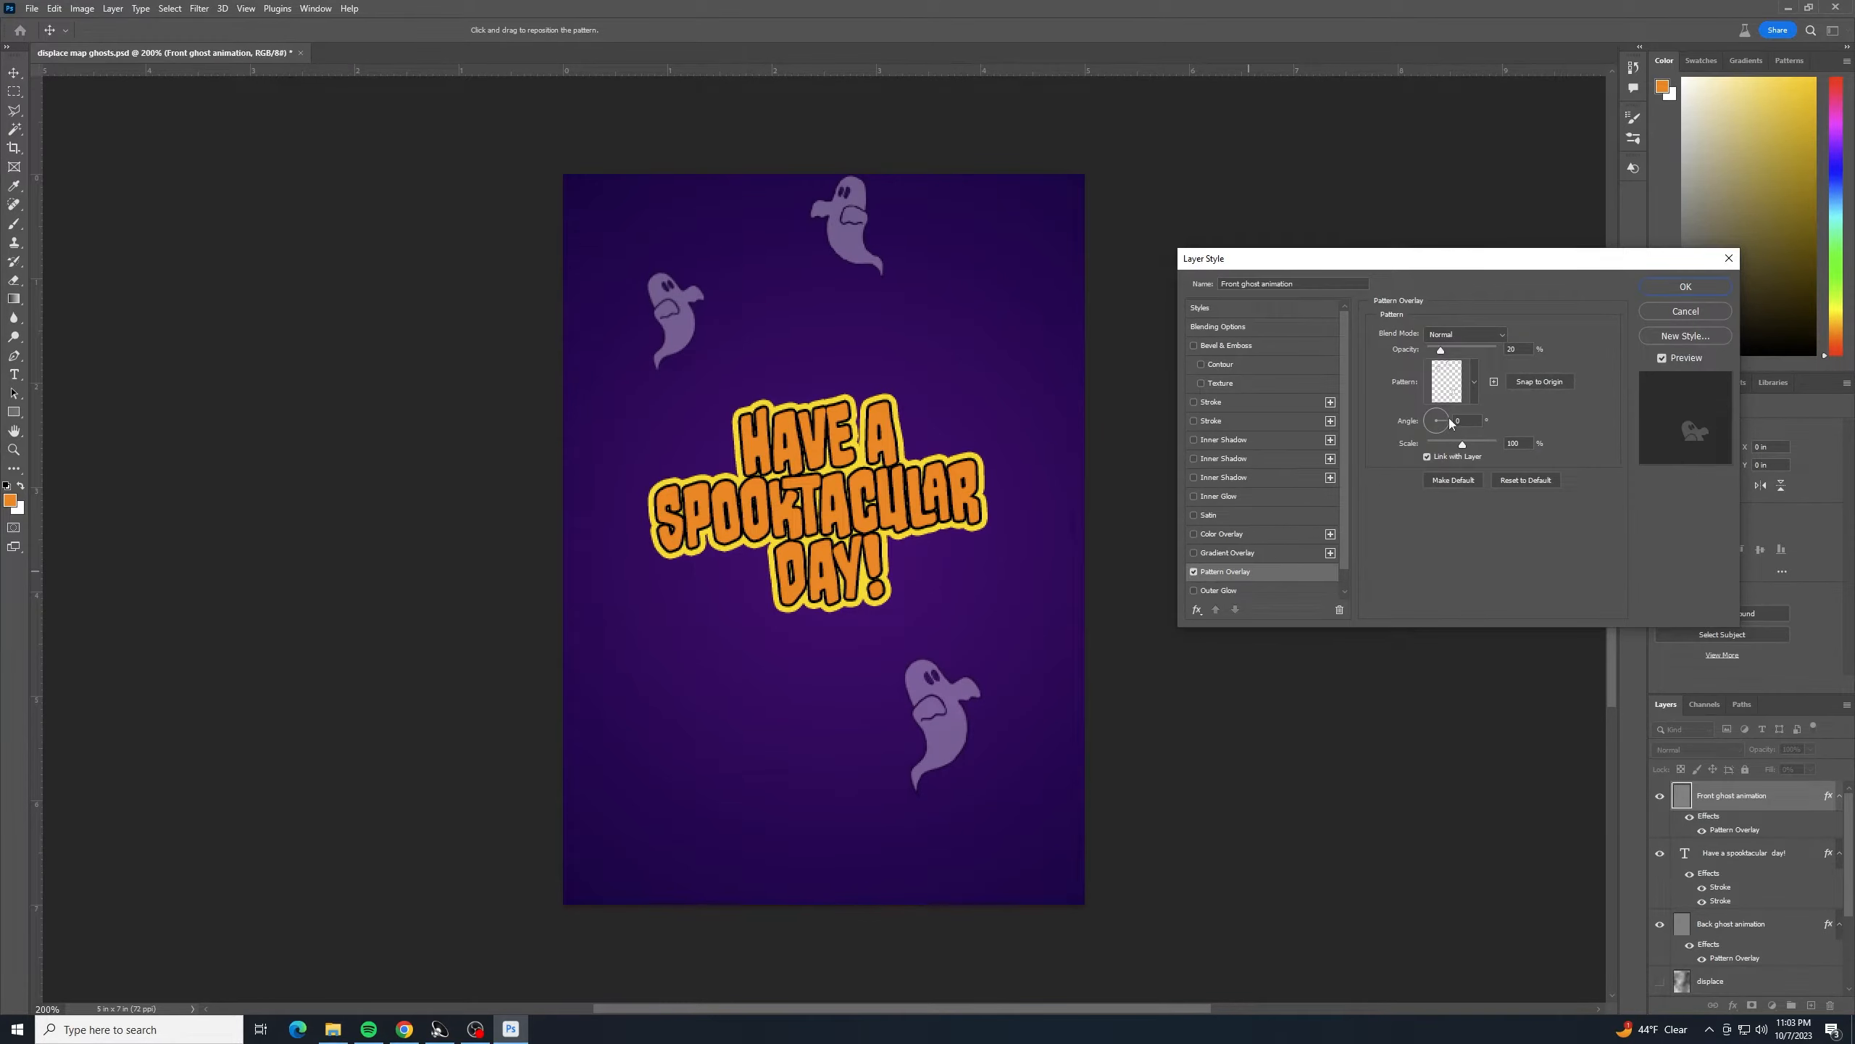
pyautogui.click(1474, 396)
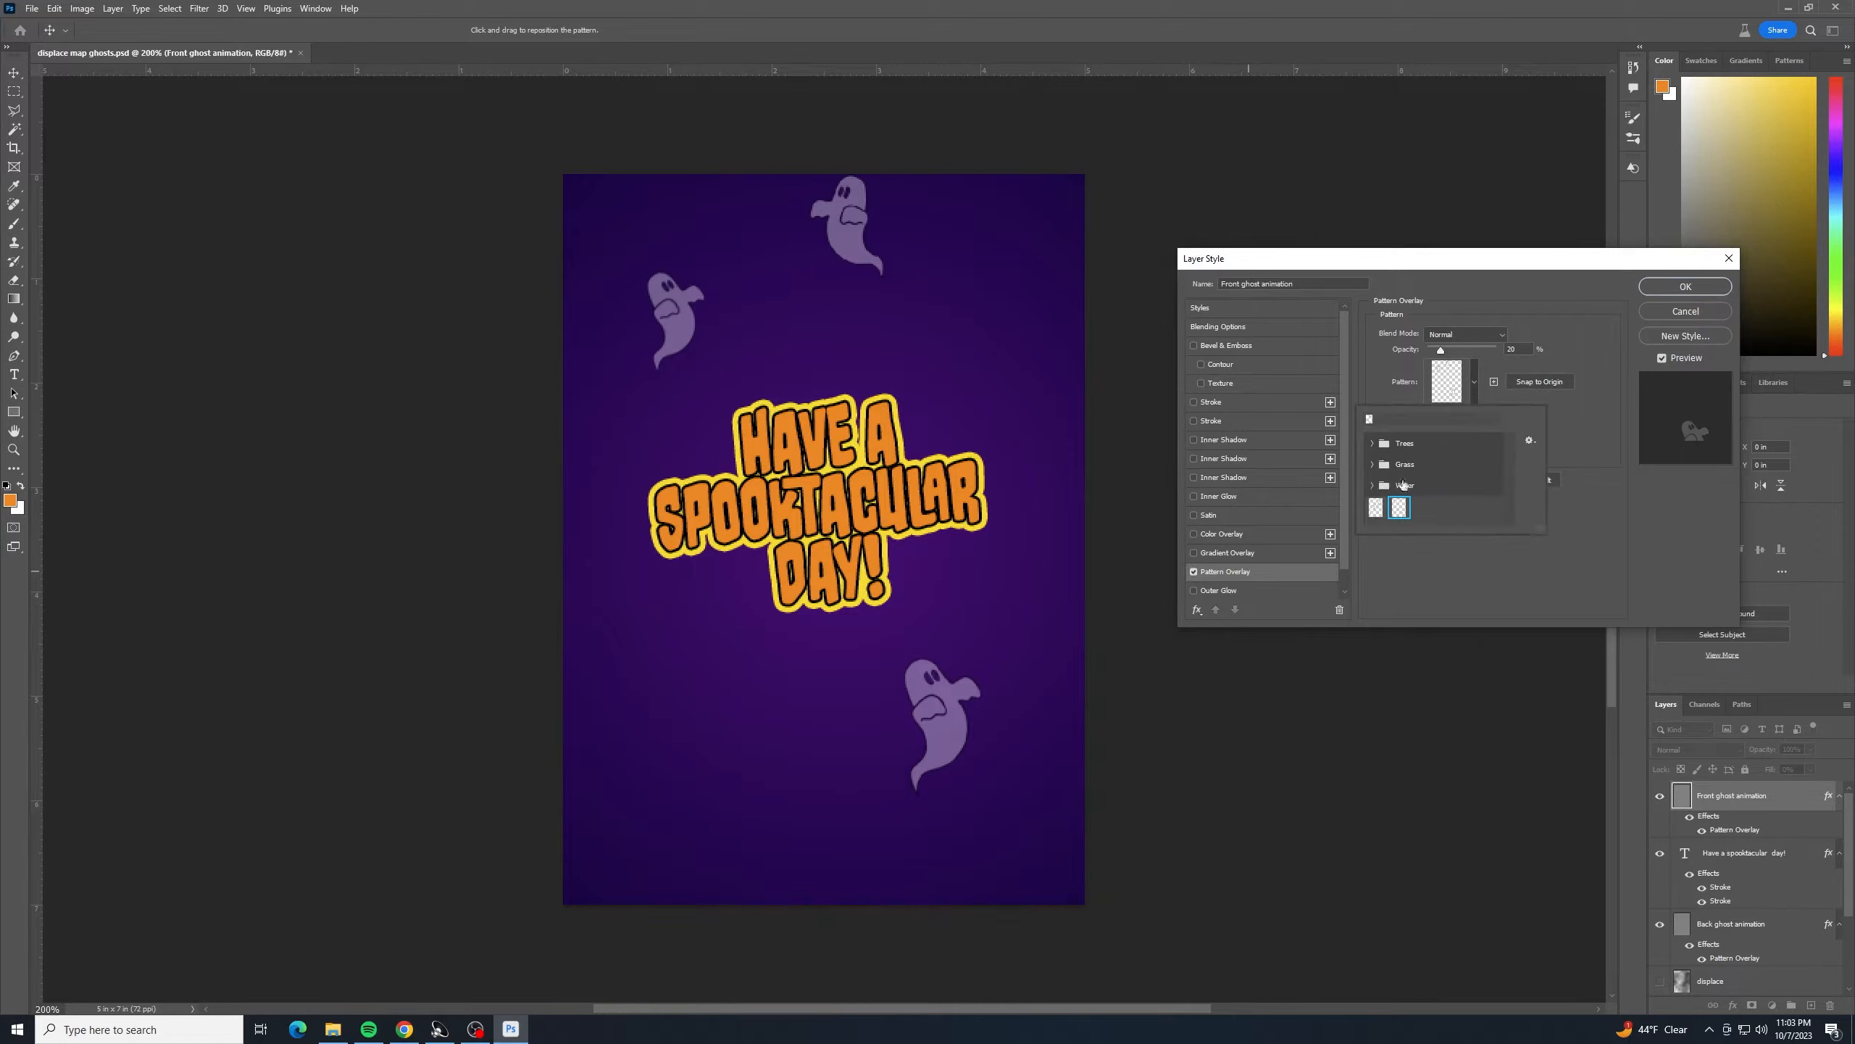
pyautogui.click(1376, 508)
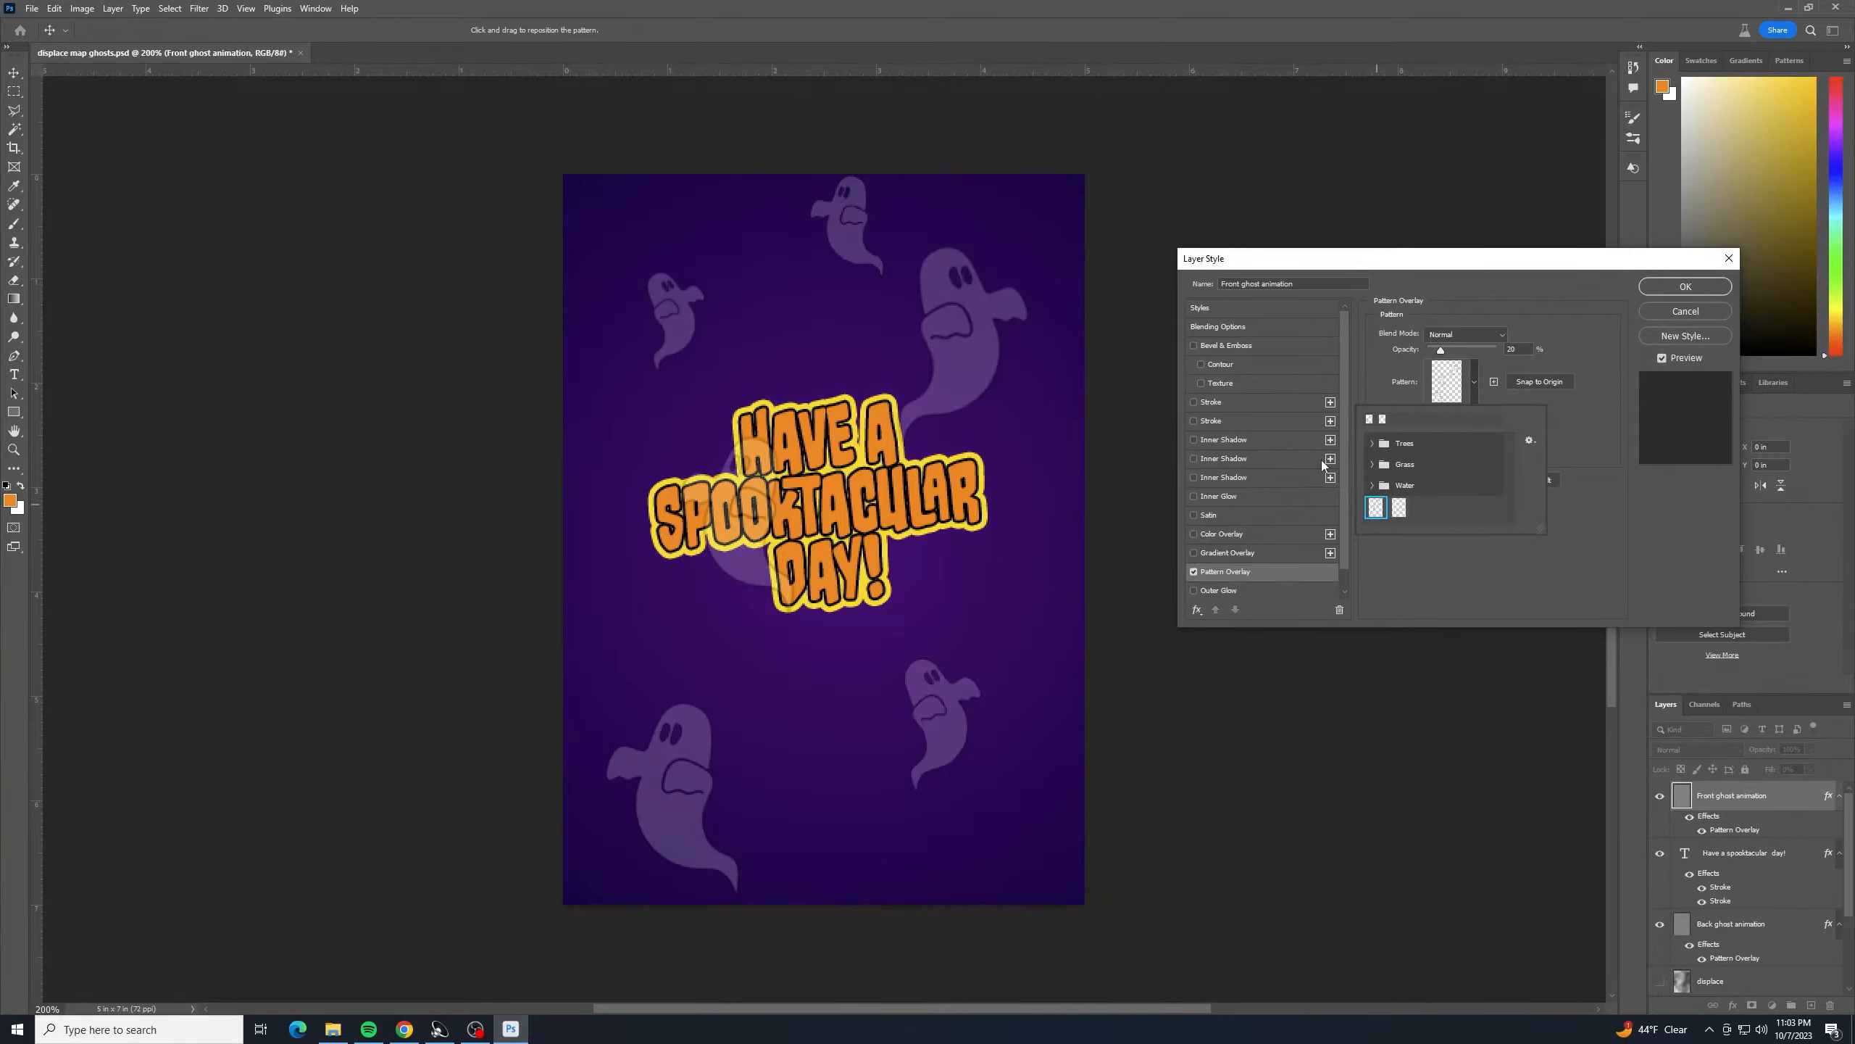
pyautogui.click(1474, 595)
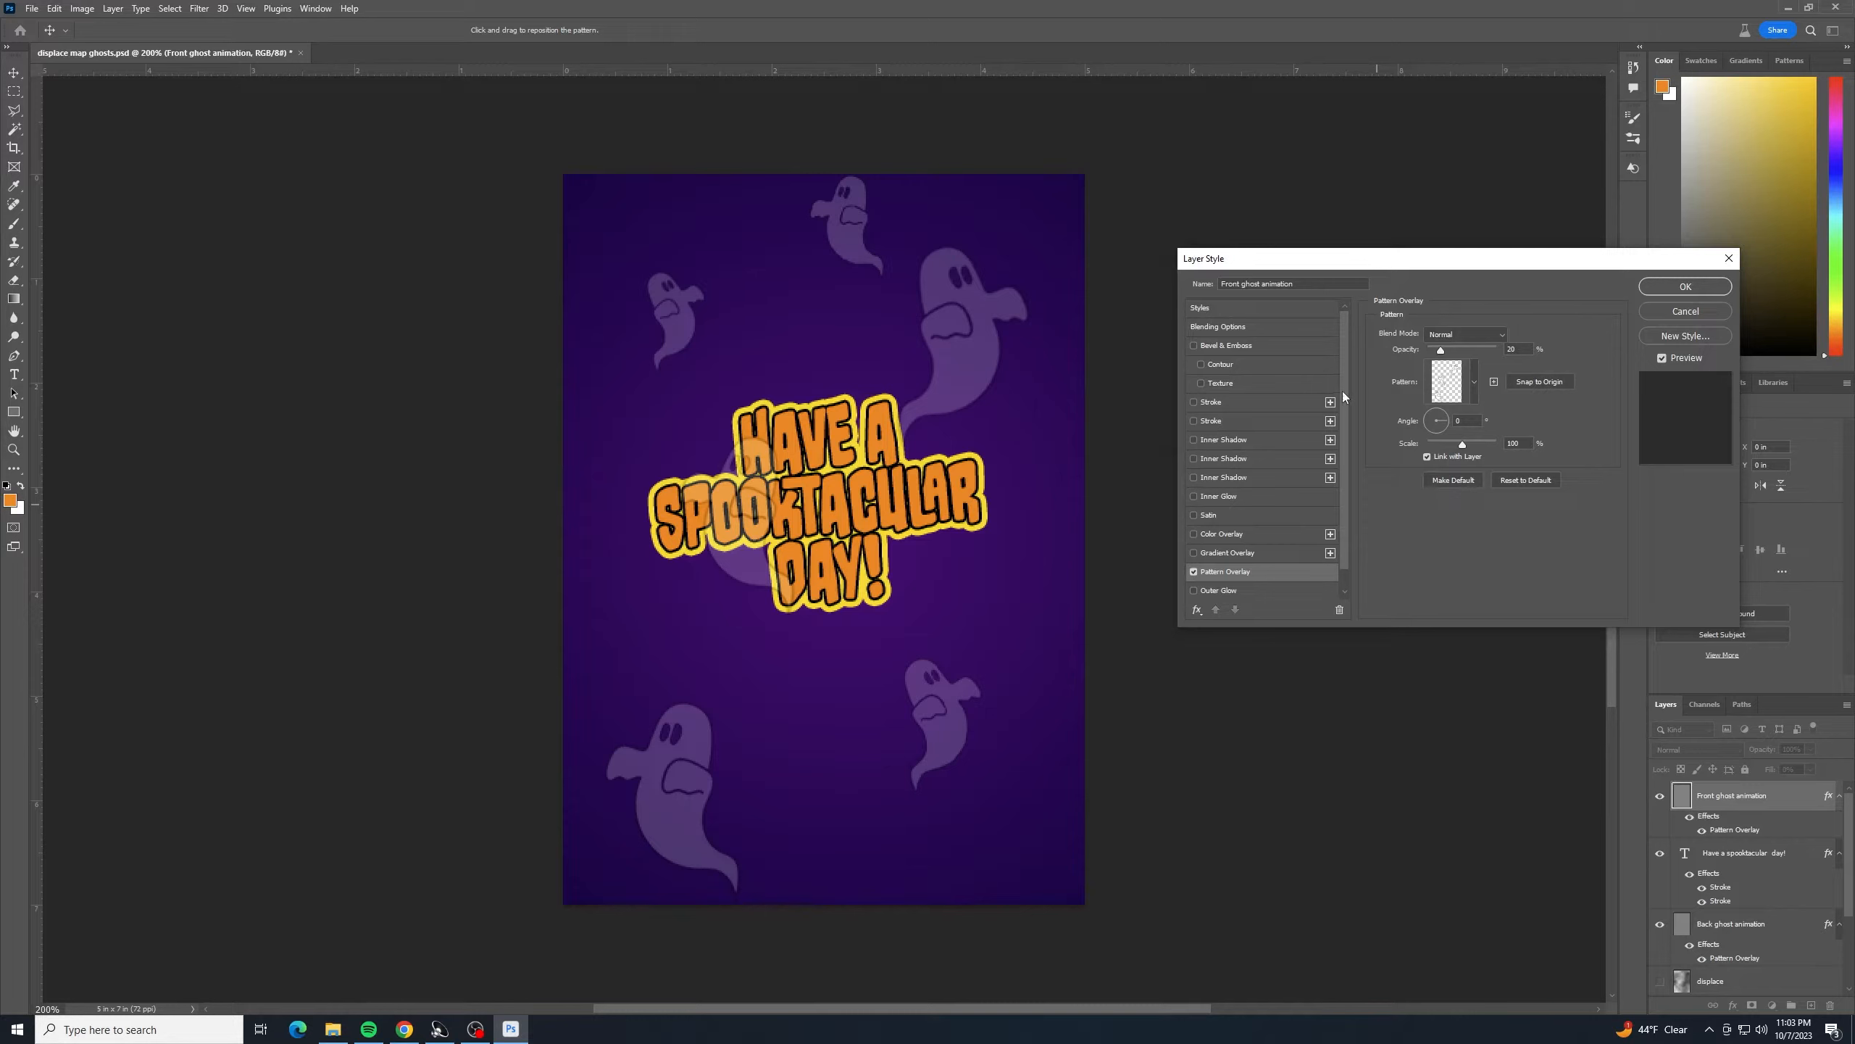
# - Set the opacity of the front ghost pattern overlay to 40% and apply the layer style
pyautogui.rightClick(1510, 357)
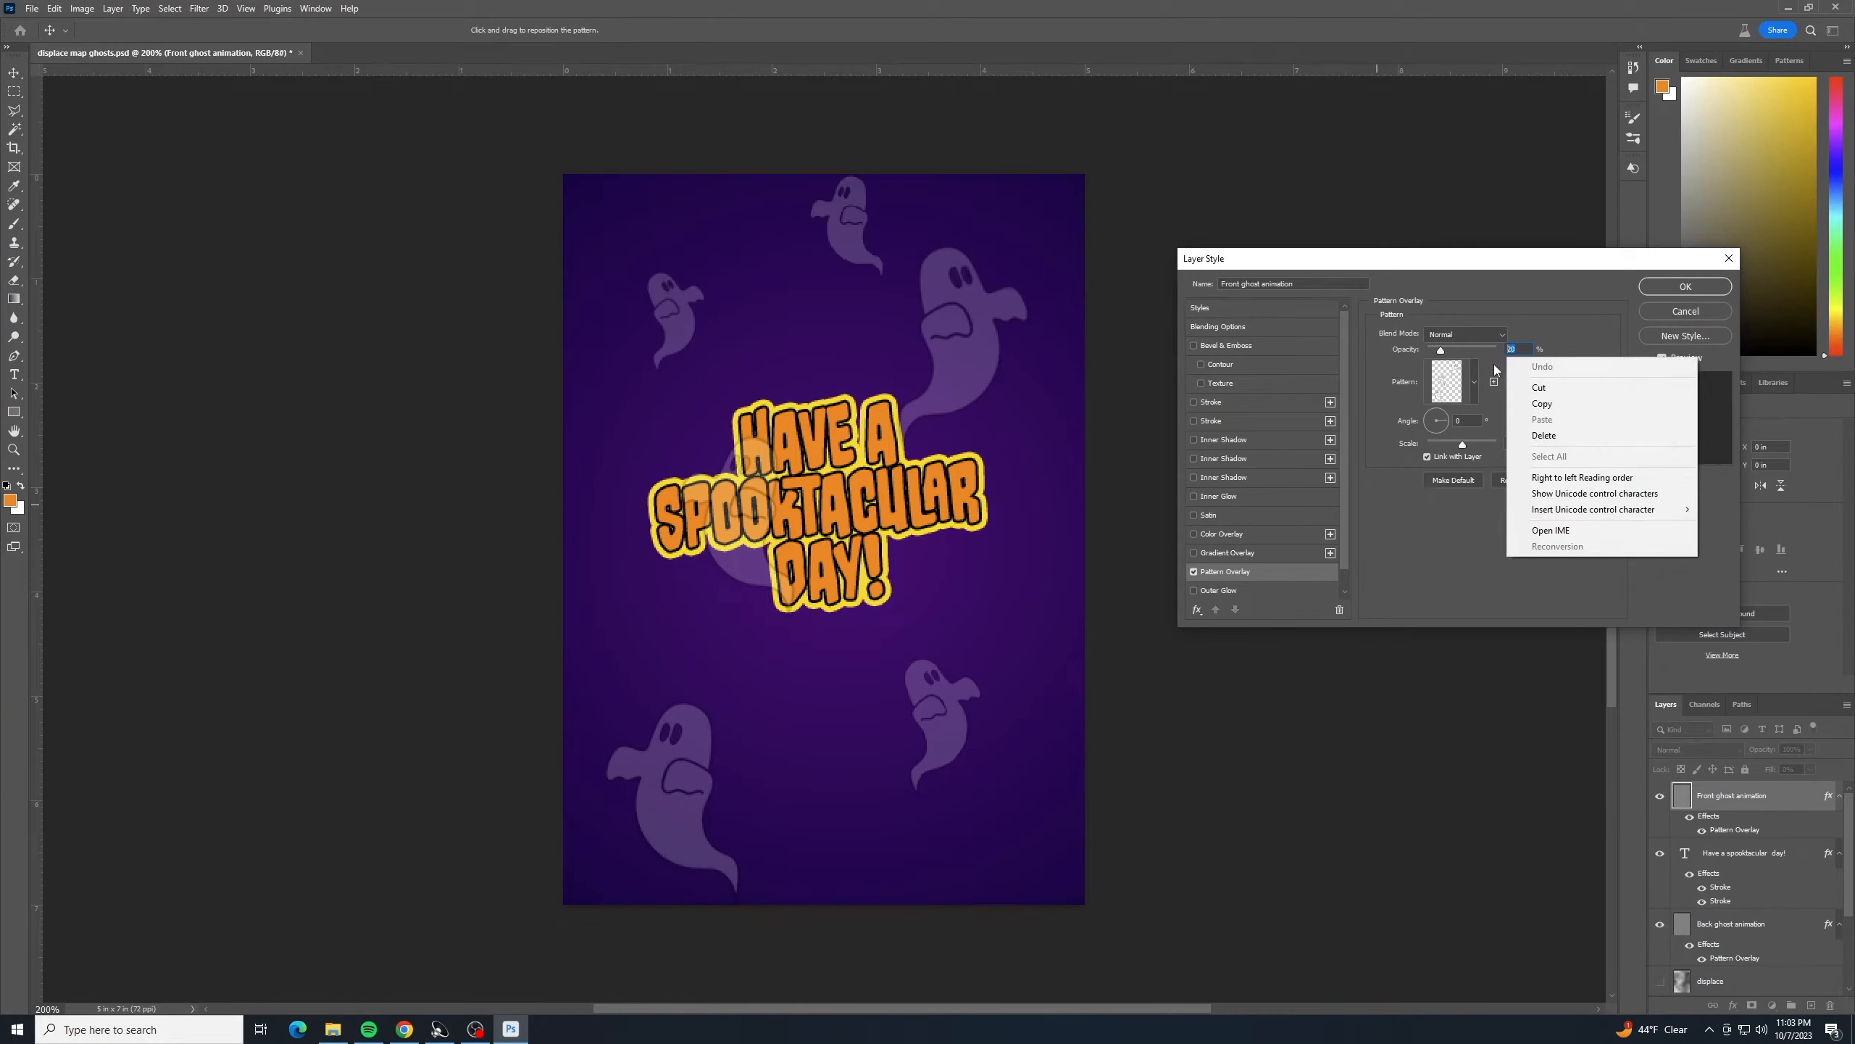
pyautogui.click(1504, 363)
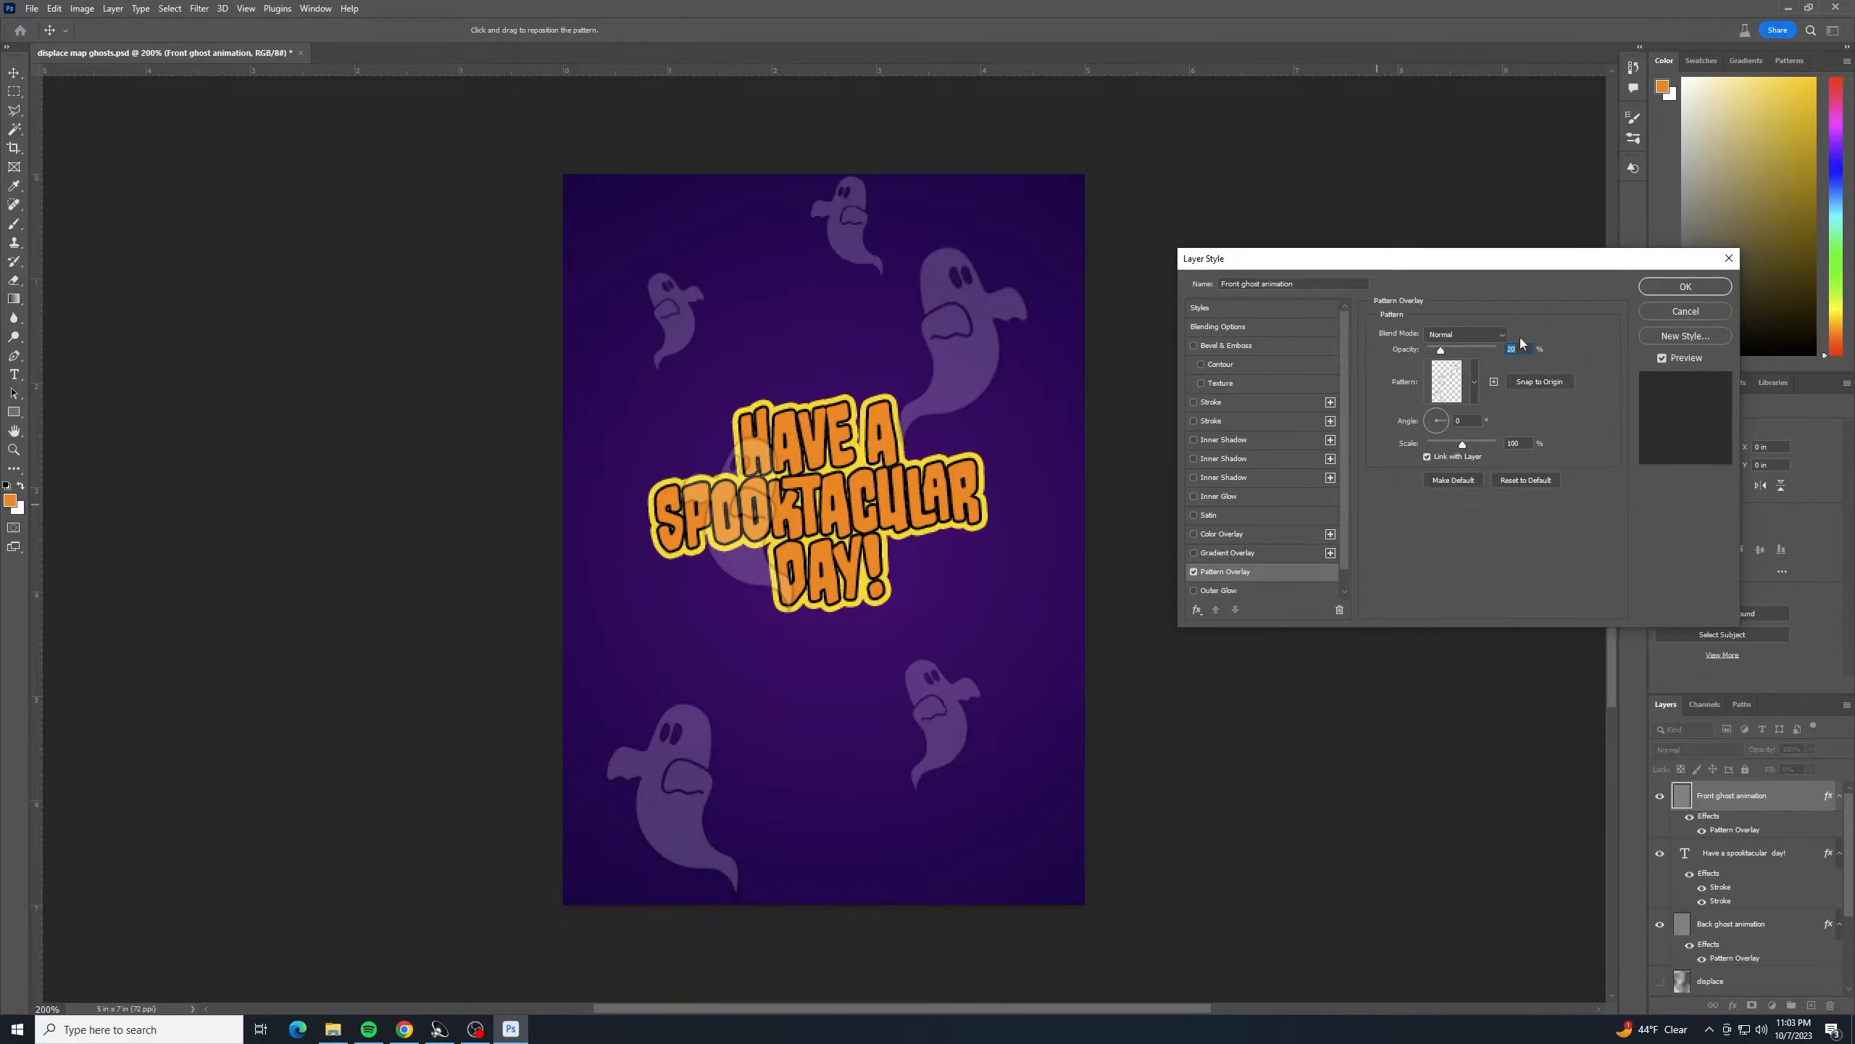
pyautogui.write('30')
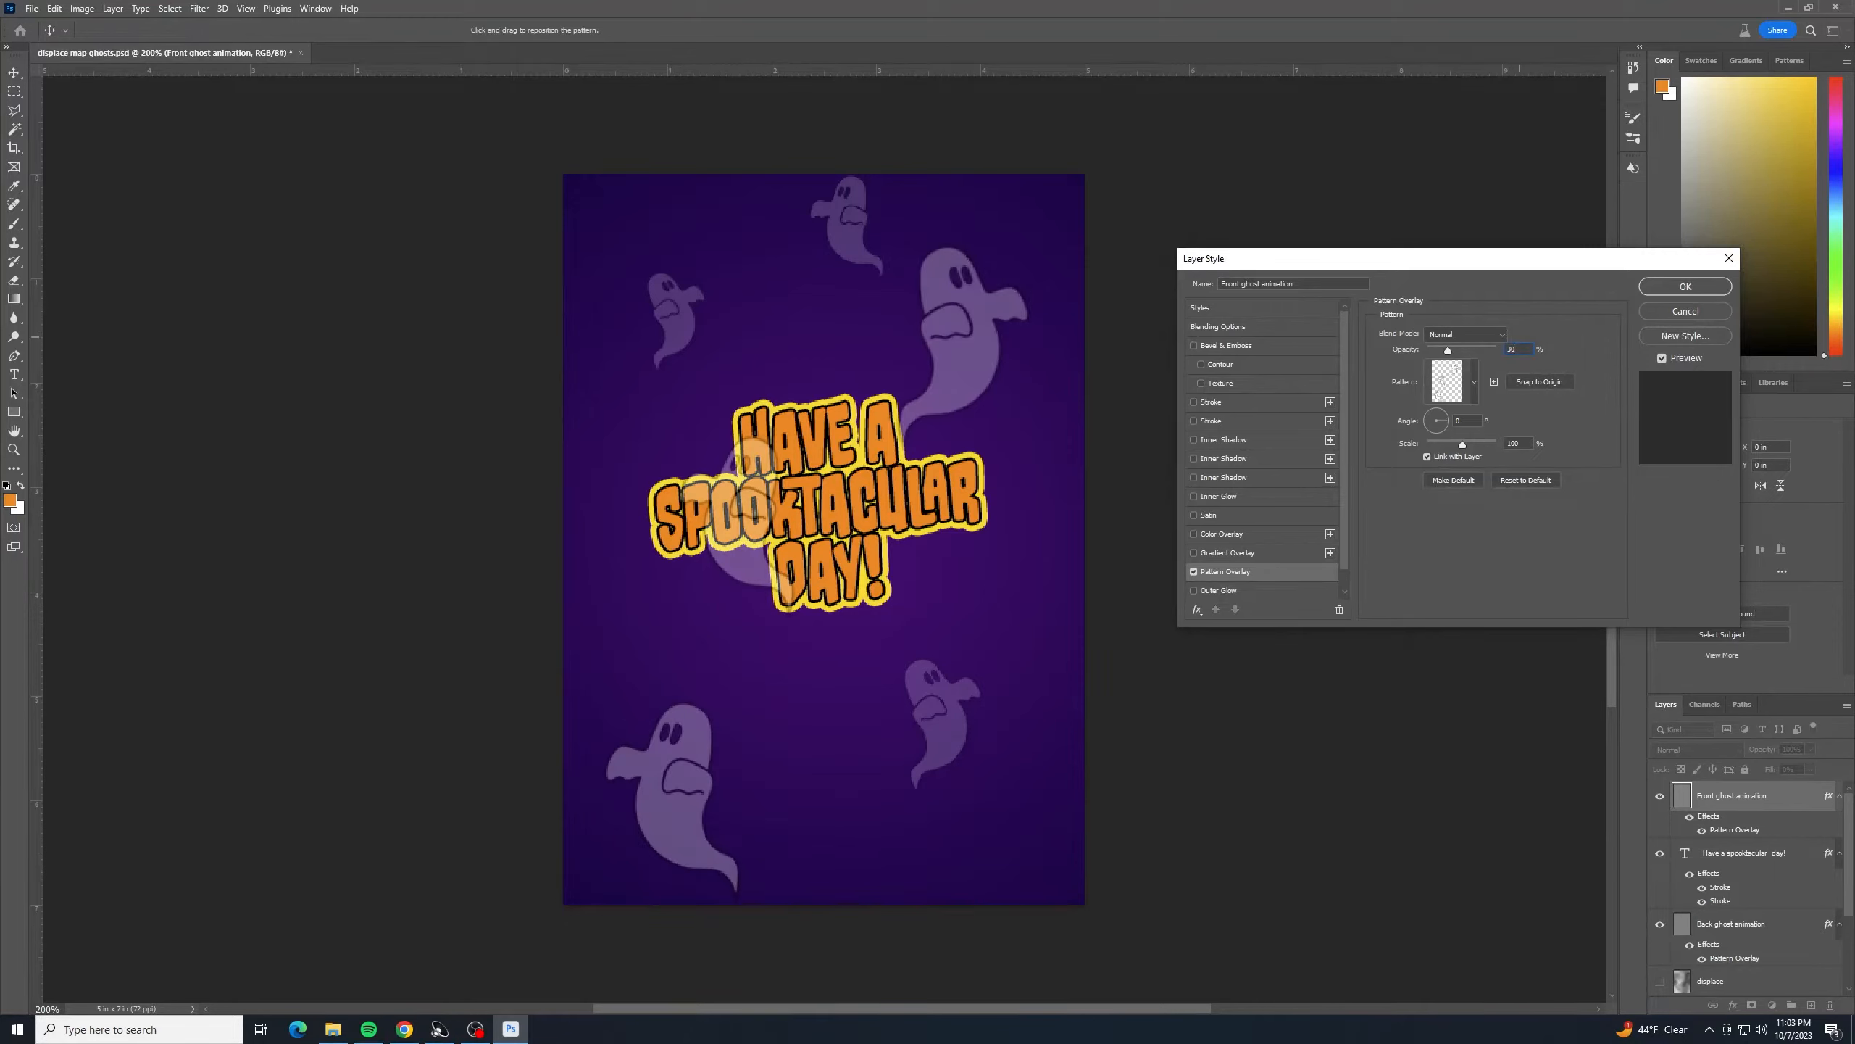
pyautogui.write('50')
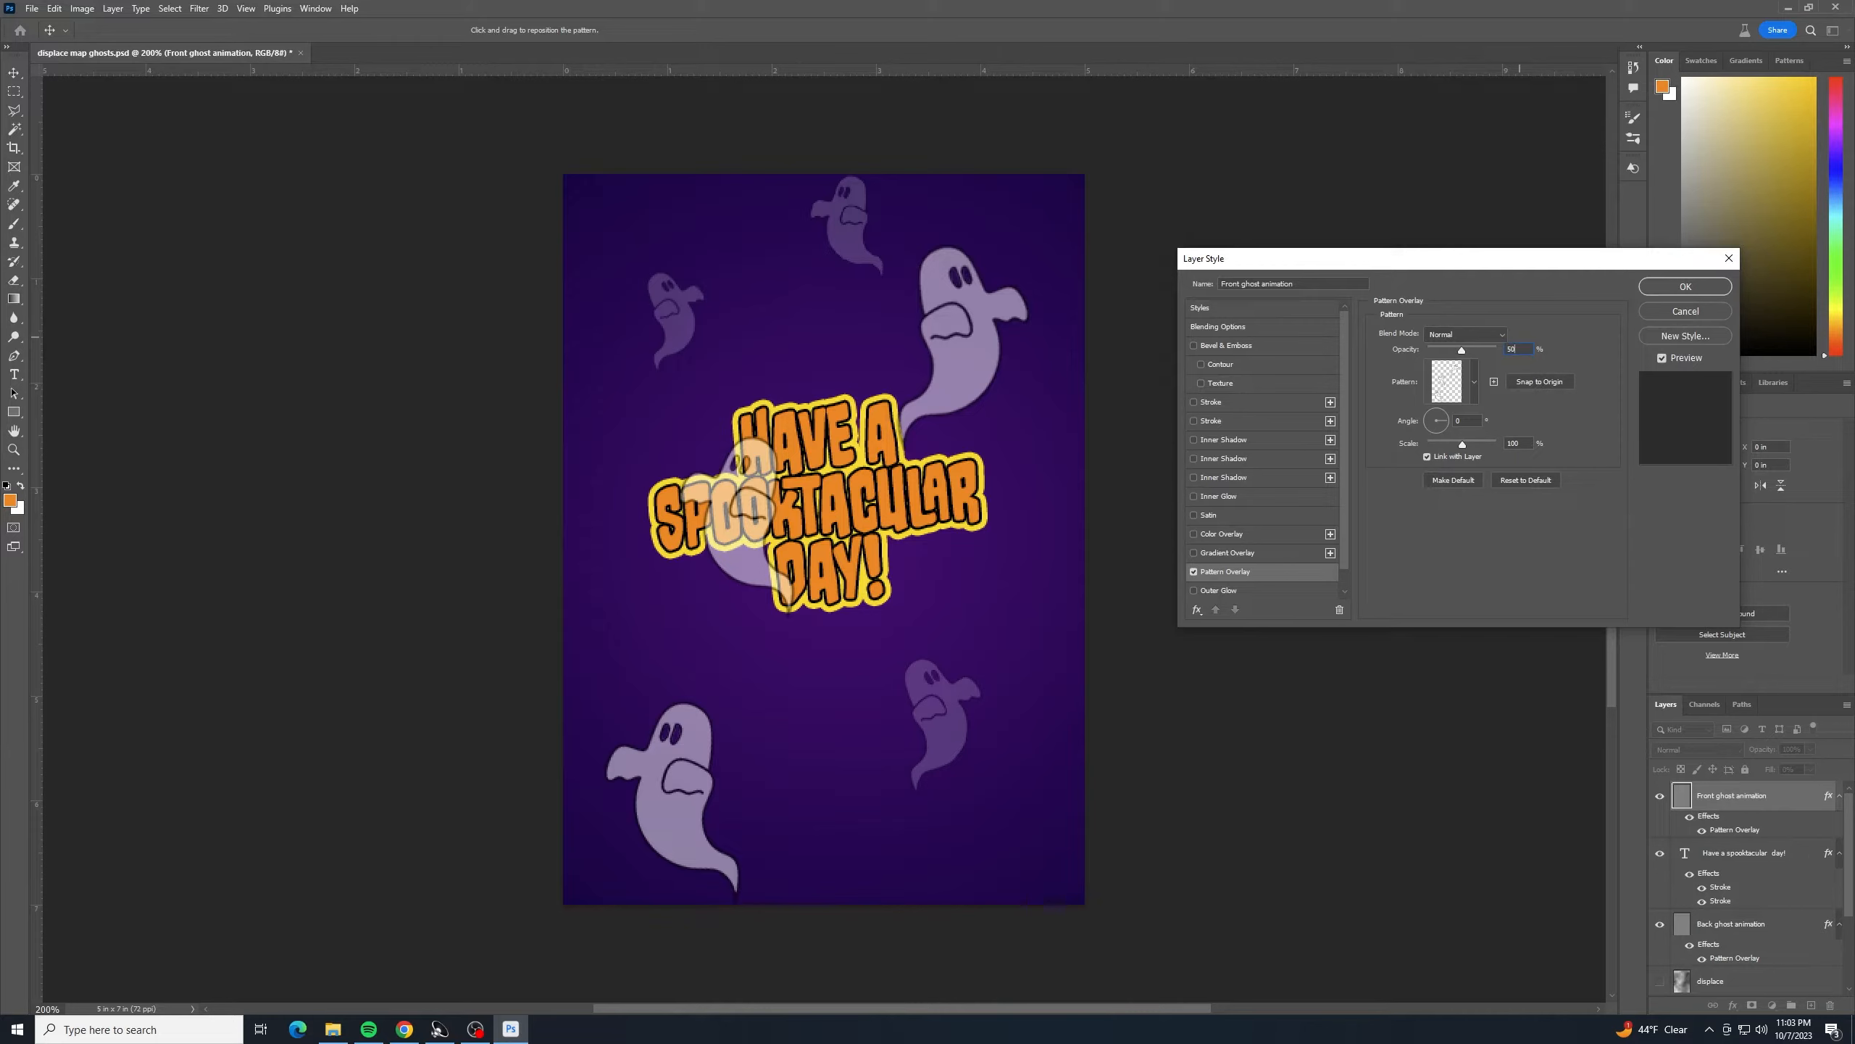
pyautogui.press('BackSpace')
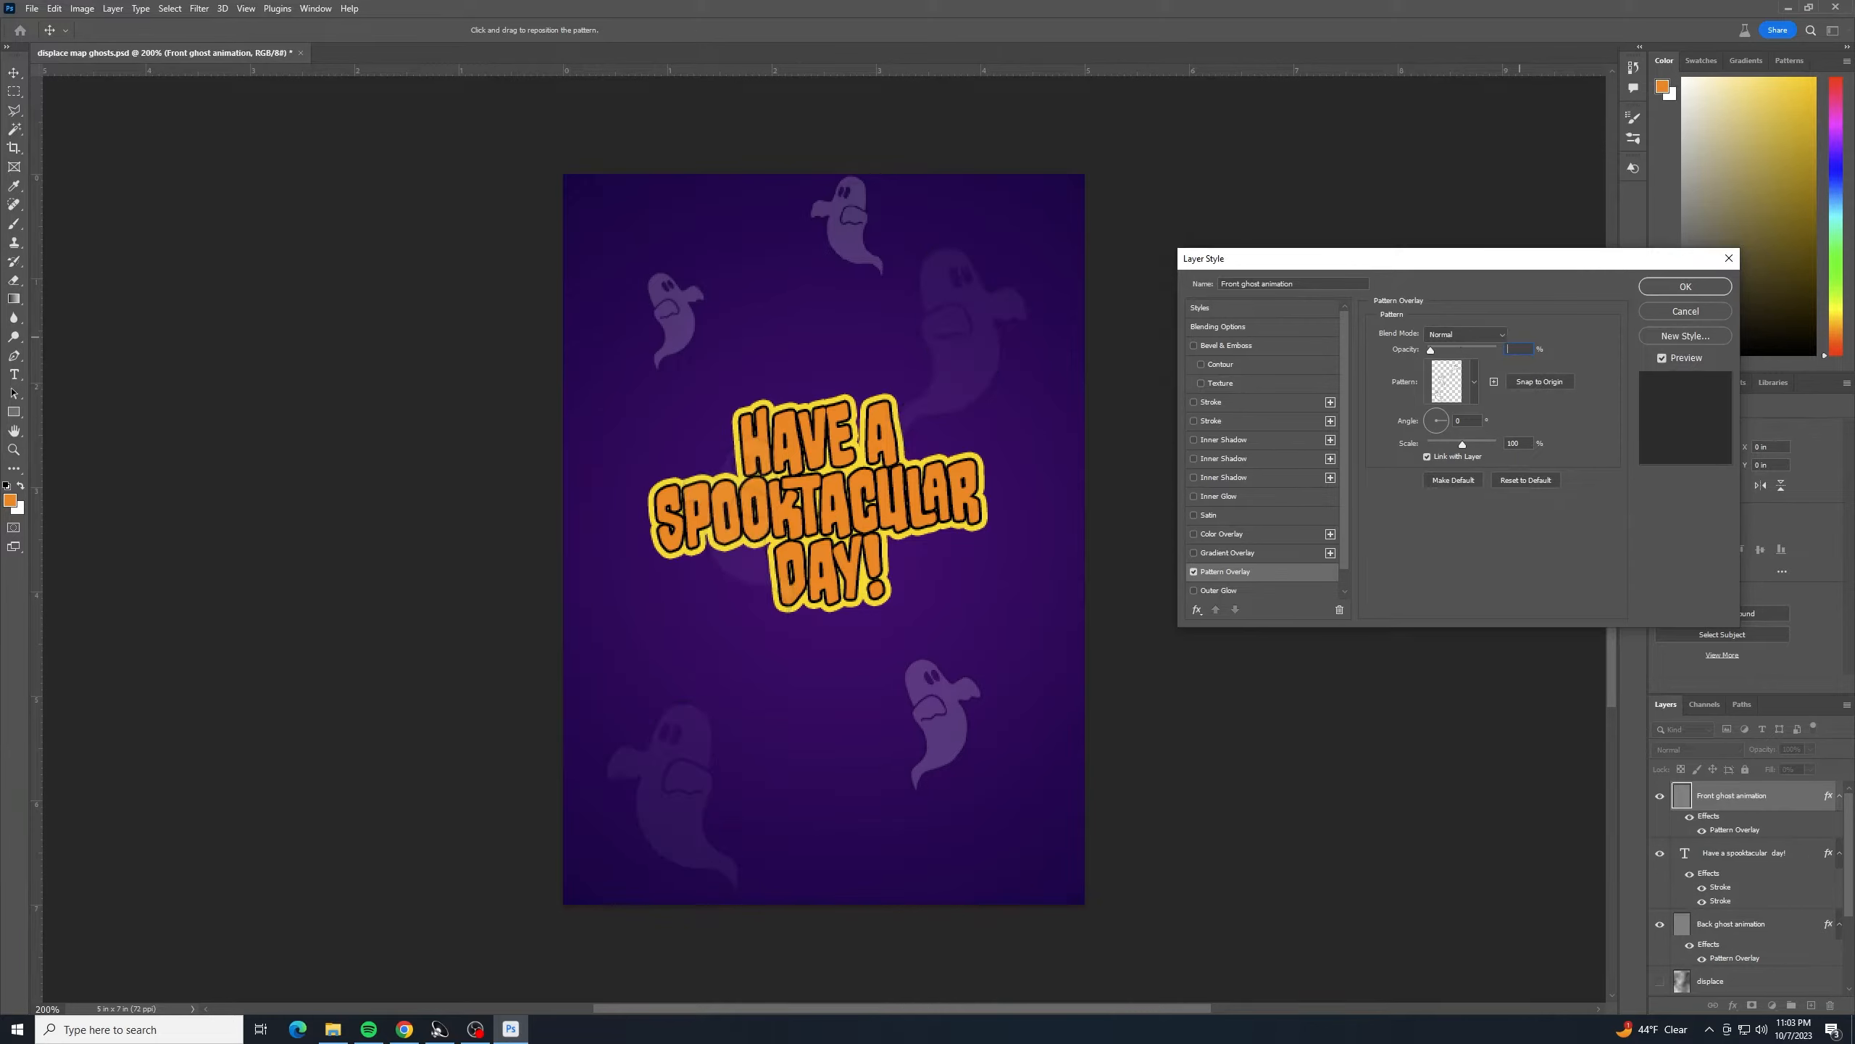
pyautogui.write('40')
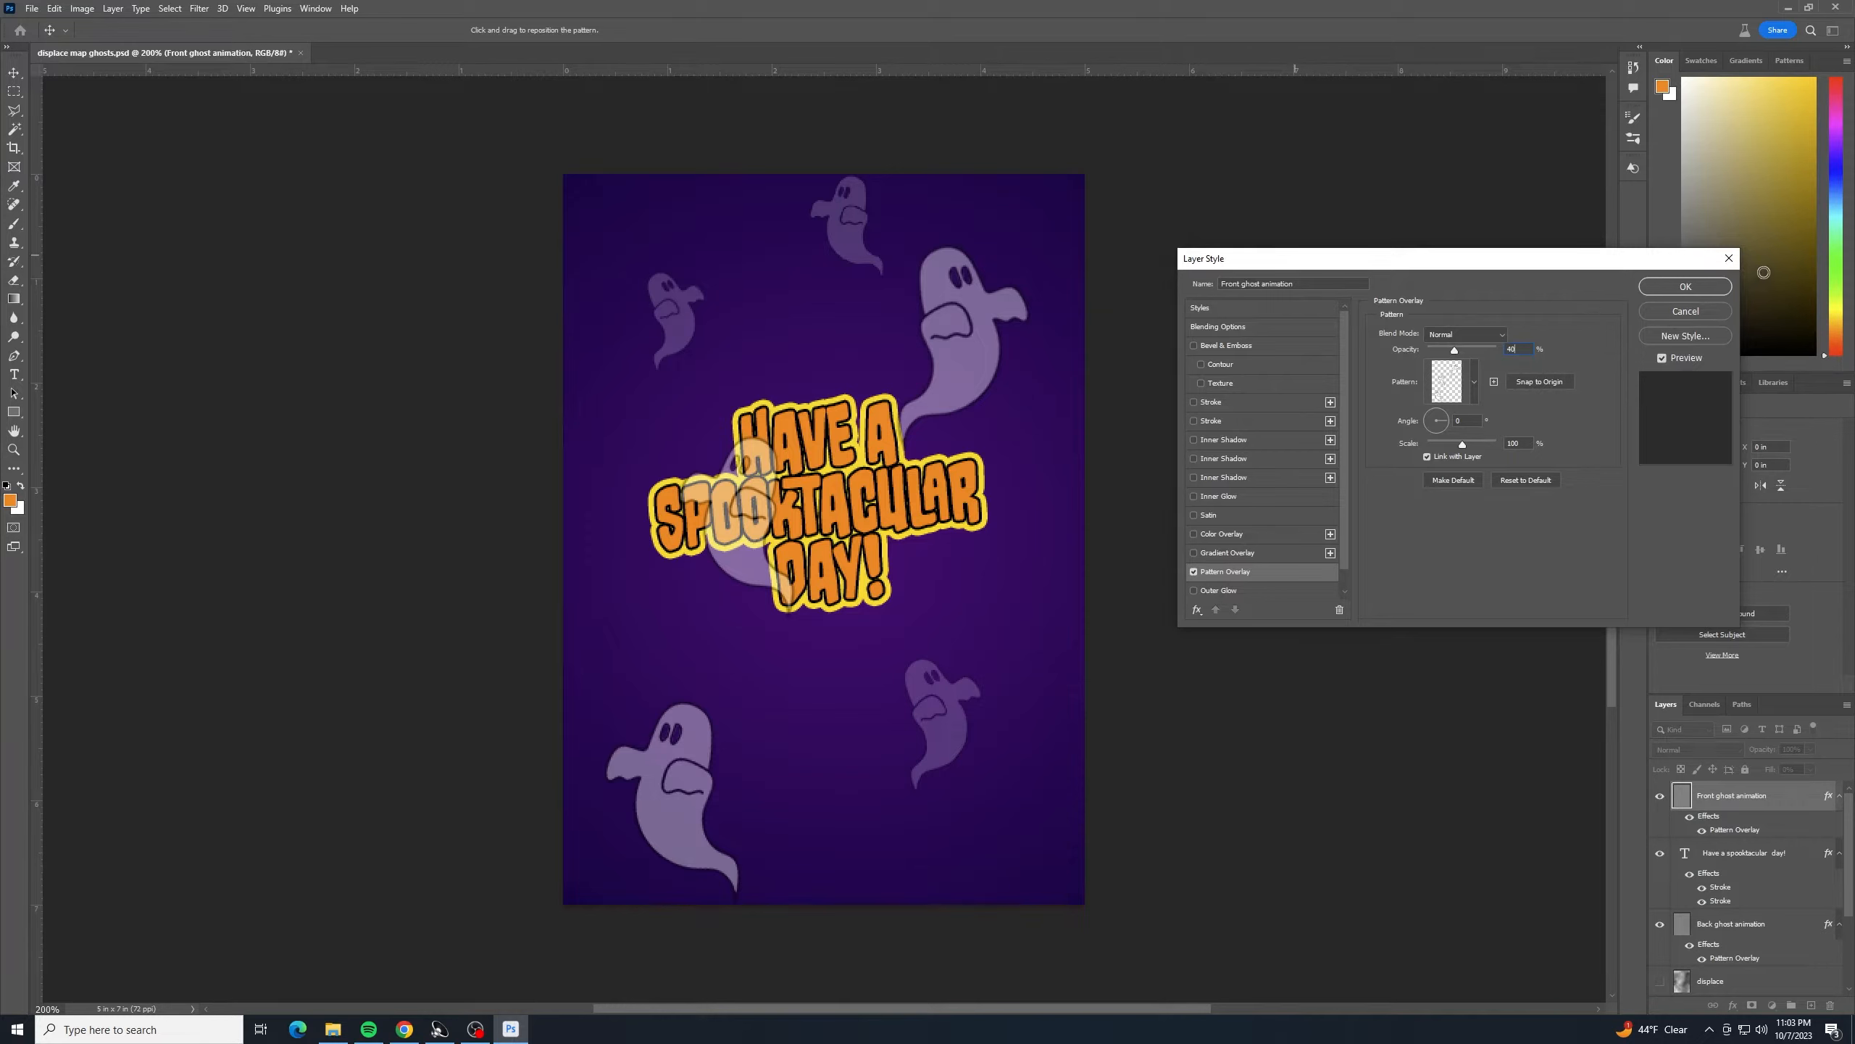
pyautogui.click(1713, 292)
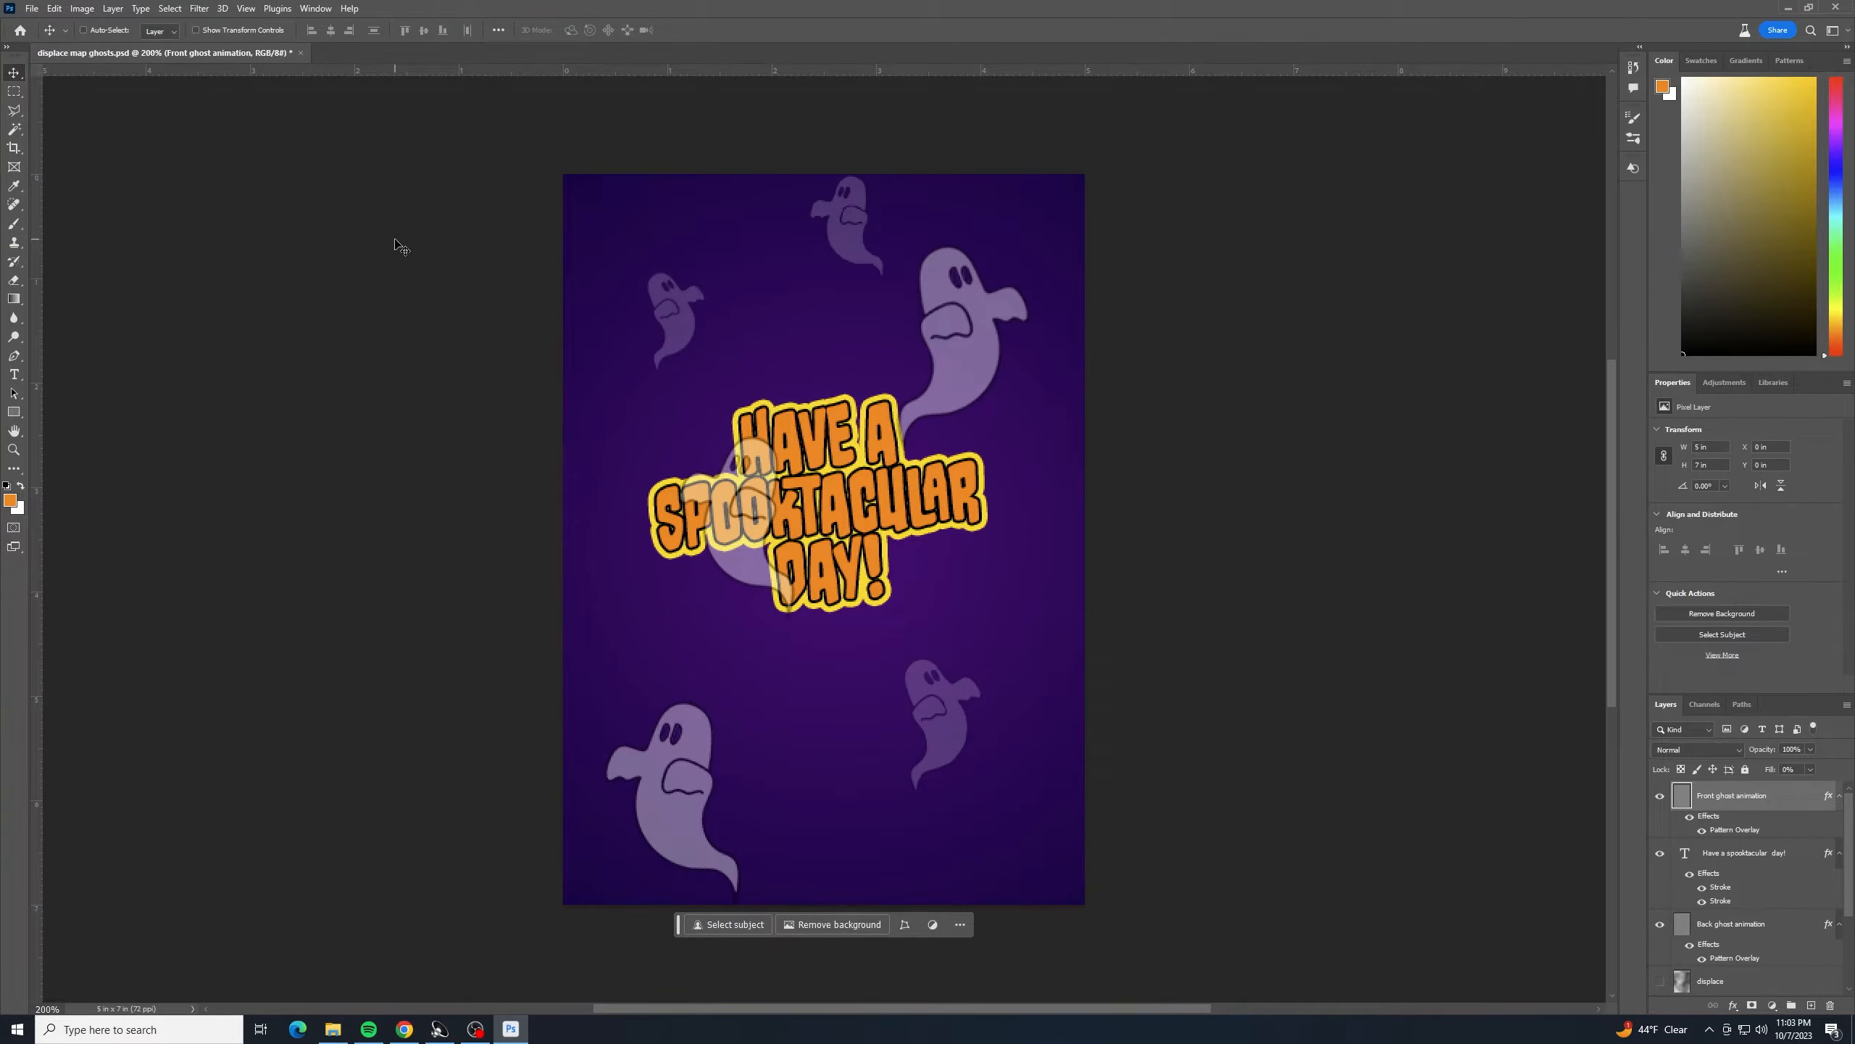
# - Show the Timeline and move the contextual task bar away from it, onto the empty area beside the canvas
pyautogui.click(315, 9)
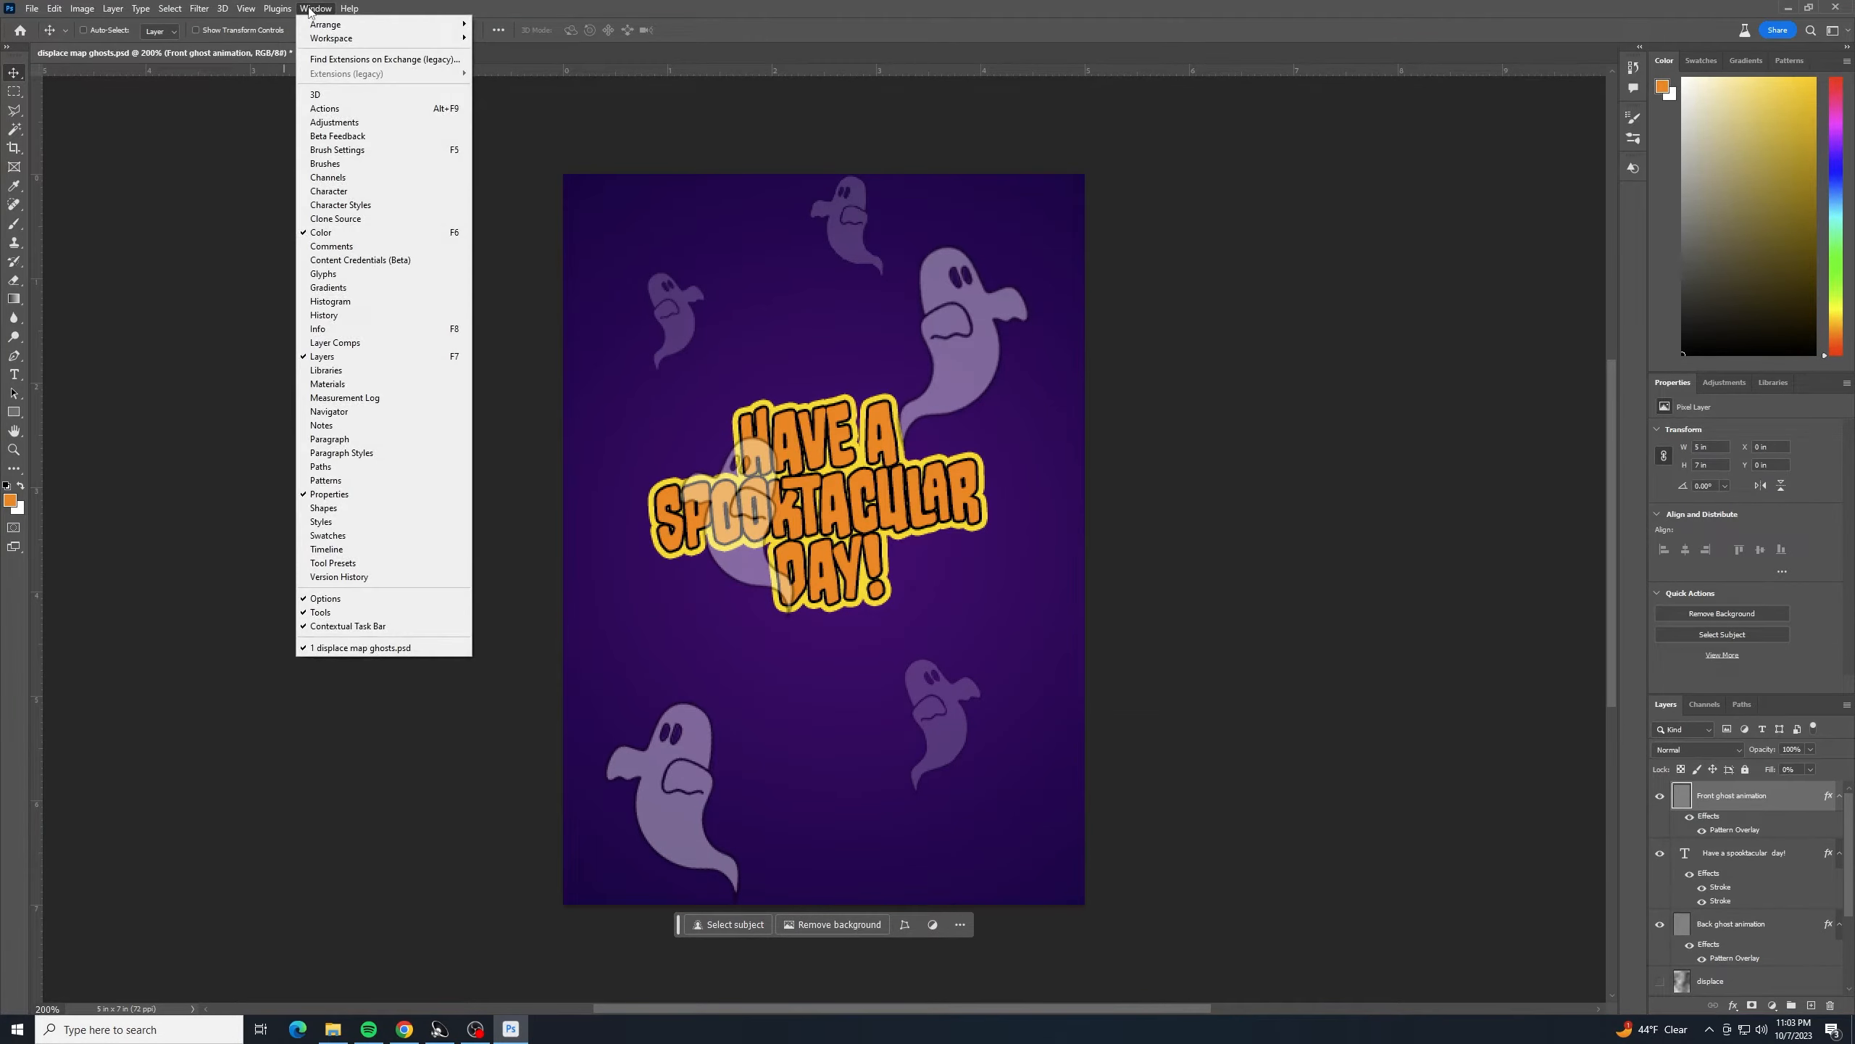
pyautogui.click(369, 560)
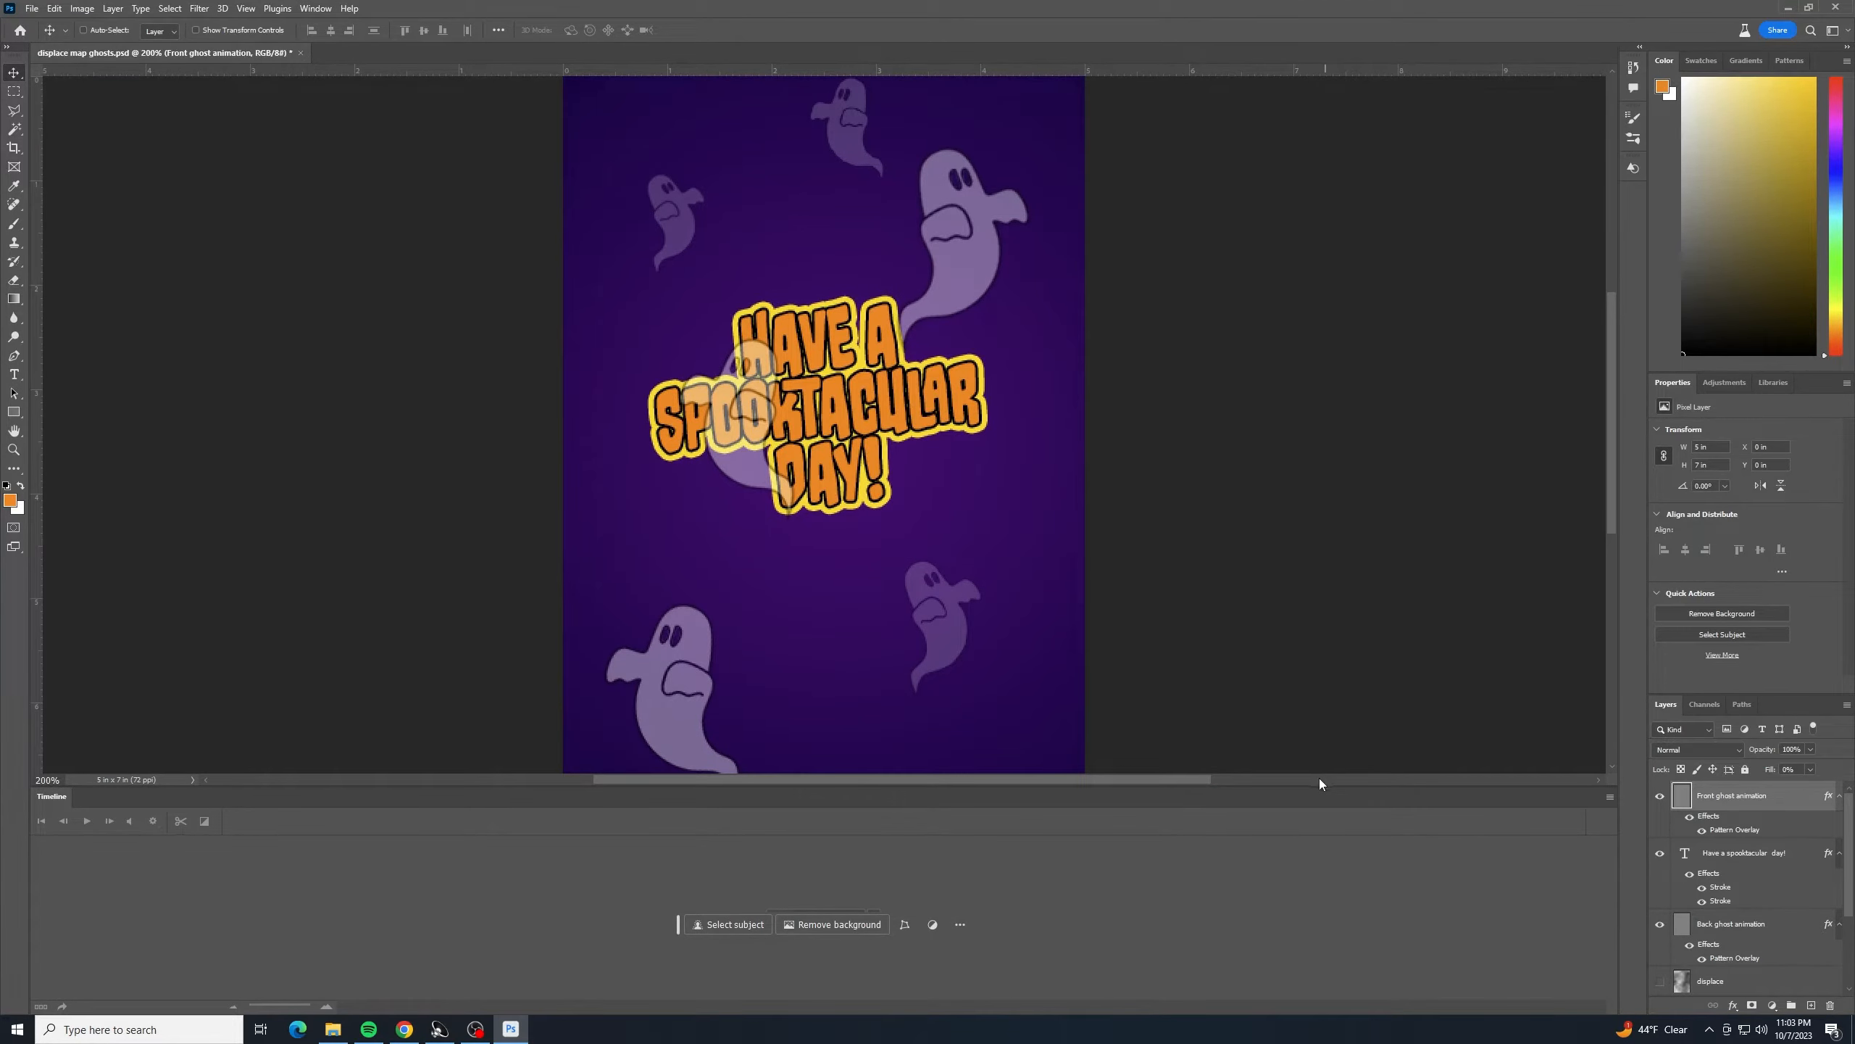
pyautogui.hotkey('ctrl', '-')
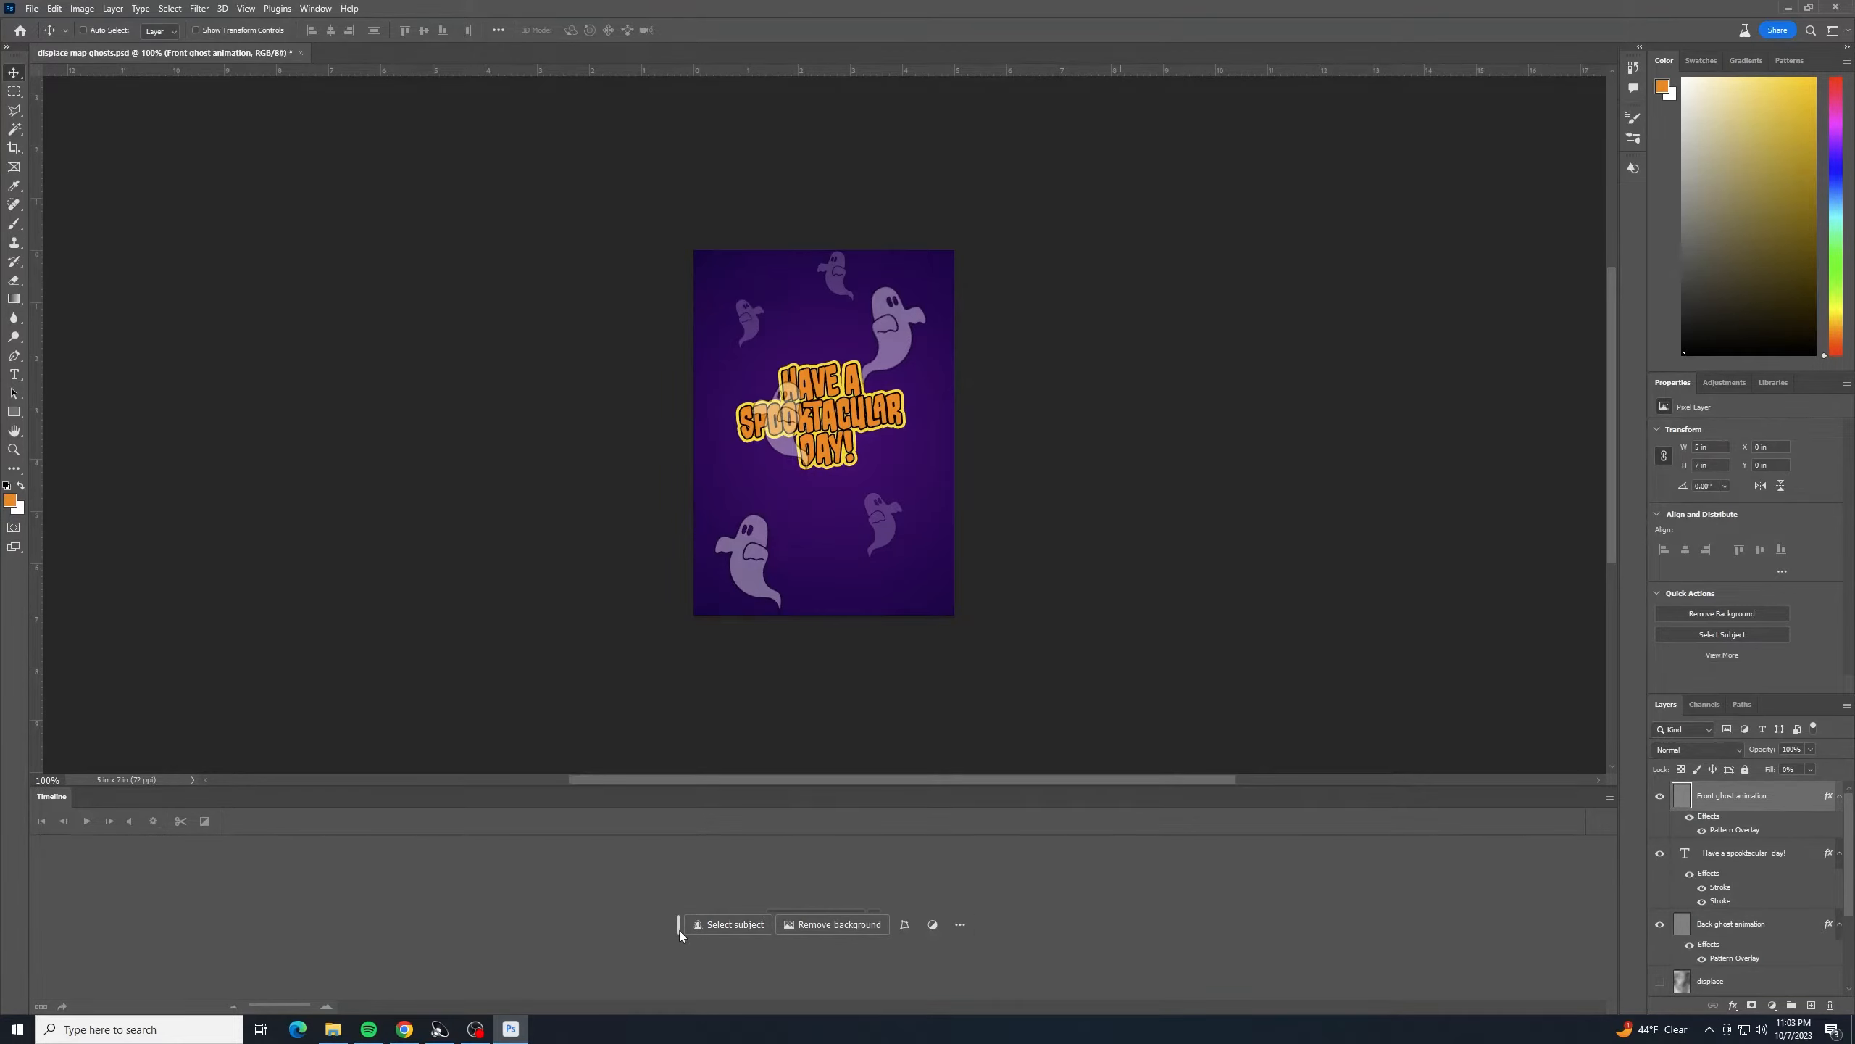
pyautogui.moveTo(679, 931); pyautogui.dragTo(177, 567)
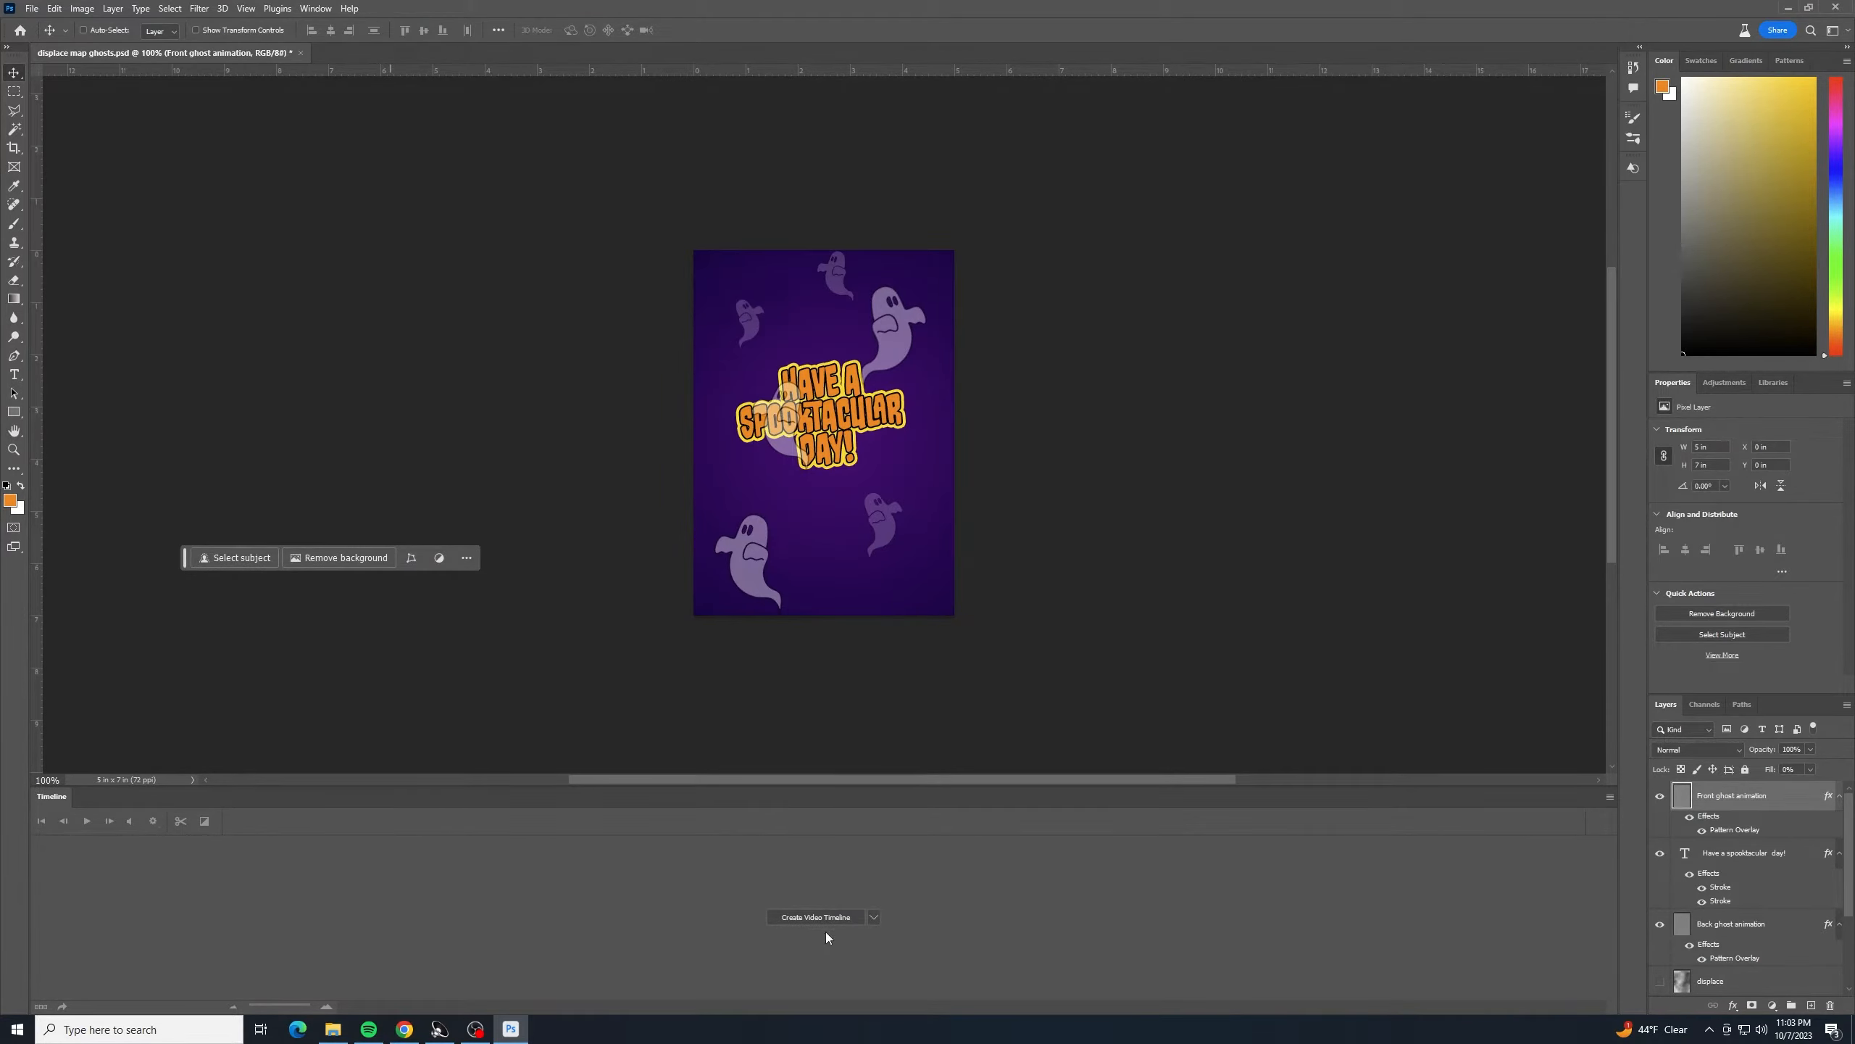
# - Create a video timeline and enlarge the timeline area to fit all layer tracks, dismissing the tip
pyautogui.click(872, 917)
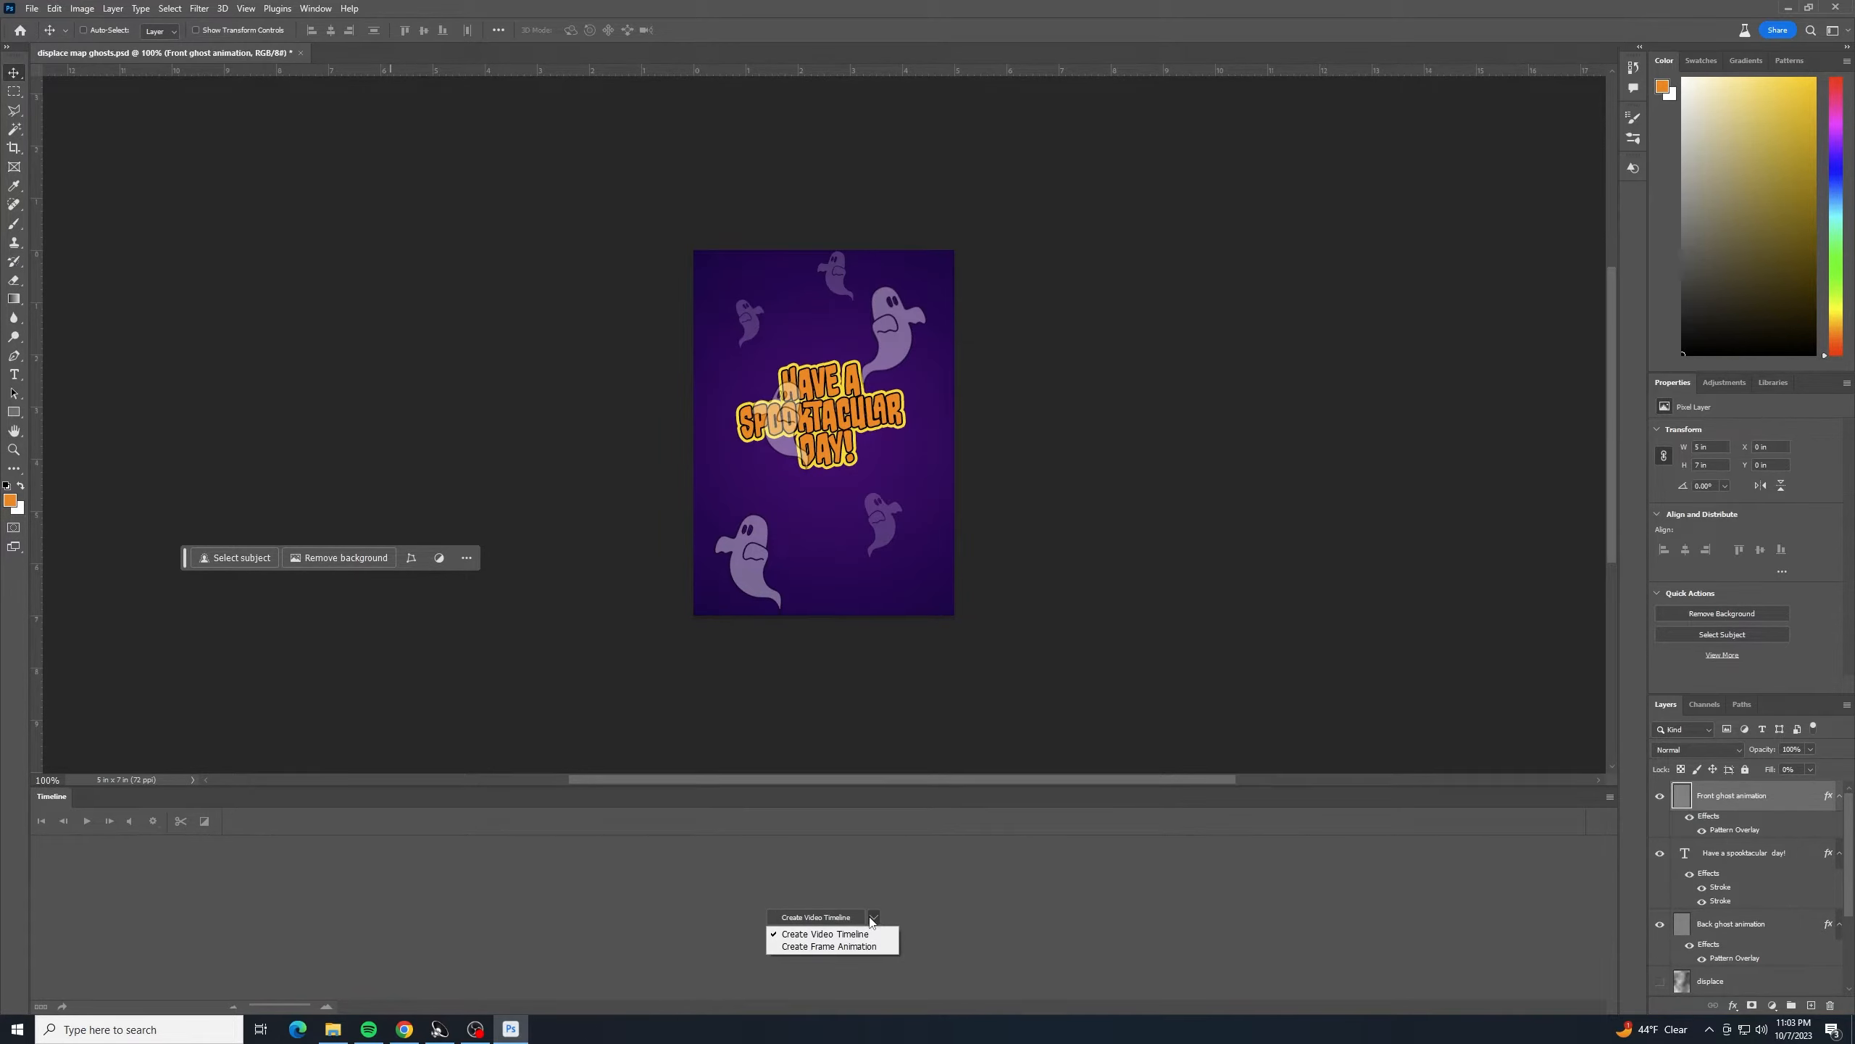
pyautogui.click(812, 917)
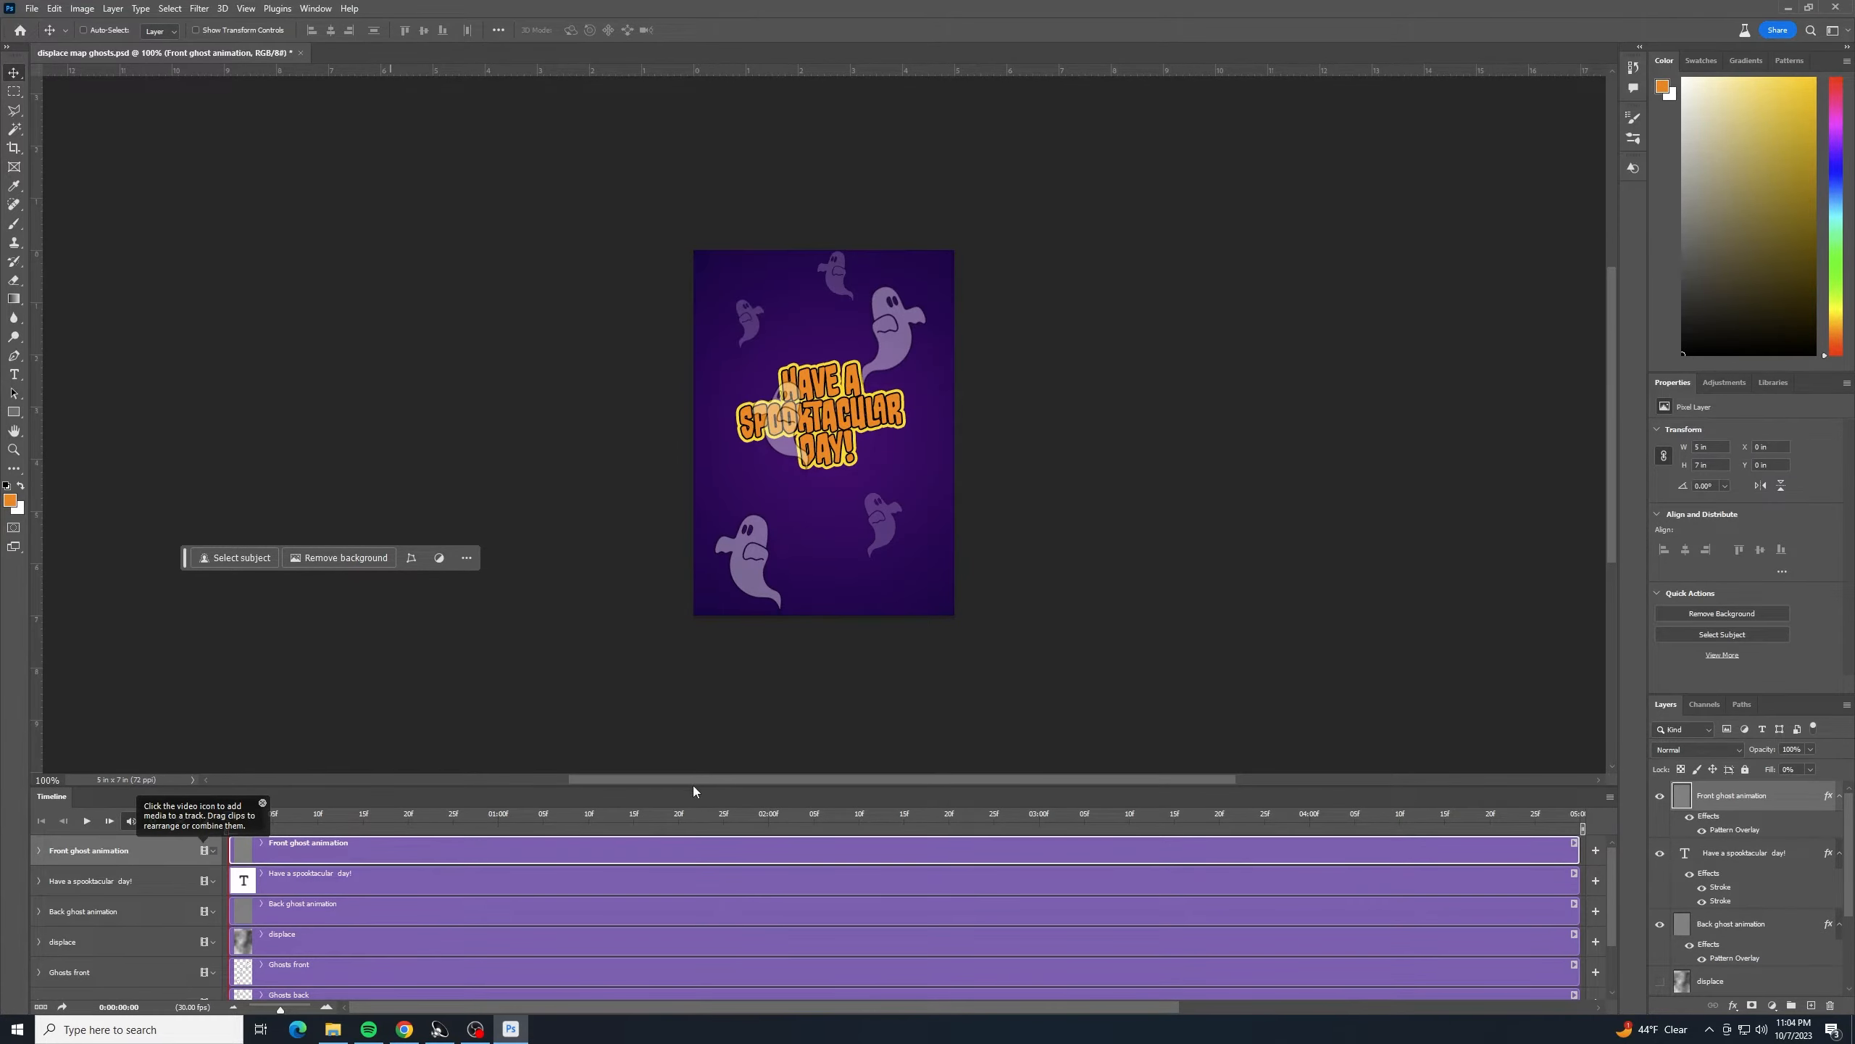
pyautogui.moveTo(695, 787); pyautogui.dragTo(718, 610)
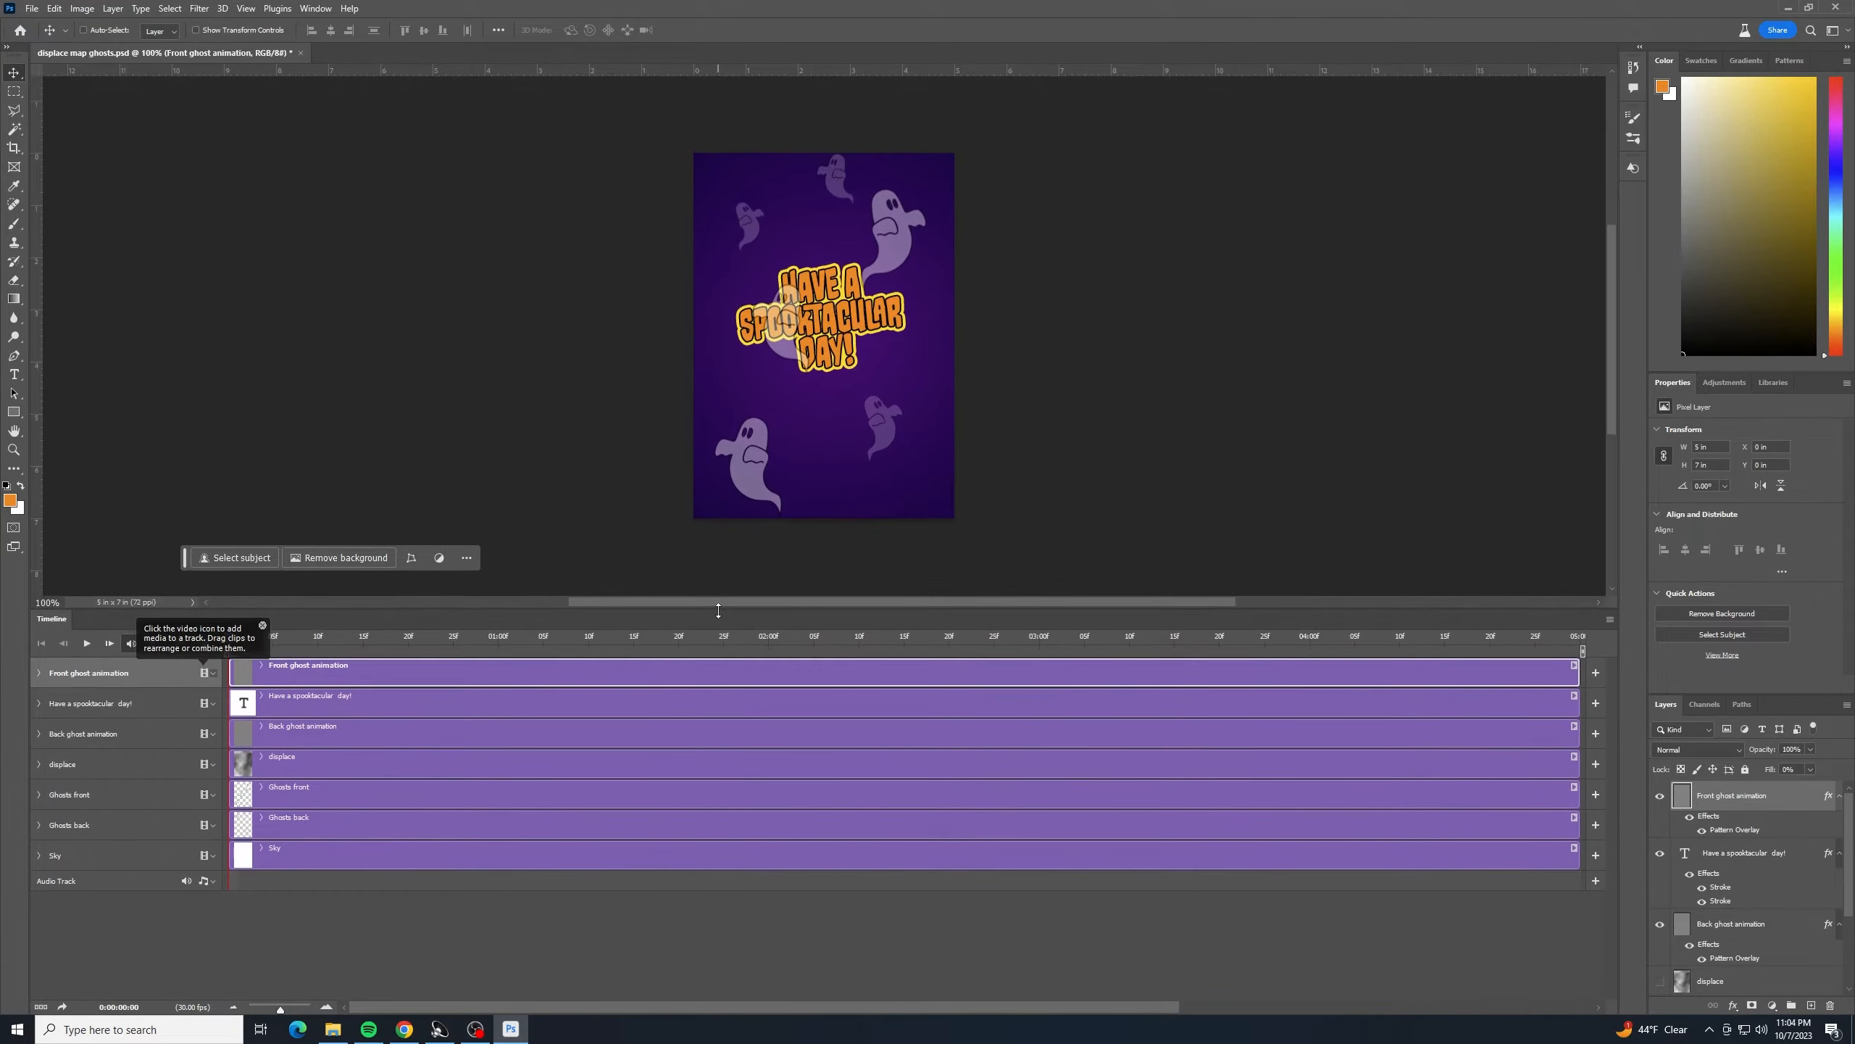
pyautogui.click(263, 625)
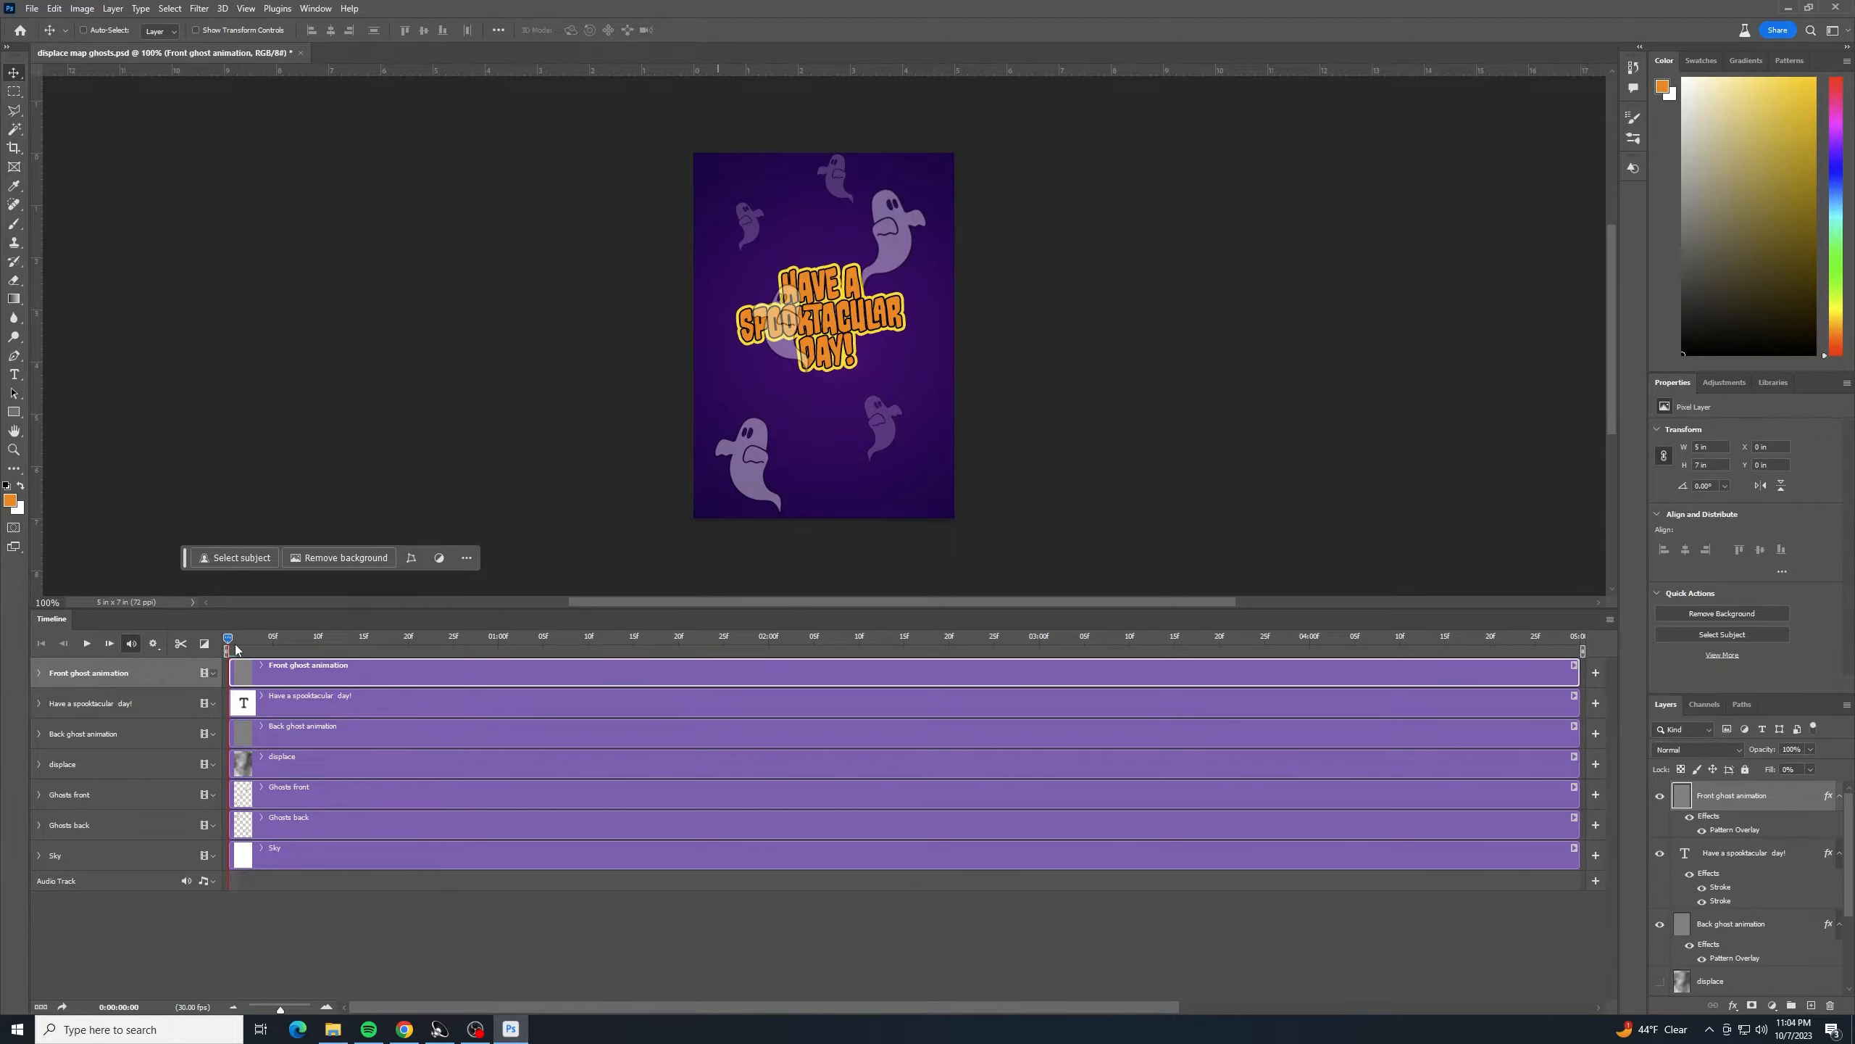
# - Add a Style keyframe to the Front ghost animation track at the start of the timeline
pyautogui.moveTo(228, 641)
pyautogui.mouseDown()
pyautogui.moveTo(320, 642)
pyautogui.moveTo(229, 638)
pyautogui.mouseUp()
pyautogui.click(39, 673)
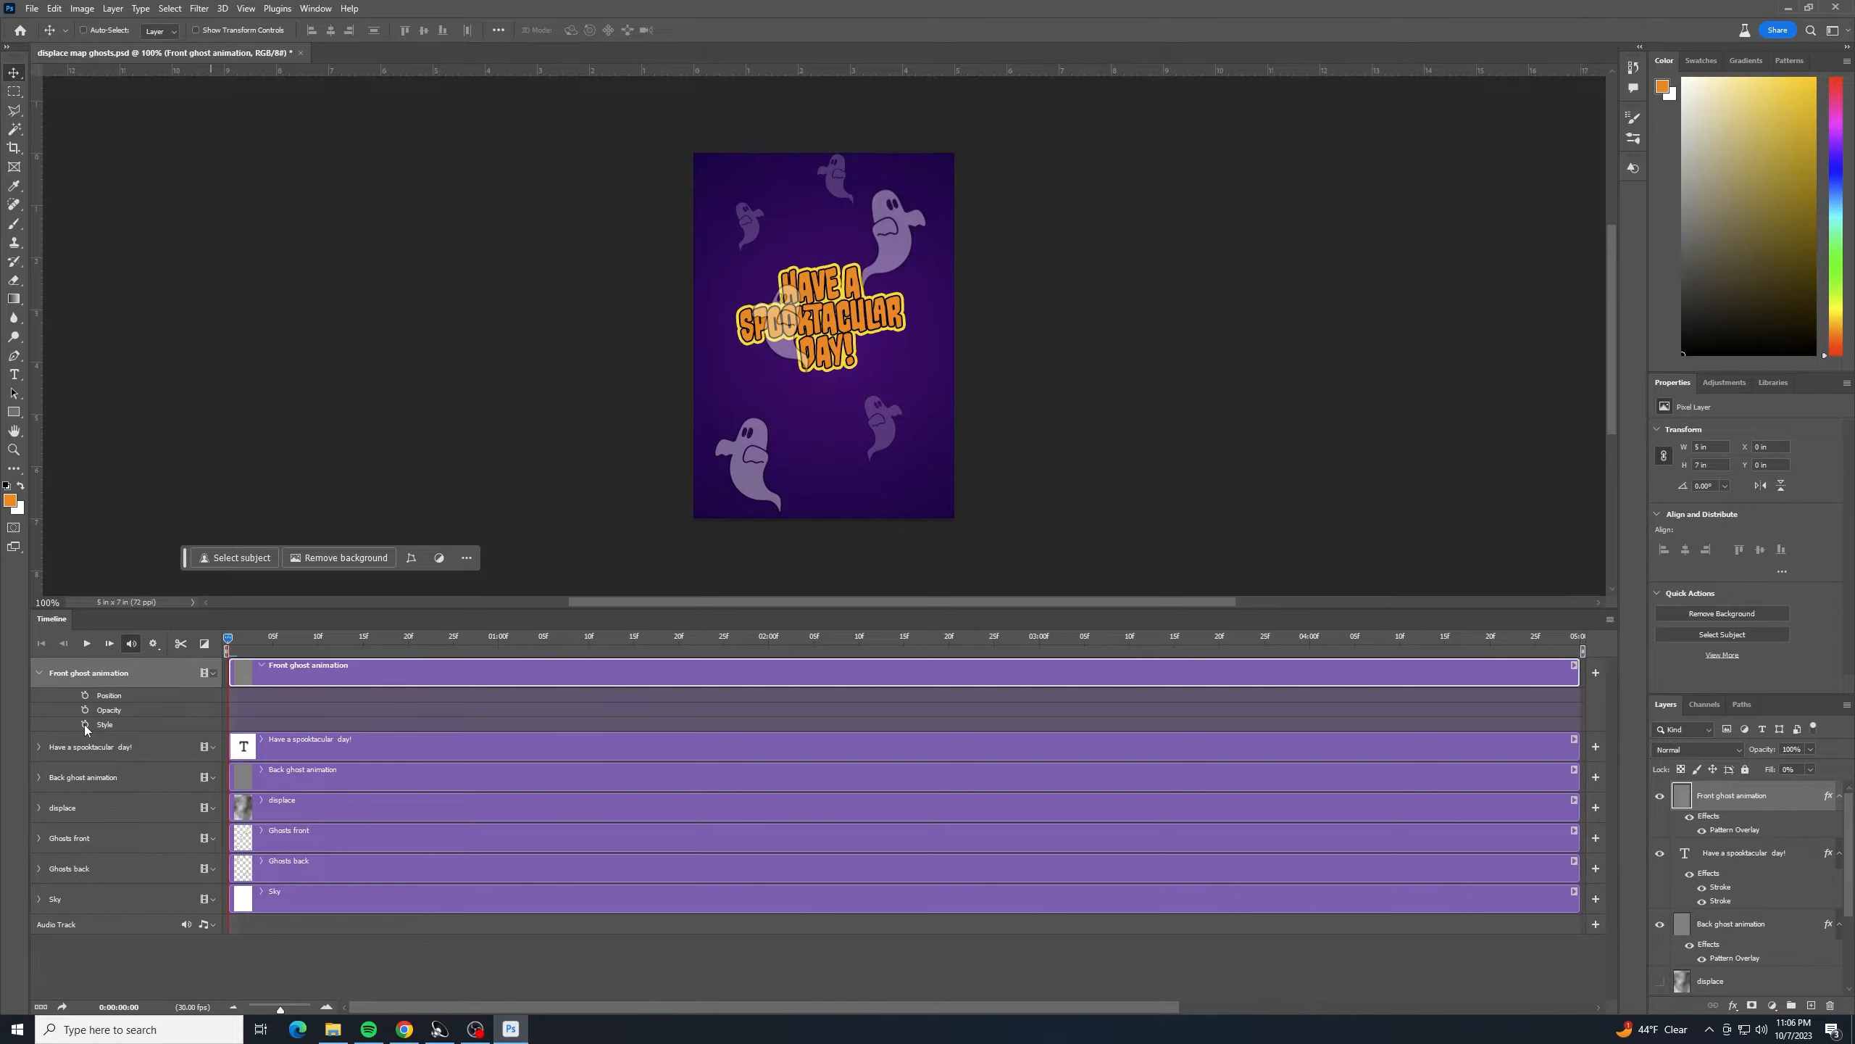
pyautogui.click(85, 723)
# - At the timeline's last frame, shift the Front ghost animation layer's pattern overlay upward until the ghosts line up with their starting positions, and apply it
pyautogui.moveTo(229, 640); pyautogui.dragTo(1594, 531)
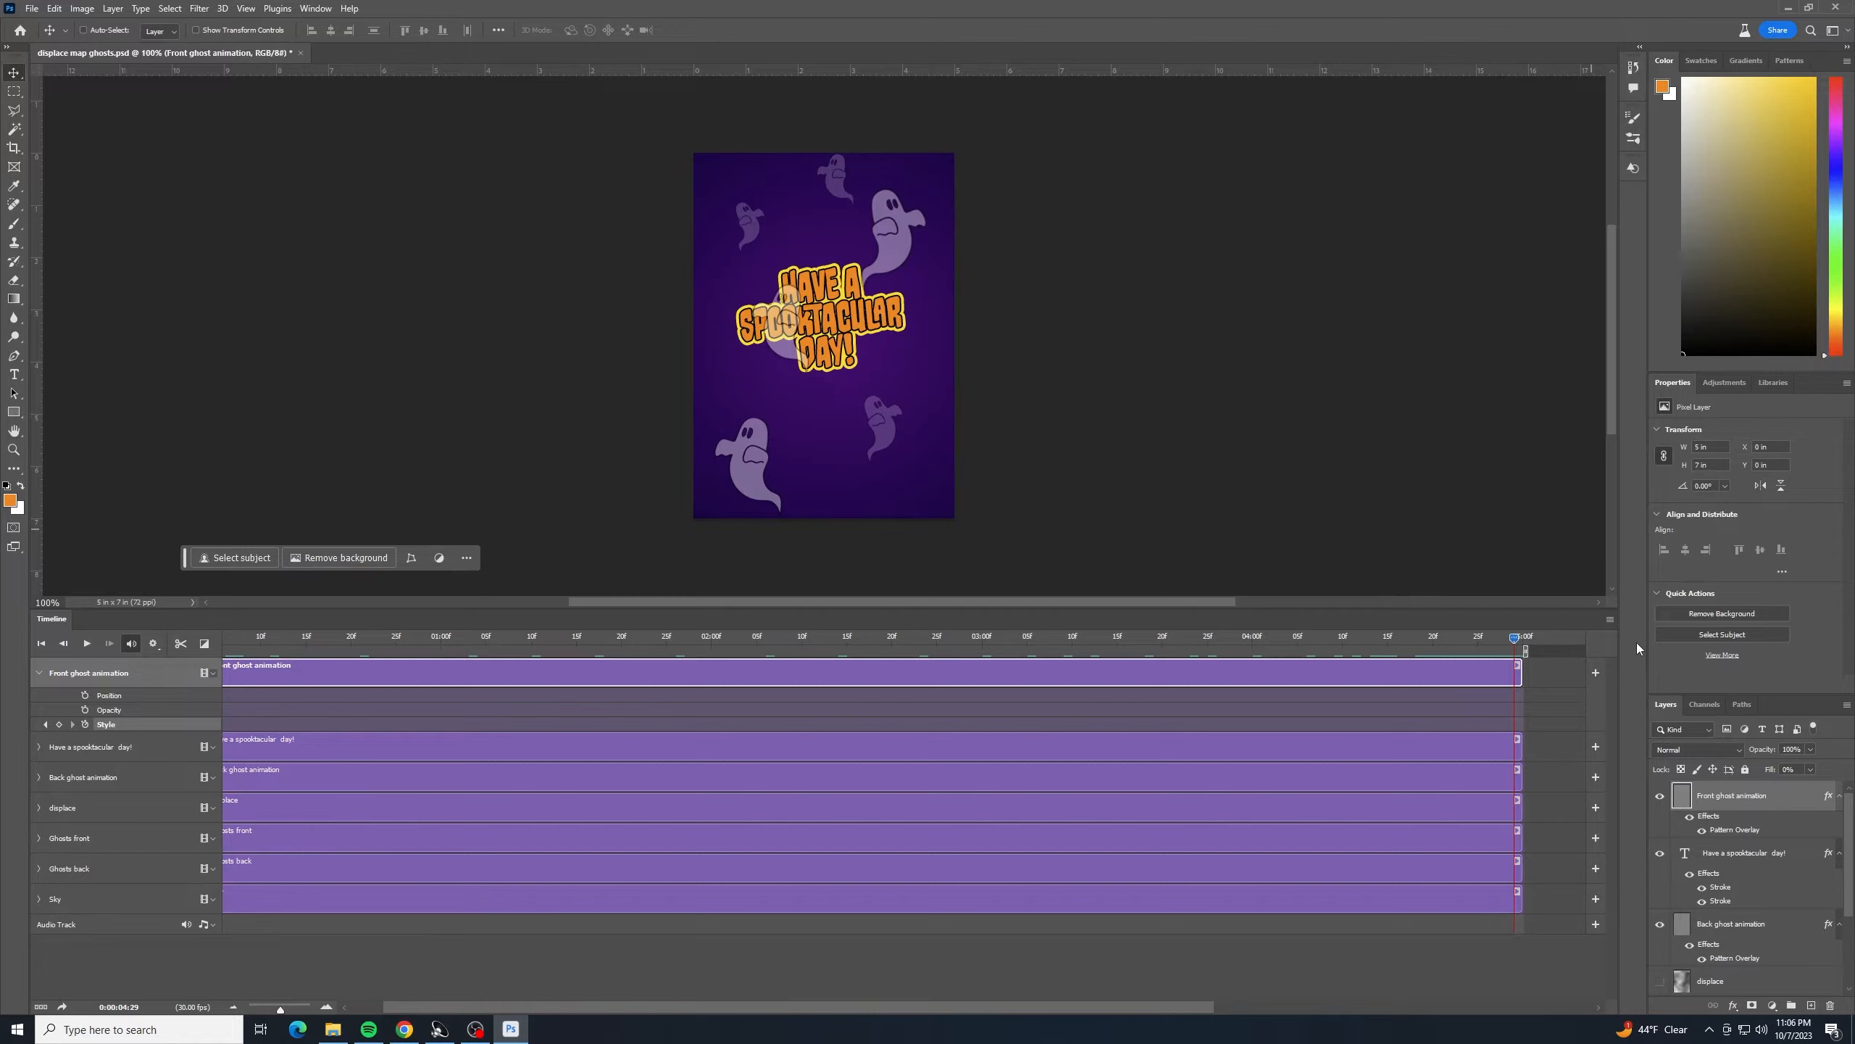
pyautogui.doubleClick(1784, 806)
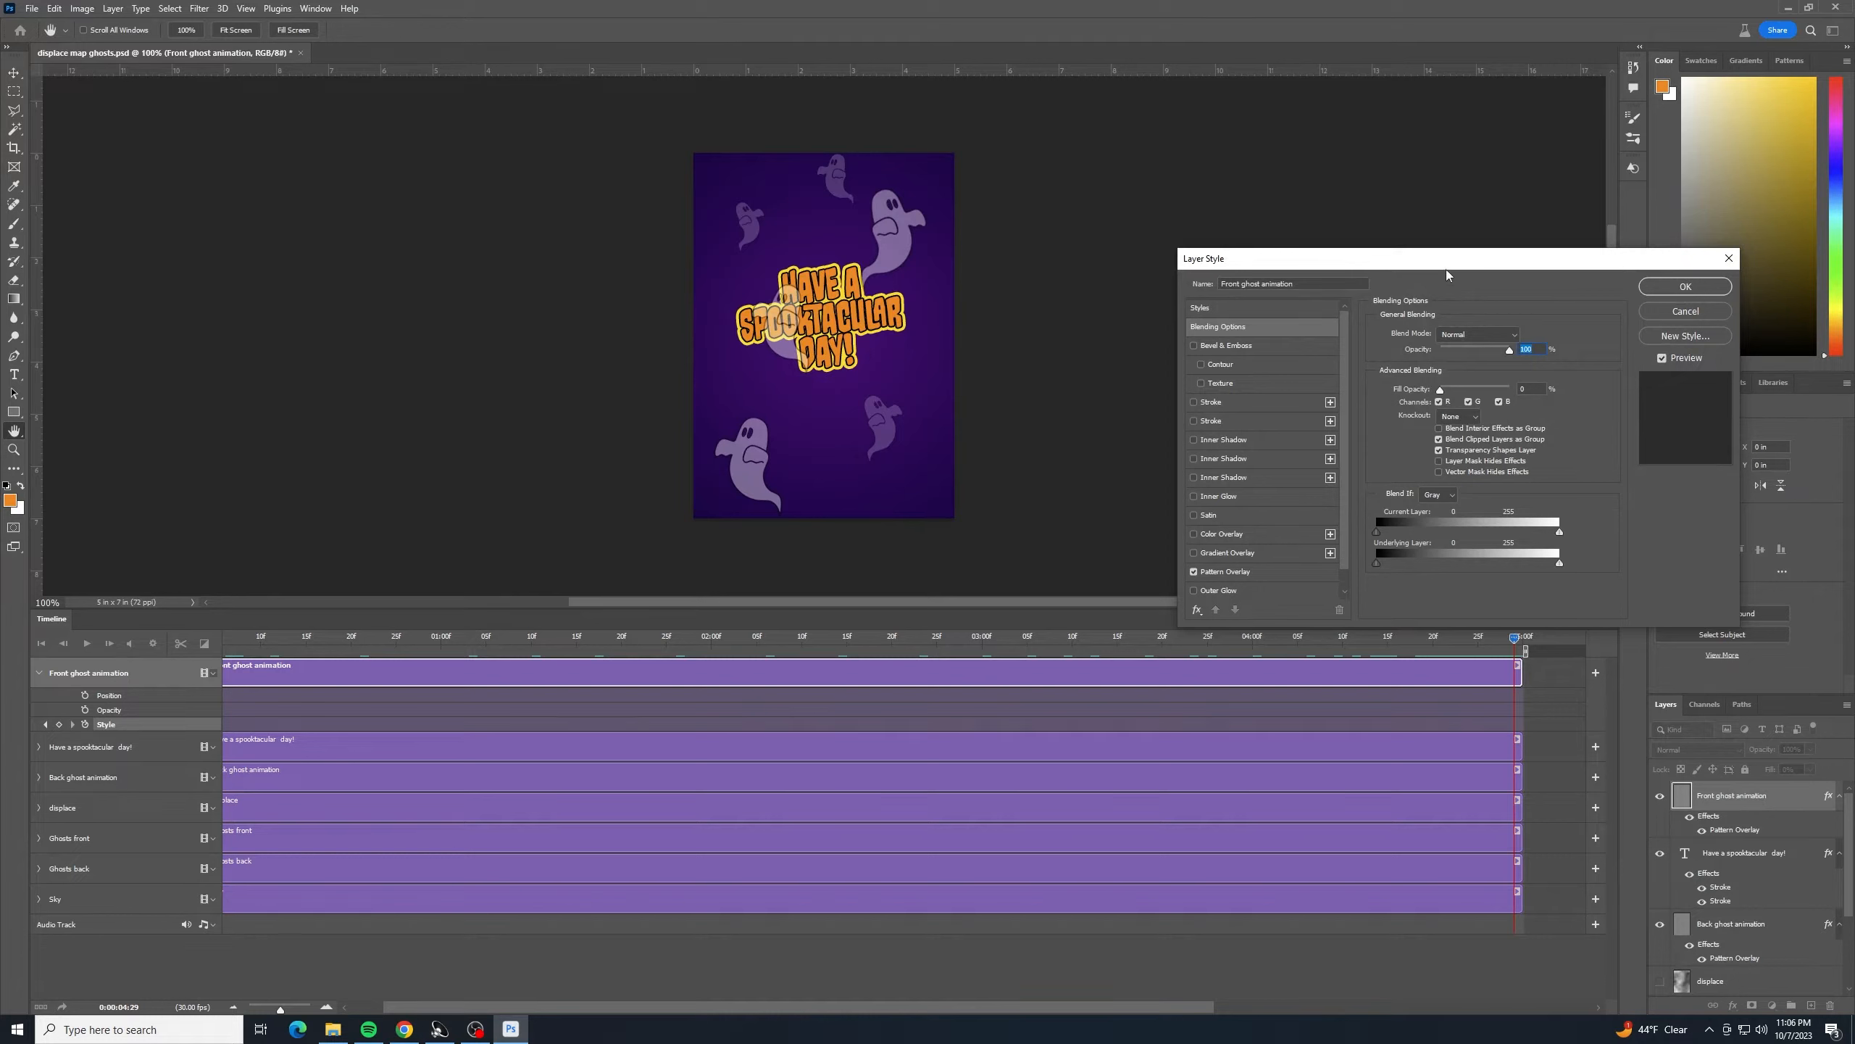
pyautogui.moveTo(1448, 270); pyautogui.dragTo(1396, 160)
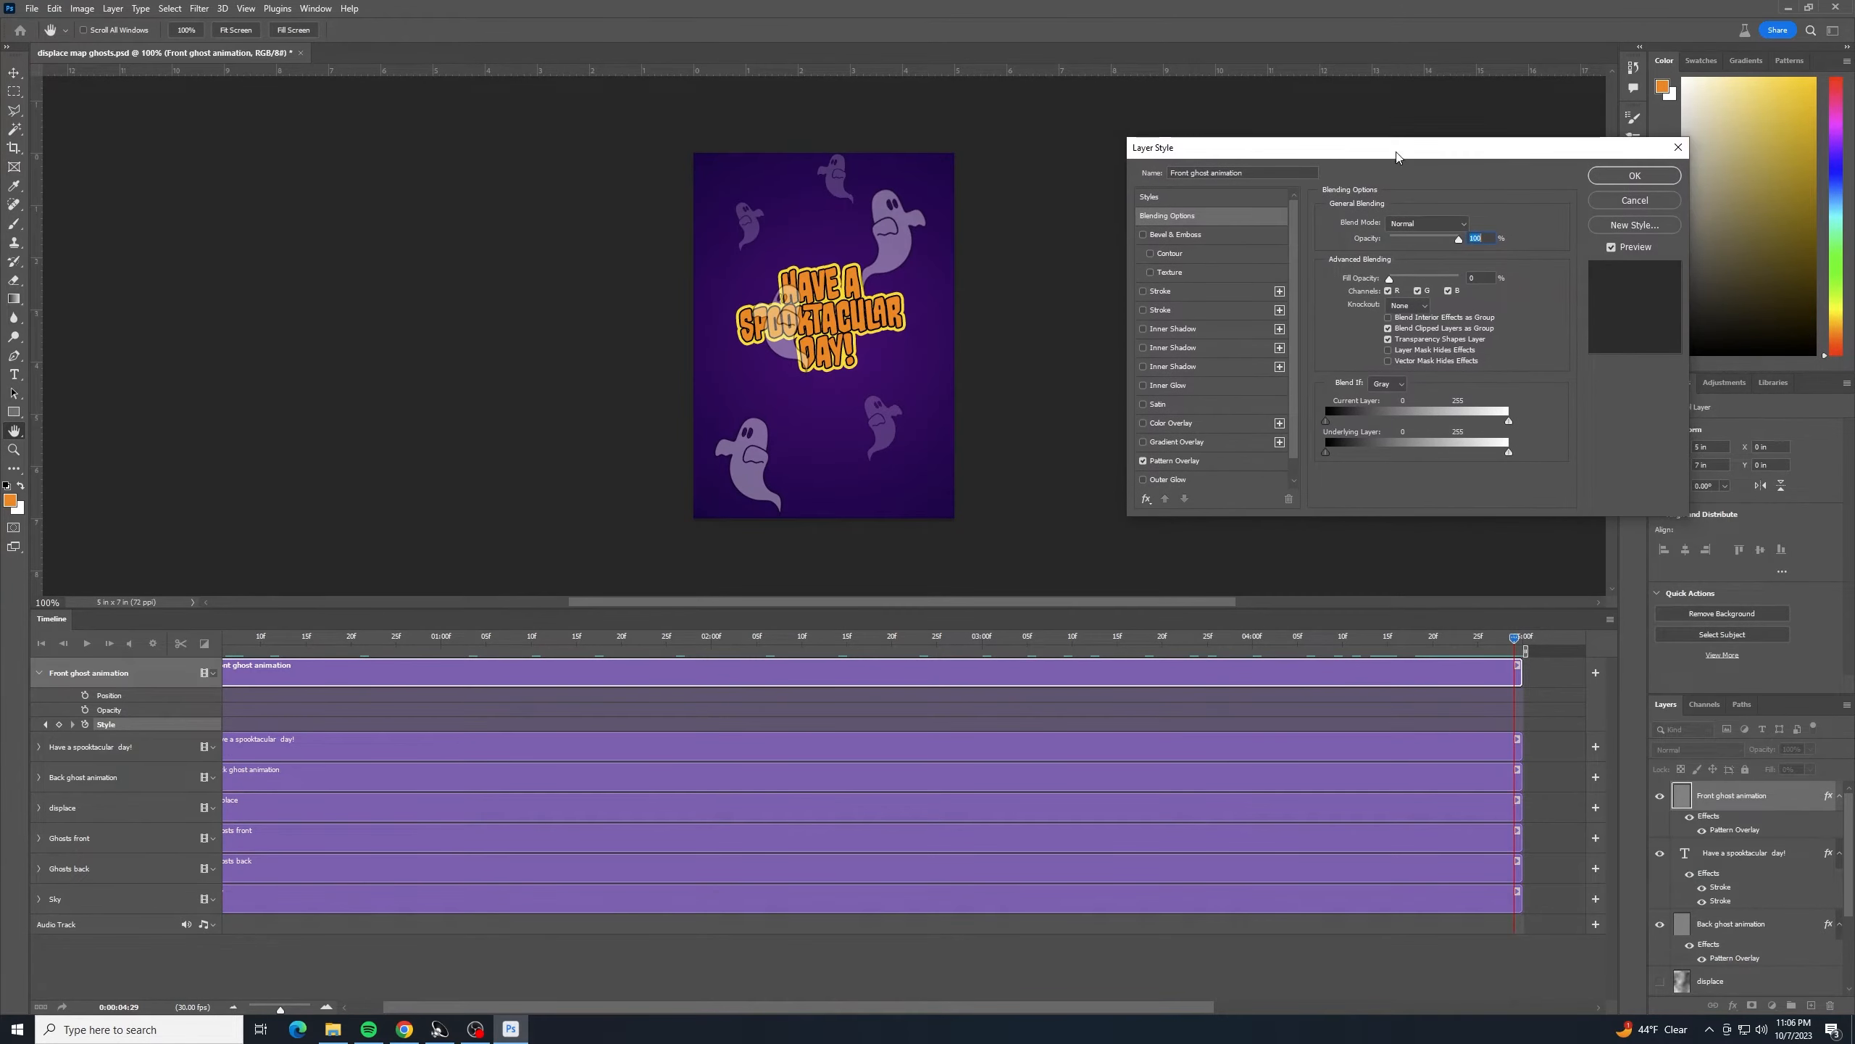
pyautogui.click(1182, 459)
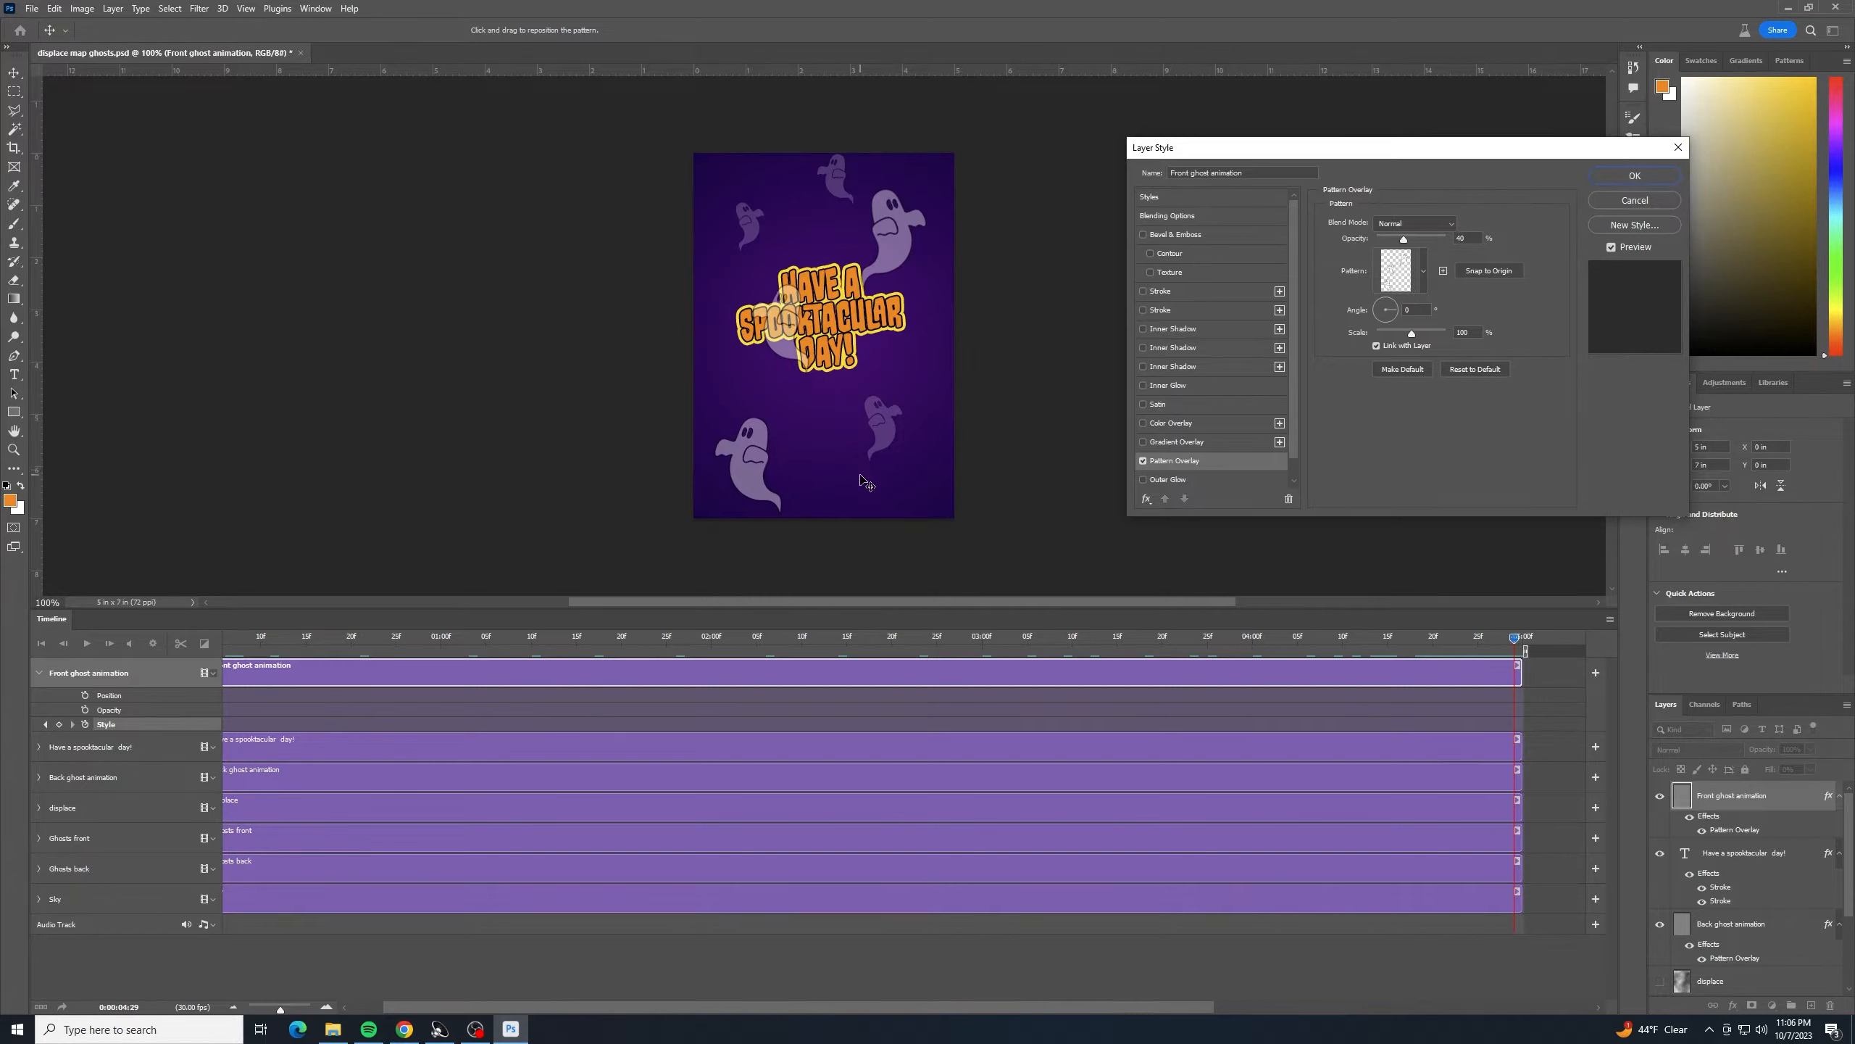
pyautogui.moveTo(857, 481); pyautogui.dragTo(841, 417)
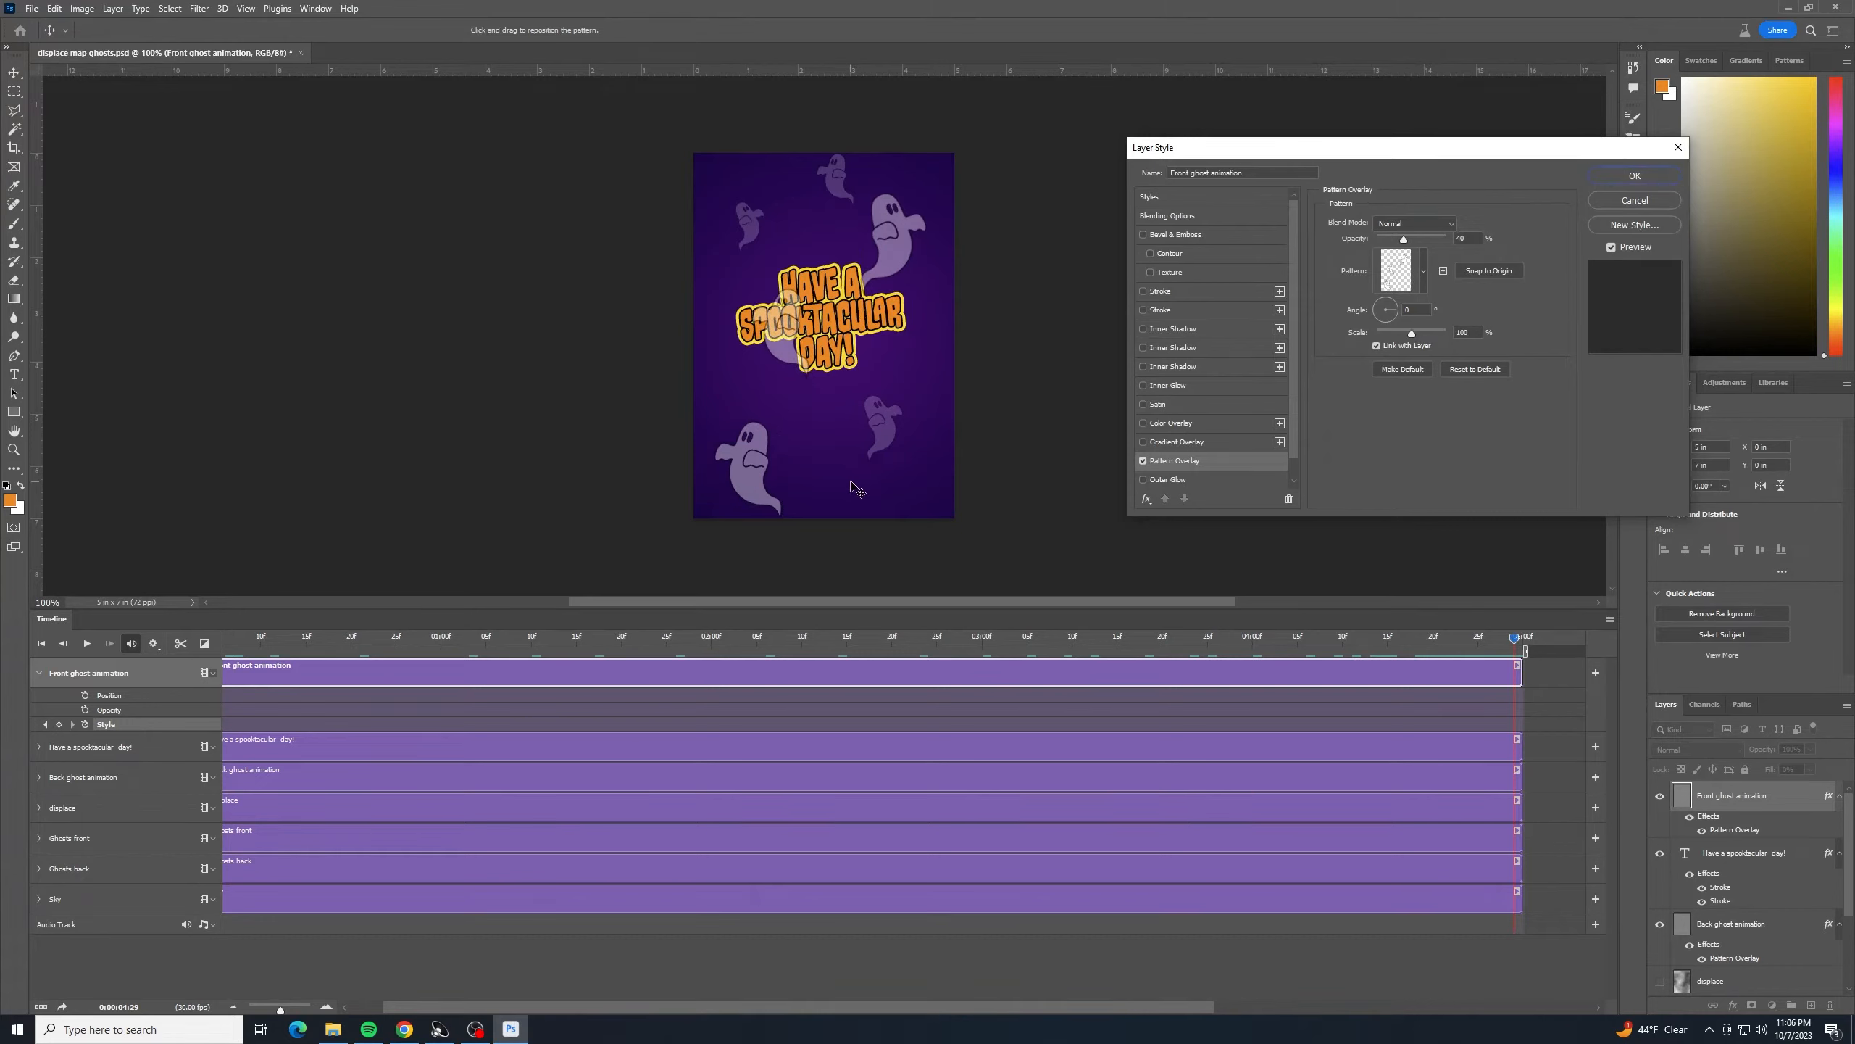
pyautogui.moveTo(858, 488); pyautogui.dragTo(840, 323)
pyautogui.moveTo(830, 416); pyautogui.dragTo(822, 324)
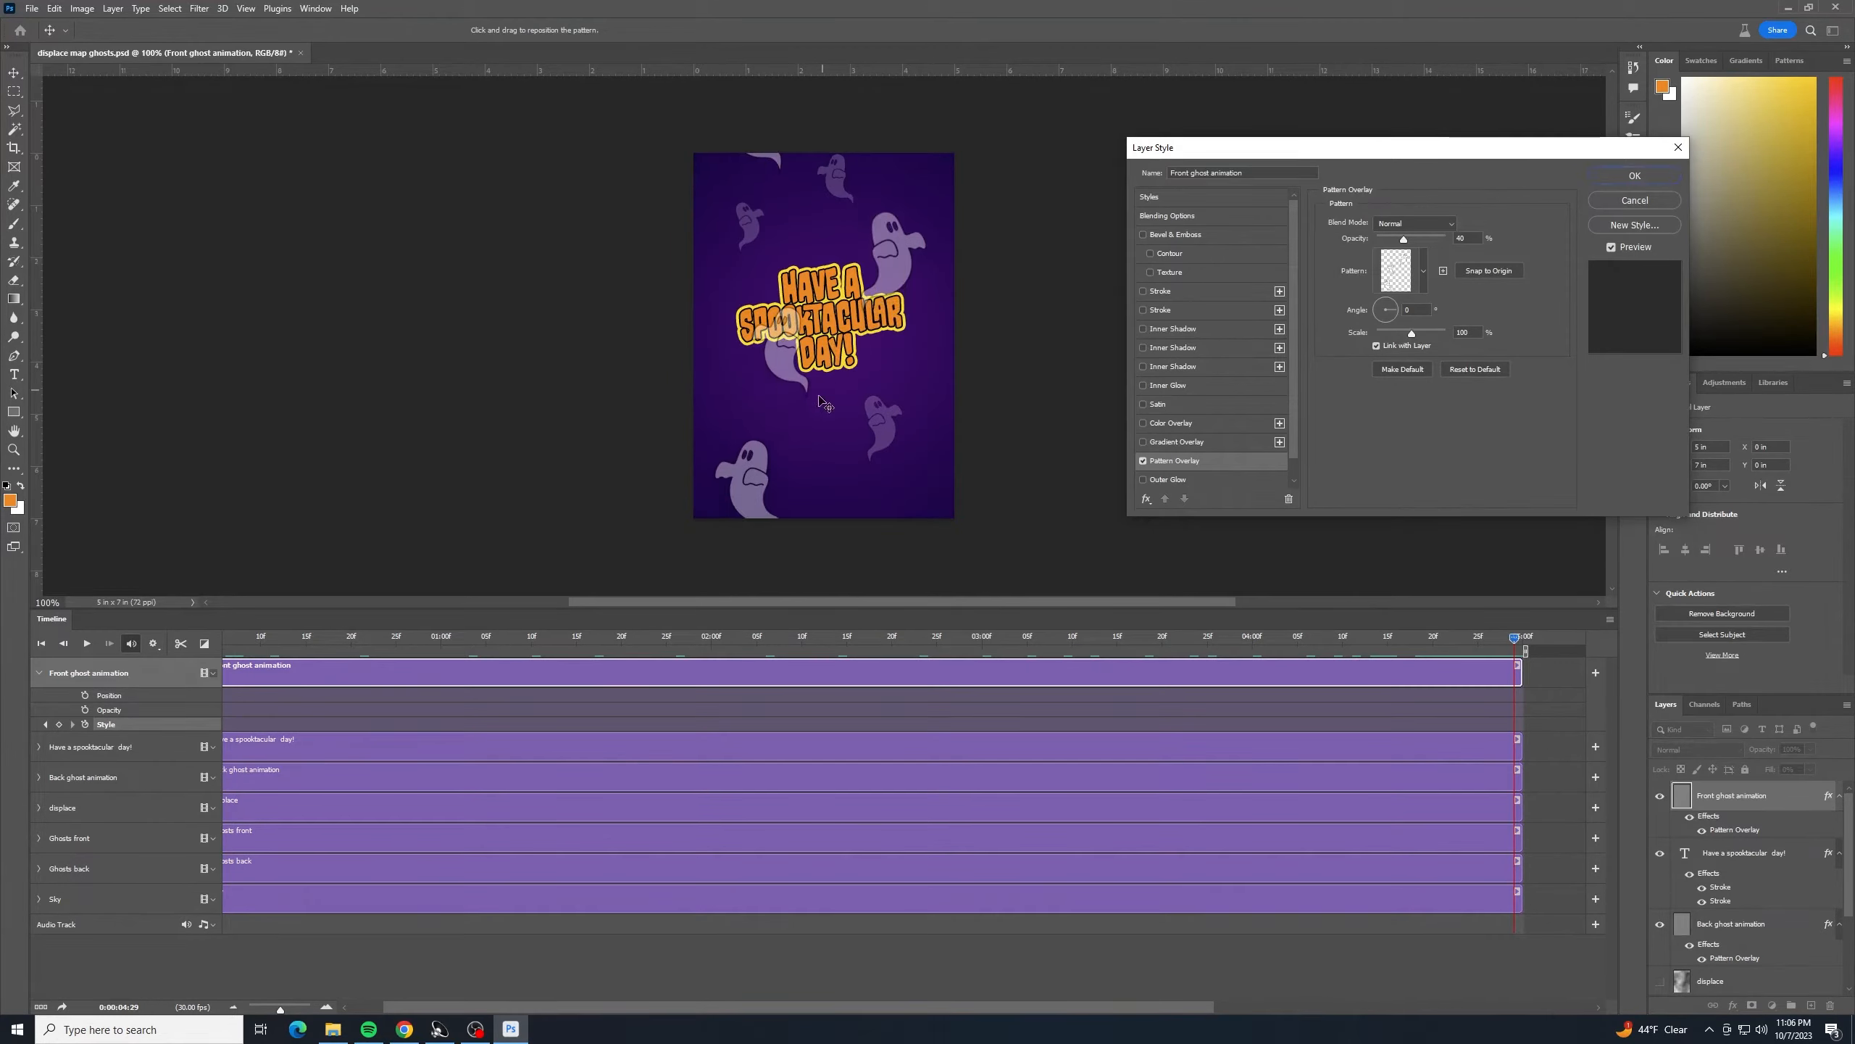
pyautogui.moveTo(797, 464); pyautogui.dragTo(798, 445)
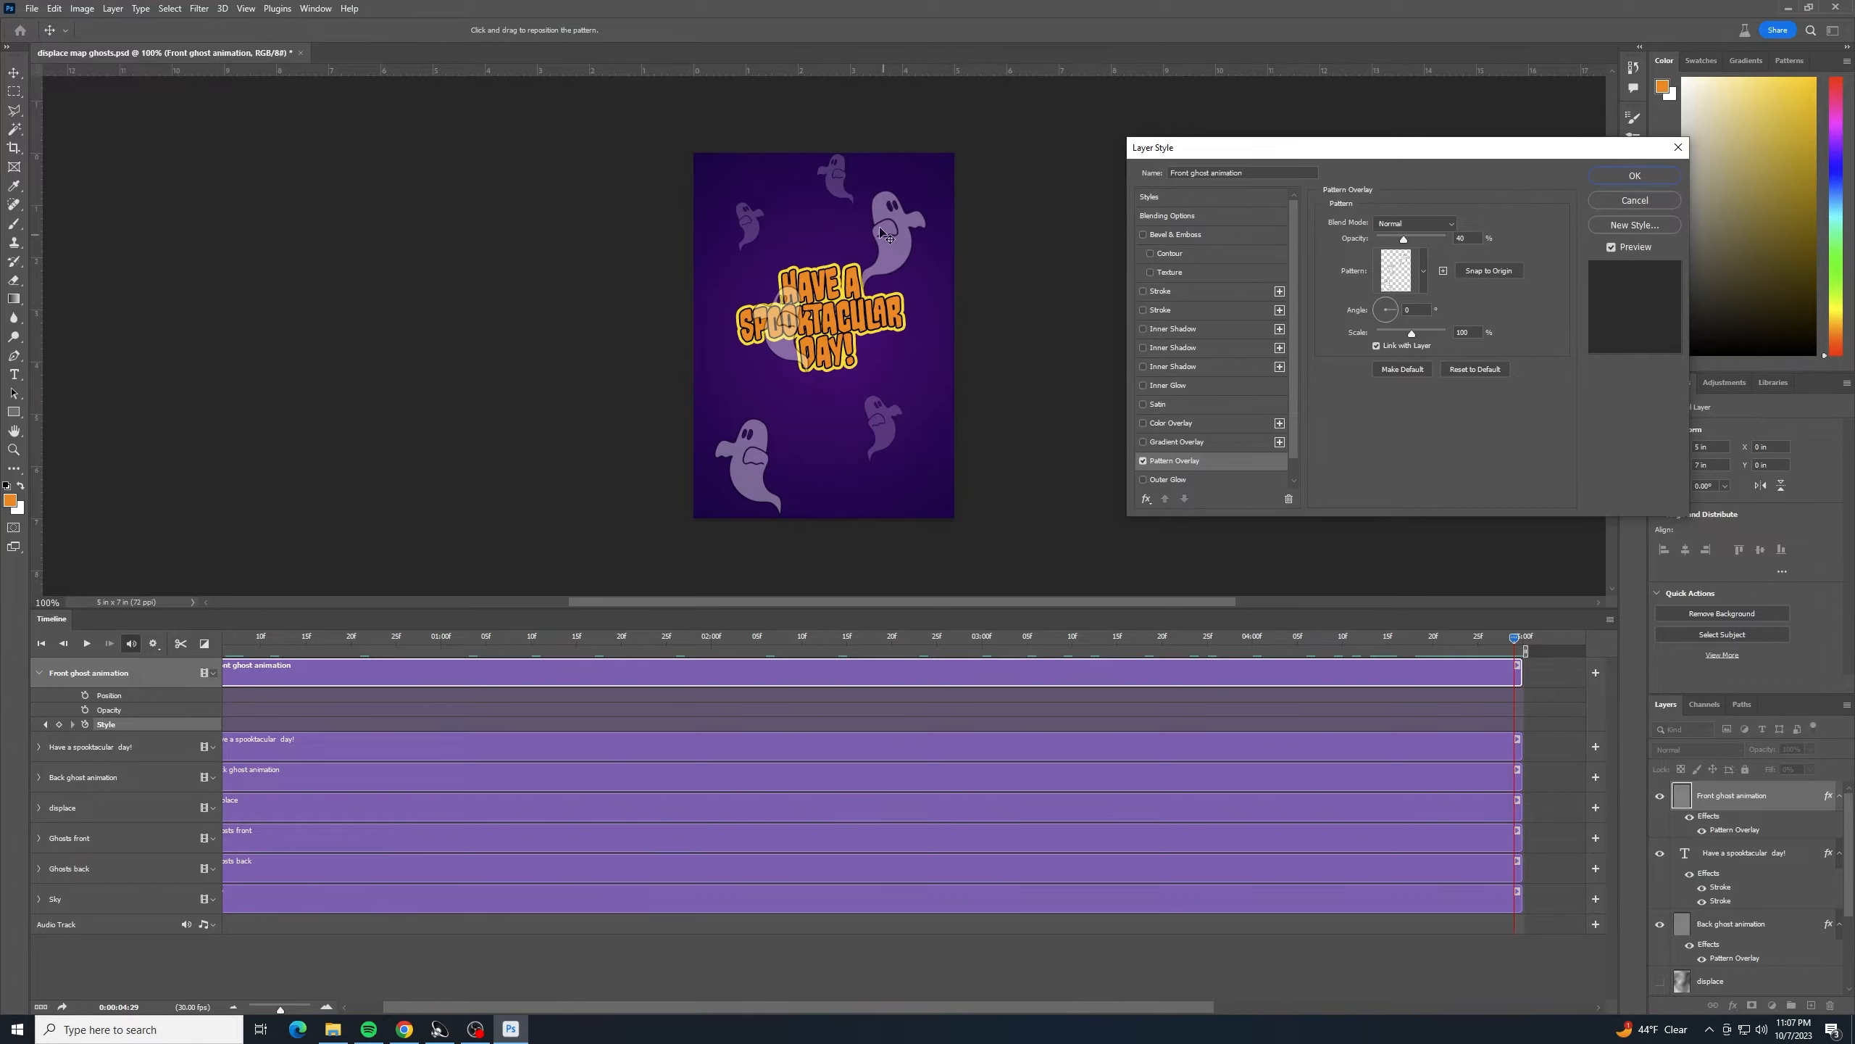
pyautogui.click(1629, 178)
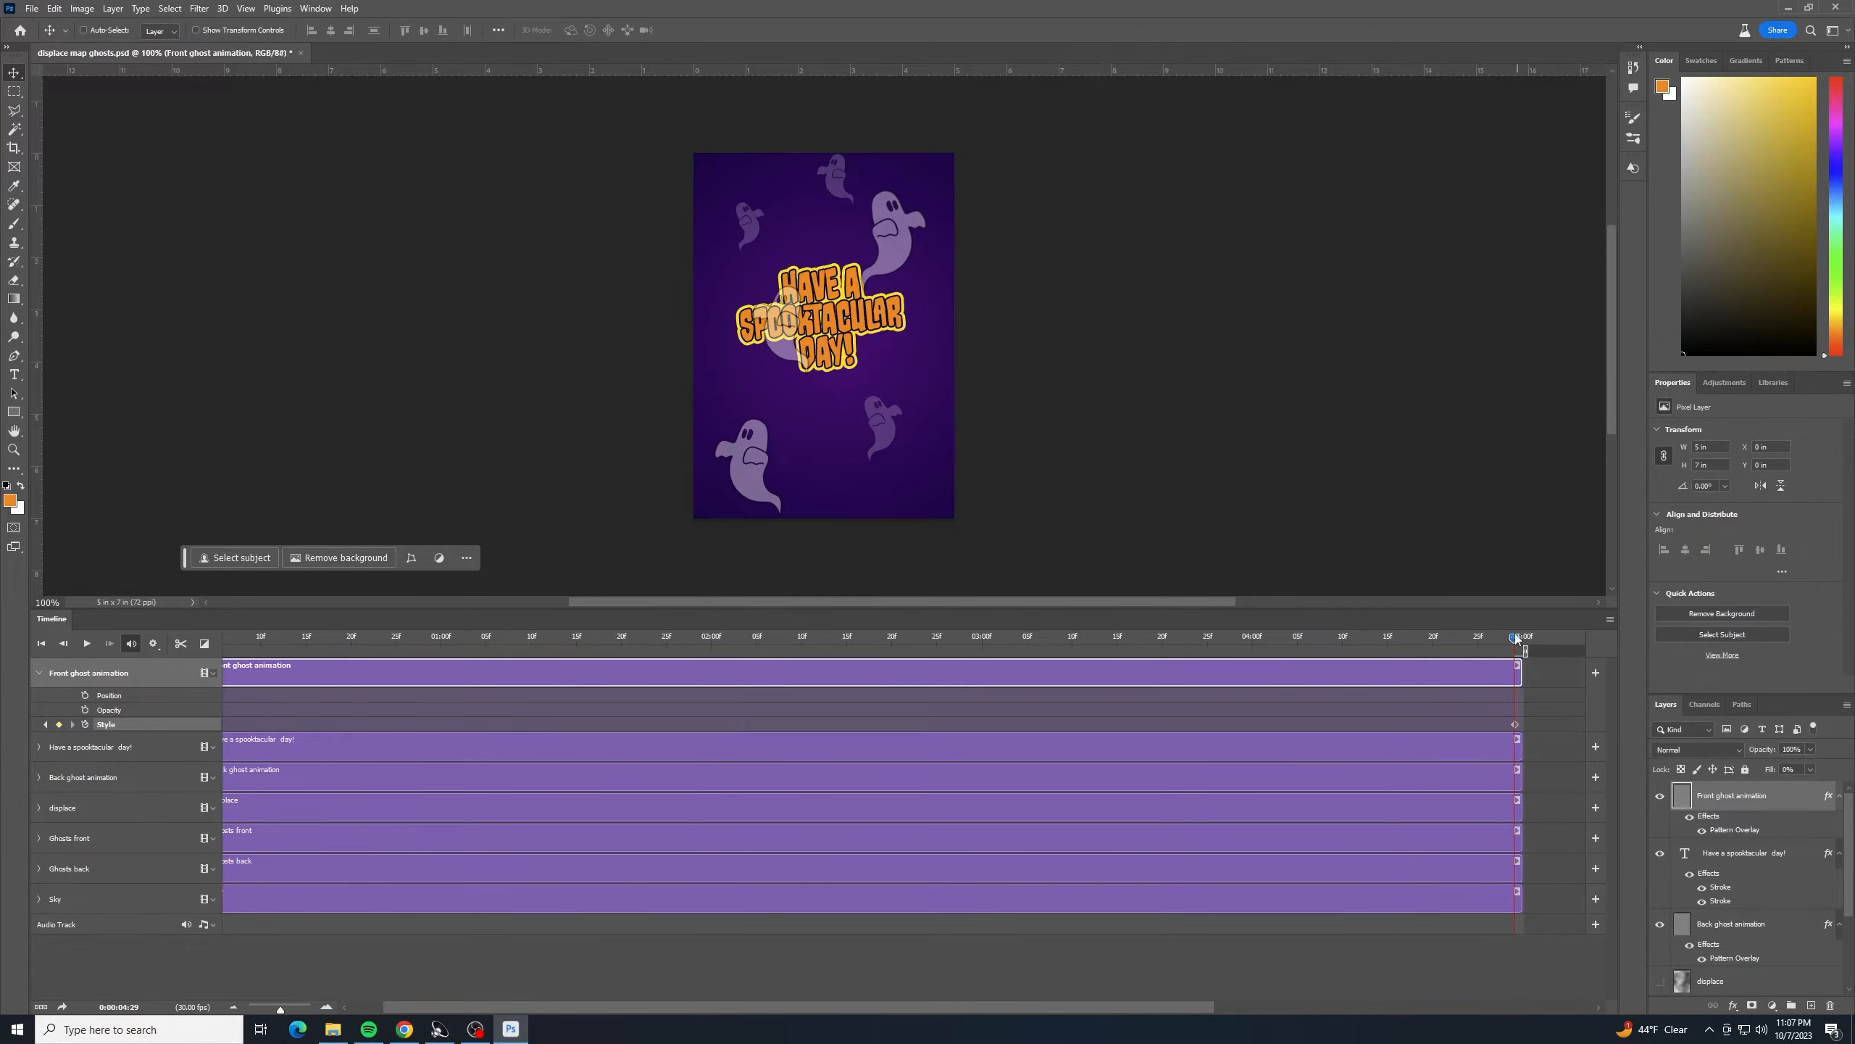
# - Play the animation from the first frame to preview the front ghosts' movement, and stop playback
pyautogui.moveTo(1515, 635); pyautogui.dragTo(185, 708)
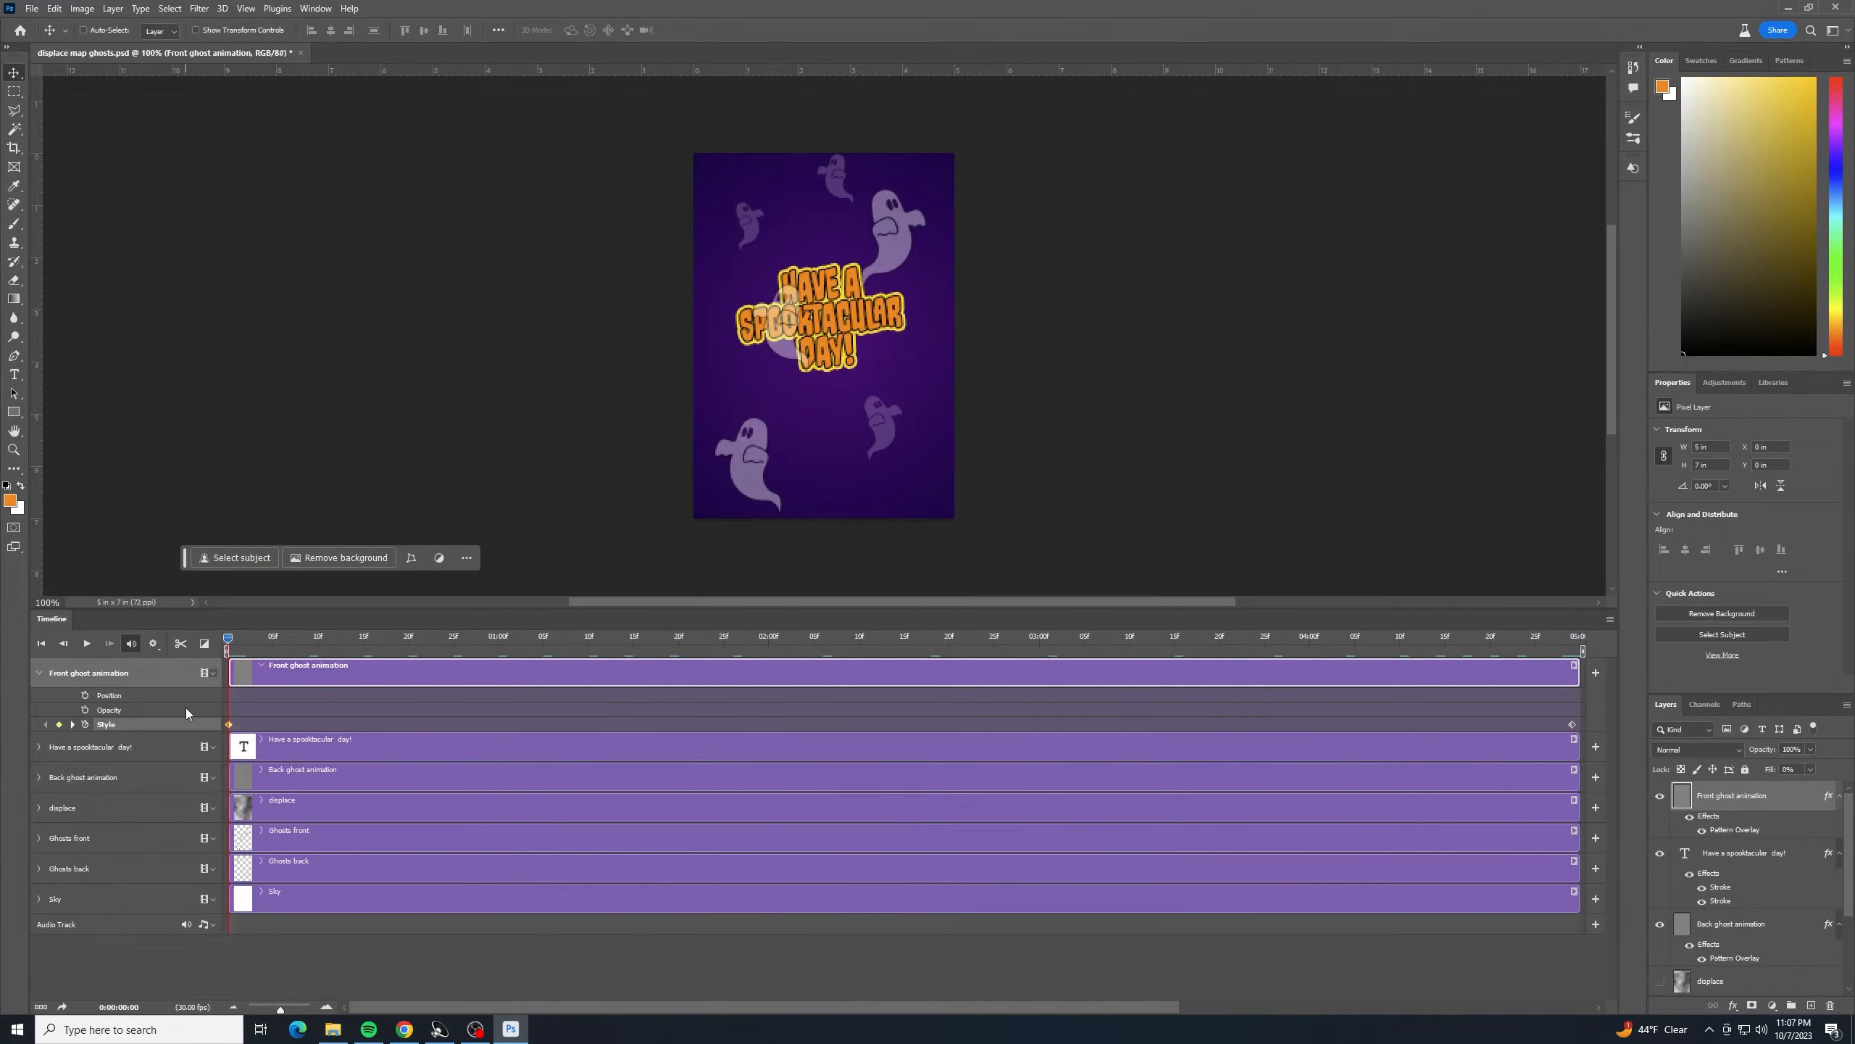
pyautogui.click(86, 643)
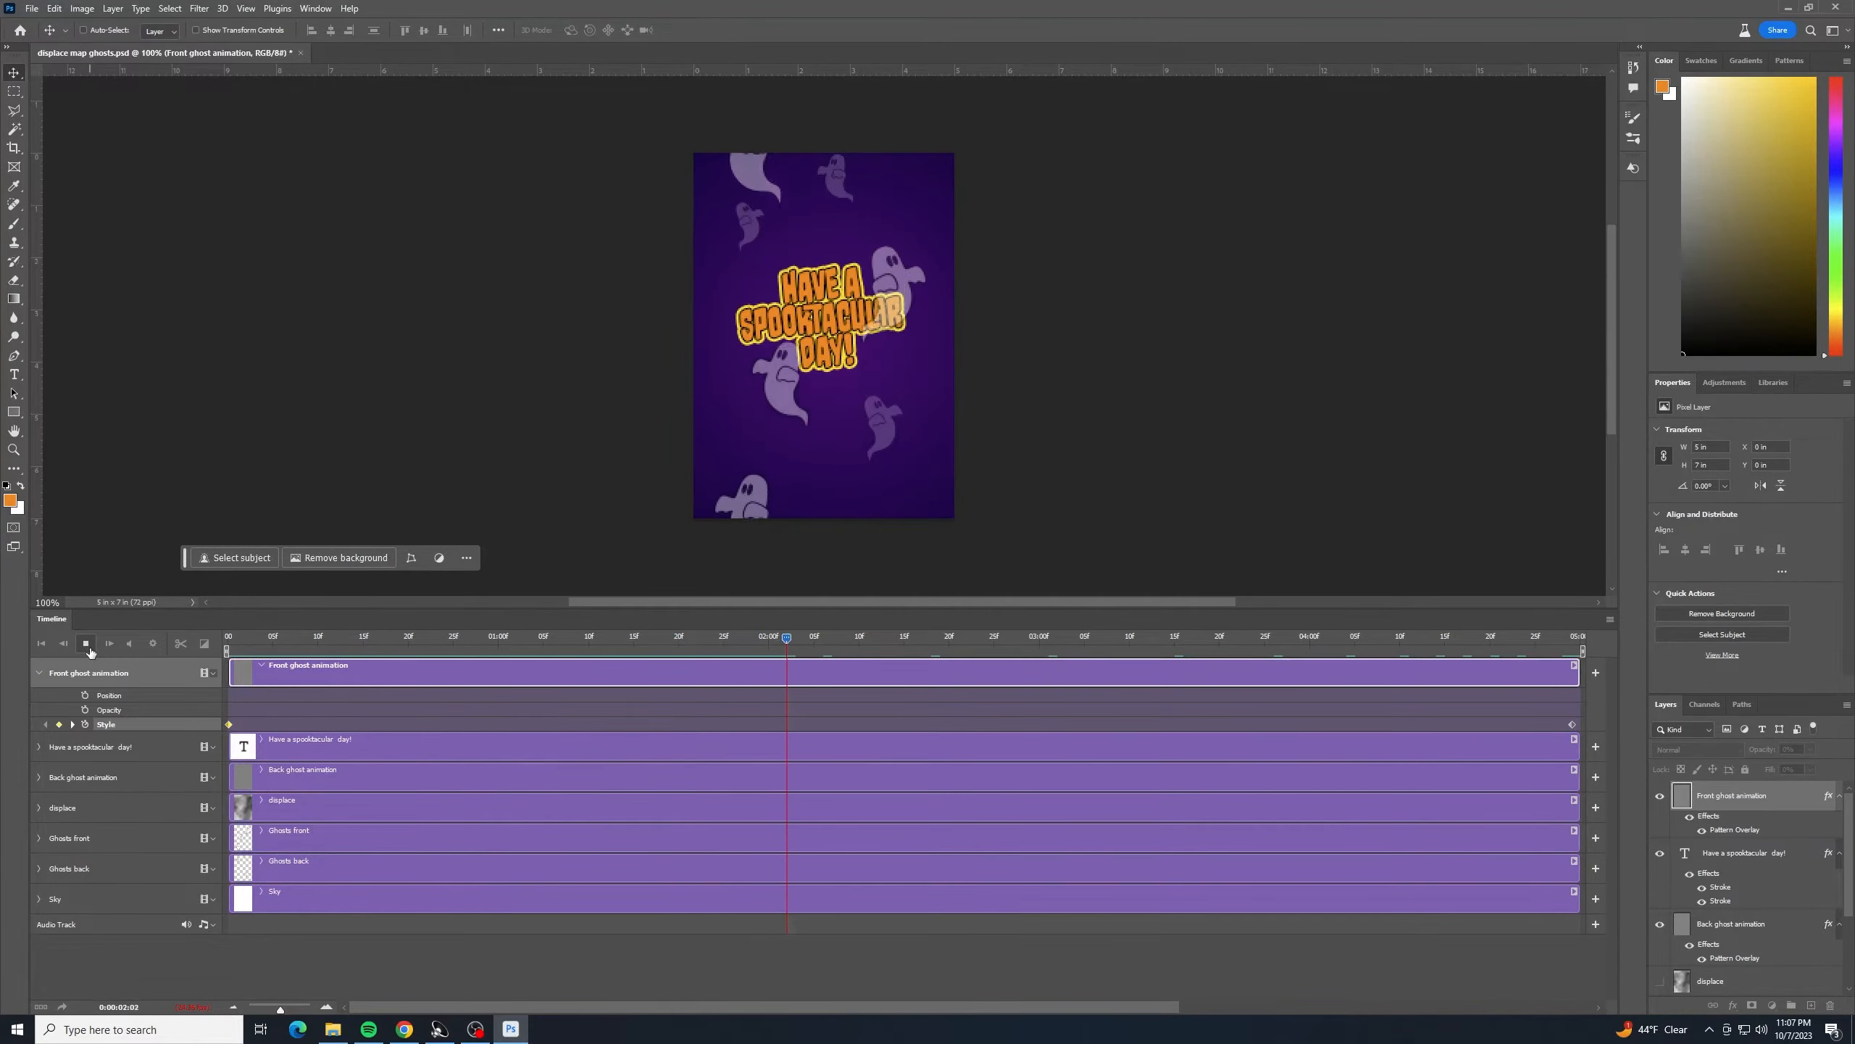
pyautogui.click(87, 645)
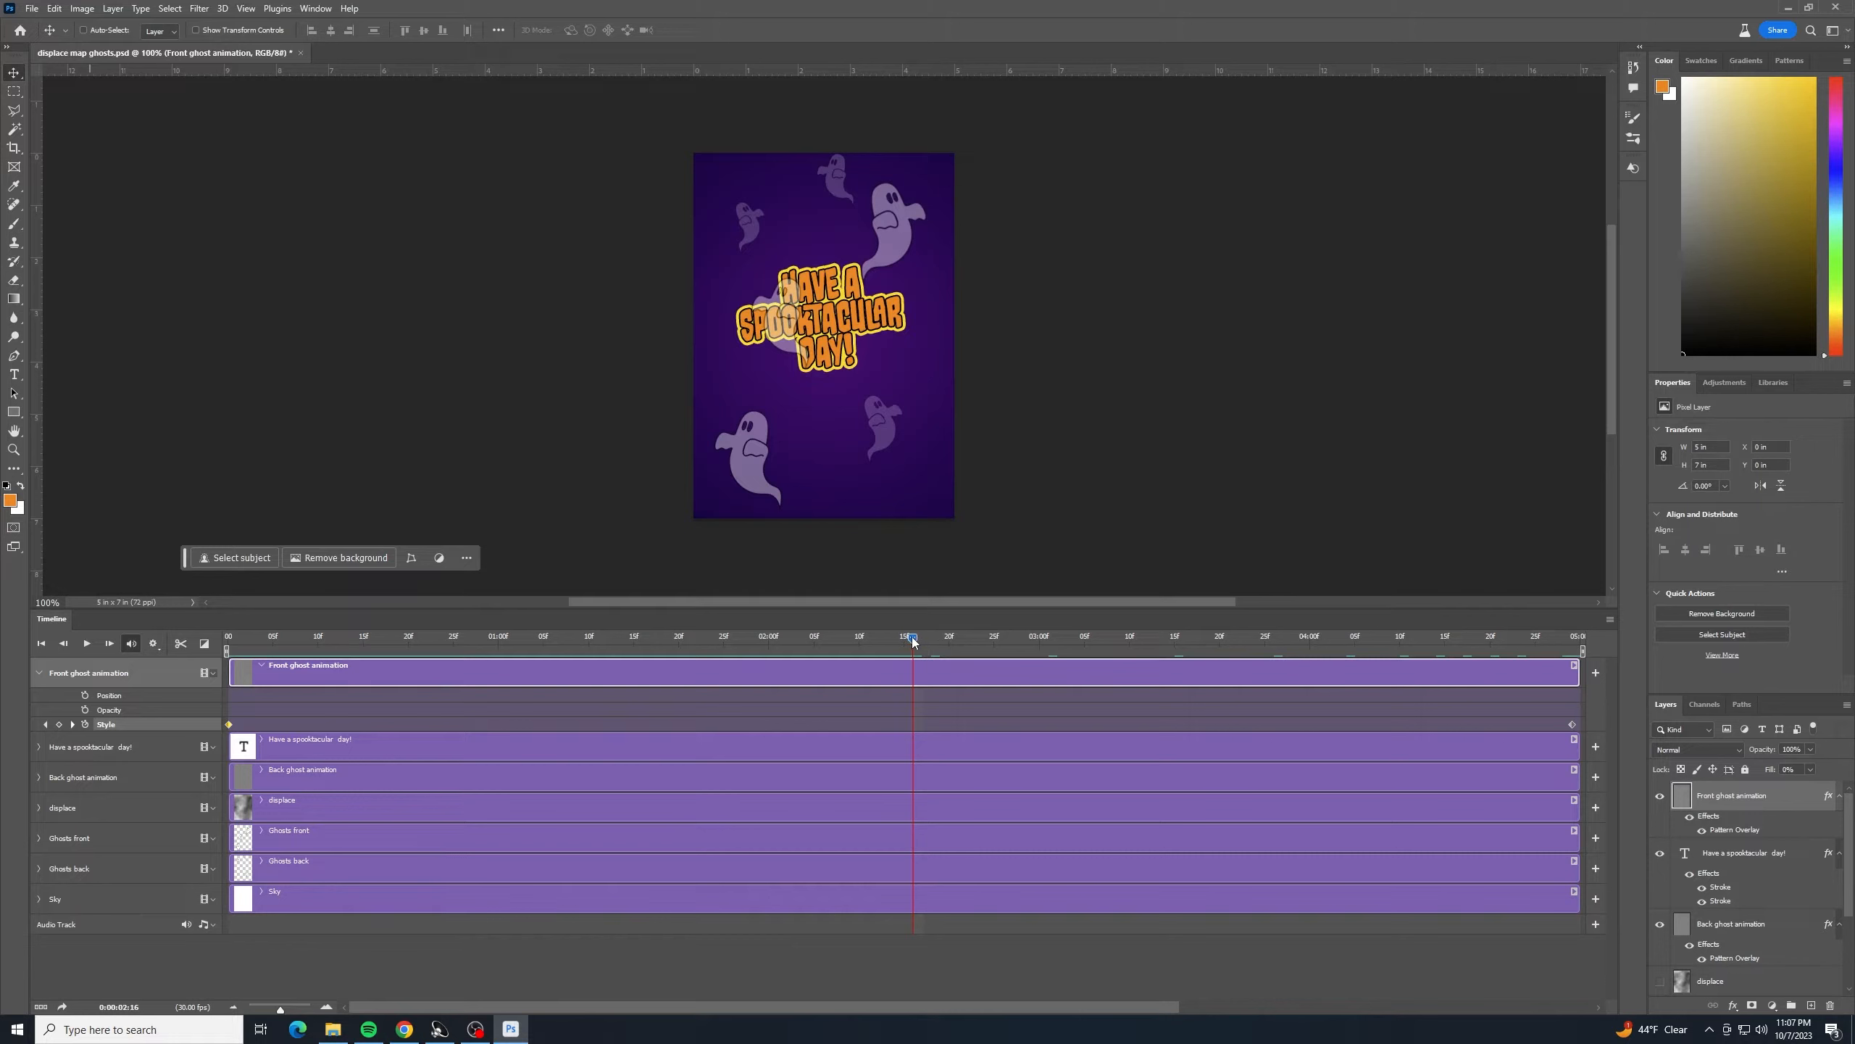
# - Add a Style keyframe to the Back ghost animation track at the first frame of the timeline
pyautogui.moveTo(911, 641); pyautogui.dragTo(192, 646)
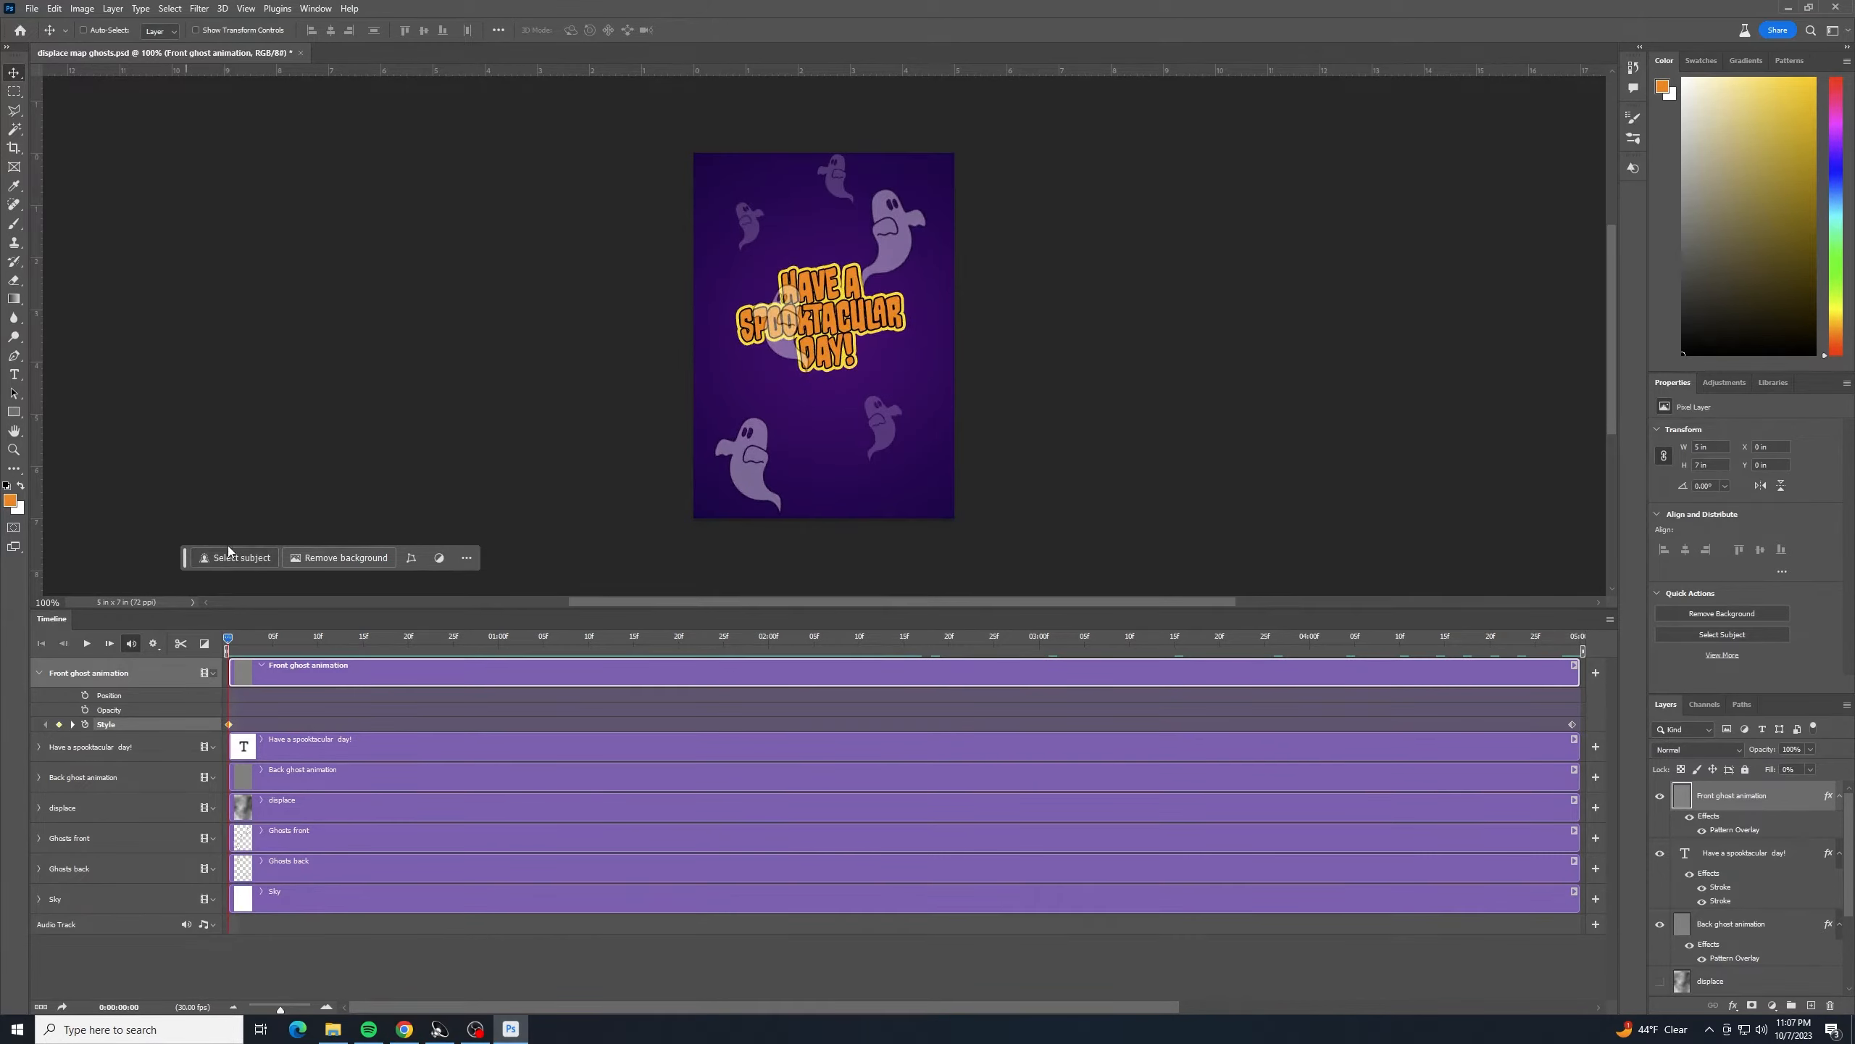
pyautogui.click(37, 777)
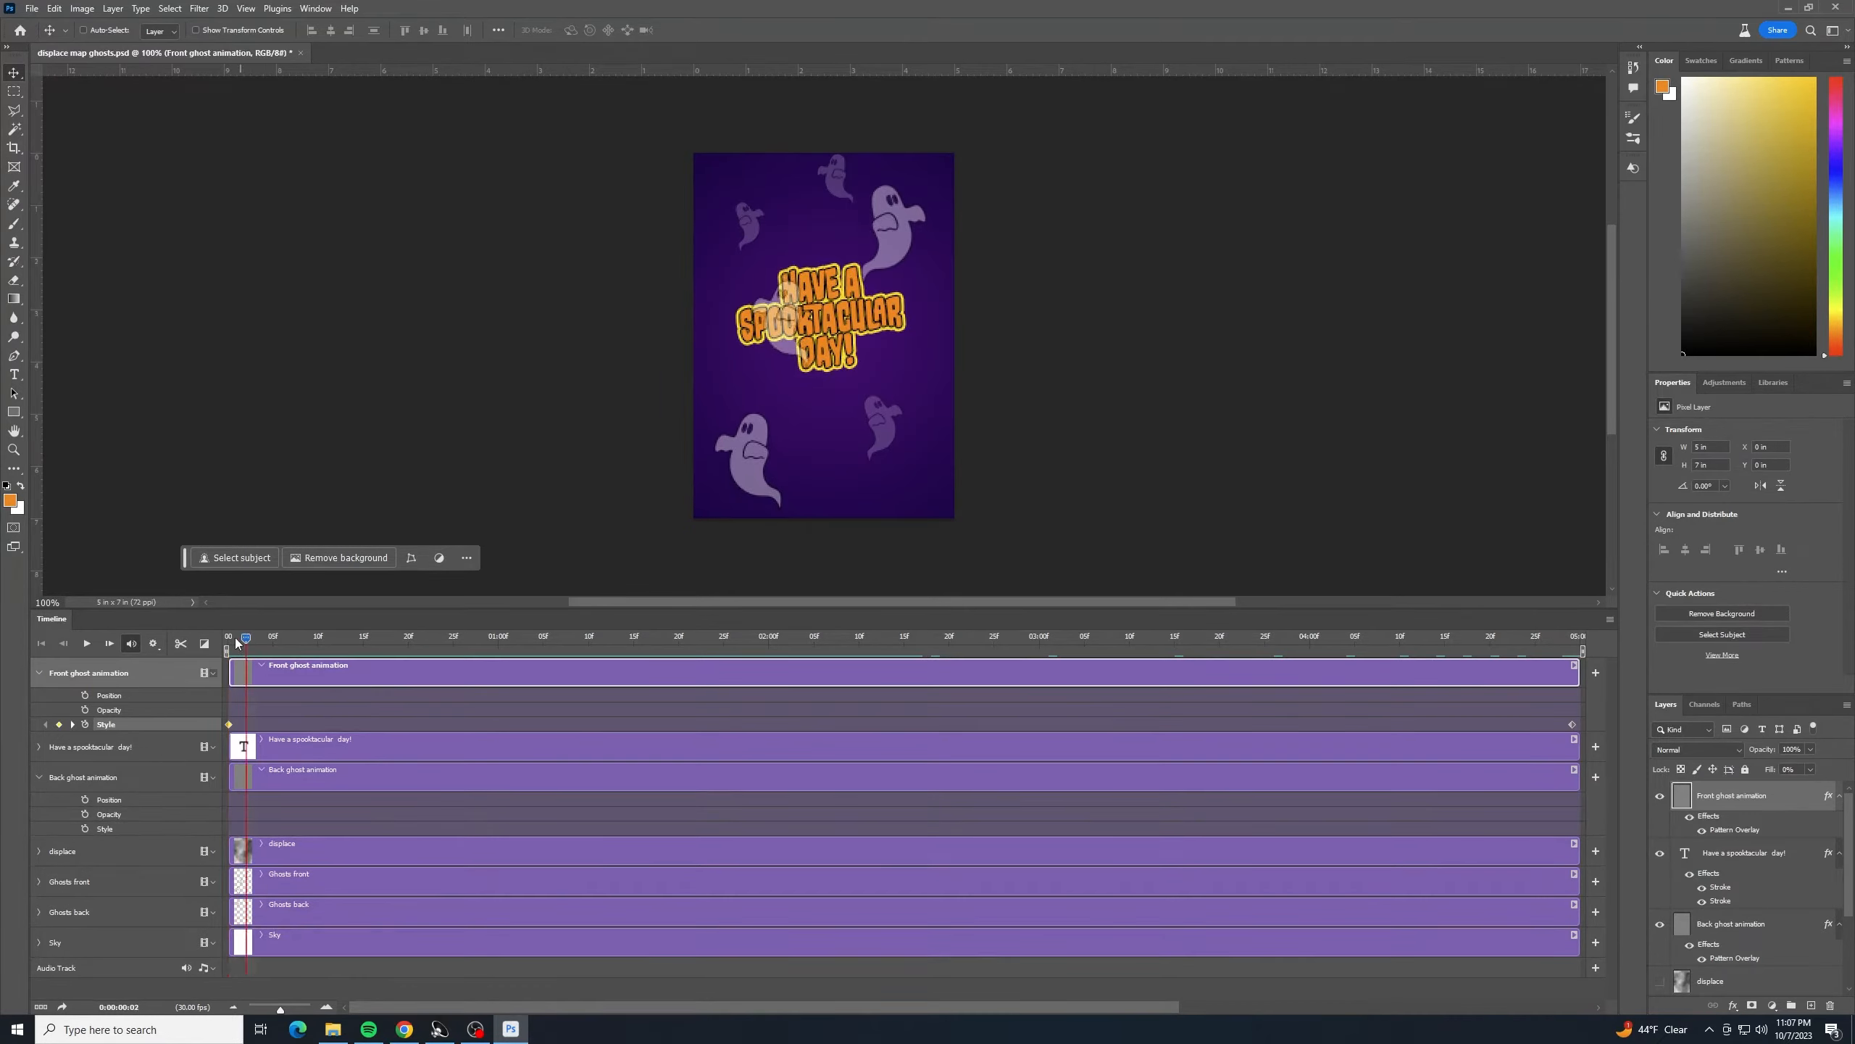
pyautogui.click(83, 827)
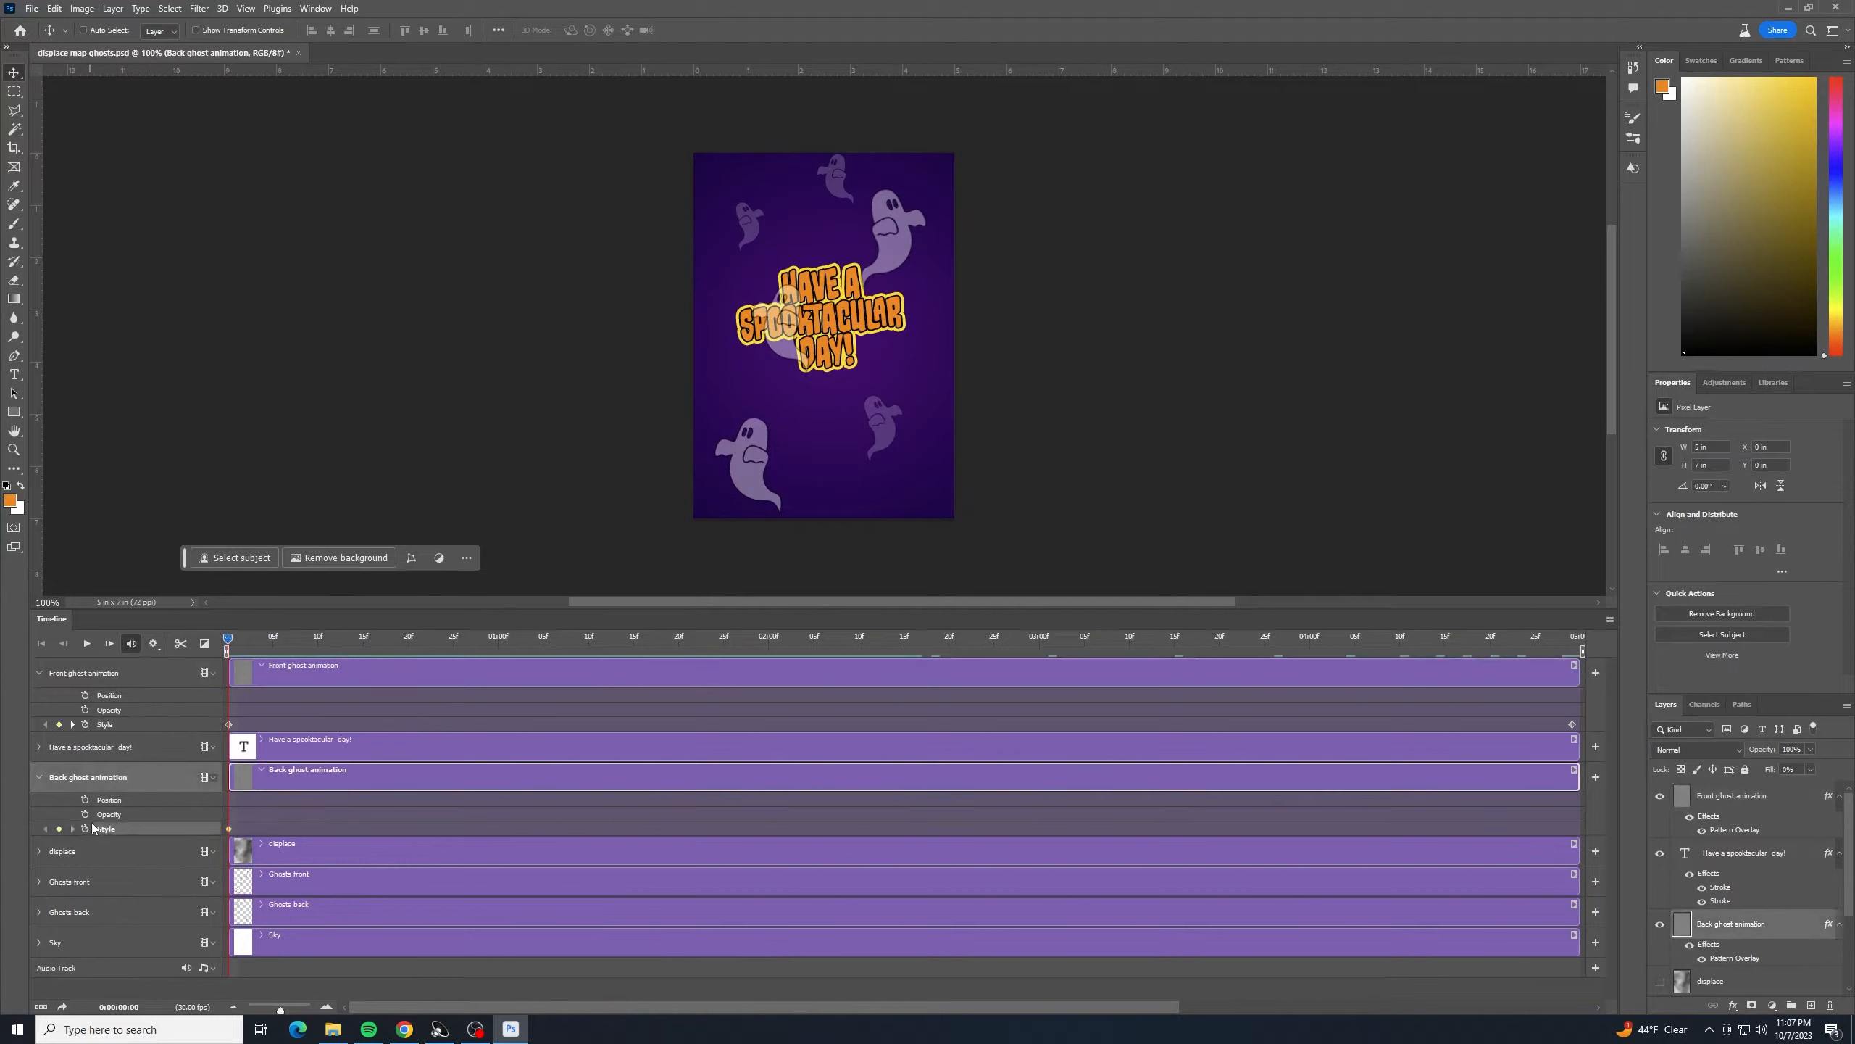
# - At the timeline's last frame, shift the Back ghost animation layer's pattern overlay upward to its looping position, apply it, and return to the first frame
pyautogui.moveTo(228, 637); pyautogui.dragTo(1587, 542)
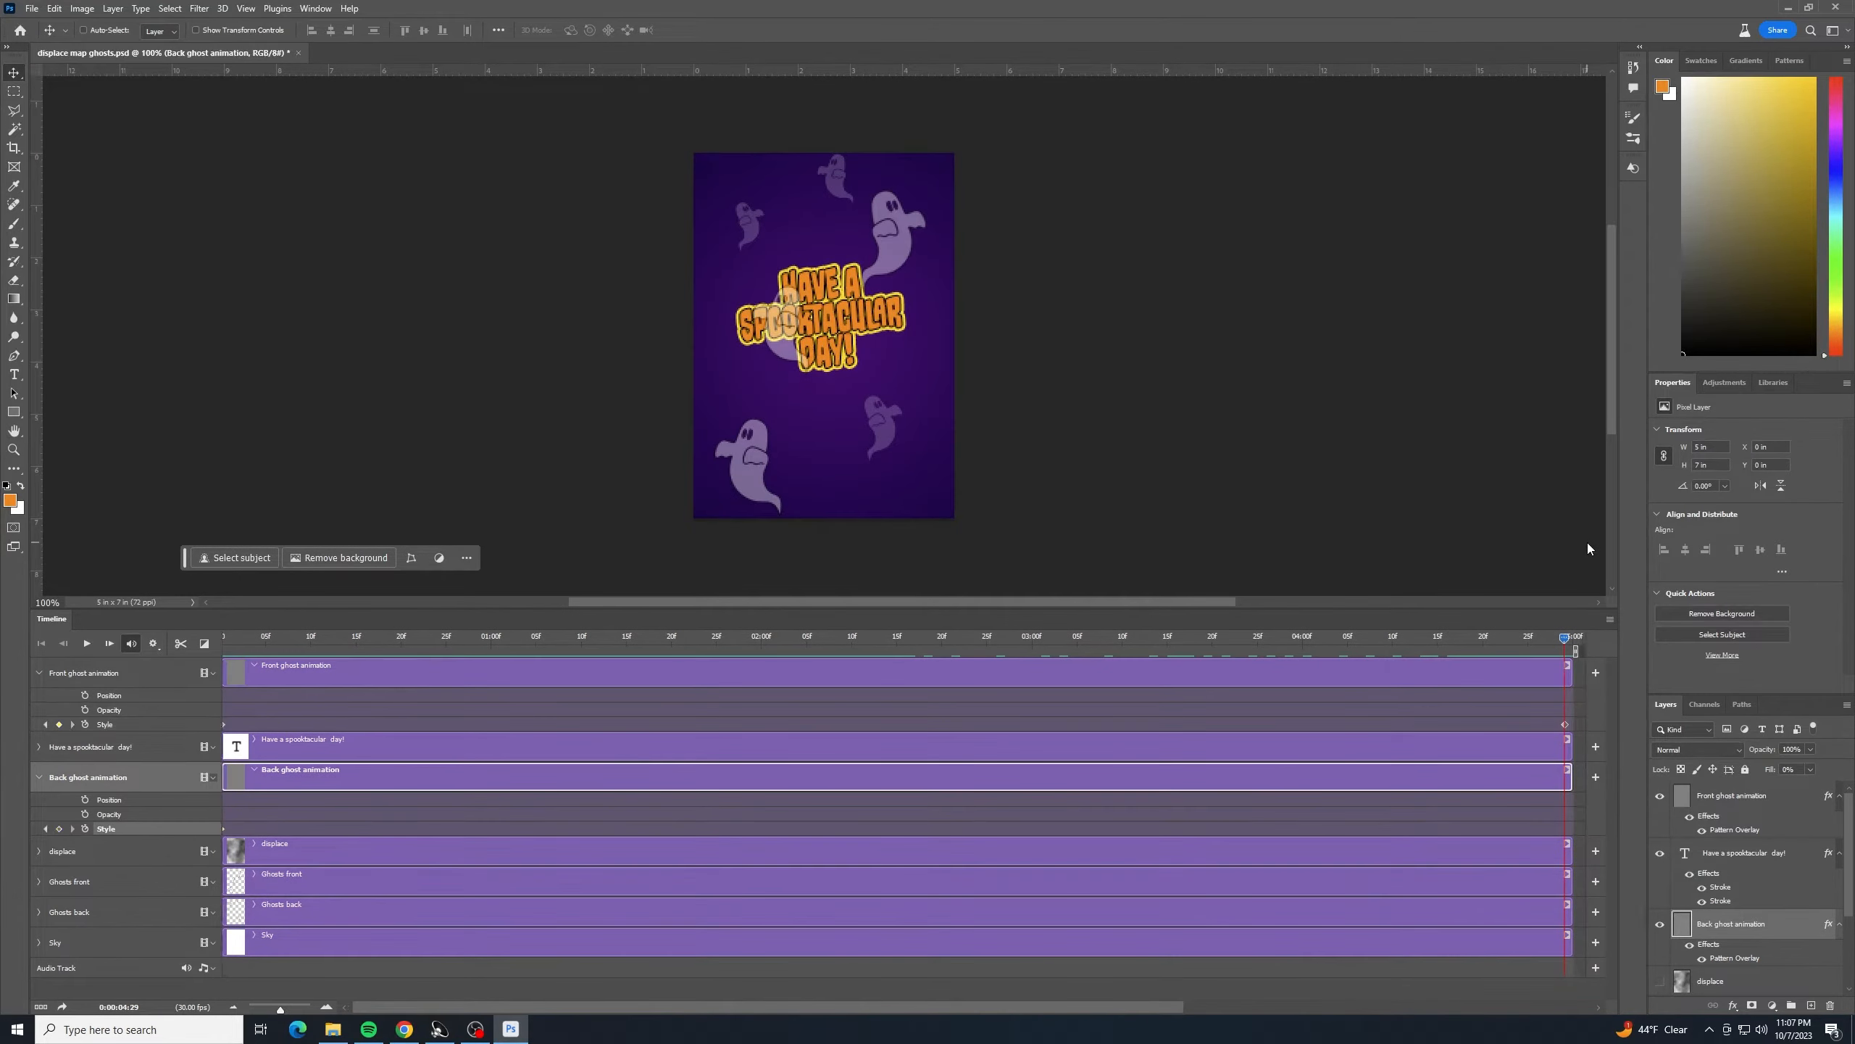
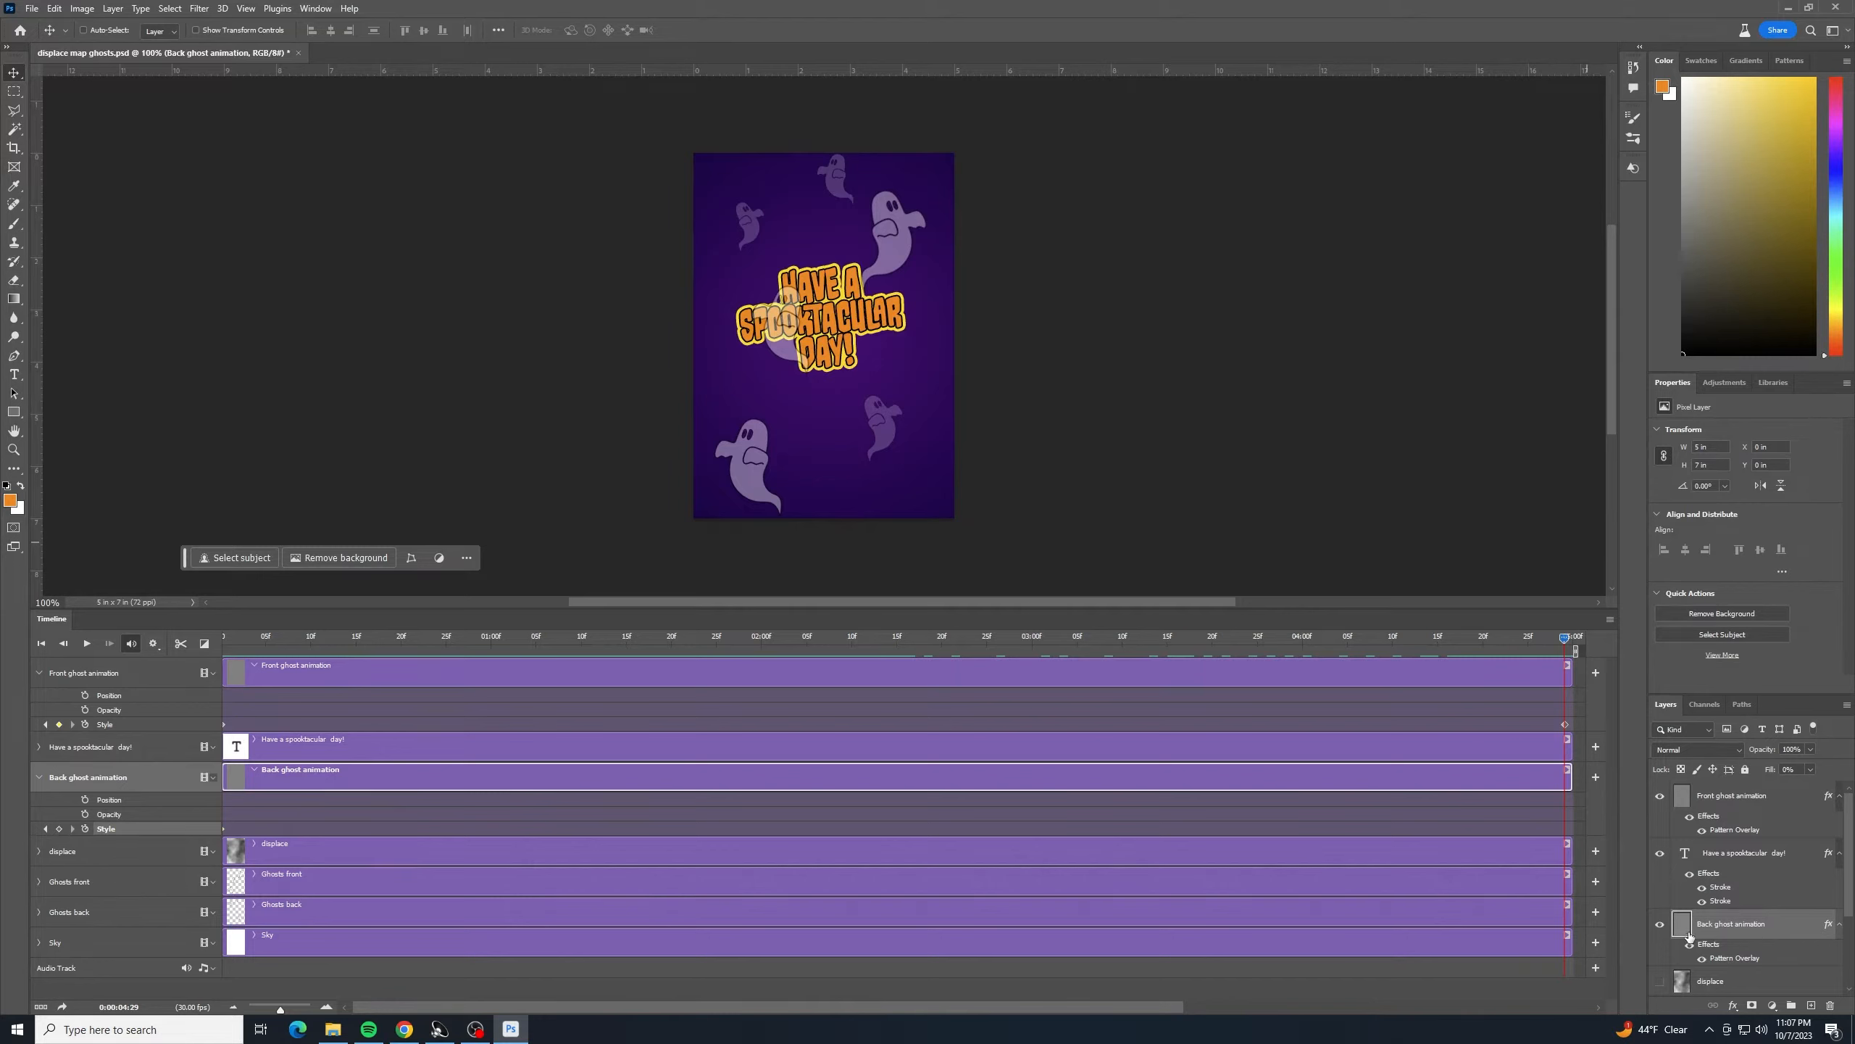
pyautogui.doubleClick(1787, 929)
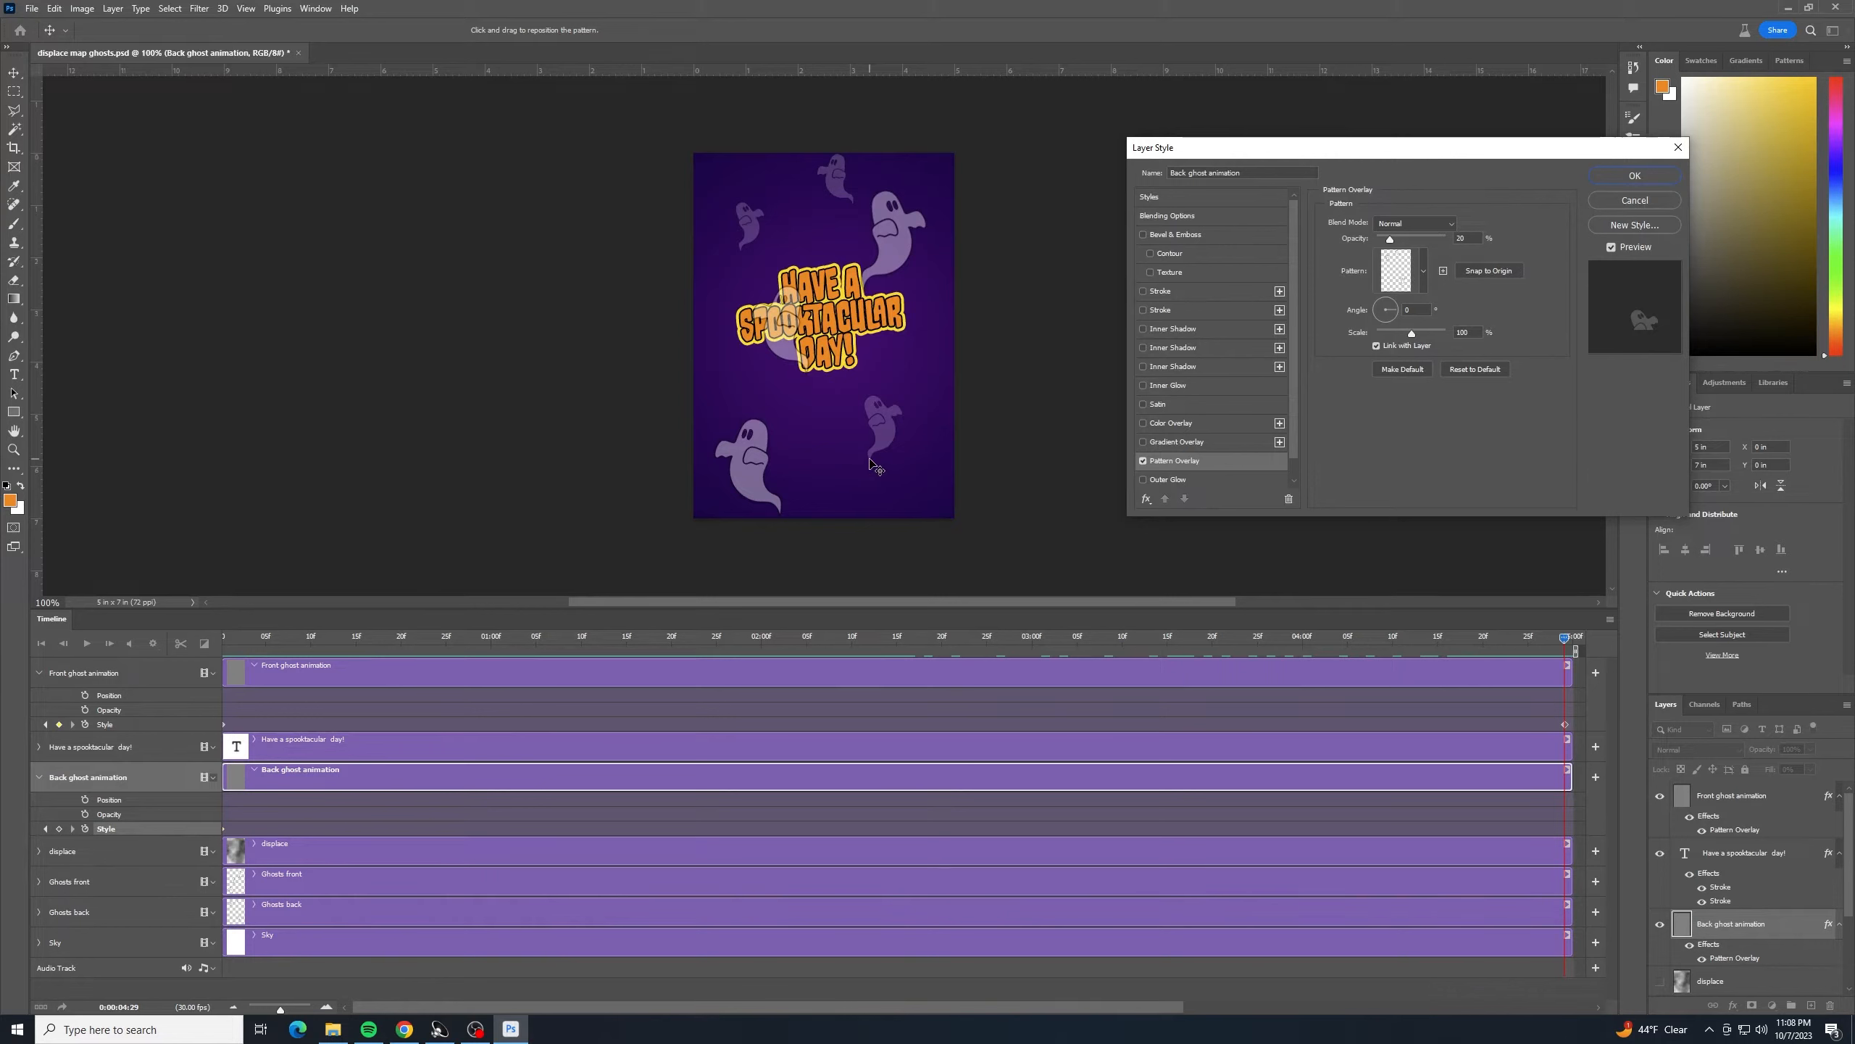
pyautogui.moveTo(869, 458); pyautogui.dragTo(850, 259)
pyautogui.click(1571, 641)
pyautogui.click(1632, 180)
pyautogui.moveTo(1565, 636); pyautogui.dragTo(151, 649)
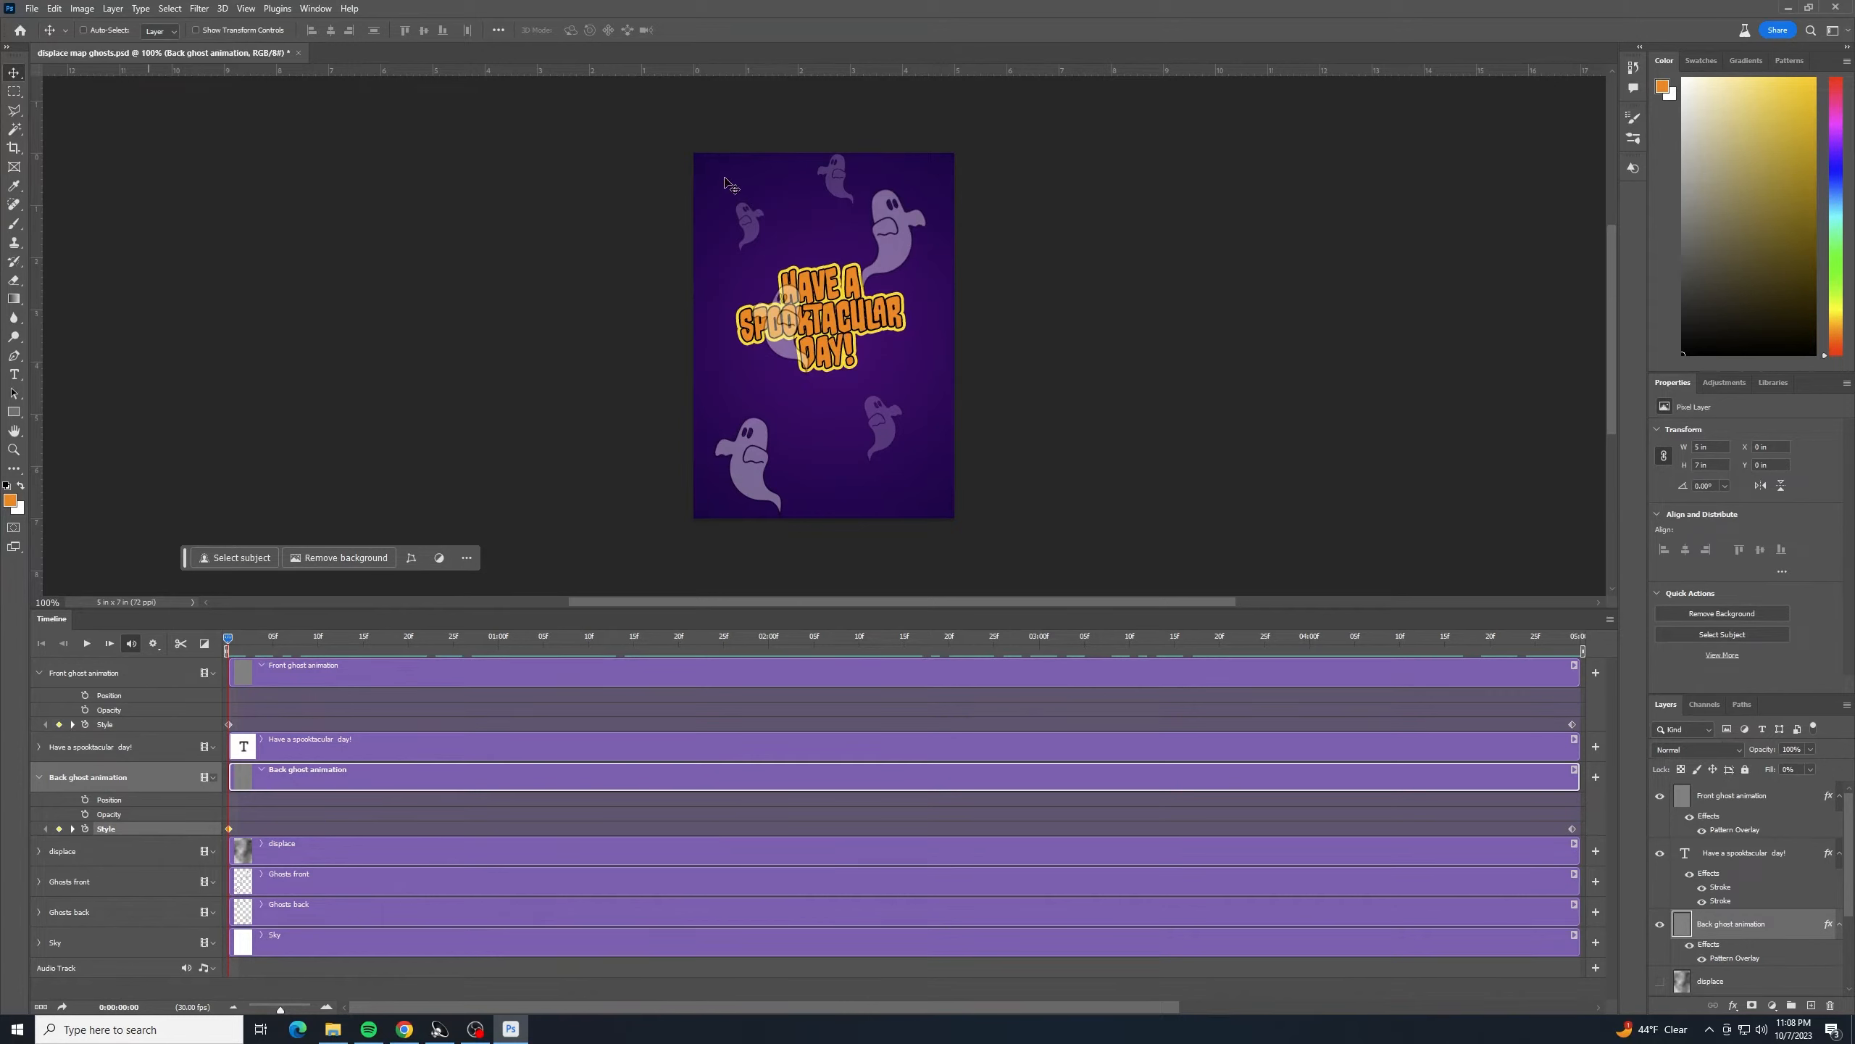
# - Convert the Front ghost animation and Back ghost animation layers into separate smart objects
pyautogui.click(1776, 804)
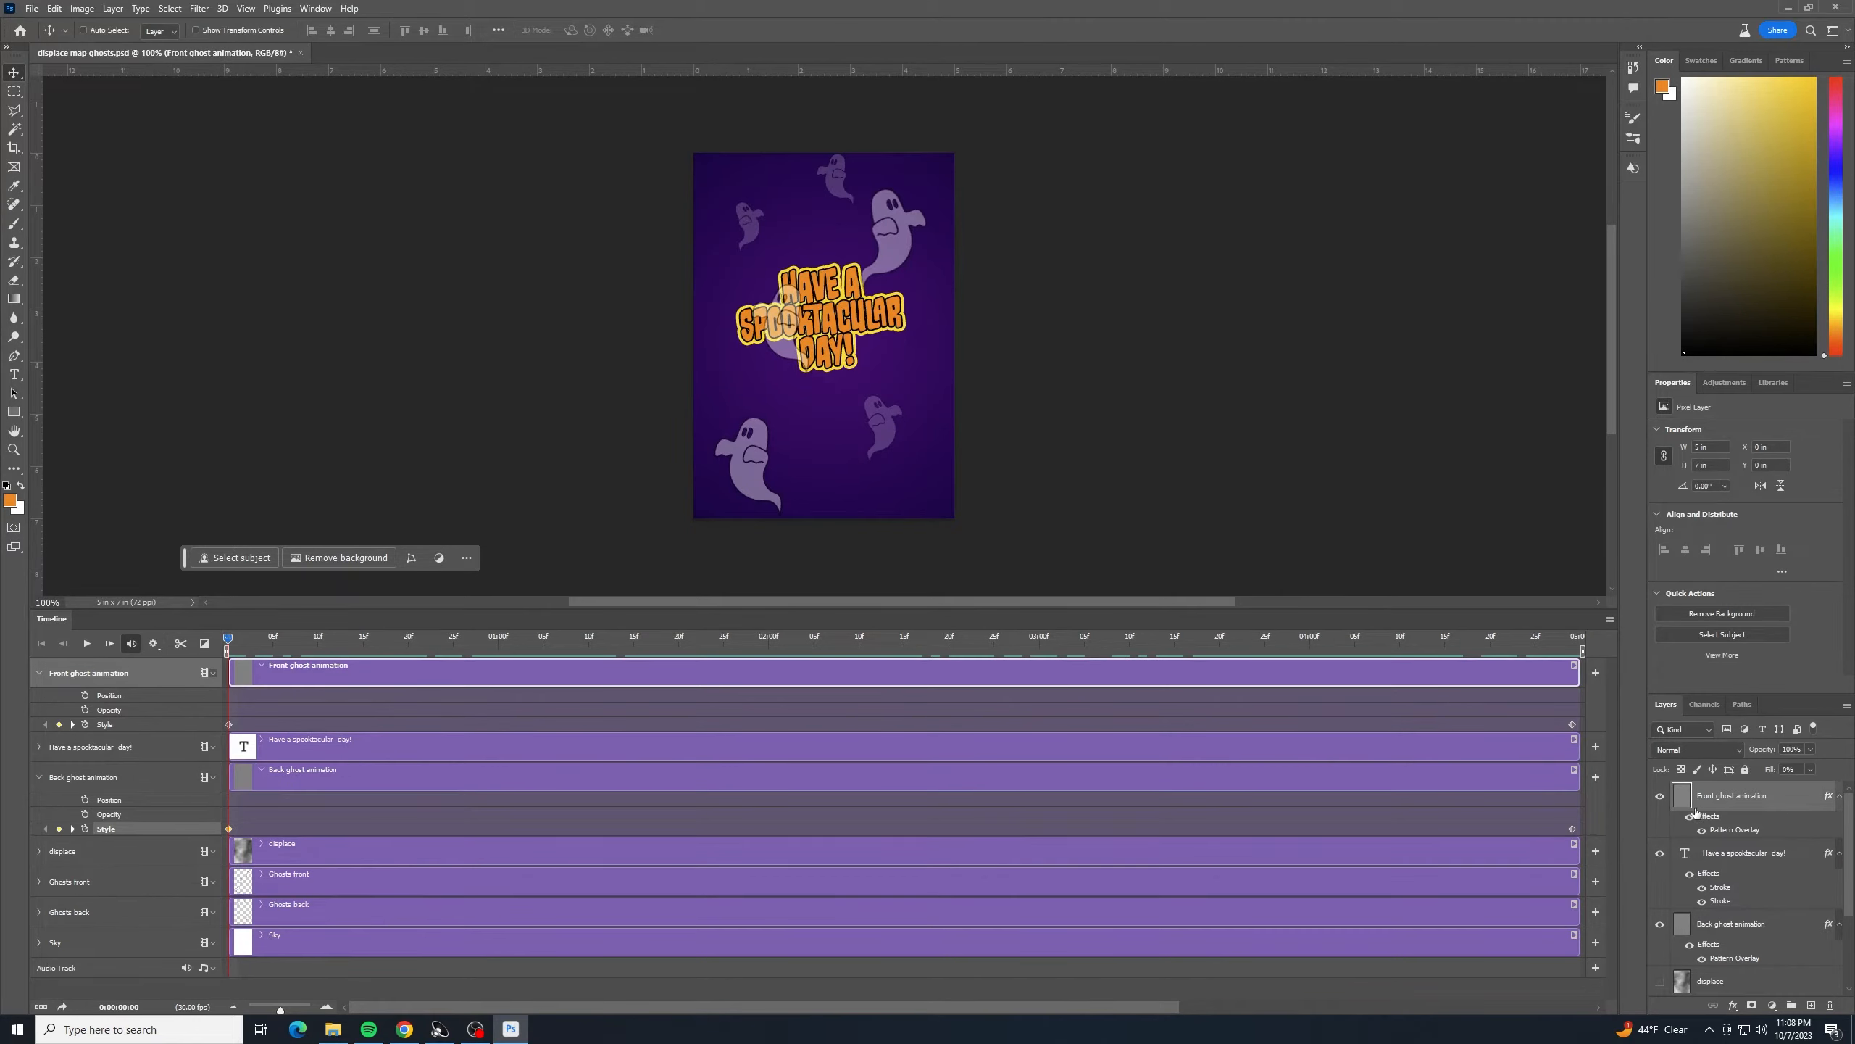
pyautogui.rightClick(1797, 798)
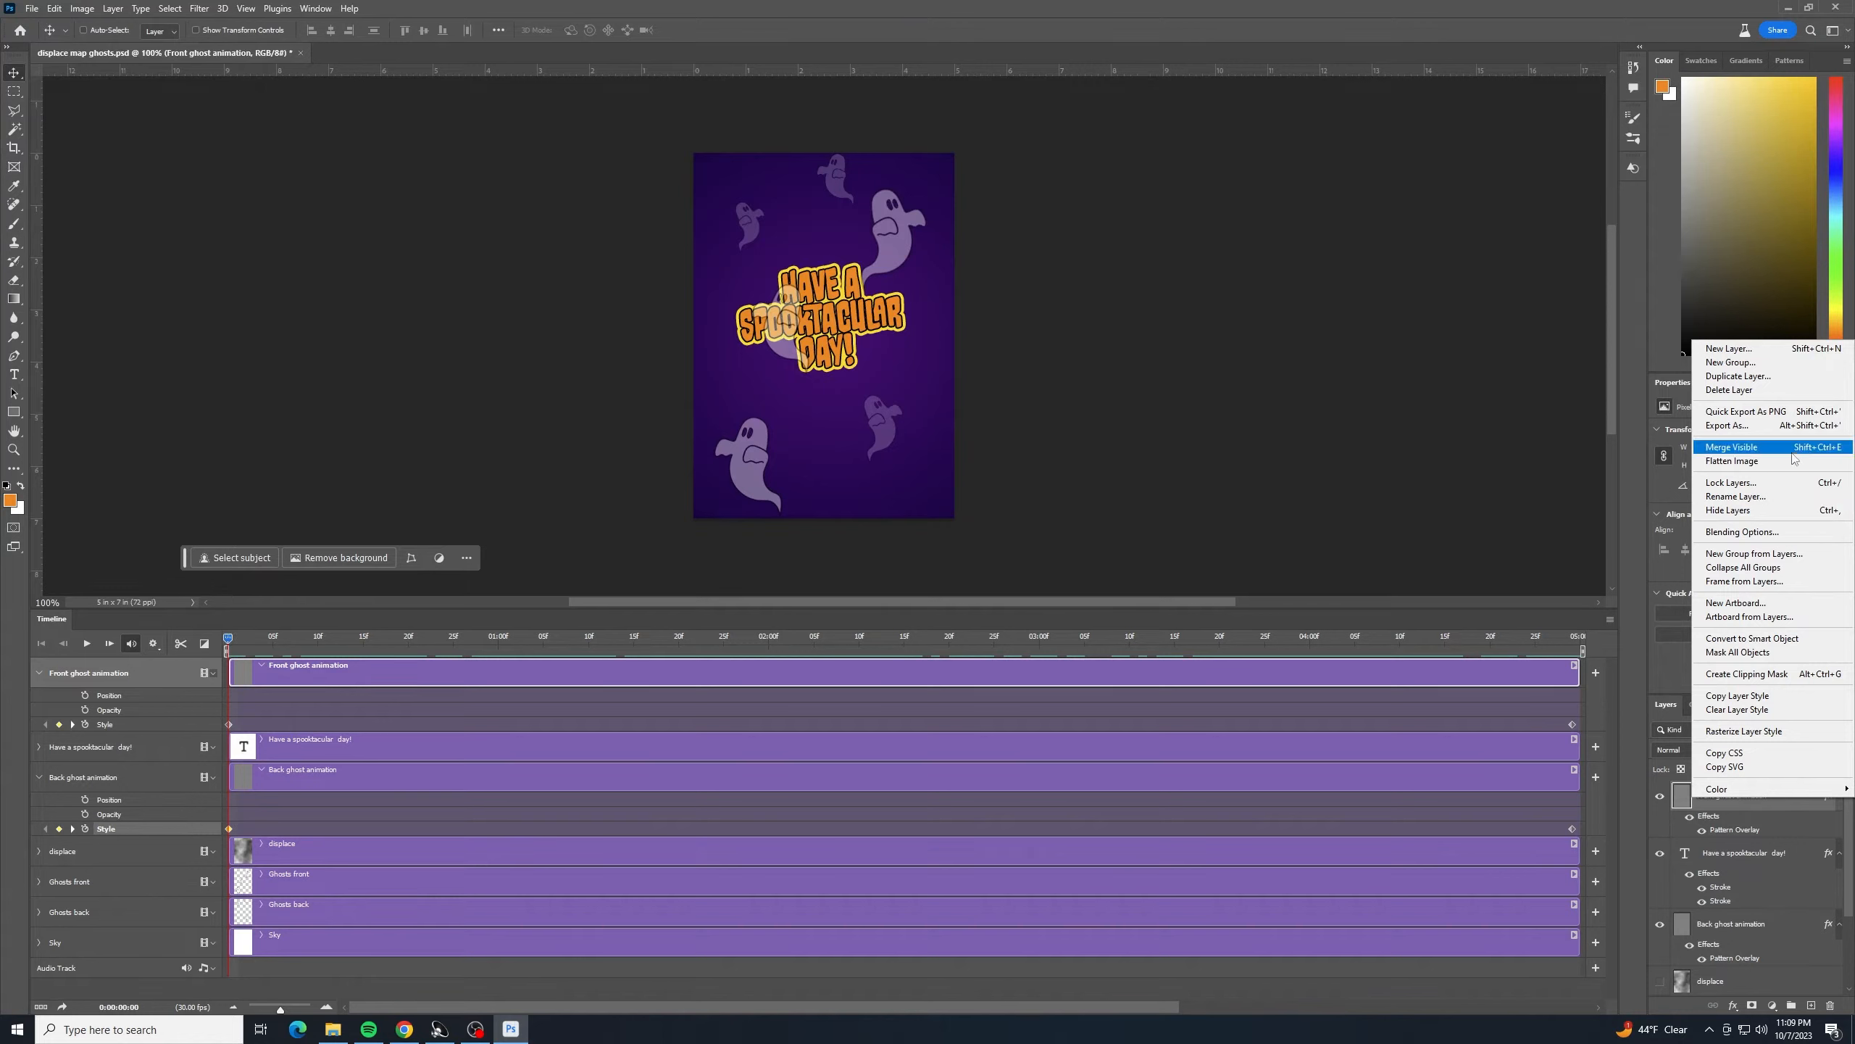
pyautogui.click(1751, 635)
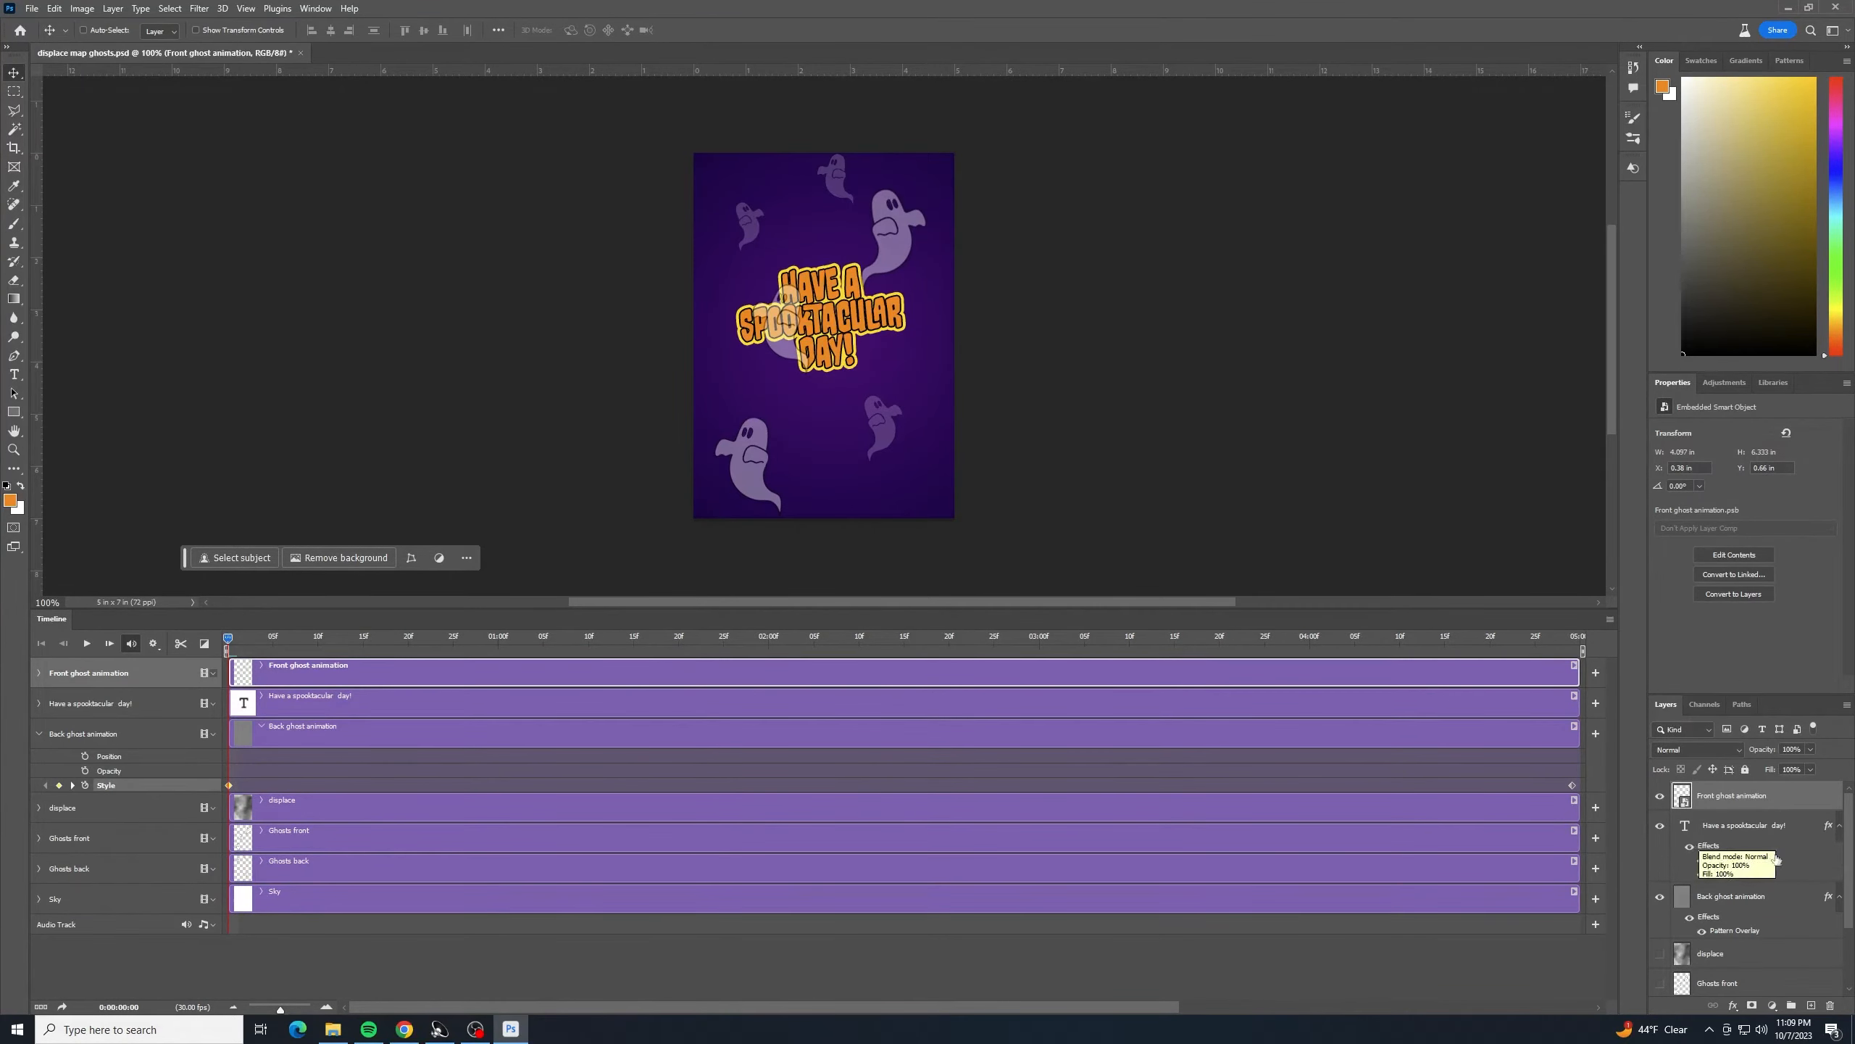
pyautogui.click(1784, 897)
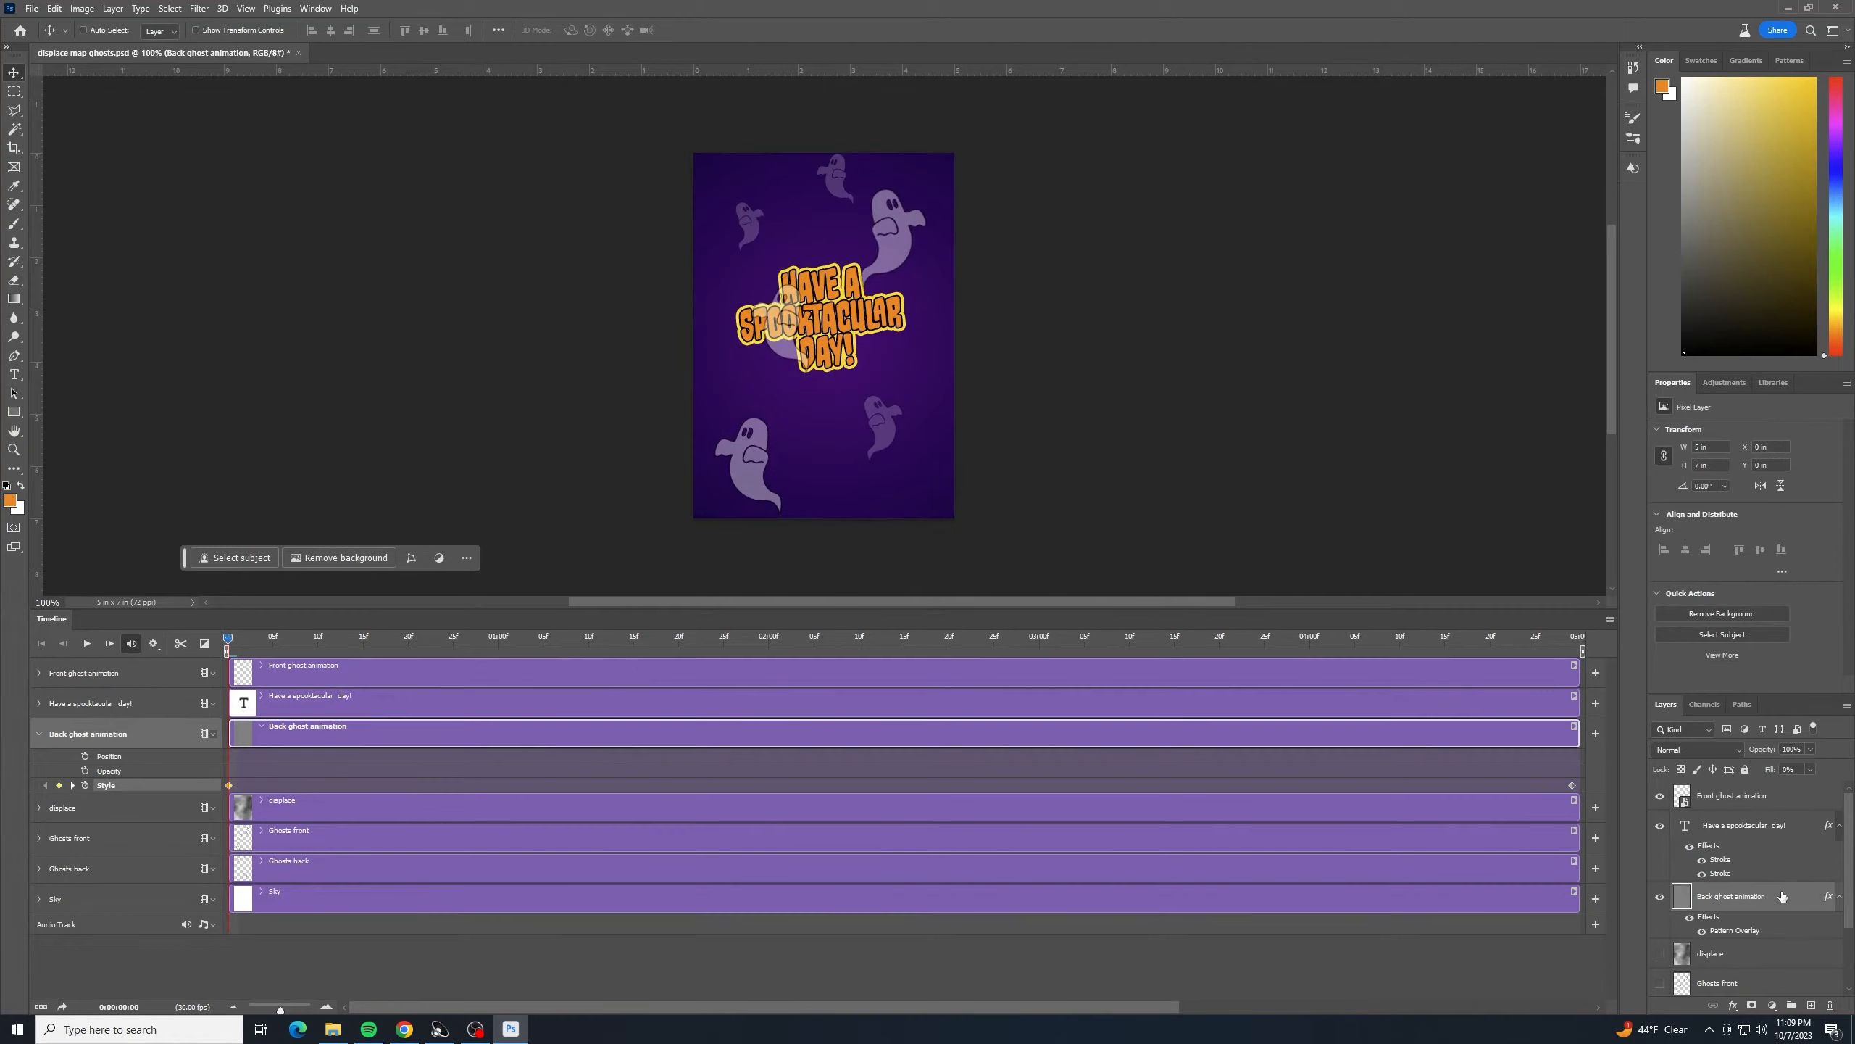
pyautogui.rightClick(1784, 894)
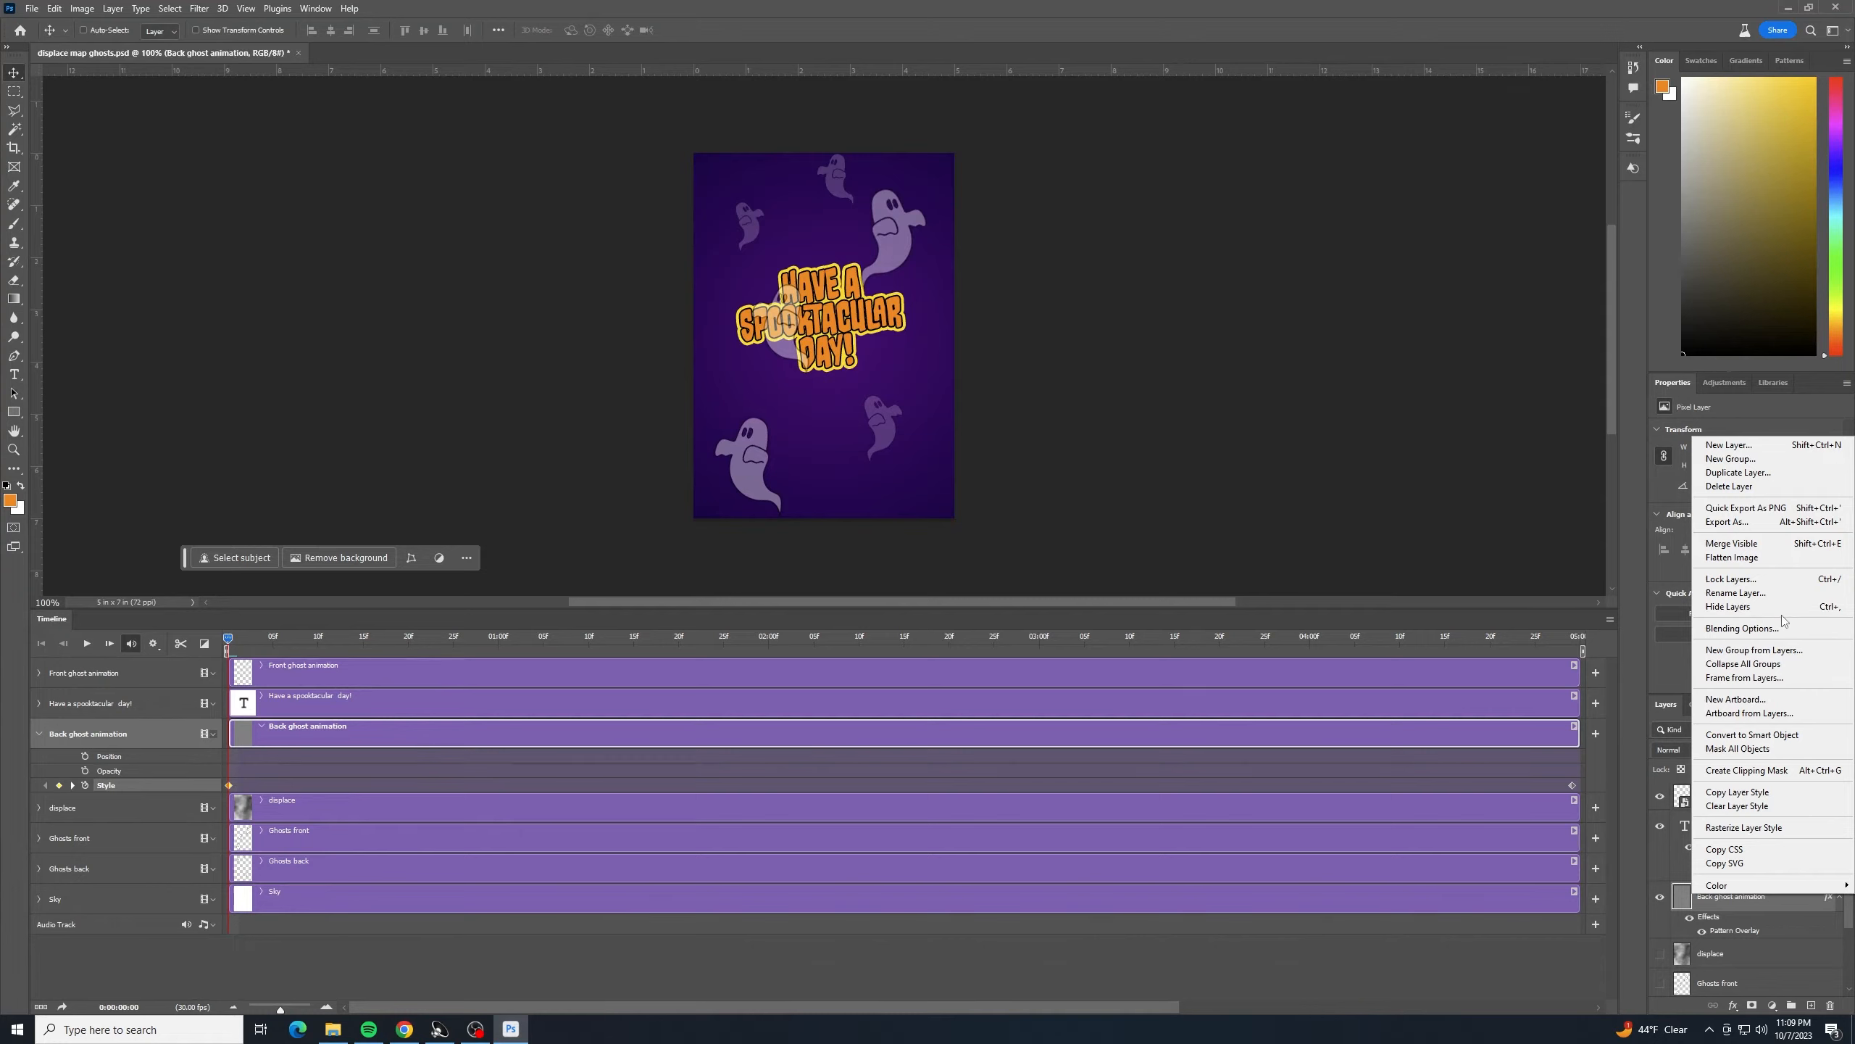
pyautogui.click(1790, 736)
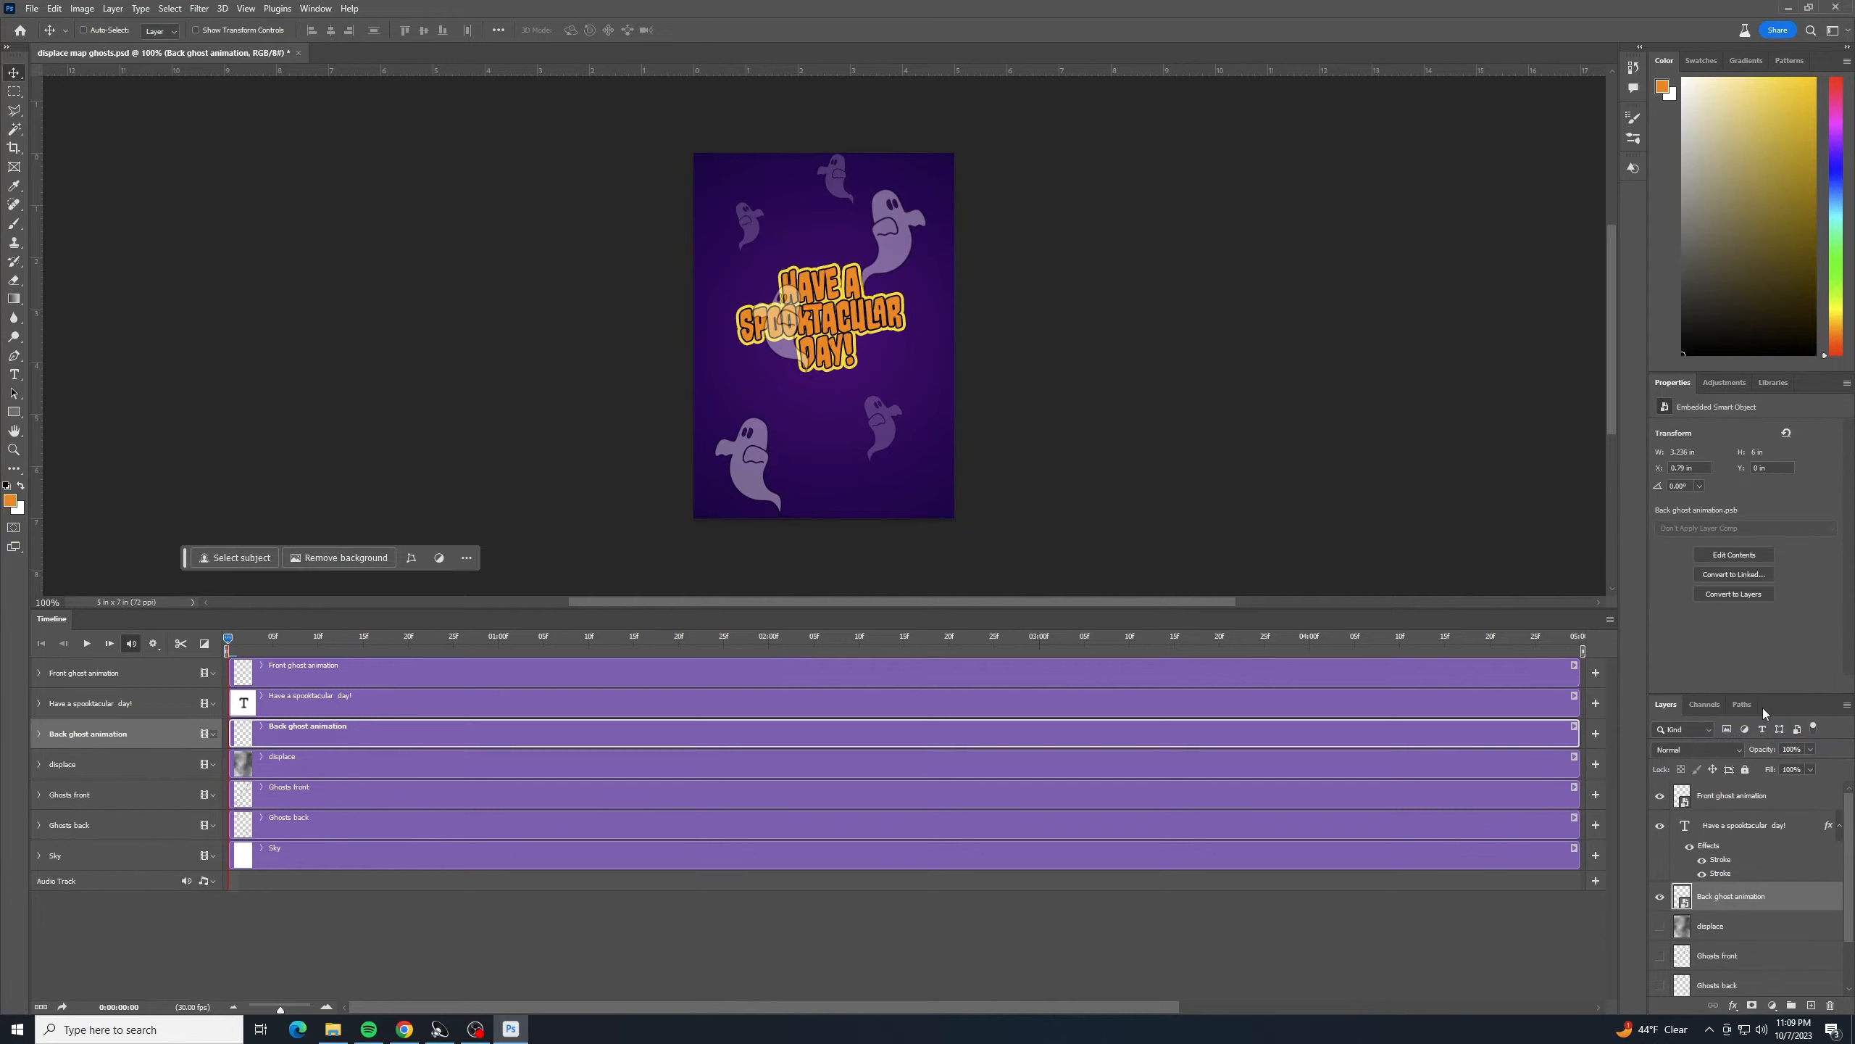
# - Apply a Displace filter to the Front ghost animation layer with horizontal and vertical scale 10, using the displace map ghosts file, and preview the motion
pyautogui.click(1782, 797)
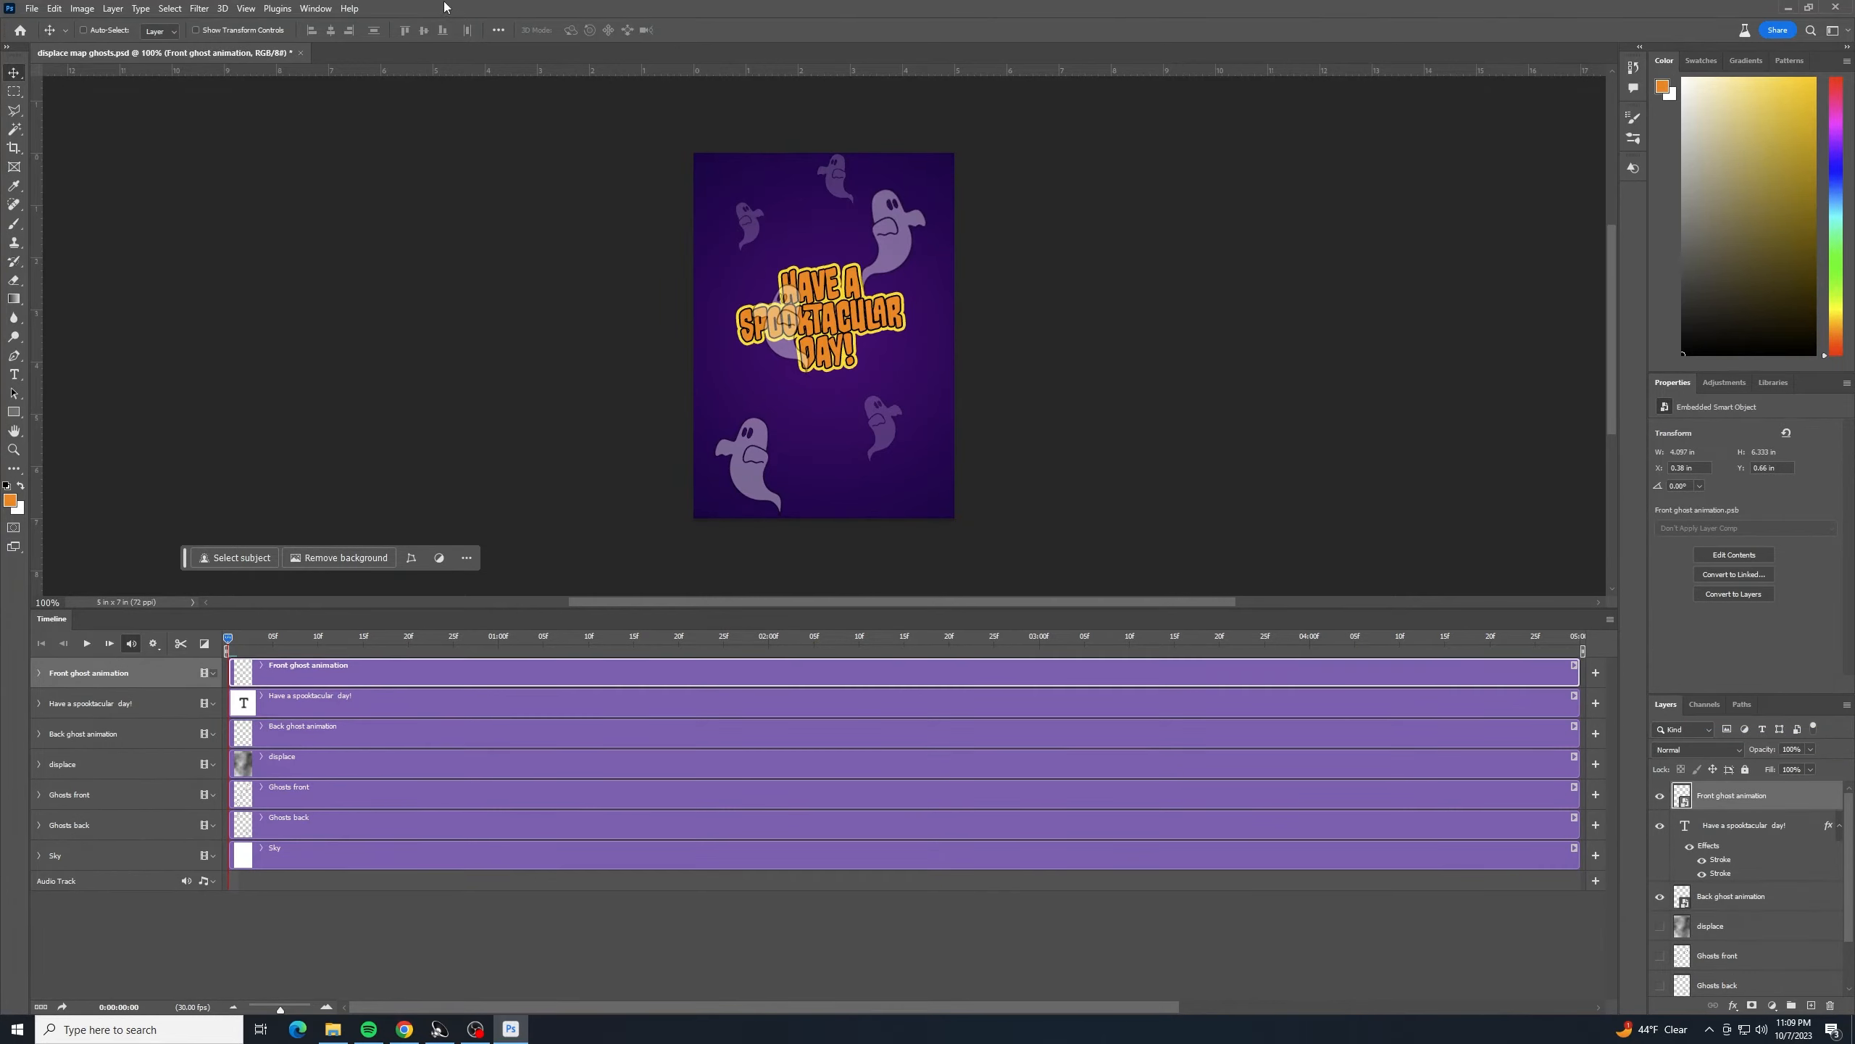
pyautogui.click(199, 9)
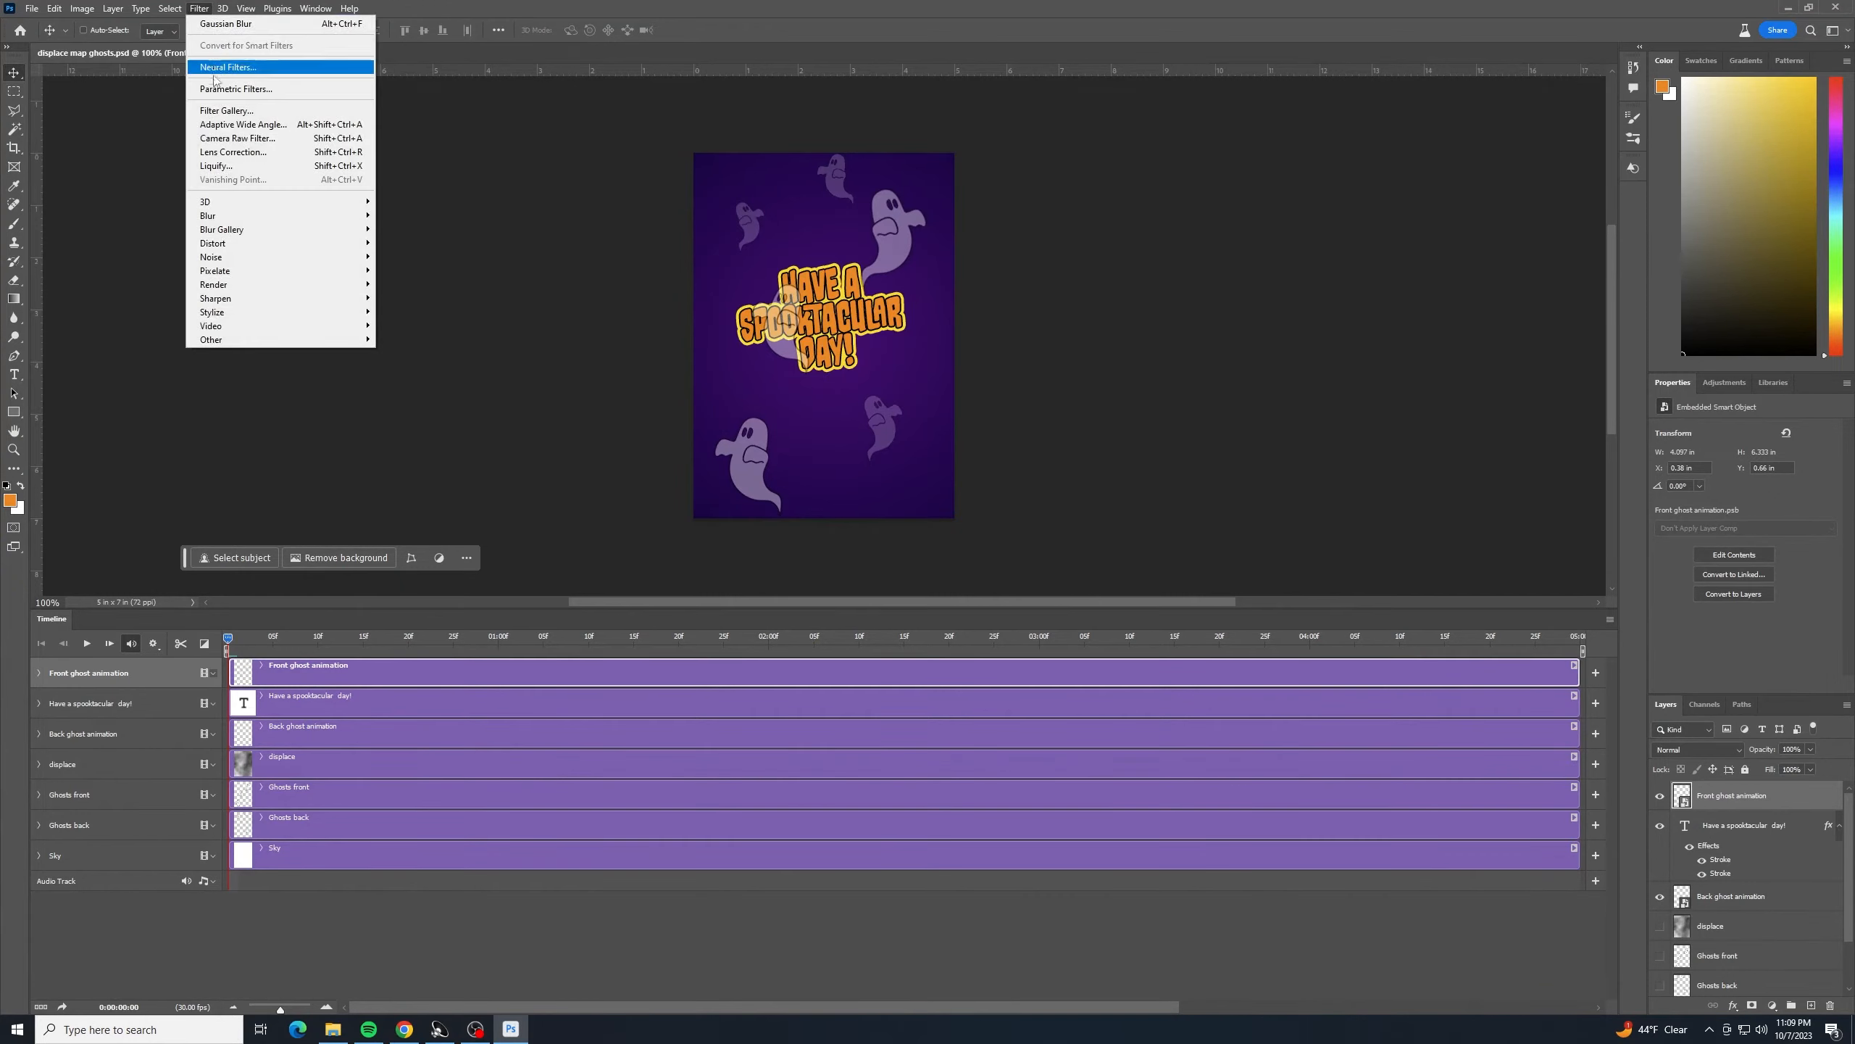
pyautogui.moveTo(285, 284)
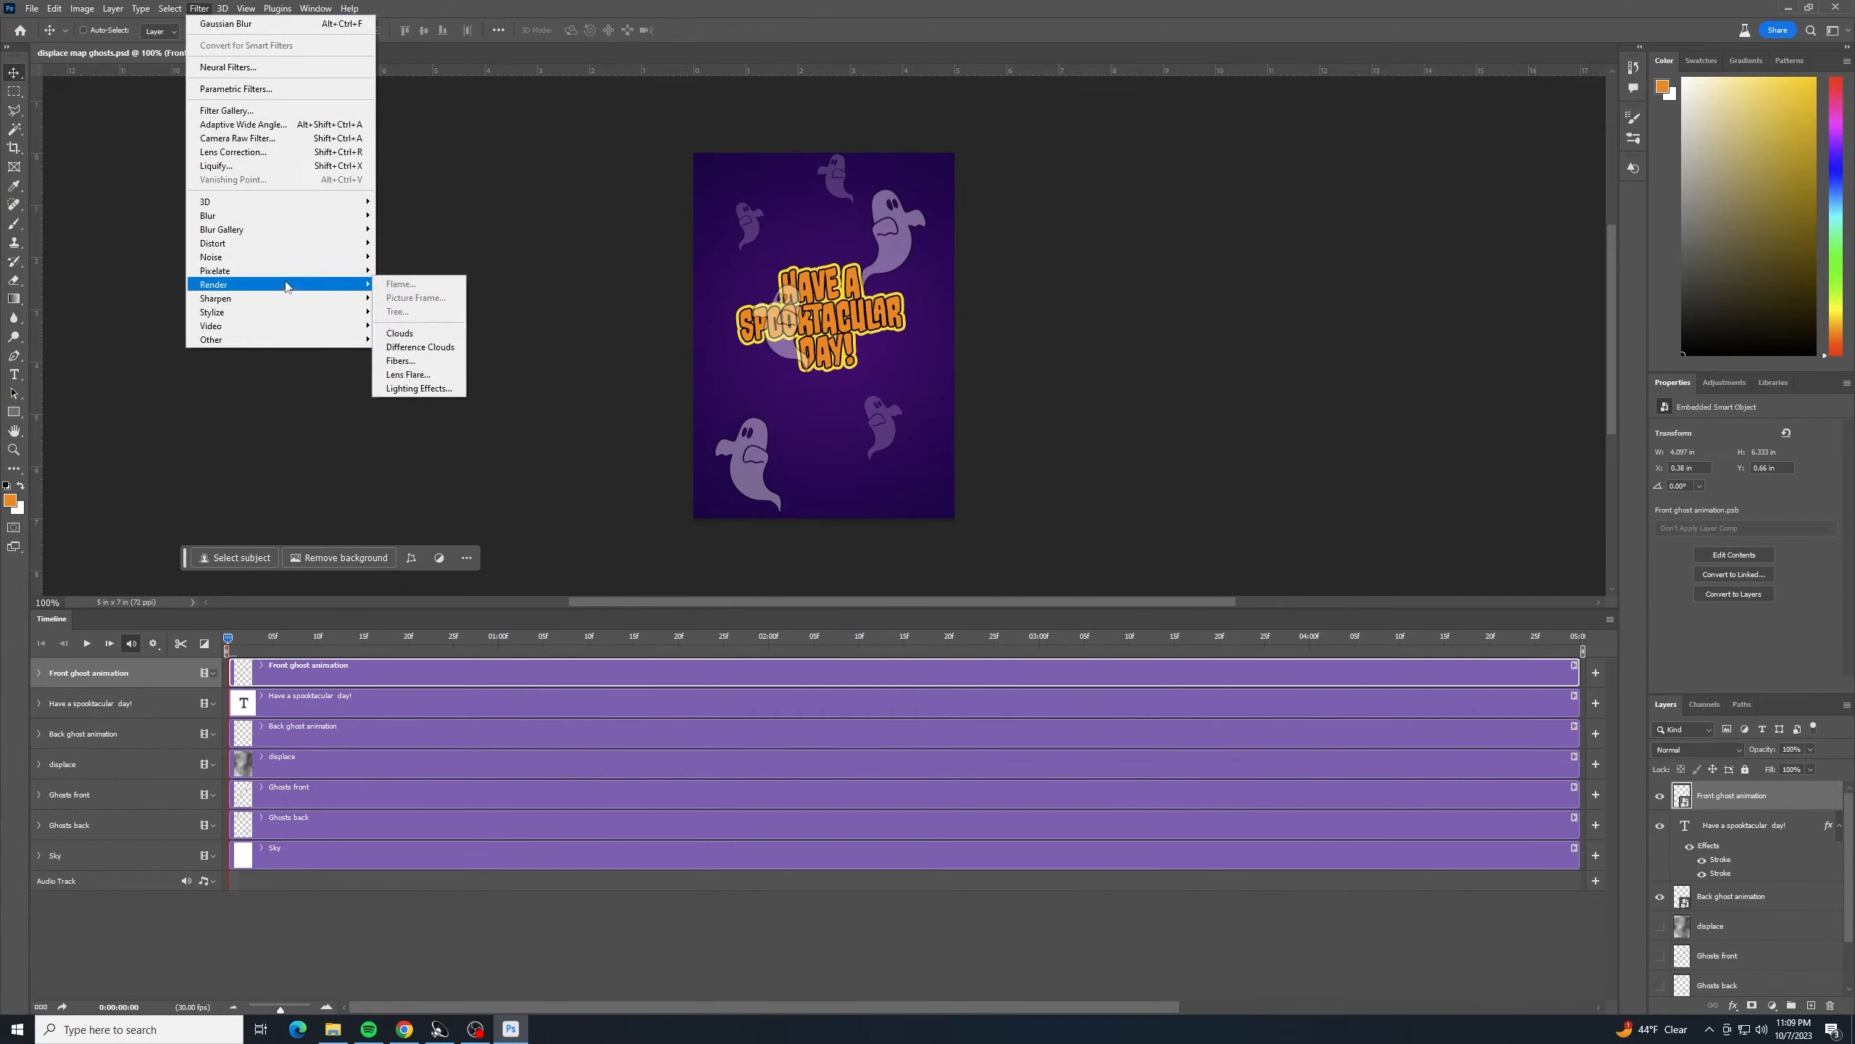
pyautogui.moveTo(300, 245)
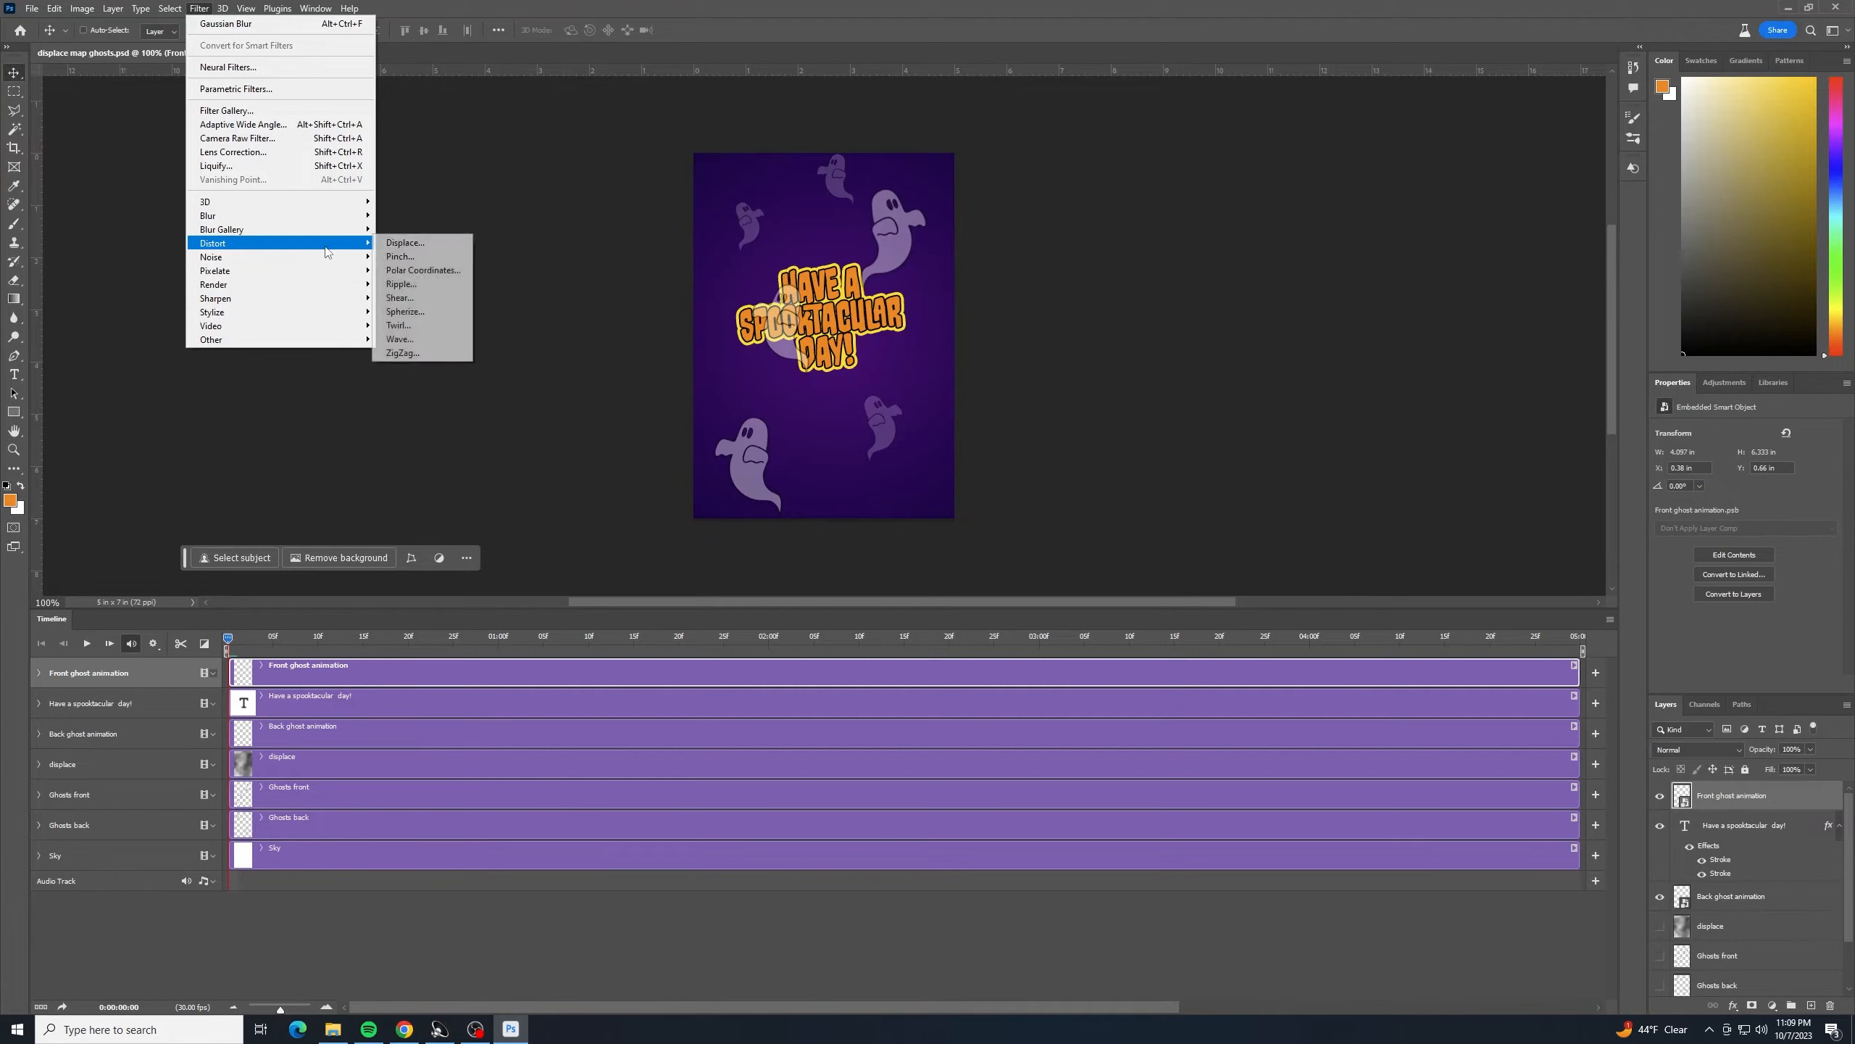
pyautogui.click(404, 243)
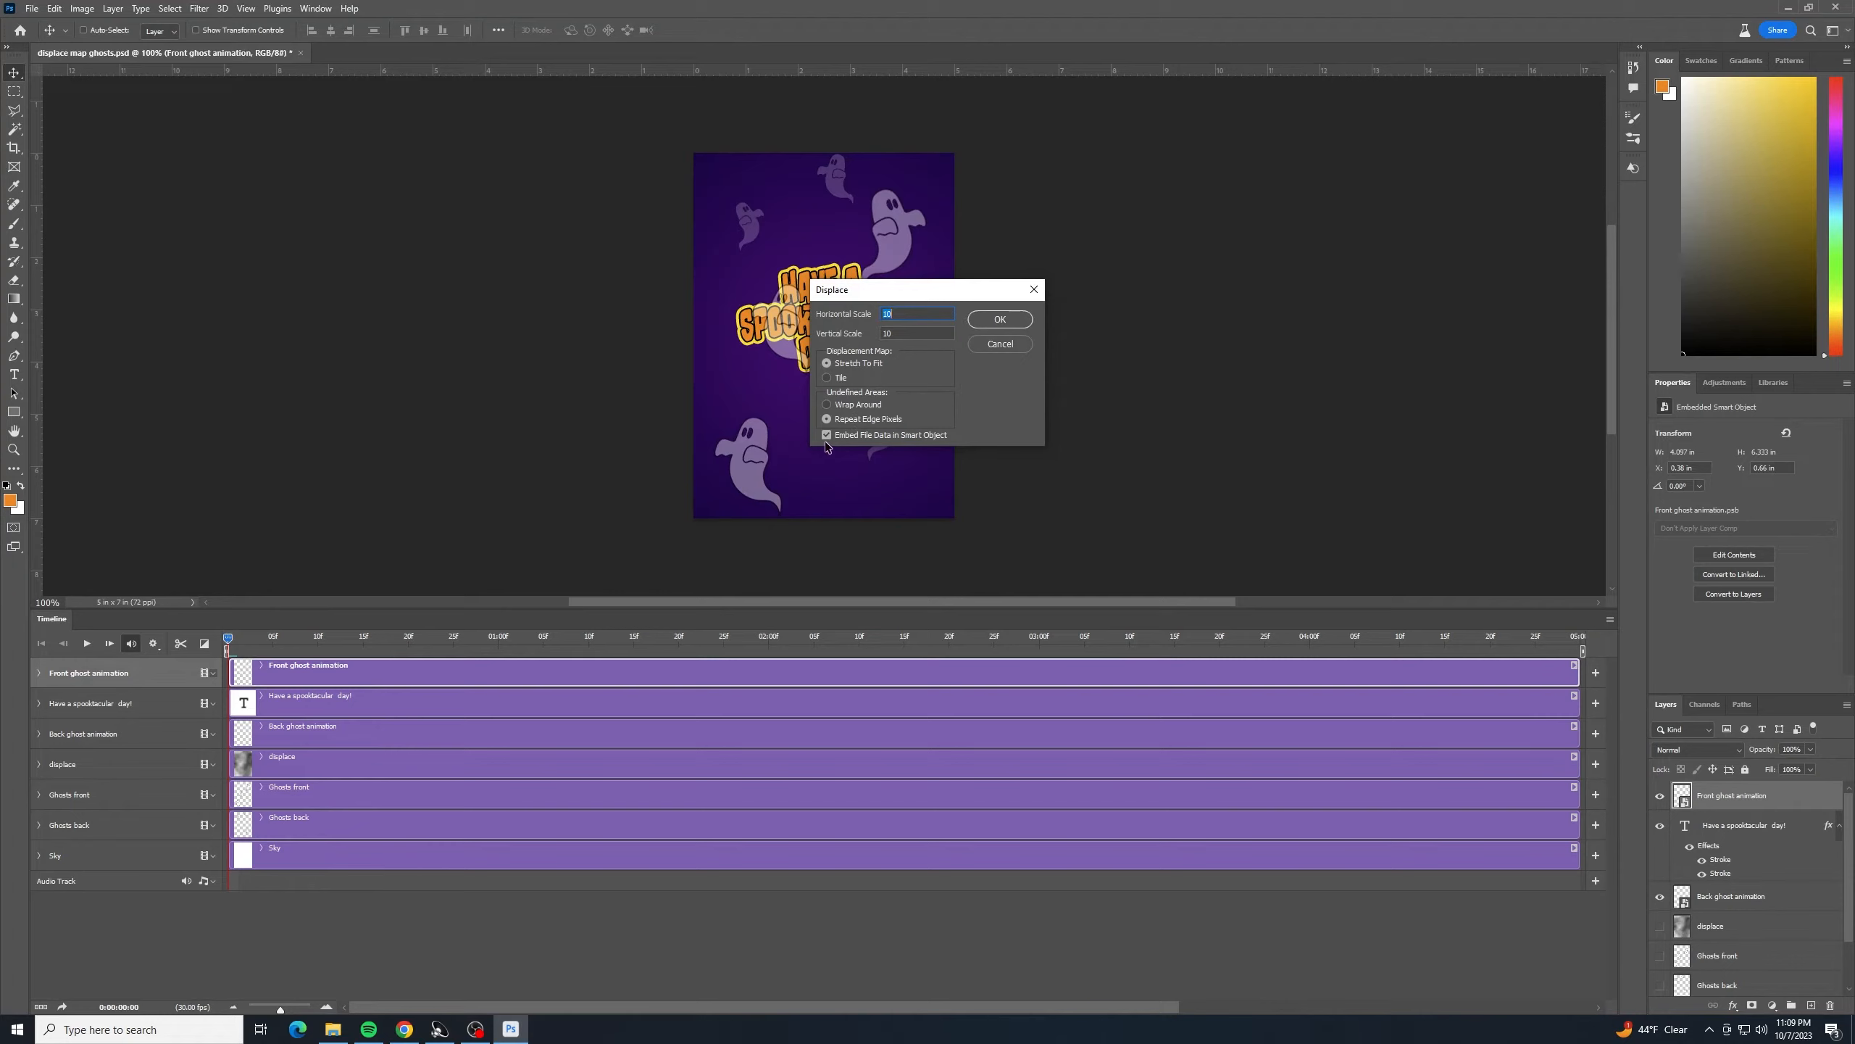
pyautogui.click(1013, 322)
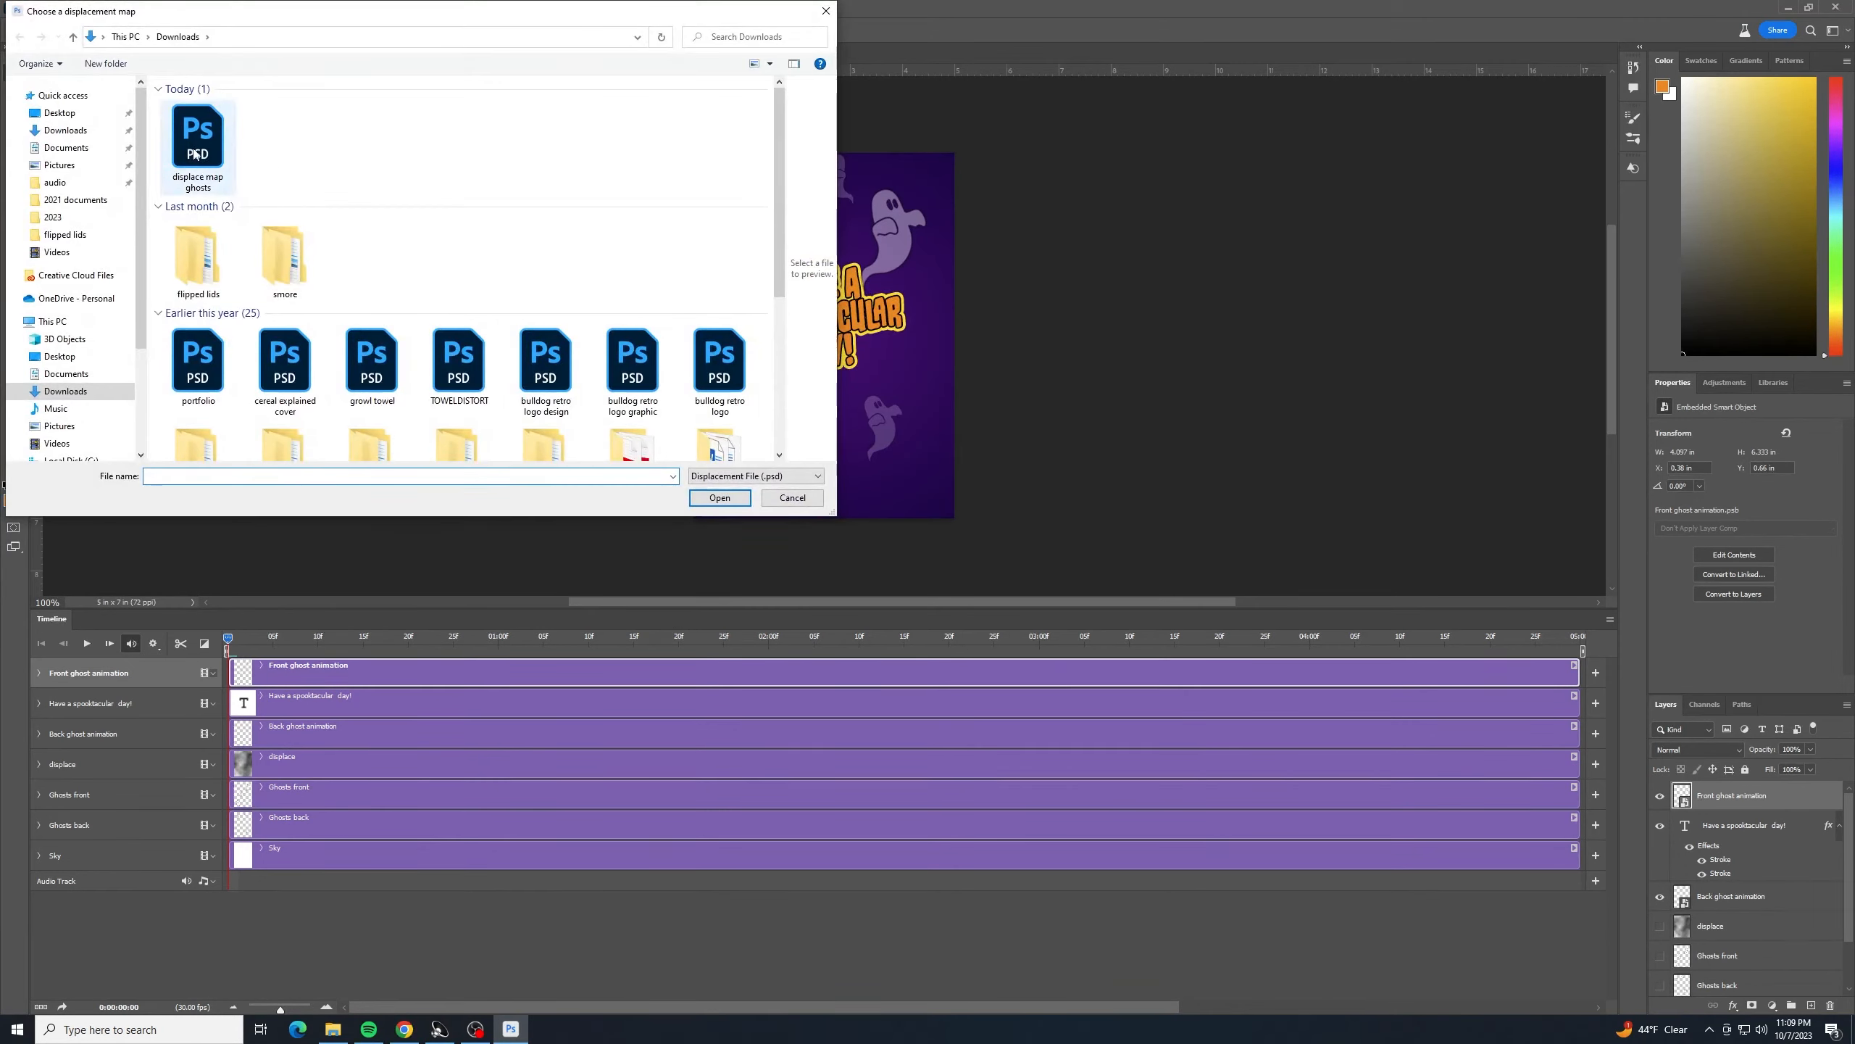
pyautogui.click(207, 172)
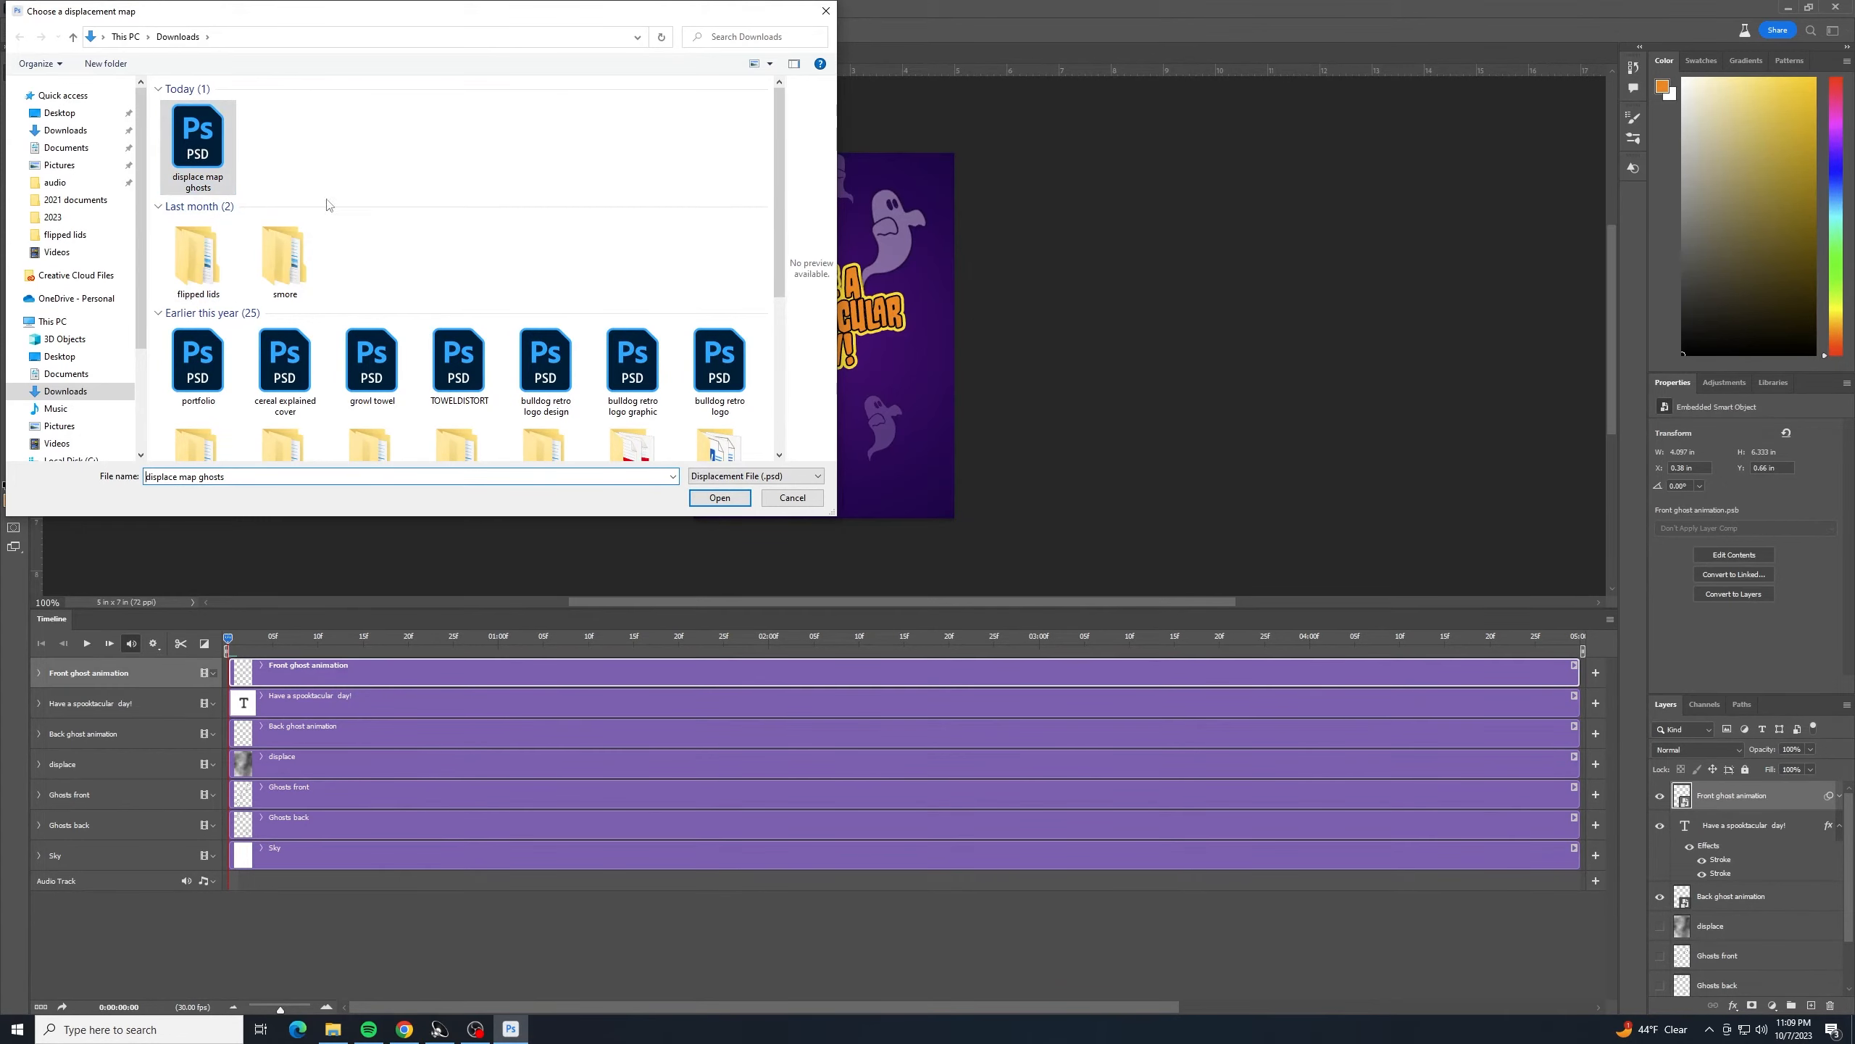
pyautogui.click(719, 498)
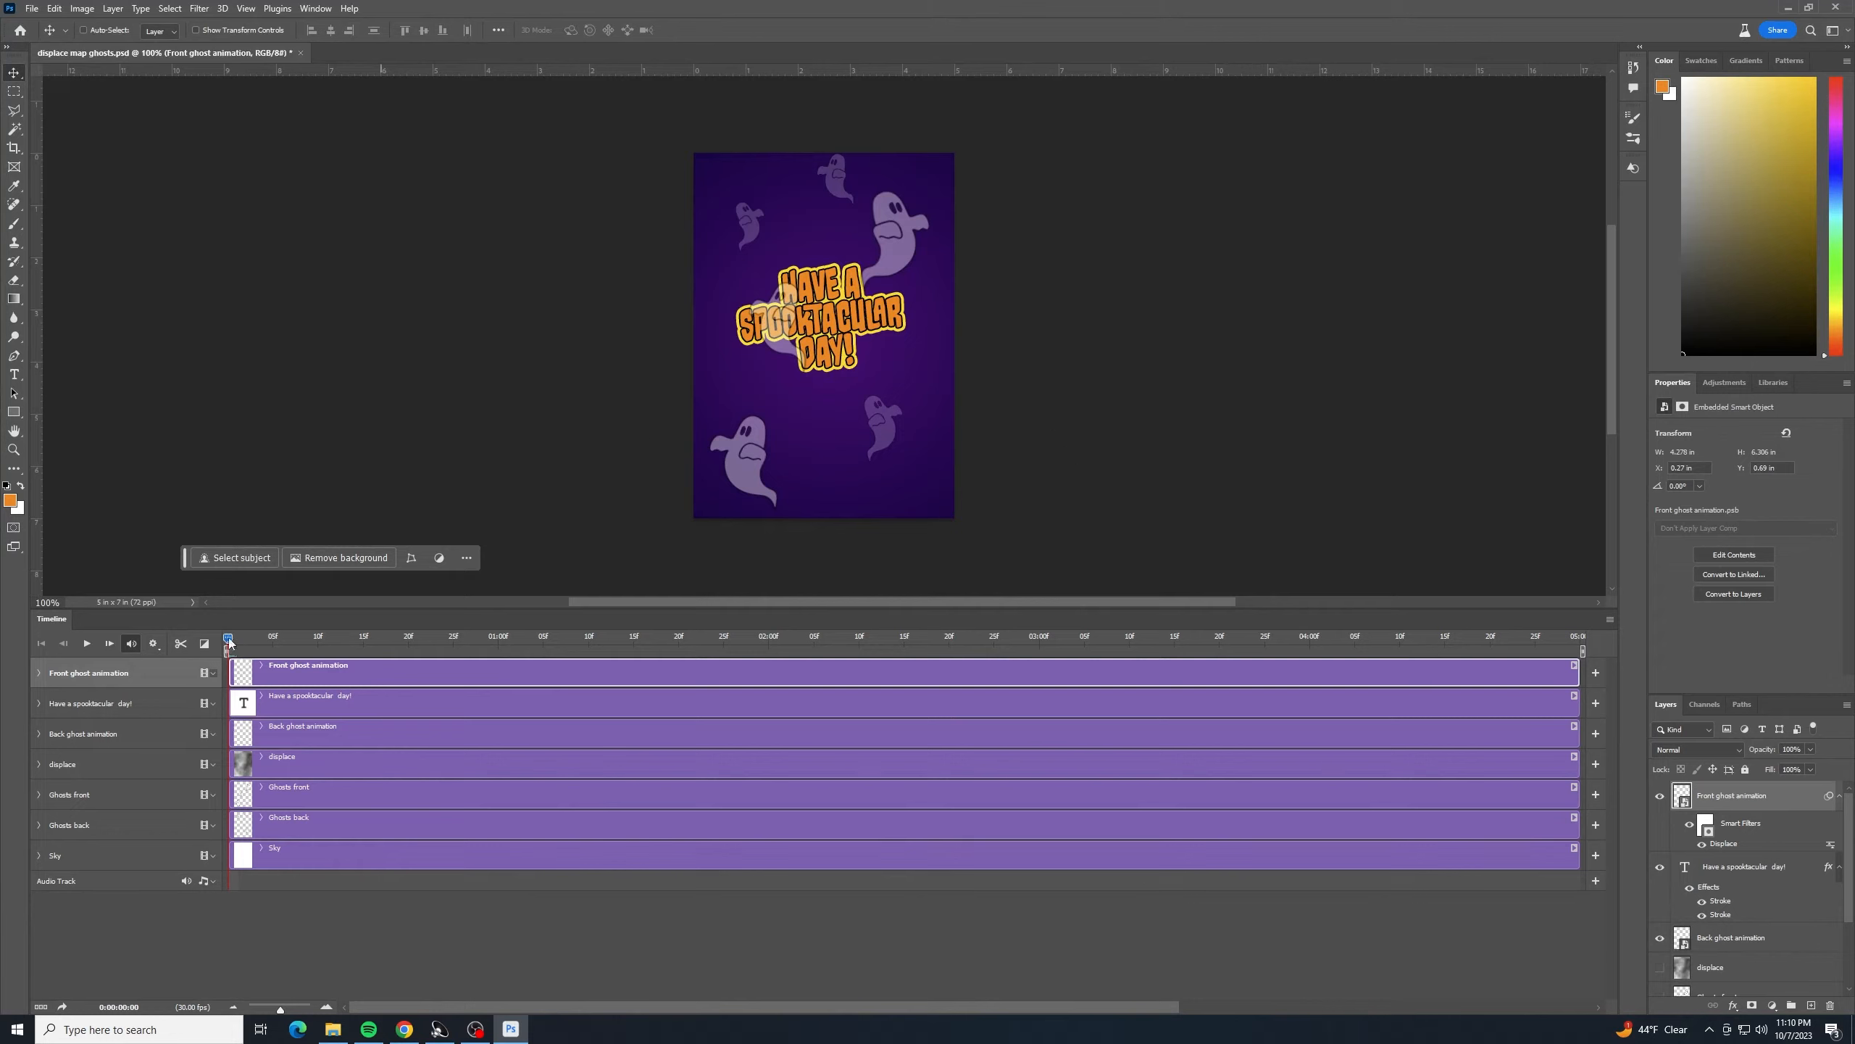
pyautogui.press('space')
# - Apply a Displace filter to the Back ghost animation layer with horizontal and vertical scale 15, using the displace map ghosts file
pyautogui.click(1786, 943)
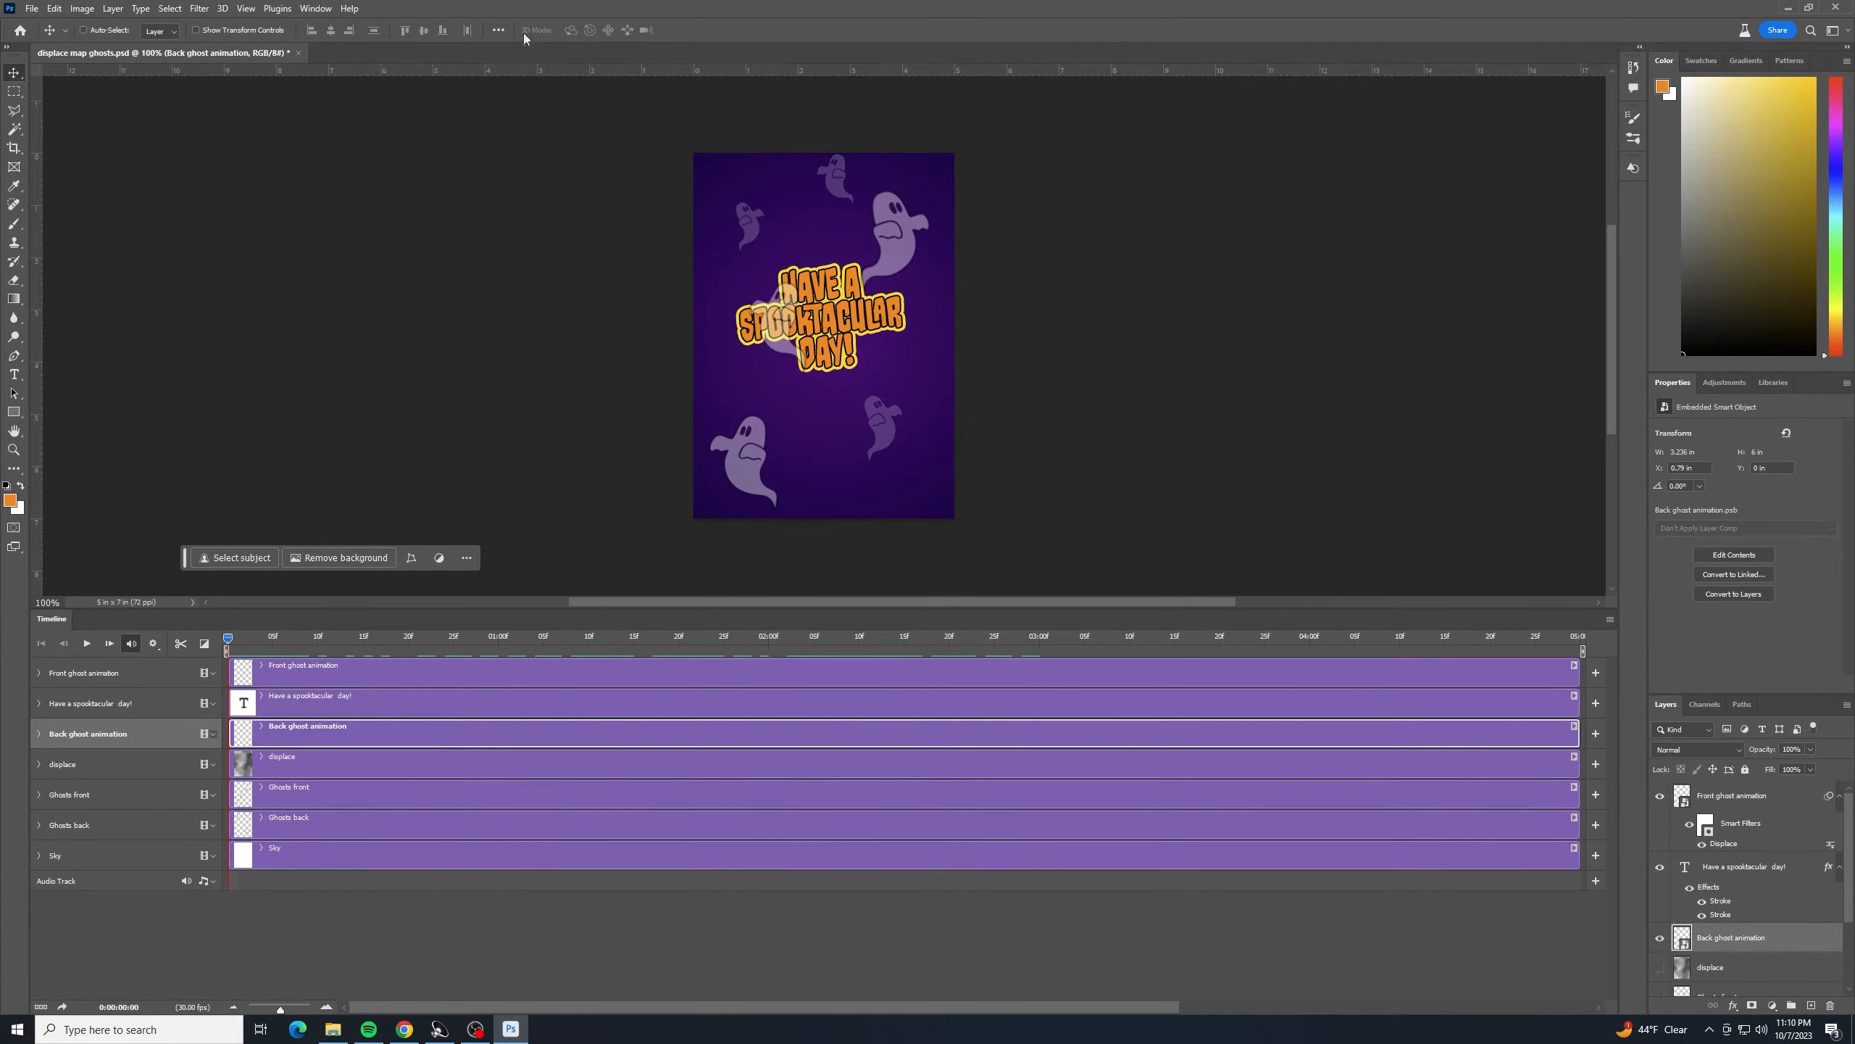
pyautogui.click(198, 8)
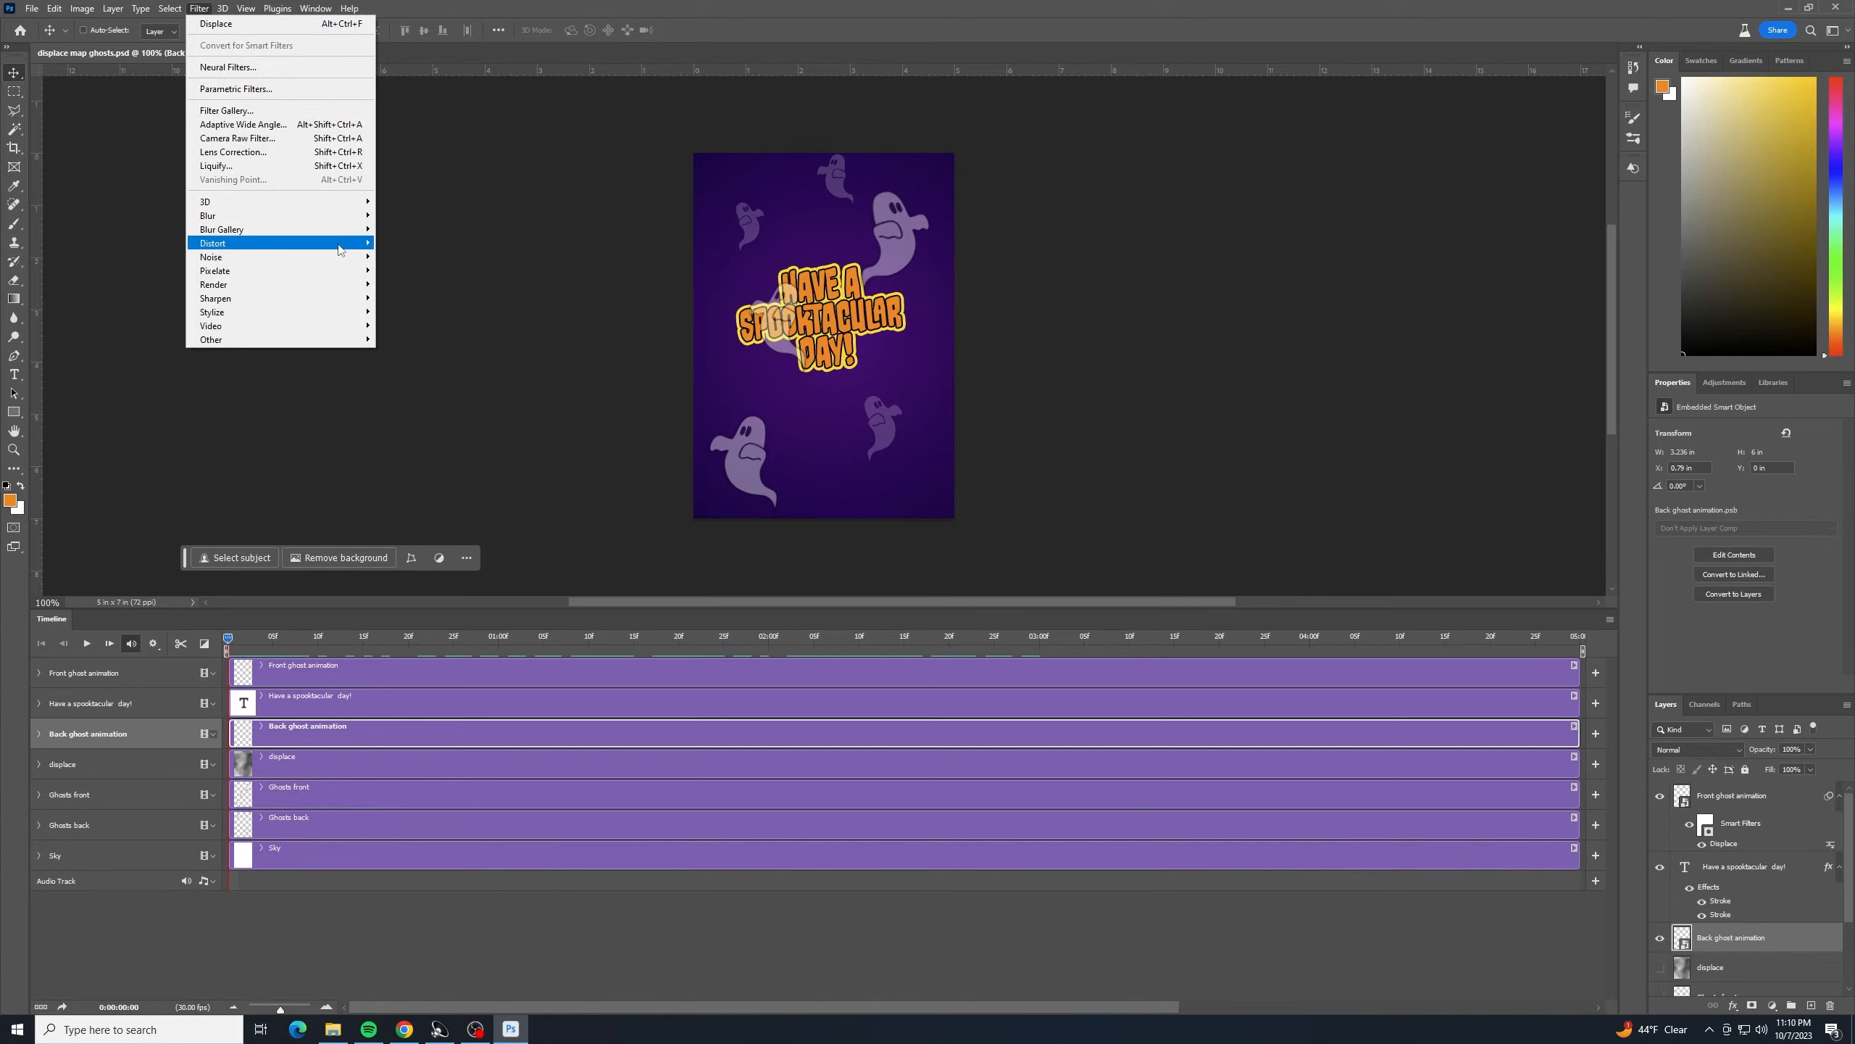
pyautogui.moveTo(241, 243)
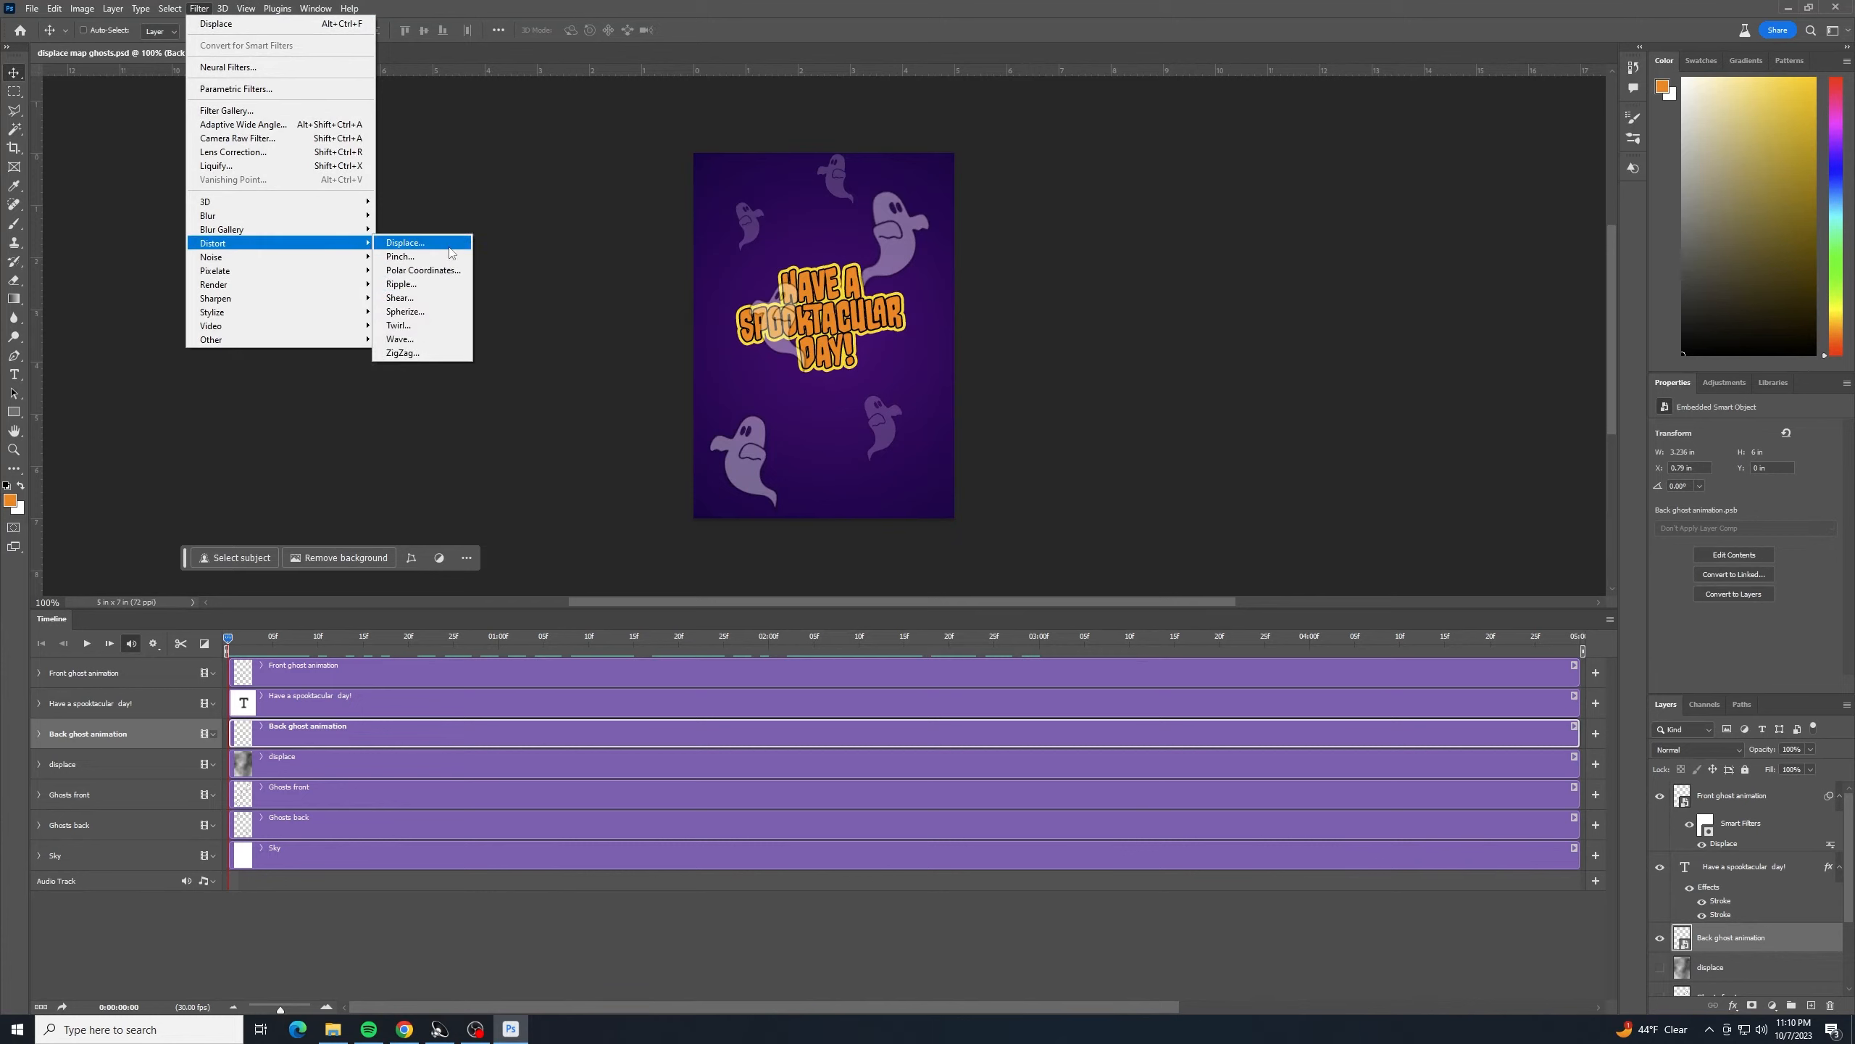
pyautogui.click(447, 245)
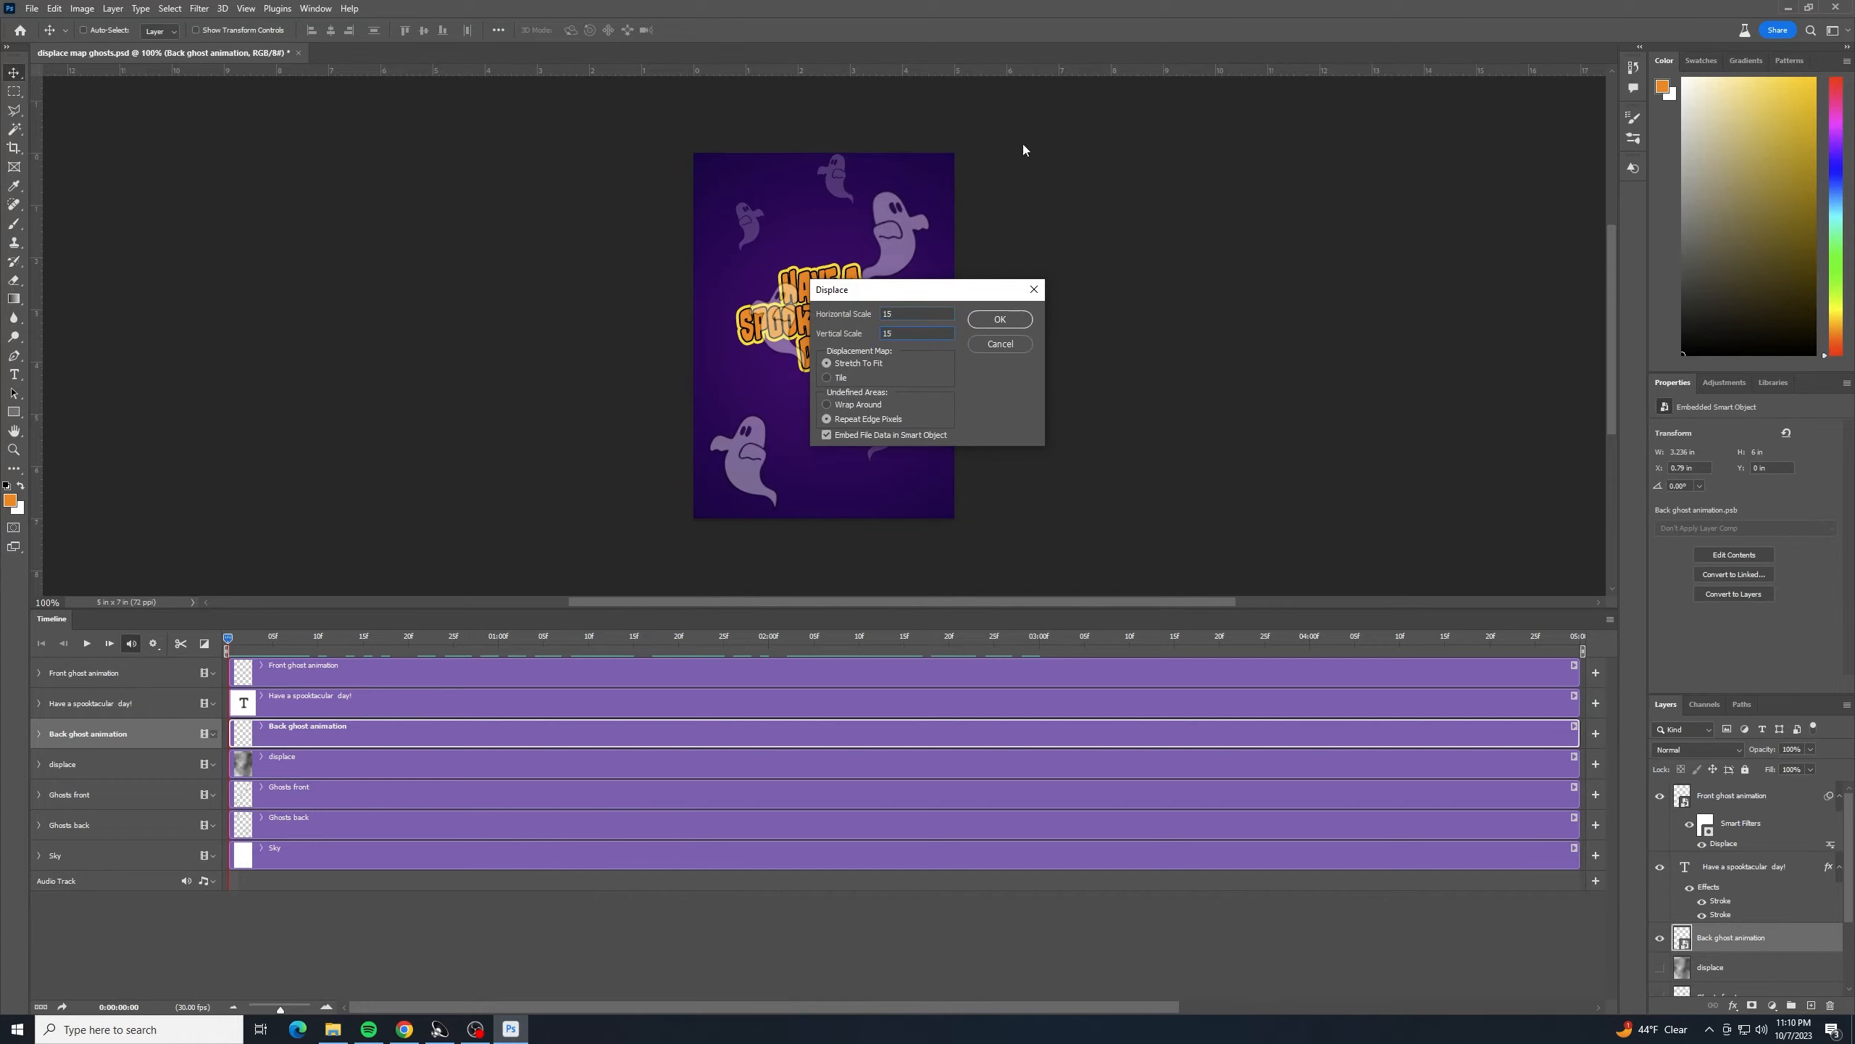
pyautogui.click(1000, 320)
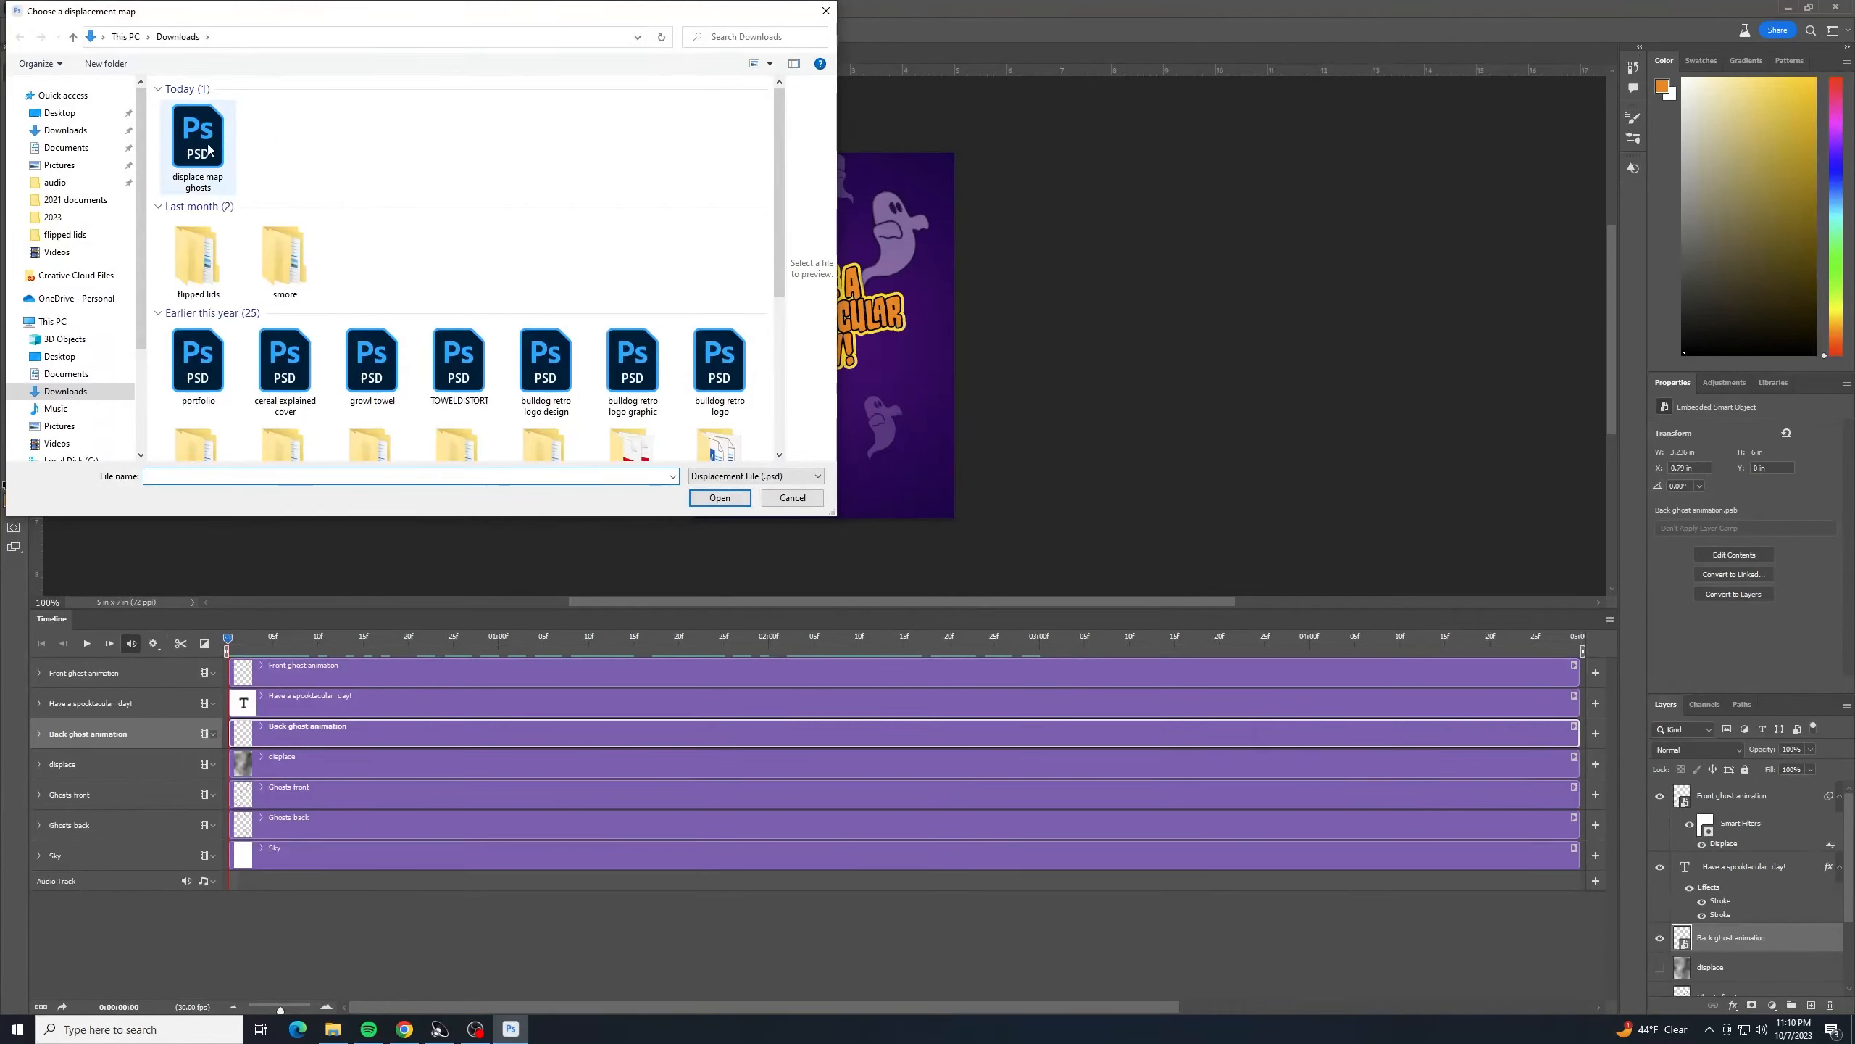
pyautogui.click(209, 150)
pyautogui.click(722, 498)
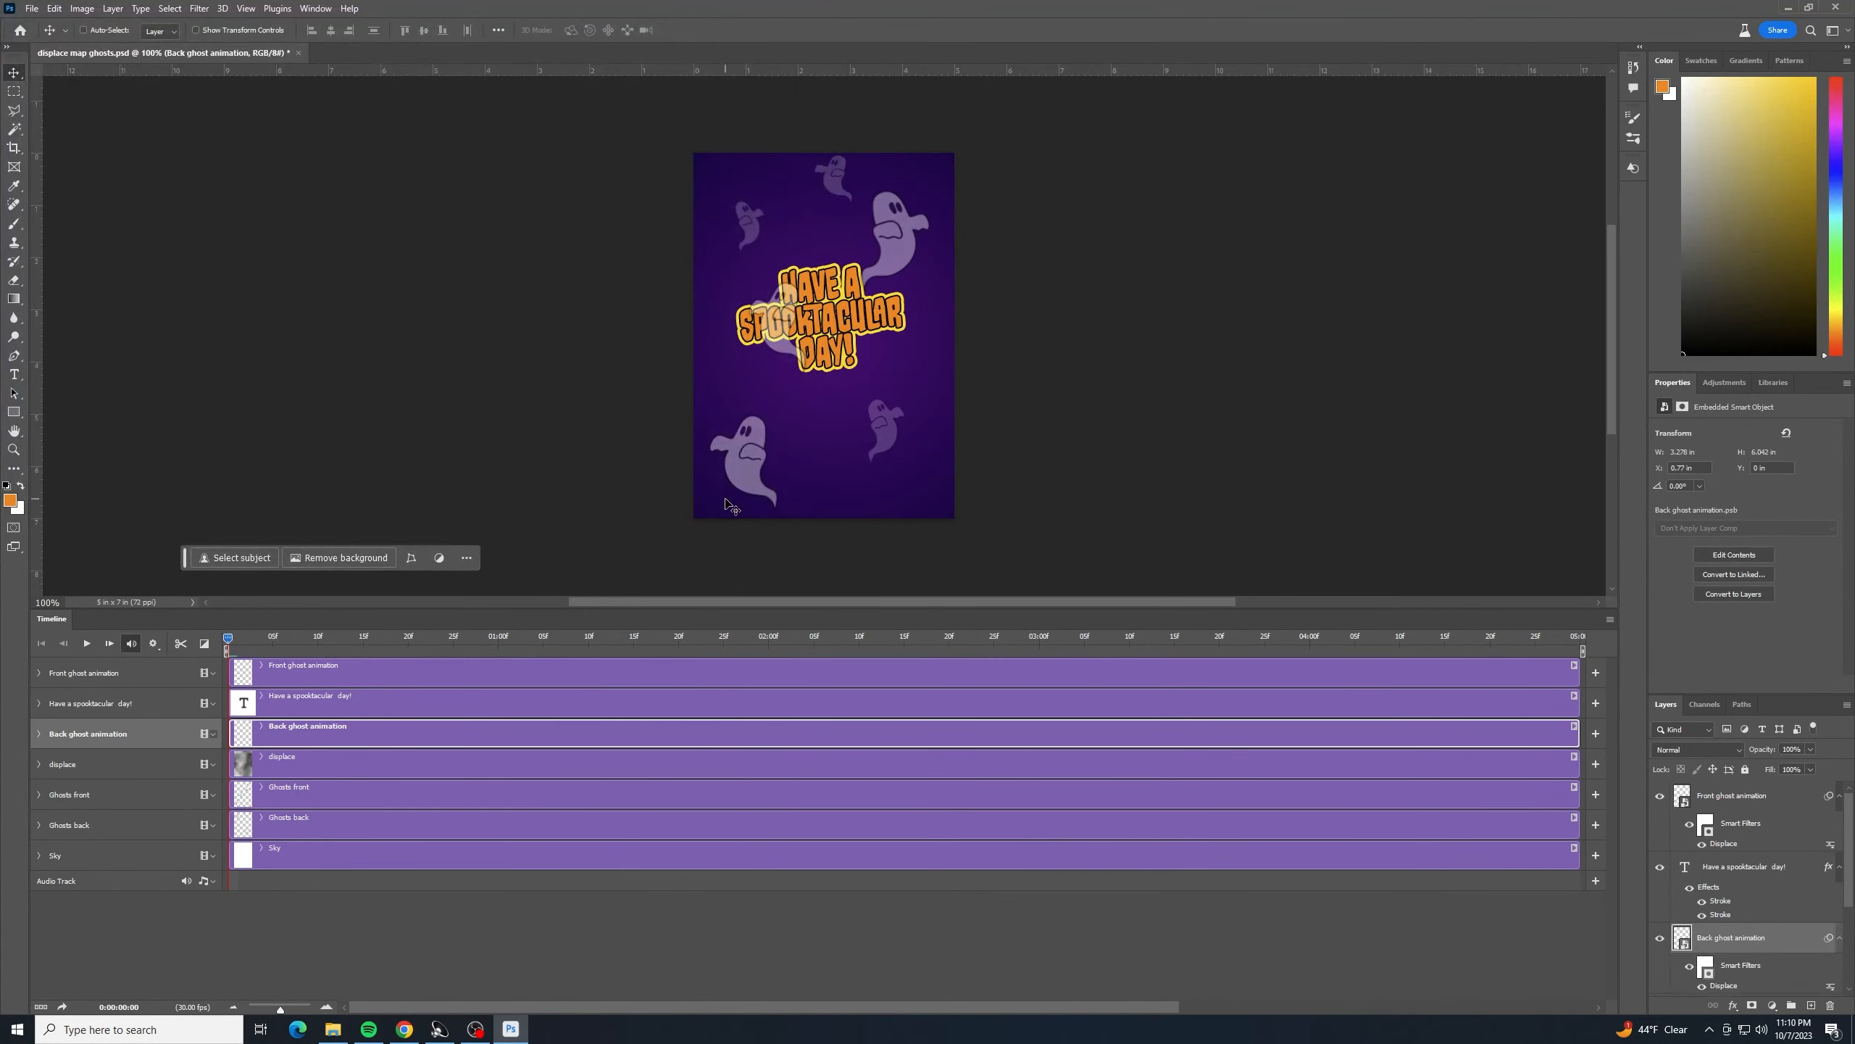
# - Play the animation from the start to check the displaced ghosts, stop playback, and scrub back to the first frame
pyautogui.moveTo(231, 640); pyautogui.dragTo(155, 420)
pyautogui.click(92, 643)
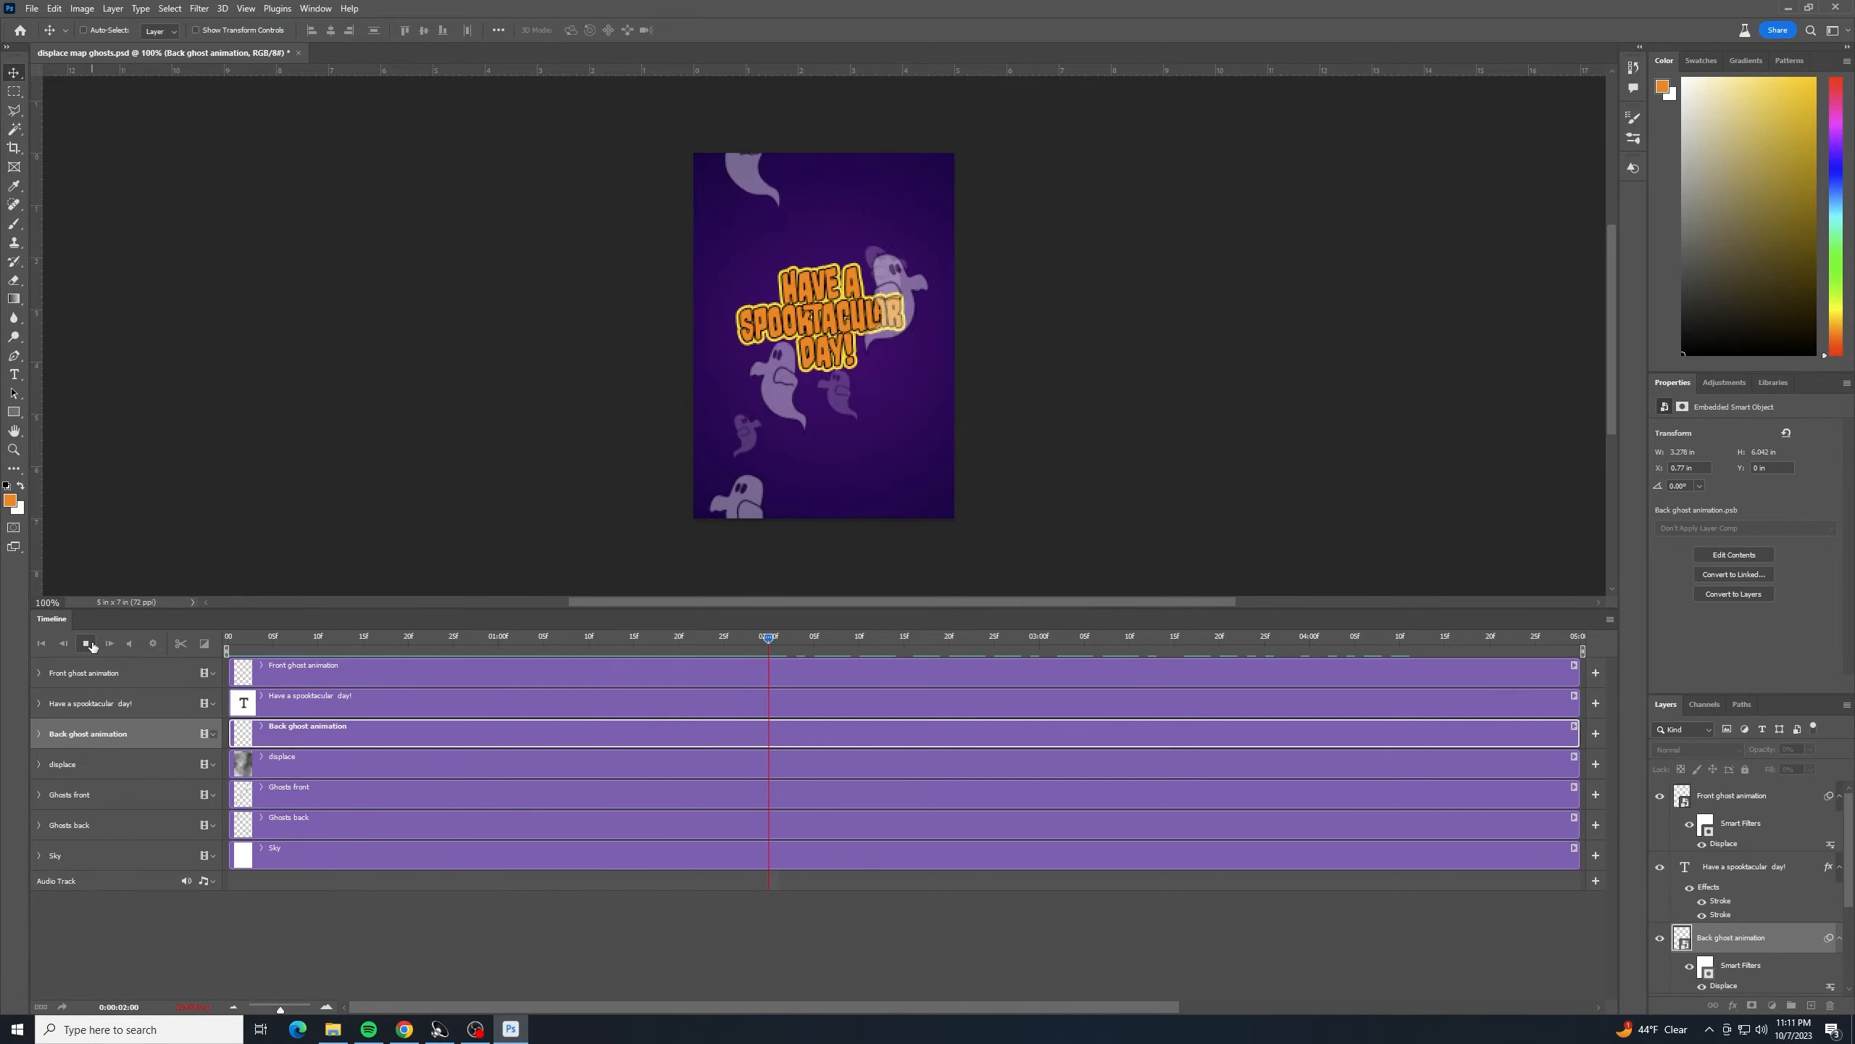
pyautogui.click(87, 643)
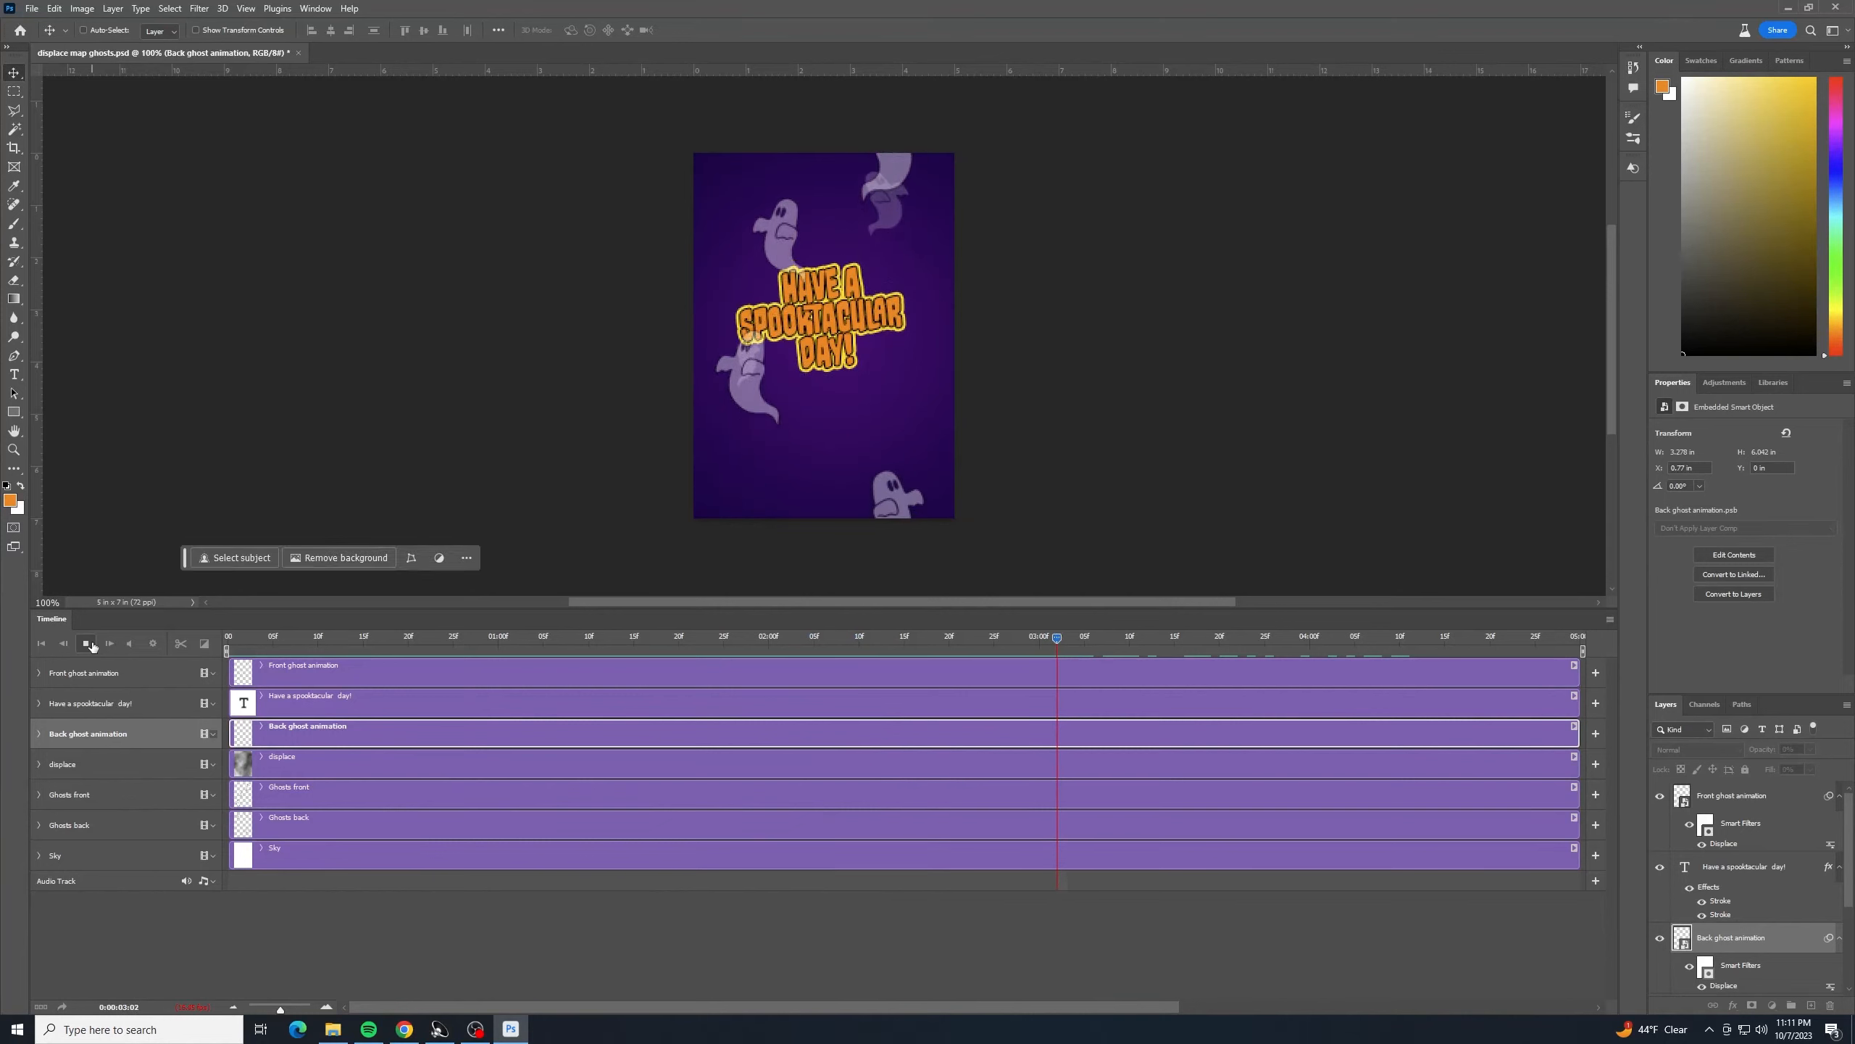
pyautogui.scroll(1, 782, 363)
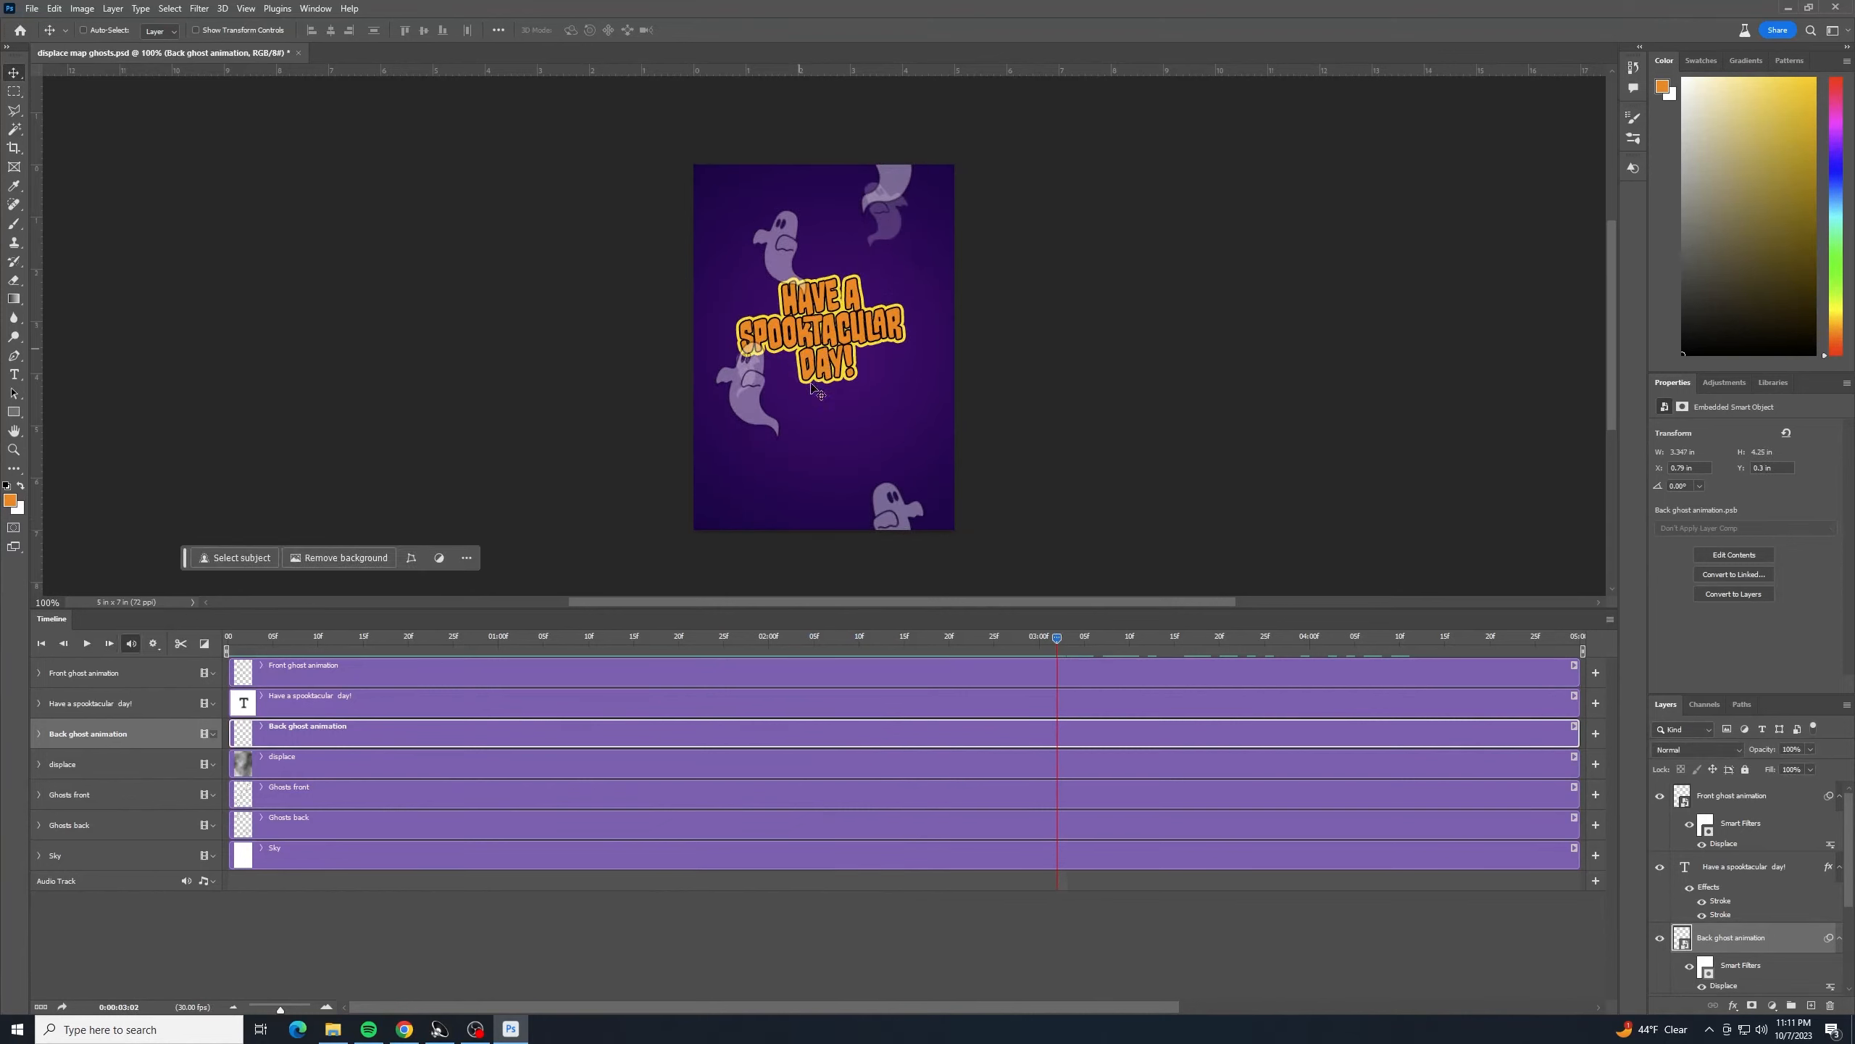
pyautogui.moveTo(1058, 642); pyautogui.dragTo(626, 713)
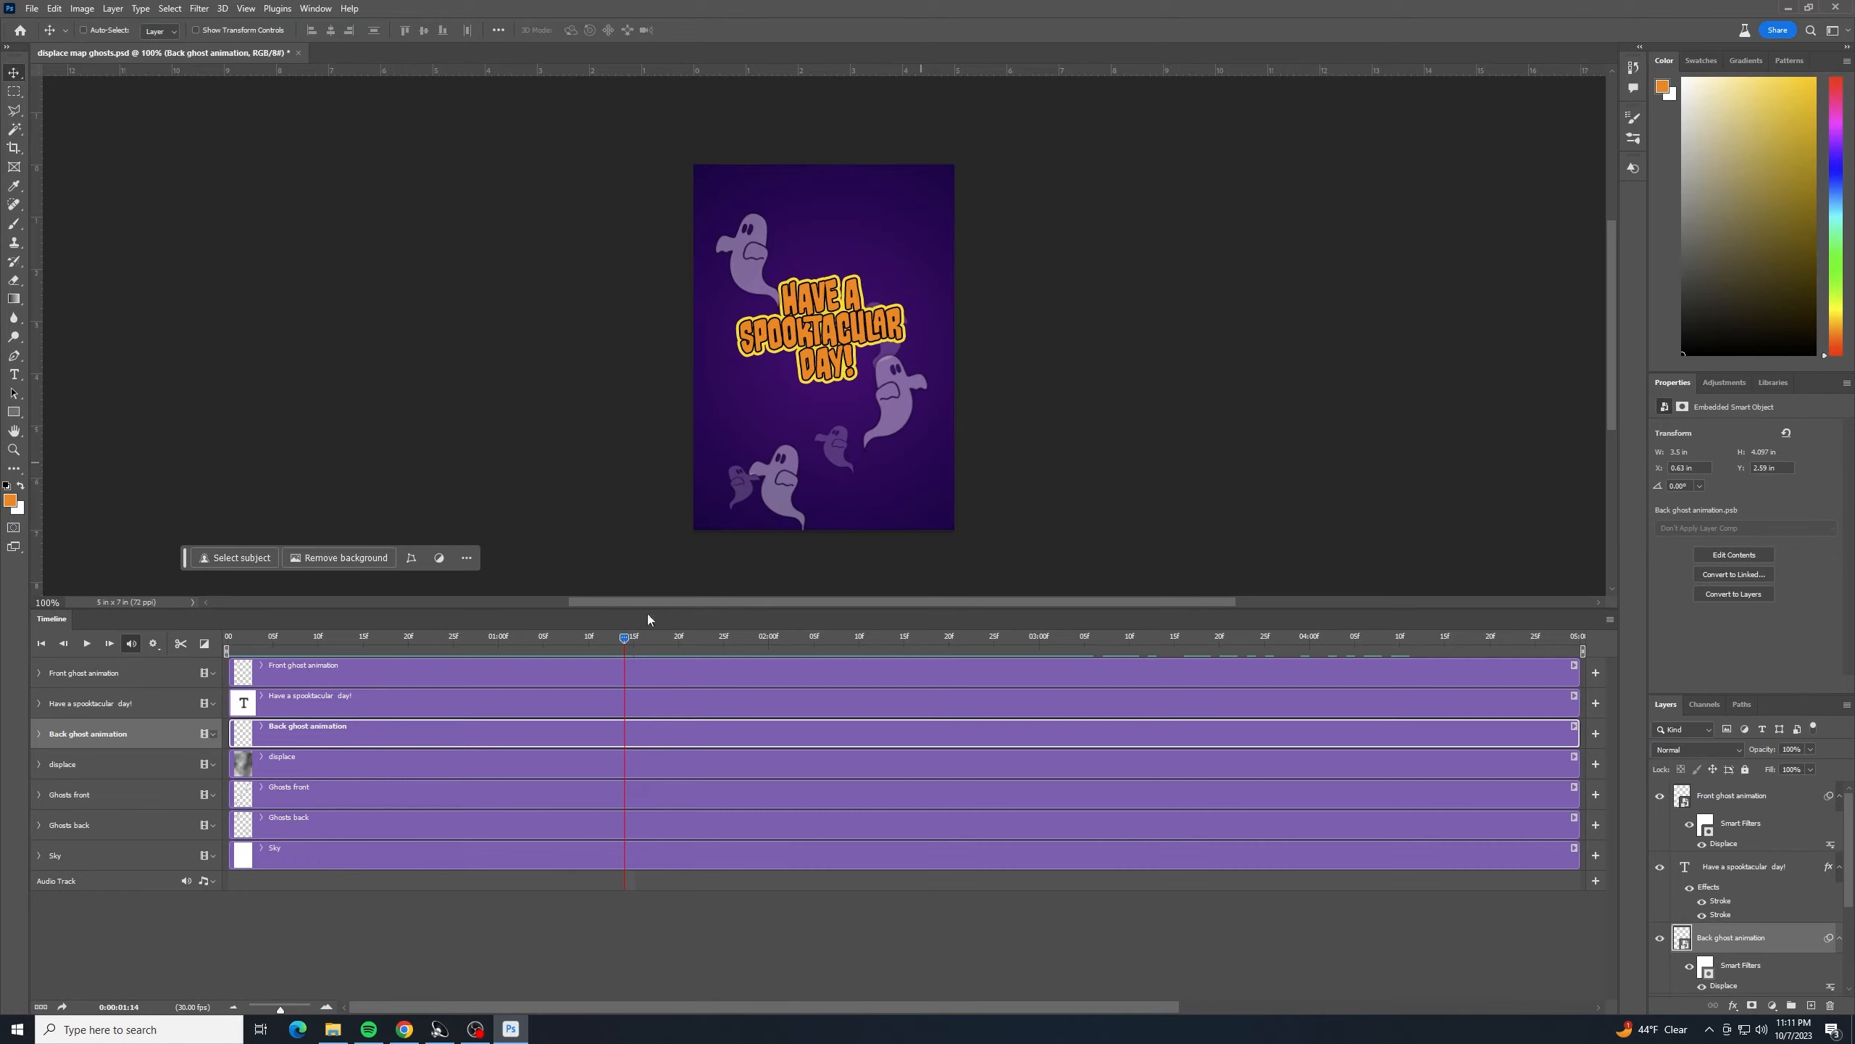
pyautogui.moveTo(624, 638); pyautogui.dragTo(193, 657)
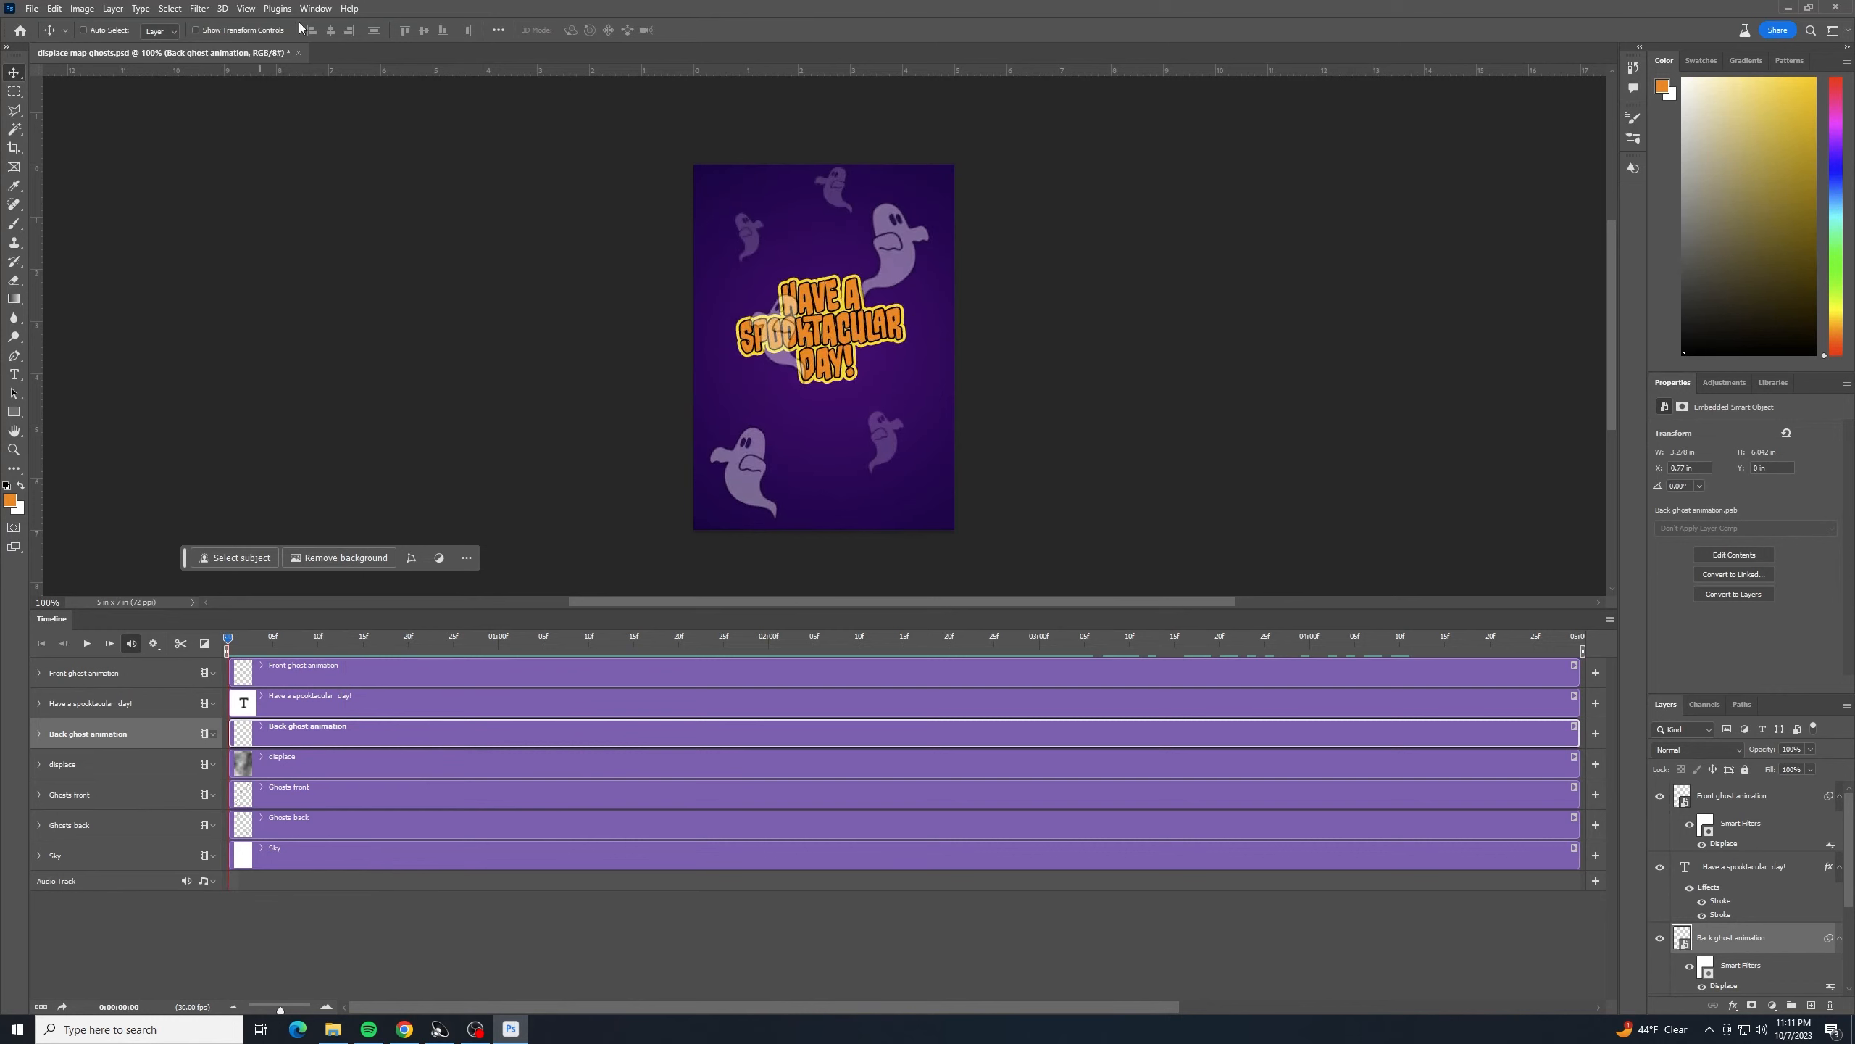
# - Set up a Save for Web export using the GIF 128 Dithered preset with dither raised to 100%
pyautogui.click(31, 8)
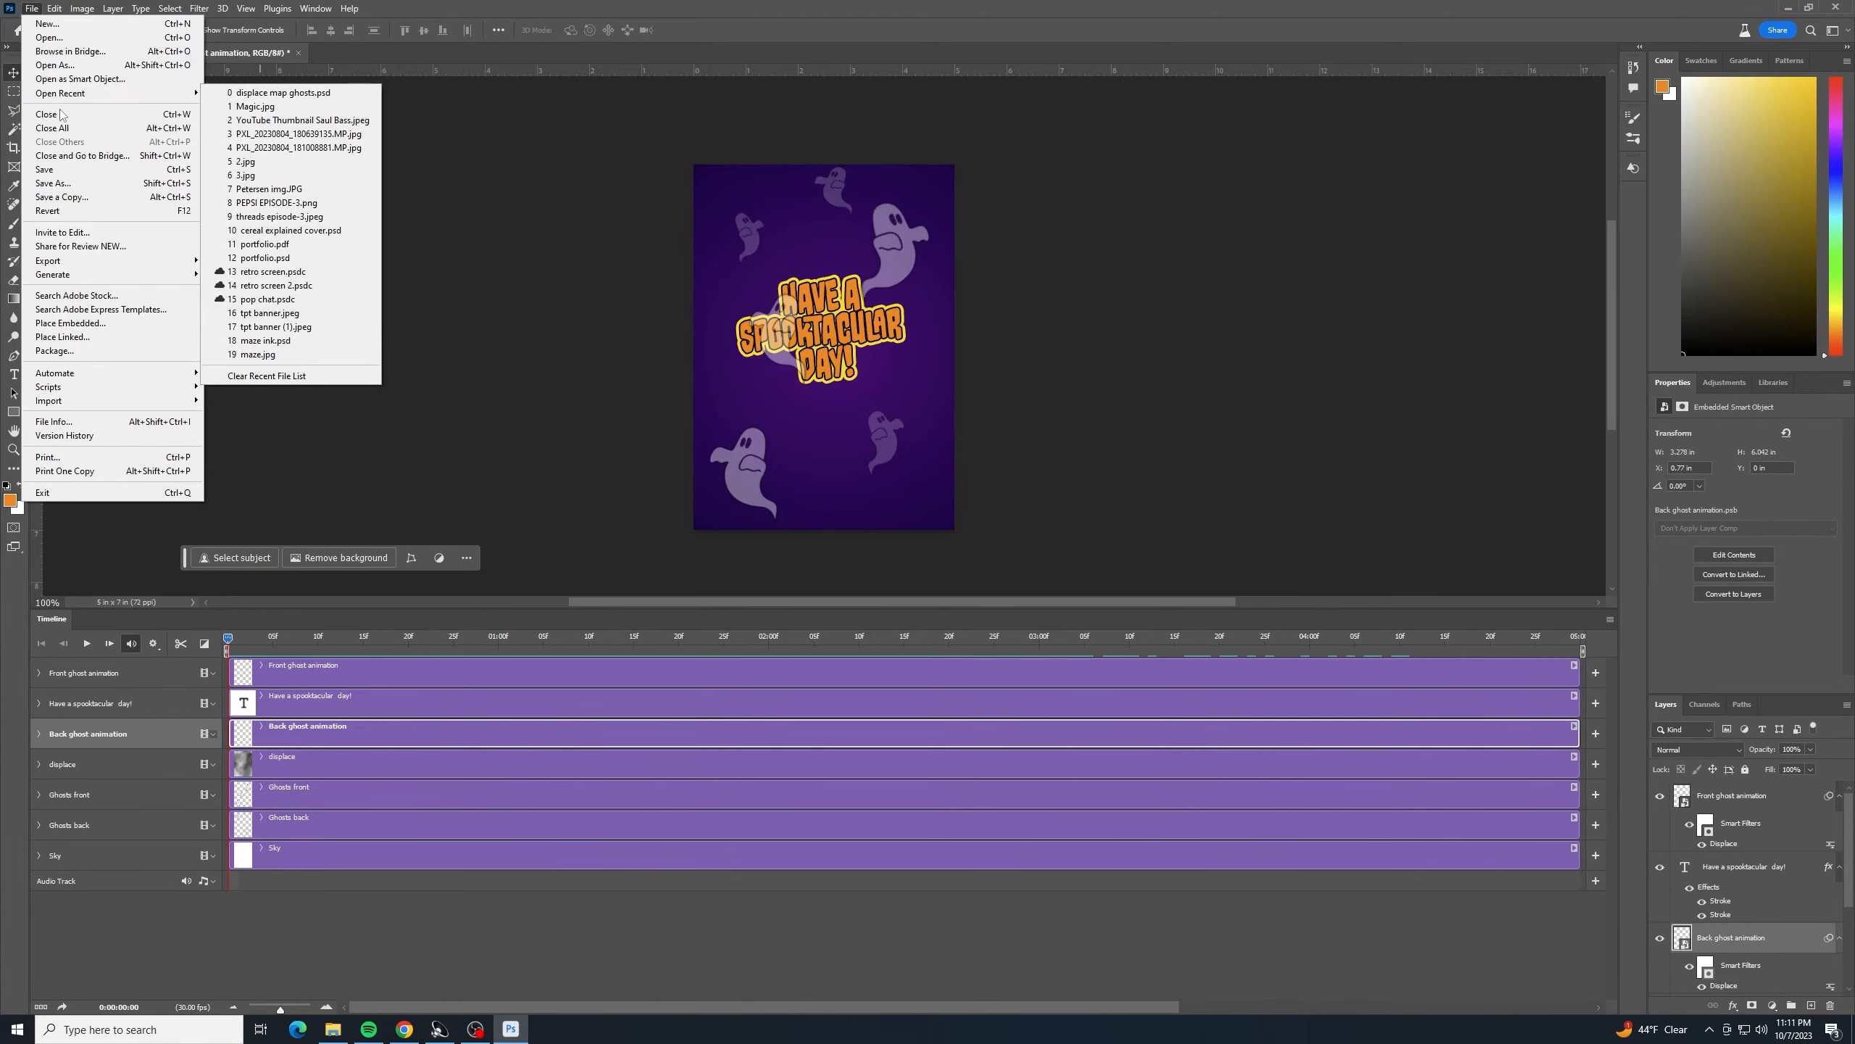
pyautogui.moveTo(128, 262)
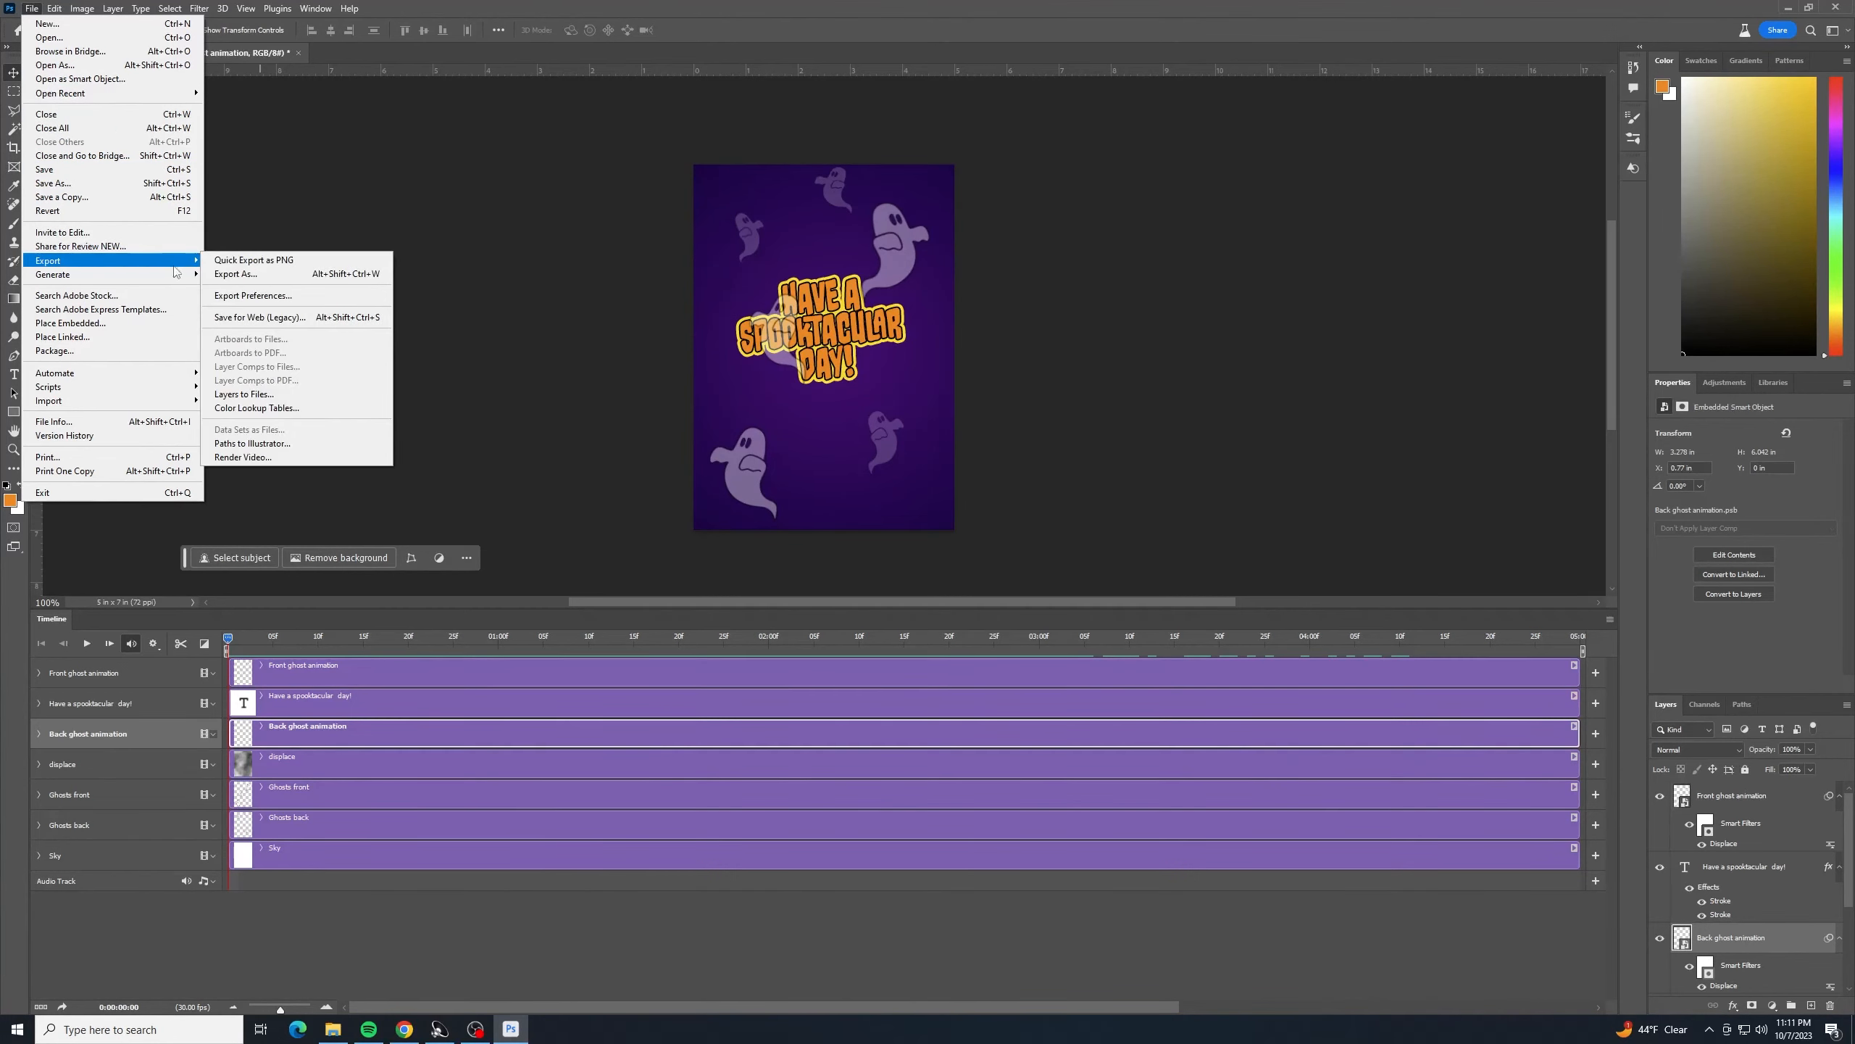
pyautogui.click(279, 320)
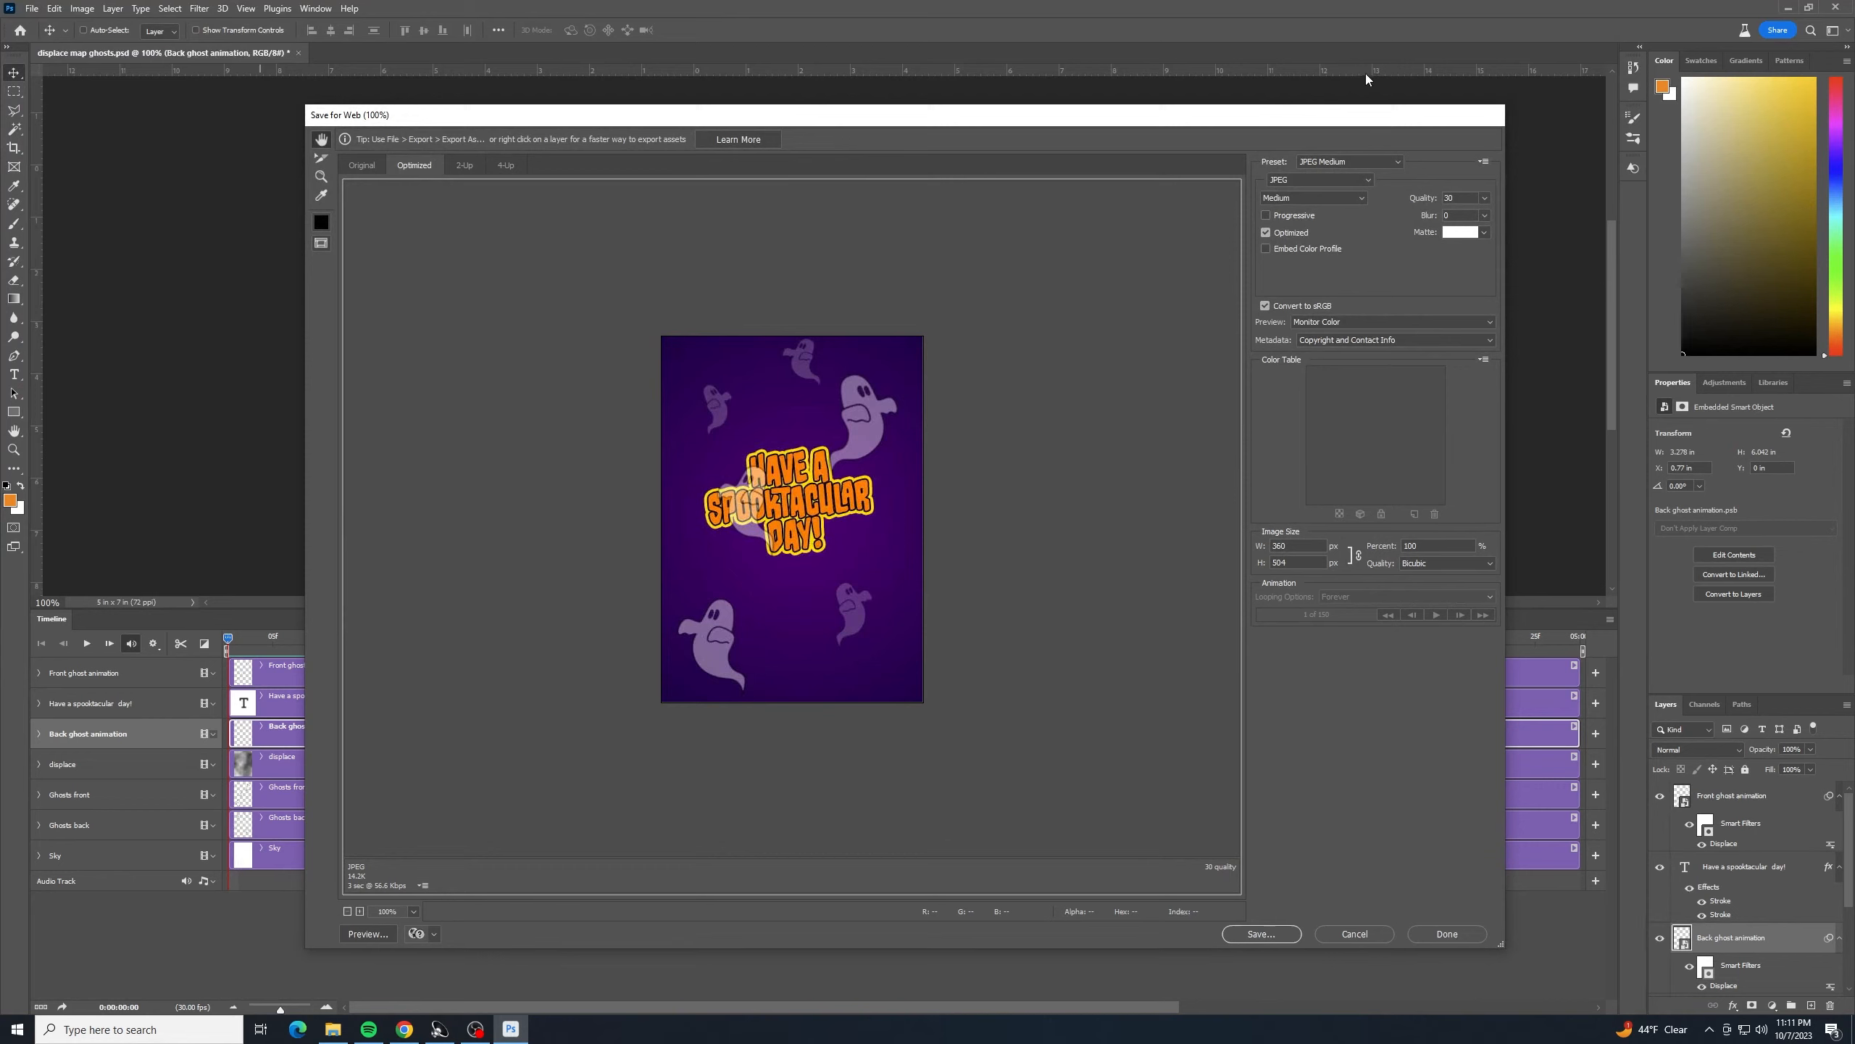
pyautogui.click(1350, 162)
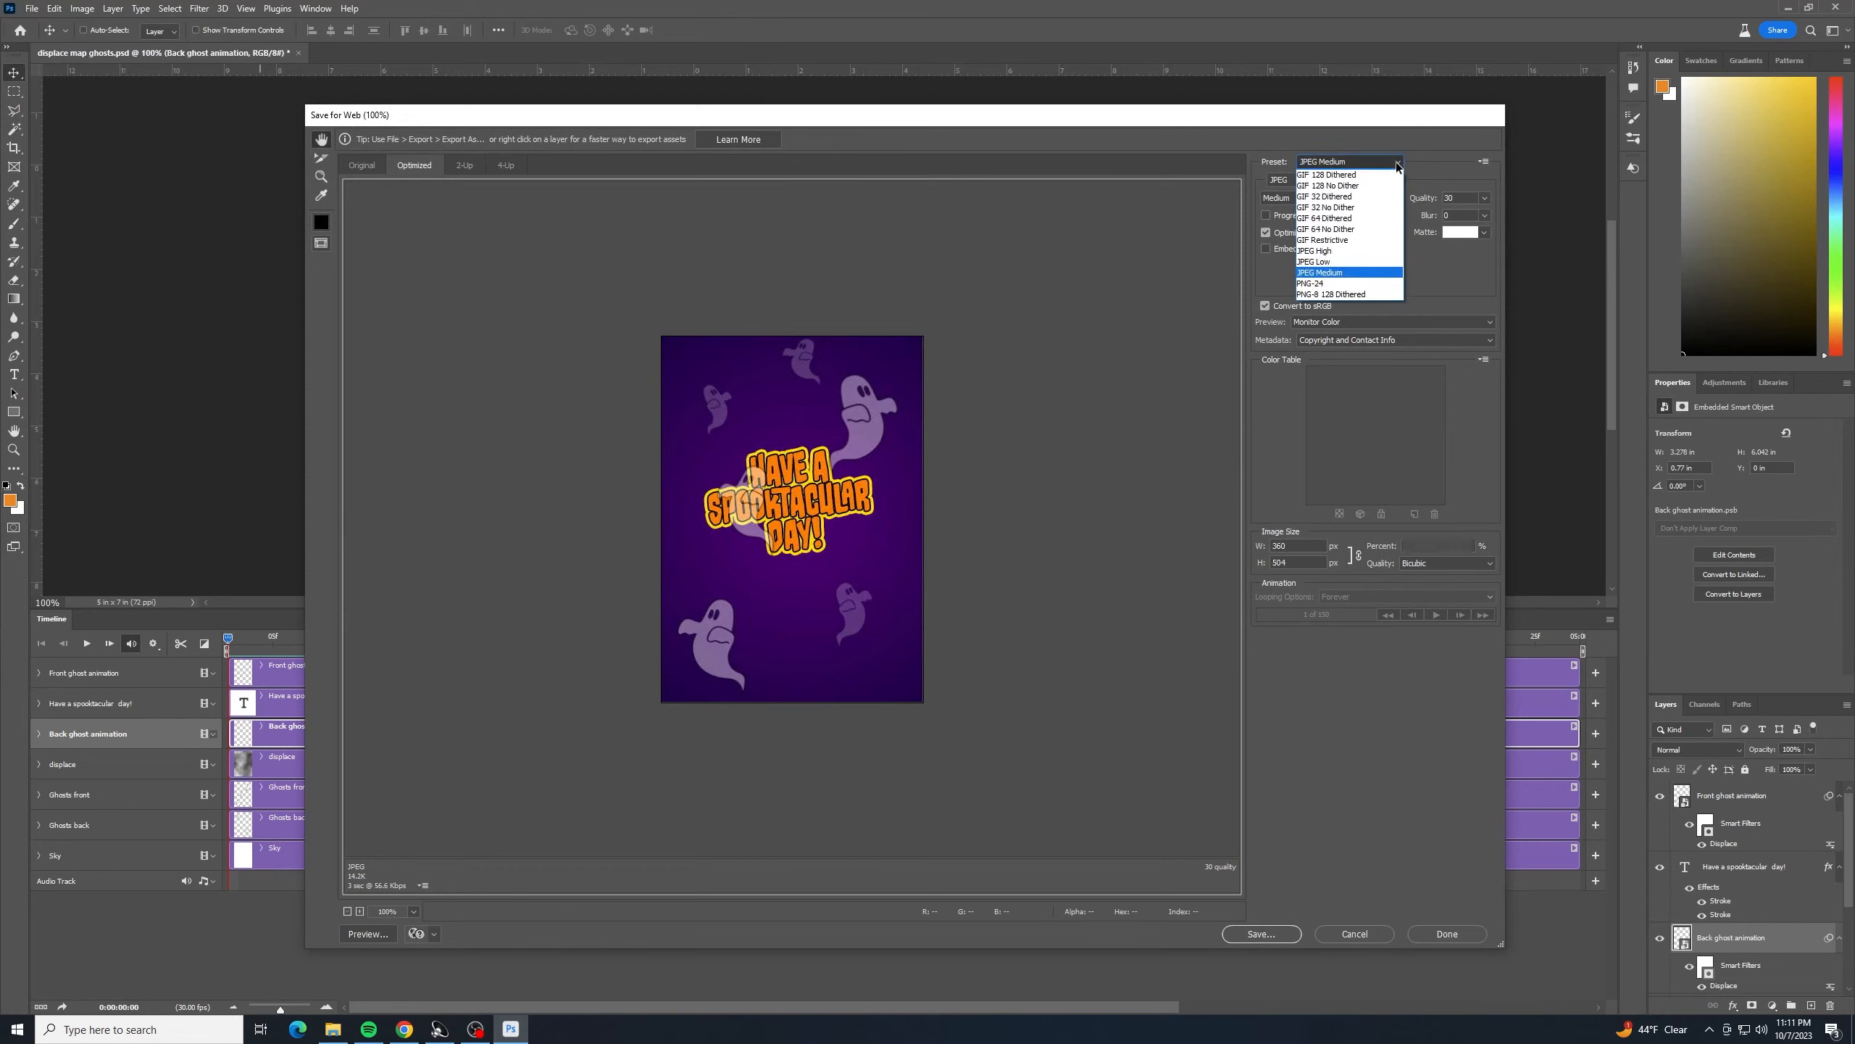
pyautogui.click(1351, 178)
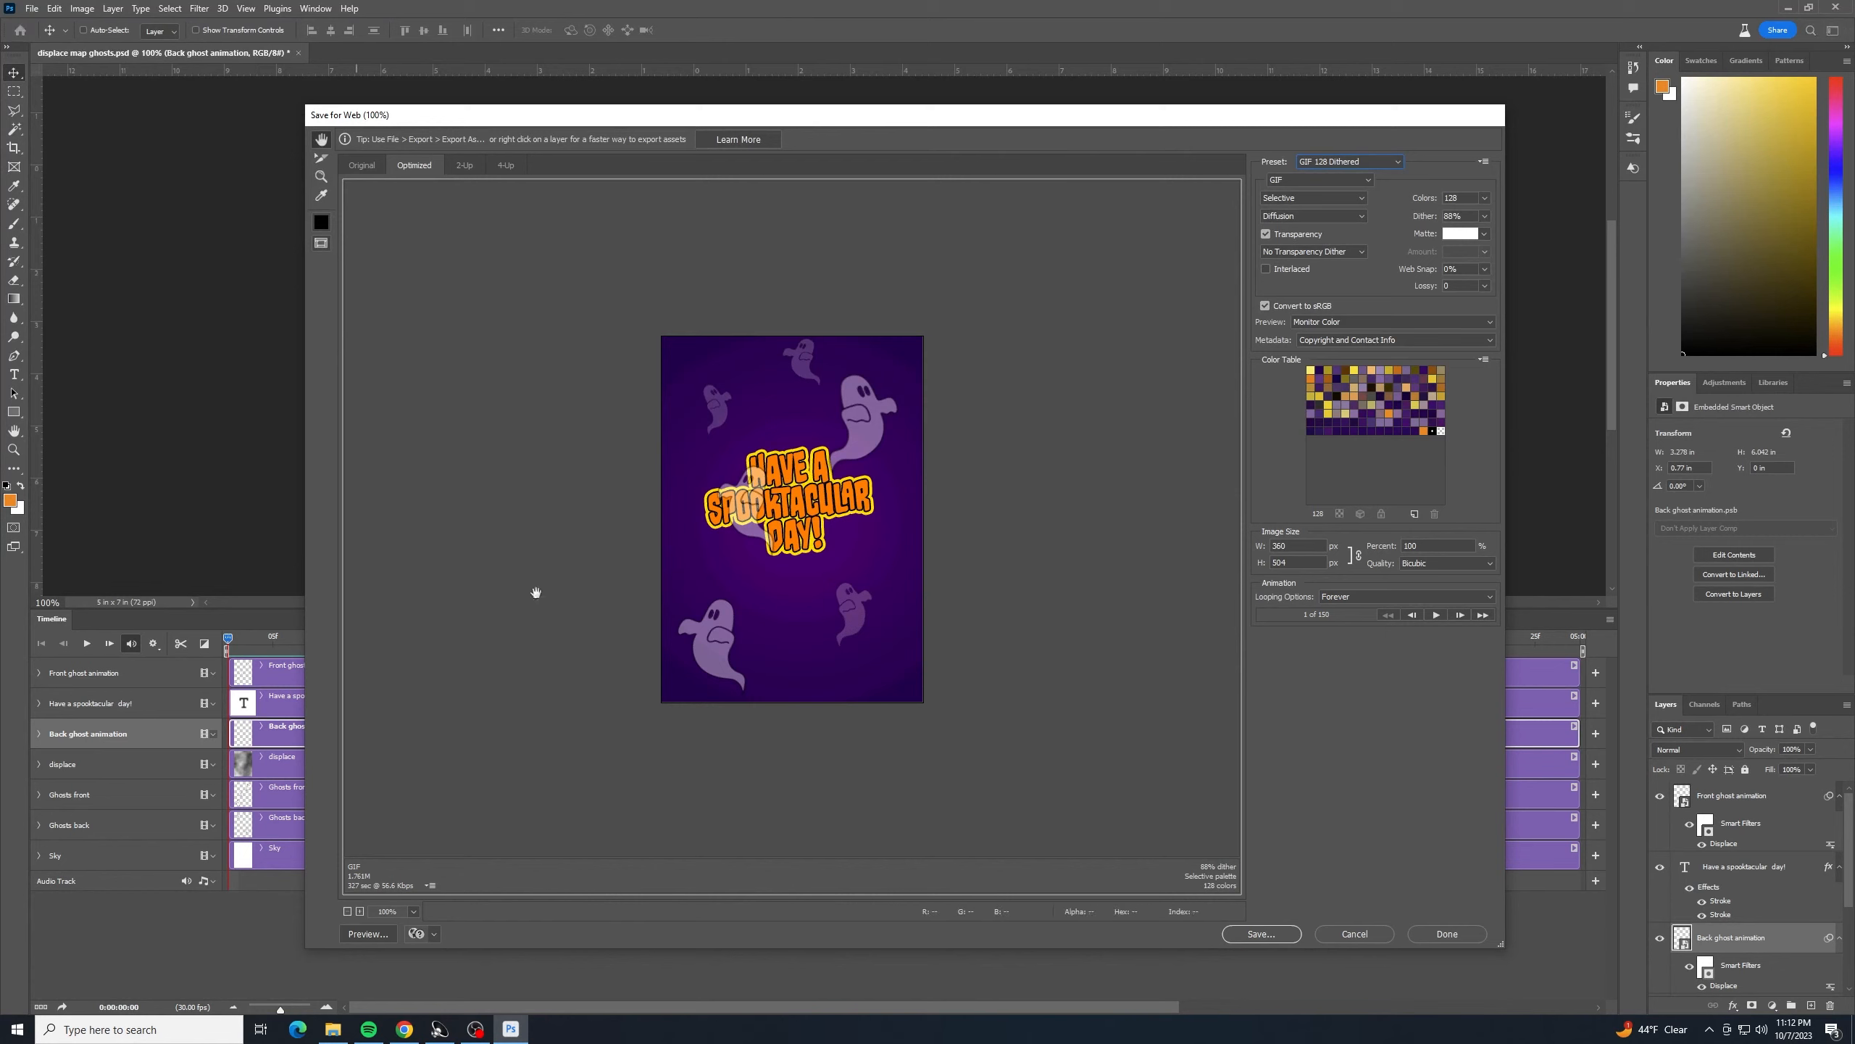
pyautogui.click(1484, 214)
pyautogui.moveTo(1478, 233); pyautogui.dragTo(1501, 239)
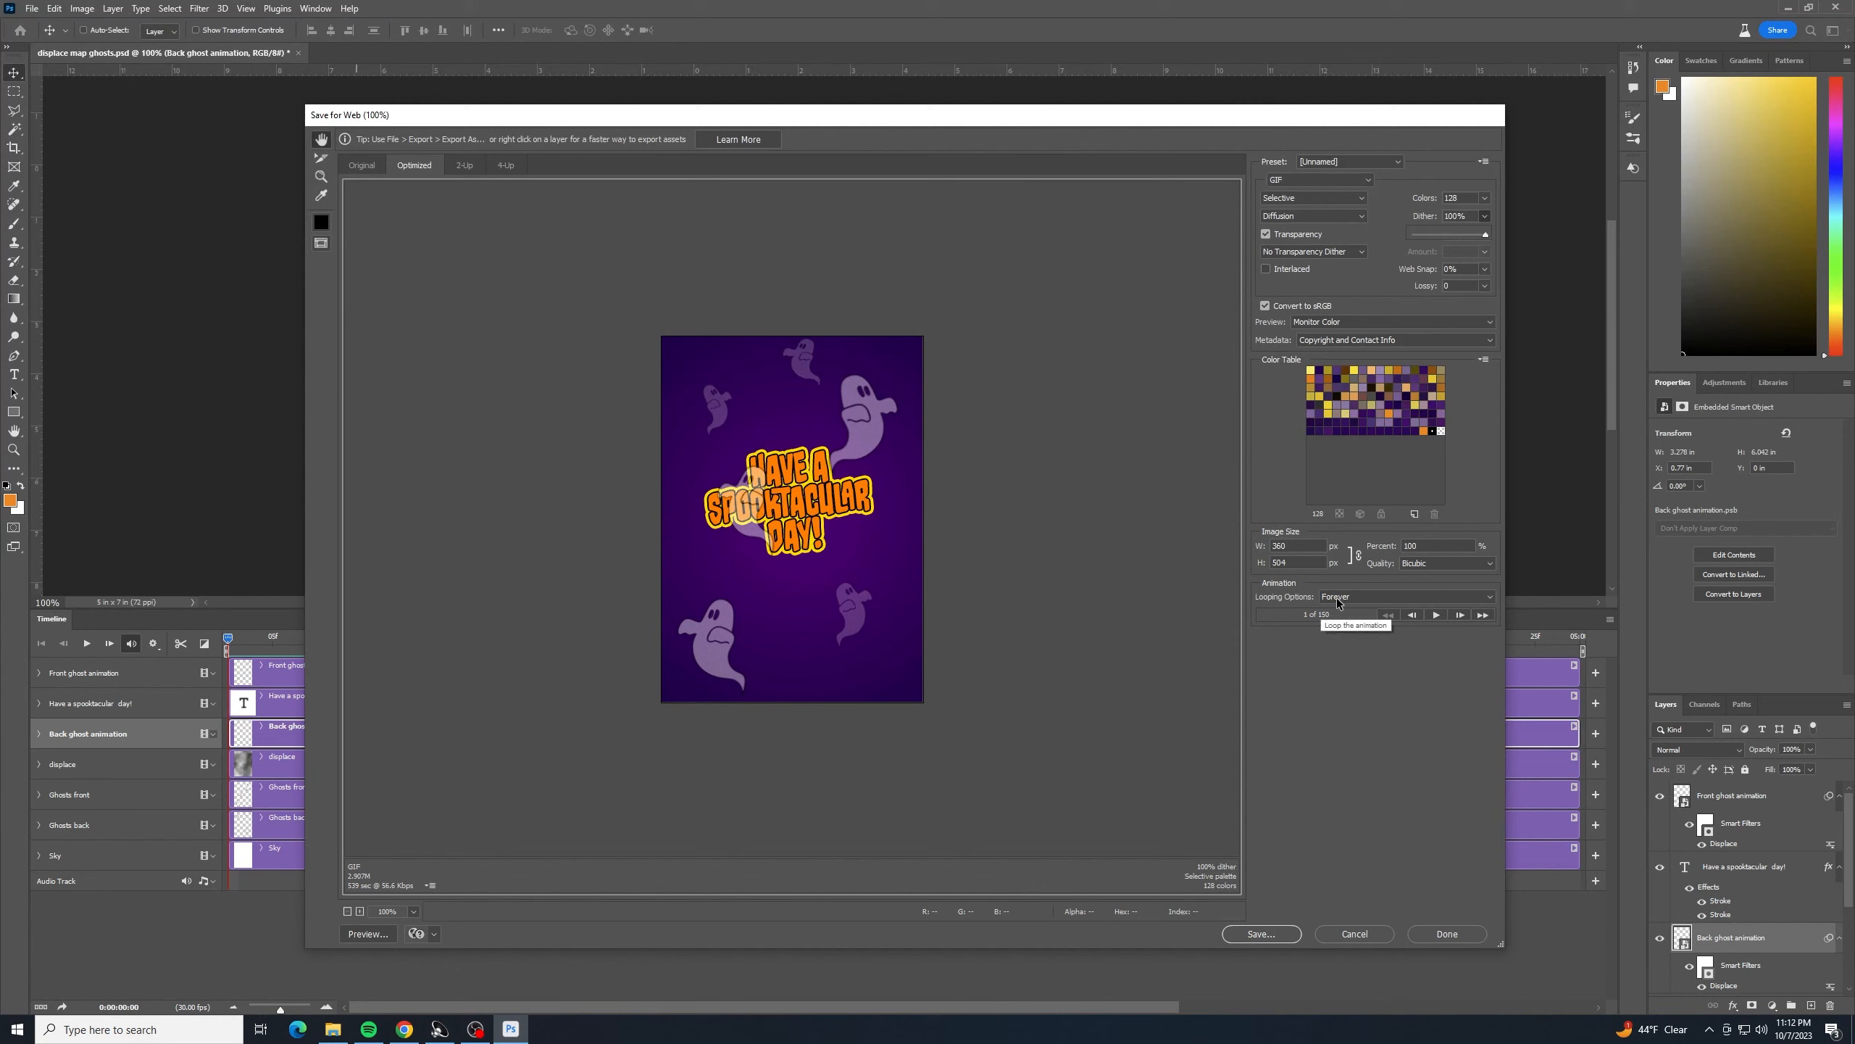
# - Save the optimized GIF as displace-map-ghosts in the Downloads folder, and open the exported file from File Explorer to view the animation
pyautogui.click(1290, 937)
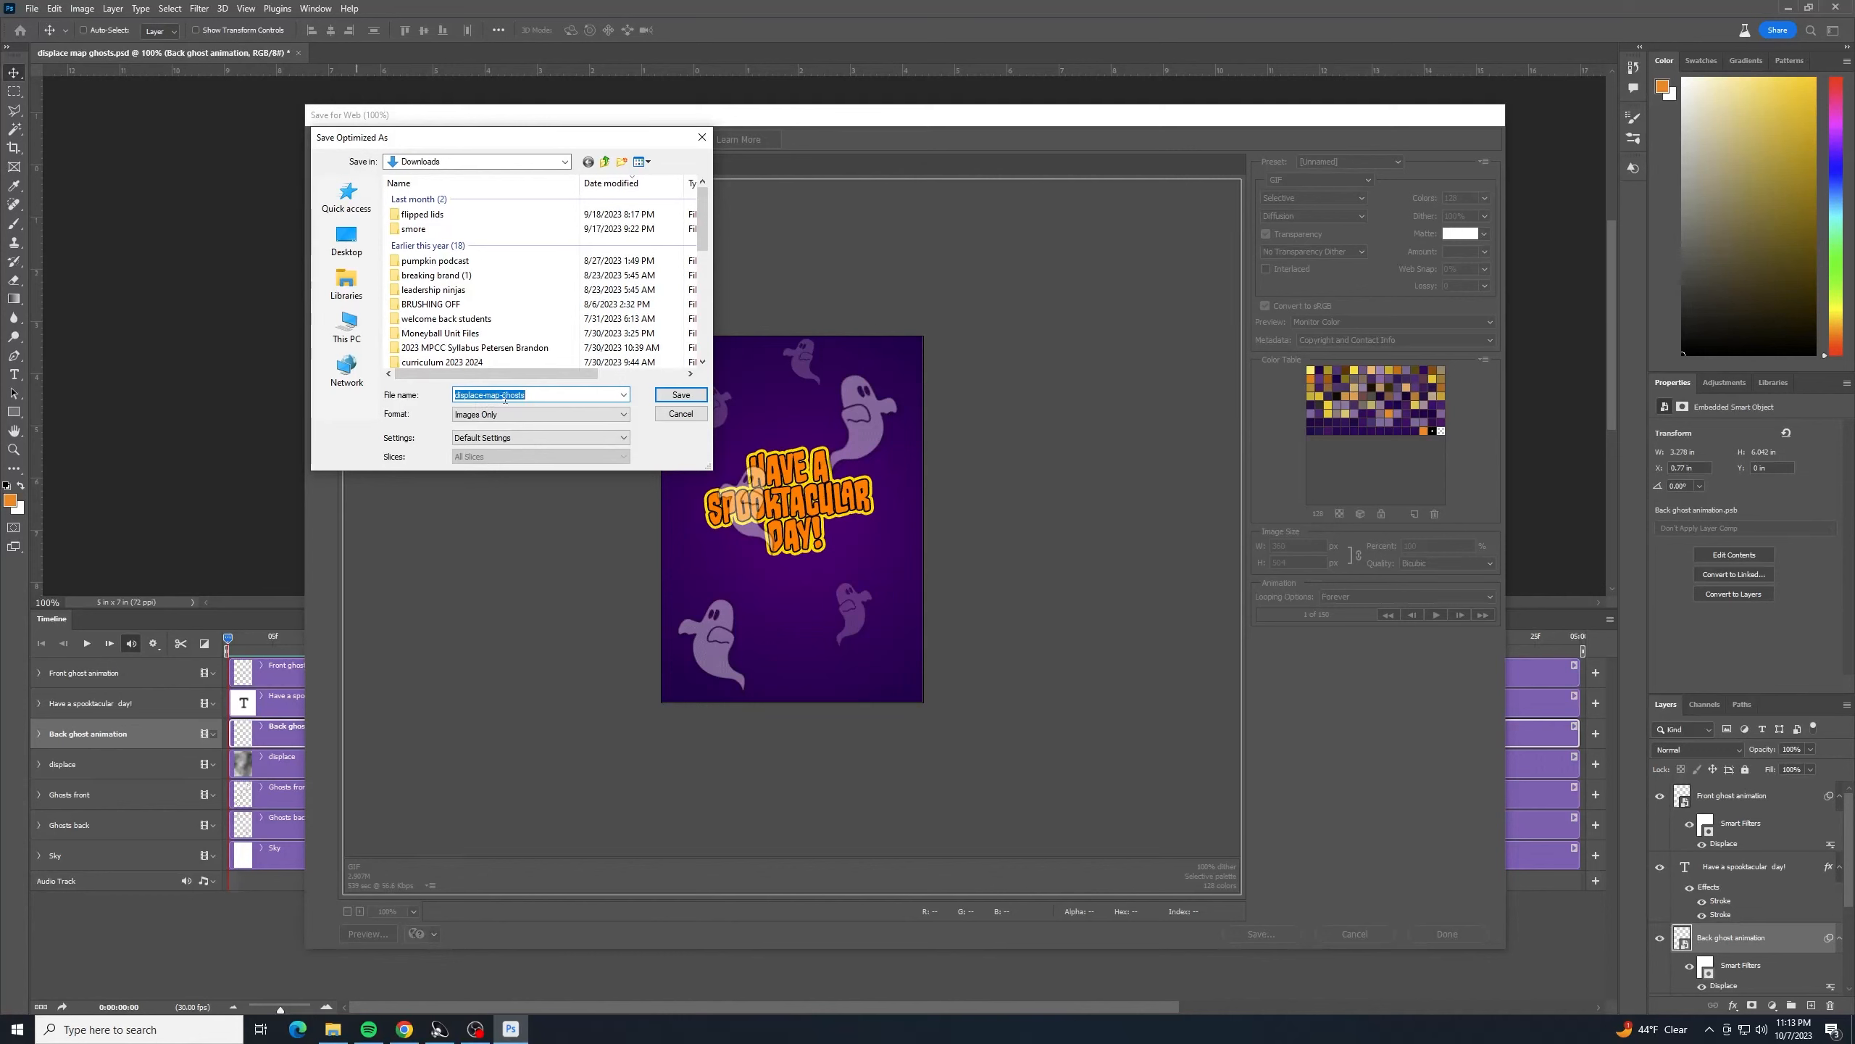
pyautogui.click(679, 395)
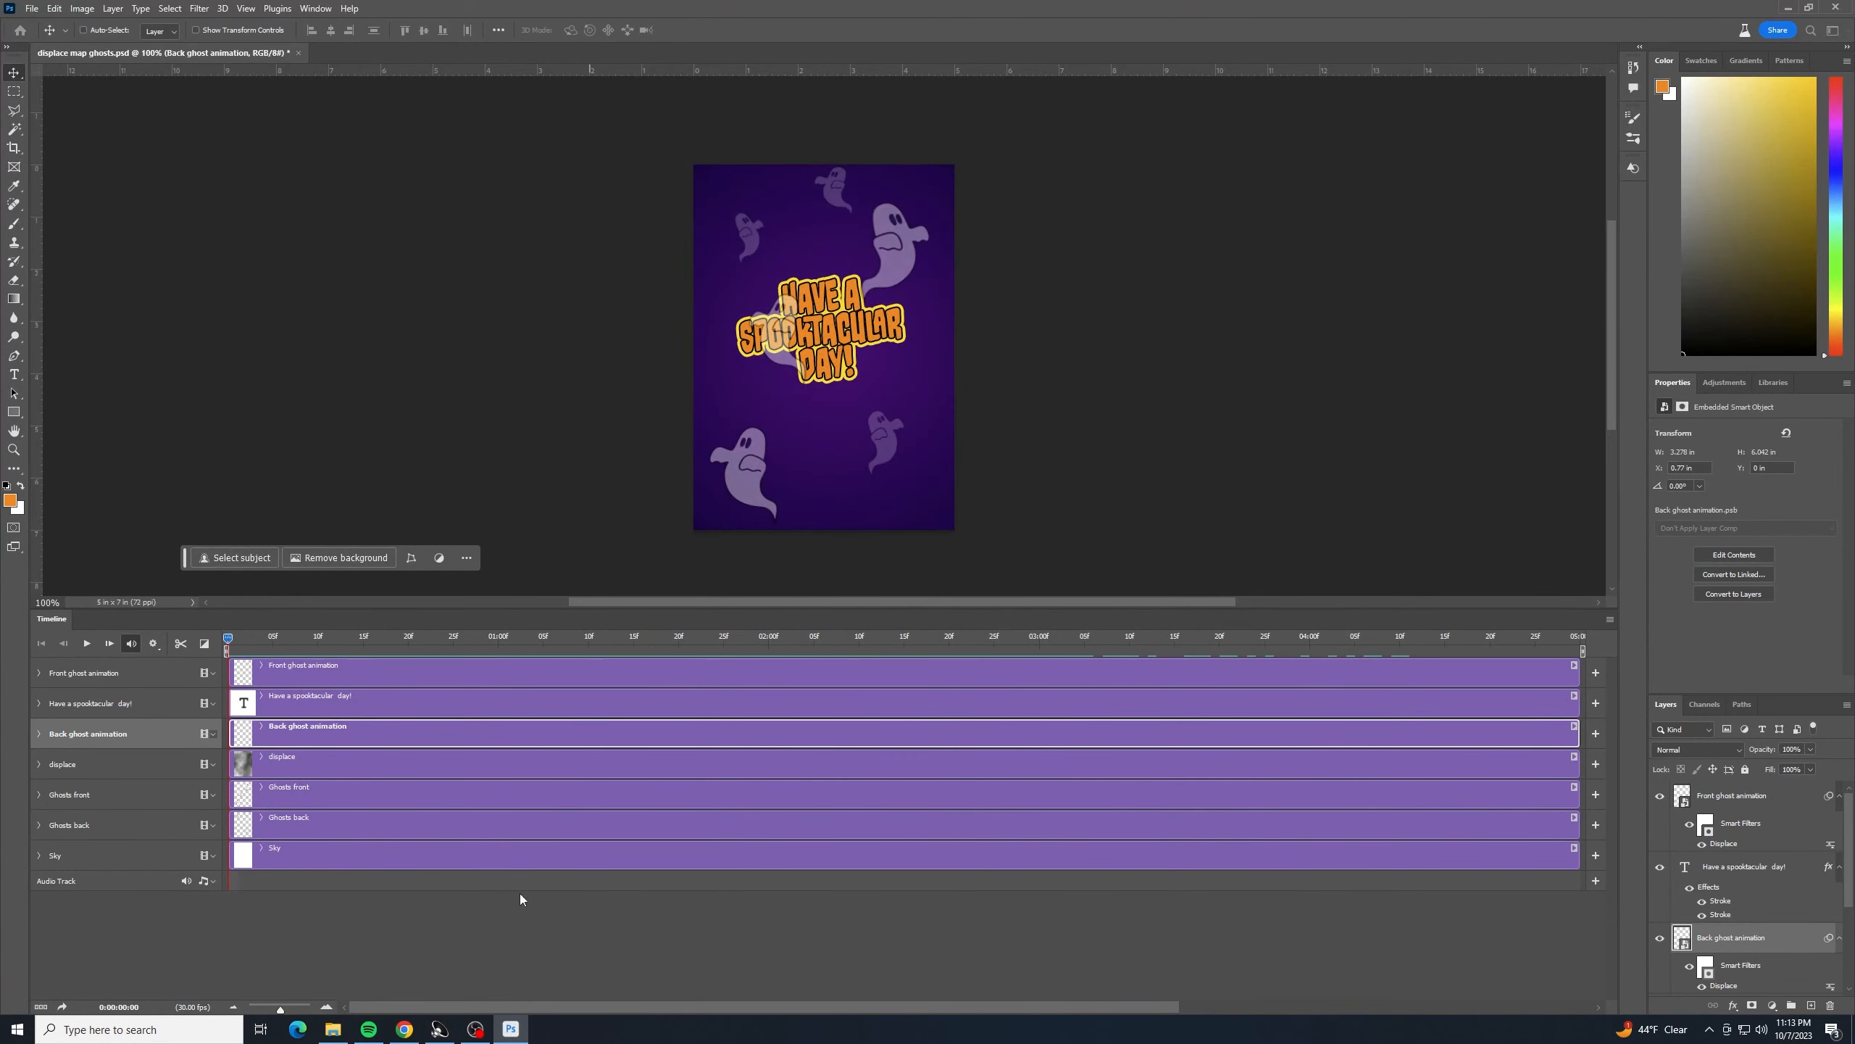
pyautogui.click(348, 1031)
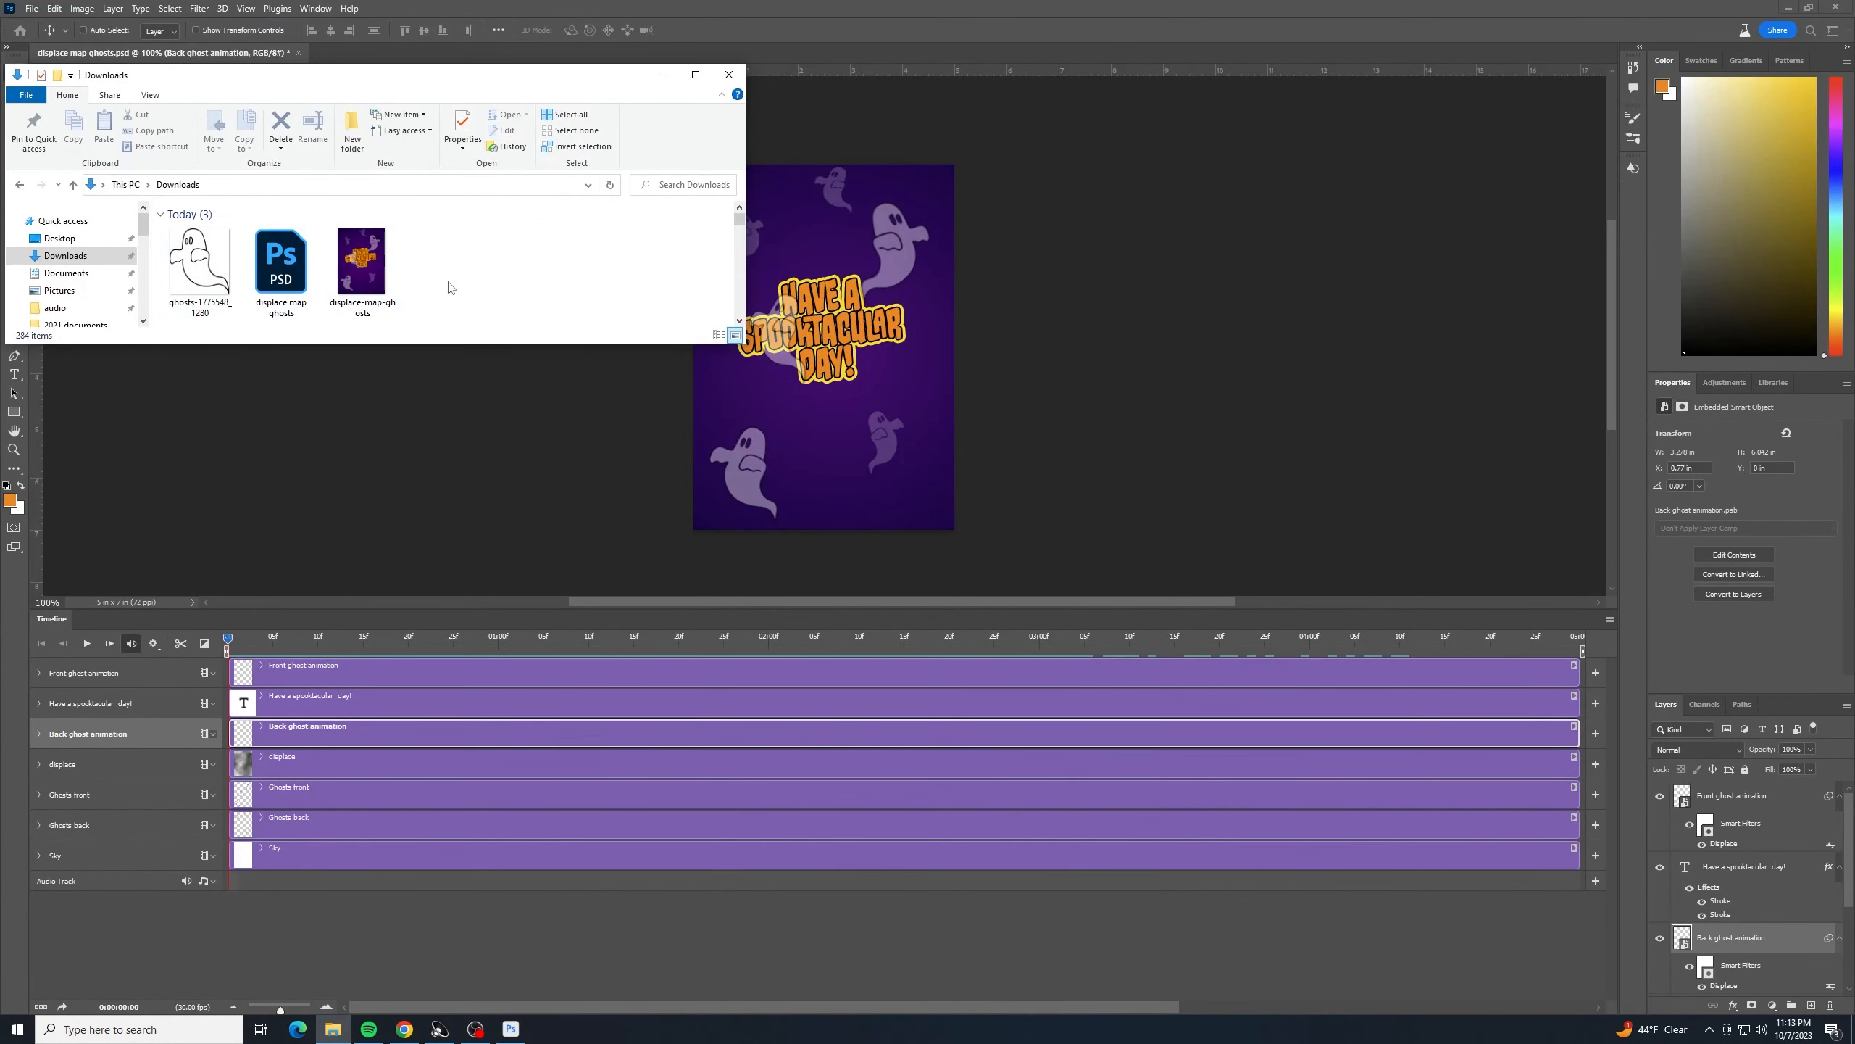
pyautogui.doubleClick(364, 286)
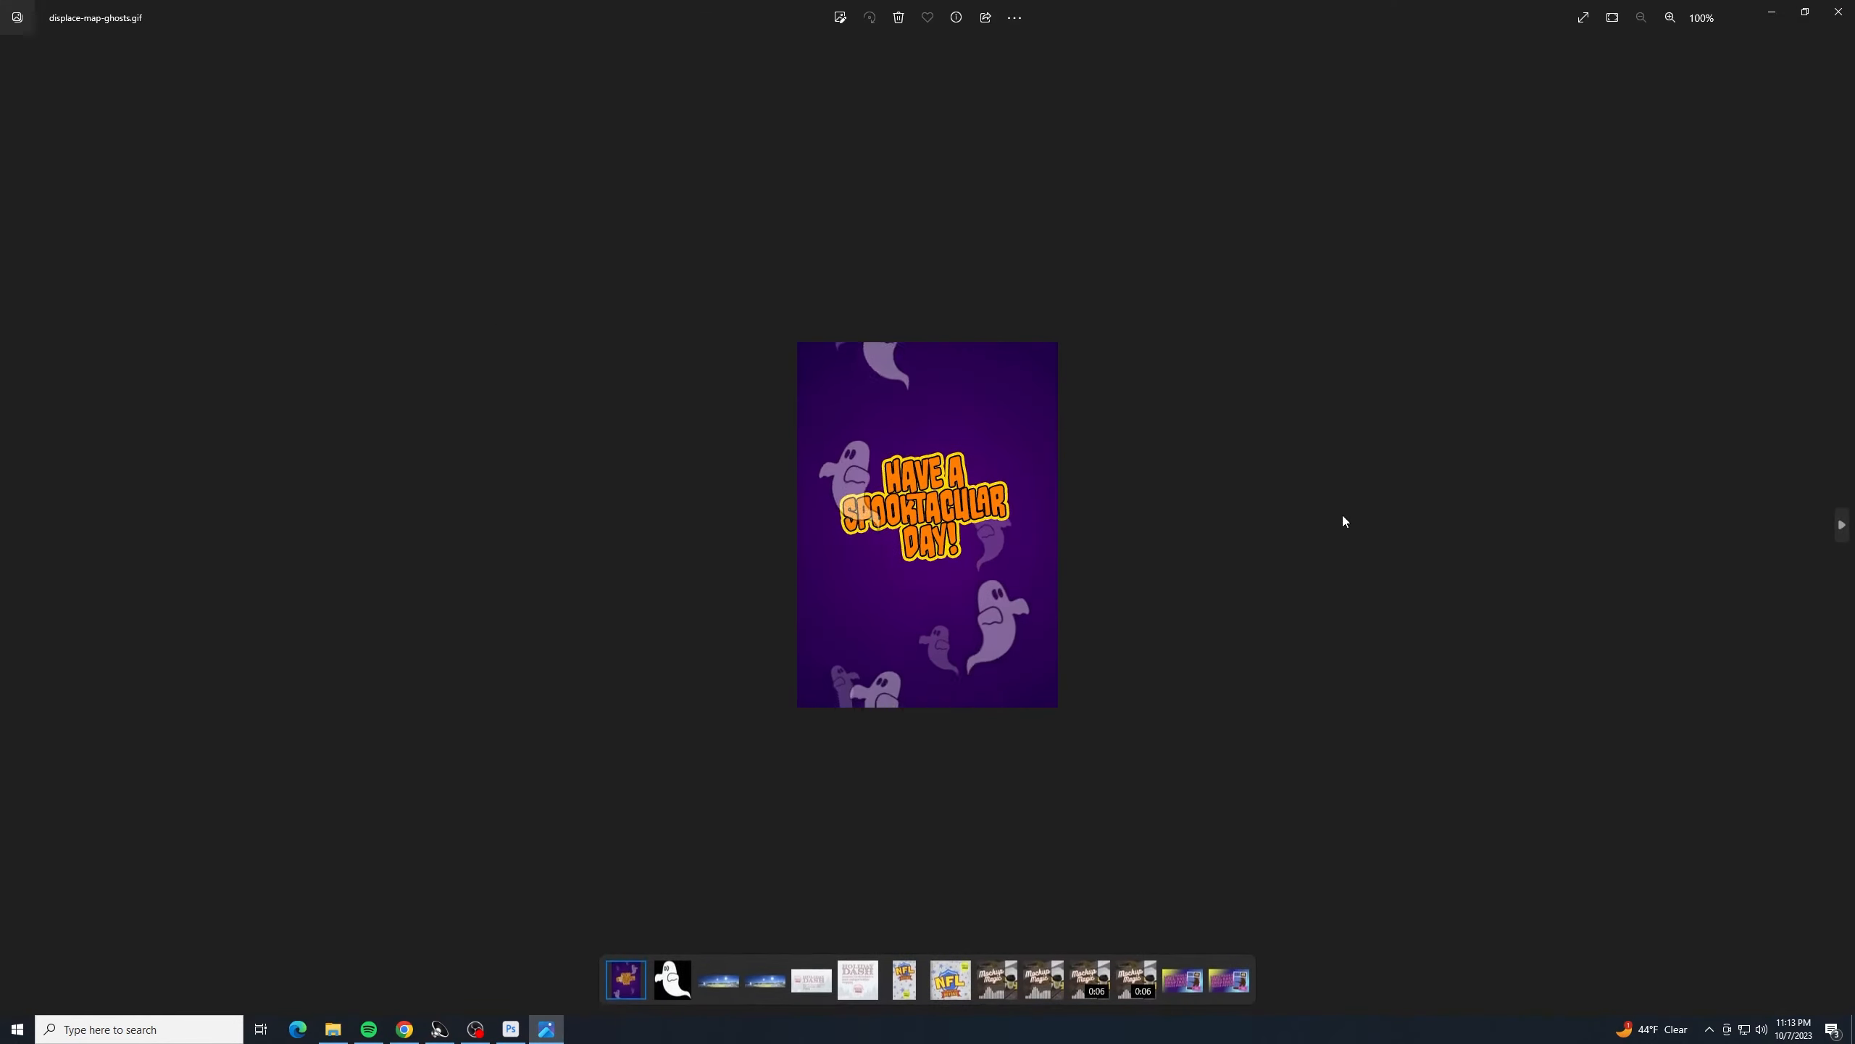